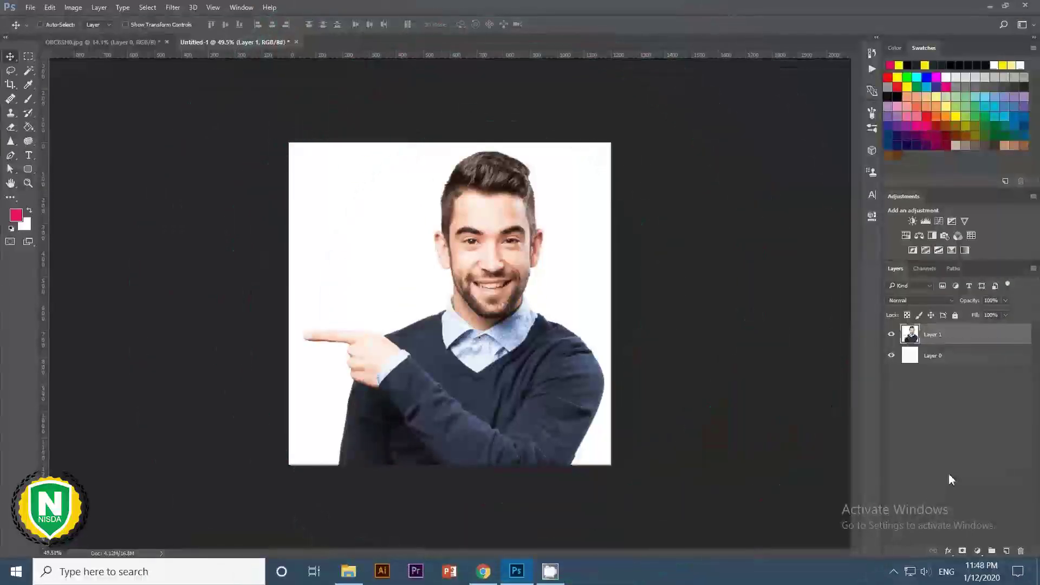
Zoom in and add an empty Layer 2 above the portrait layer, with the Pen tool ready.
key(super+plus)
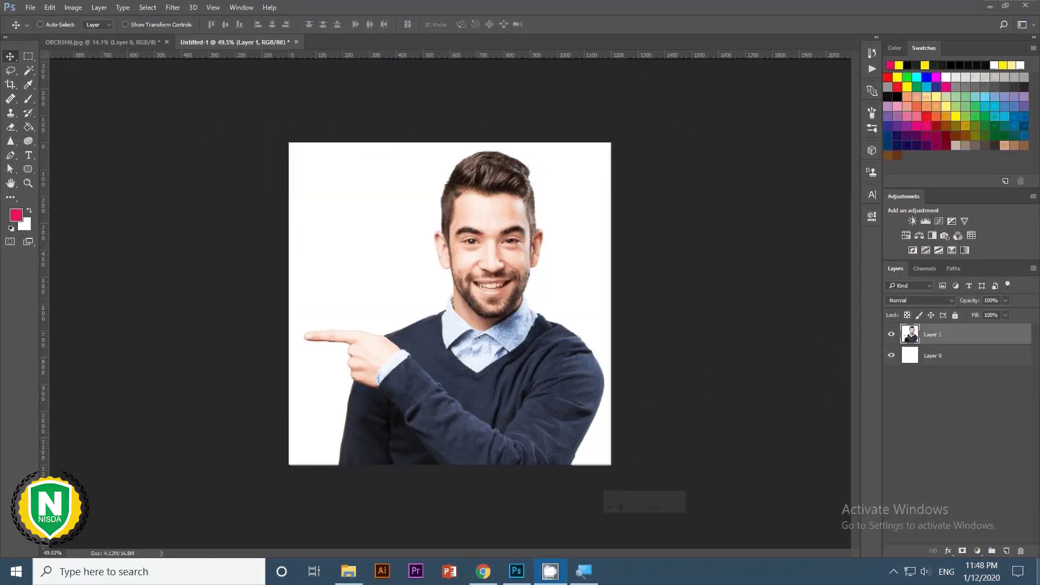
key(super+plus)
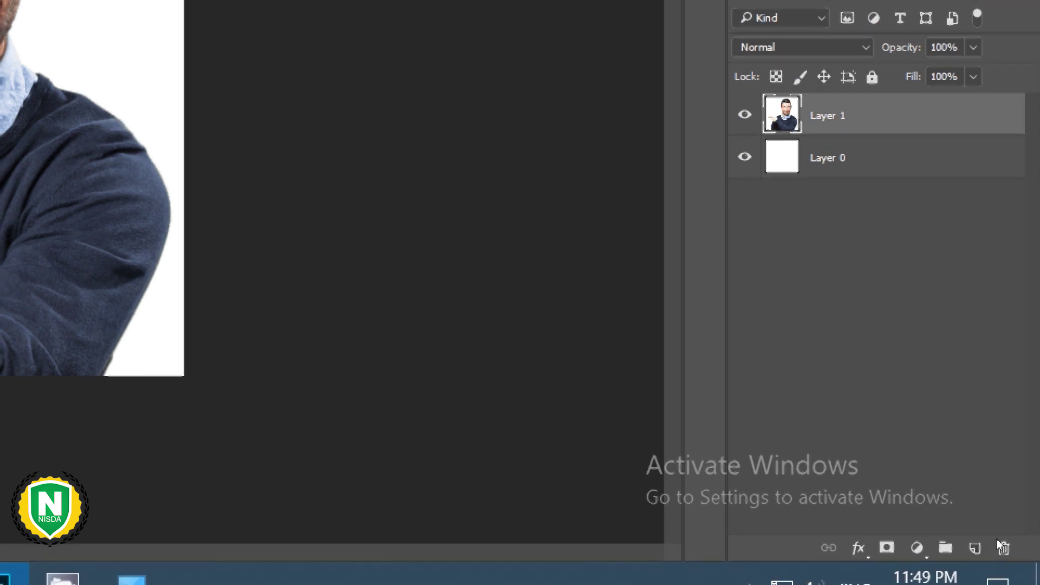
click(975, 549)
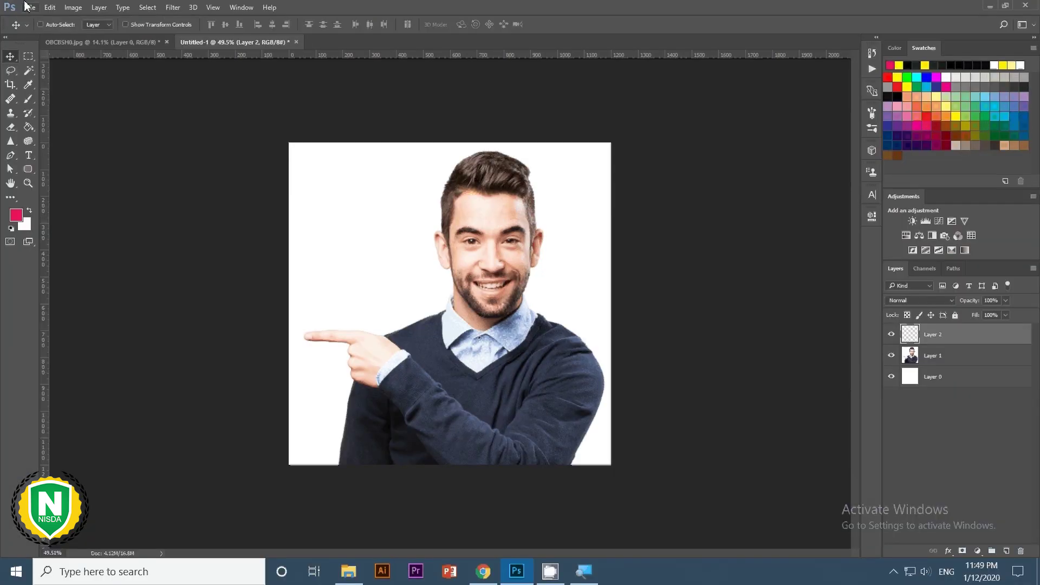
click(10, 155)
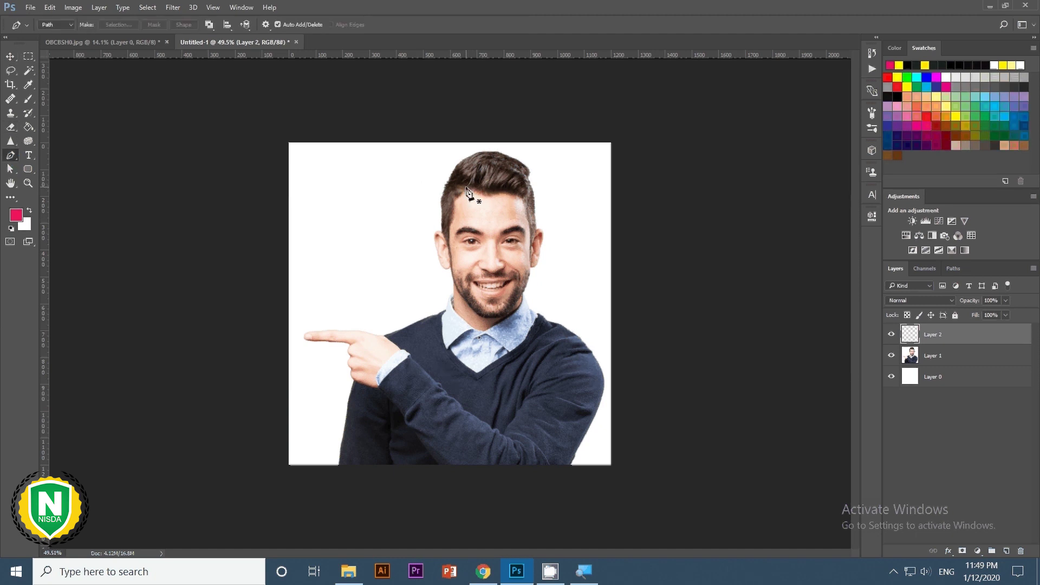
Zoom in and start the hair path at the left sideburn, curving along the forehead hairline.
key(ctrl+plus)
key(ctrl+plus)
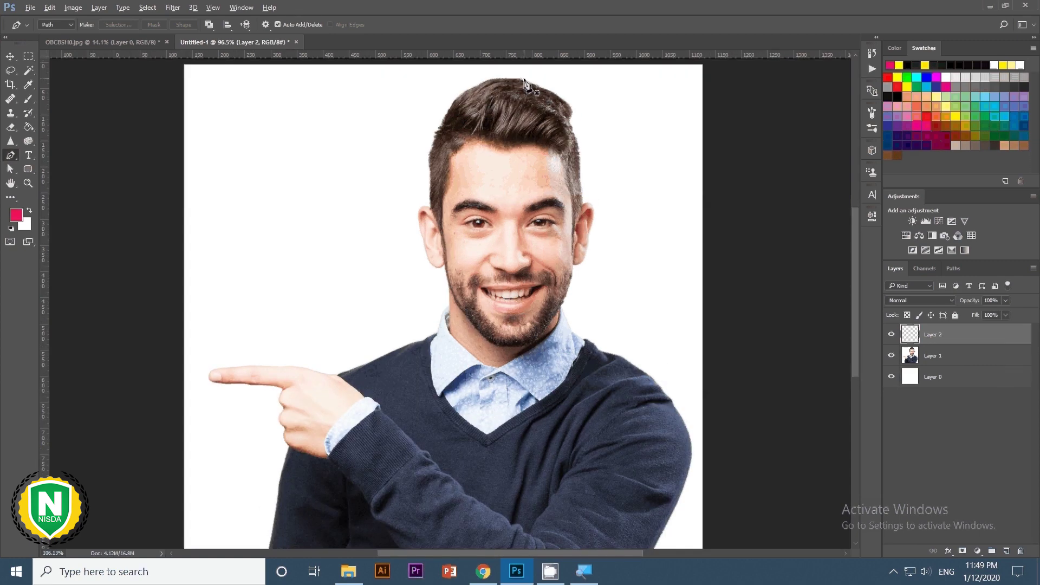
scroll(524, 82, up, 3)
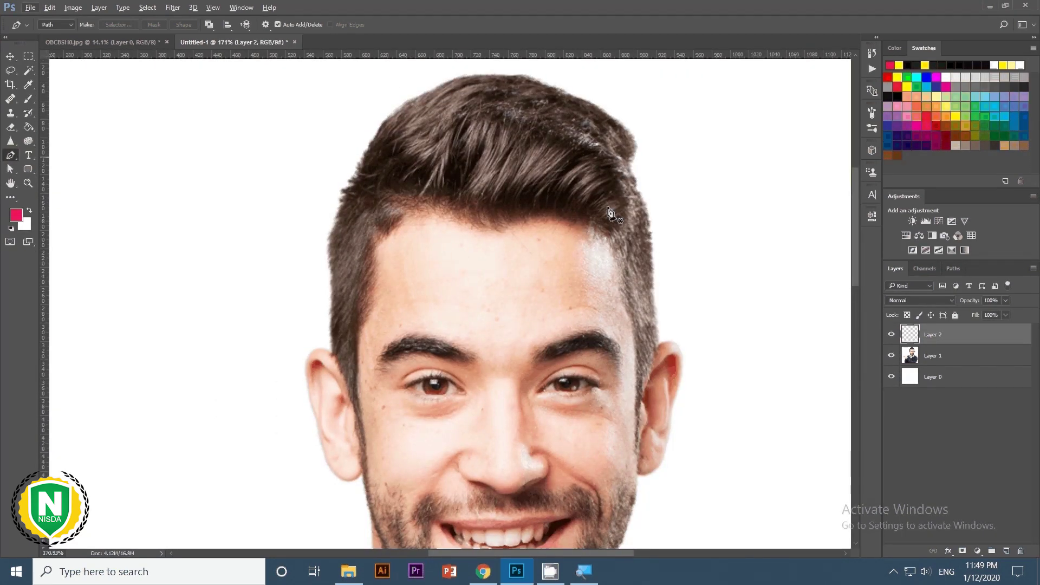
scroll(506, 255, up, 1)
scroll(507, 256, right, 1)
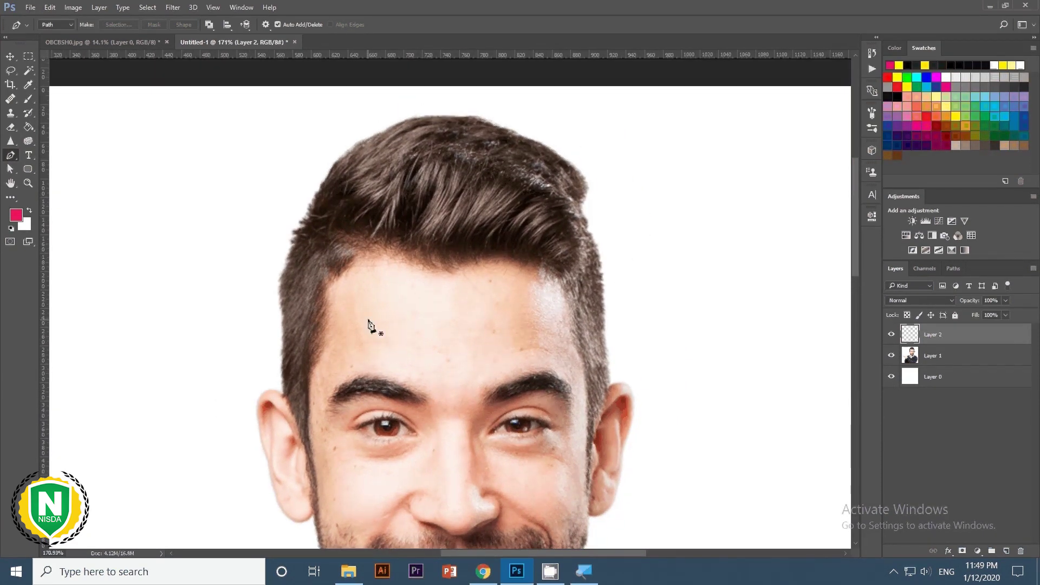
click(310, 416)
drag(307, 379, 319, 362)
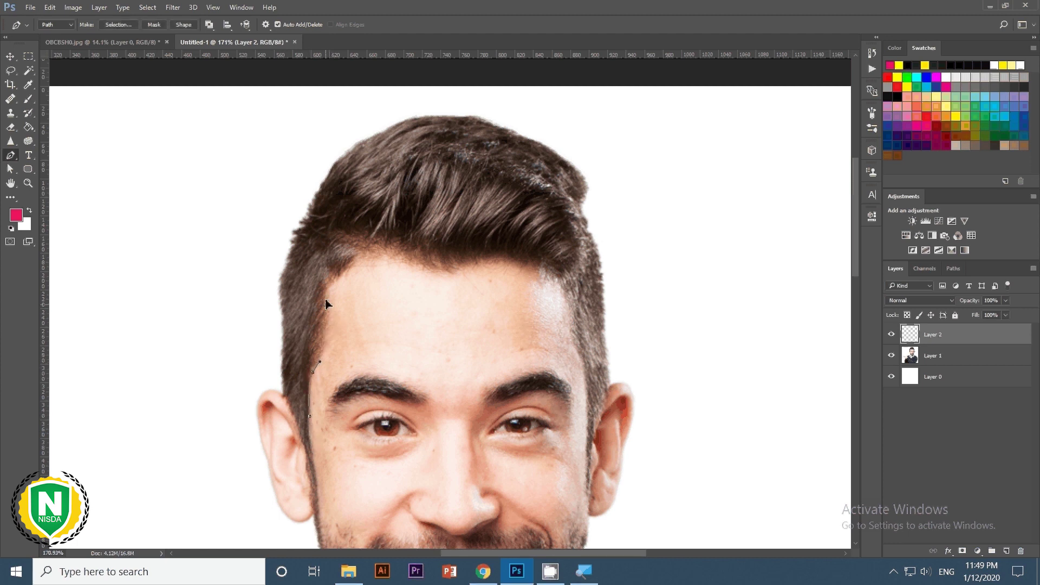
drag(325, 305, 323, 281)
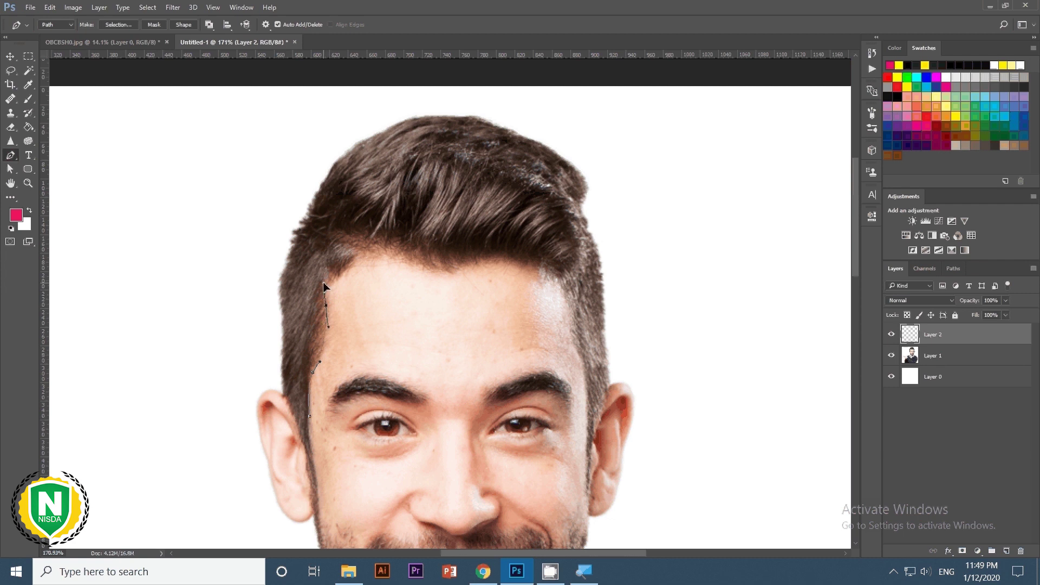
click(347, 268)
click(374, 253)
mouse_move(379, 258)
mouse_down()
mouse_move(470, 261)
mouse_move(513, 245)
mouse_move(566, 294)
mouse_up()
Continue the path down the right hairline and sideburn, with a sharp corner beside the right ear.
drag(578, 330, 586, 364)
key(ctrl+z)
mouse_move(570, 312)
mouse_down()
mouse_move(565, 339)
mouse_move(583, 357)
mouse_move(589, 418)
mouse_up()
drag(587, 456, 591, 498)
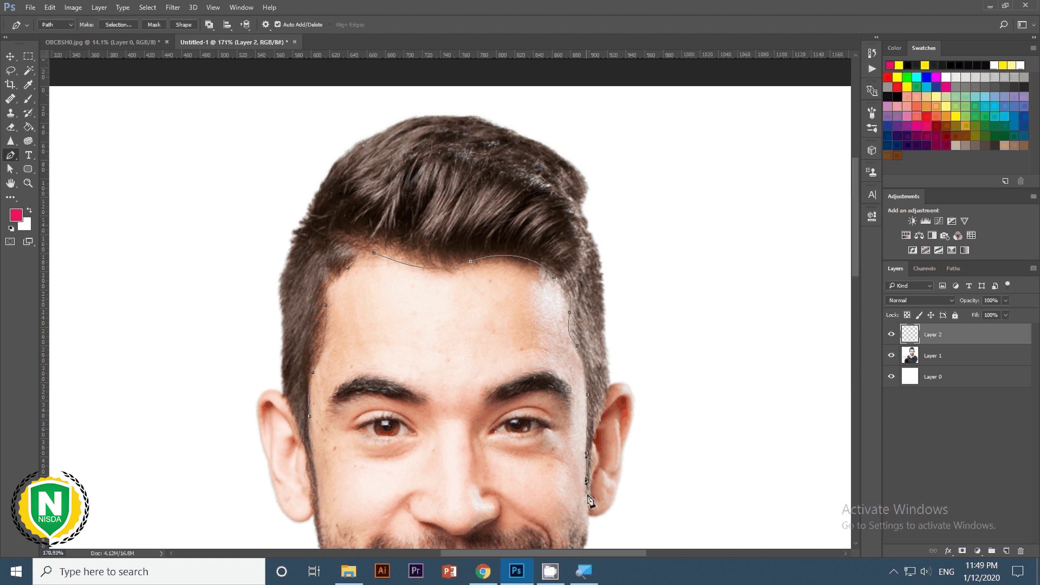
click(588, 493)
drag(607, 395, 620, 384)
key(alt)
alt+click(607, 395)
Run the path up the outer right side of the hair and across the top.
drag(603, 293, 600, 249)
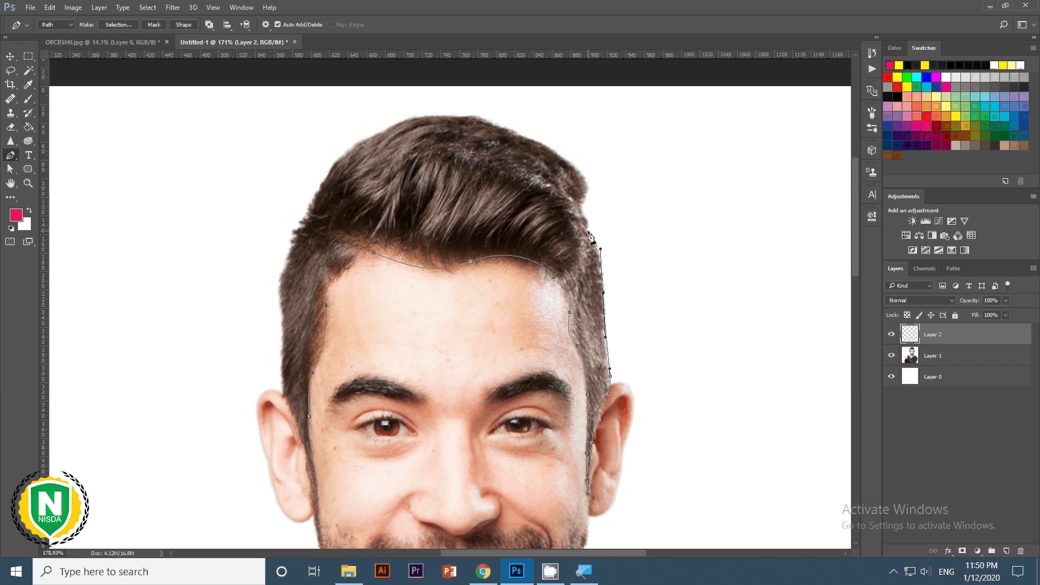
drag(588, 230, 579, 215)
mouse_move(585, 196)
mouse_down()
mouse_move(558, 156)
mouse_move(477, 123)
mouse_move(445, 116)
mouse_move(392, 132)
mouse_up()
click(421, 117)
click(347, 150)
click(324, 181)
click(309, 202)
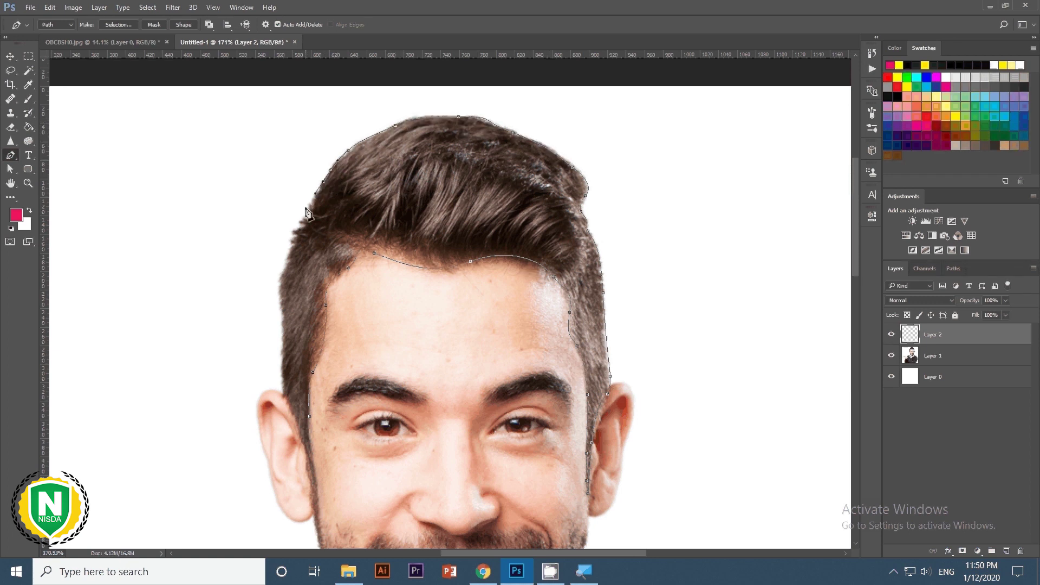
Carry the path down the left side of the hair, ending near its starting point.
click(300, 234)
click(287, 250)
click(281, 287)
click(282, 335)
click(283, 359)
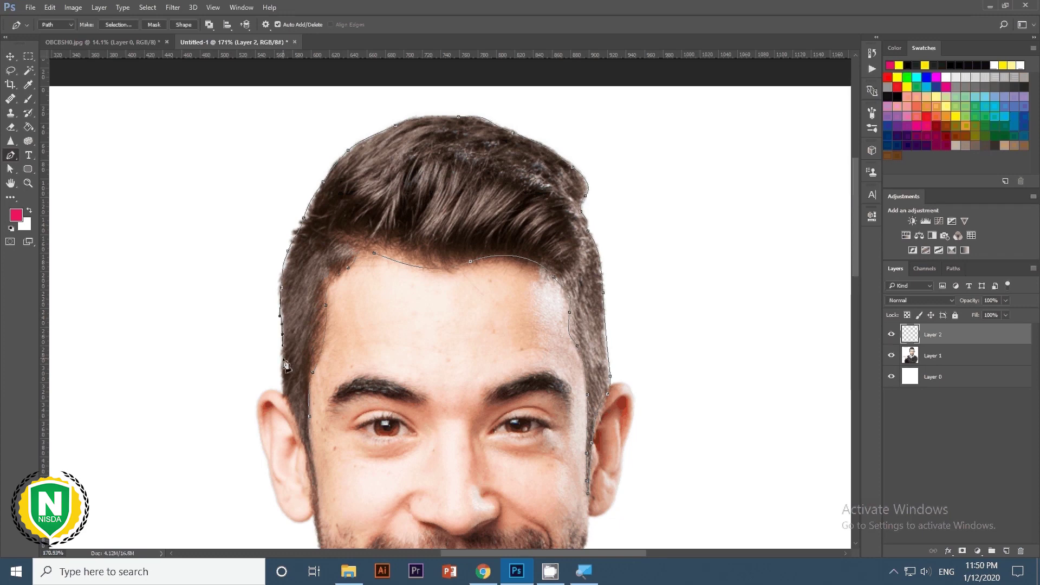
click(290, 405)
click(296, 415)
click(300, 436)
click(311, 473)
scroll(342, 483, down, 3)
scroll(335, 520, up, 2)
scroll(352, 379, down, 3)
scroll(372, 204, up, 3)
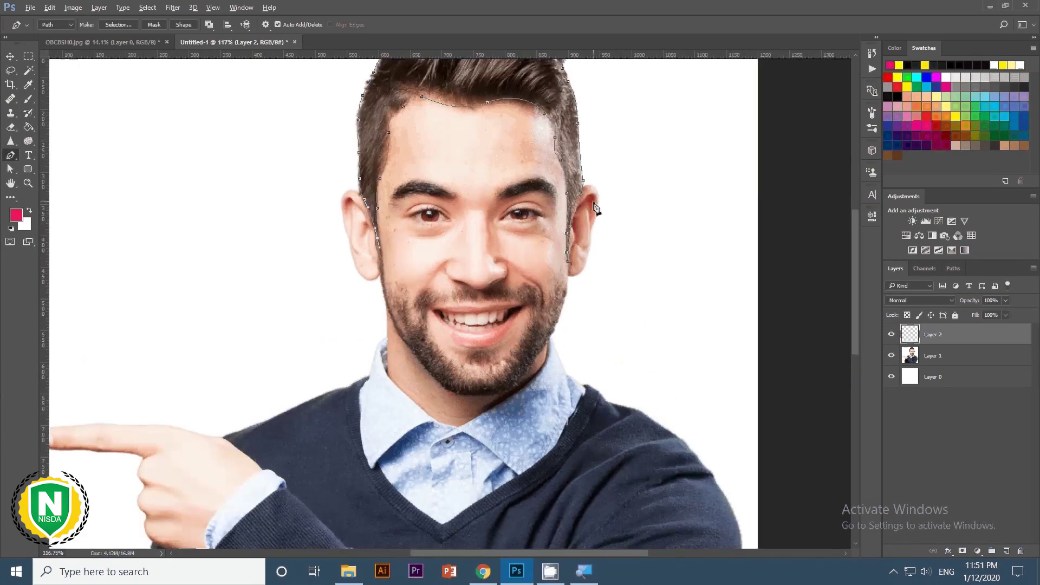
scroll(371, 204, up, 3)
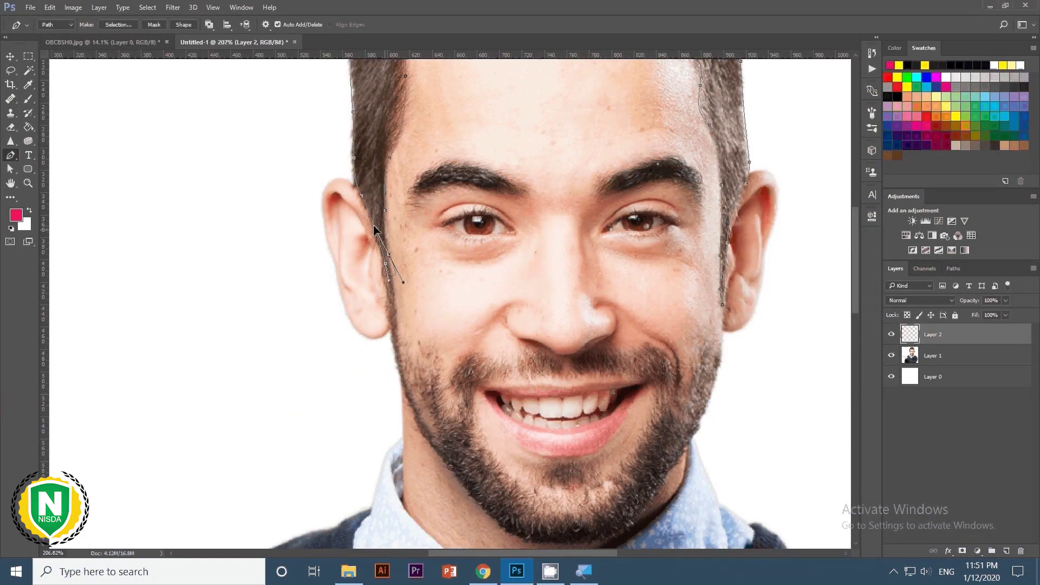
scroll(386, 228, down, 2)
scroll(400, 256, down, 2)
scroll(552, 119, up, 2)
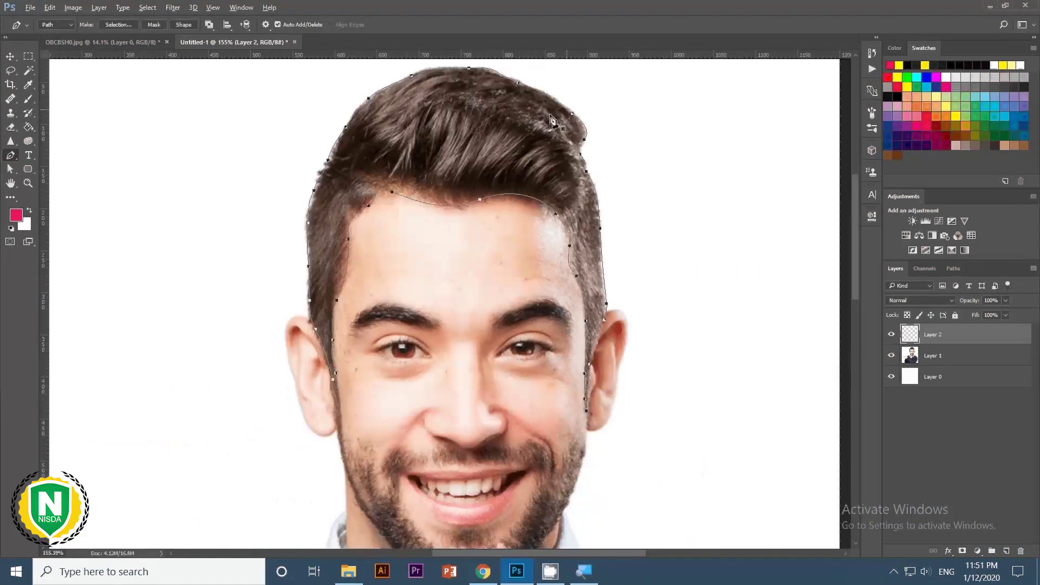
Choose a smaller black Brush and test a stroke on the blank area, then undo it.
click(30, 99)
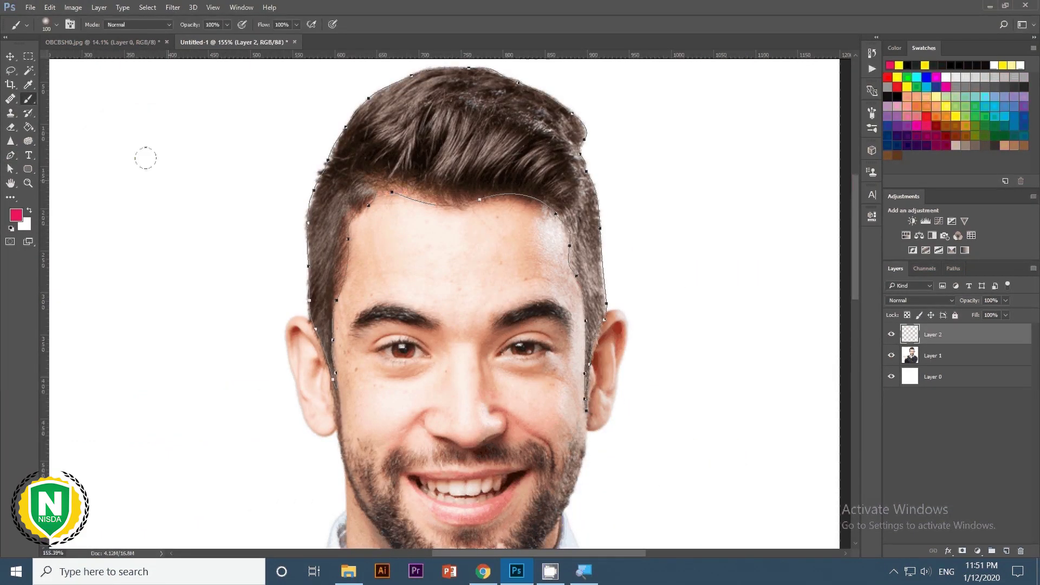
key(bracketleft)
key(bracketleft)
key(bracketleft)
key(d)
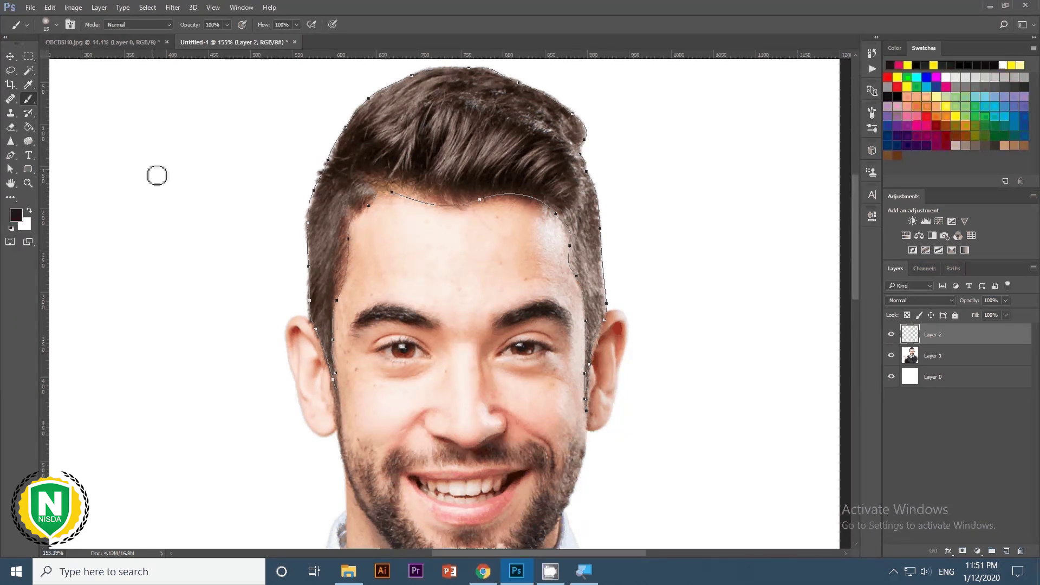
drag(147, 164, 206, 226)
right_click(155, 180)
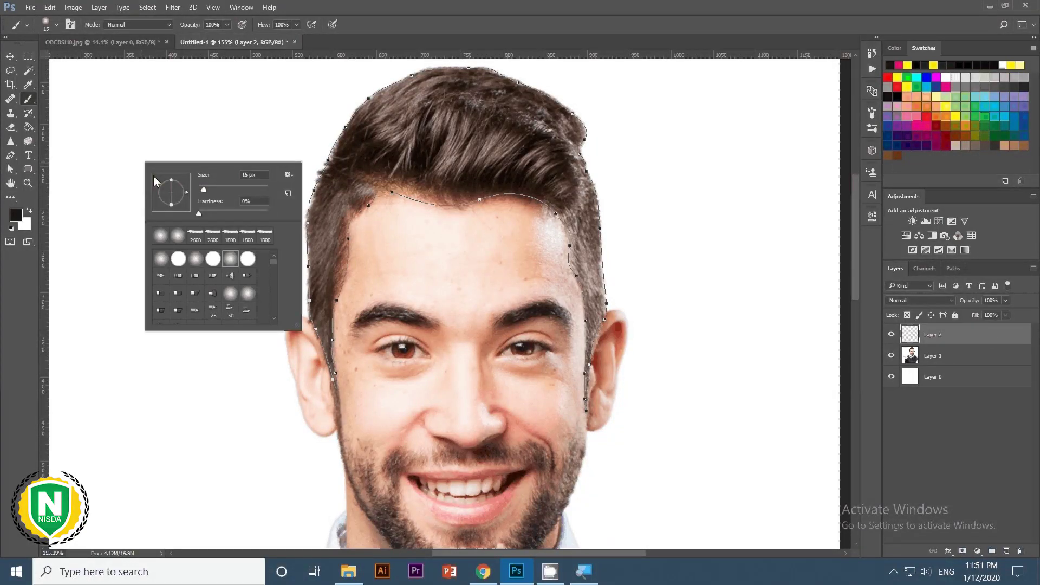
click(178, 260)
drag(162, 147, 156, 240)
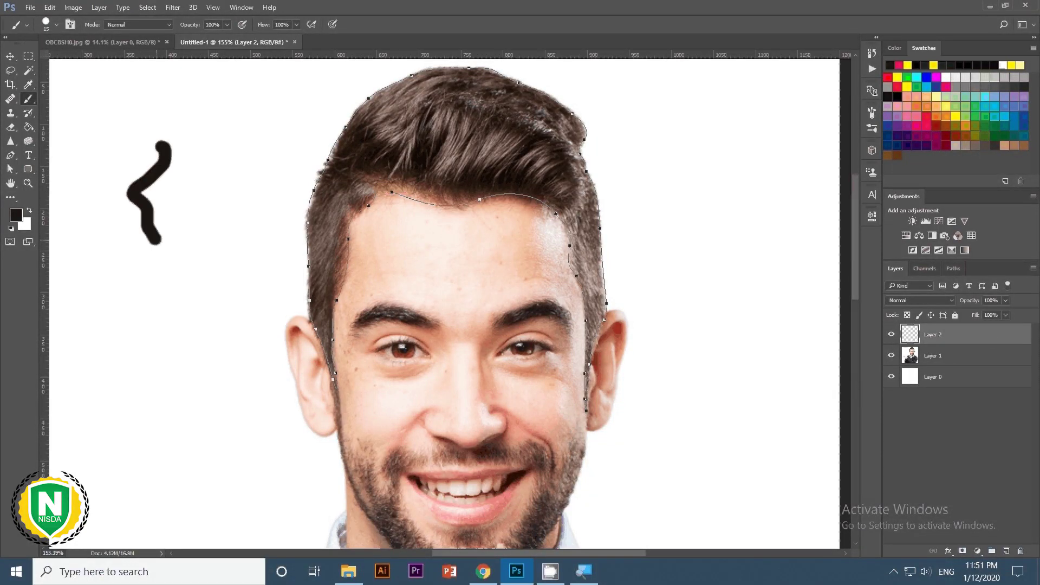
key(ctrl+z)
Shrink the brush down to 3 px, testing and undoing strokes along the way.
key(bracketleft)
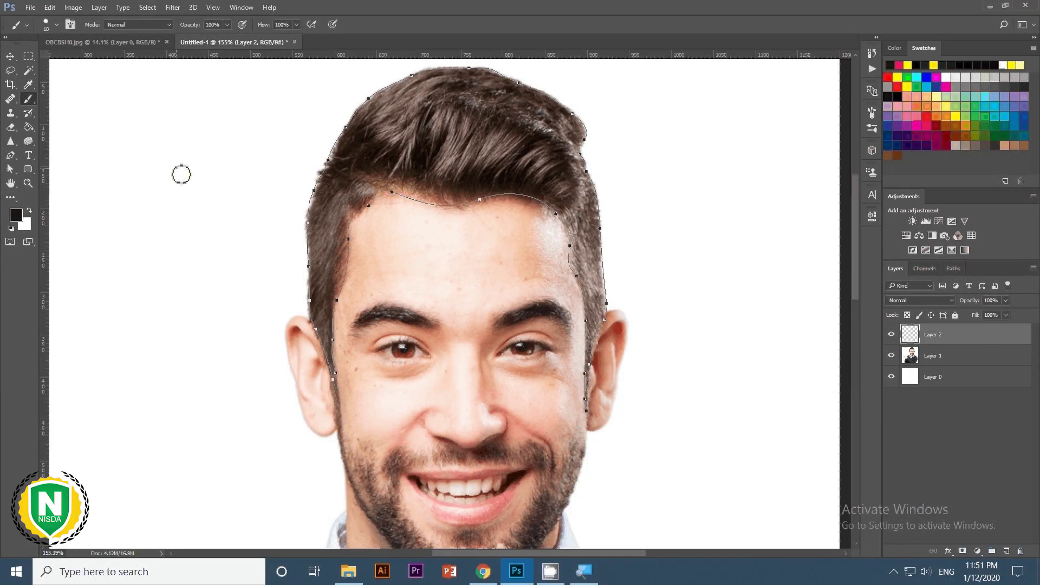
key(bracketleft)
drag(170, 181, 187, 290)
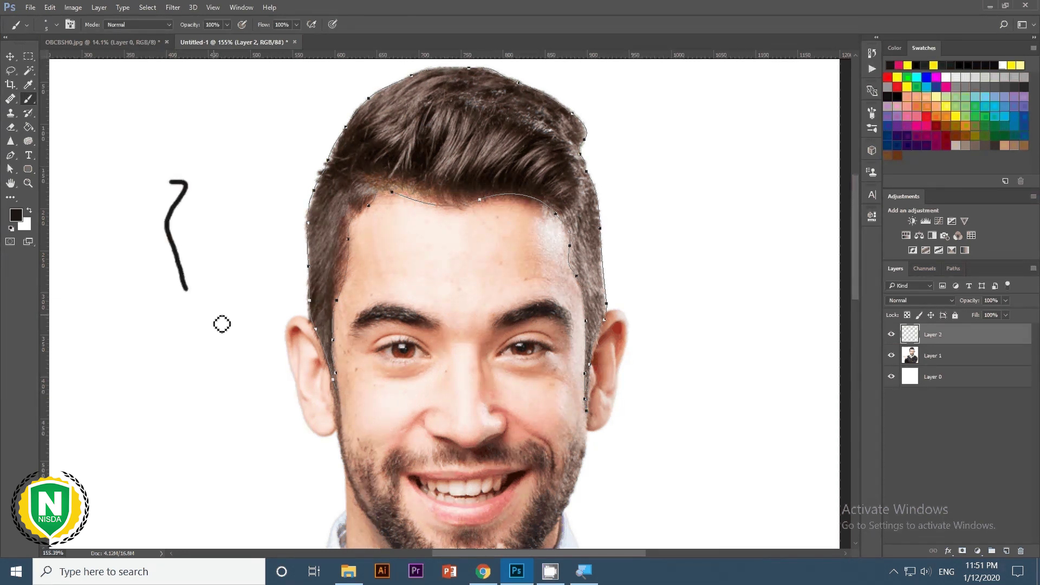
key(ctrl+z)
drag(179, 199, 189, 268)
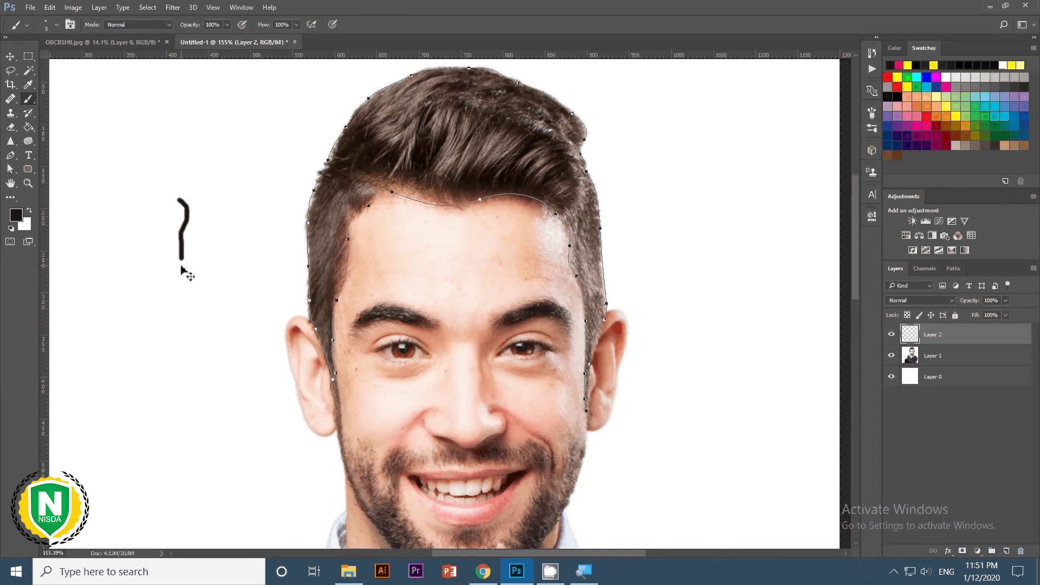
key(ctrl+z)
key(bracketleft)
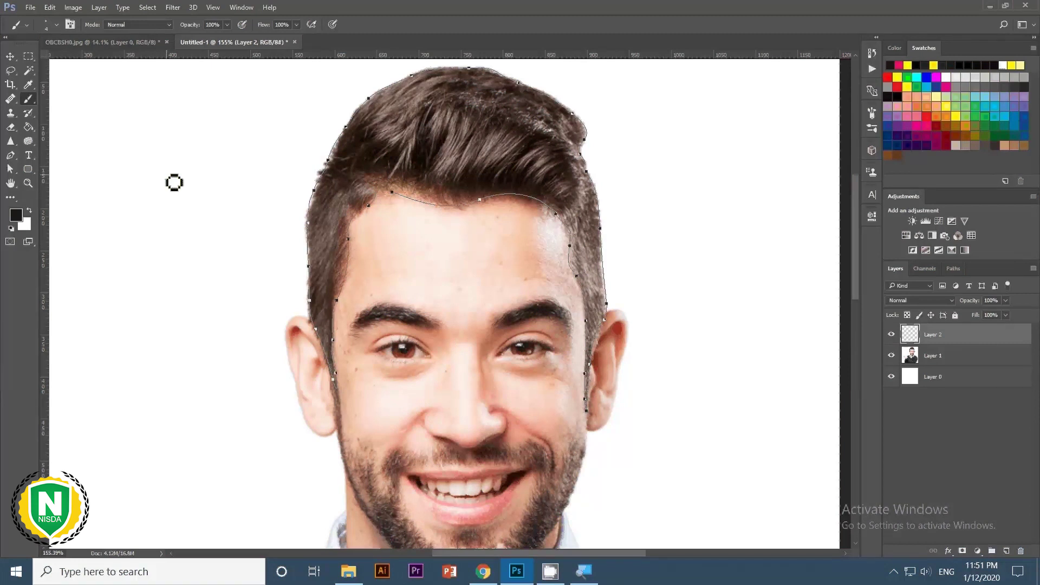
drag(161, 152, 193, 310)
key(ctrl+z)
Pick a hard round 3 px brush tip, test and undo it, and bring up the hair path's menu.
right_click(219, 332)
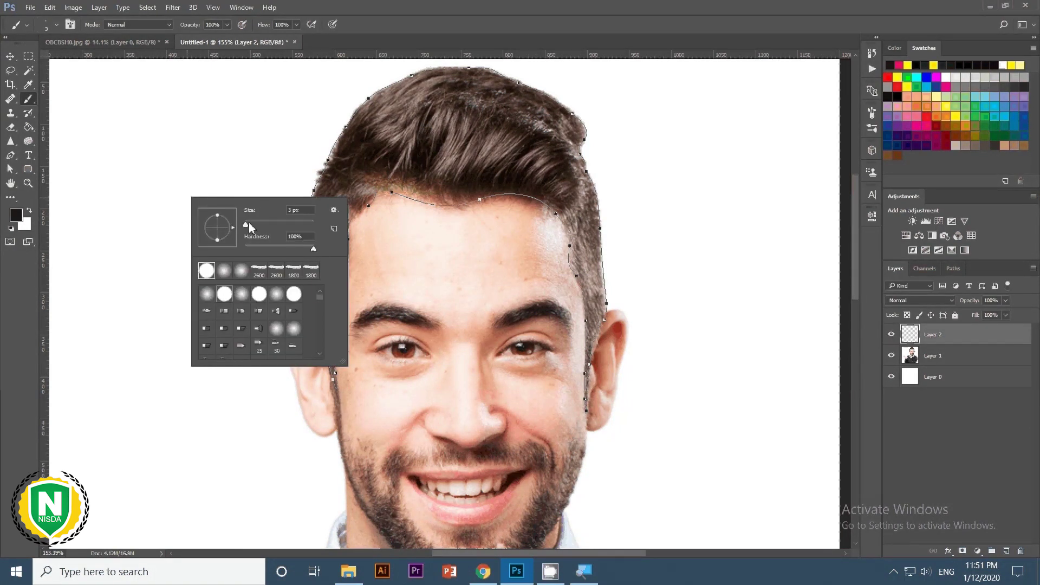
double_click(224, 297)
drag(183, 219, 187, 353)
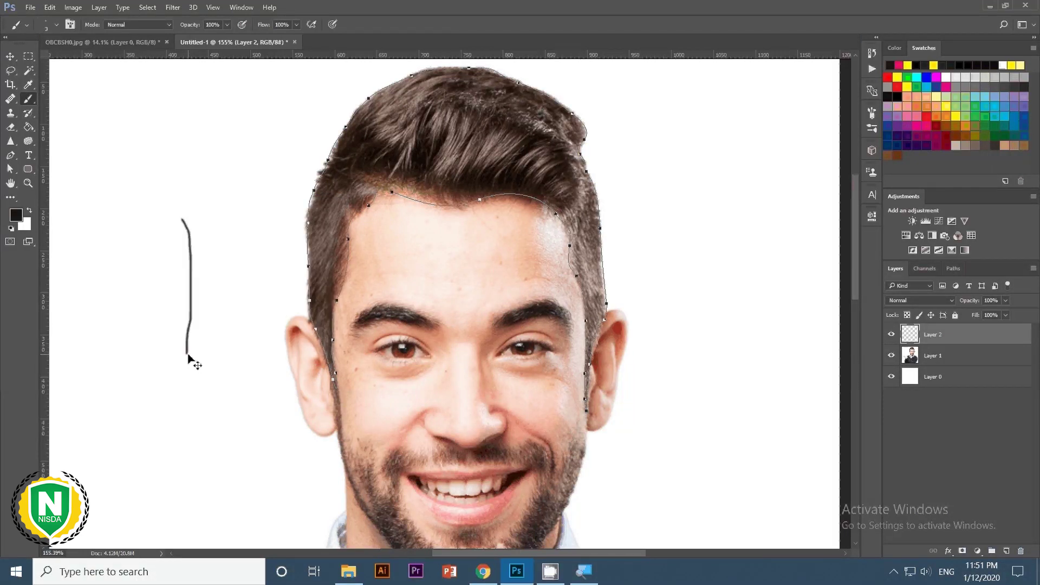
key(ctrl+z)
key(p)
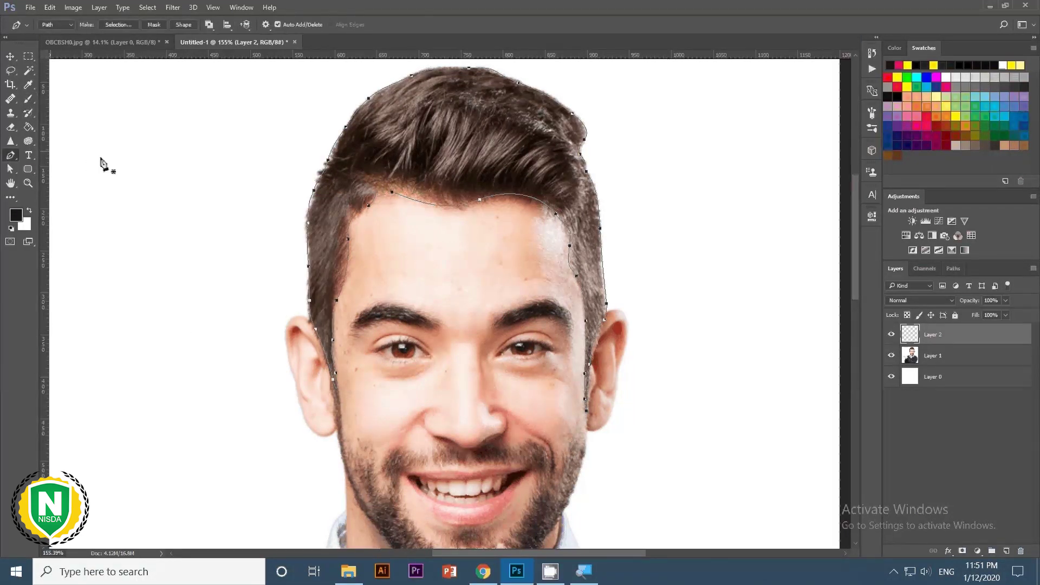
right_click(469, 196)
Stroke the hair path with the brush and exit path editing to view the outline.
click(521, 287)
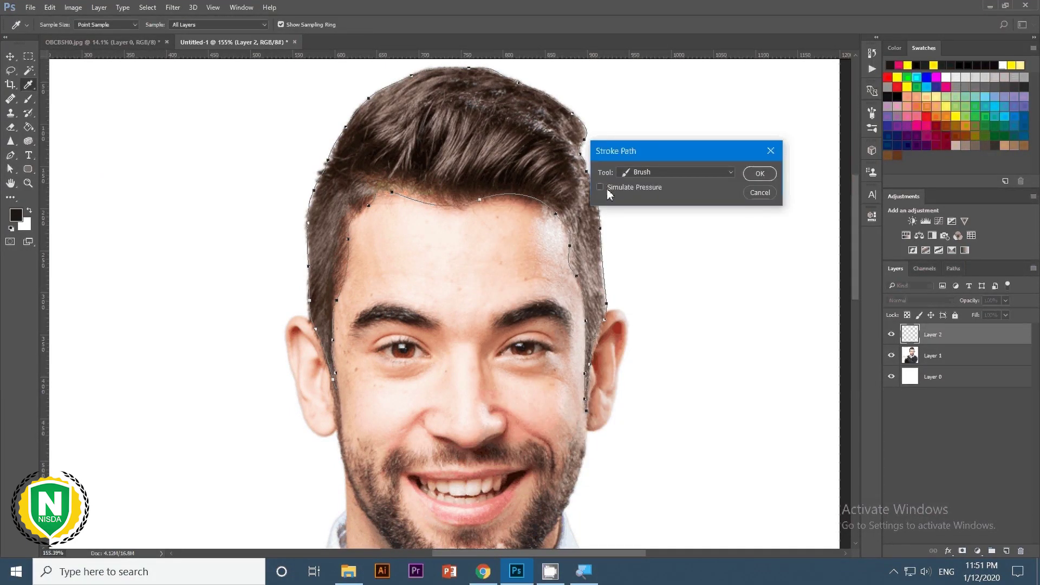
click(759, 174)
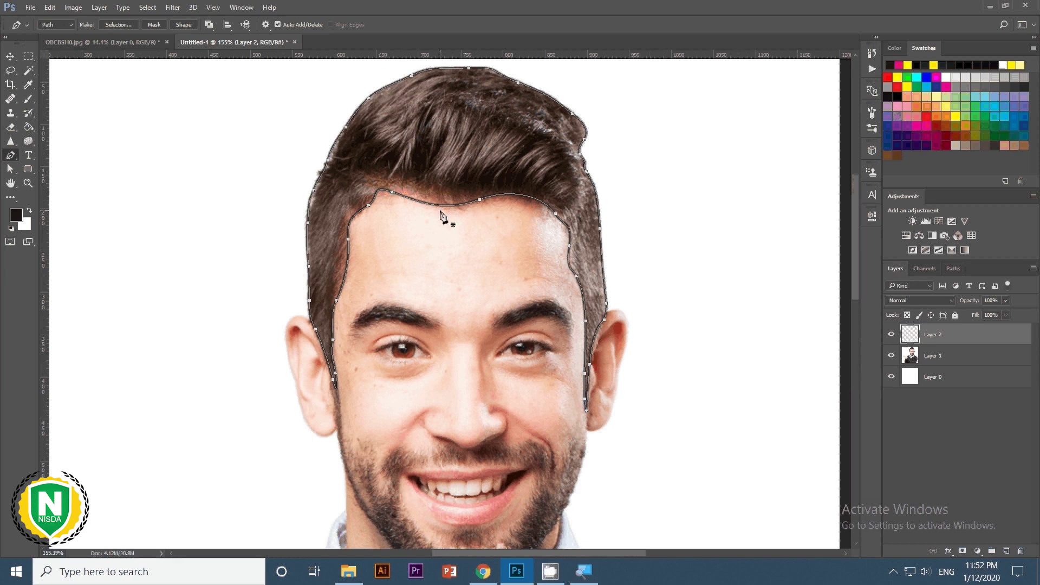
click(10, 58)
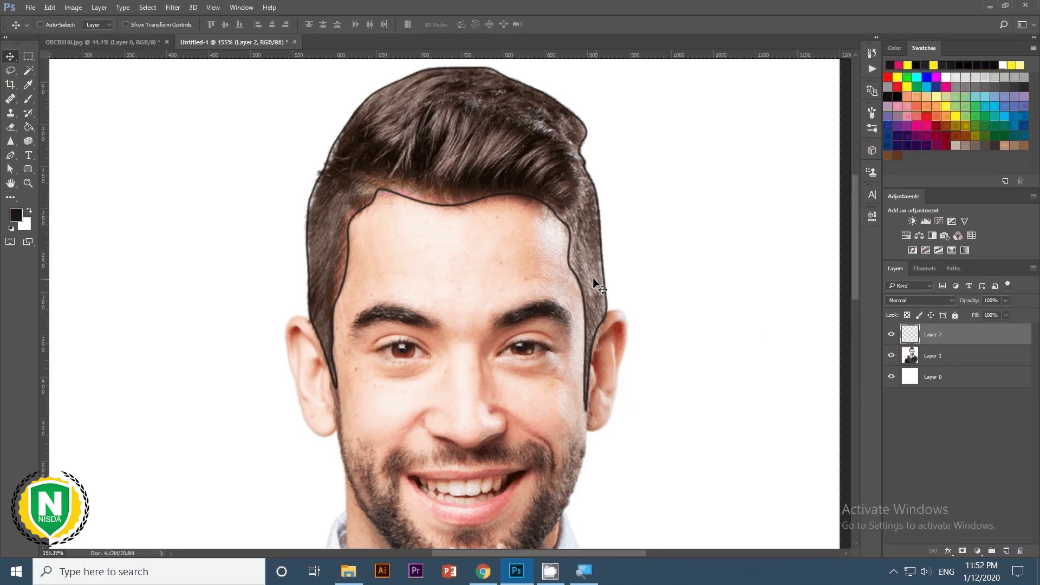
scroll(592, 277, down, 4)
scroll(559, 166, up, 3)
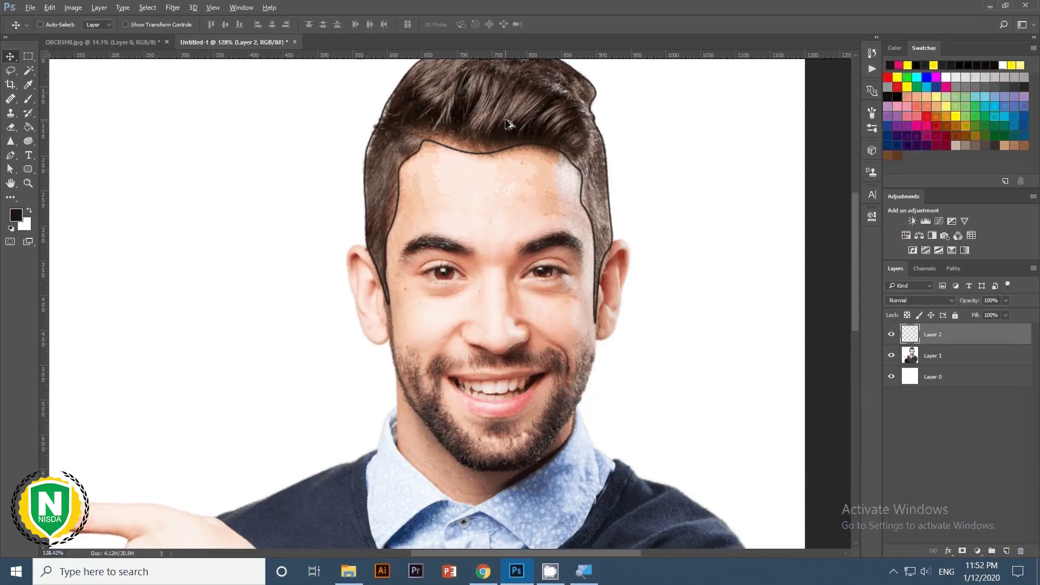
scroll(508, 123, down, 2)
scroll(515, 130, down, 2)
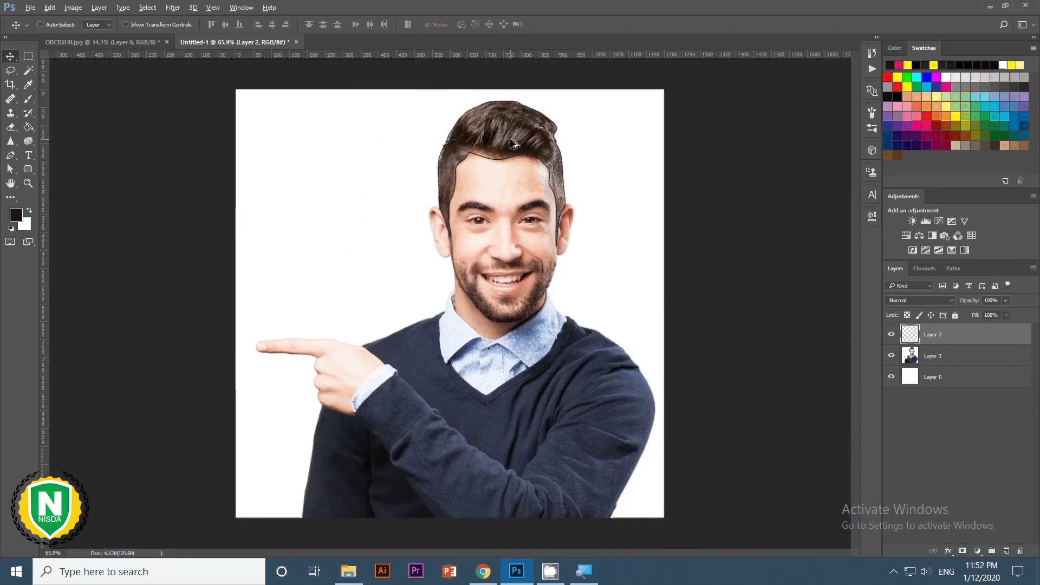
scroll(528, 140, up, 2)
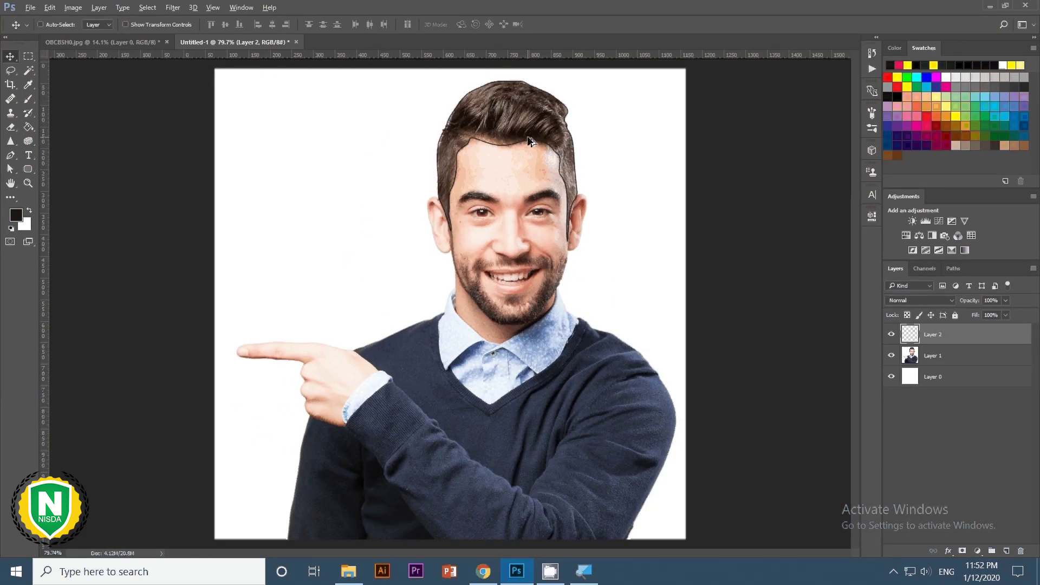
scroll(529, 140, up, 3)
Try test marks with a slightly larger brush, undoing each one.
key(b)
drag(175, 182, 177, 194)
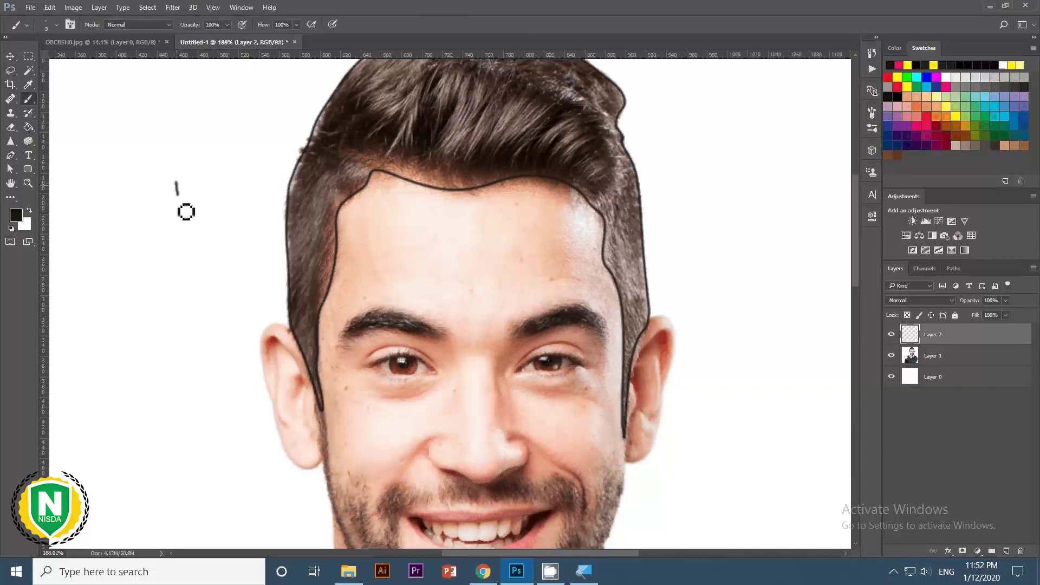
key(ctrl+z)
key(bracketright)
key(bracketright)
drag(168, 176, 186, 228)
key(ctrl+z)
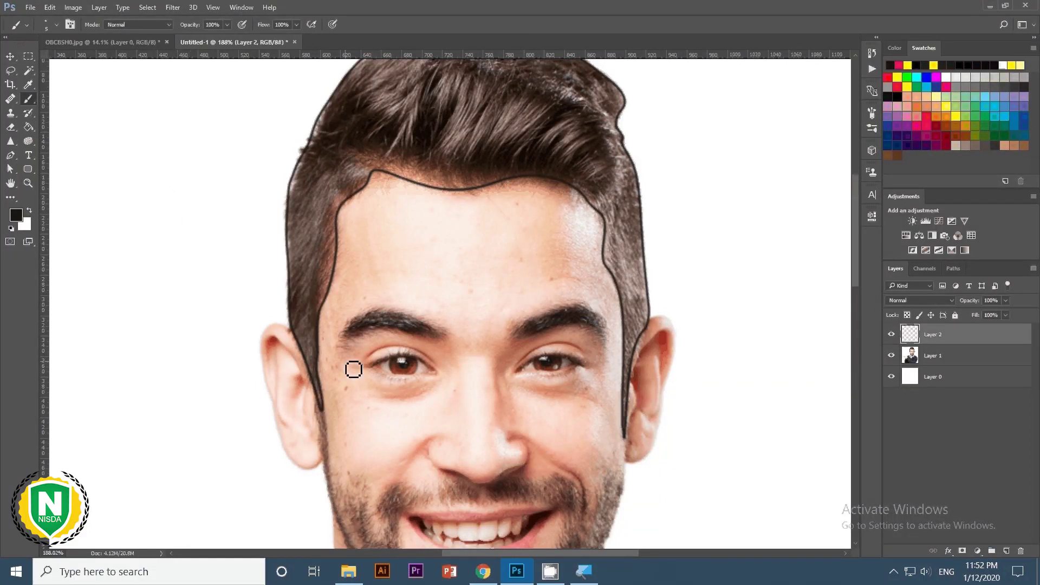
drag(351, 332, 451, 340)
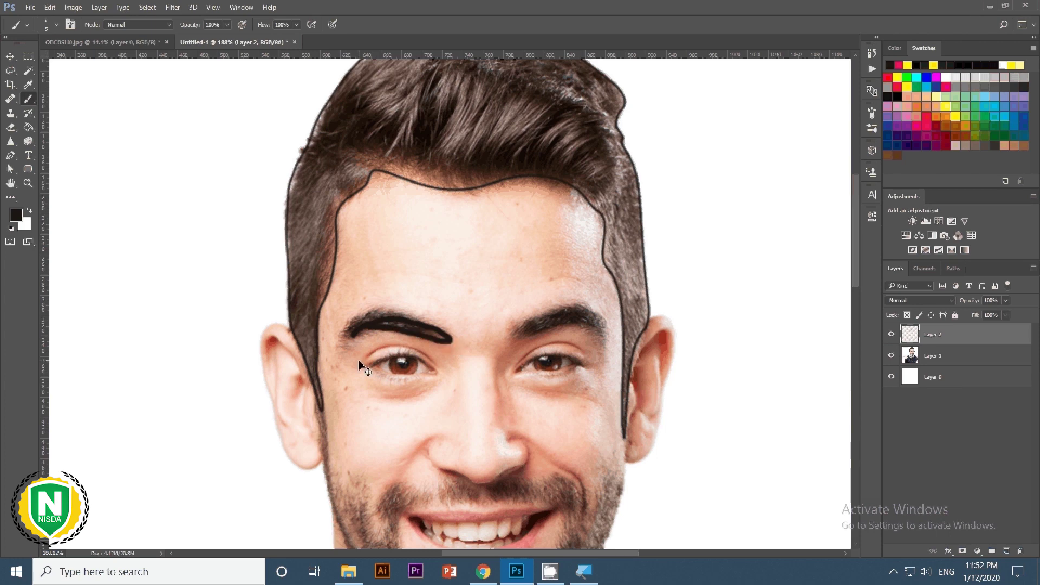
key(ctrl+z)
Stroke the traced hair path again with the brush for a bold black outline.
right_click(416, 117)
click(471, 212)
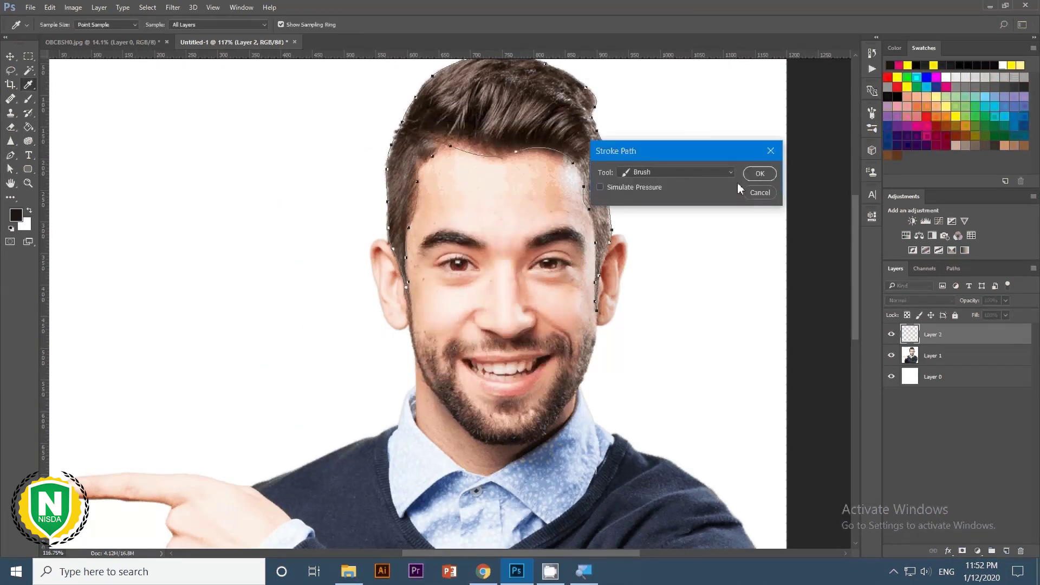
click(761, 174)
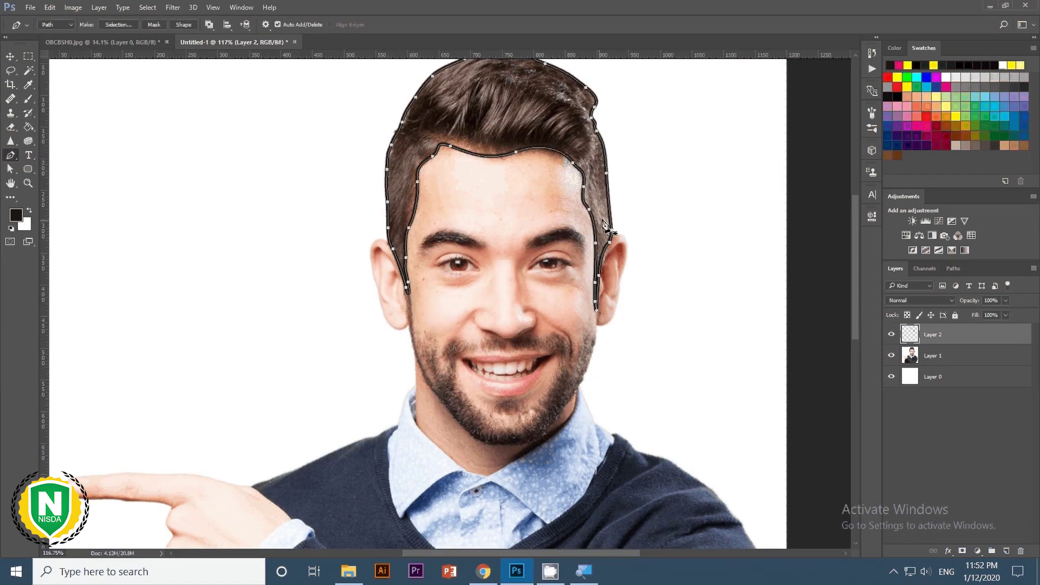
scroll(606, 223, up, 3)
scroll(536, 257, down, 1)
key(v)
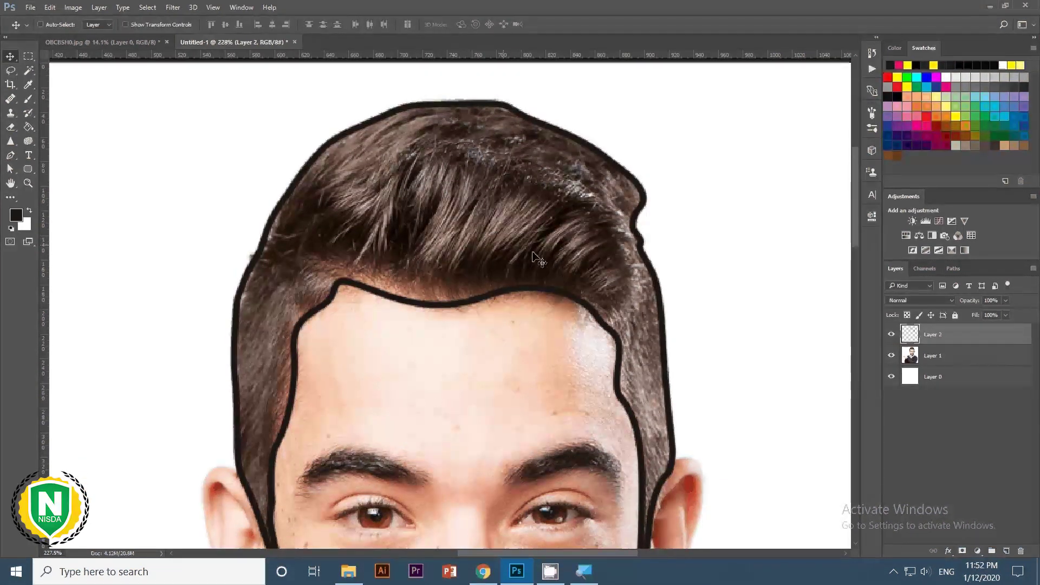
Lower Layer 1's opacity to fade the portrait photo.
click(949, 362)
drag(945, 304, 958, 335)
click(958, 335)
scroll(481, 332, down, 2)
scroll(487, 333, down, 2)
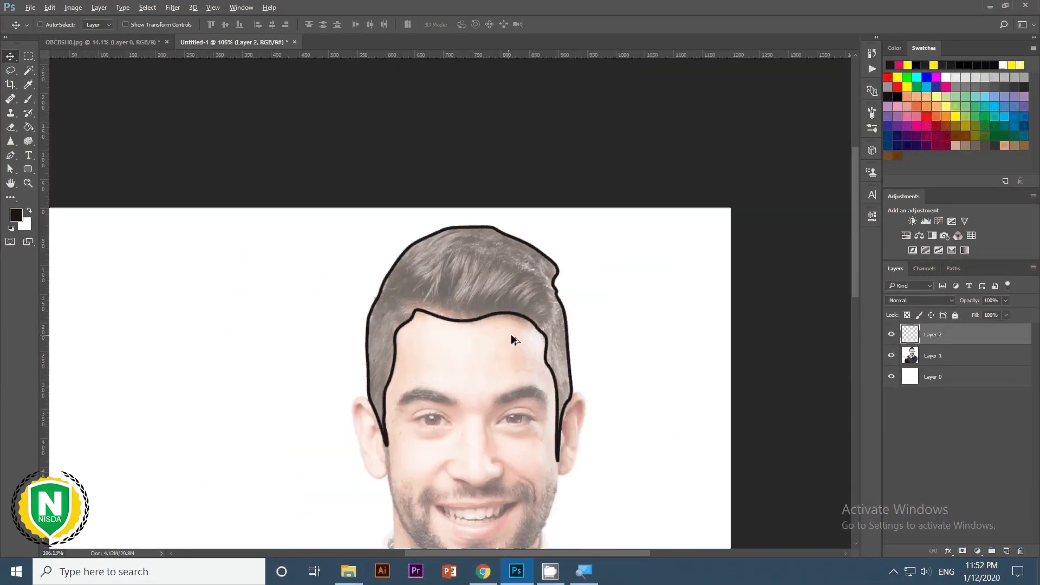
scroll(531, 319, up, 2)
scroll(545, 307, down, 2)
scroll(516, 323, up, 1)
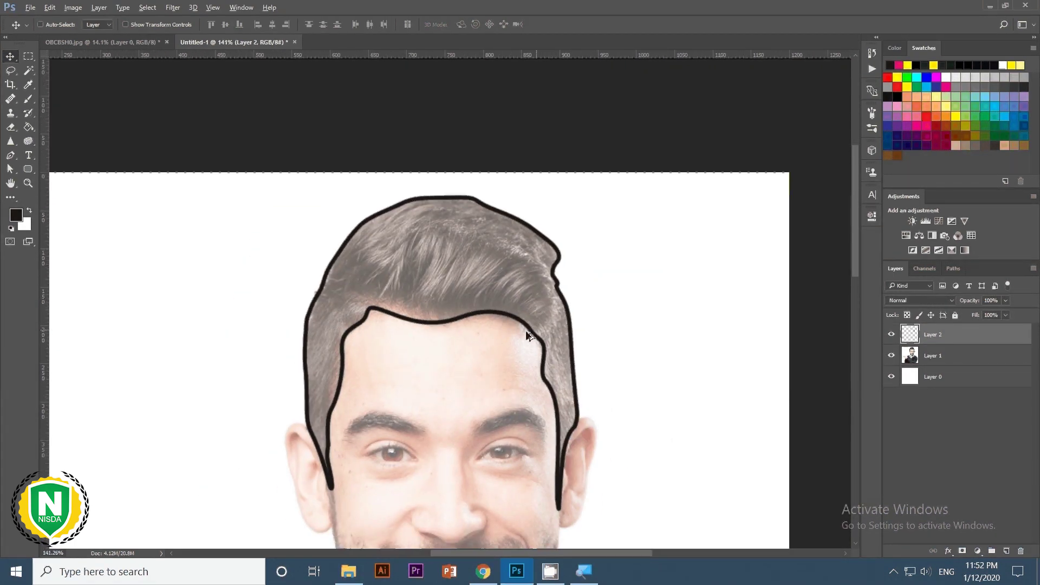
Add a new empty layer above the photo and choose a hard round brush.
key(b)
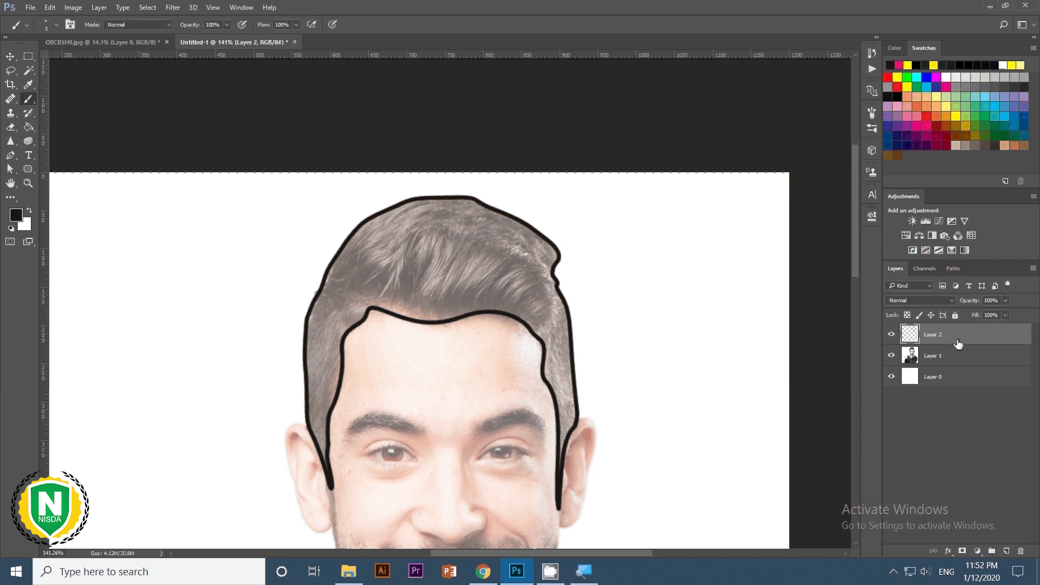
click(953, 356)
click(1009, 551)
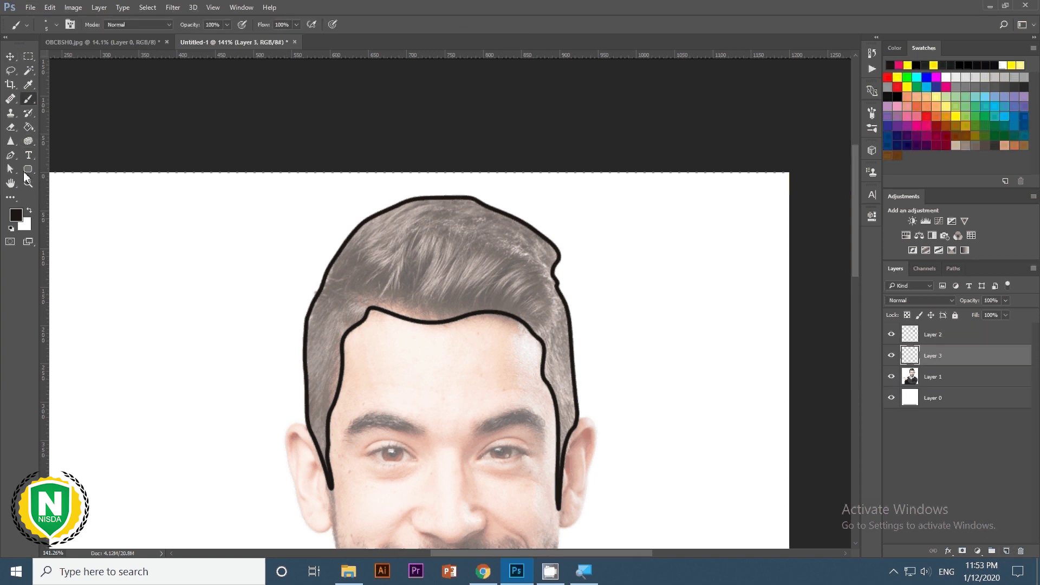
right_click(124, 252)
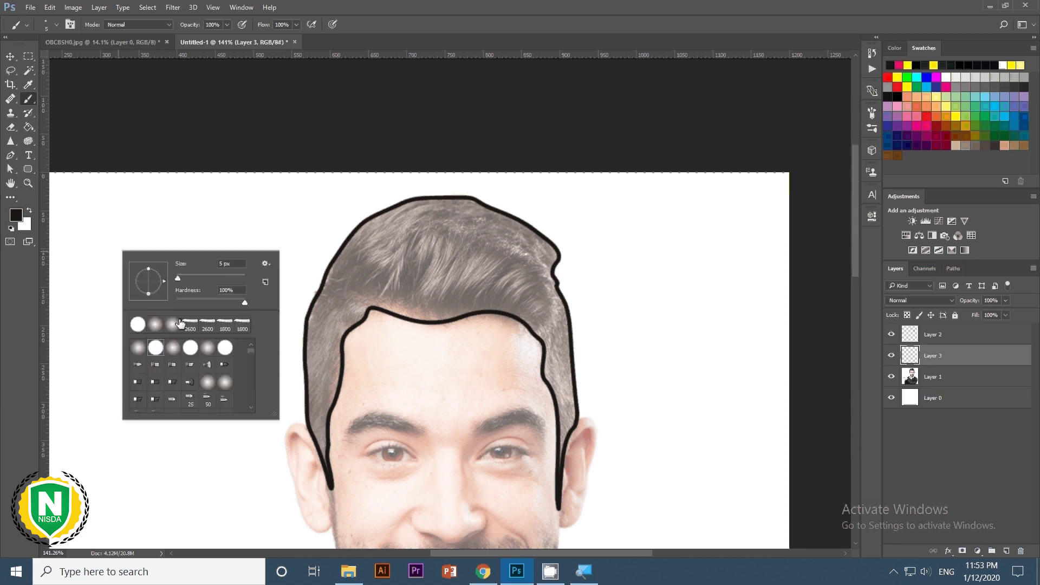
click(160, 356)
key(Return)
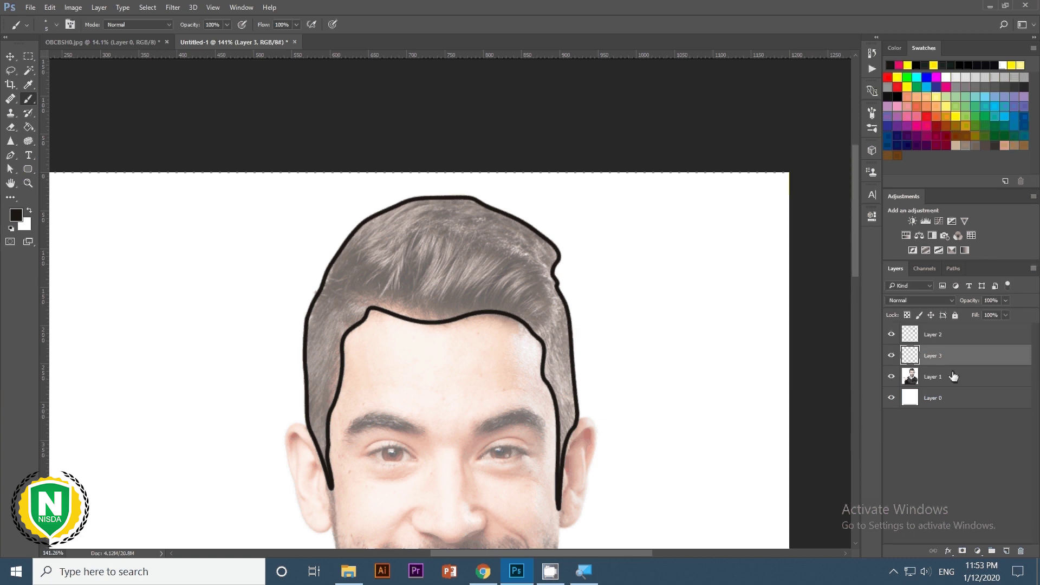
Sample the hair colour, fade the photo to about 62%, and set brush size 30 on Layer 3.
click(954, 376)
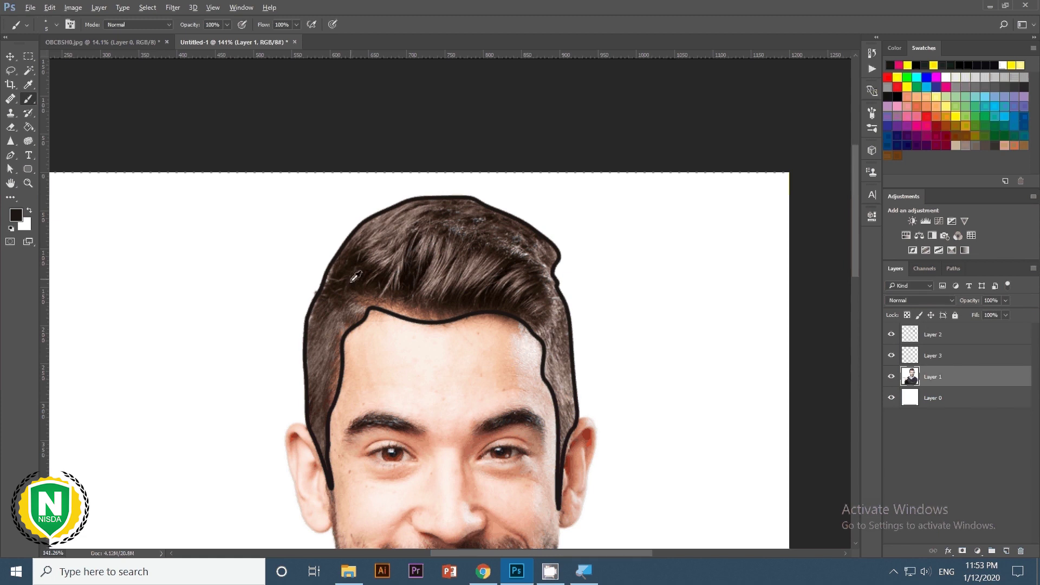
alt+click(356, 277)
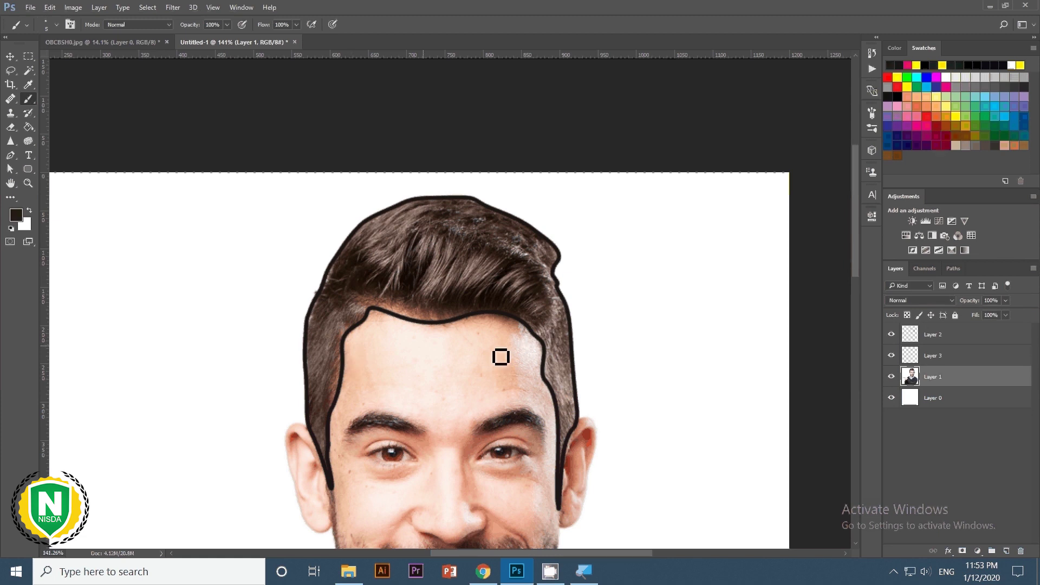
drag(970, 300, 980, 319)
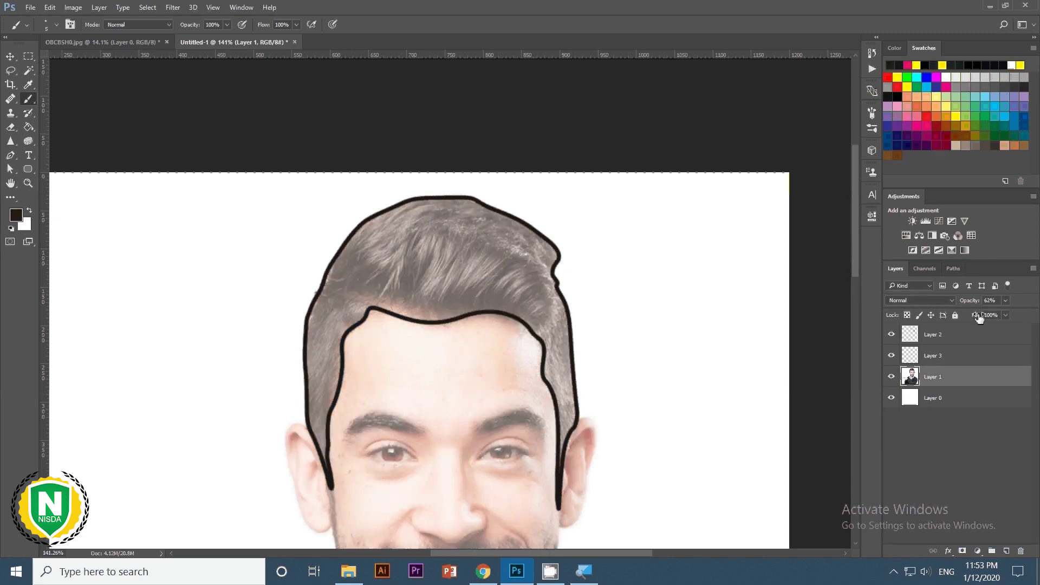
click(975, 358)
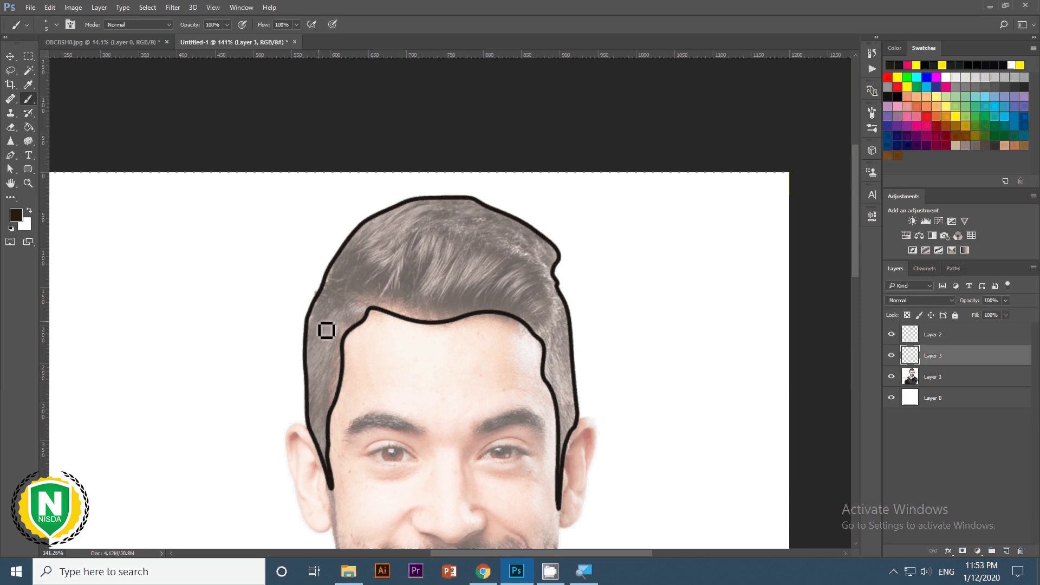
key(bracketright)
key(bracketright)
key(bracketright)
Paint dark brown with a size 15 brush over the left sideburn area.
key(bracketleft)
key(bracketleft)
key(bracketleft)
mouse_move(320, 383)
mouse_down()
mouse_move(317, 418)
mouse_move(325, 374)
mouse_move(336, 383)
mouse_up()
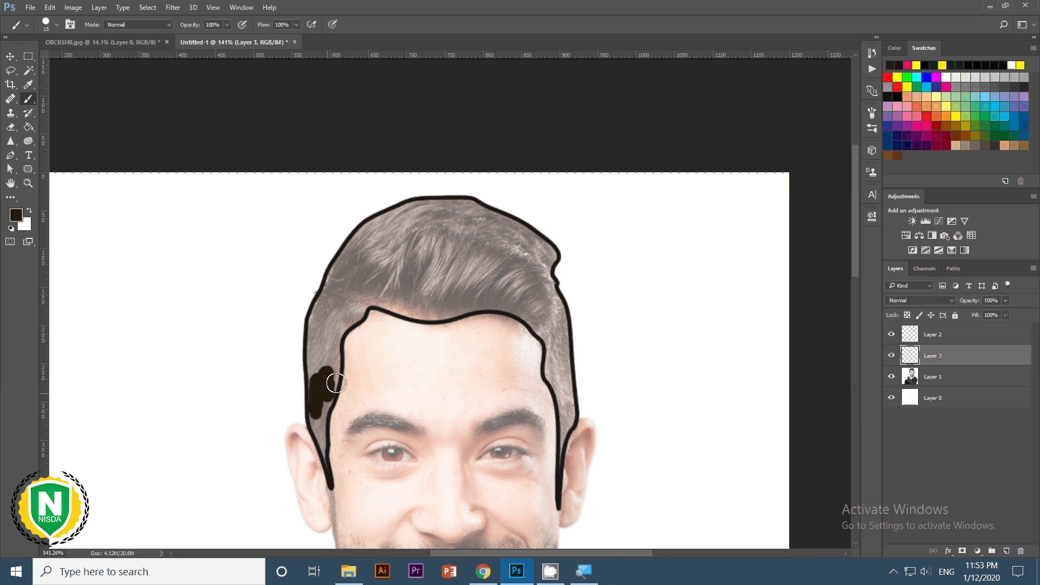
key(ctrl+alt+z)
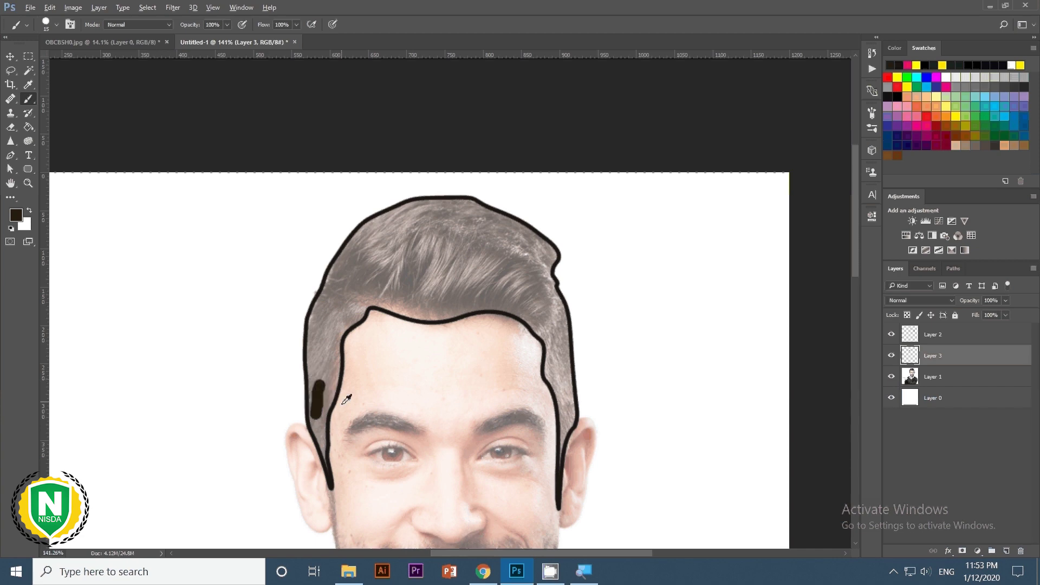
scroll(347, 400, up, 3)
drag(327, 400, 326, 345)
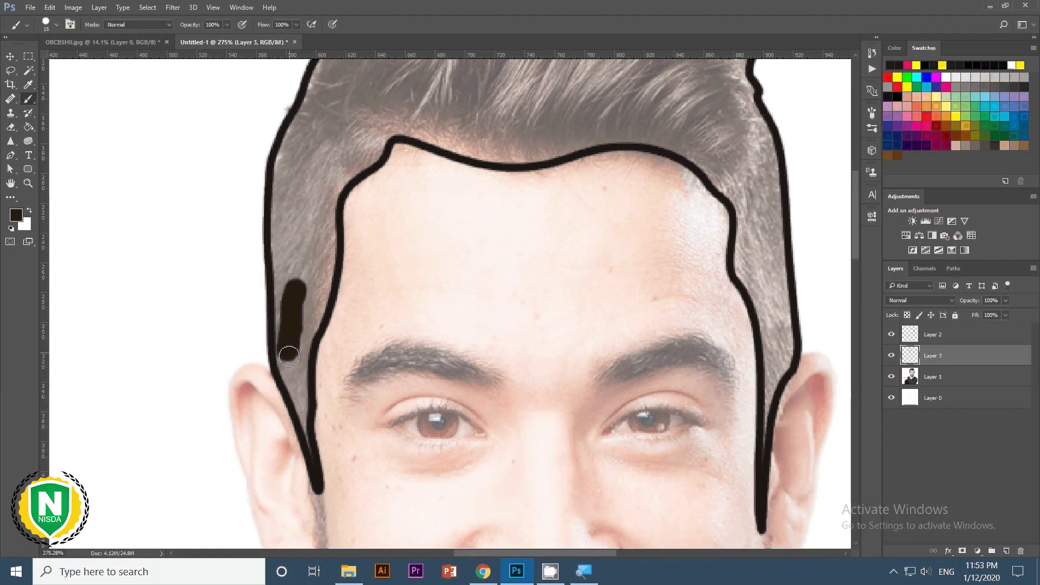
mouse_move(298, 379)
mouse_down()
mouse_move(326, 234)
mouse_move(282, 297)
mouse_move(297, 218)
mouse_move(280, 275)
mouse_move(279, 173)
mouse_move(272, 204)
mouse_up()
Paint the hairline and remaining hair dark brown, then set Layer 3 to about 68% opacity.
scroll(271, 205, up, 3)
mouse_move(258, 304)
mouse_down()
mouse_move(271, 269)
mouse_move(628, 301)
mouse_move(318, 239)
mouse_move(311, 221)
mouse_move(493, 253)
mouse_move(574, 331)
mouse_move(631, 325)
mouse_move(667, 423)
mouse_up()
scroll(318, 239, up, 3)
scroll(666, 423, down, 3)
mouse_move(460, 249)
mouse_down()
mouse_move(489, 402)
mouse_move(485, 455)
mouse_up()
scroll(485, 455, down, 3)
mouse_move(146, 332)
mouse_down()
mouse_move(119, 301)
mouse_move(149, 401)
mouse_move(148, 337)
mouse_up()
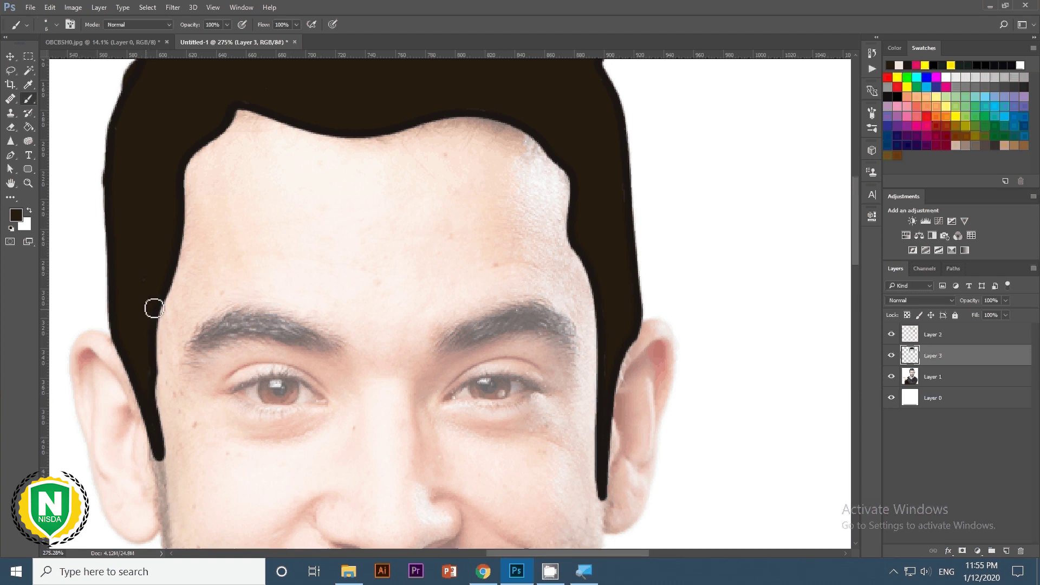
scroll(275, 334, down, 3)
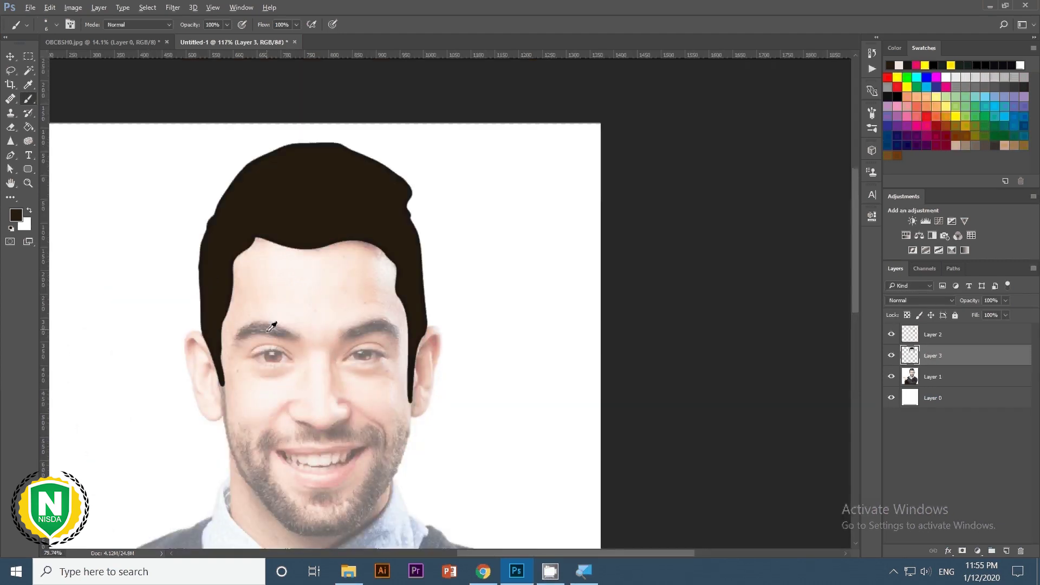
scroll(275, 334, down, 3)
scroll(512, 134, up, 2)
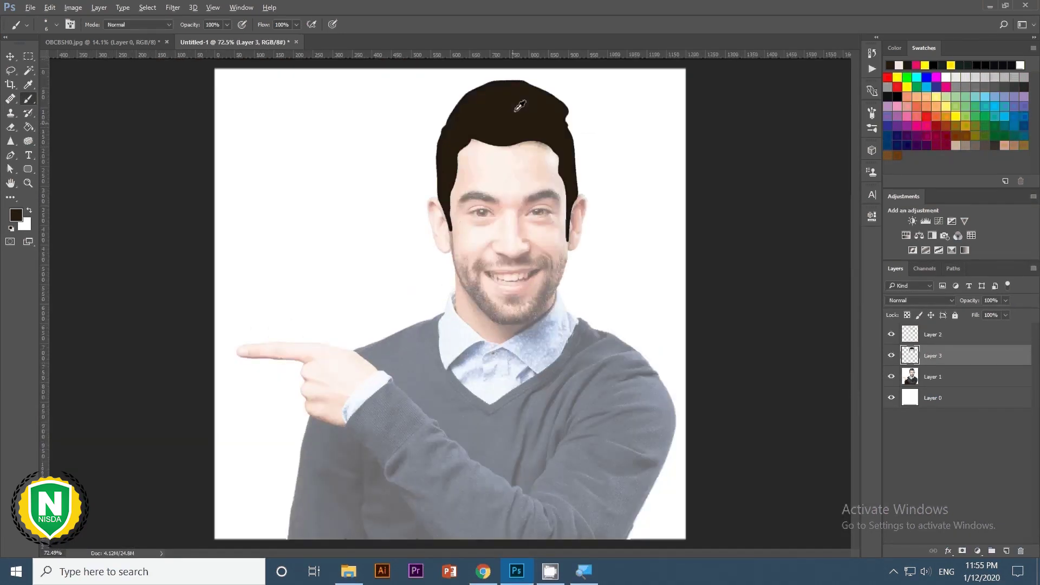
scroll(548, 68, up, 3)
scroll(549, 68, up, 1)
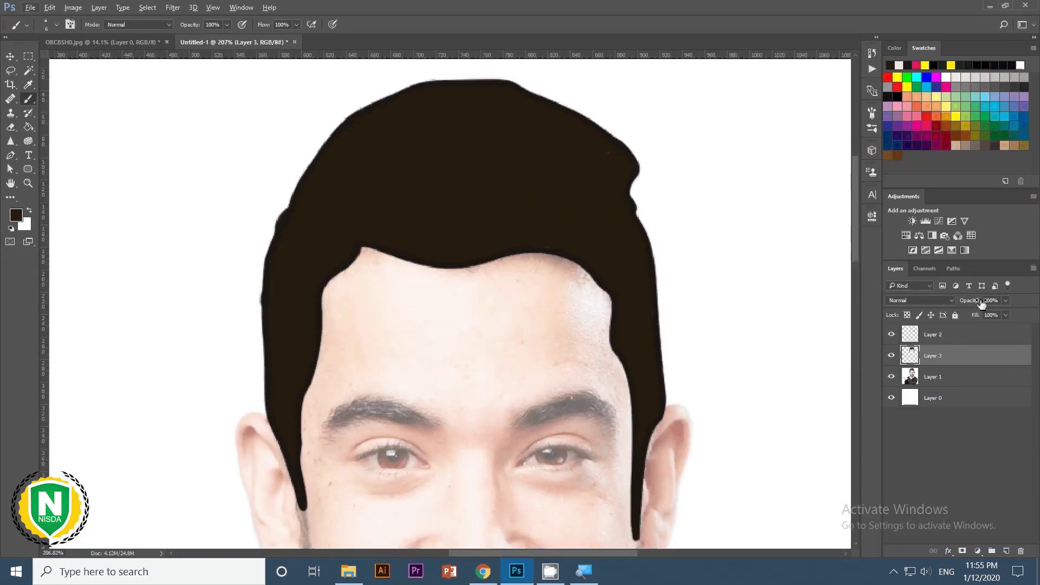
drag(975, 302, 963, 305)
Add a new layer above the hair fill and fade the portrait photo to nearly invisible.
click(971, 334)
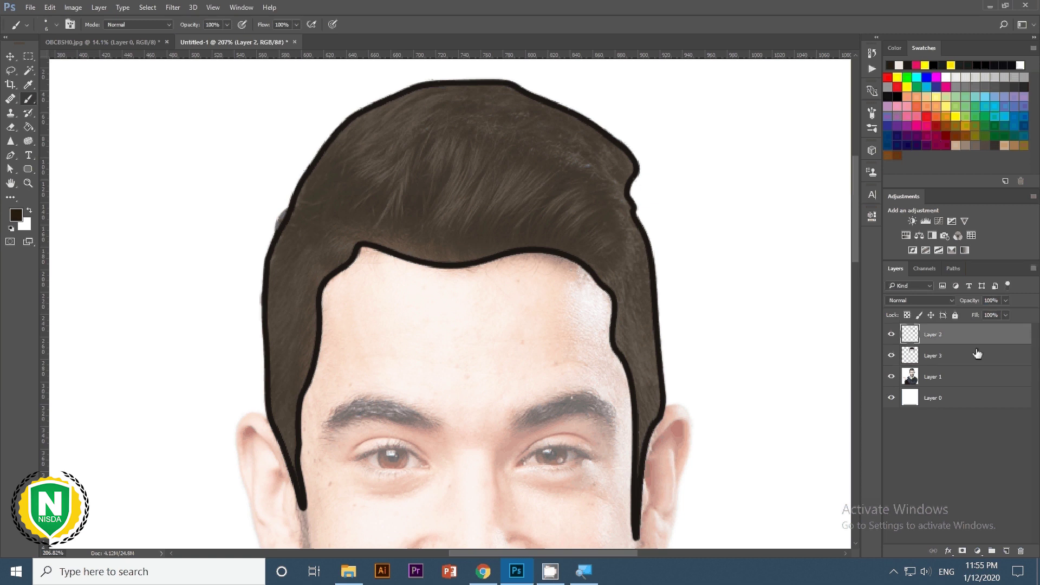
click(978, 355)
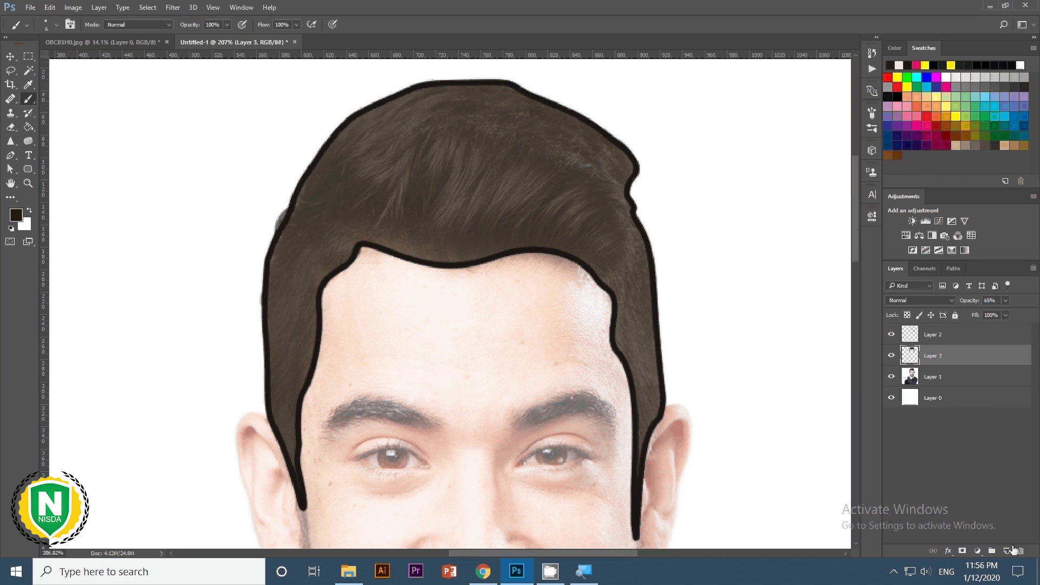
click(1007, 550)
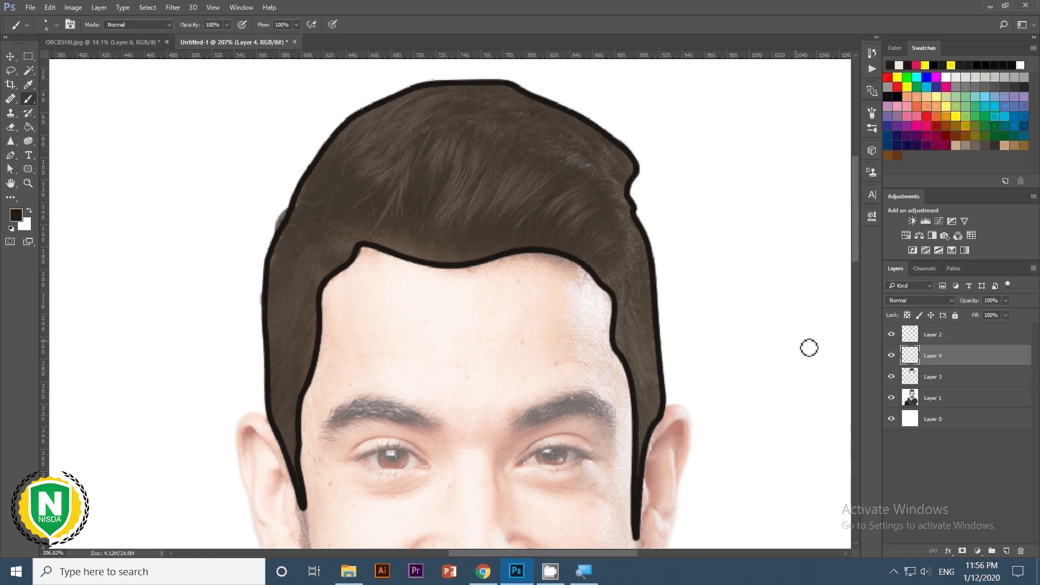
click(896, 360)
click(949, 398)
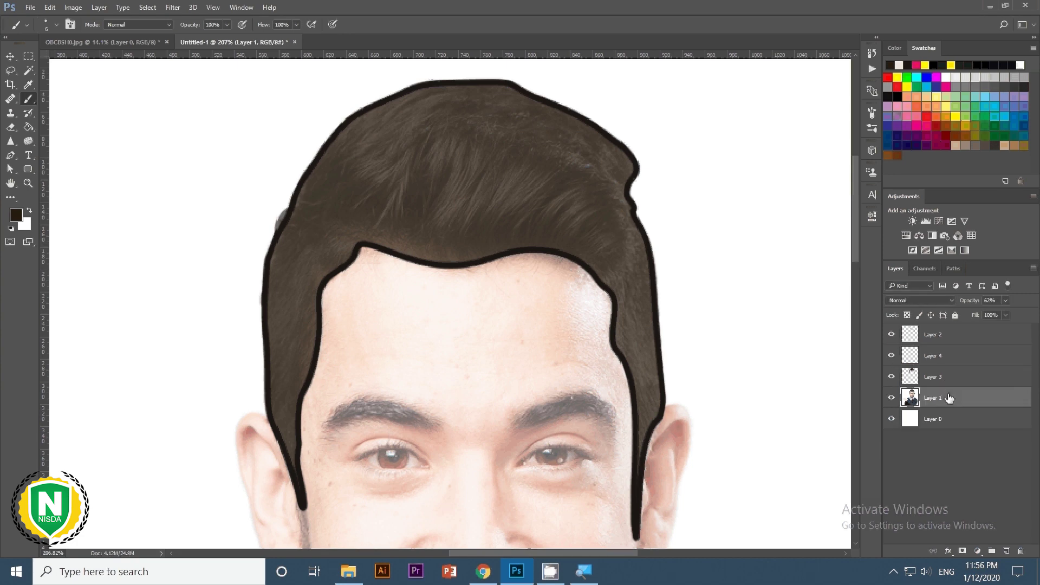
drag(985, 301, 924, 370)
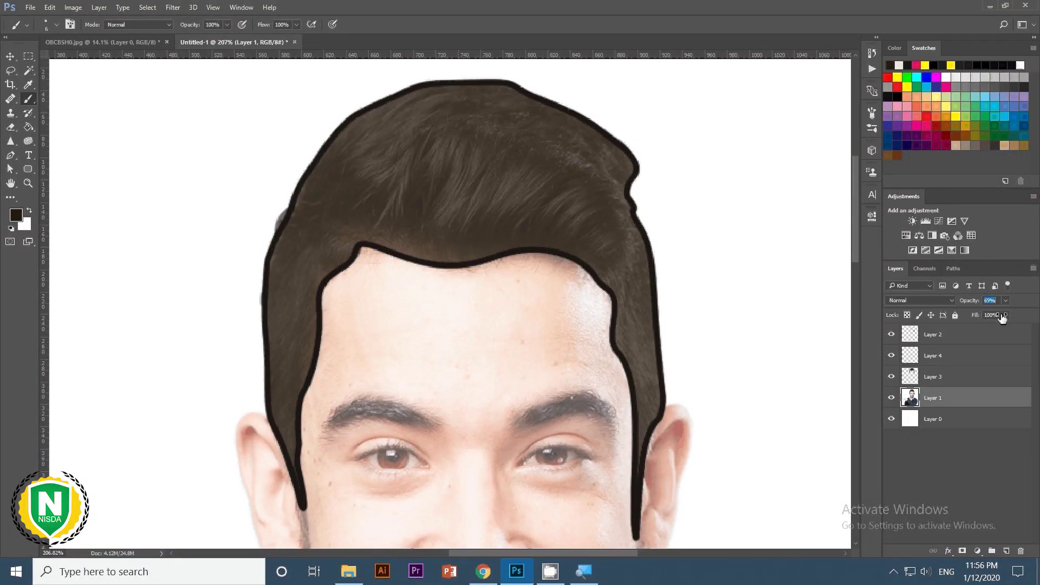
Compare the hair with the brown fill hidden and shown, then drop Layer 3 to 50% opacity.
click(891, 378)
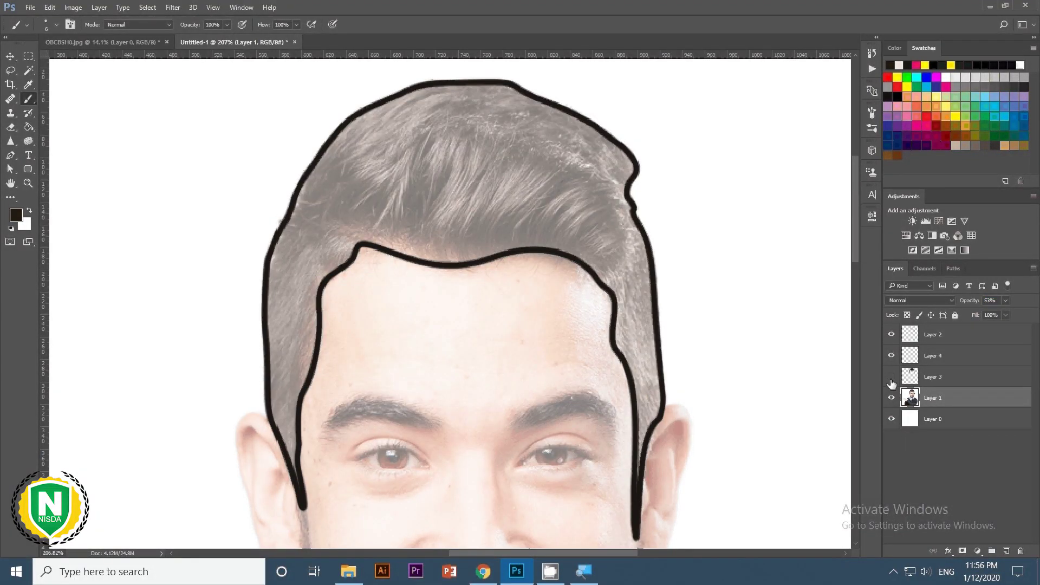
click(892, 380)
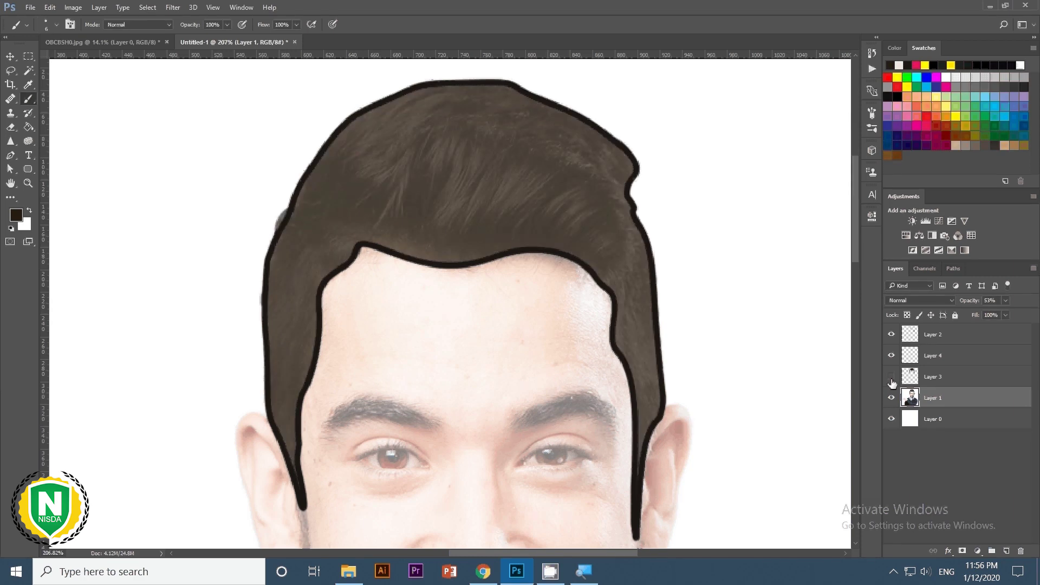
click(892, 381)
click(933, 377)
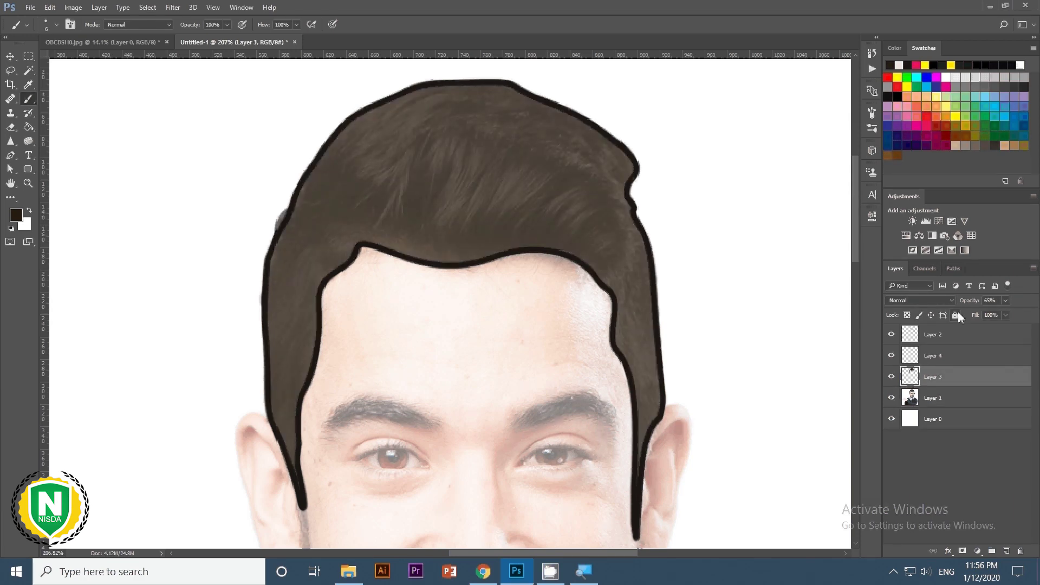
drag(971, 301, 964, 304)
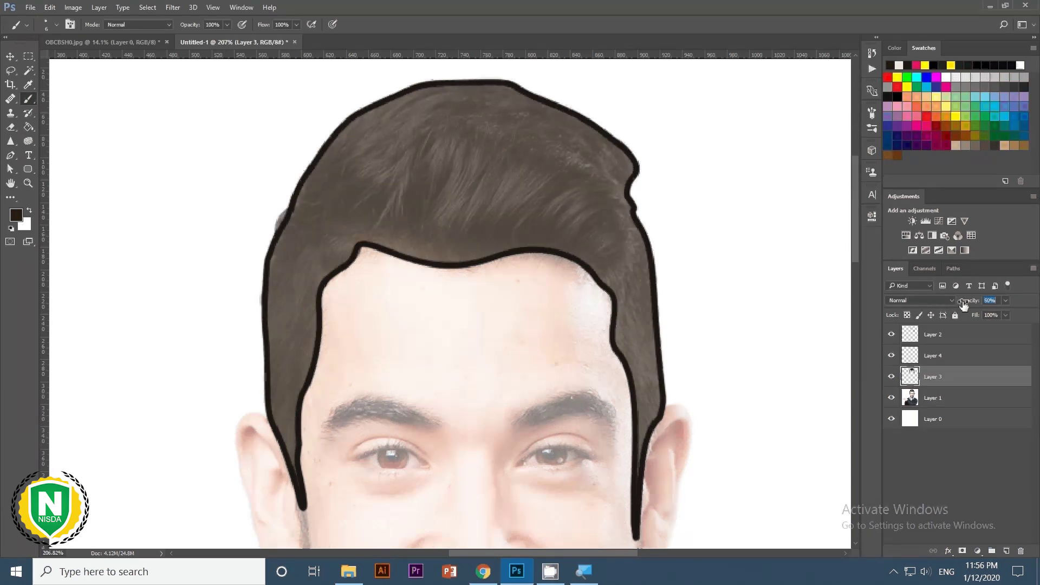
Brush a test dab and a curved strand line on the hair on Layer 4.
click(942, 360)
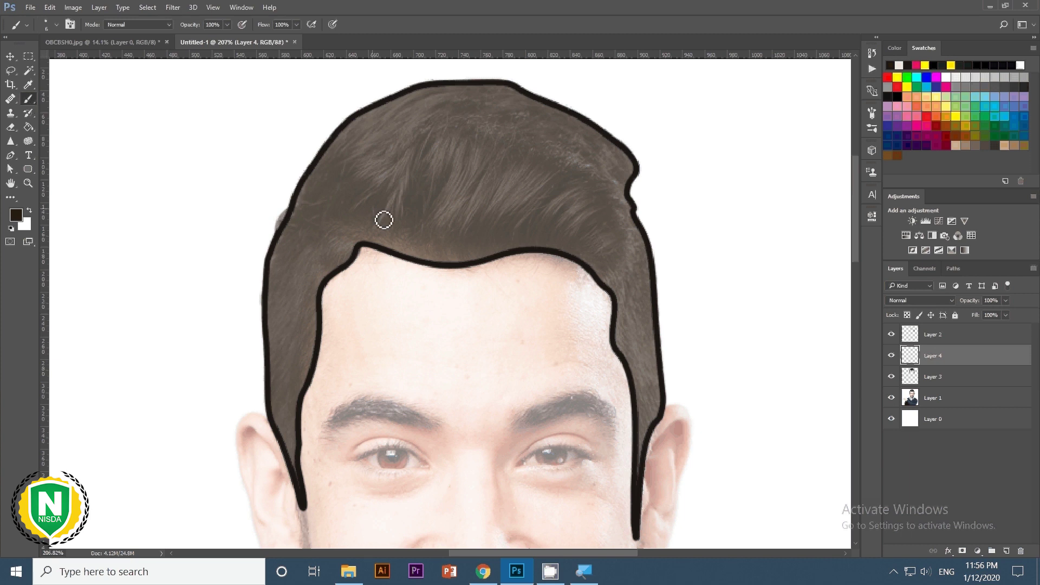
click(358, 225)
drag(358, 225, 465, 162)
Undo the curved strand, pick a new brush tip, and test and undo a short stroke.
key(ctrl+z)
right_click(428, 265)
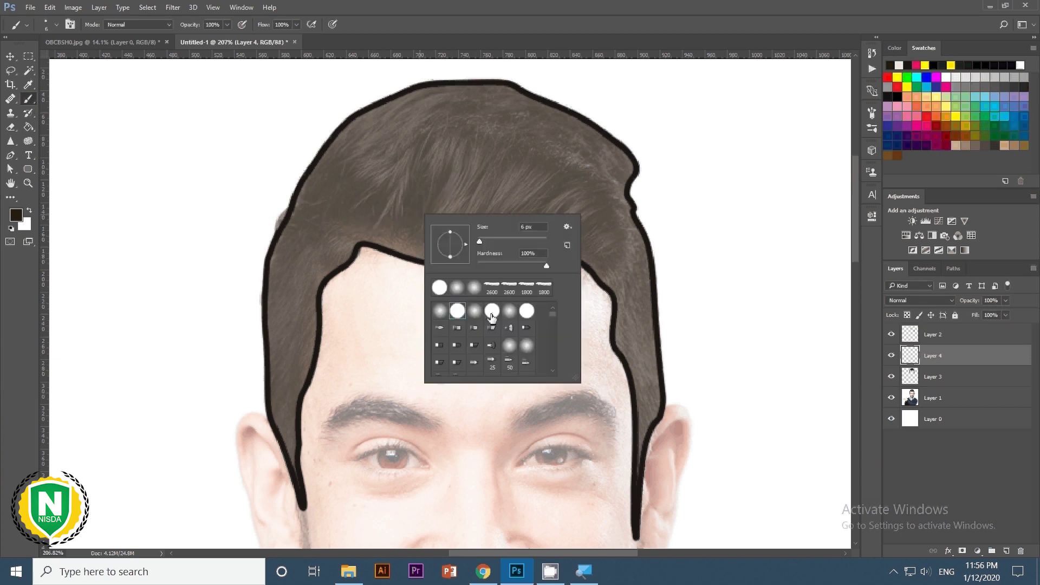
double_click(491, 317)
mouse_move(424, 221)
mouse_down()
mouse_move(488, 140)
mouse_move(486, 164)
mouse_up()
key(ctrl+z)
key(ctrl+z)
Browse the brush set options and choose a bristle tip, testing and undoing a curved strand.
right_click(450, 195)
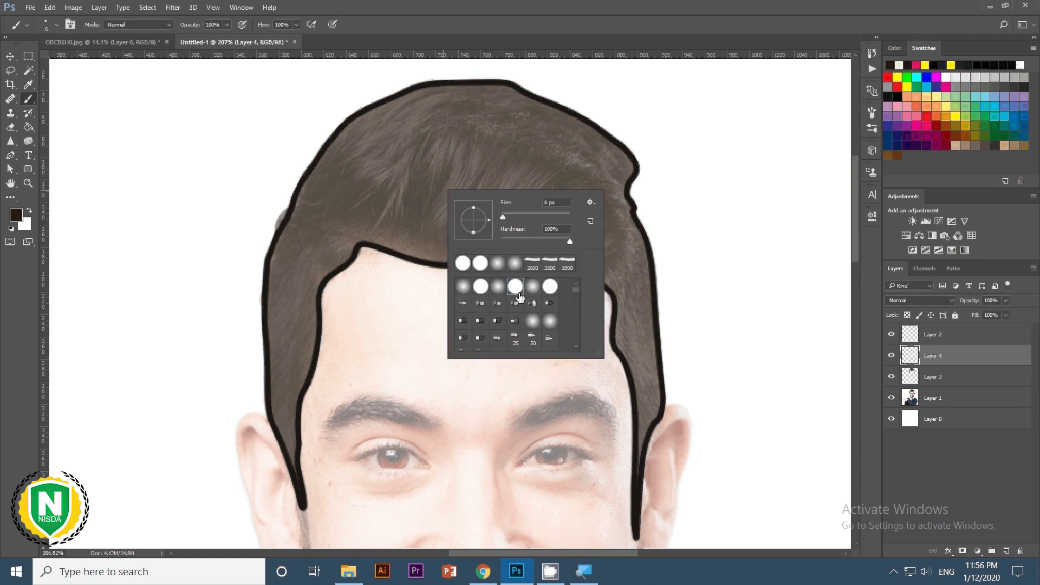
click(590, 203)
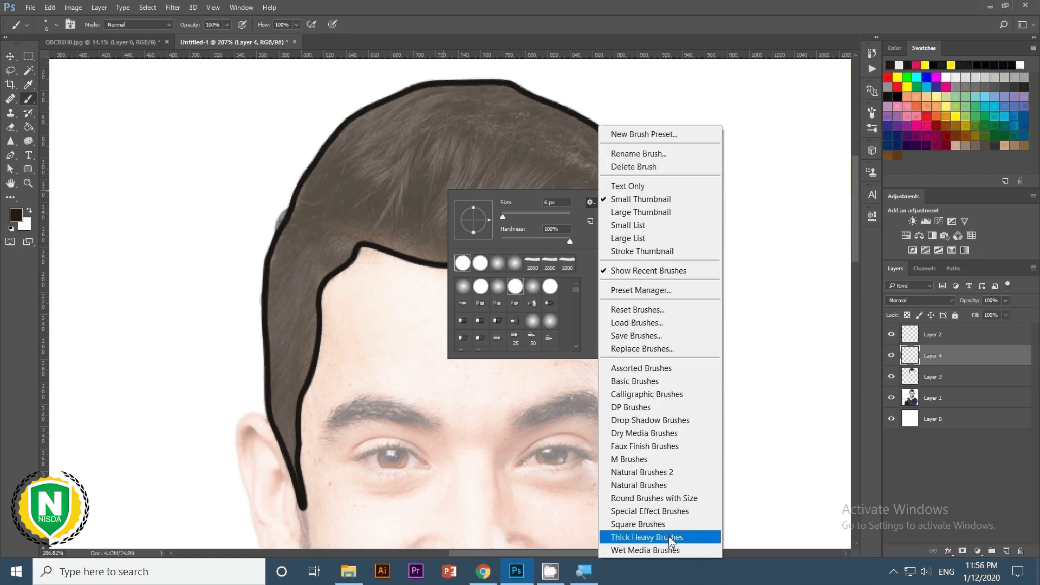
click(517, 229)
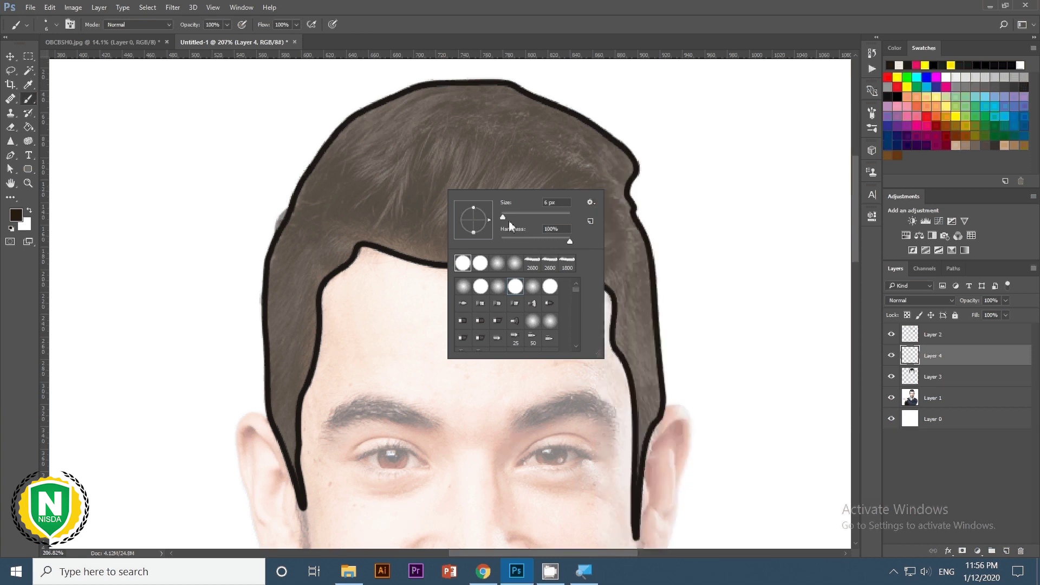
click(515, 286)
scroll(521, 325, down, 1)
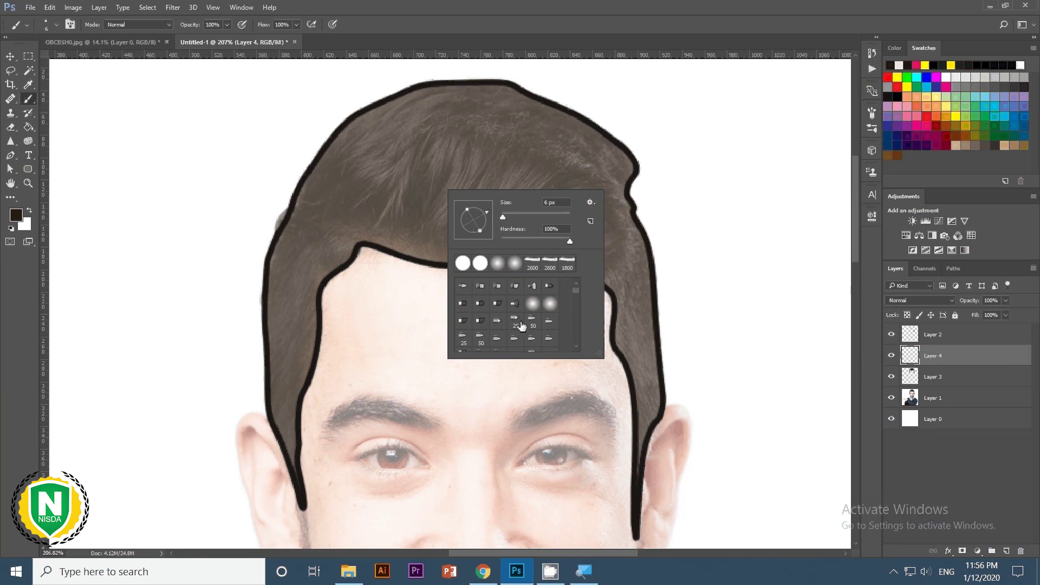
double_click(480, 321)
drag(504, 133, 436, 232)
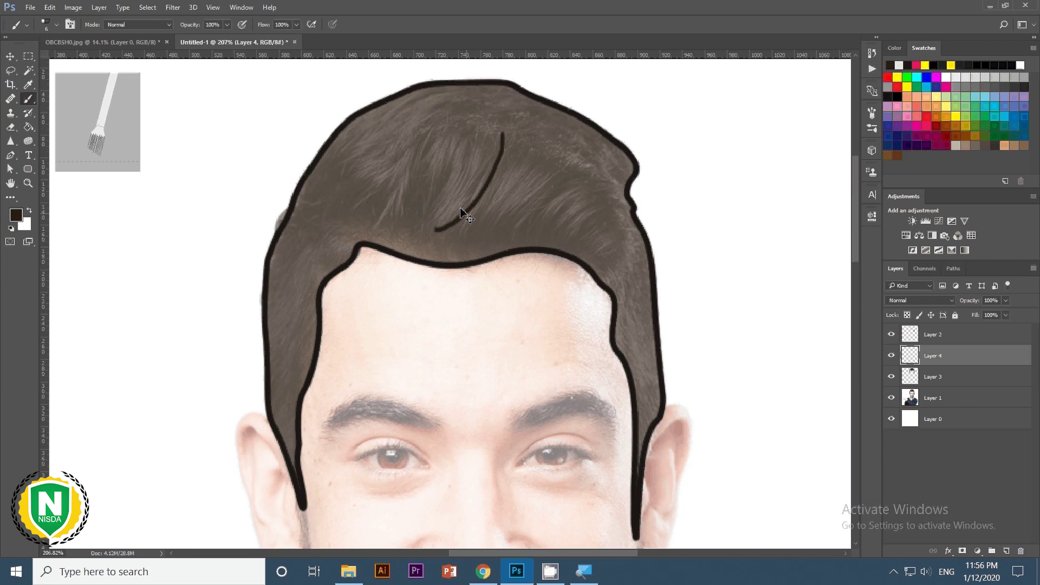
key(ctrl+z)
Try another brush tip and enlarge it with ], undoing each test stroke.
right_click(461, 209)
double_click(506, 294)
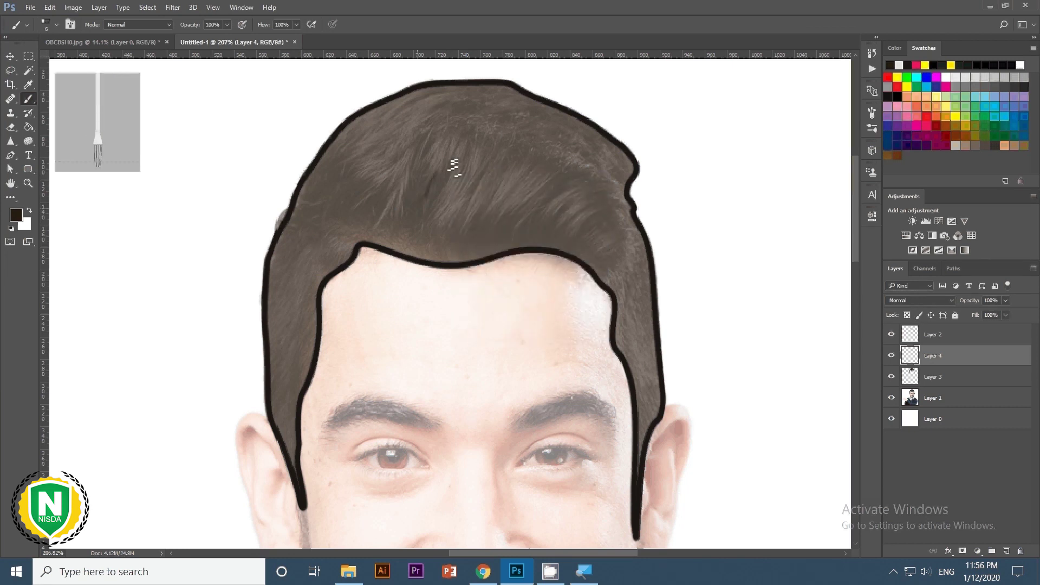
drag(439, 203, 471, 173)
key(ctrl+z)
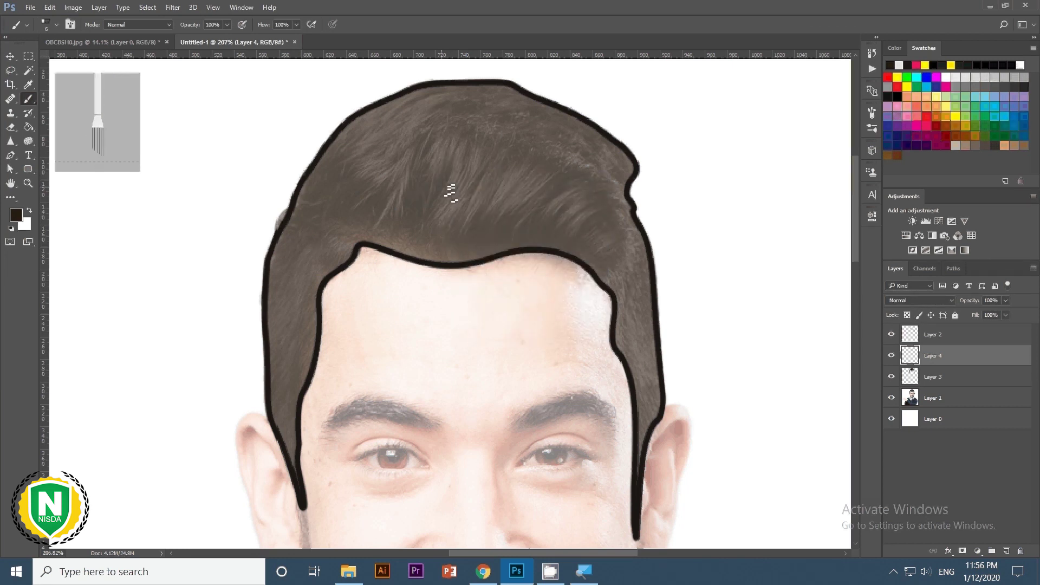
key(bracketright)
key(bracketright)
key(bracketright)
mouse_move(650, 159)
mouse_down()
mouse_move(737, 249)
mouse_move(742, 293)
mouse_up()
key(ctrl+z)
Enlarge the bristle brush further and test diagonal strands, undoing them to keep the hair clean.
key(bracketright)
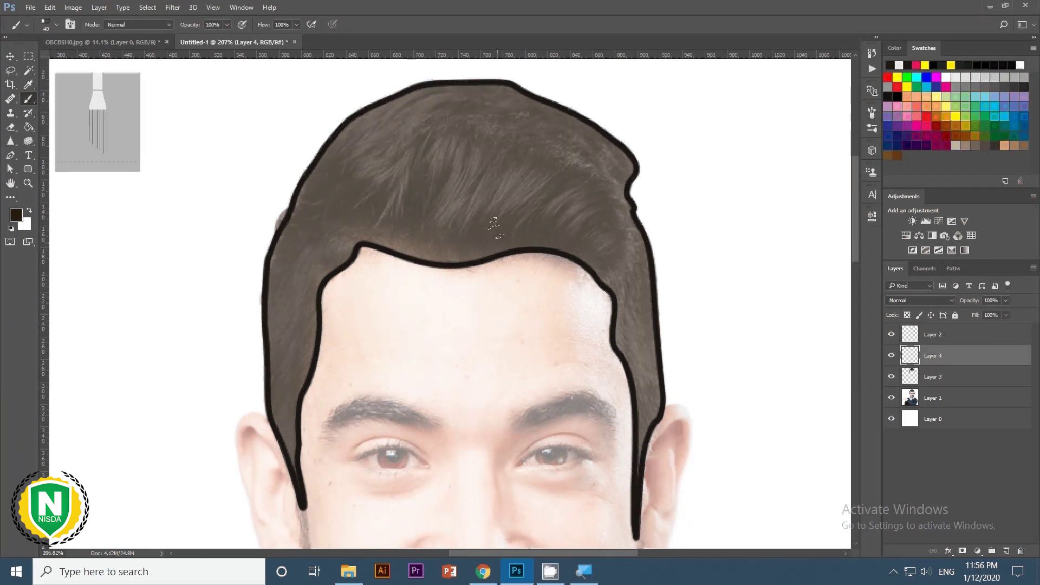
drag(490, 196, 439, 225)
key(ctrl+z)
right_click(439, 225)
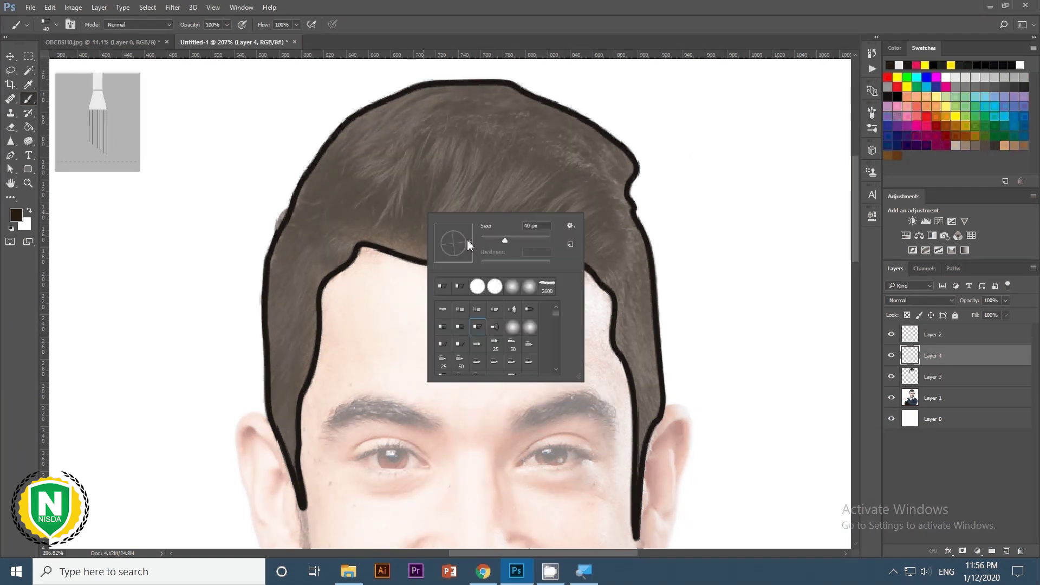
drag(382, 211, 428, 172)
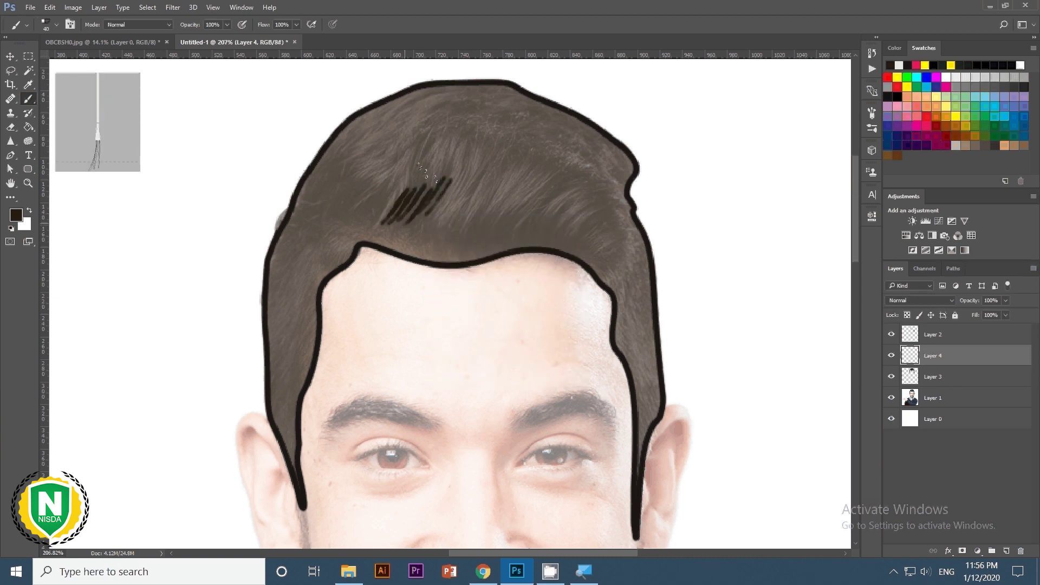
key(ctrl+z)
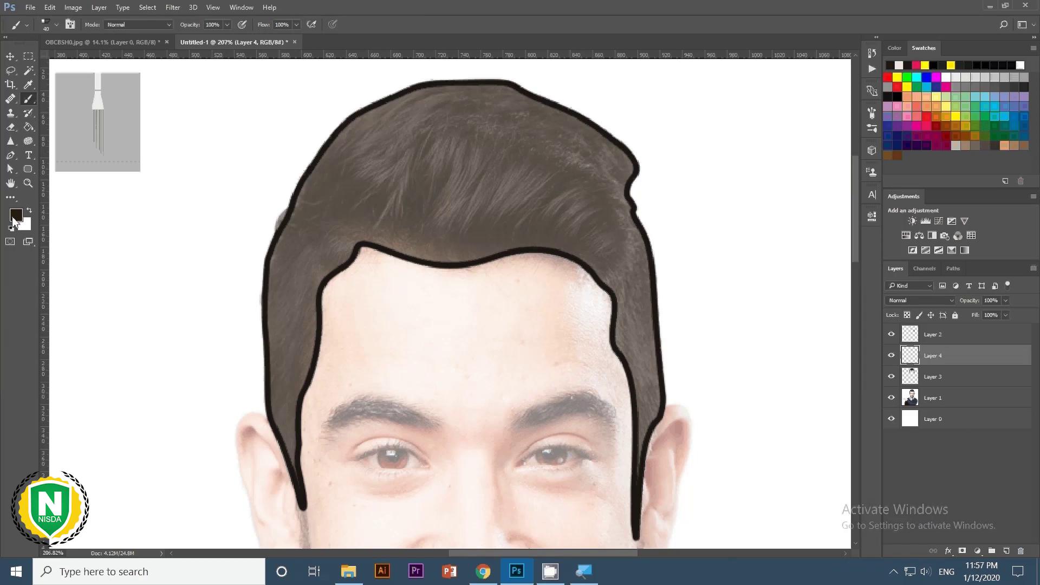
Set the foreground colour to the lighter brown 765f3e.
click(15, 215)
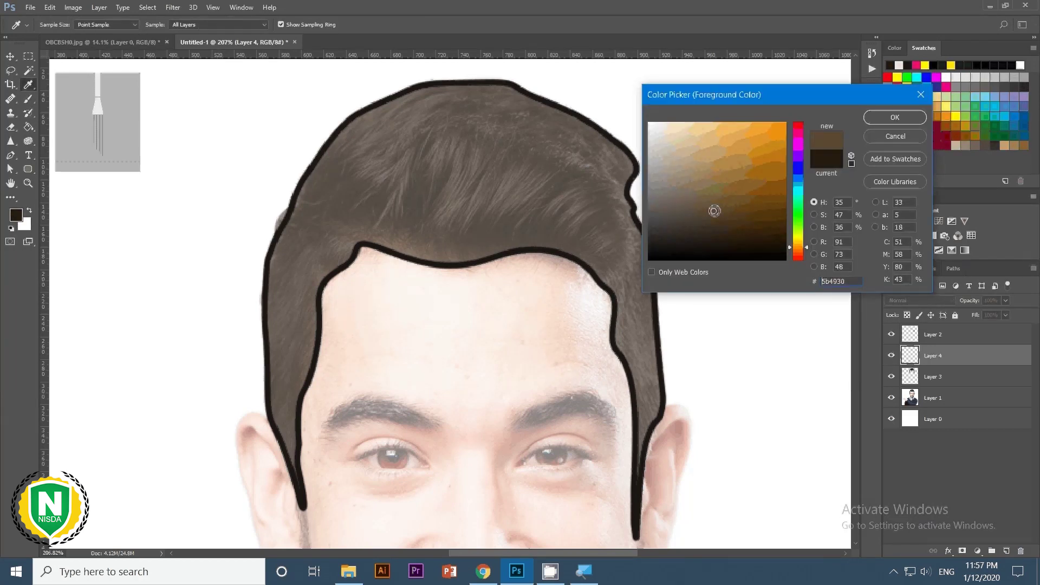
click(713, 196)
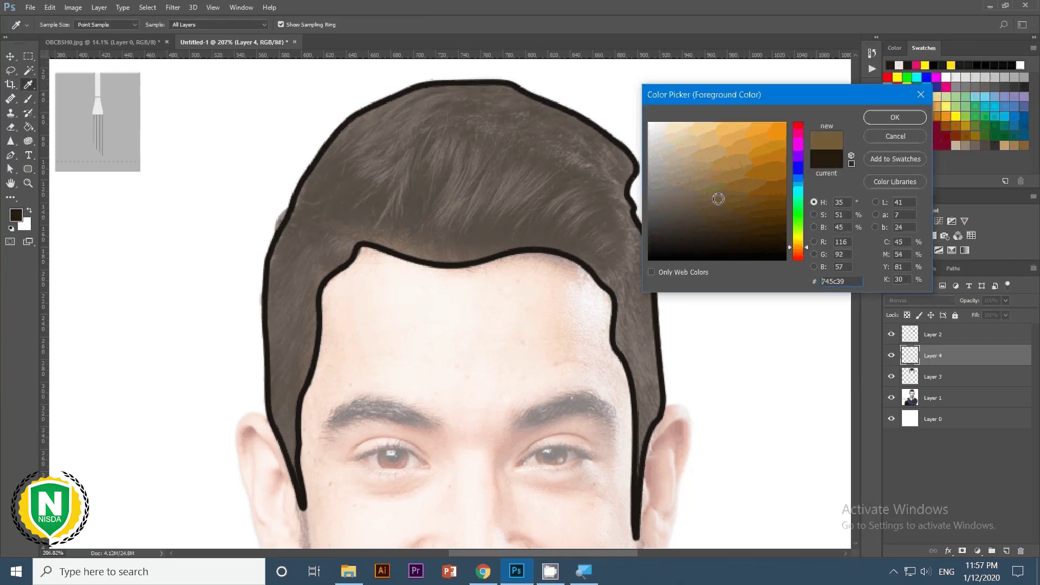
click(880, 118)
Paint light brown bristle strands across the top and upper-left of the hair.
mouse_move(445, 227)
mouse_down()
mouse_move(476, 139)
mouse_move(542, 163)
mouse_up()
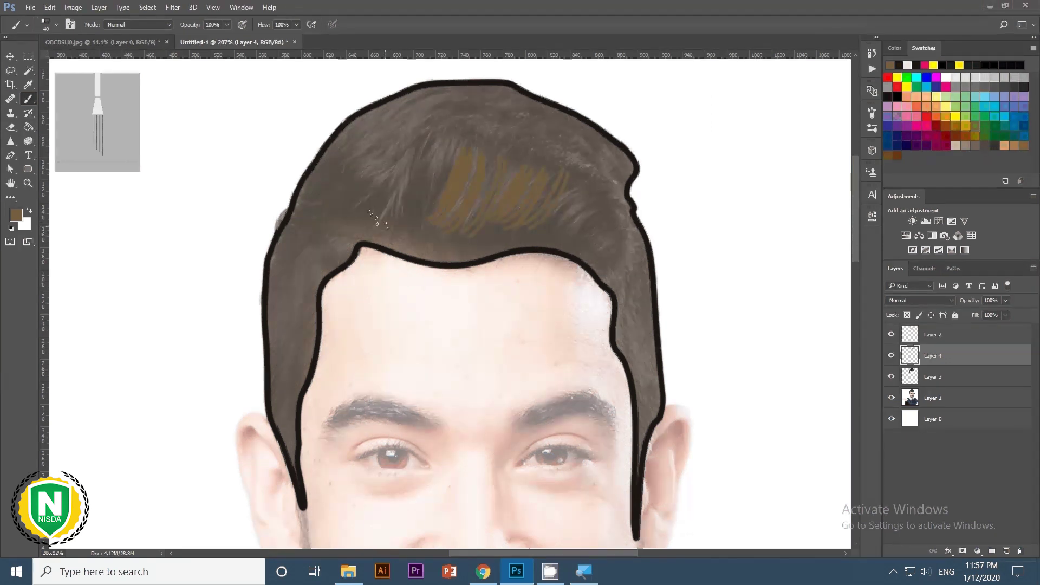
key(ctrl+z)
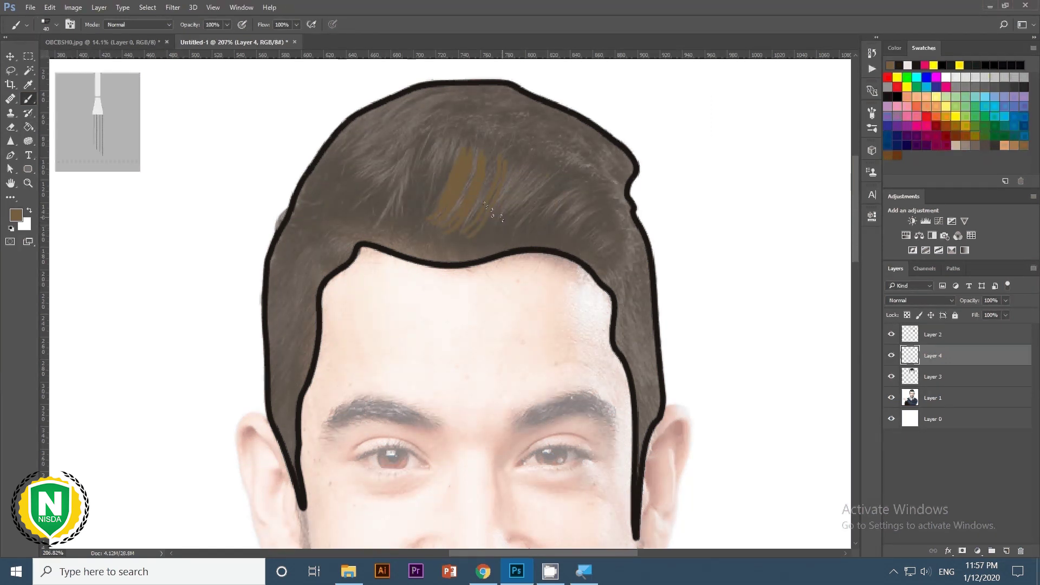
drag(433, 205, 491, 168)
mouse_move(488, 222)
mouse_down()
mouse_move(569, 187)
mouse_move(547, 222)
mouse_up()
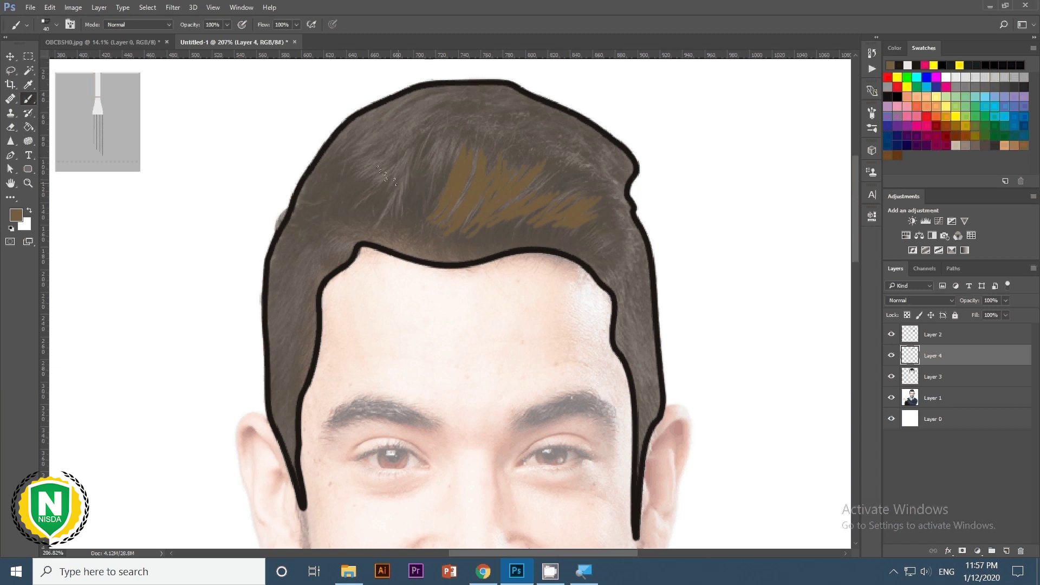
drag(386, 173, 412, 135)
Use a smaller brush to streak brown strands on the left sideburn and upper hair.
right_click(486, 208)
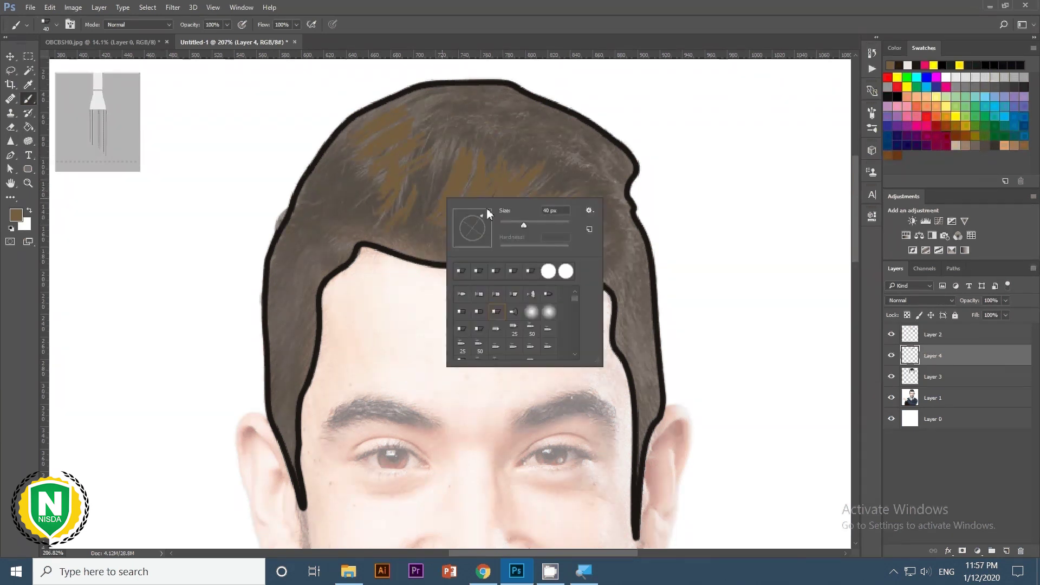
right_click(376, 247)
right_click(411, 241)
key(Escape)
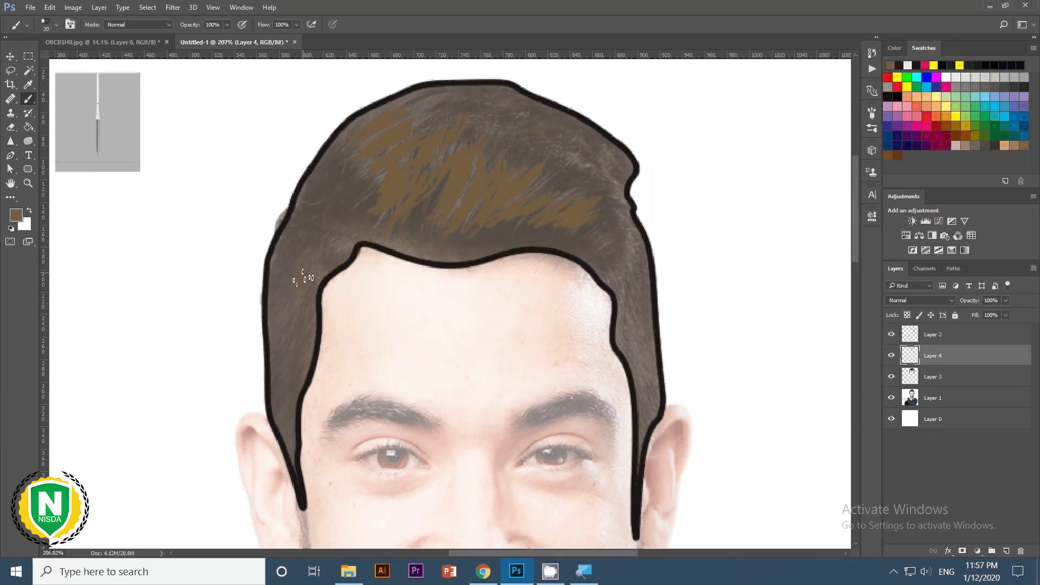
drag(304, 278, 279, 290)
drag(353, 211, 395, 197)
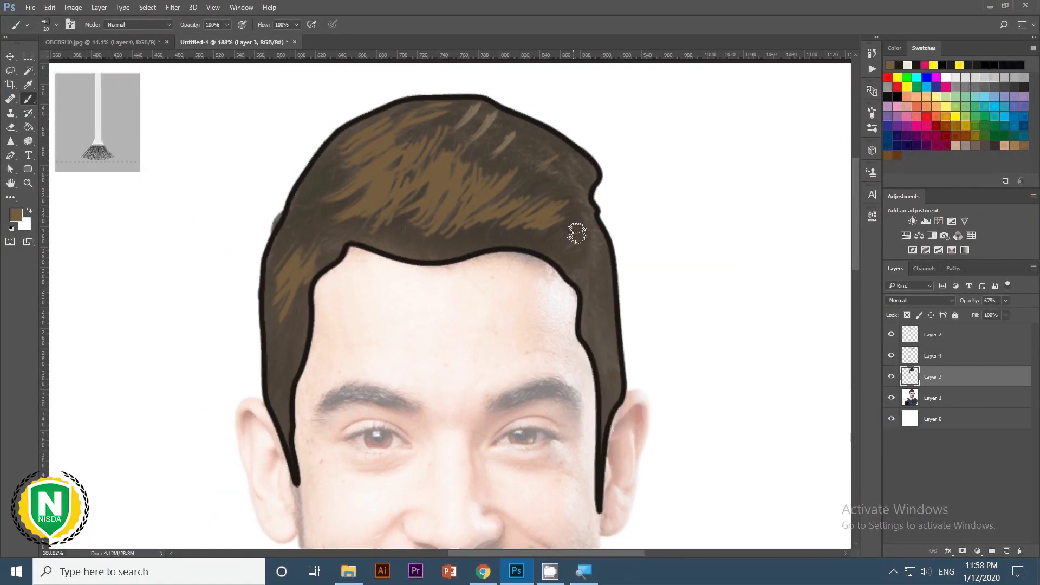
Dismiss the brush picker and add new empty layers, ending with Layer 6 above Layer 1.
right_click(574, 257)
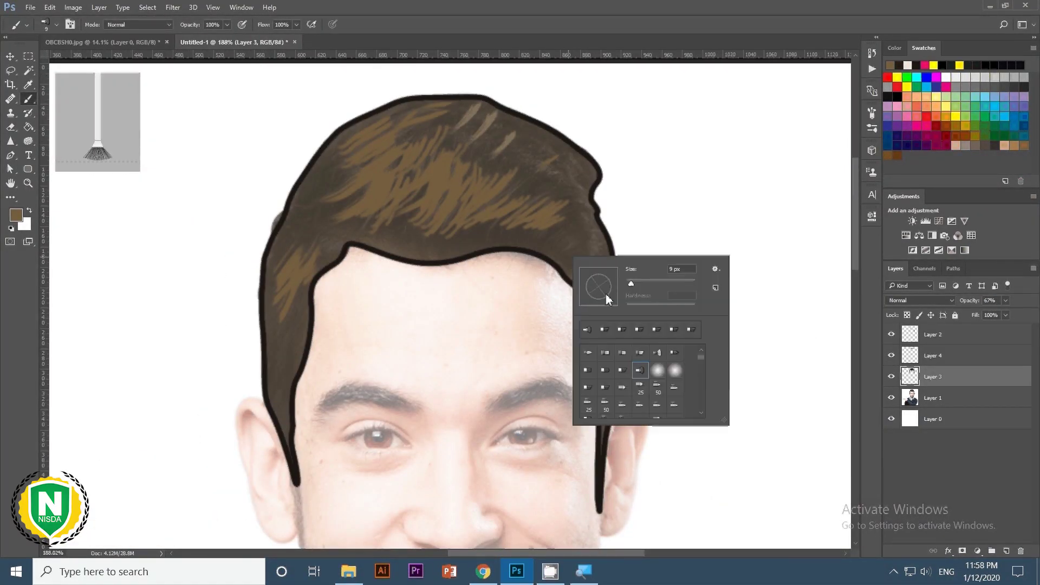
key(Escape)
key(ctrl+shift+alt+n)
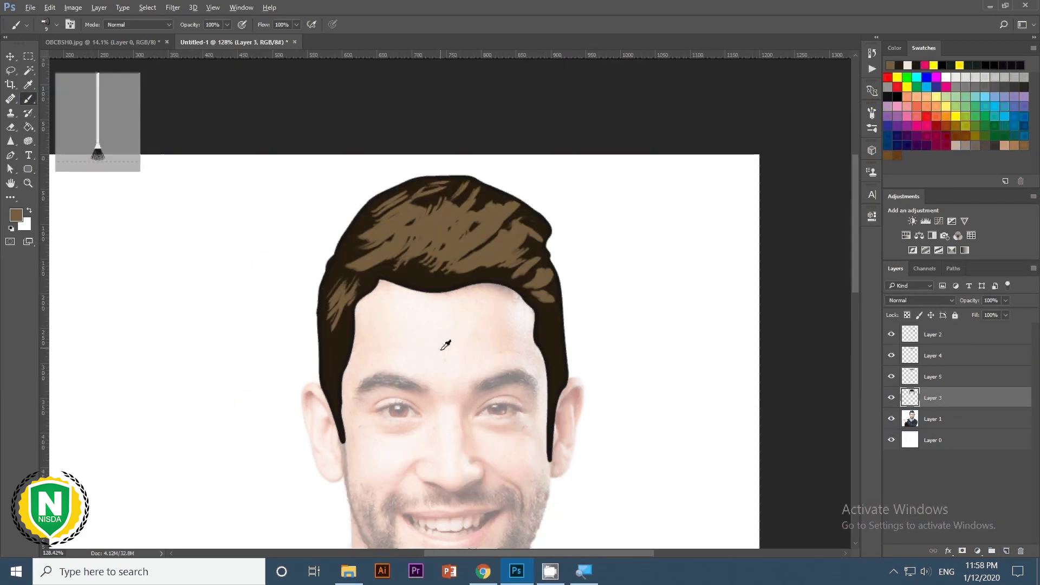
click(936, 401)
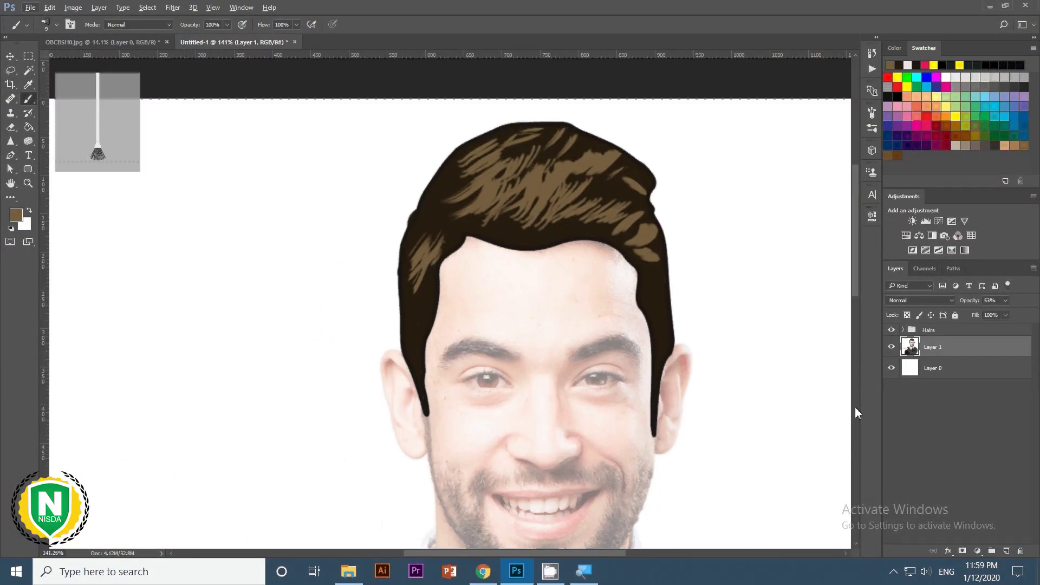
click(1007, 551)
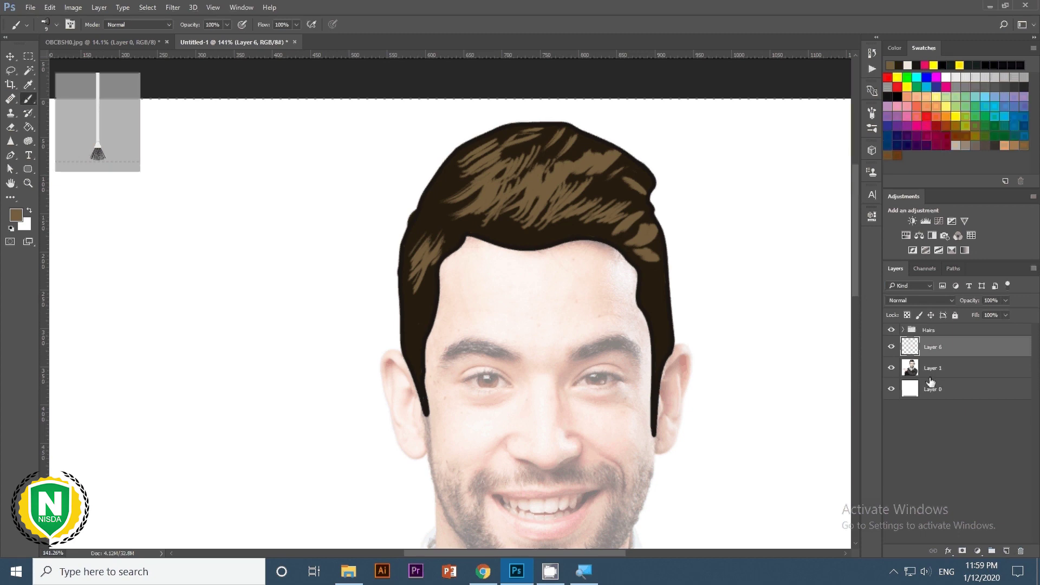
alt+scroll(543, 378, up, 2)
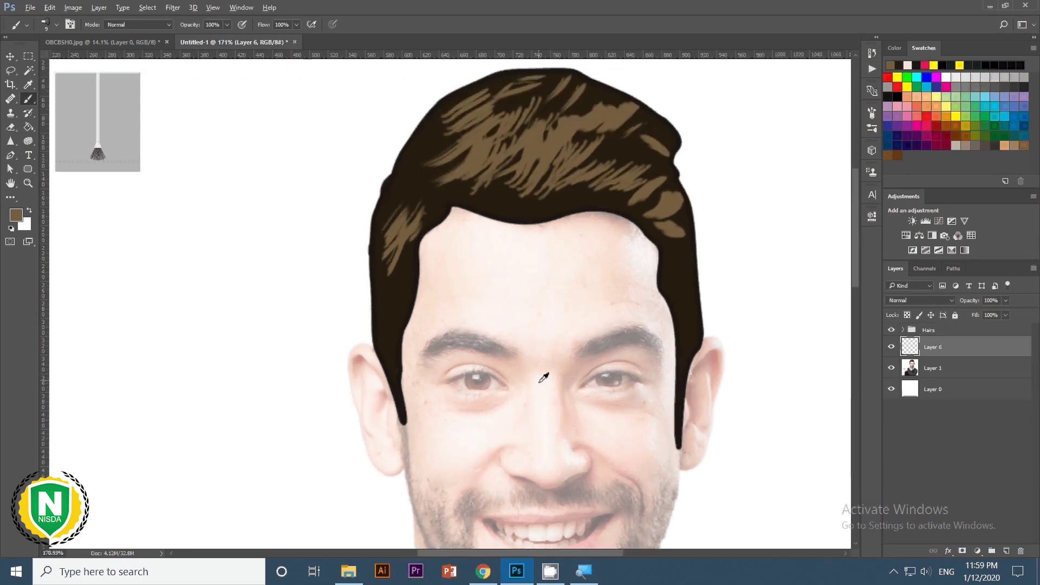
alt+scroll(543, 377, up, 1)
right_click(504, 353)
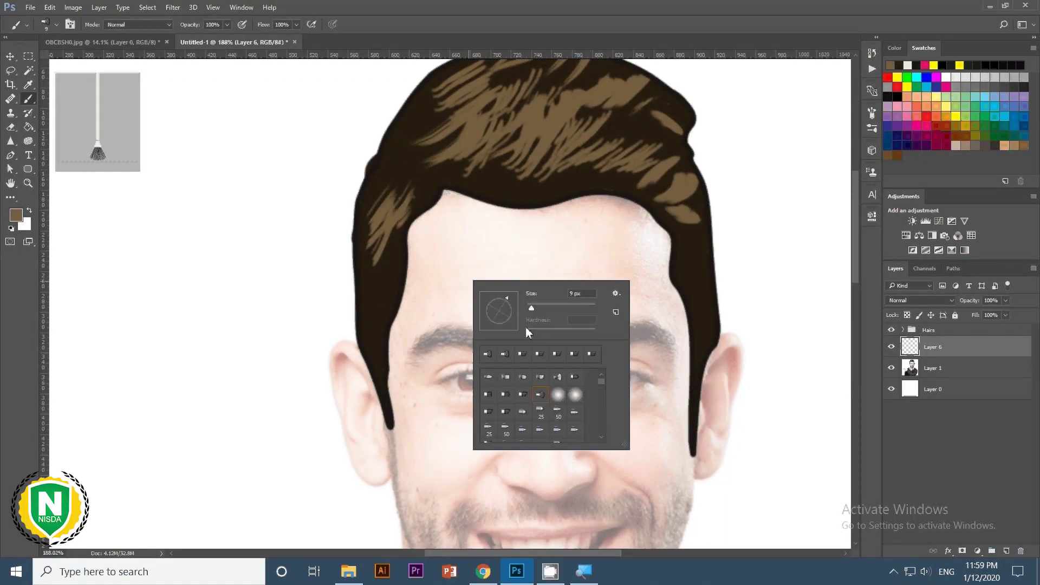
drag(519, 307, 421, 352)
click(463, 327)
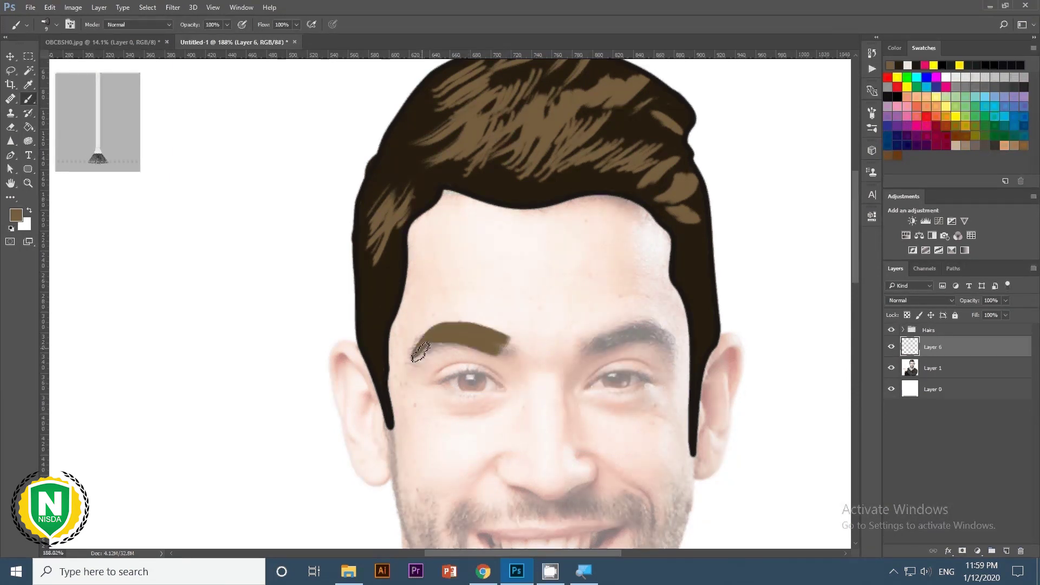
key(ctrl+z)
drag(514, 351, 420, 355)
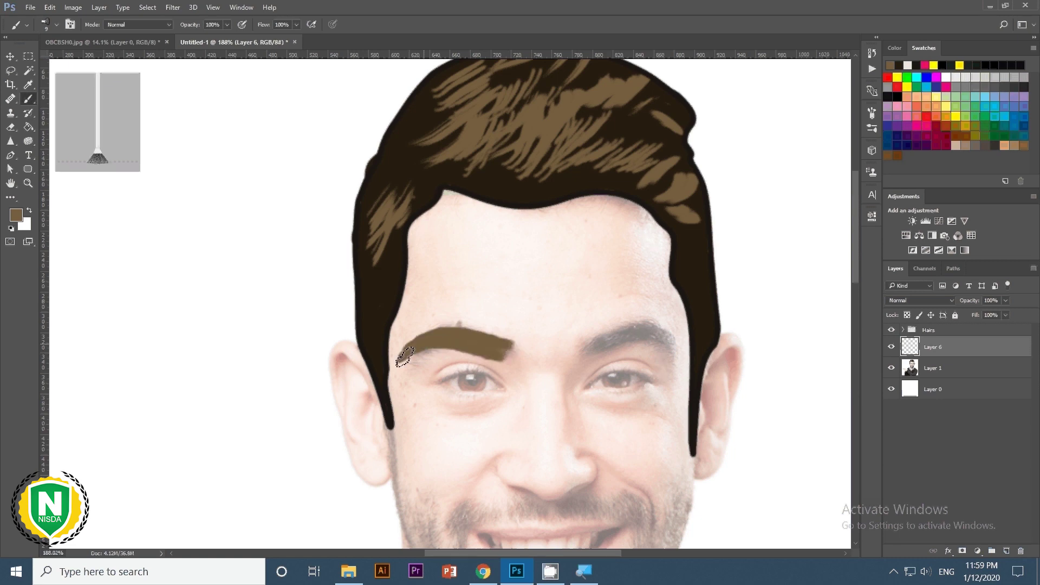
scroll(471, 415, down, 3)
key(ctrl+z)
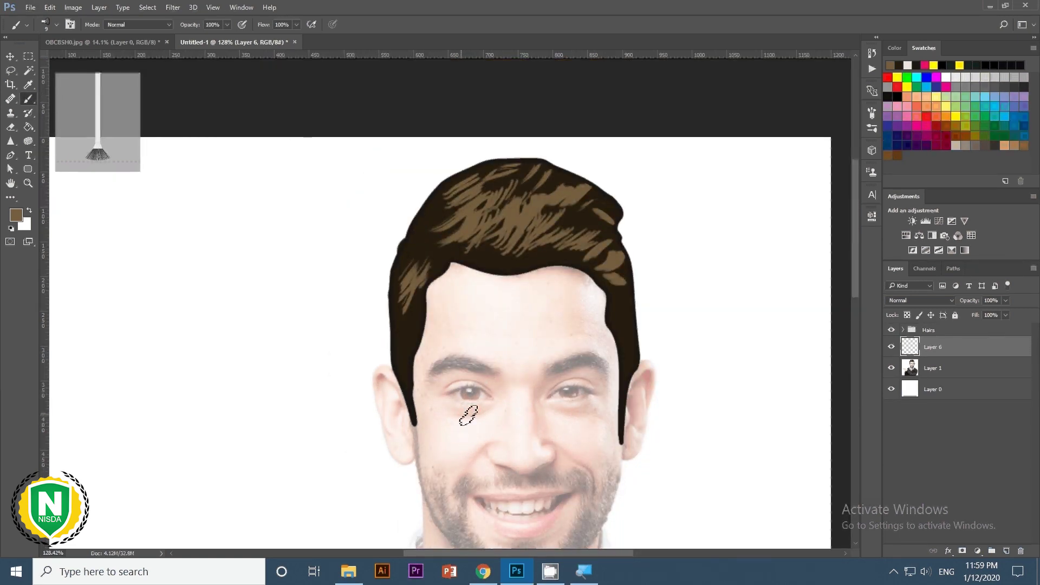
scroll(466, 401, up, 1)
scroll(430, 375, up, 2)
mouse_move(429, 375)
mouse_down()
mouse_move(418, 355)
mouse_move(516, 360)
mouse_up()
key(ctrl+z)
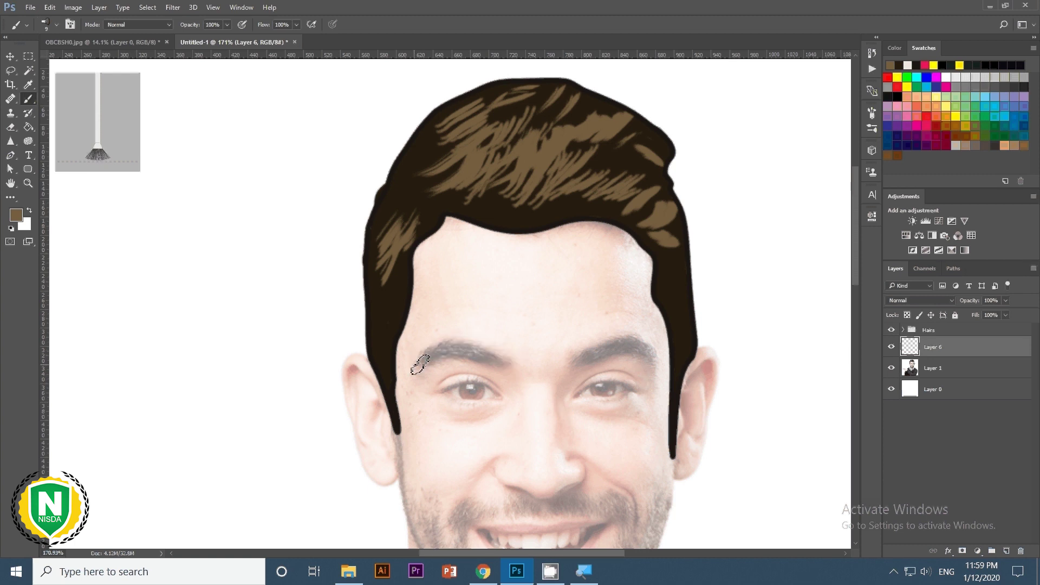
mouse_move(420, 365)
mouse_down()
mouse_move(418, 352)
mouse_move(499, 364)
mouse_up()
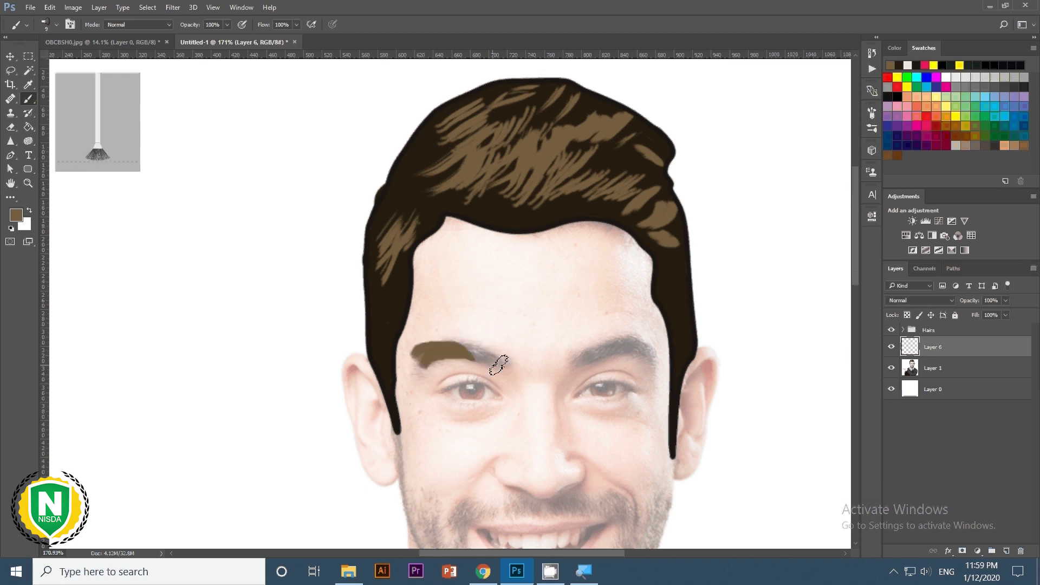
key(ctrl+z)
key(bracketleft)
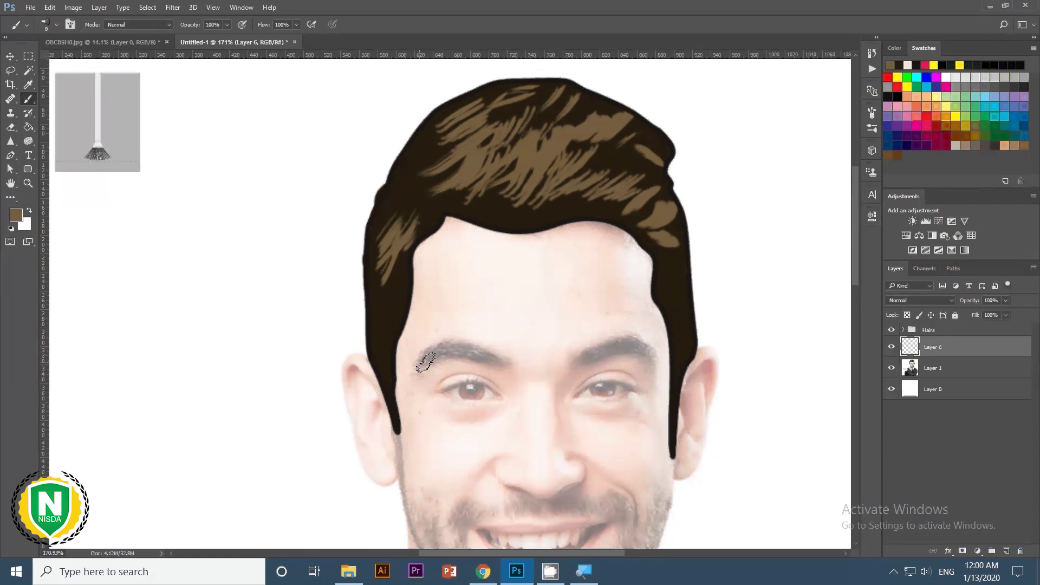
mouse_move(418, 367)
mouse_down()
mouse_move(455, 347)
mouse_move(497, 353)
mouse_up()
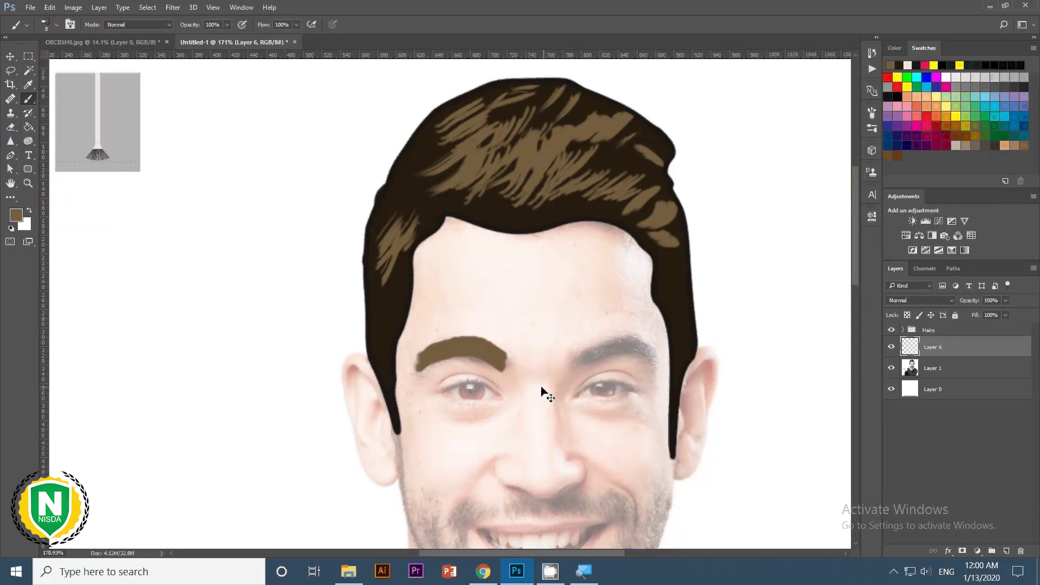
key(ctrl+z)
right_click(501, 363)
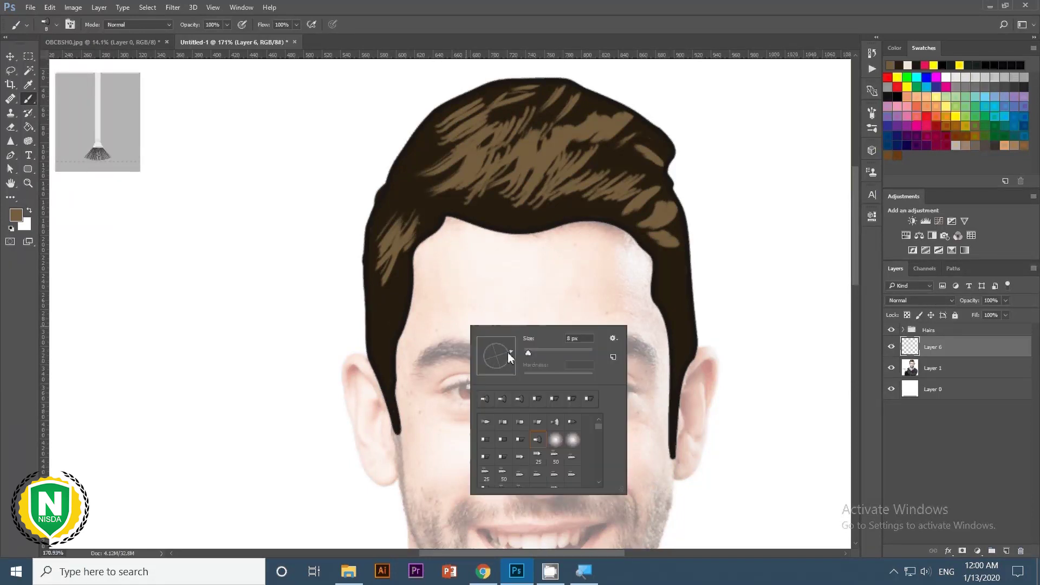
click(436, 359)
drag(414, 367, 457, 352)
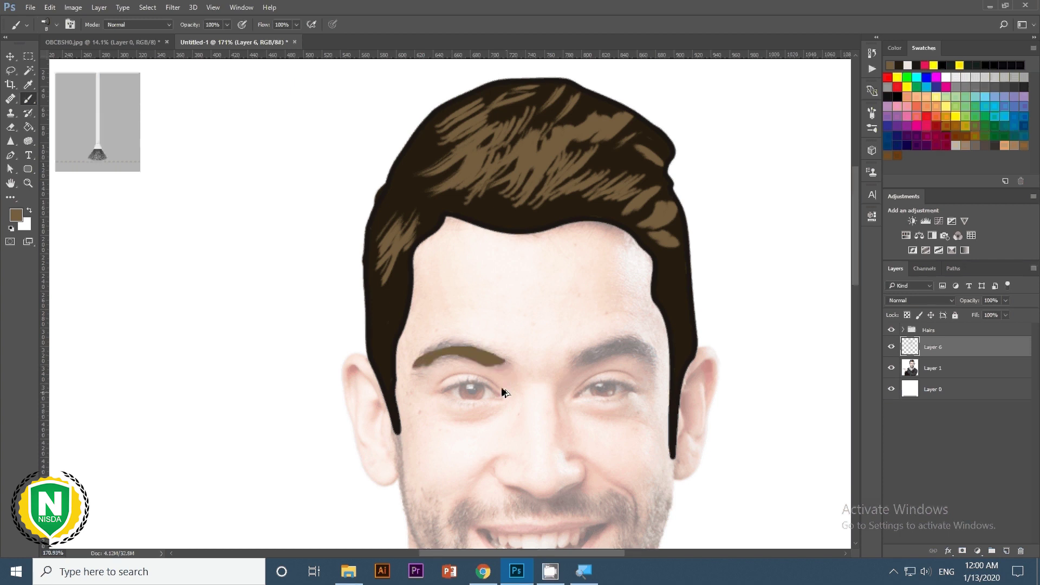
key(ctrl+z)
mouse_move(502, 365)
mouse_down()
mouse_move(453, 356)
mouse_move(418, 373)
mouse_up()
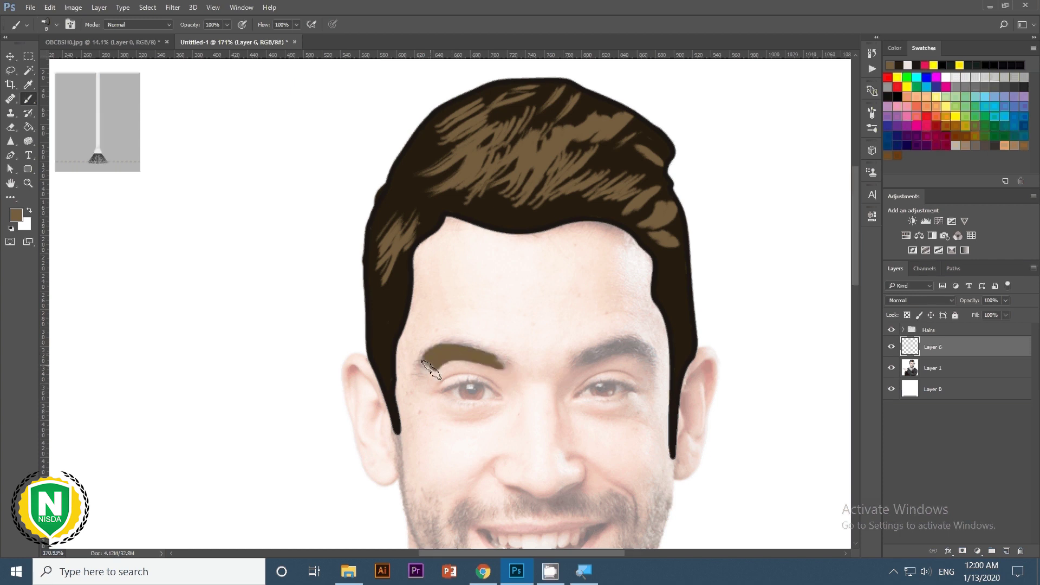
scroll(504, 452, down, 3)
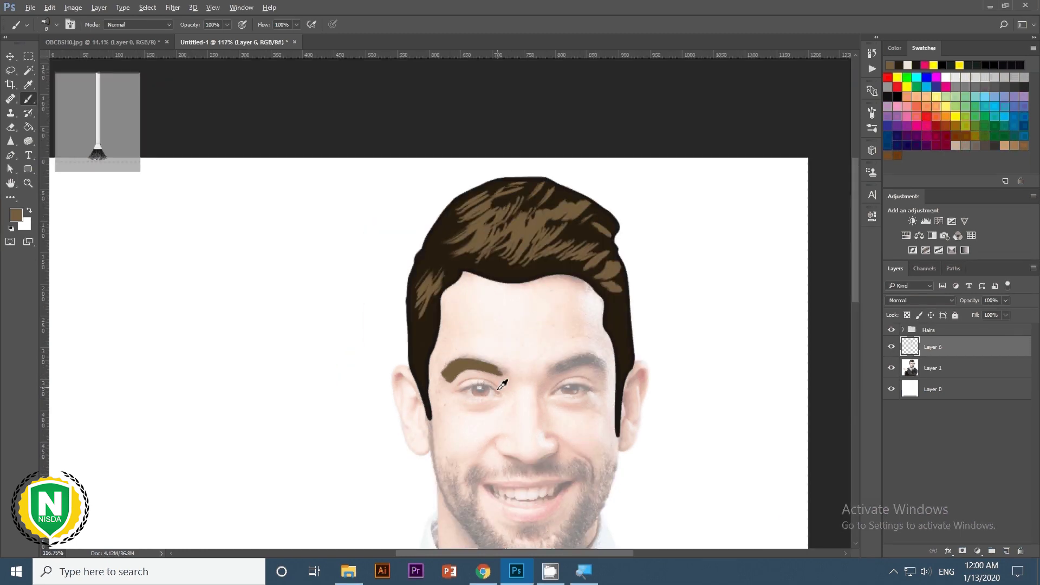
scroll(499, 384, up, 2)
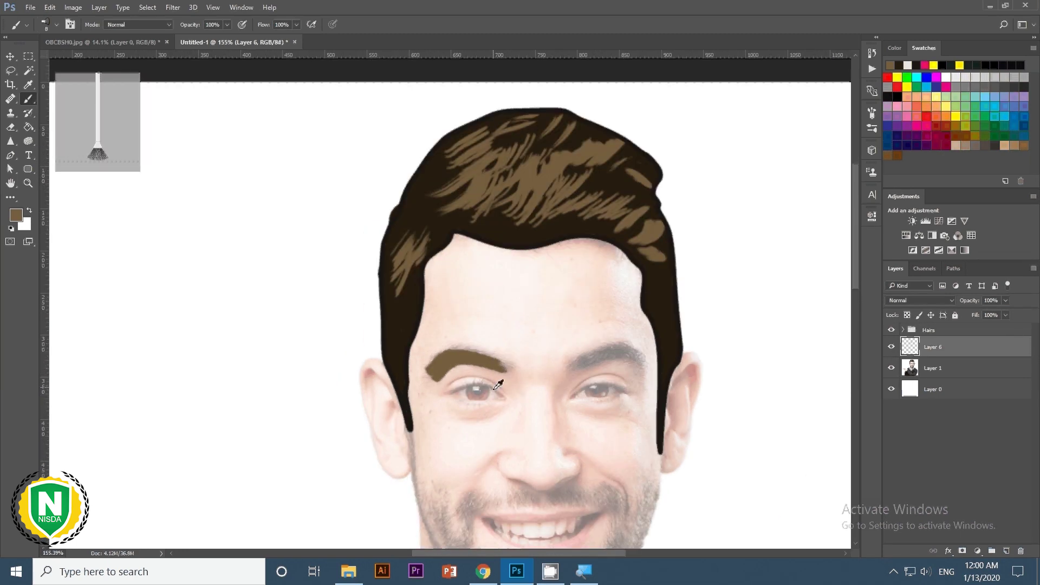
key(ctrl+z)
scroll(499, 384, up, 2)
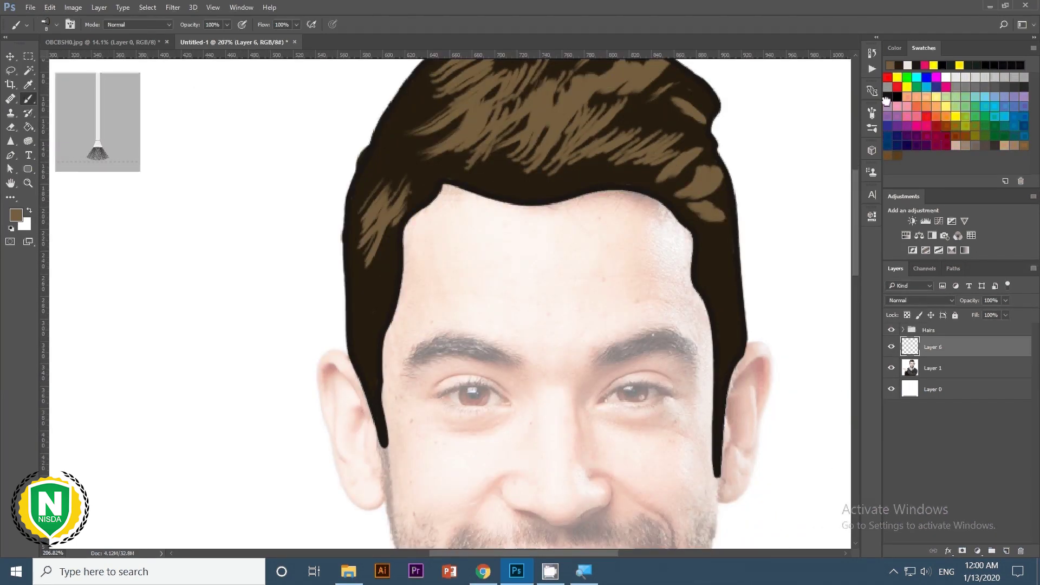
Set black as the painting colour and try left-eyebrow strokes, undoing each attempt.
click(887, 97)
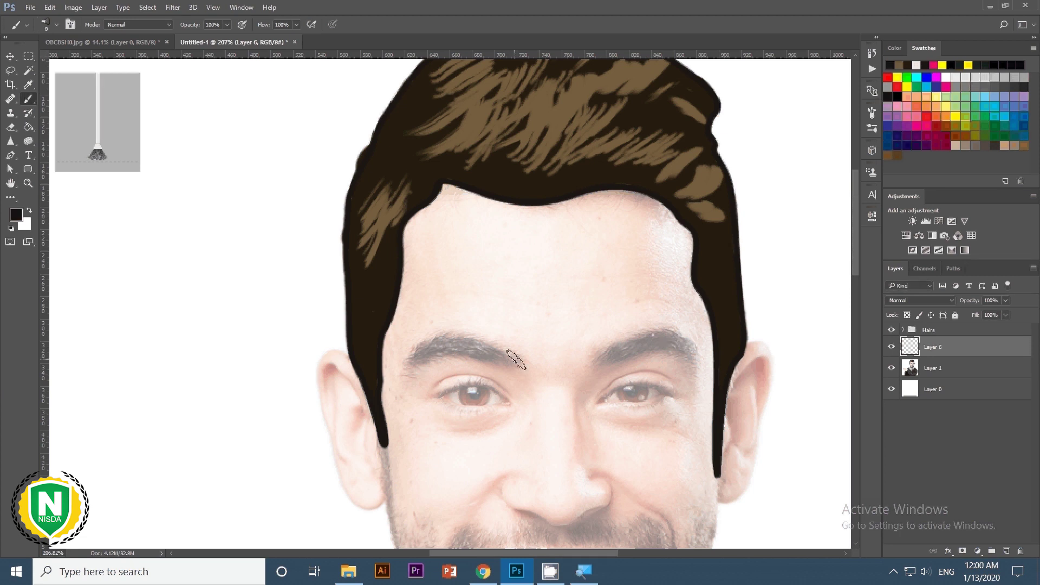
mouse_move(512, 360)
mouse_down()
mouse_move(438, 340)
mouse_move(417, 371)
mouse_up()
key(ctrl+z)
drag(517, 367, 479, 341)
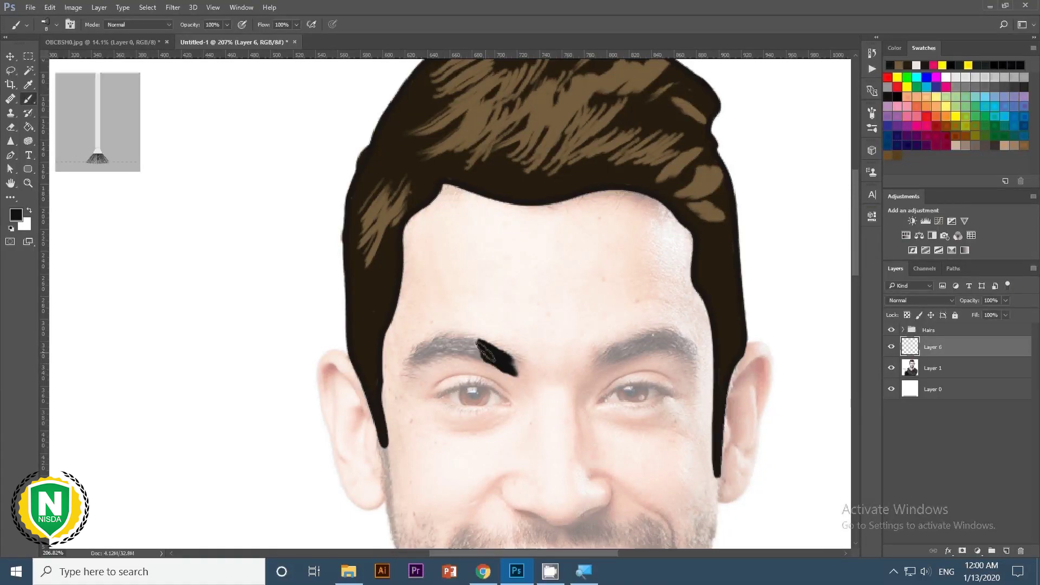
key(ctrl+z)
key(ctrl+z)
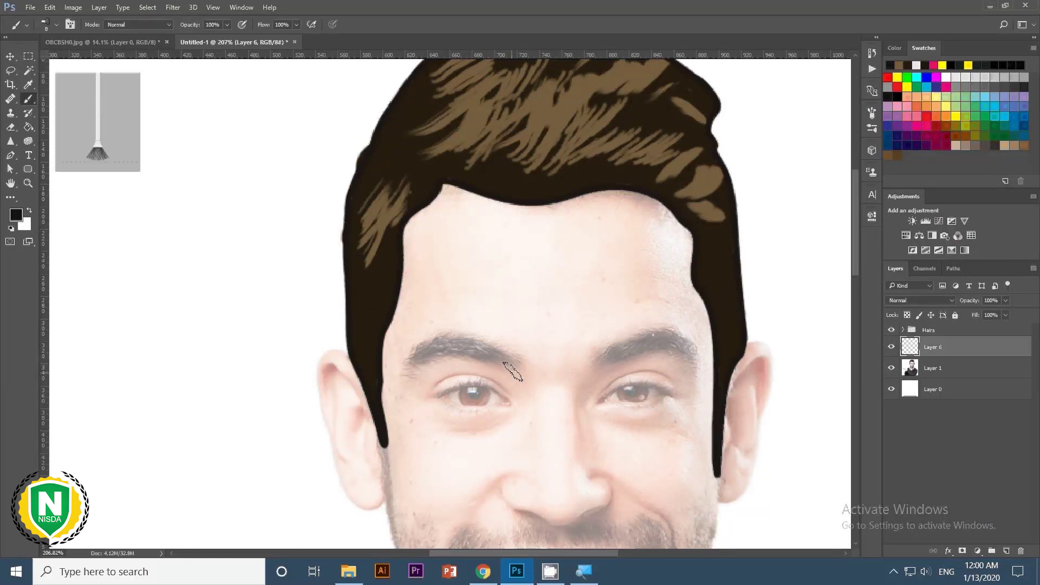
mouse_move(513, 371)
mouse_down()
mouse_move(490, 348)
mouse_move(548, 387)
mouse_move(557, 344)
mouse_move(601, 345)
mouse_up()
key(ctrl+z)
key(ctrl+z)
Paint further black strokes over the brow area and undo the stray ones.
drag(603, 375, 644, 418)
drag(603, 357, 672, 439)
drag(512, 288, 596, 330)
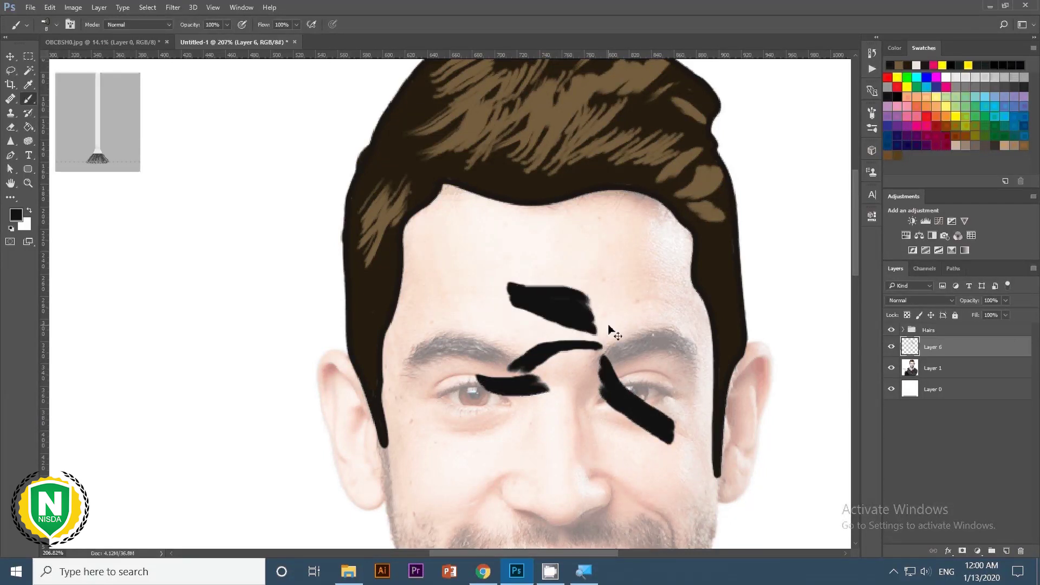
key(ctrl+z)
key(ctrl+z)
key(ctrl+z)
key(ctrl+z)
right_click(488, 297)
key(Escape)
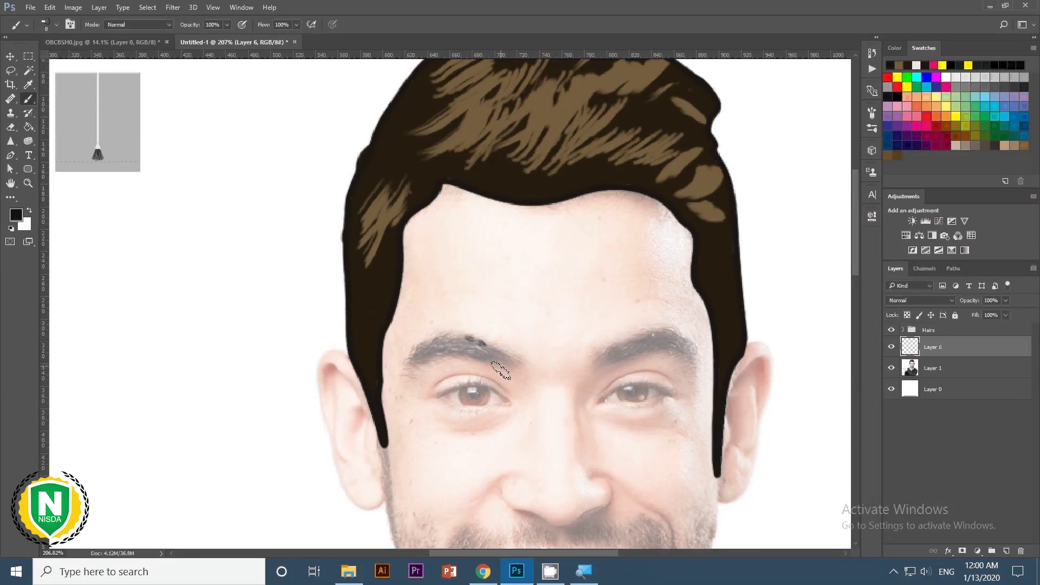
Paint thick black left and right eyebrows, then switch to the Eraser.
mouse_move(515, 372)
mouse_down()
mouse_move(471, 347)
mouse_move(408, 370)
mouse_up()
mouse_move(611, 371)
mouse_down()
mouse_move(702, 368)
mouse_move(641, 353)
mouse_up()
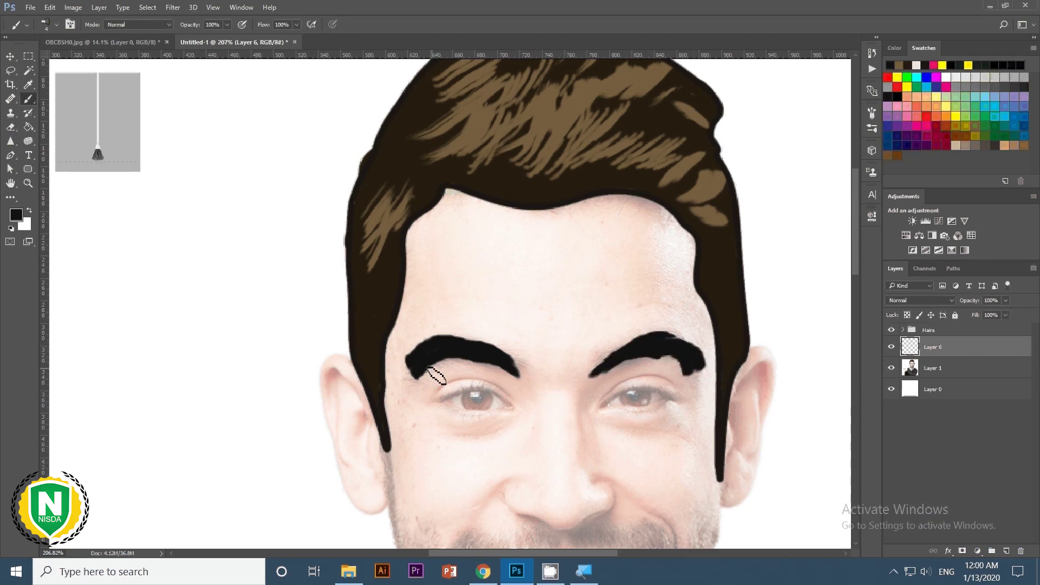
right_click(466, 357)
key(e)
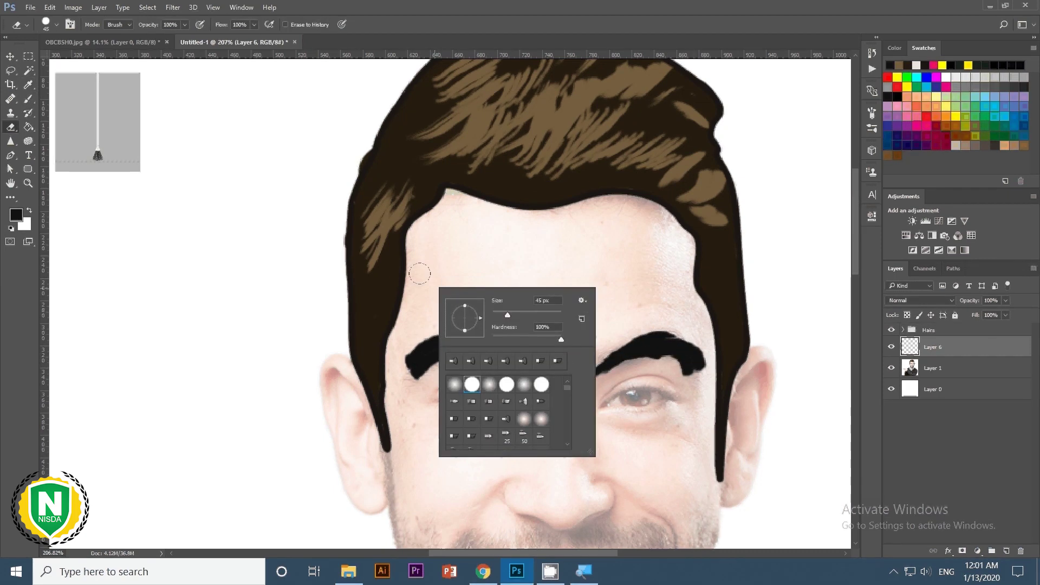
key(Escape)
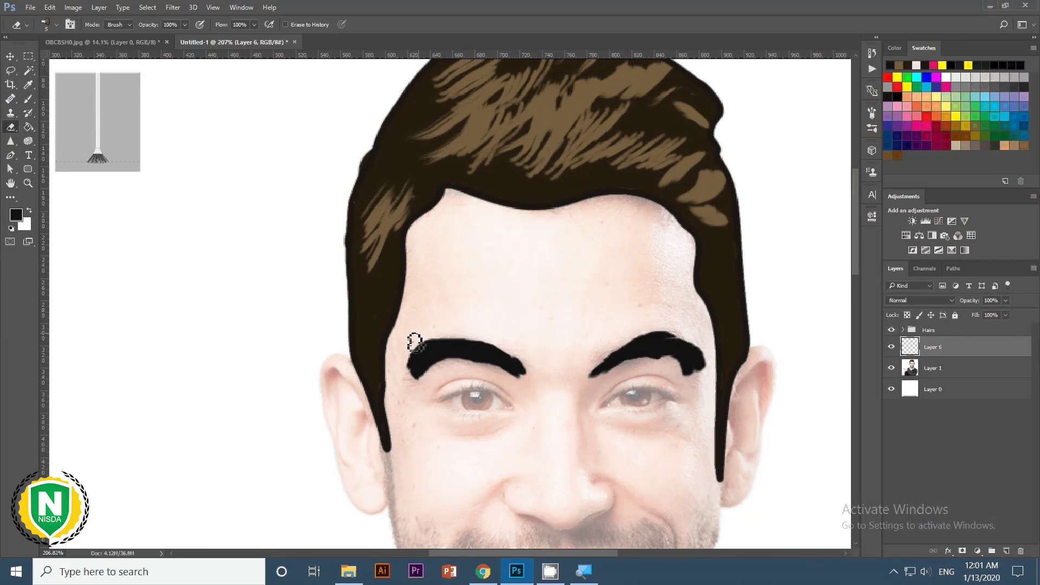
Rename the brow layer to 'eye brows'.
scroll(409, 384, down, 3)
scroll(553, 406, up, 4)
text(eye brows)
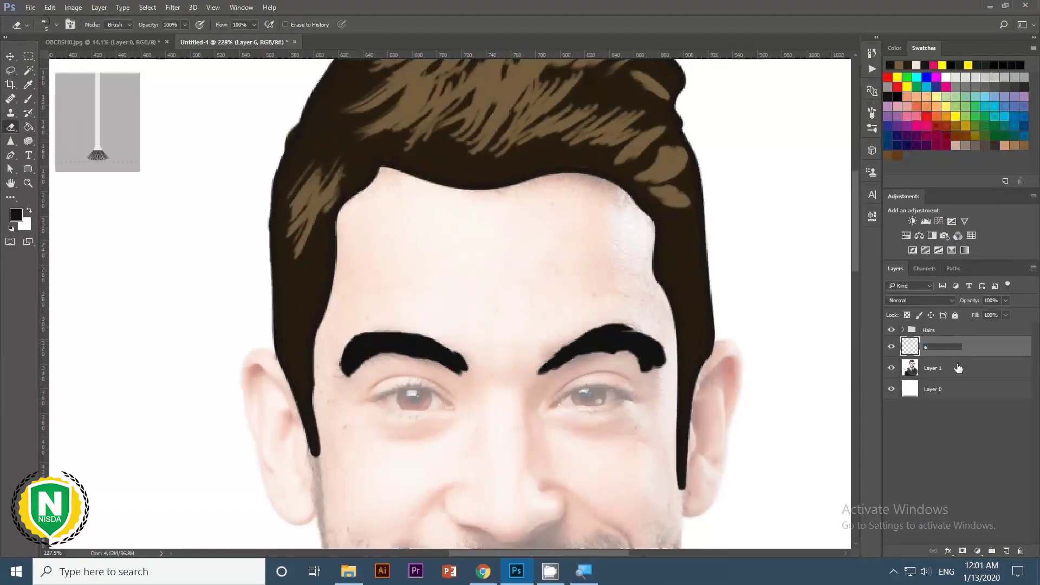
key(Return)
scroll(502, 395, up, 2)
scroll(596, 330, down, 3)
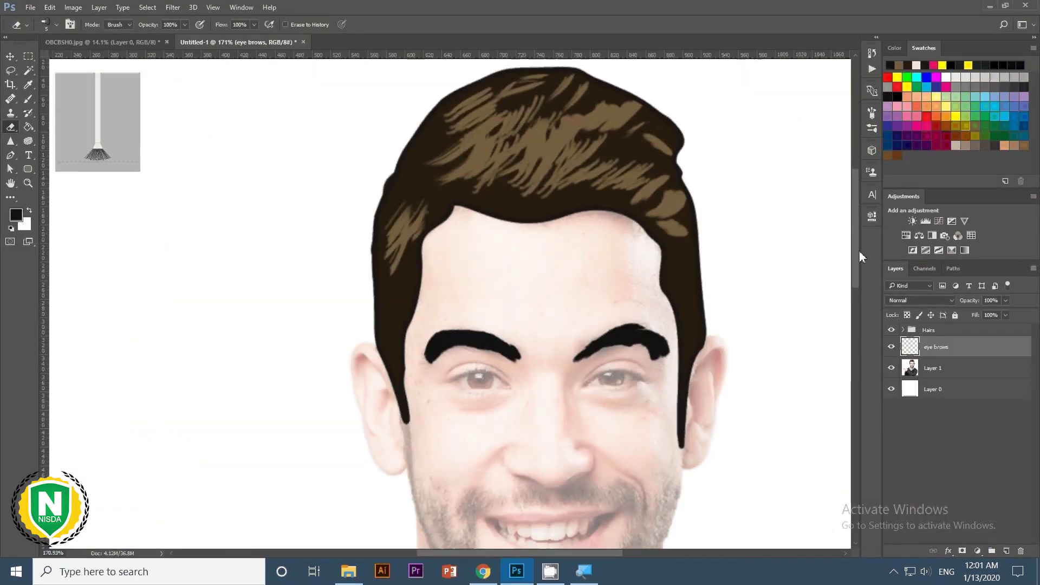
key(p)
scroll(615, 336, up, 2)
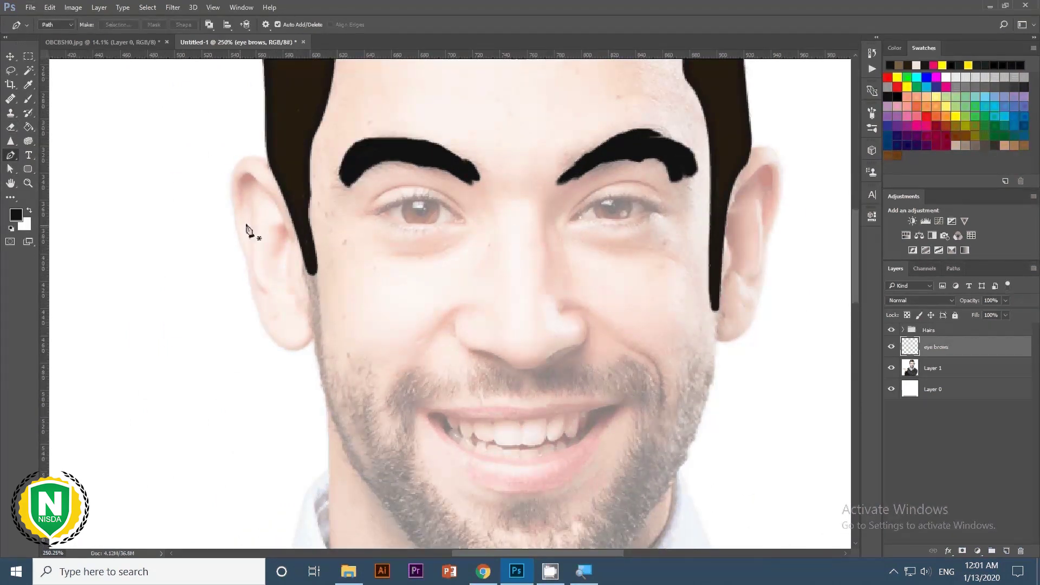
key(b)
right_click(167, 241)
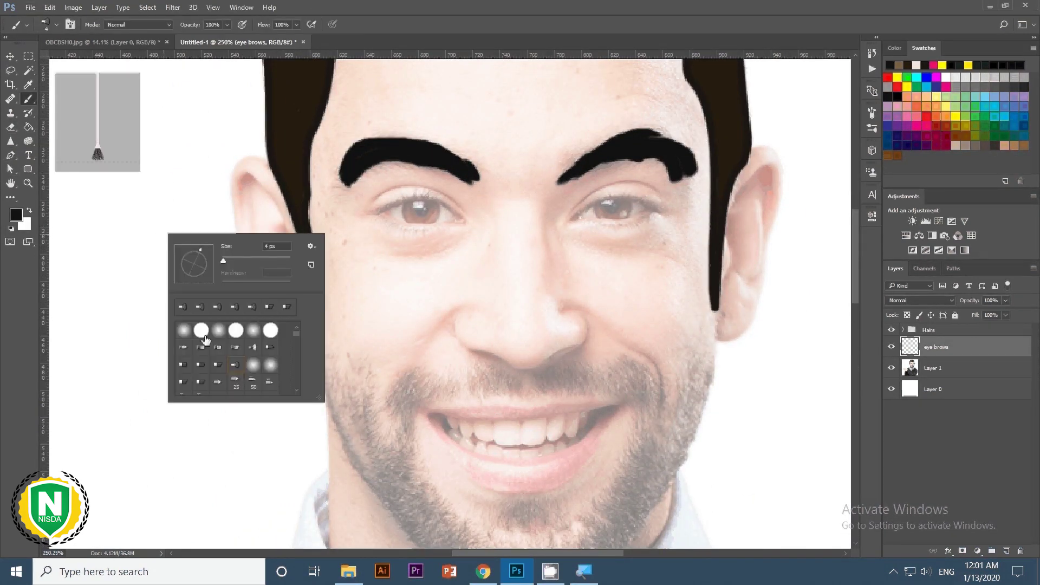
double_click(206, 340)
drag(123, 249, 196, 426)
drag(184, 332, 320, 384)
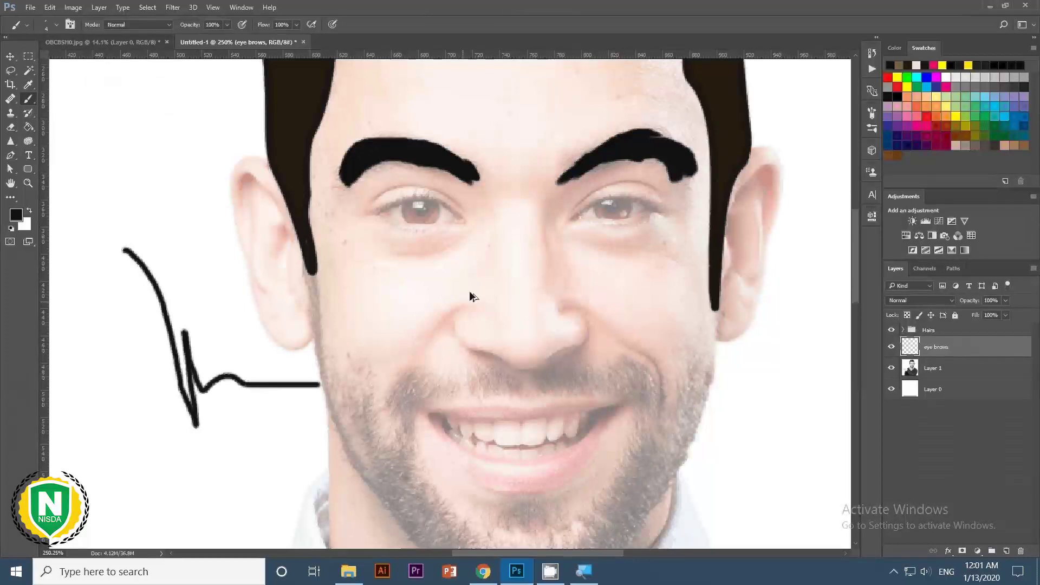
key(ctrl+z)
key(ctrl+z)
drag(545, 221, 582, 338)
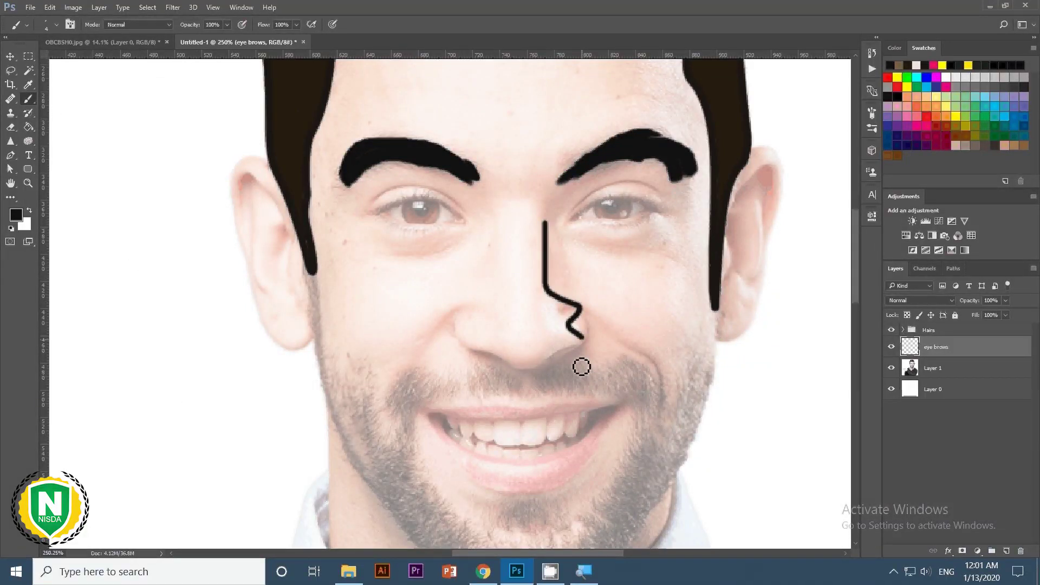
key(ctrl+z)
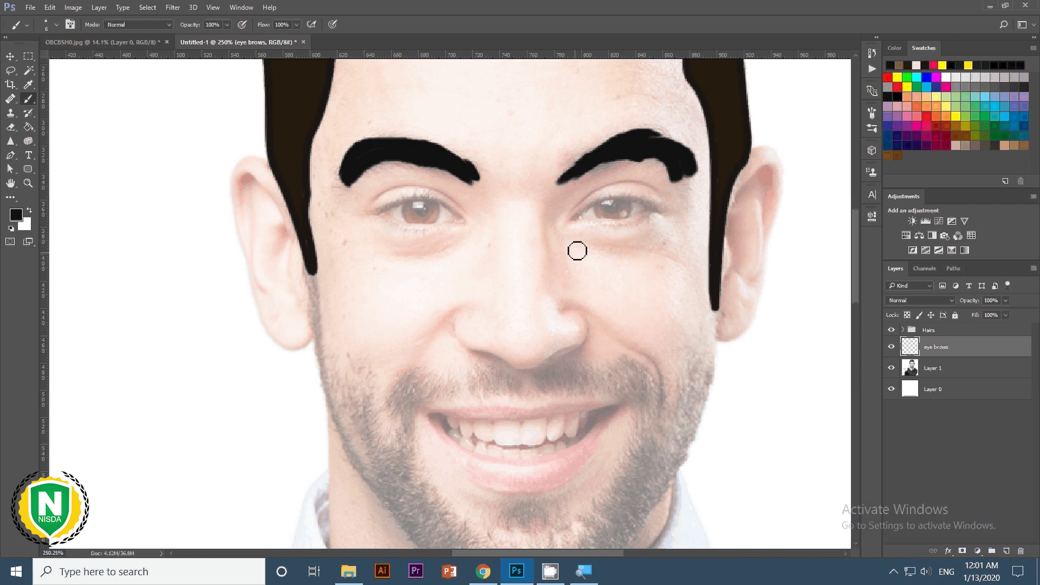
mouse_move(538, 211)
mouse_down()
mouse_move(561, 357)
mouse_move(489, 328)
mouse_up()
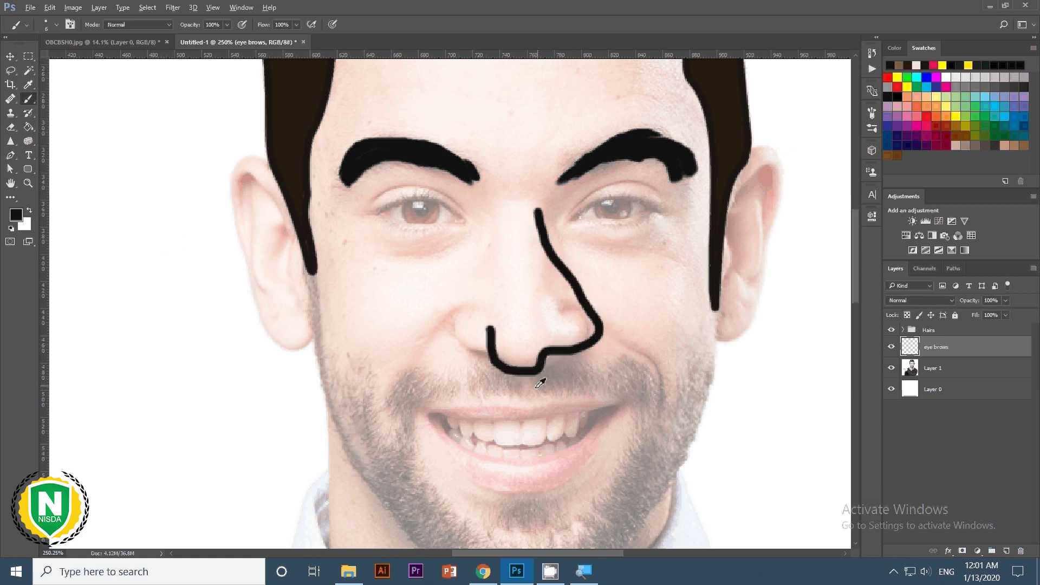
key(ctrl+z)
Draw a curved Pen path under the nose from the left nostril to the right nostril.
click(10, 155)
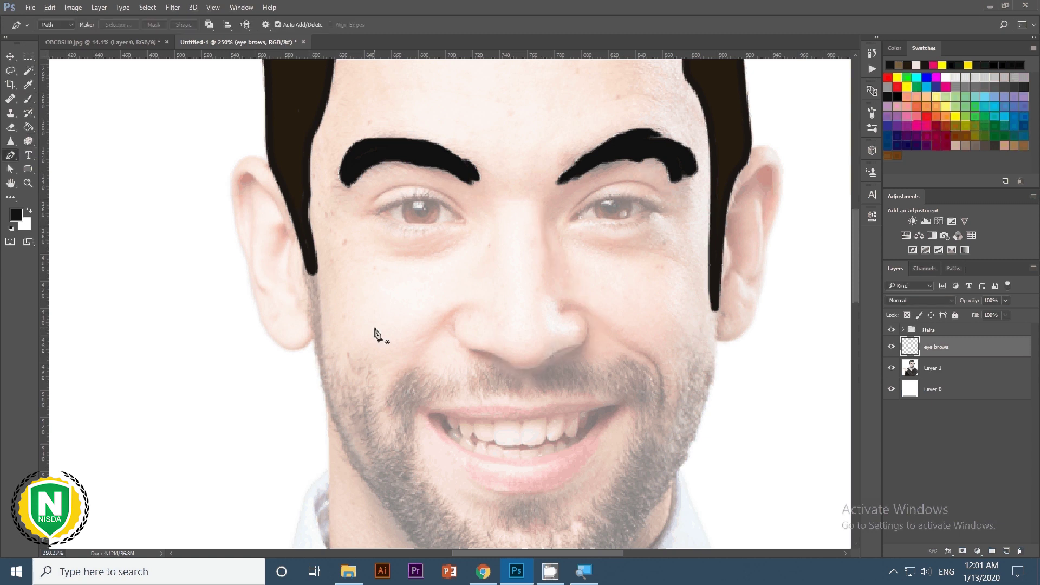
click(456, 315)
mouse_move(469, 346)
mouse_down()
mouse_move(516, 370)
mouse_move(560, 343)
mouse_move(587, 345)
mouse_move(580, 315)
mouse_move(563, 309)
mouse_up()
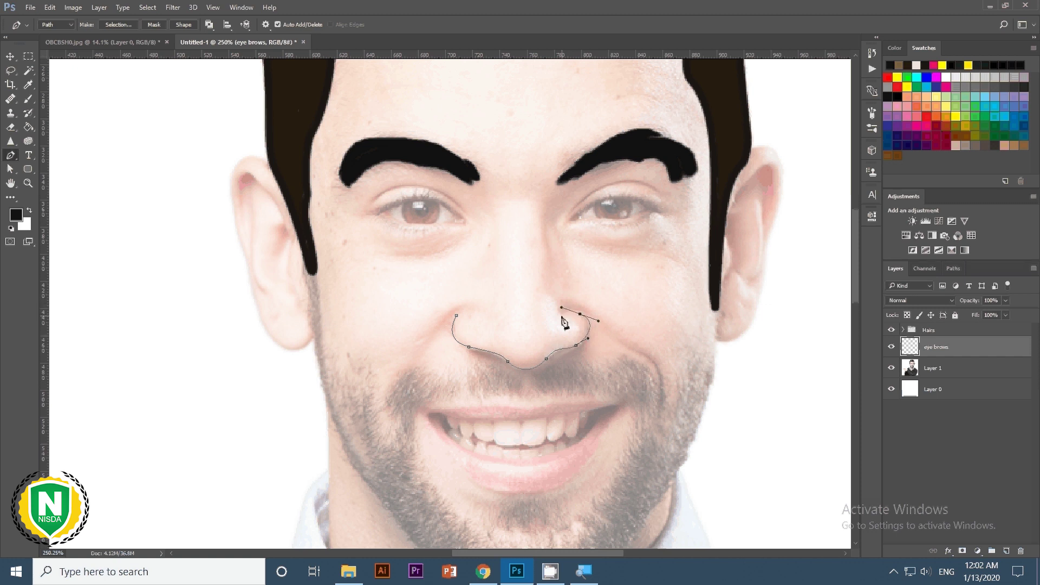
click(559, 314)
mouse_move(561, 297)
mouse_down()
mouse_move(541, 271)
mouse_move(551, 237)
mouse_up()
key(ctrl+z)
Stroke the nose path in black with the Brush.
right_click(572, 331)
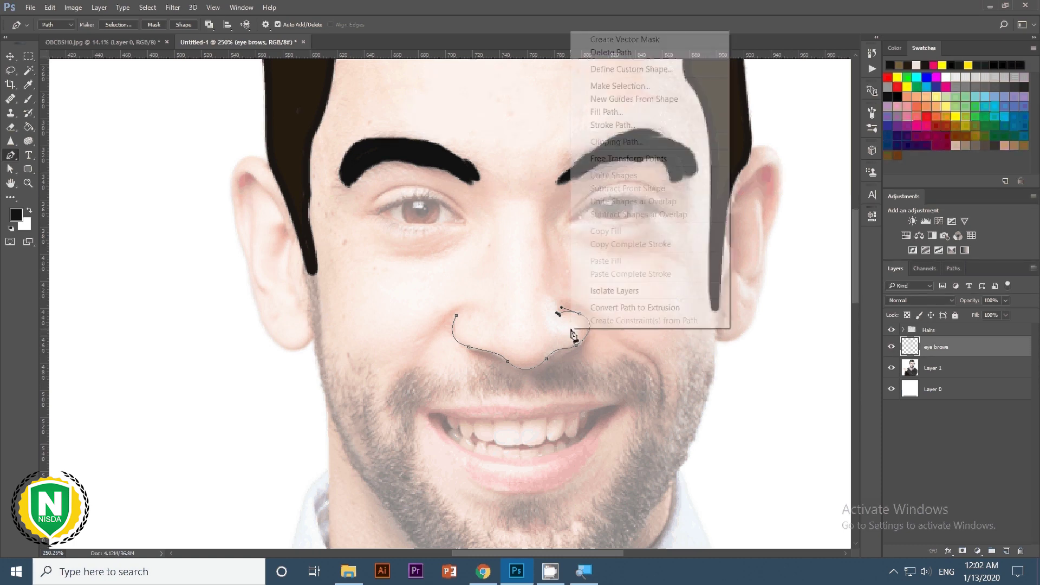
click(615, 126)
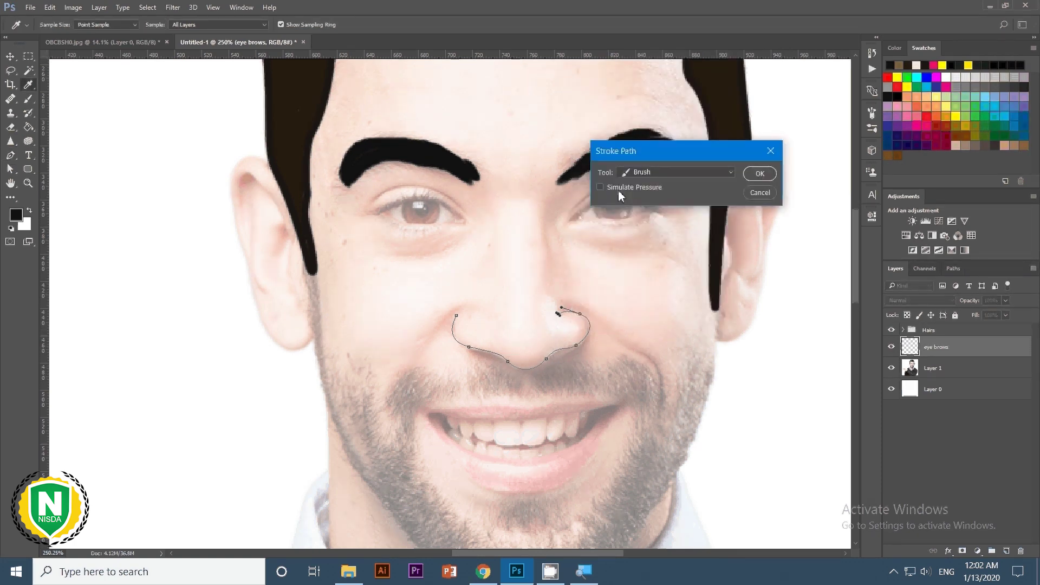
click(760, 174)
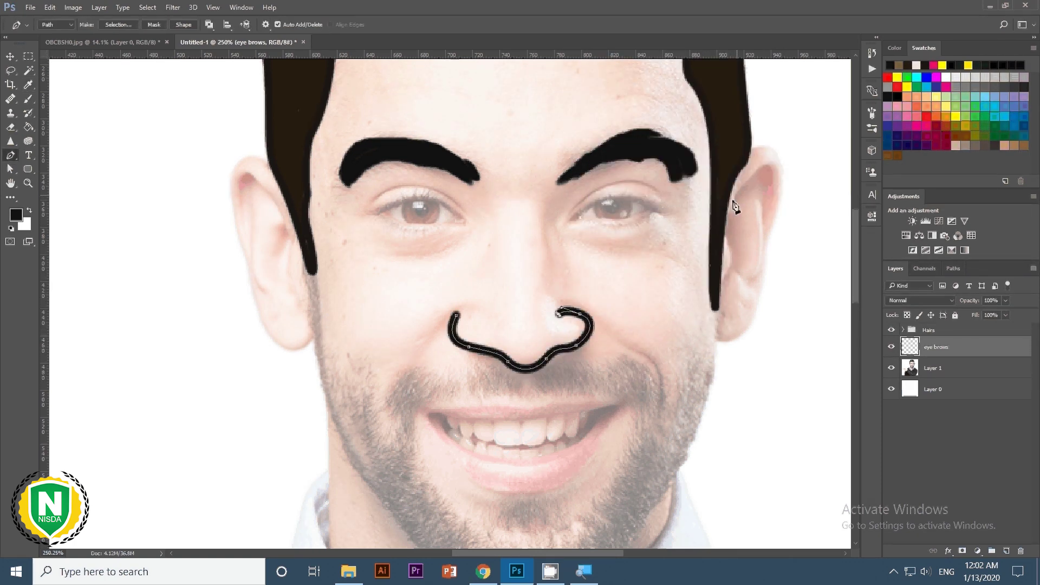
key(v)
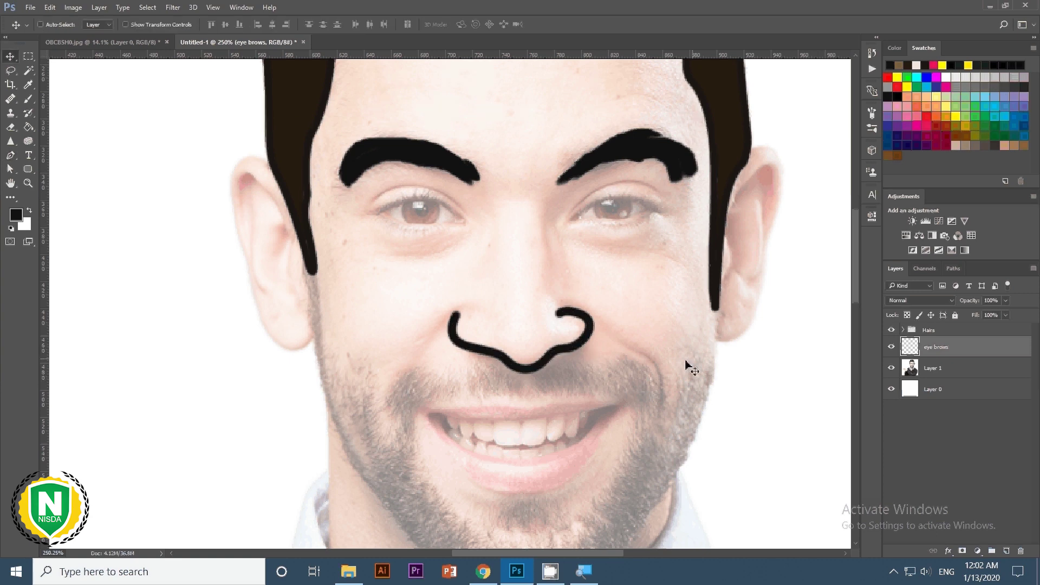
scroll(687, 369, down, 5)
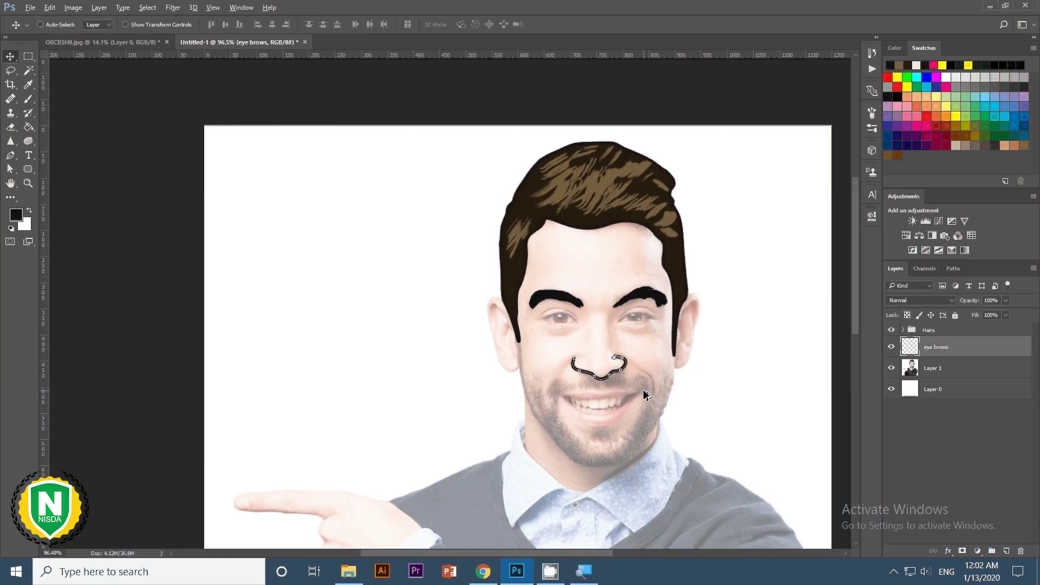
Undo the nose stroke on the eyebrows layer and add a new empty layer for the nose.
scroll(645, 395, up, 2)
scroll(645, 395, up, 3)
key(ctrl)
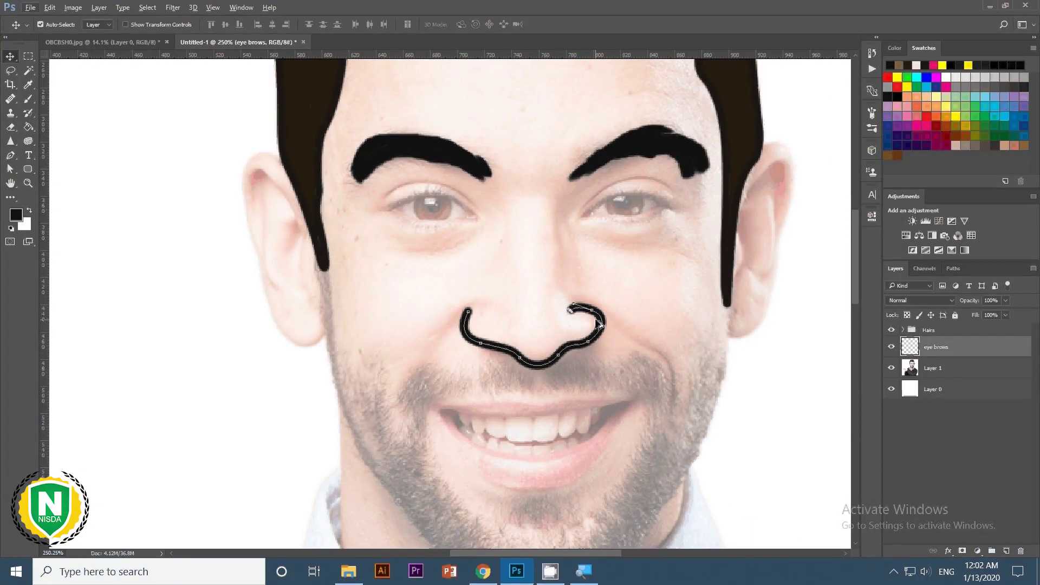
key(ctrl+alt+z)
click(1005, 551)
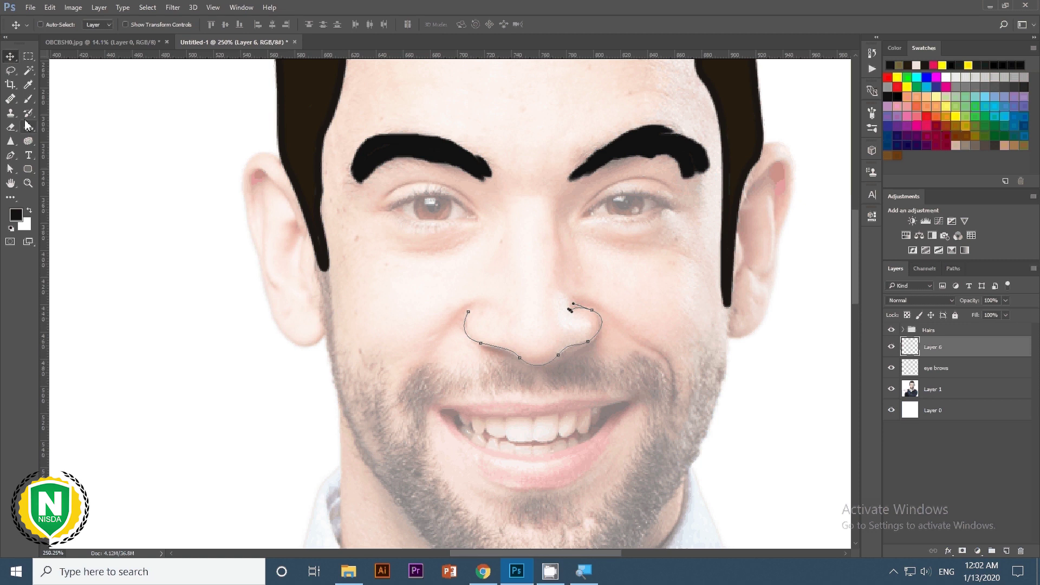
Stroke the nose path with a larger hard round brush using simulated pressure for a tapered line.
key(b)
right_click(315, 308)
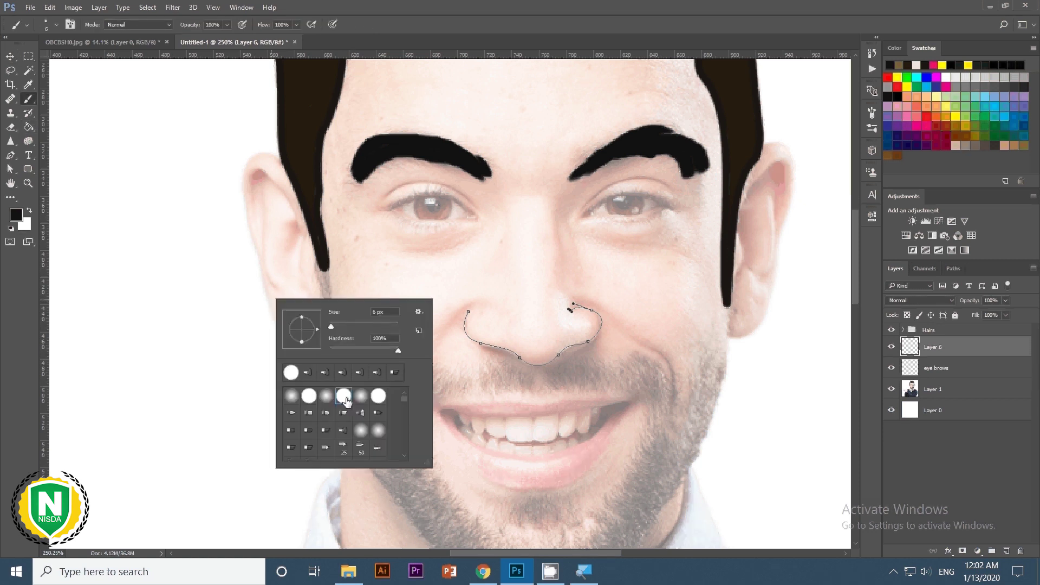
double_click(347, 401)
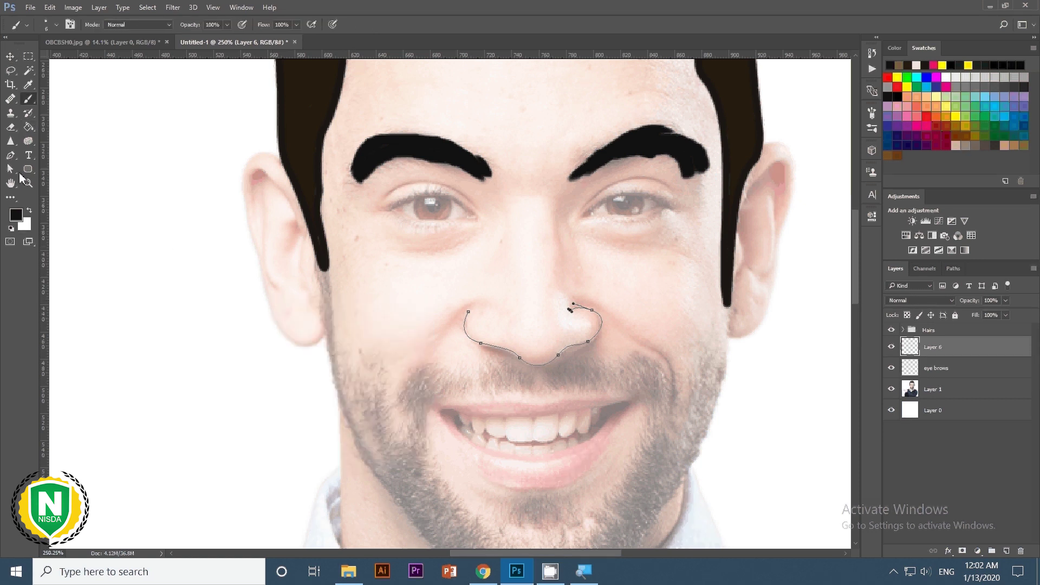
key(p)
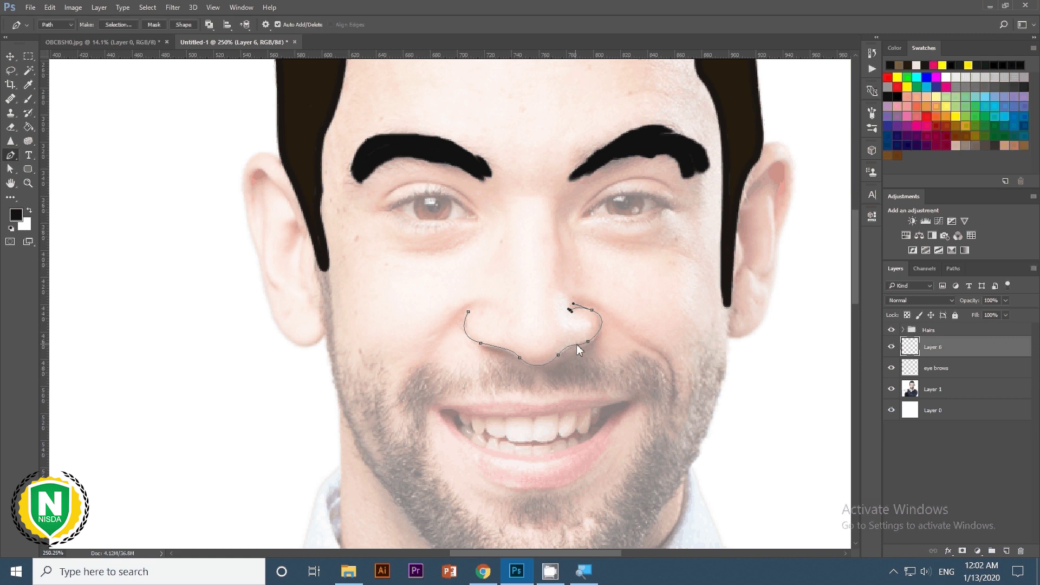
right_click(579, 349)
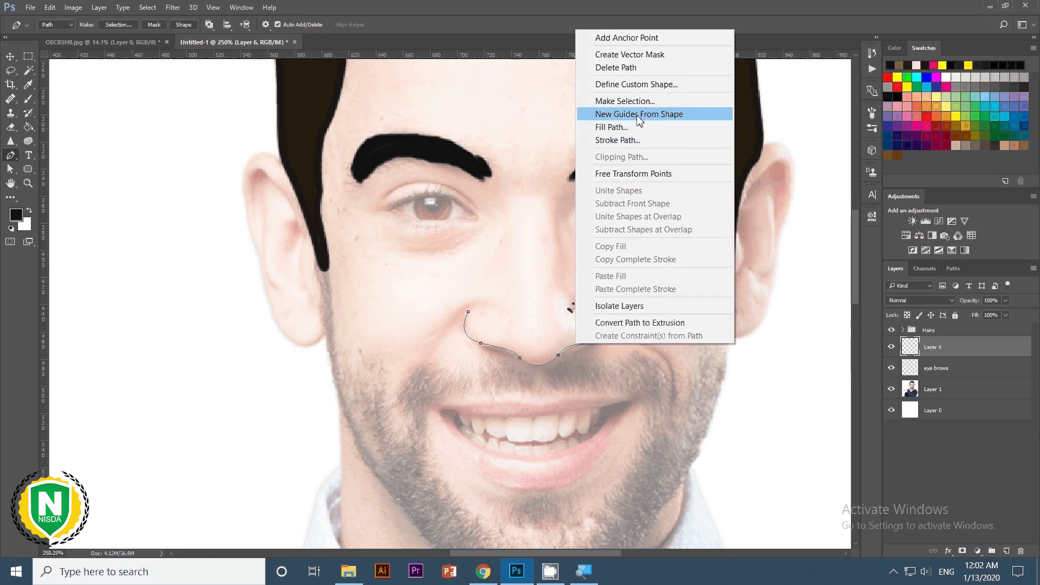
click(646, 140)
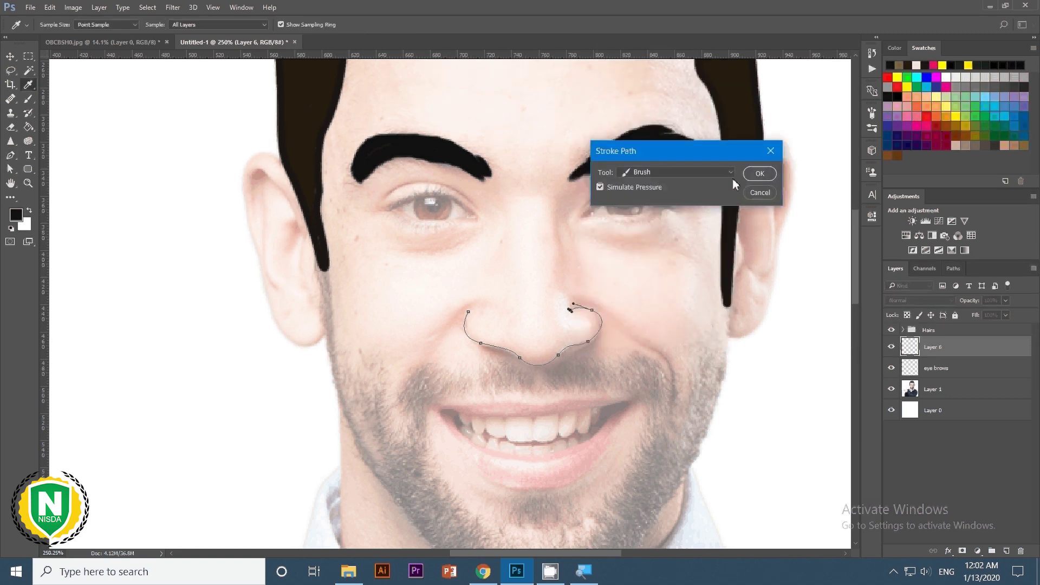
key(Return)
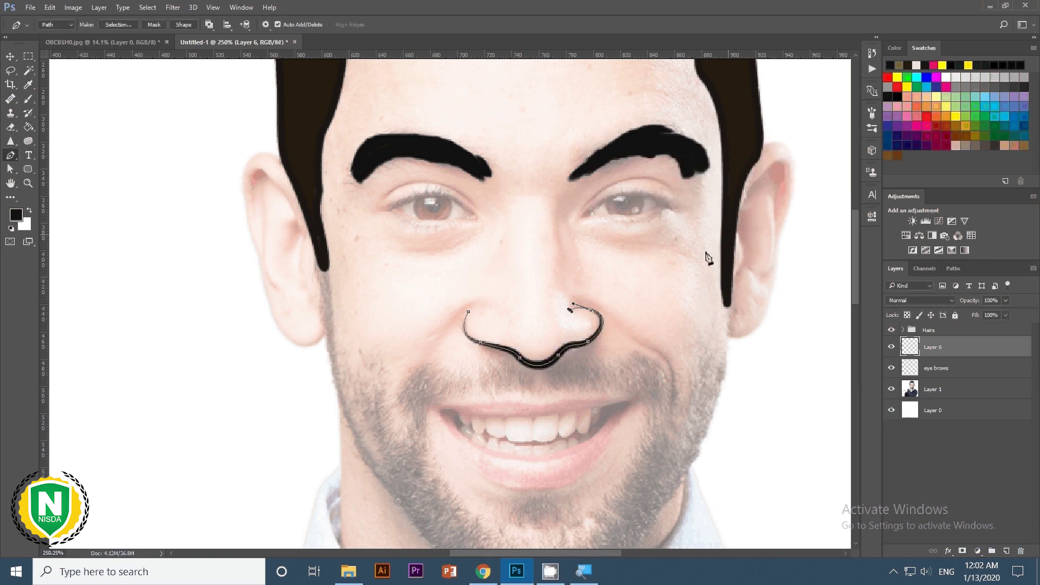
Zoom around to review the tapered nose outline, then bring up the save dialog.
scroll(486, 333, up, 2)
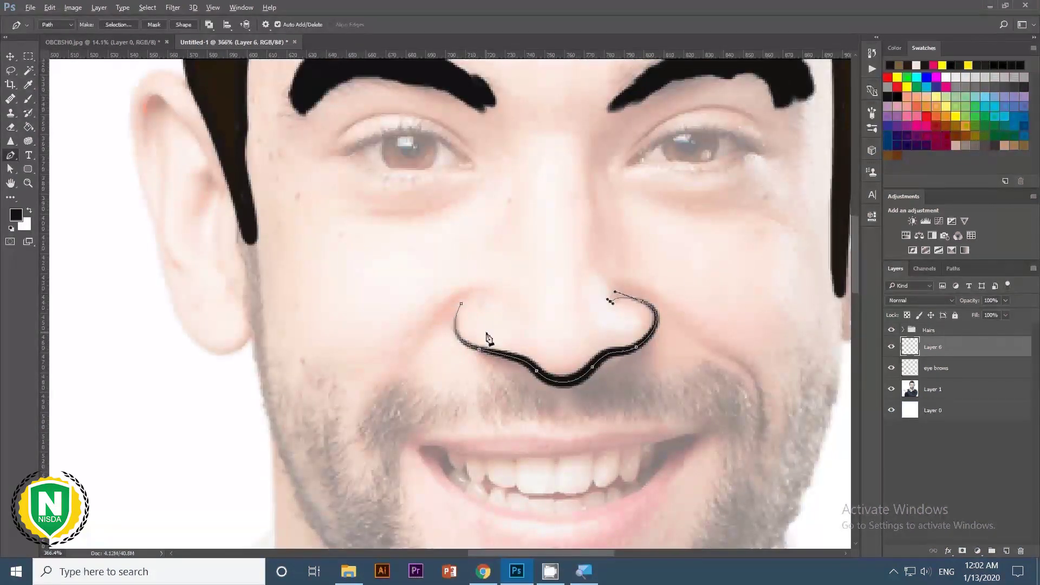
click(11, 56)
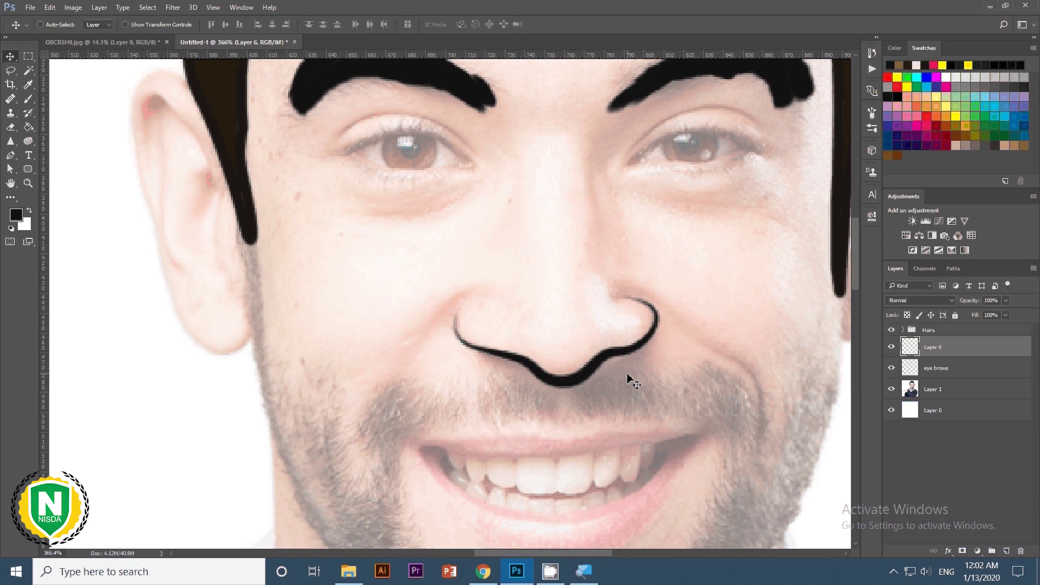
scroll(633, 383, down, 4)
scroll(786, 373, up, 2)
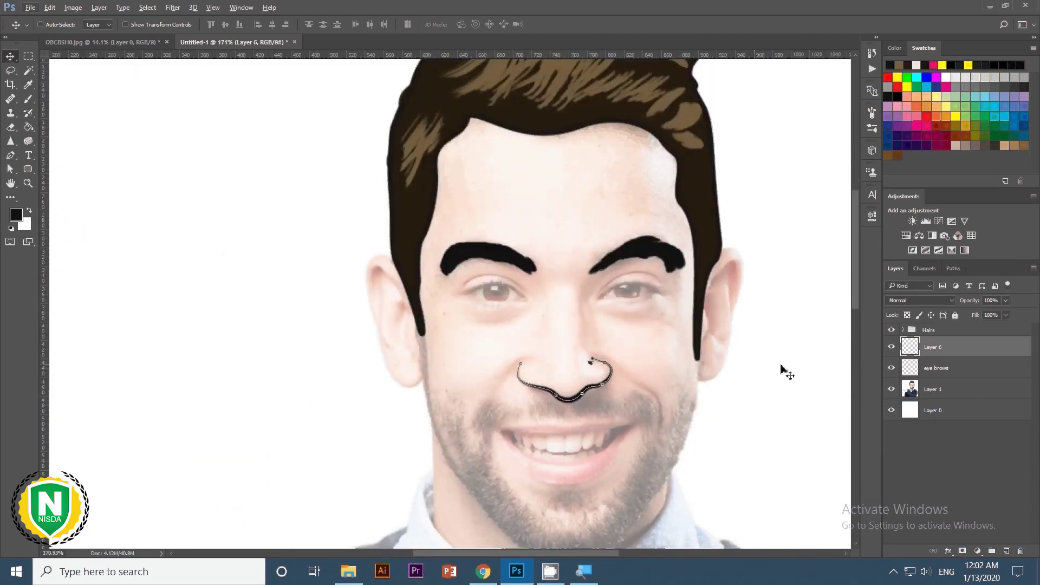
scroll(662, 409, down, 2)
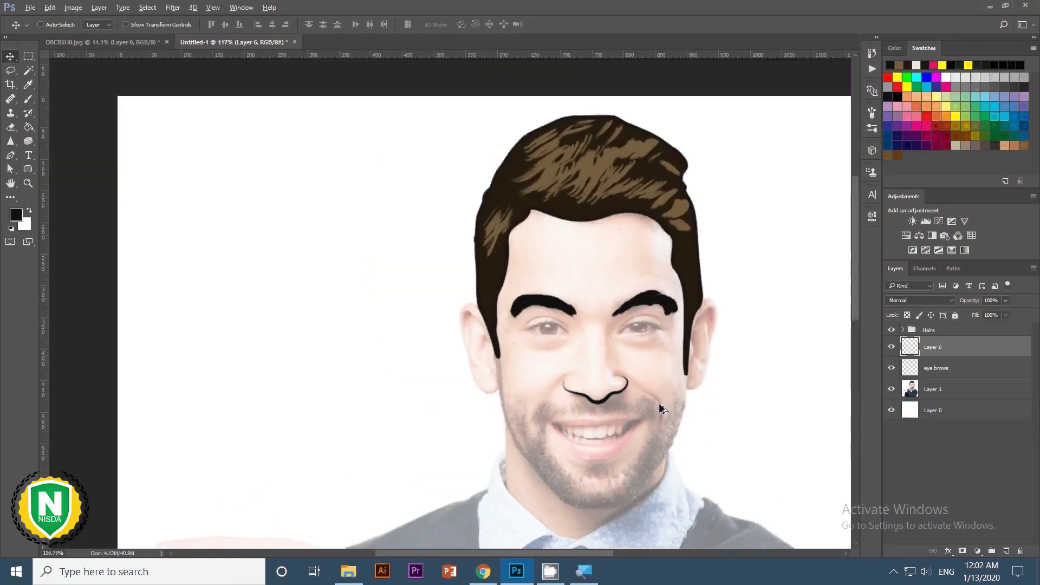
scroll(659, 406, up, 4)
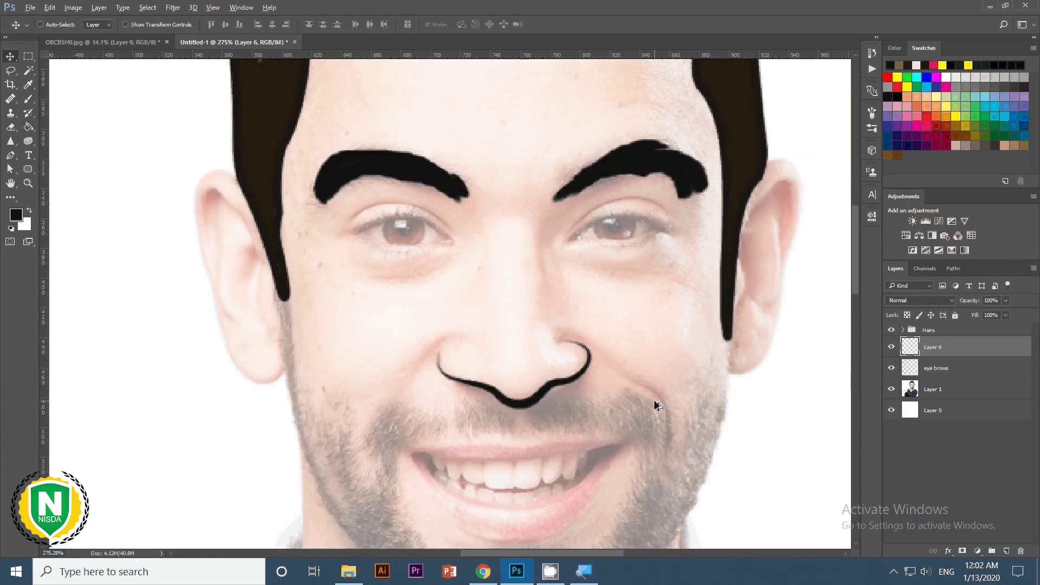
scroll(658, 405, up, 1)
scroll(657, 406, down, 3)
scroll(643, 413, down, 1)
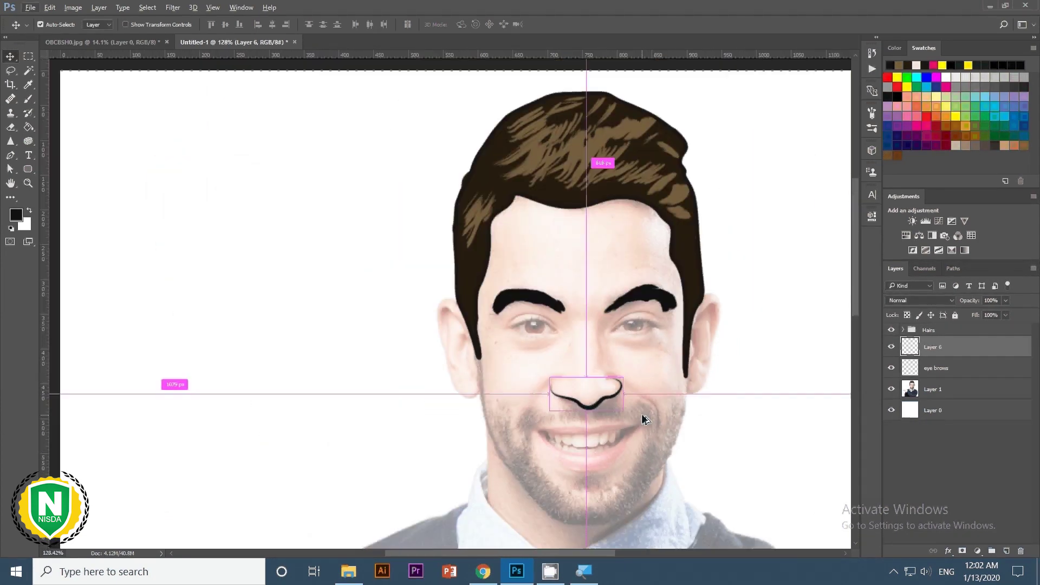
scroll(617, 407, down, 3)
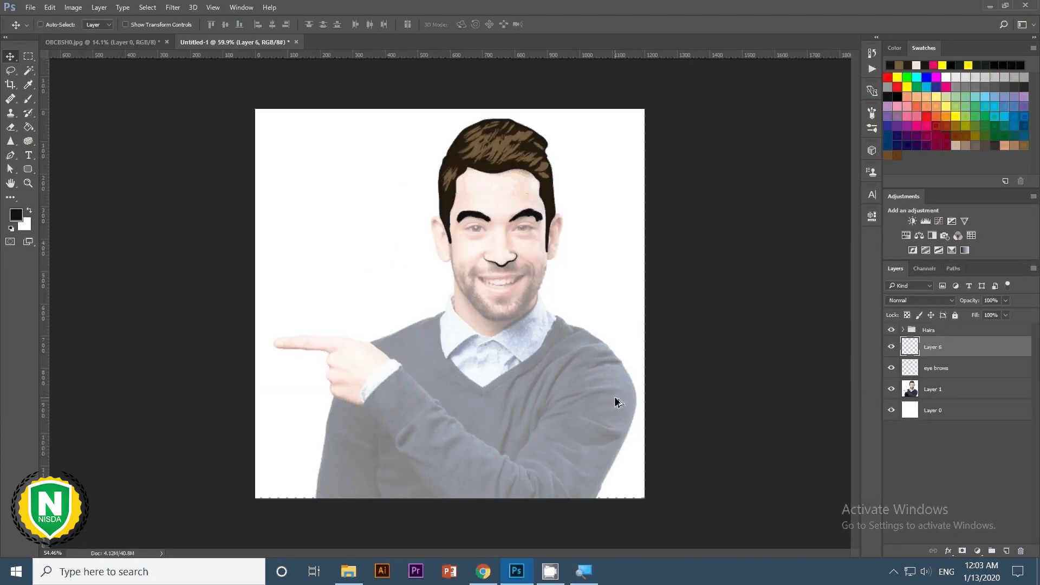
scroll(618, 402, down, 1)
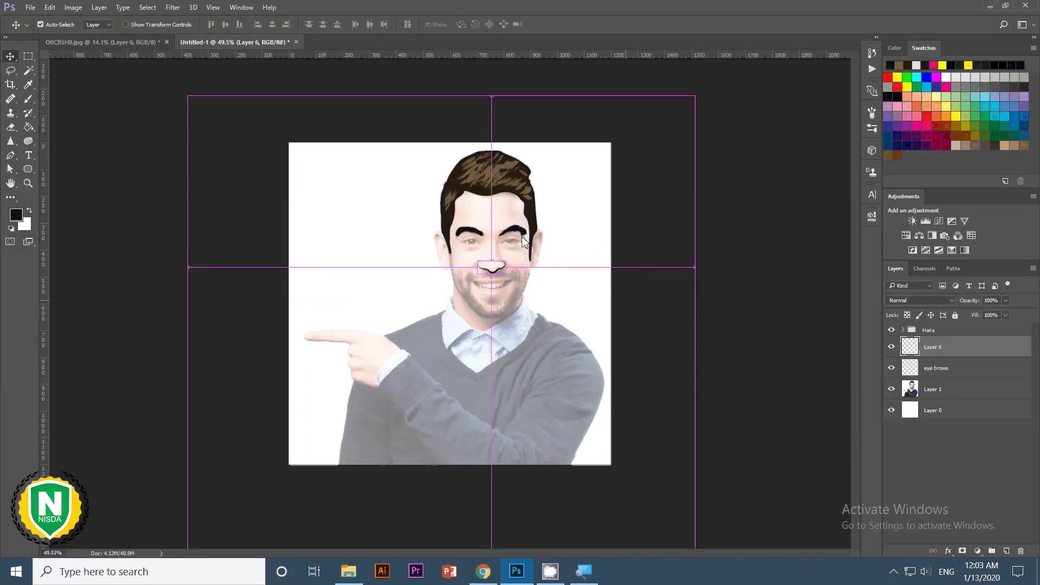
key(ctrl+s)
In the Graphic Designing folder on drive F:, create and open a 'cartoon from image' folder.
click(49, 198)
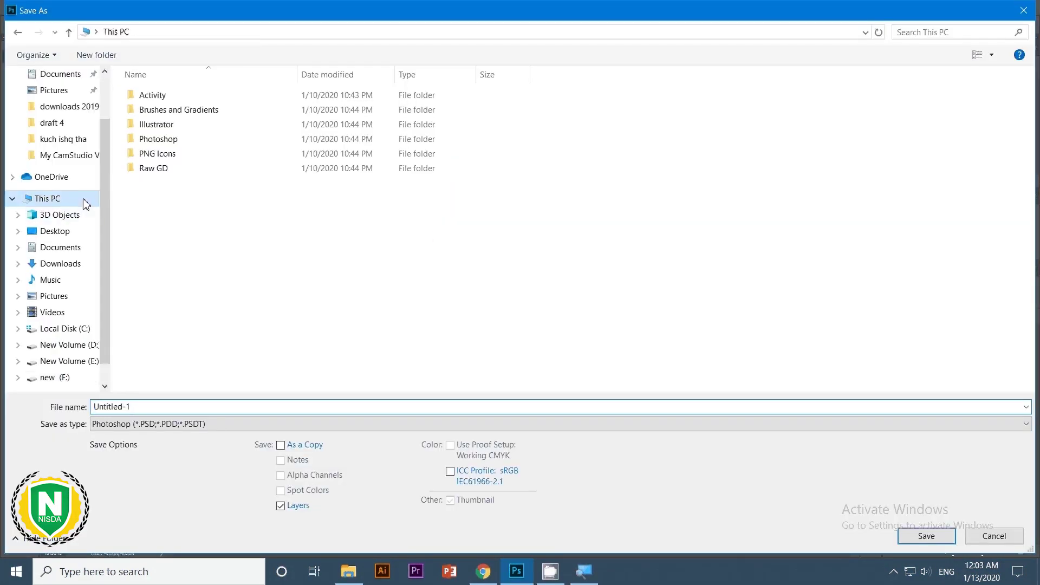
double_click(738, 202)
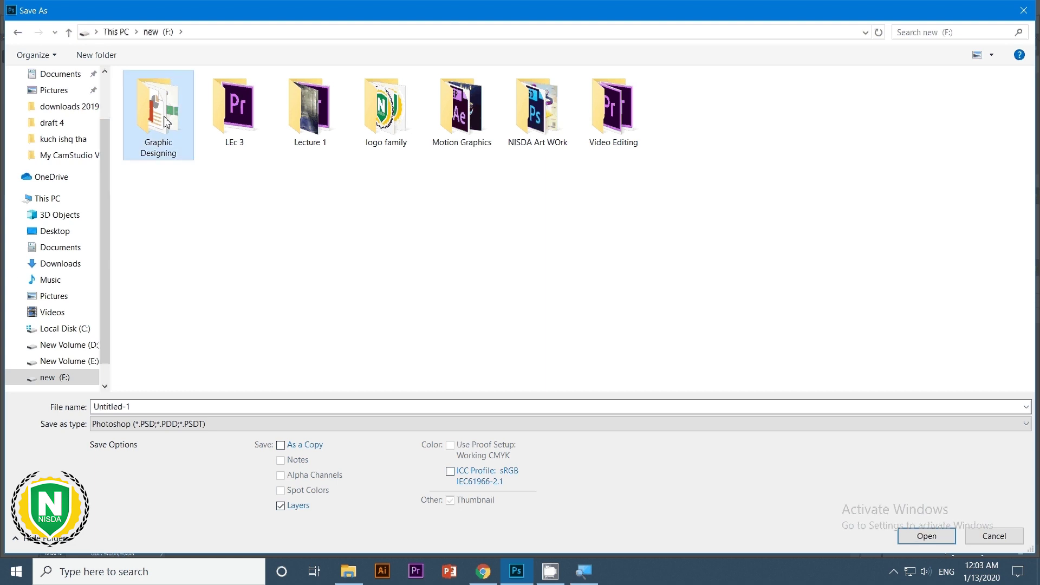
double_click(187, 120)
click(76, 57)
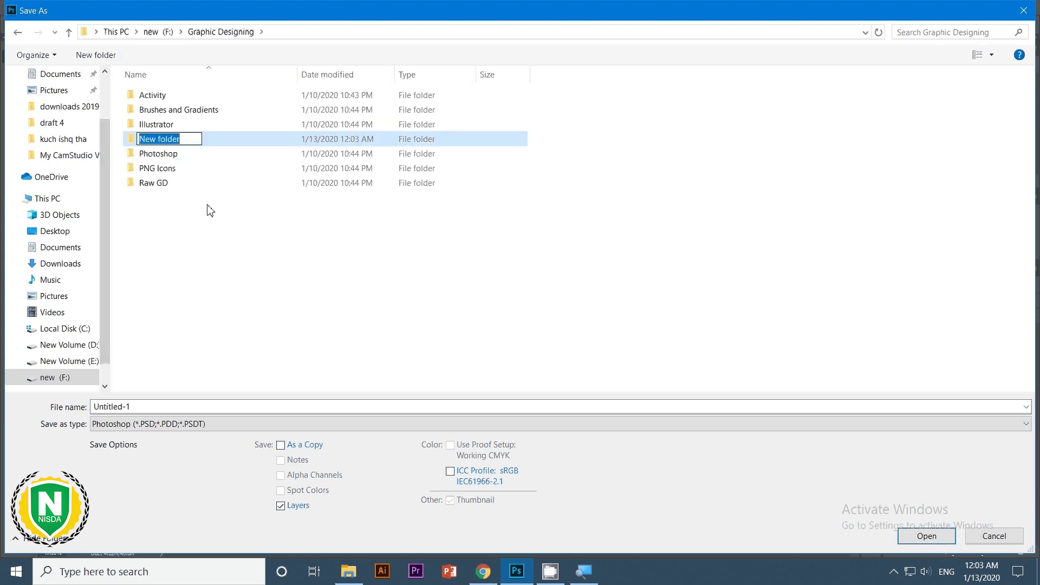
text(cartoon fro)
text(m image)
key(Return)
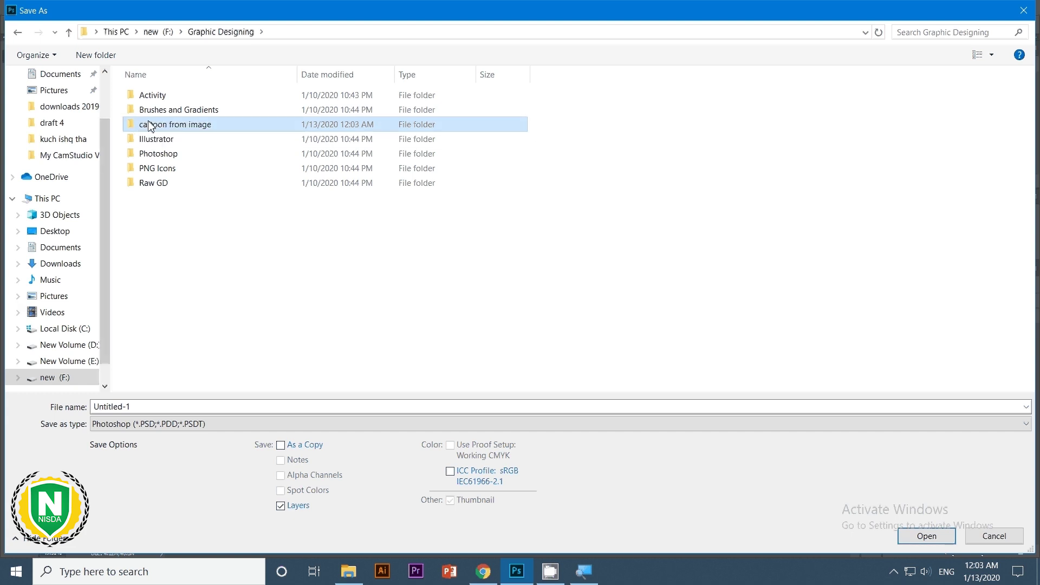
double_click(199, 135)
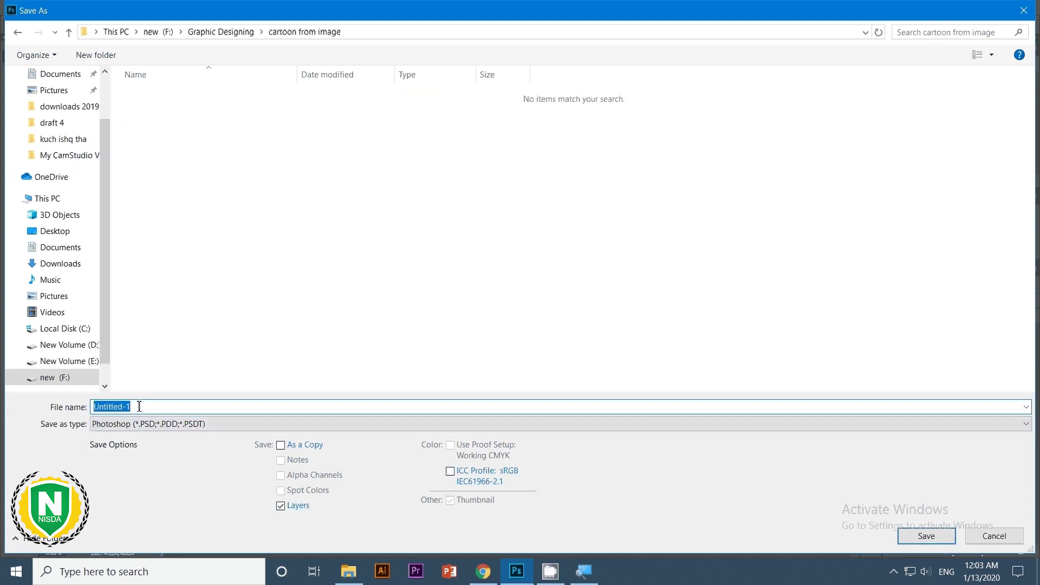
Save the file as a layered PSD named 'cartoon from image', accepting the format options.
text(cartoon from image)
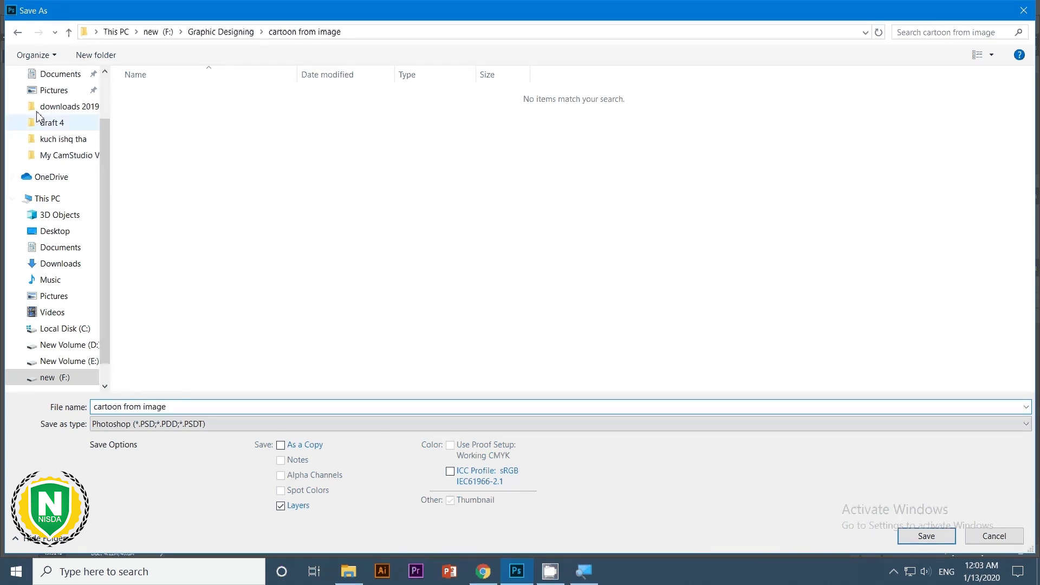
click(923, 536)
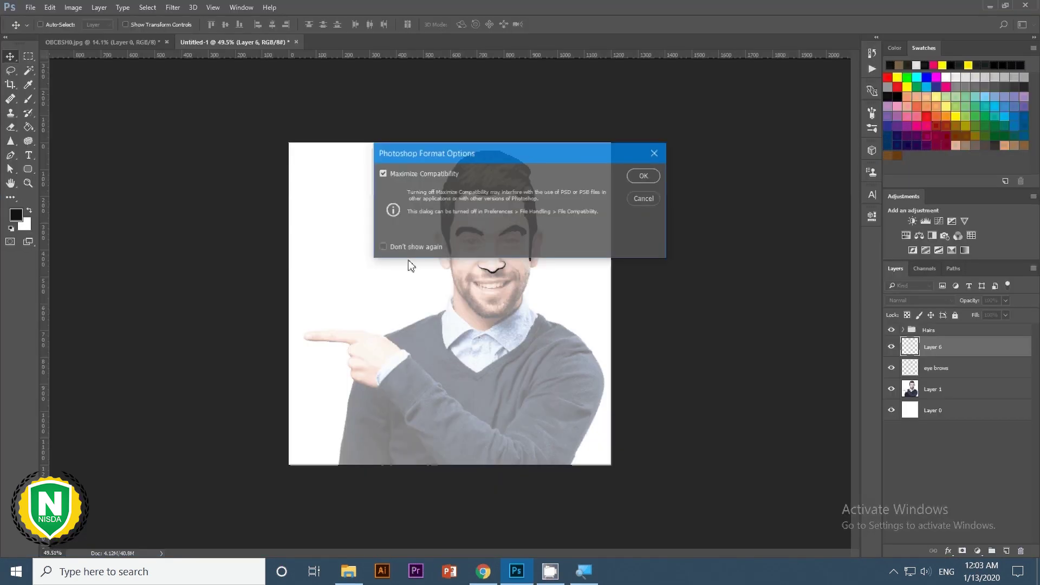
click(645, 174)
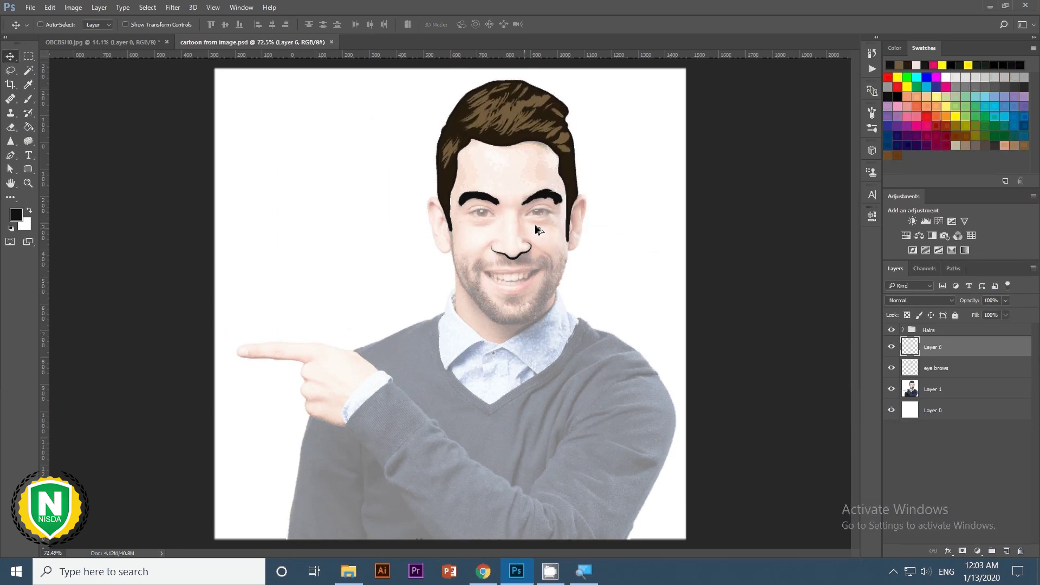
On a new layer, trace and fill a peach path along the nose bridge.
scroll(535, 230, up, 3)
scroll(581, 182, up, 3)
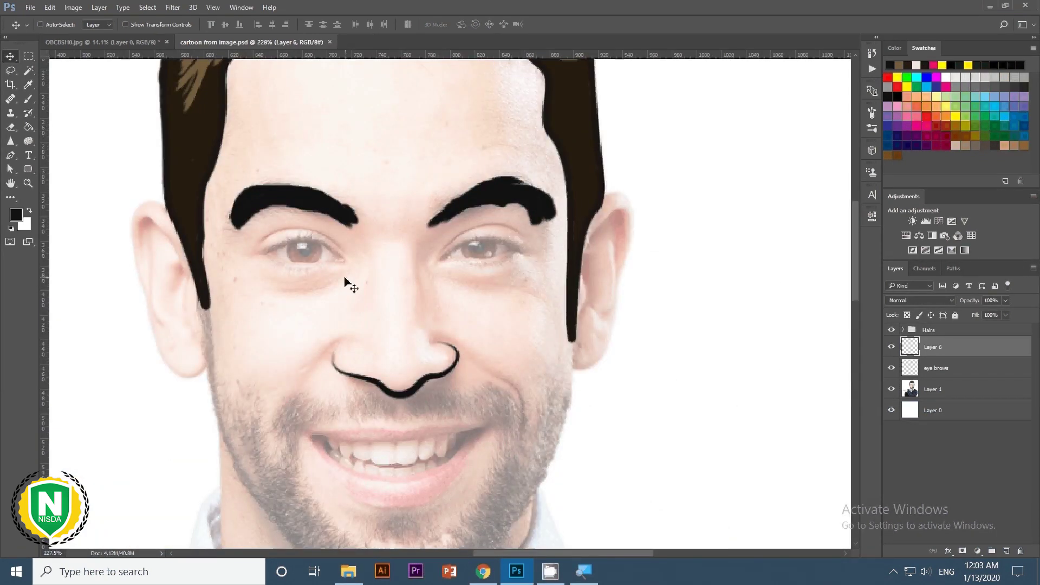
key(ctrl)
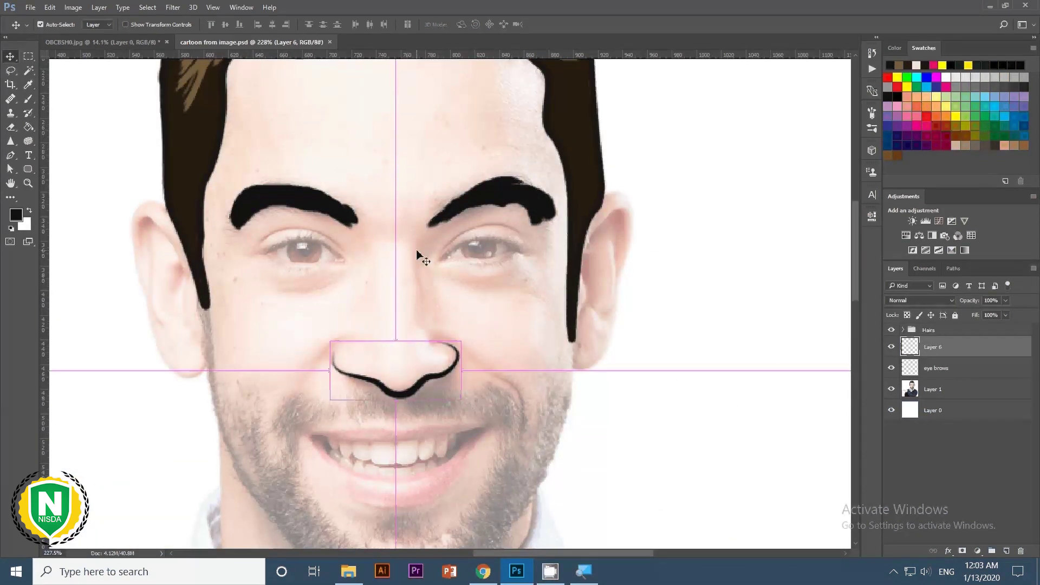
scroll(494, 338, up, 1)
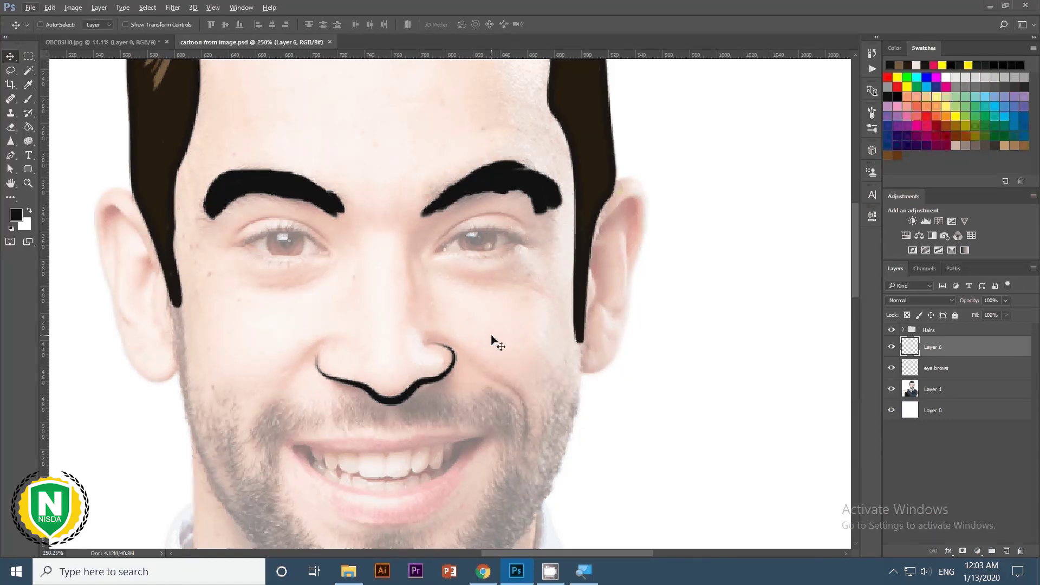
key(p)
click(404, 232)
click(411, 278)
click(401, 321)
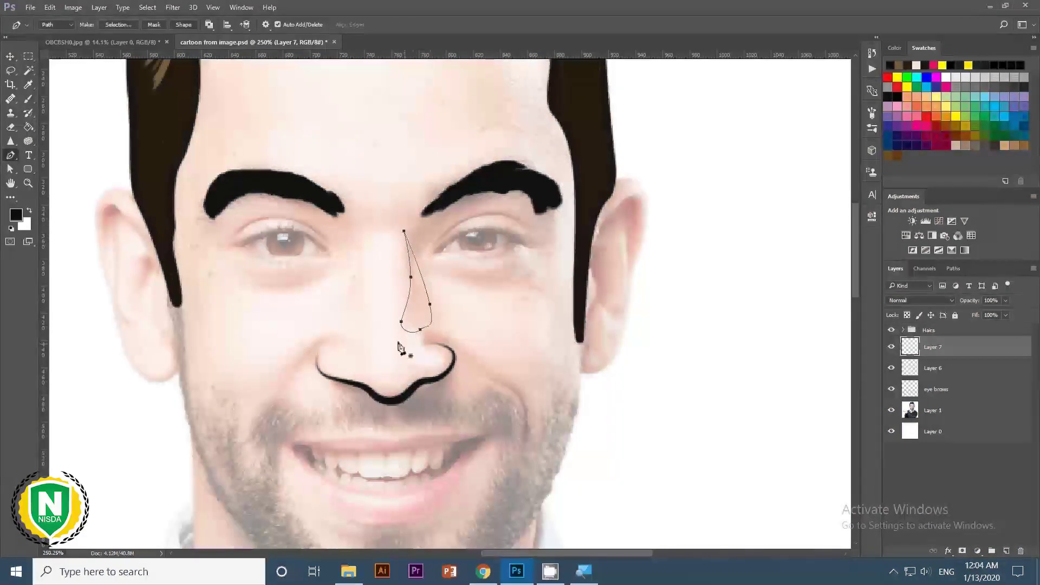
right_click(419, 310)
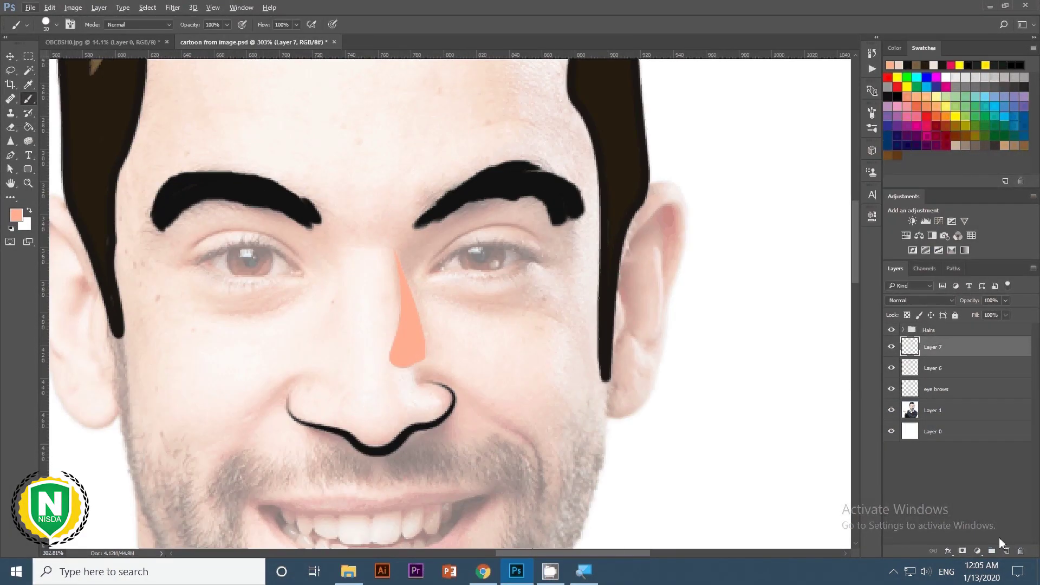
right_click(425, 374)
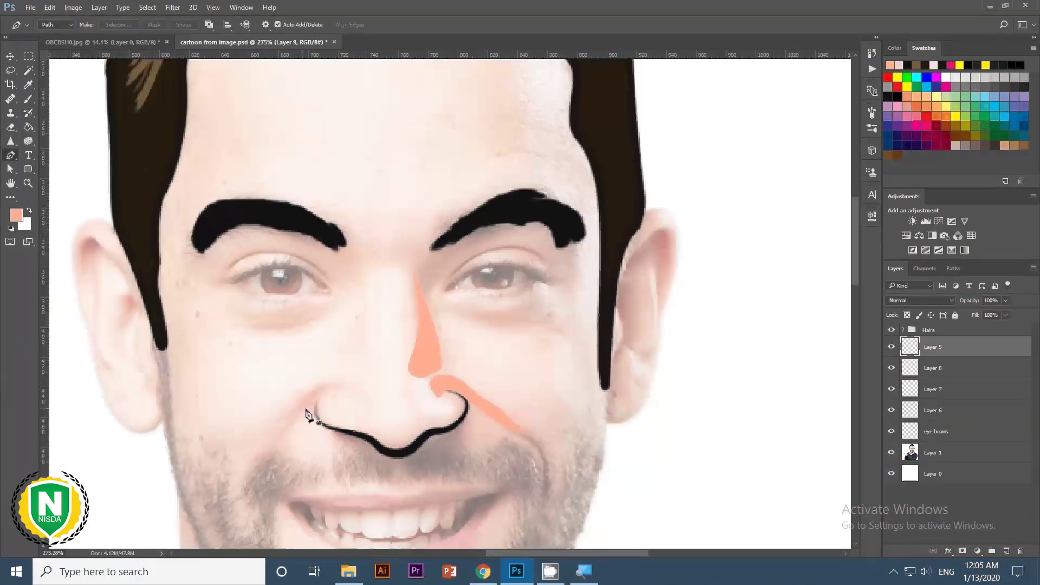
Trace the left nostril crease and paint a peach stroke beside the nose.
click(326, 392)
click(332, 380)
click(312, 390)
click(297, 402)
click(278, 417)
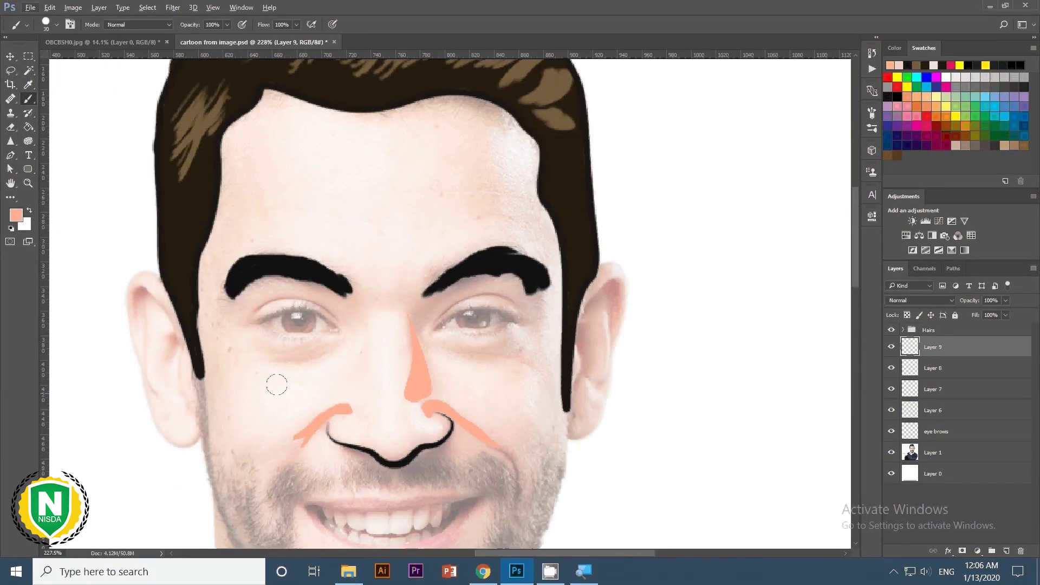
mouse_move(378, 338)
mouse_down()
mouse_move(356, 354)
mouse_move(352, 382)
mouse_up()
alt+scroll(551, 338, down, 5)
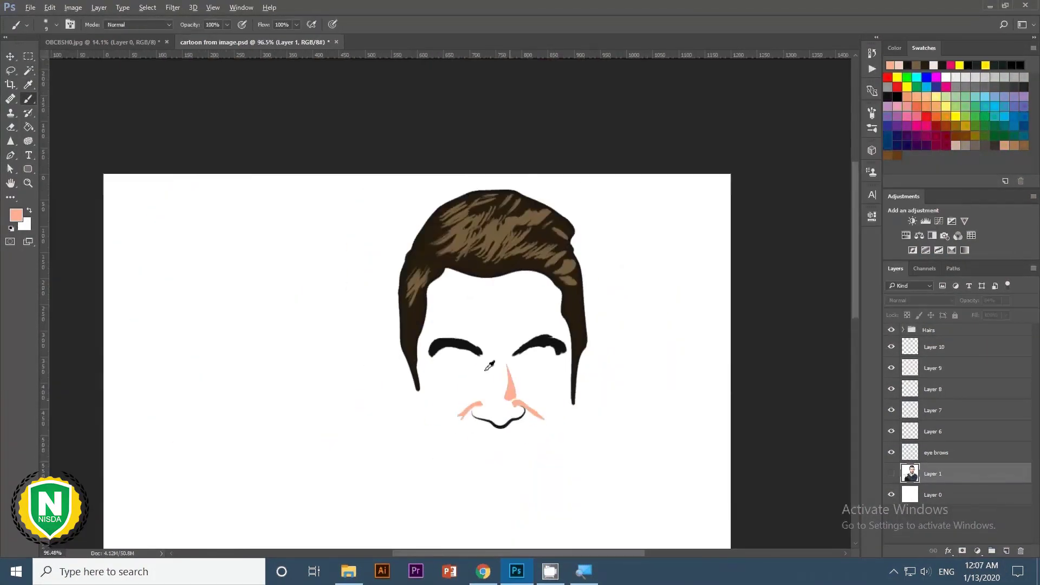
alt+scroll(551, 338, up, 5)
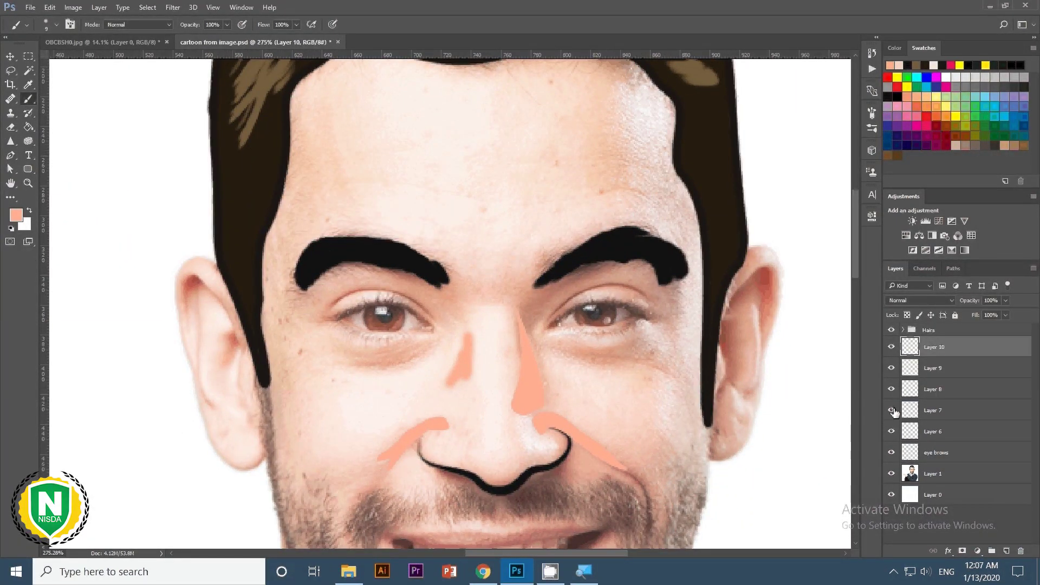
Group the selected nose layers and name the group 'NOse'.
shift+click(935, 411)
shift+click(916, 432)
click(992, 551)
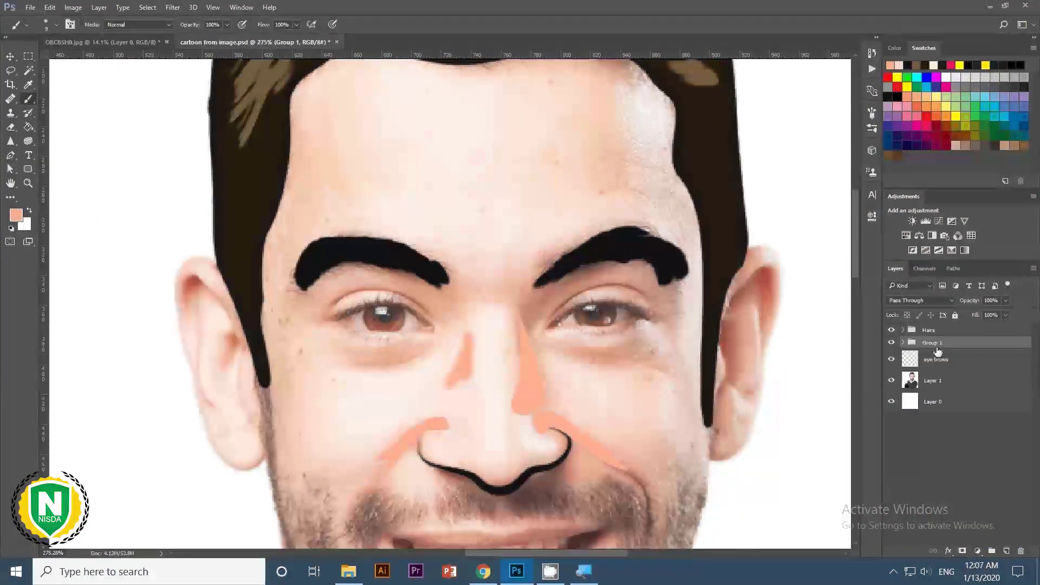
double_click(929, 343)
text(NOse)
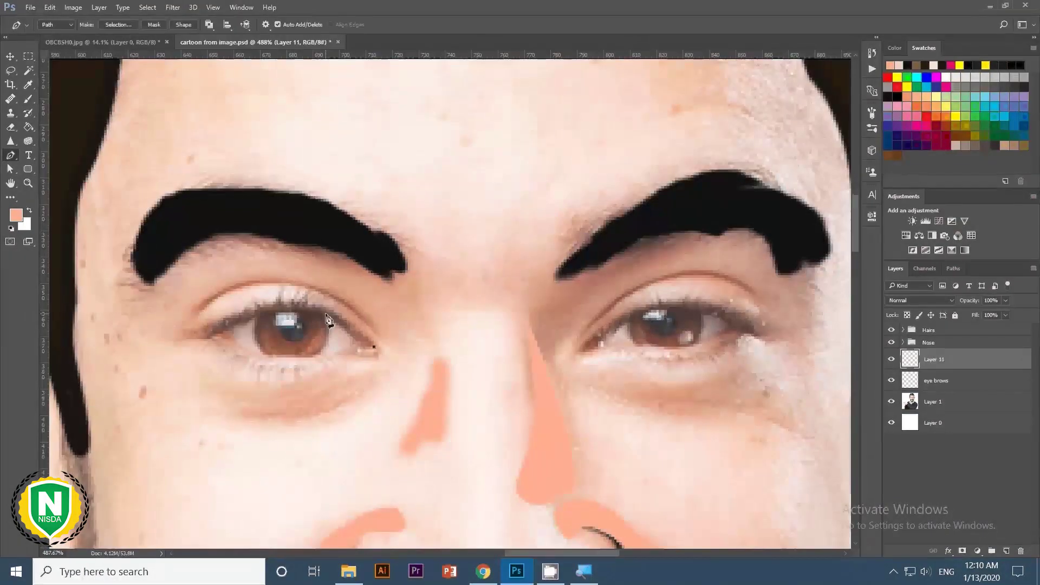
Stroke black outline paths along both eyes on new layers.
drag(210, 331, 116, 399)
key(b)
key(d)
key(p)
right_click(480, 169)
key(Return)
drag(381, 318, 290, 329)
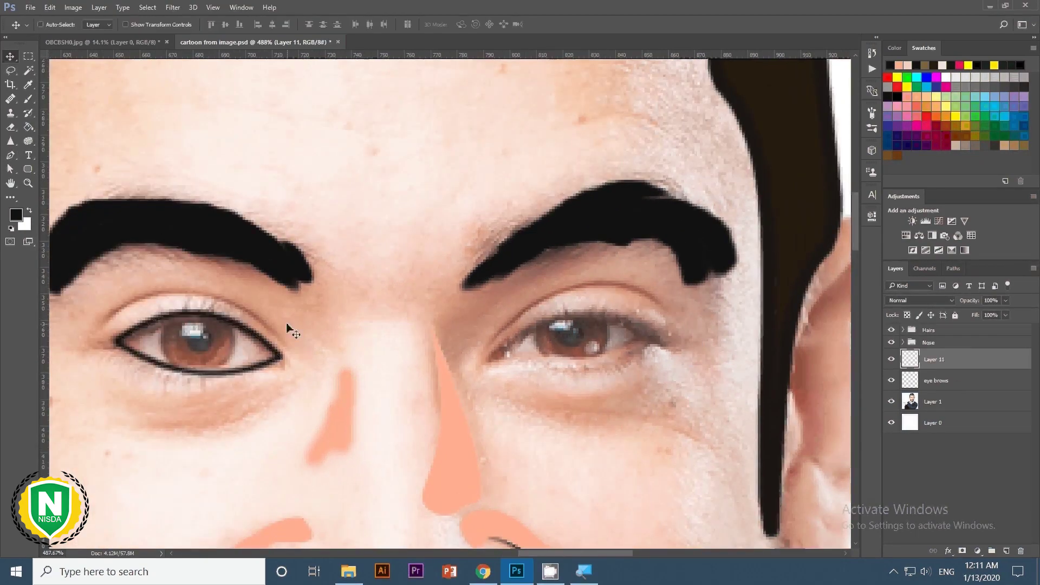
key(ctrl+shift+alt+n)
right_click(597, 343)
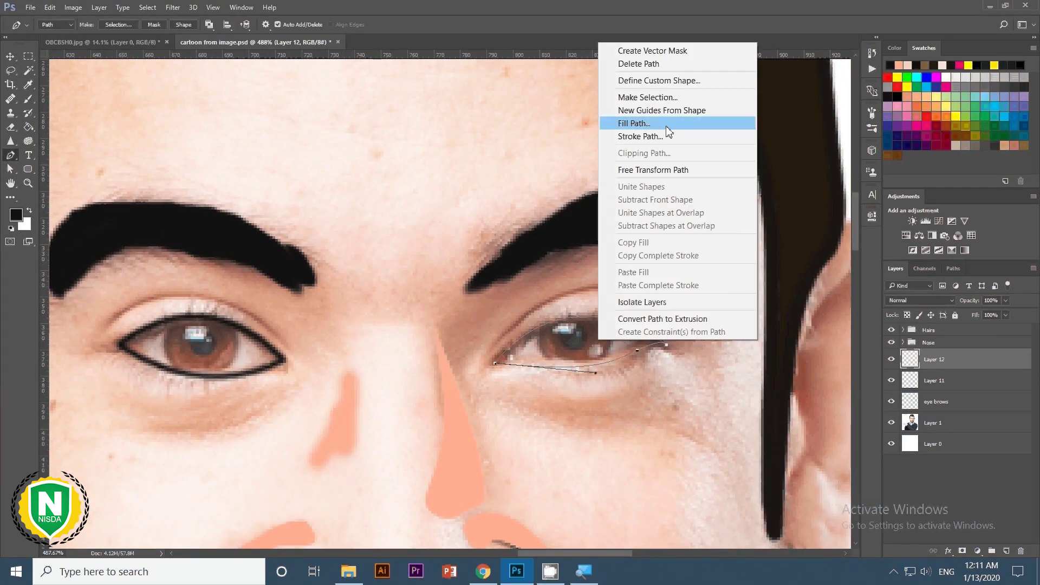
click(648, 133)
key(Return)
key(v)
key(p)
scroll(577, 364, up, 2)
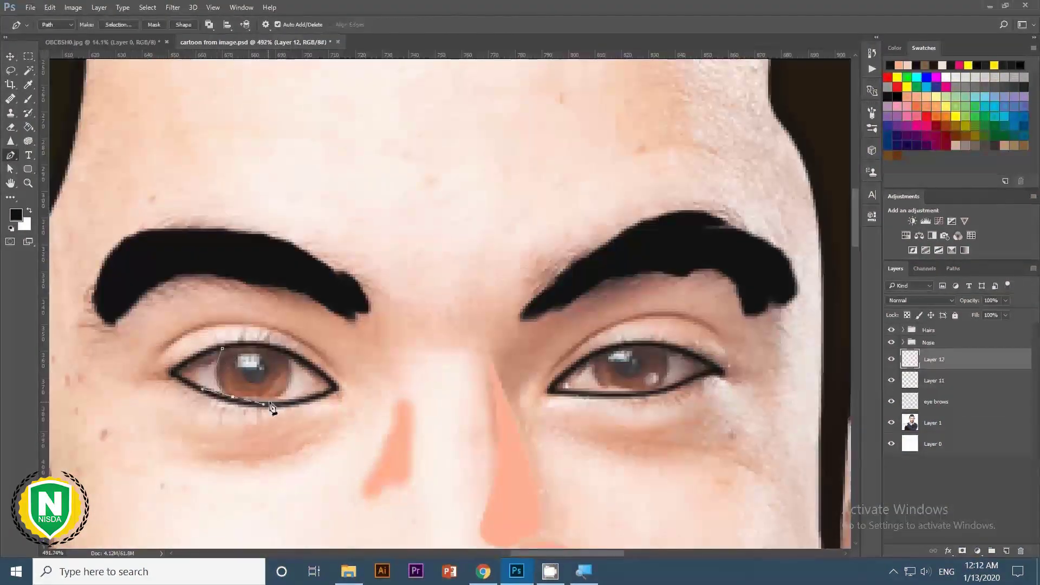
Trace paths around the left and right irises and add a new layer.
click(222, 348)
click(285, 351)
click(288, 379)
click(233, 397)
click(596, 354)
click(621, 391)
click(669, 367)
click(662, 345)
key(ctrl+shift+alt+n)
Sample brown and fill both iris paths with it.
key(v)
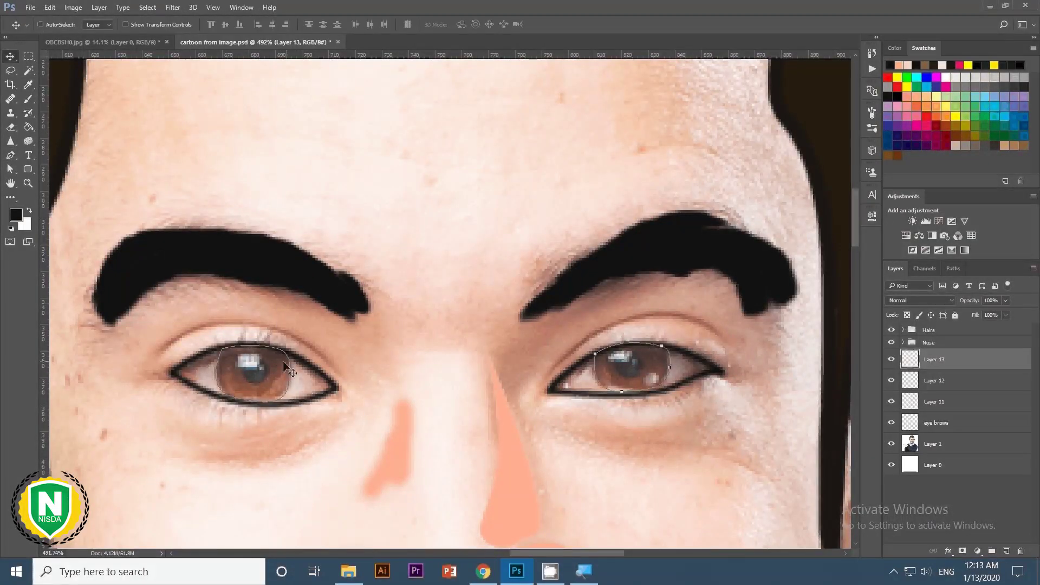
click(953, 268)
click(896, 268)
key(i)
click(255, 383)
key(ctrl+Return)
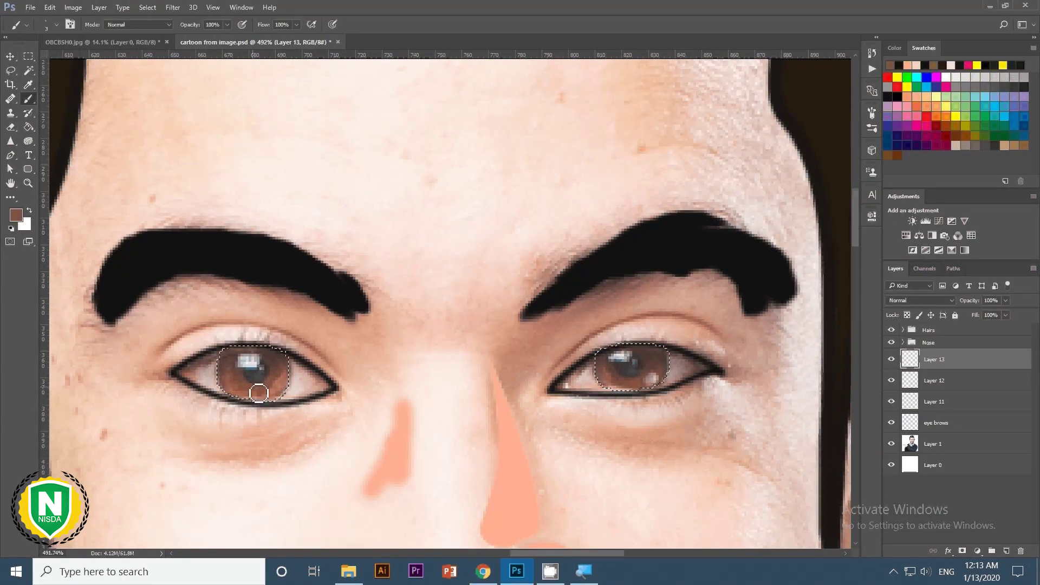
key(alt+BackSpace)
key(v)
click(897, 404)
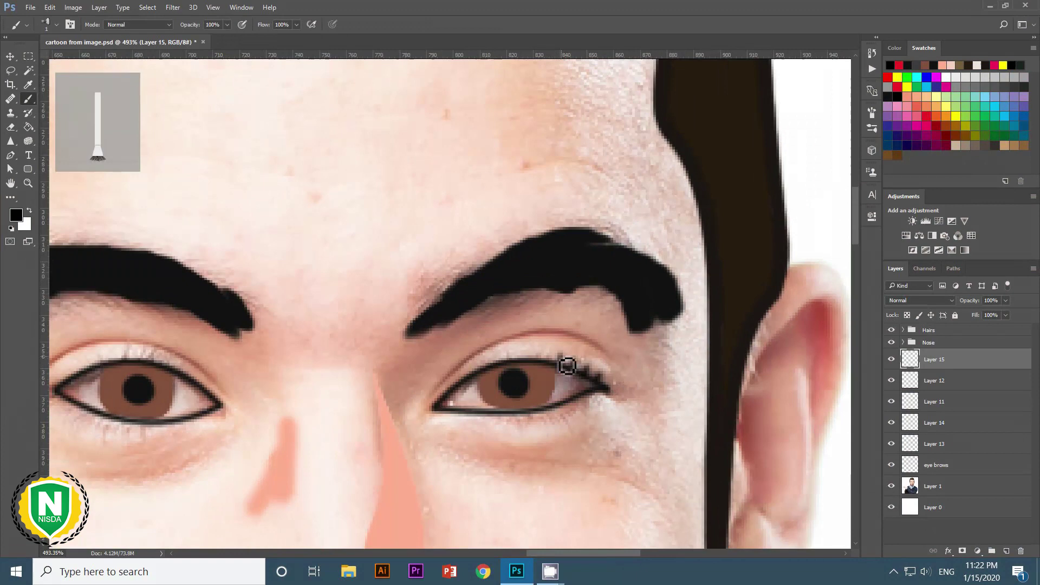
Paint eyelashes along the upper lids of the right and left eyes.
drag(563, 359, 492, 372)
key(ctrl+0)
scroll(465, 411, up, 3)
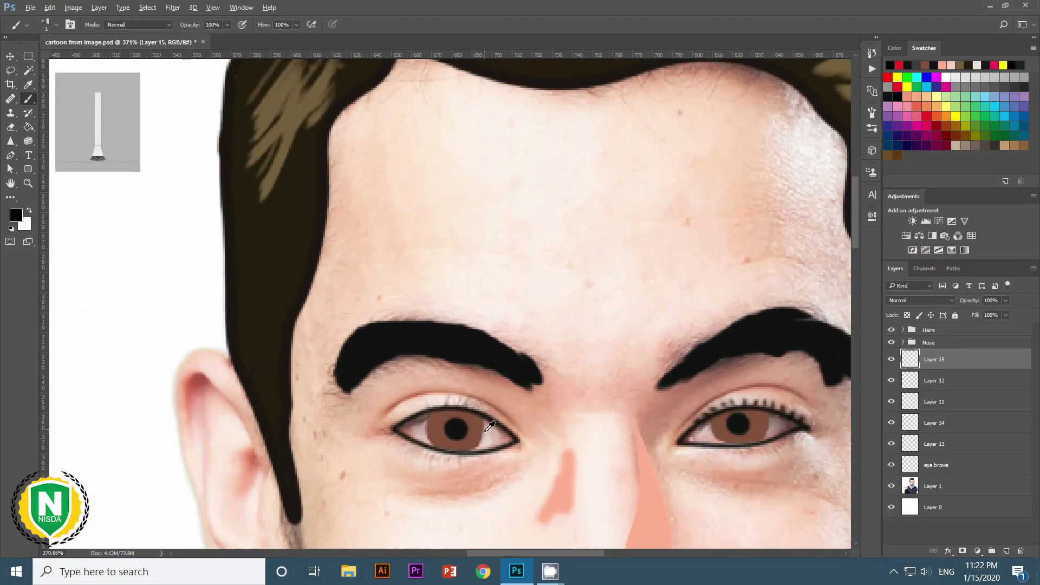
scroll(476, 413, up, 2)
mouse_move(460, 410)
mouse_down()
mouse_move(401, 404)
mouse_move(420, 402)
mouse_move(386, 424)
mouse_move(370, 420)
mouse_up()
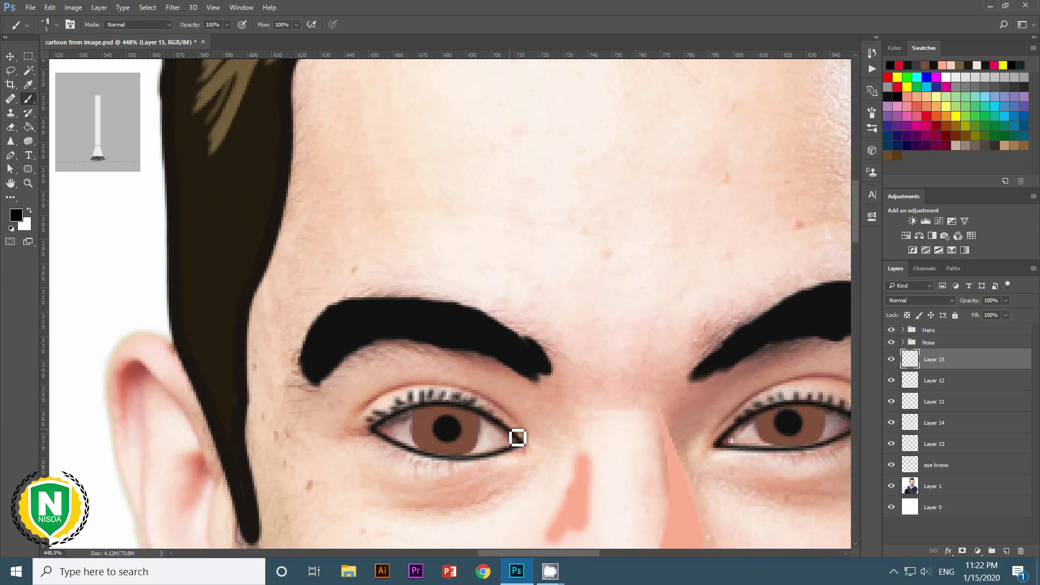
key(ctrl+0)
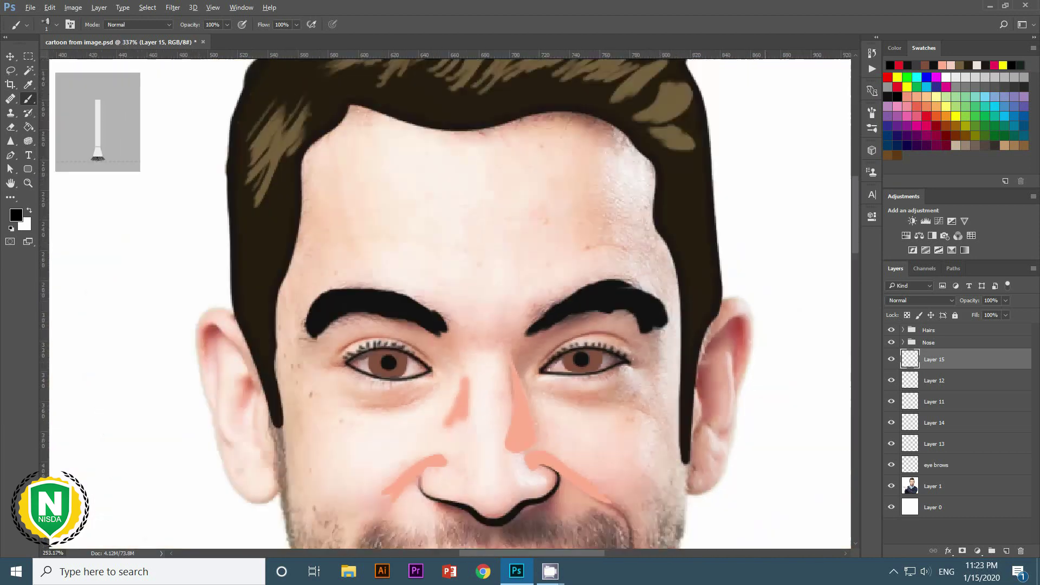
scroll(669, 386, up, 3)
On a new layer, try several curved forehead lines and undo each.
click(1006, 551)
scroll(411, 309, down, 3)
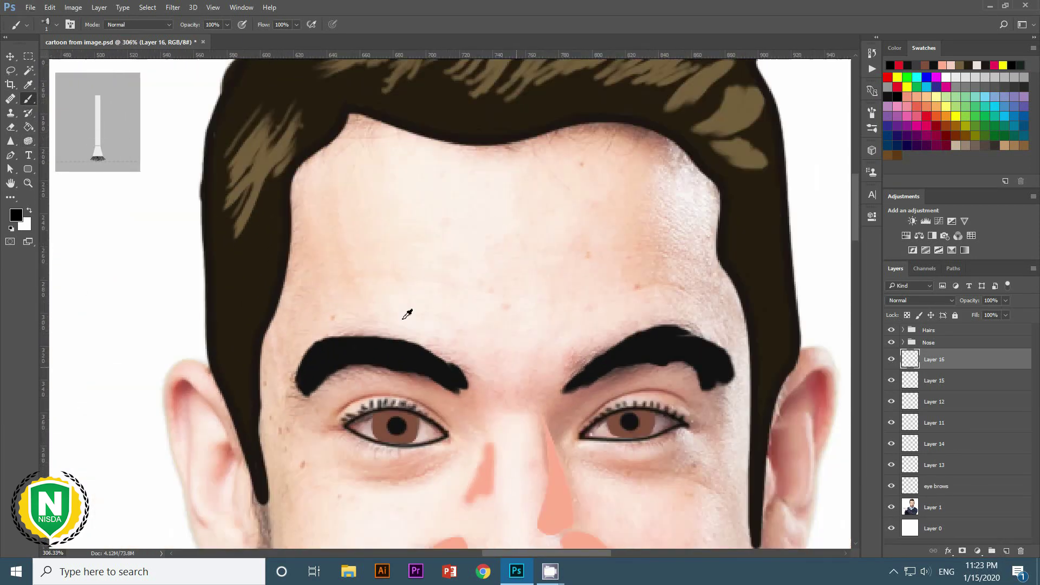
drag(349, 270, 587, 283)
key(ctrl+z)
drag(433, 255, 496, 263)
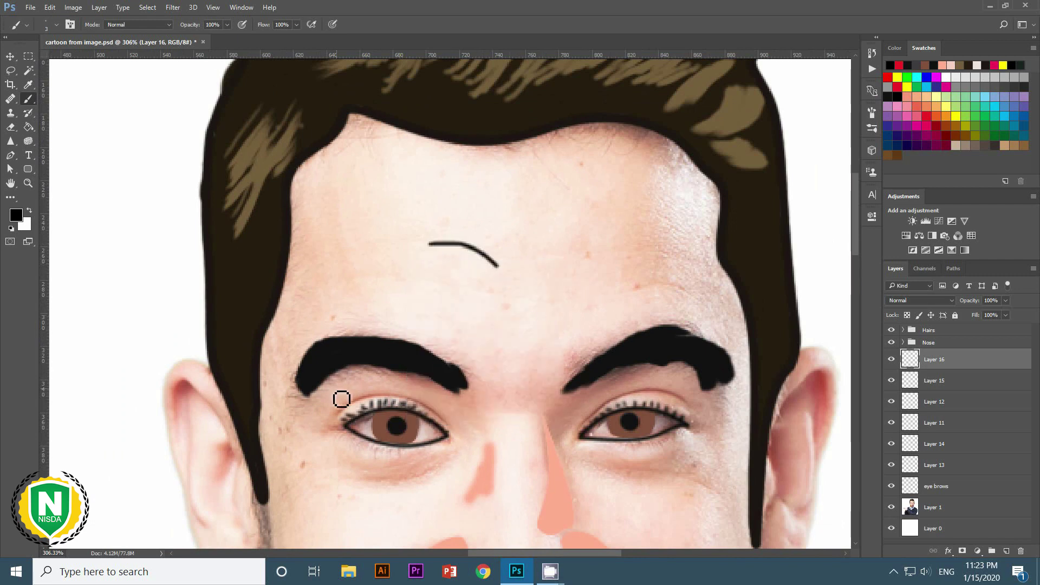
key(ctrl+z)
drag(395, 303, 509, 282)
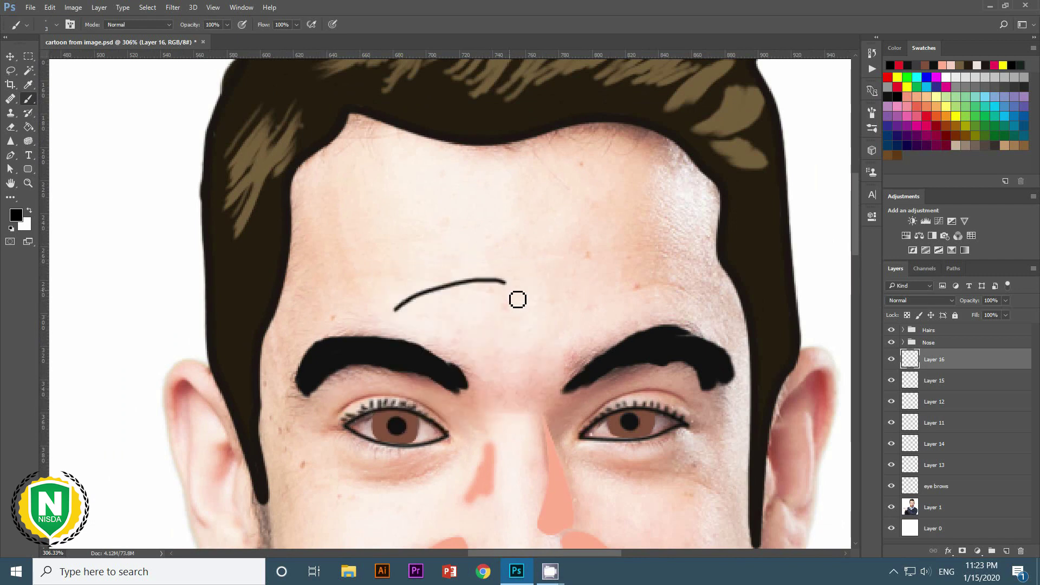
key(ctrl+z)
Stroke a thin black crease curve over the left upper eyelid.
key(p)
scroll(431, 416, up, 2)
click(287, 415)
click(455, 427)
click(365, 335)
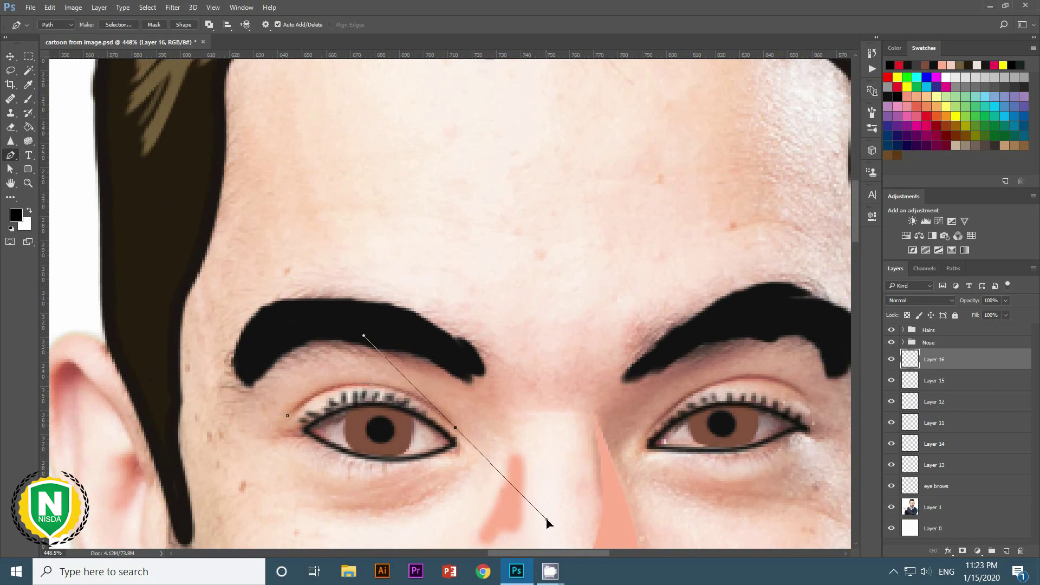
right_click(405, 77)
click(474, 173)
key(Return)
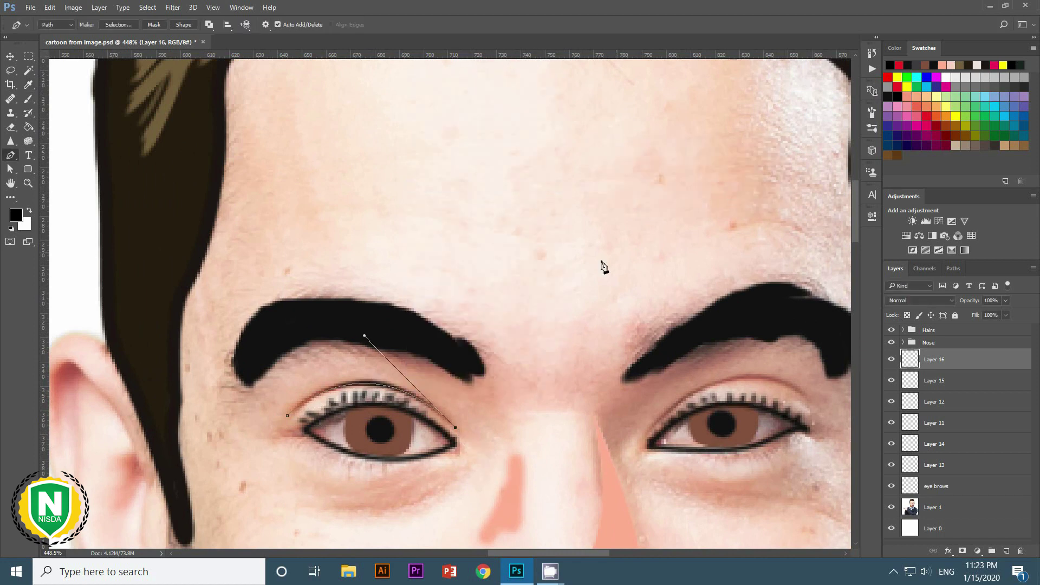
key(v)
scroll(496, 461, down, 5)
scroll(569, 455, up, 3)
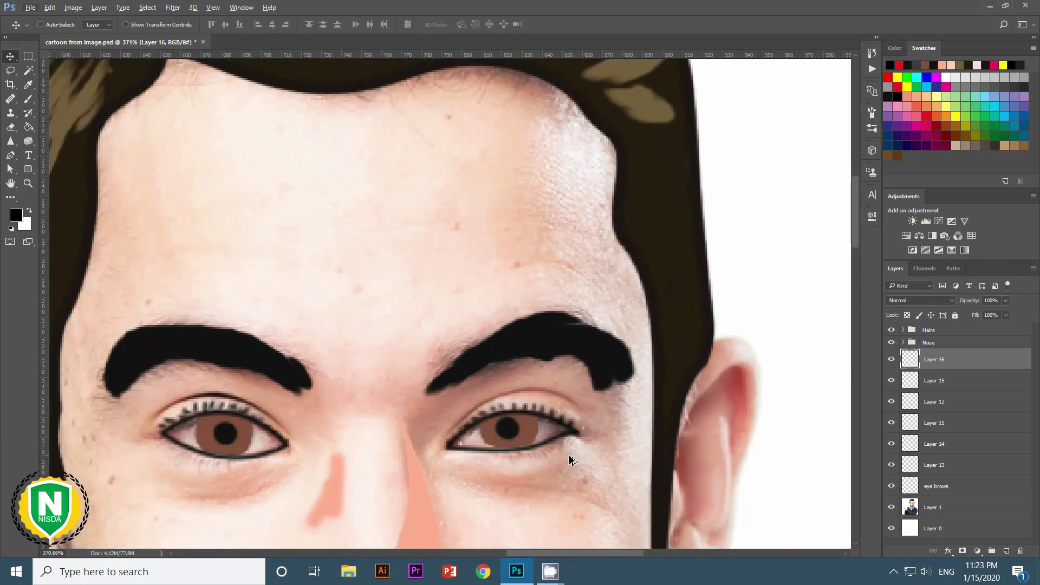
scroll(569, 455, down, 1)
click(891, 507)
scroll(592, 448, up, 2)
On another new layer, stroke a matching crease curve over the right upper eyelid.
key(p)
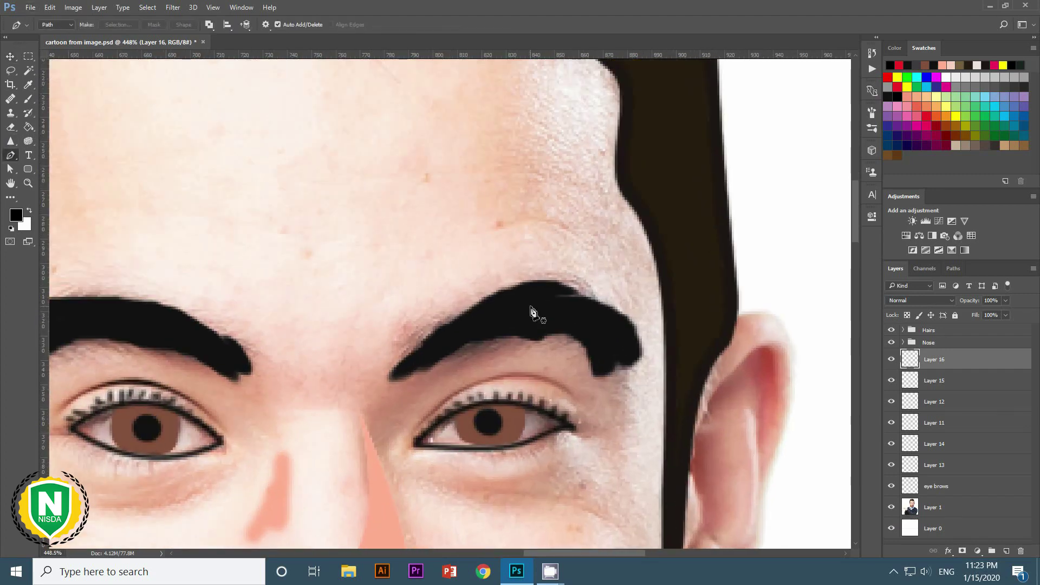
key(ctrl+shift+alt+n)
click(408, 433)
drag(582, 405, 661, 491)
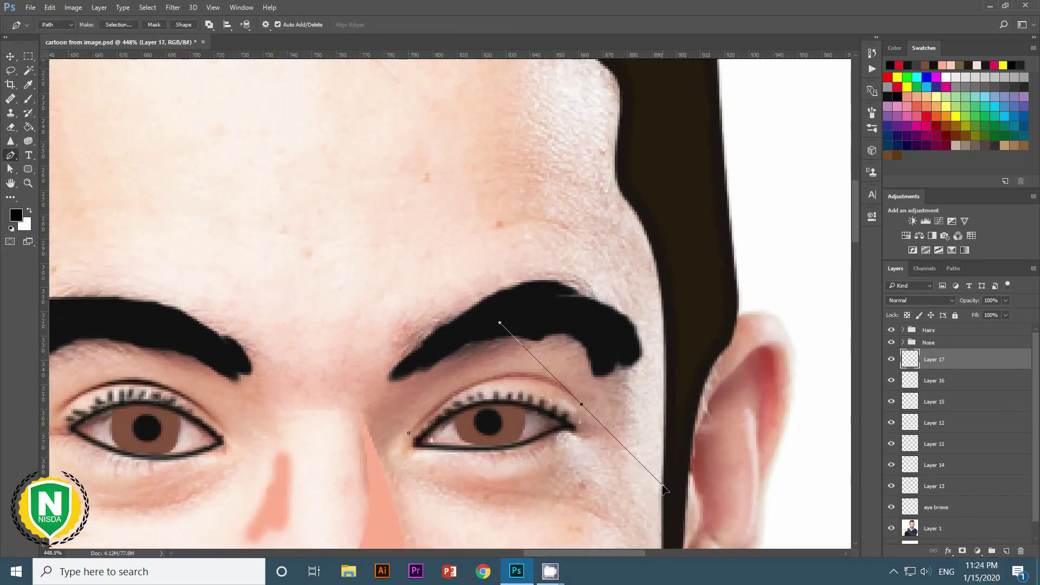
alt+click(582, 404)
right_click(499, 384)
click(541, 169)
key(Return)
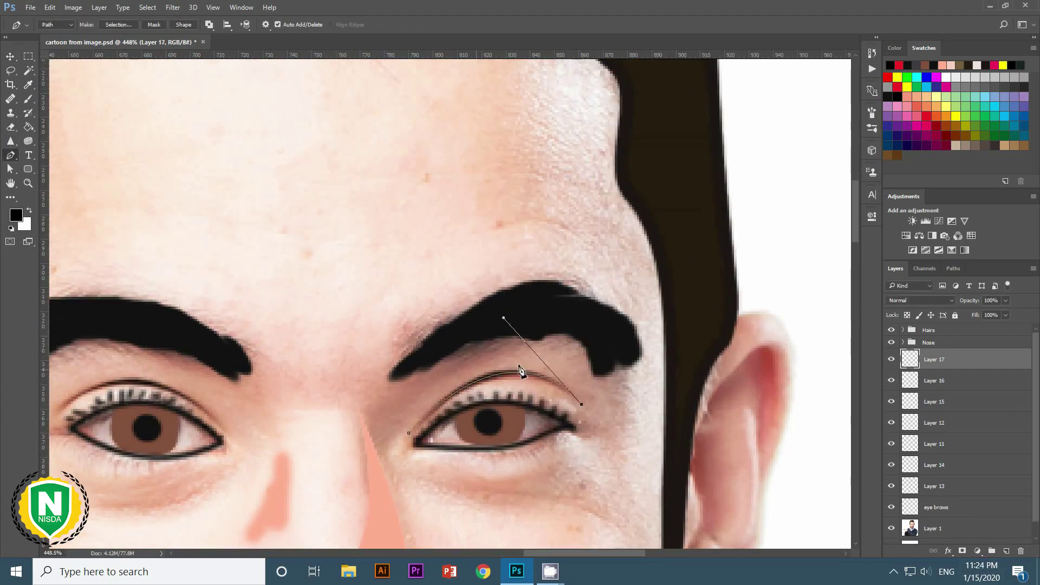
key(v)
scroll(580, 477, down, 3)
scroll(583, 476, down, 1)
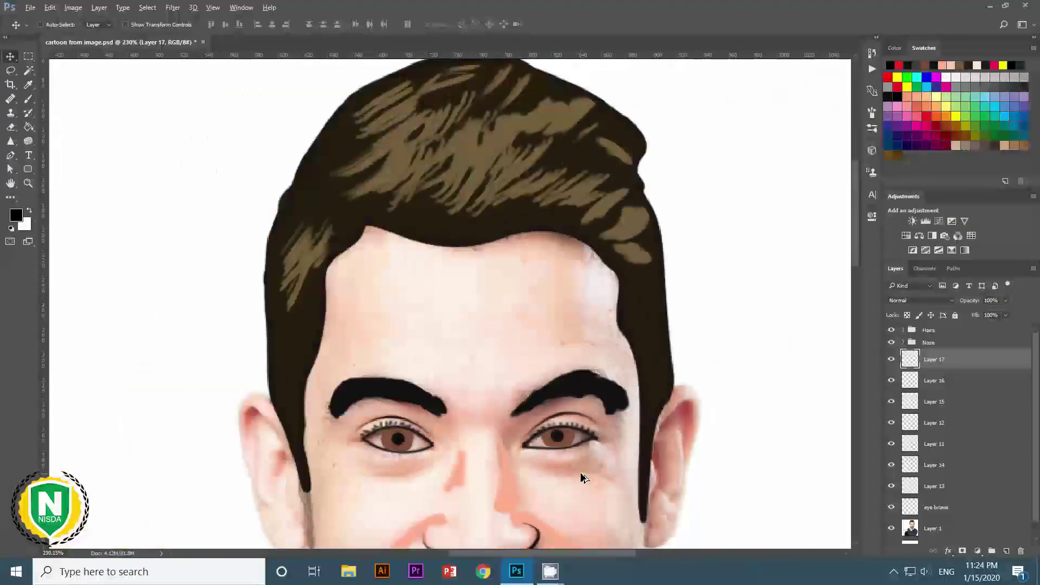
scroll(580, 476, down, 1)
scroll(592, 508, down, 1)
scroll(593, 508, down, 1)
scroll(542, 461, up, 5)
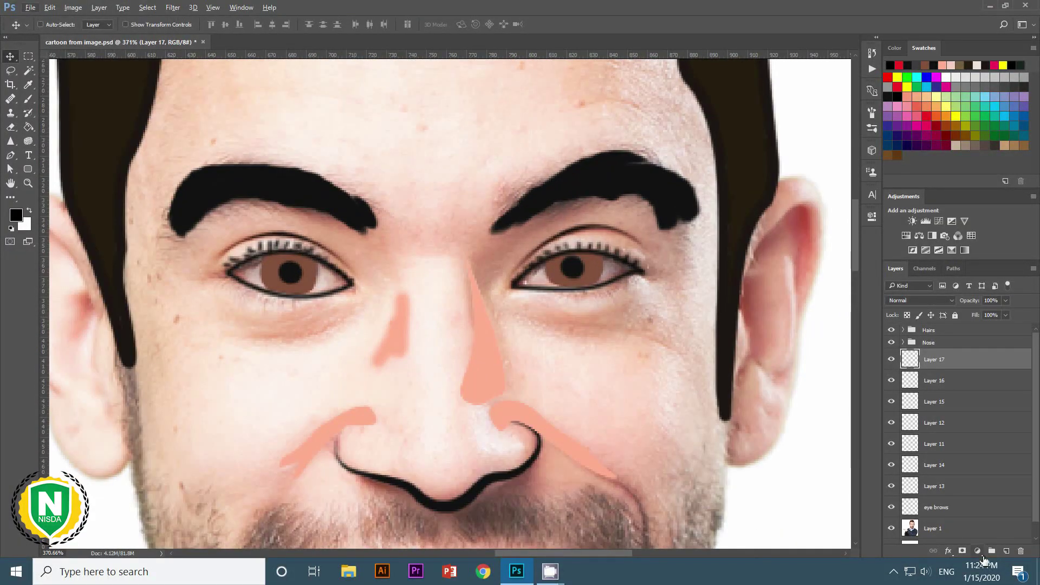
scroll(542, 460, down, 1)
Fade the photo layer to 70% opacity and choose salmon with a soft round brush.
click(933, 514)
drag(981, 306, 973, 306)
key(b)
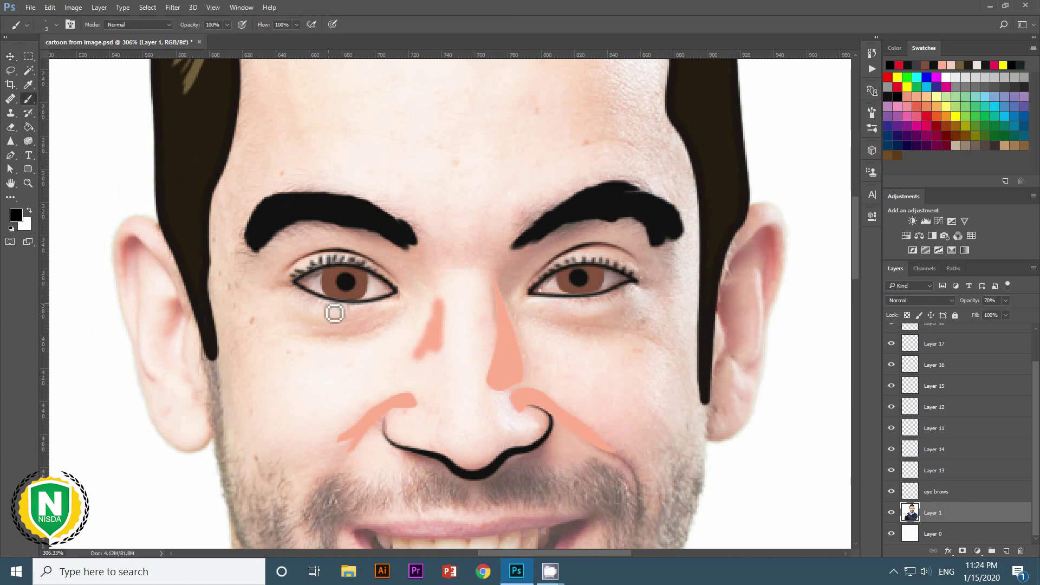
alt+click(427, 341)
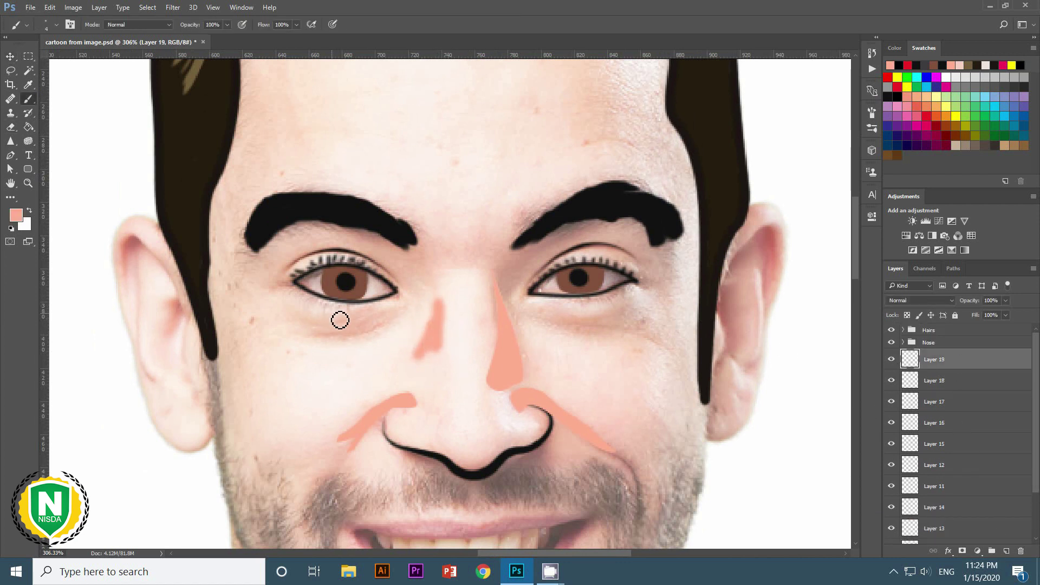
right_click(389, 320)
double_click(439, 418)
Paint salmon shading under both eyes with a smaller soft brush.
drag(403, 320, 328, 335)
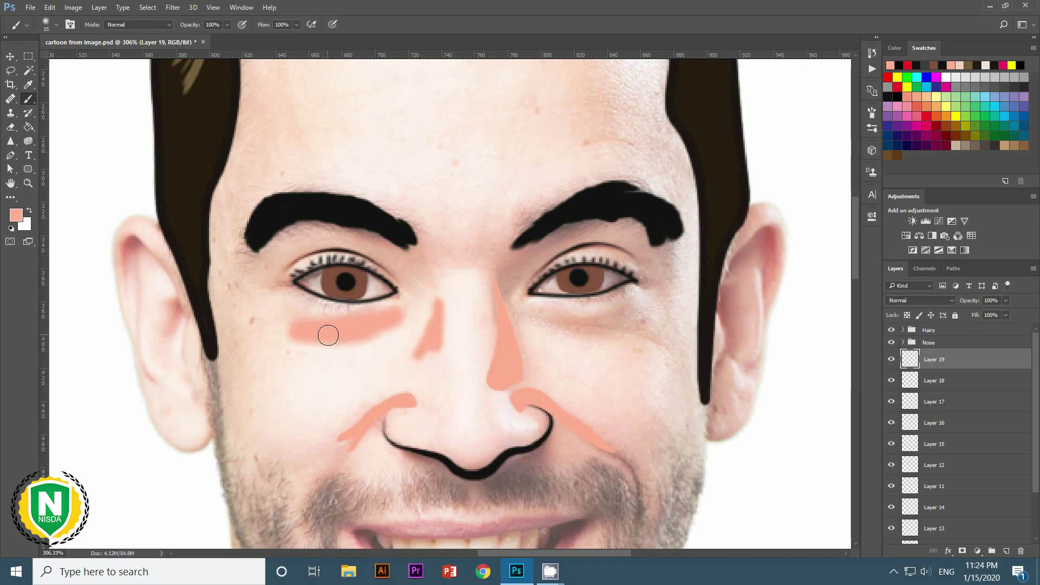
drag(560, 319, 552, 328)
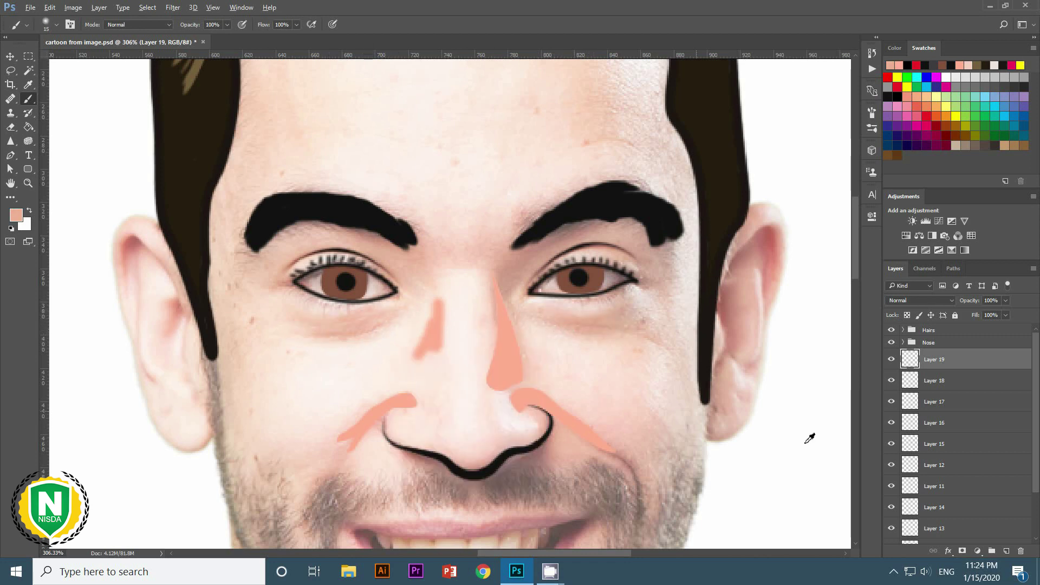
scroll(954, 434, down, 1)
scroll(947, 366, up, 1)
click(947, 366)
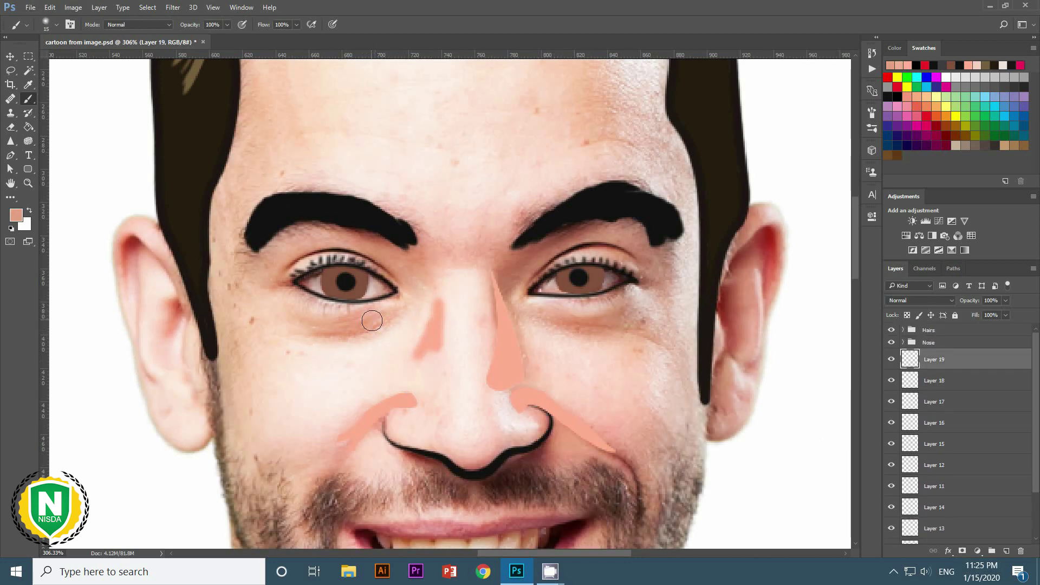
key(bracketleft)
key(bracketleft)
drag(400, 320, 303, 332)
drag(565, 323, 645, 333)
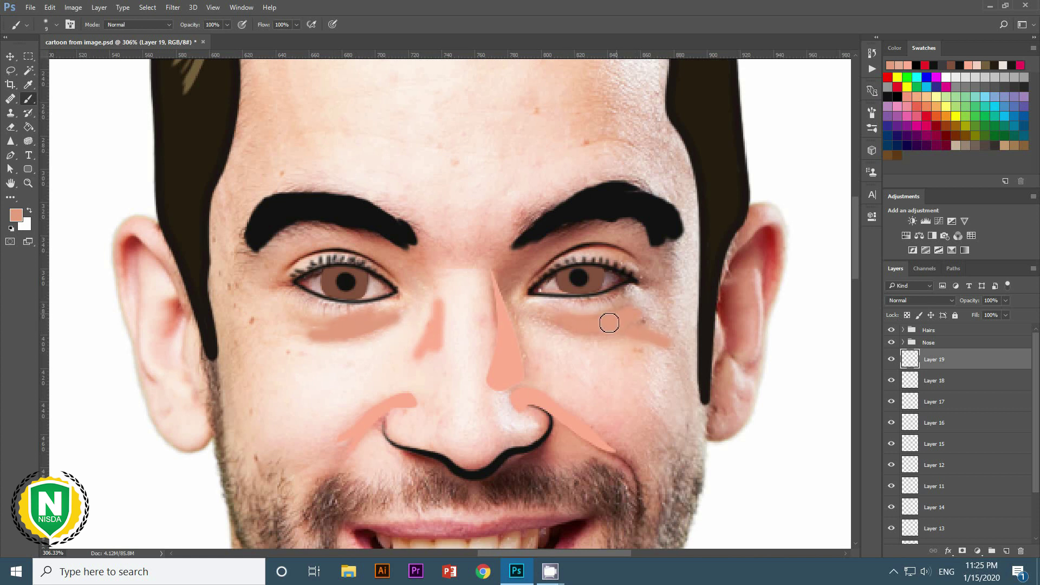
Add light skin-tone strokes under both eyes on a new layer, then resample salmon.
key(ctrl+shift+alt+n)
alt+click(540, 336)
drag(534, 301, 656, 309)
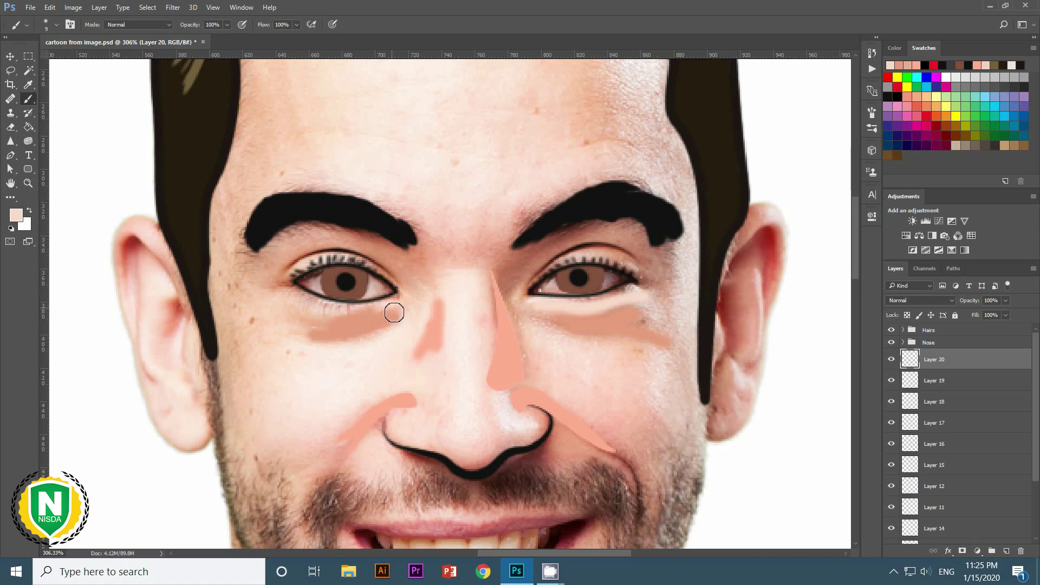
drag(390, 308, 290, 301)
scroll(509, 379, down, 5)
alt+click(508, 380)
scroll(508, 379, up, 4)
key(alt+bracketleft)
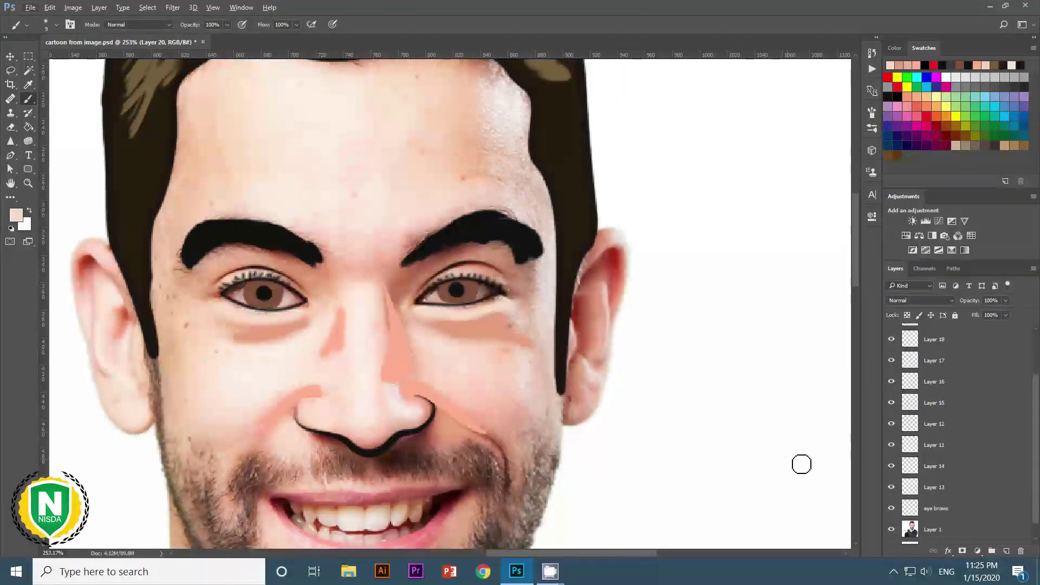
scroll(800, 464, up, 2)
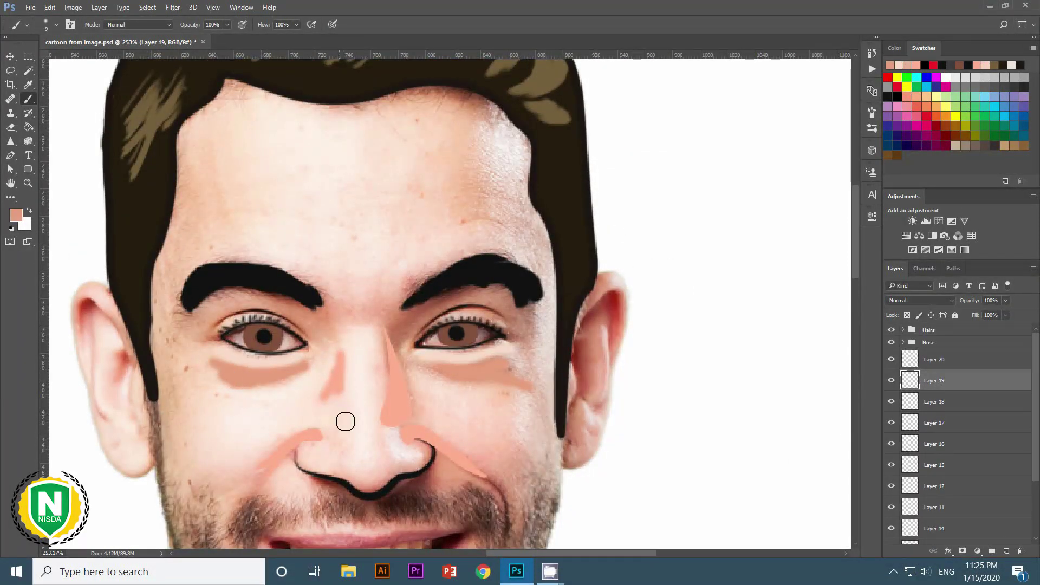
scroll(260, 433, down, 5)
scroll(497, 248, down, 4)
scroll(496, 248, up, 3)
scroll(564, 249, up, 2)
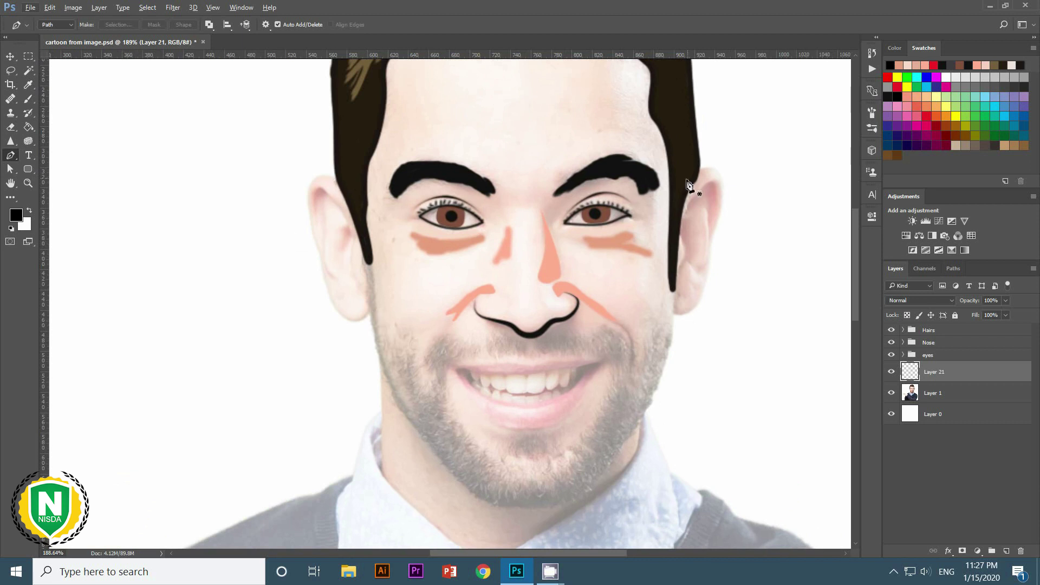
Pen-trace the face outline from the left cheek down the jaw, around the chin, and up the right cheek.
click(370, 311)
drag(419, 430, 461, 487)
drag(596, 484, 667, 428)
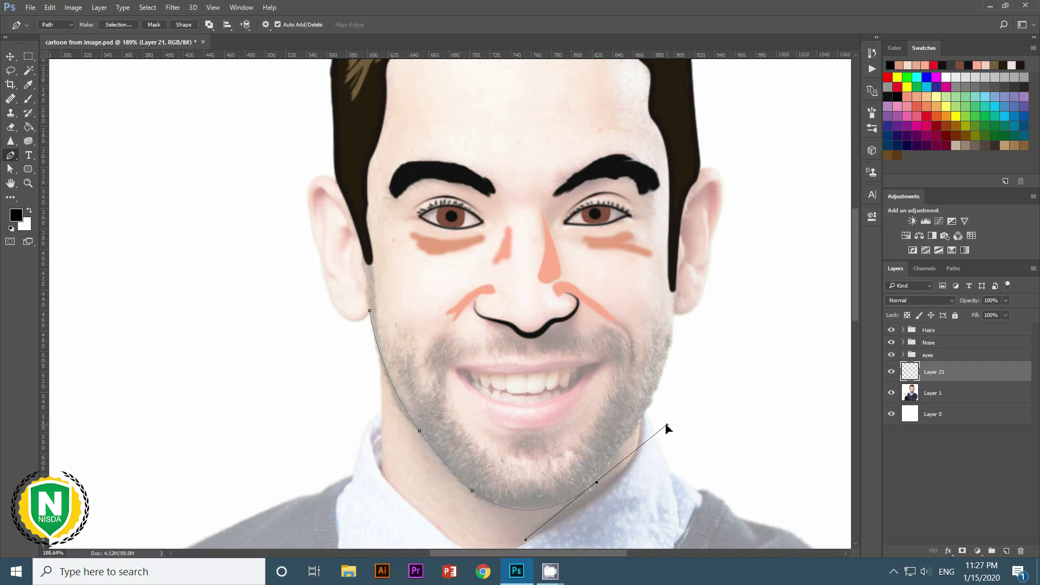
drag(674, 314, 675, 290)
scroll(652, 343, up, 3)
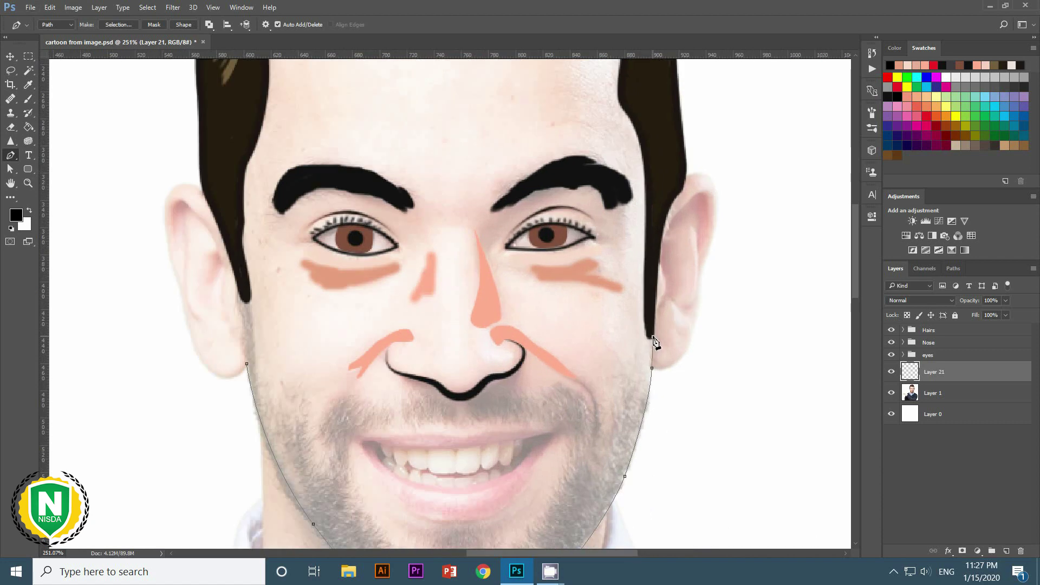
scroll(654, 341, down, 2)
scroll(653, 176, down, 2)
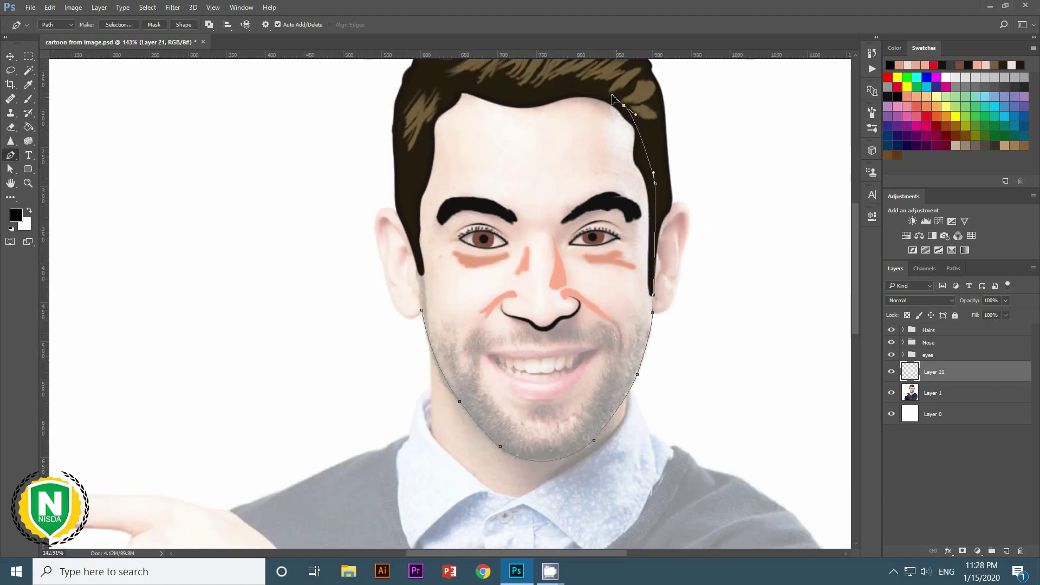
Extend the face path across the forehead hairline and close it at the hair tip by the ear.
click(556, 83)
drag(470, 80, 453, 85)
drag(434, 108, 421, 125)
click(419, 270)
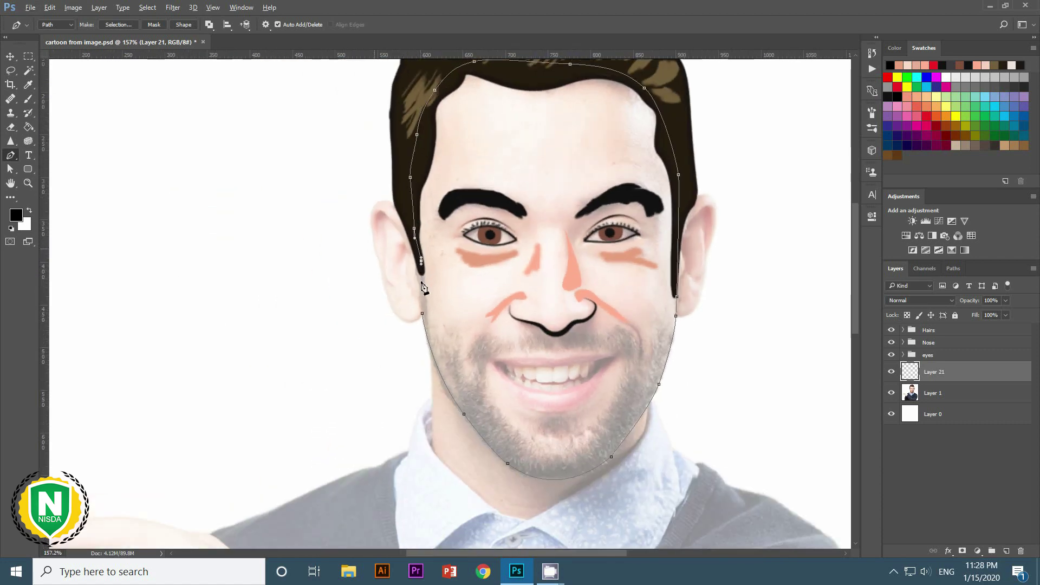
scroll(420, 279, up, 3)
Stroke the face path in bold black and rename the layer 'face outline'.
right_click(448, 320)
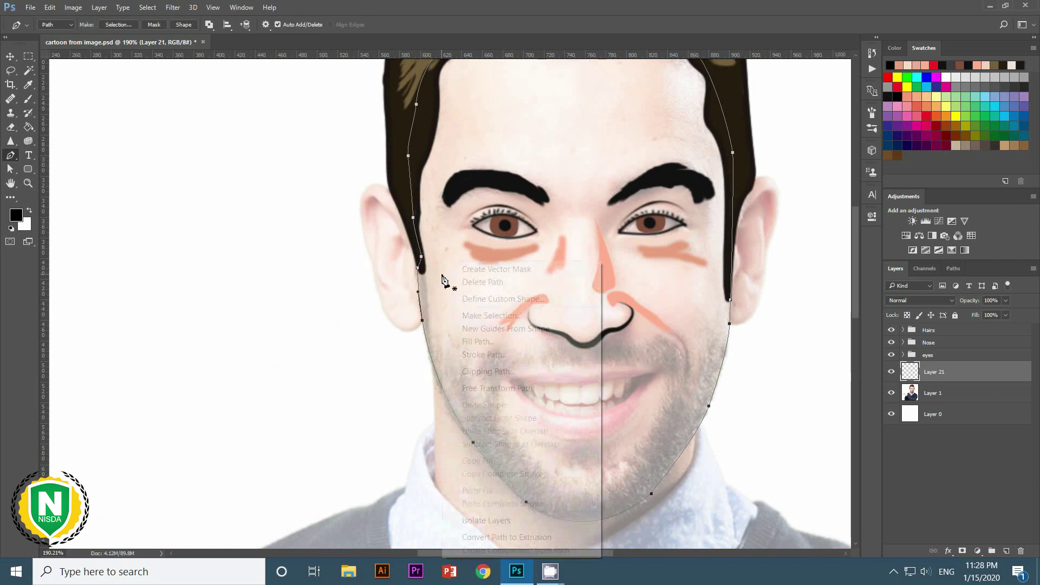
click(464, 354)
click(762, 173)
scroll(556, 306, down, 5)
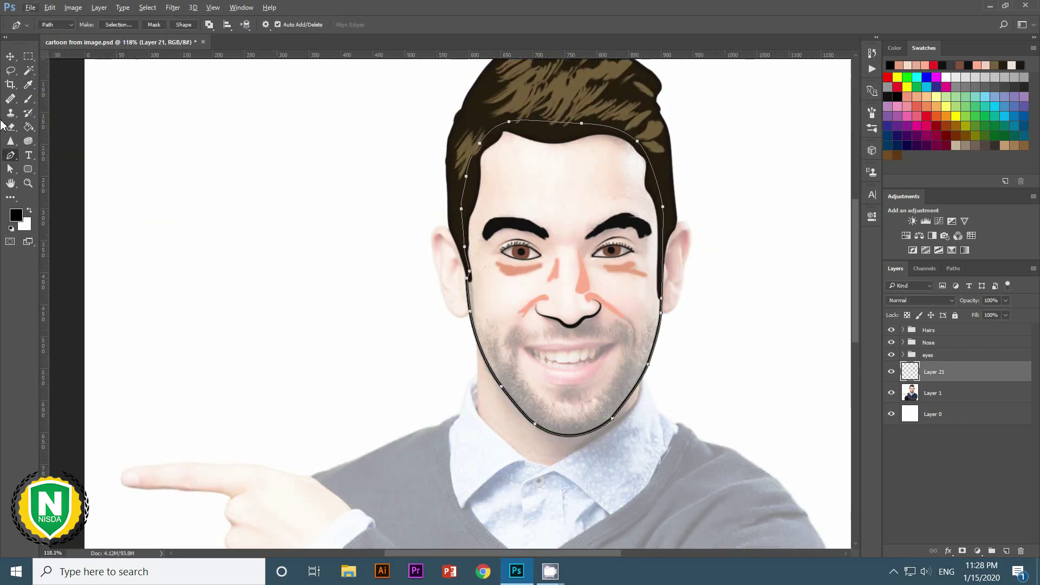
key(v)
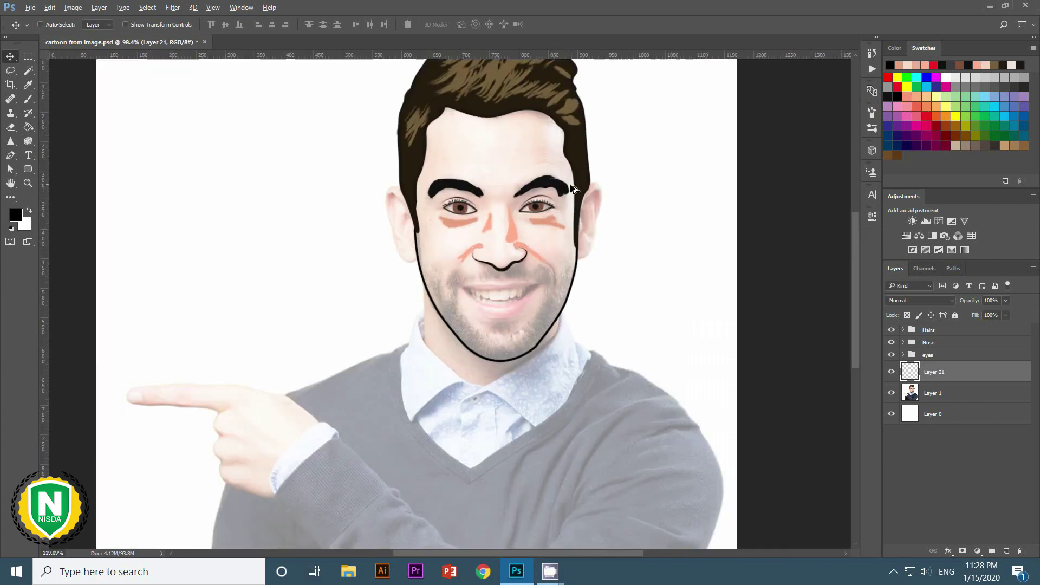
scroll(748, 306, up, 3)
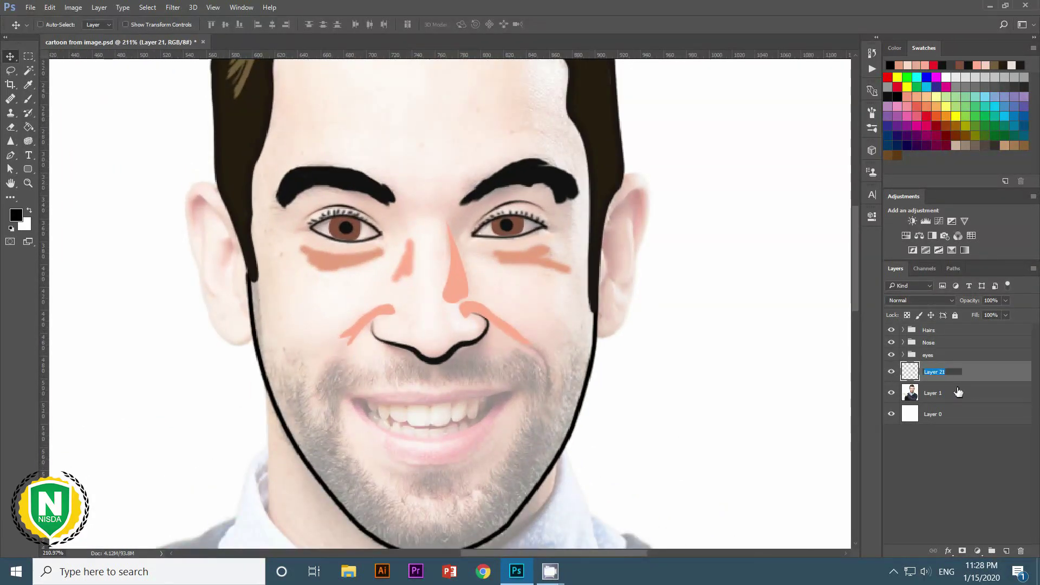
text(face outline)
key(Return)
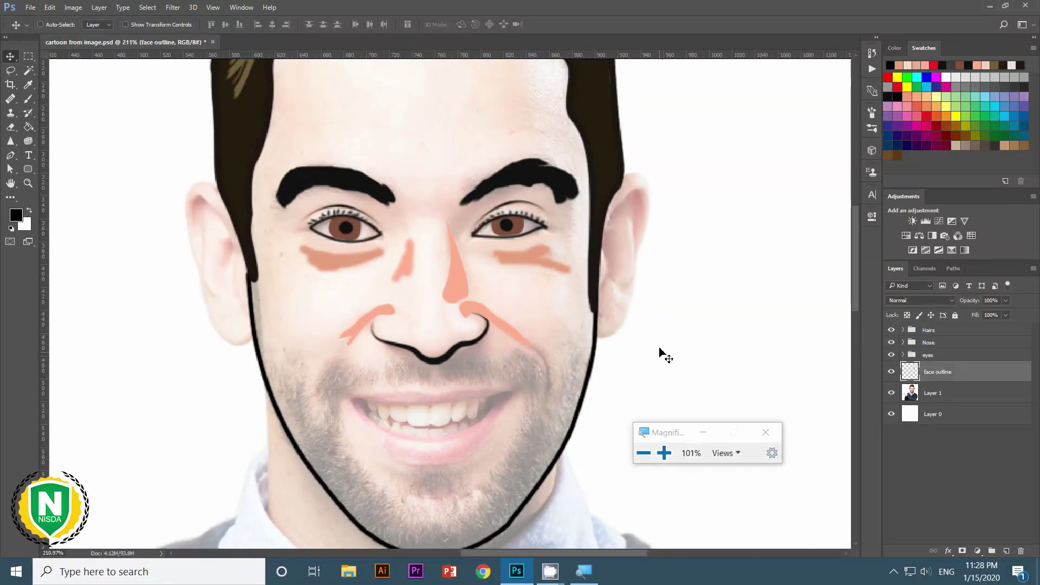
scroll(167, 167, up, 3)
On a new layer, pen-trace a closed path around the left ear.
ctrl+click(1006, 551)
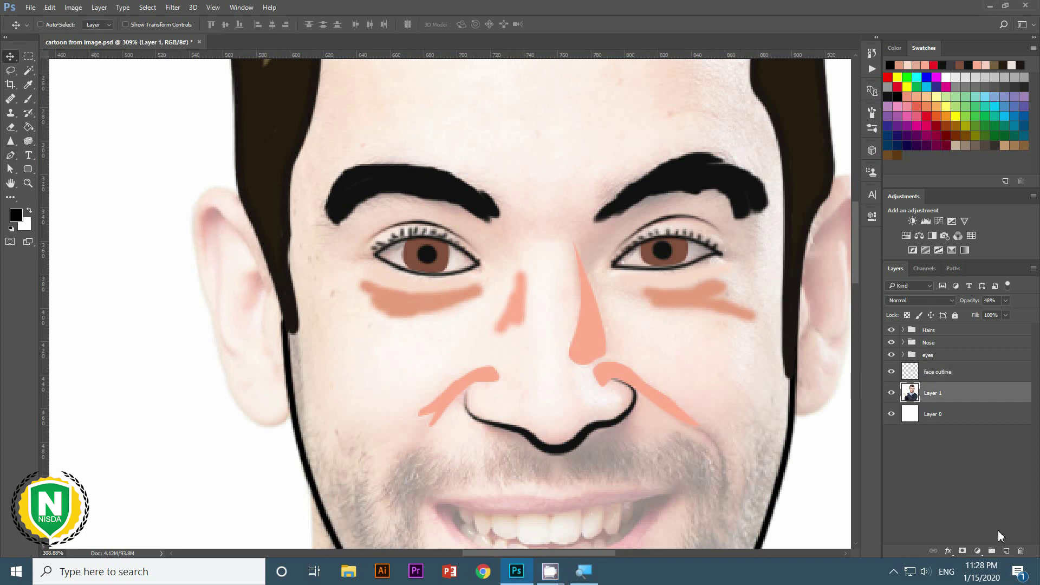
key(p)
click(245, 203)
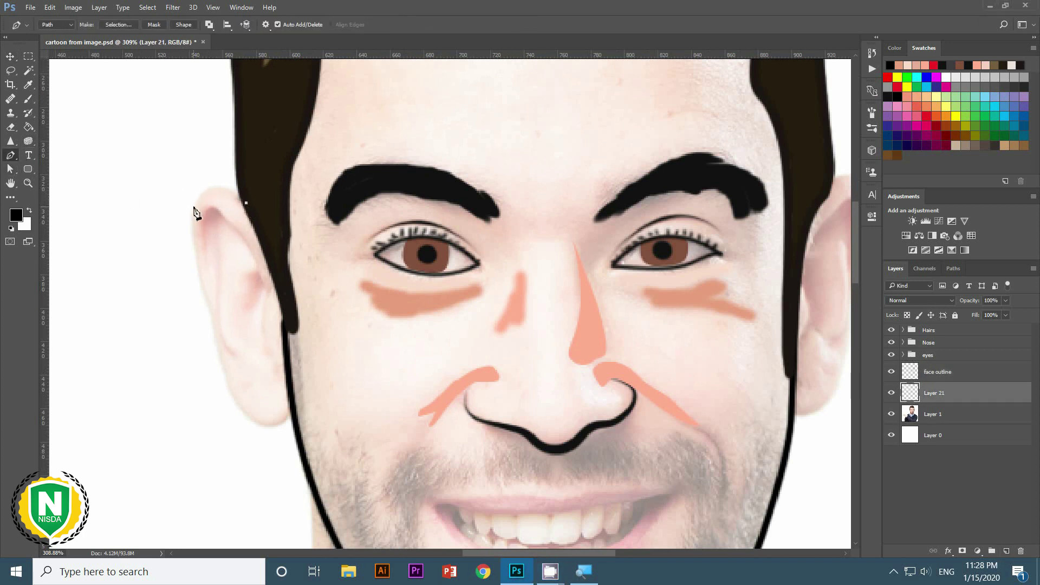
drag(193, 211, 182, 259)
click(288, 316)
mouse_move(246, 203)
mouse_down()
mouse_move(194, 116)
mouse_move(204, 150)
mouse_up()
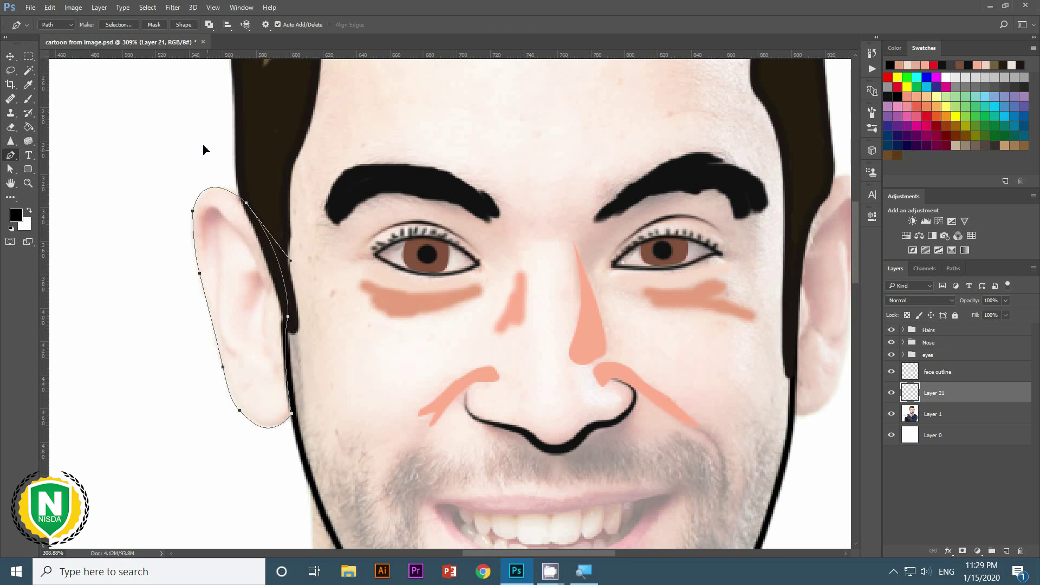
Stroke the left ear path in black and name the layer 'left ear outline'.
right_click(236, 242)
click(303, 325)
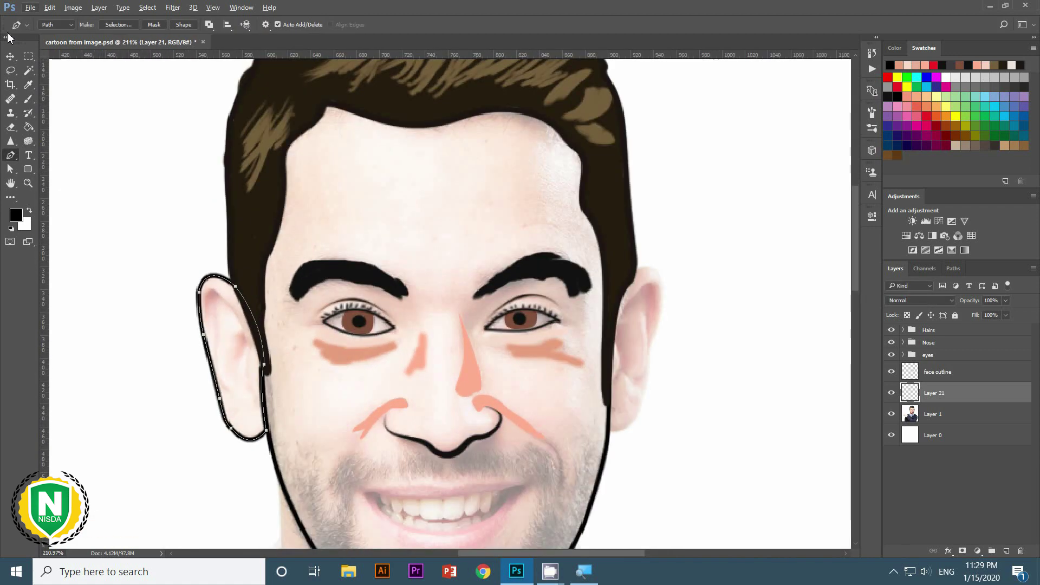
click(11, 56)
click(959, 393)
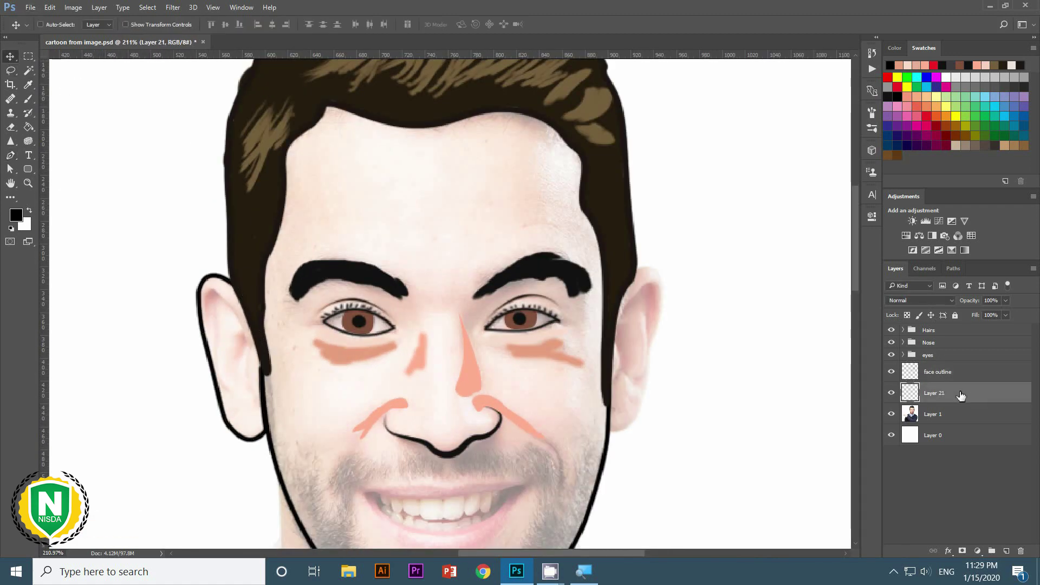
text(left ear outline)
key(Return)
scroll(597, 321, down, 3)
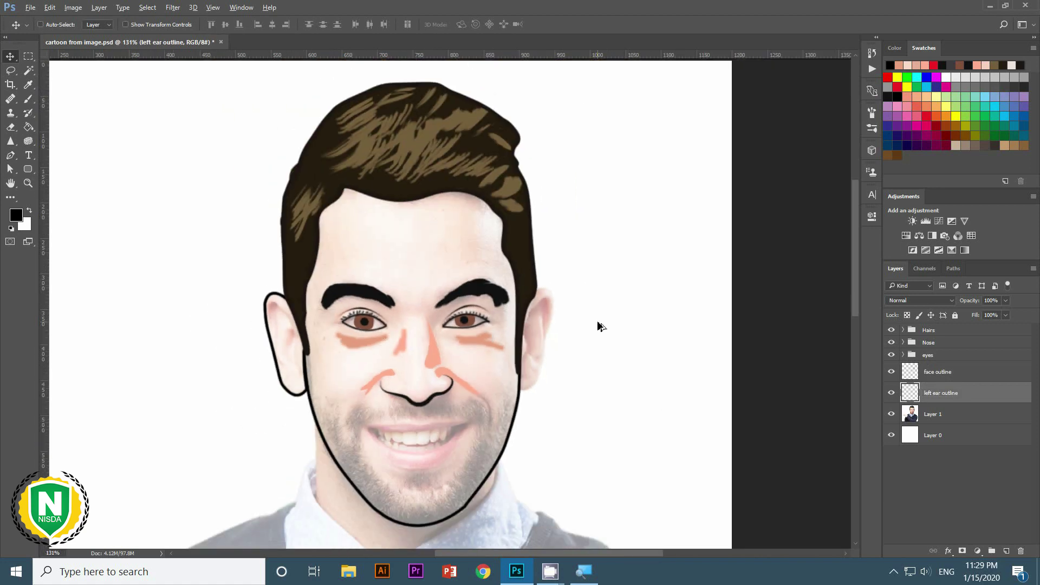
scroll(597, 321, up, 4)
On another new layer, pen-trace a closed path around the right ear.
key(p)
scroll(501, 328, up, 1)
key(ctrl+shift+alt+n)
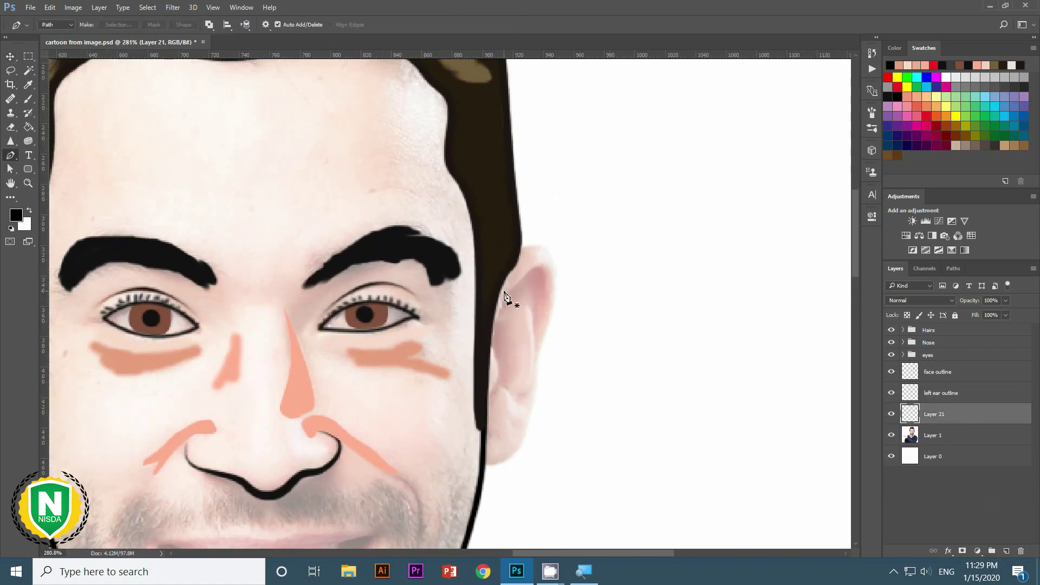
click(516, 256)
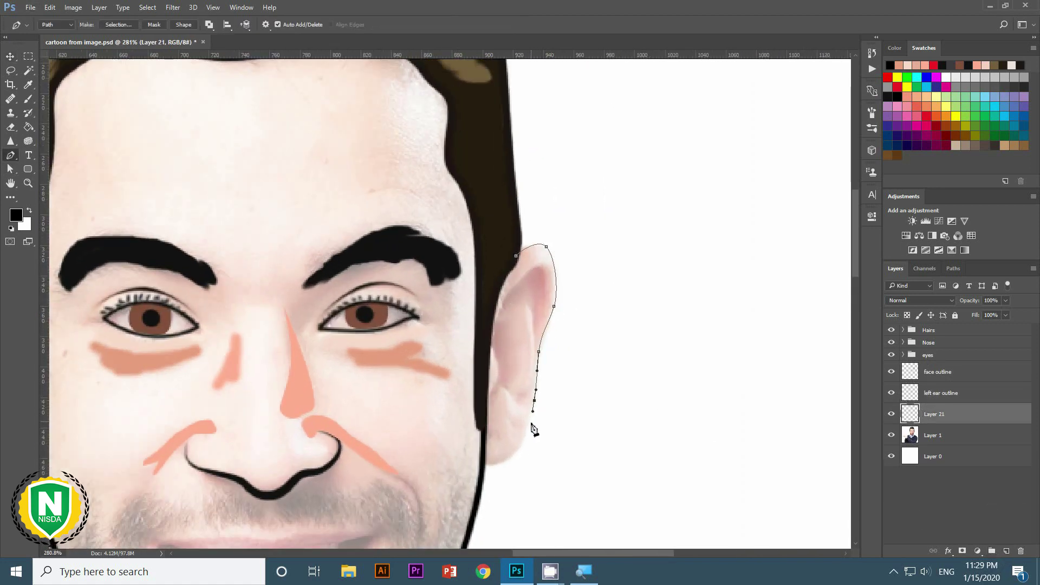
drag(522, 448, 517, 457)
drag(516, 256, 549, 275)
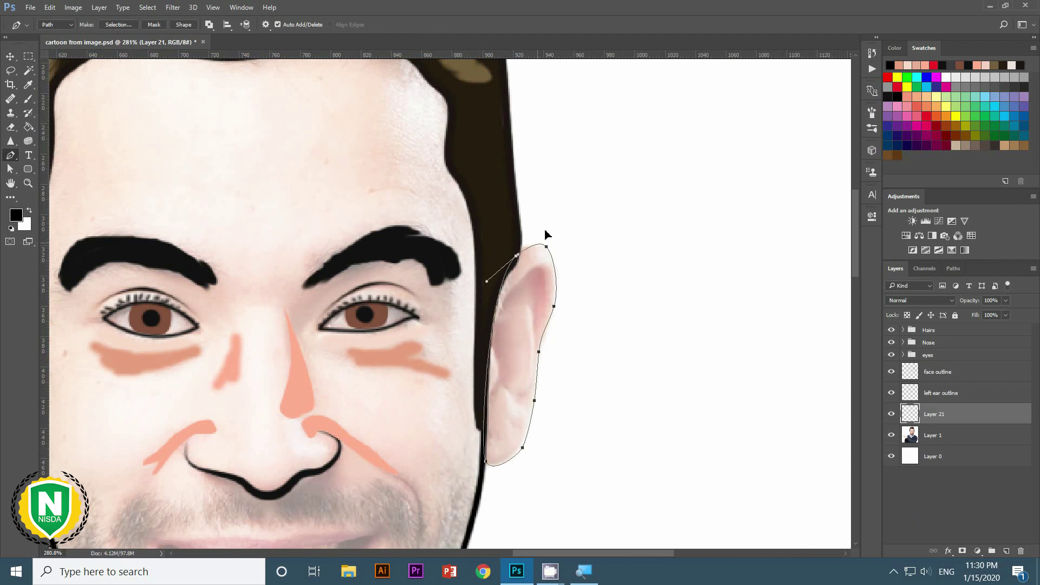
Stroke the right ear path with a black outline and hide the path.
right_click(538, 274)
click(593, 314)
click(608, 236)
right_click(530, 288)
click(575, 355)
key(Return)
key(v)
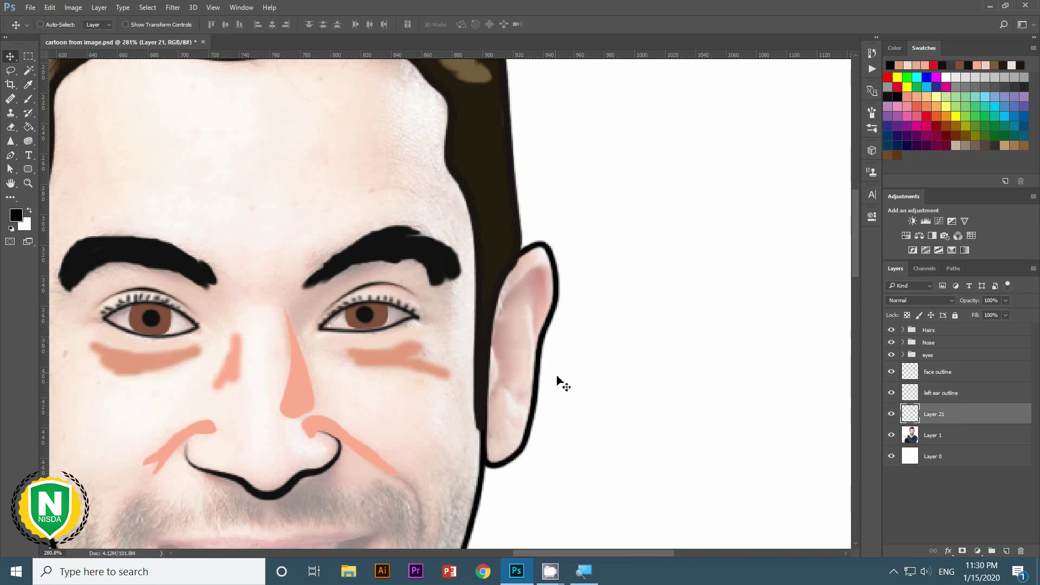
scroll(544, 389, down, 5)
scroll(541, 385, up, 3)
scroll(565, 360, up, 1)
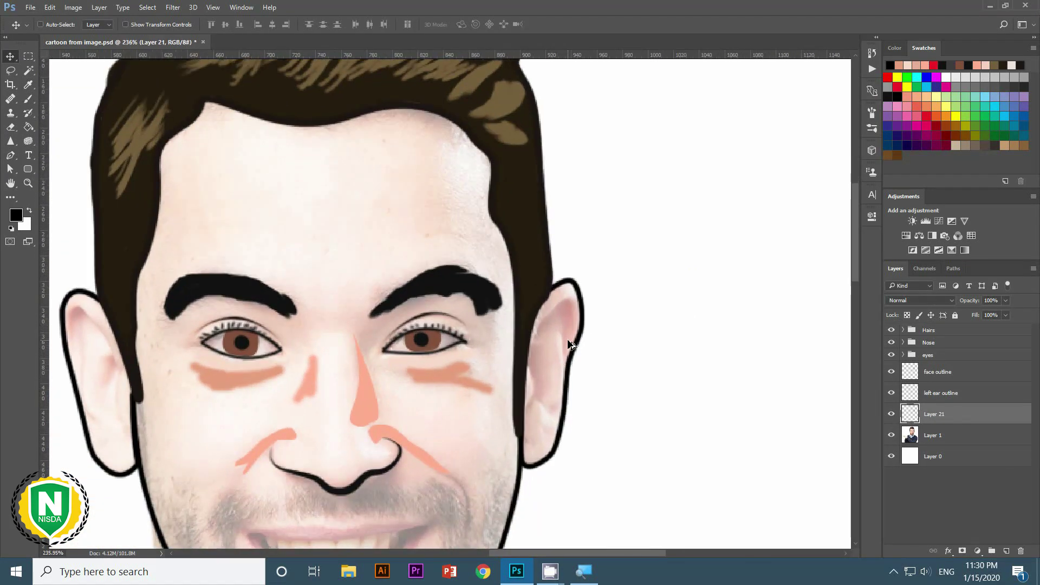
Rename the new ear layer to 'right ear outline'.
double_click(934, 415)
text(outline)
key(Return)
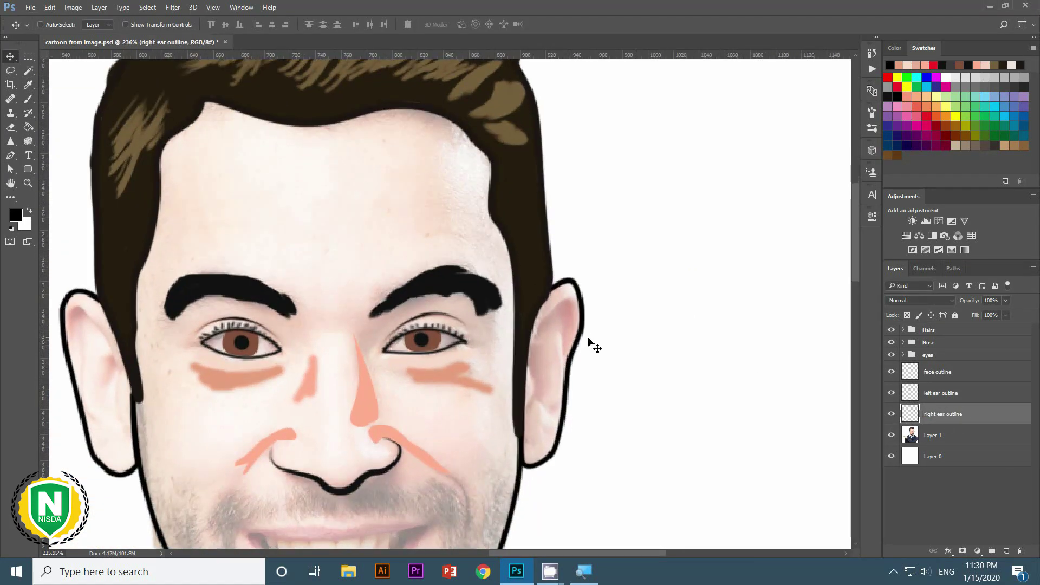
scroll(588, 341, up, 1)
Set the Layer 1 photo to 68% opacity and add a new layer for inner-ear lines.
click(933, 435)
key(6)
key(8)
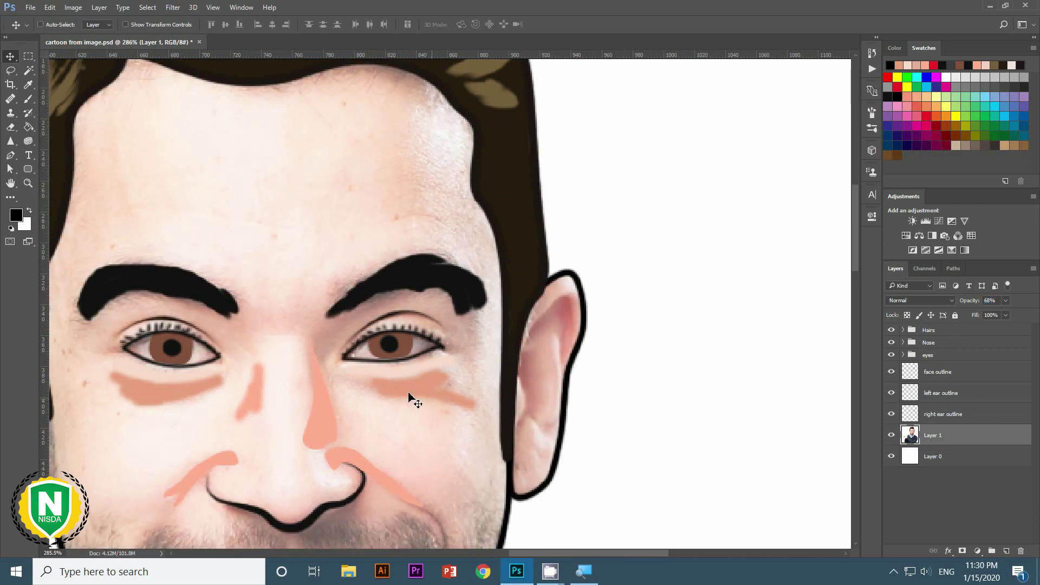
key(p)
key(ctrl+shift+alt+n)
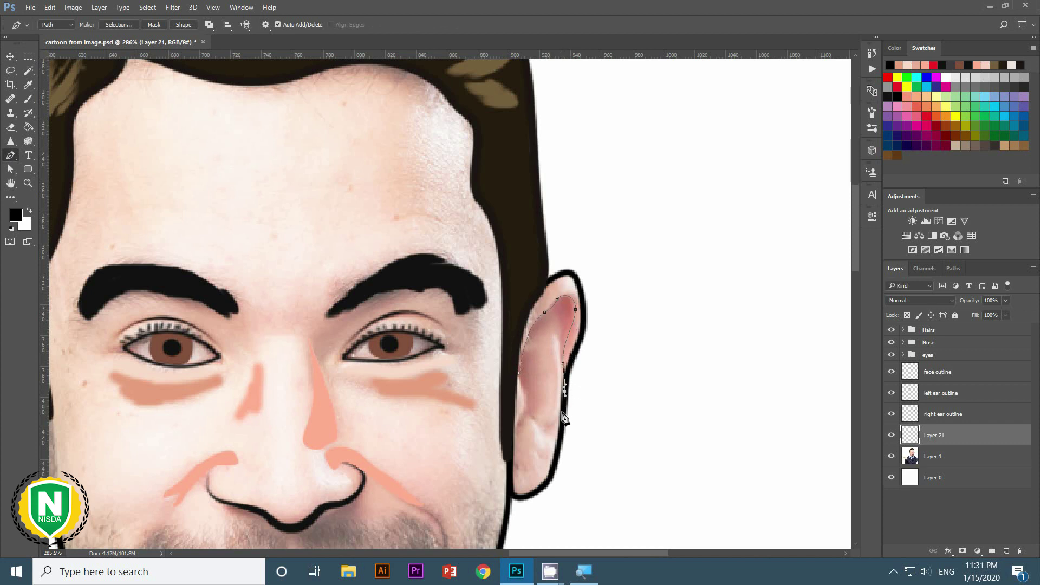
Stroke the first inner-ear curve with a thin black line.
right_click(573, 335)
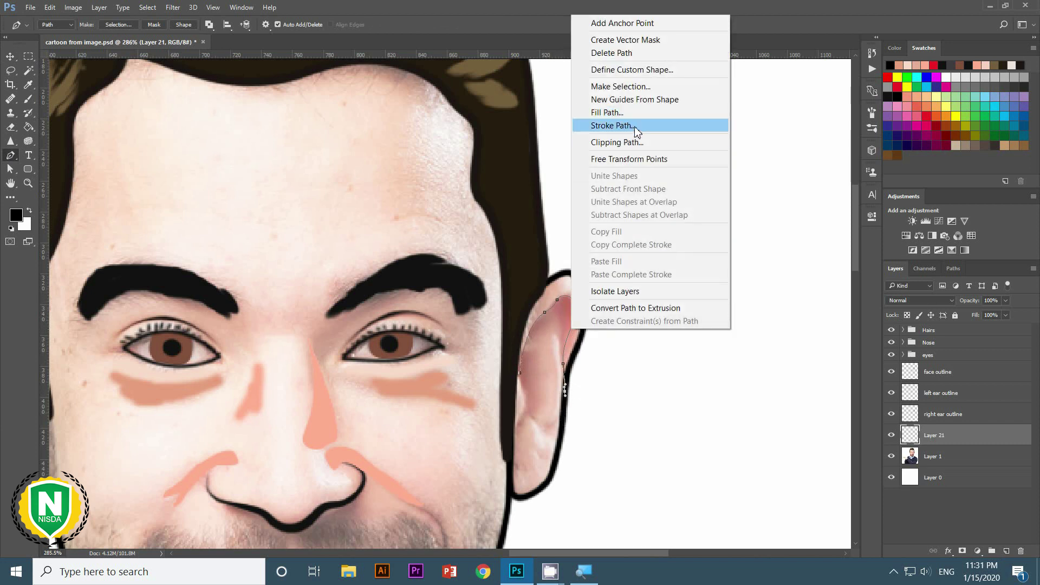
click(622, 123)
click(757, 173)
key(b)
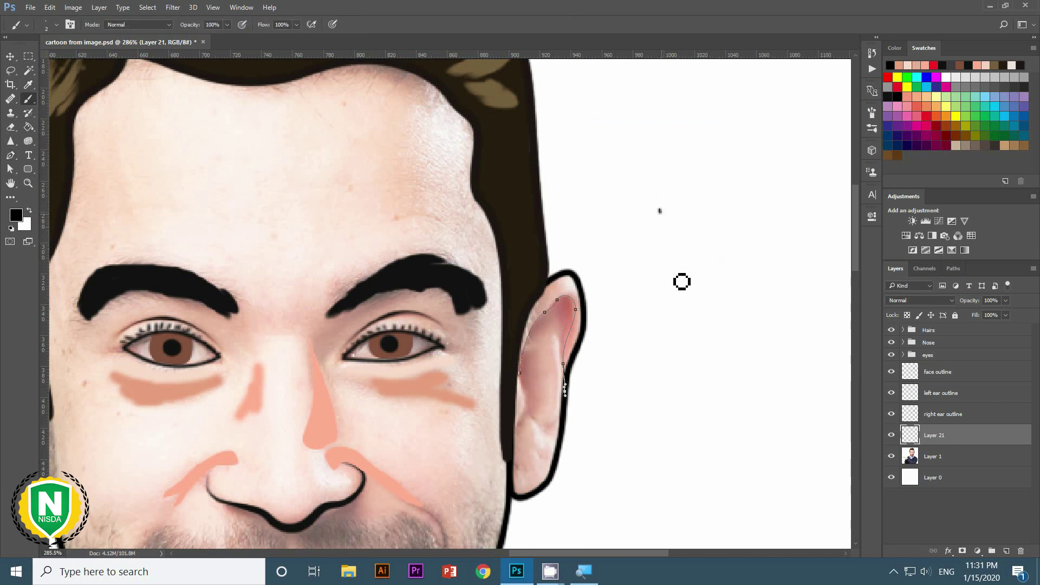
key(p)
right_click(566, 319)
click(622, 102)
click(756, 174)
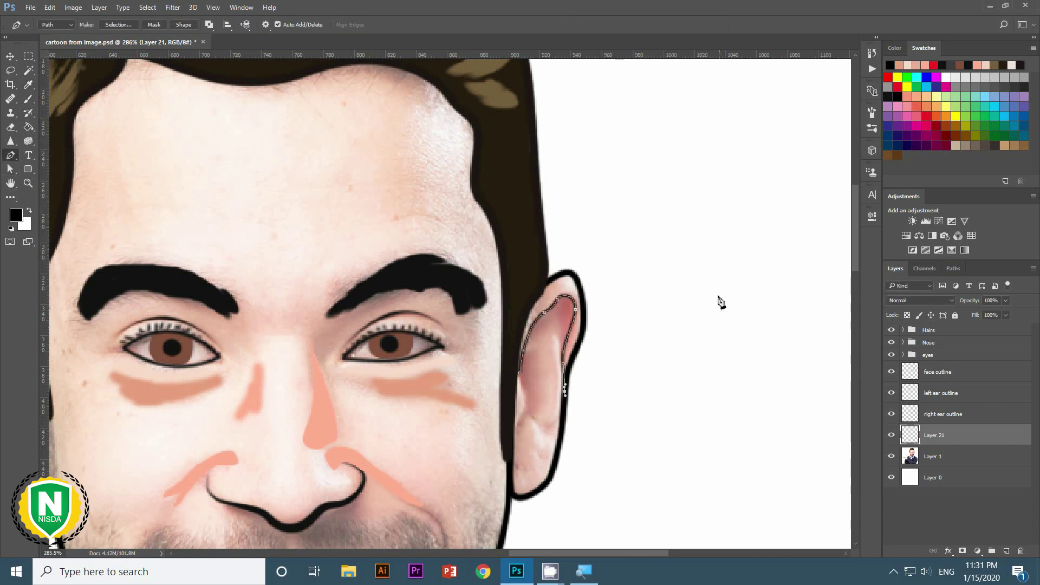
key(v)
Fit the whole head in view and stroke another inner line along the ear edge.
key(ctrl+0)
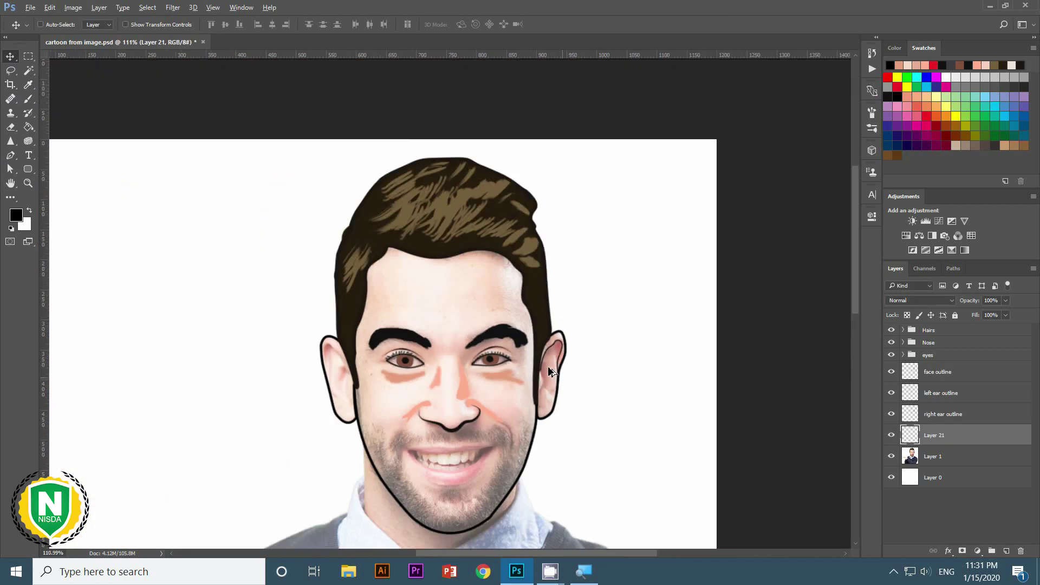
scroll(548, 366, up, 5)
scroll(561, 349, up, 1)
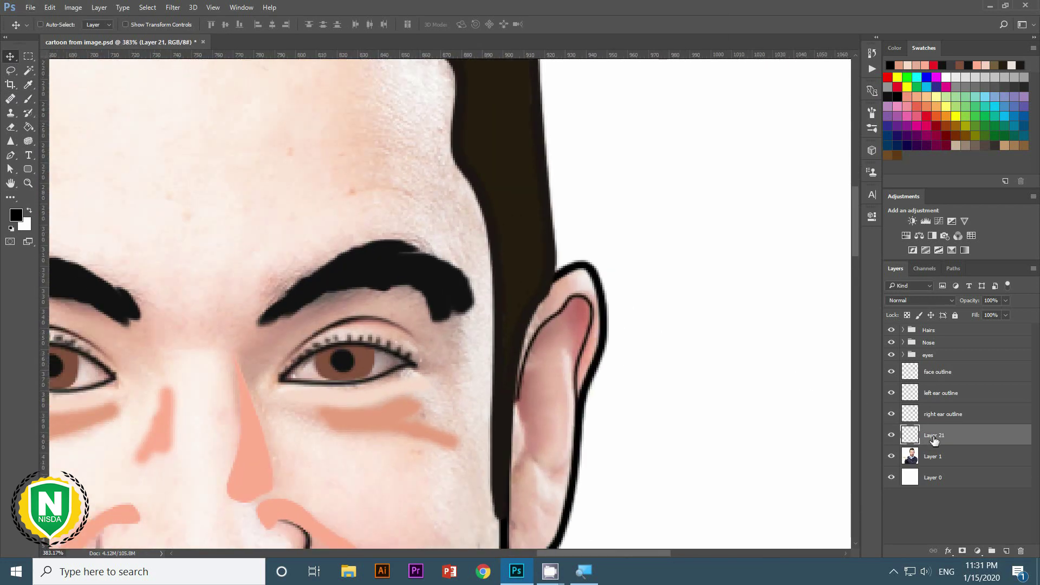
key(p)
click(514, 403)
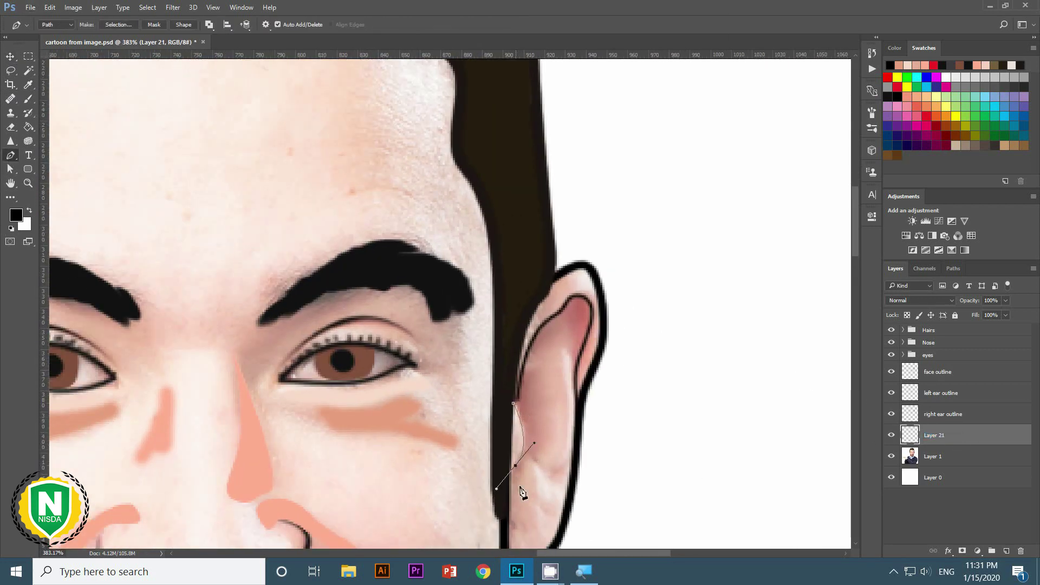
right_click(521, 456)
click(578, 244)
click(759, 172)
key(v)
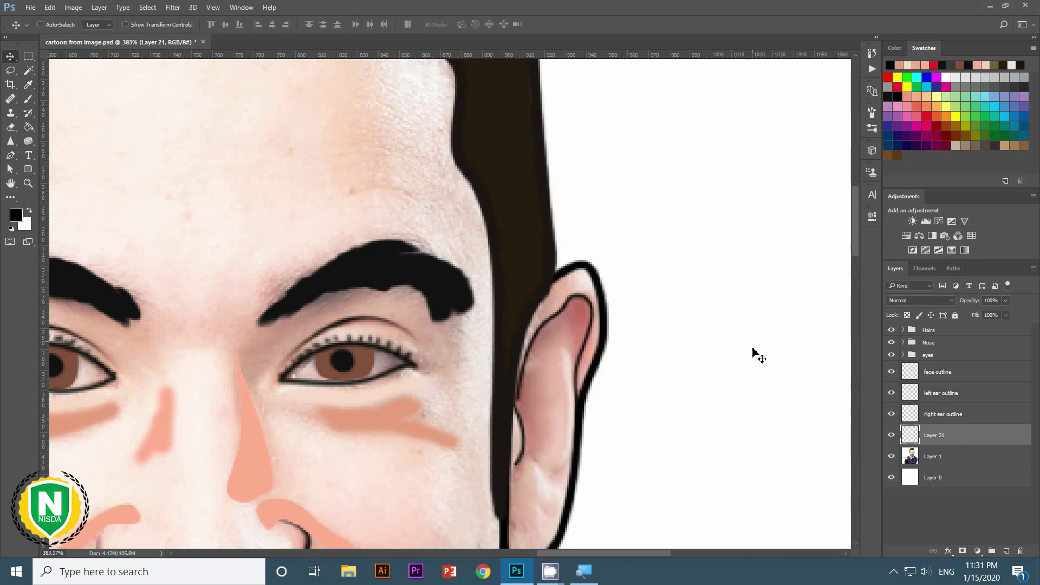
Draw and stroke a black curve along the ear's lower inner fold.
scroll(563, 490, down, 1)
scroll(557, 504, down, 3)
scroll(557, 504, up, 3)
key(p)
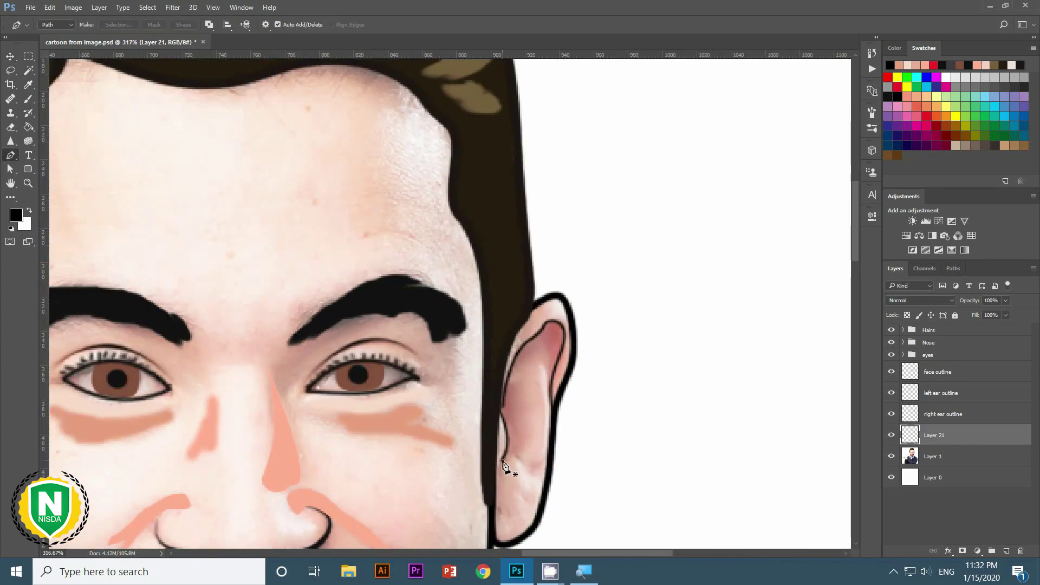
click(510, 451)
drag(531, 474, 529, 486)
right_click(520, 470)
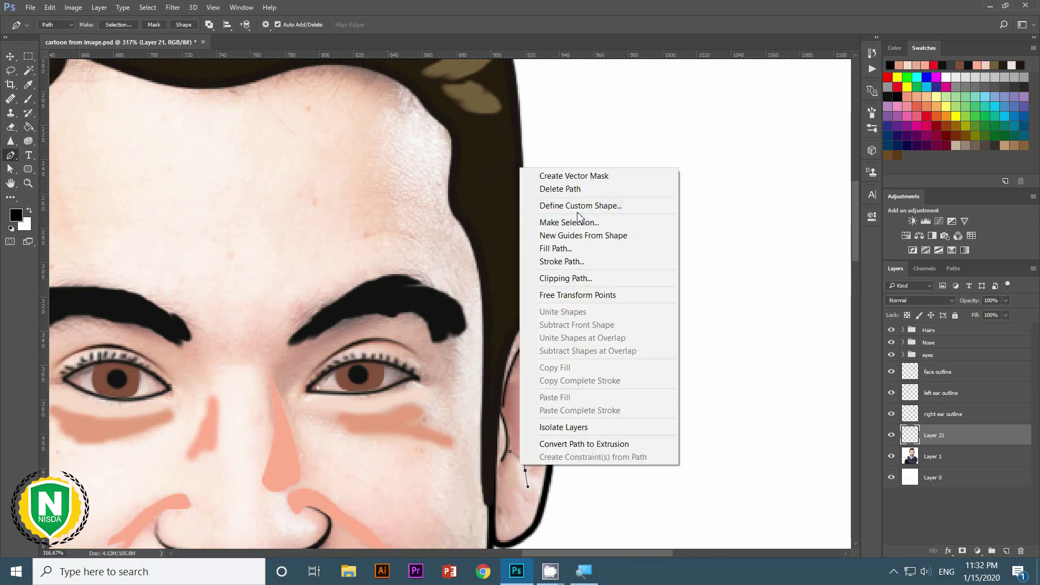
click(575, 261)
click(757, 172)
key(v)
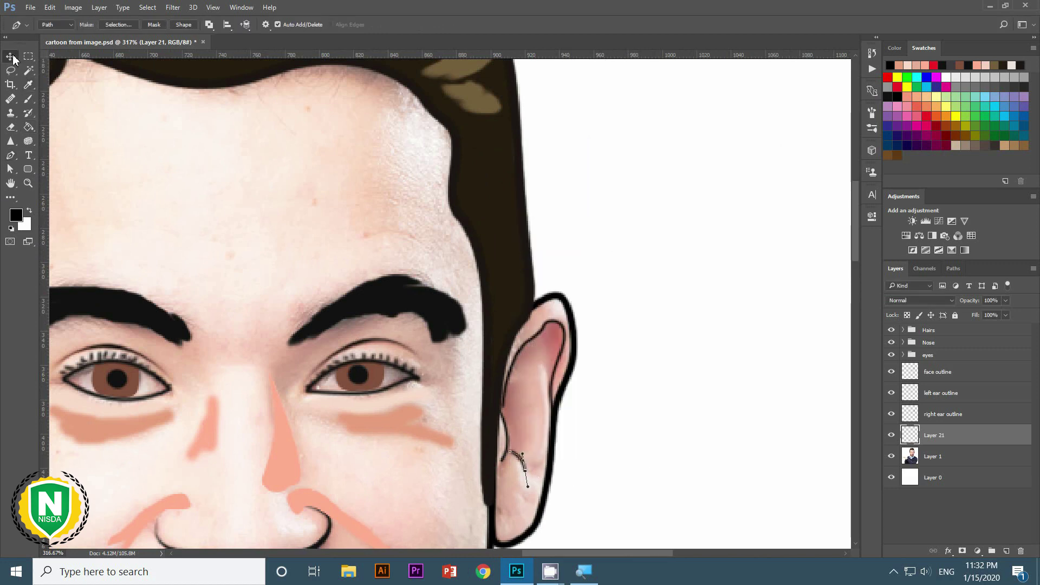
Draw and stroke a further curved fold line inside the ear.
scroll(601, 477, up, 1)
scroll(602, 477, up, 1)
key(p)
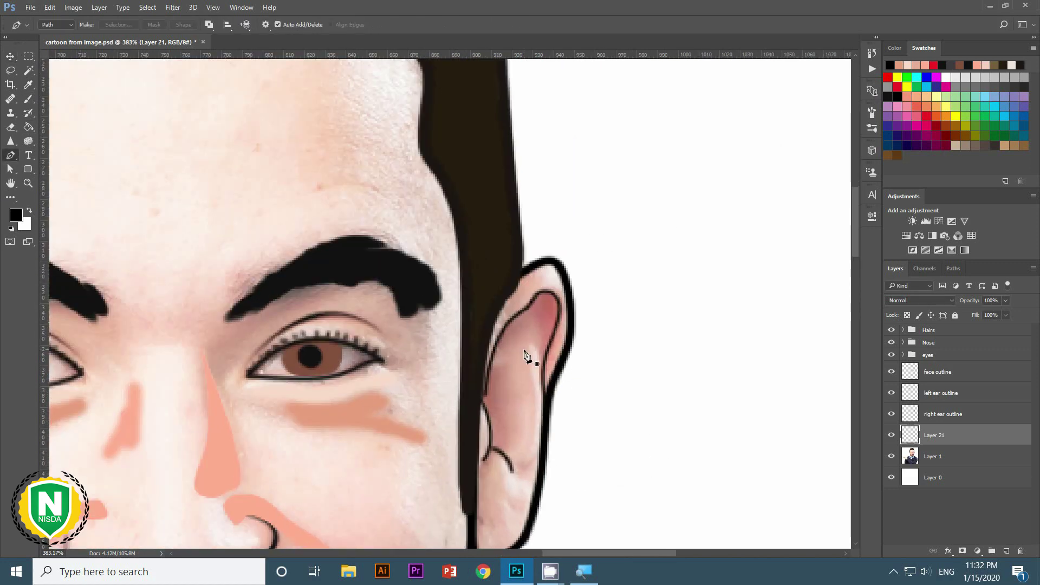
click(526, 348)
drag(526, 471, 500, 497)
right_click(533, 456)
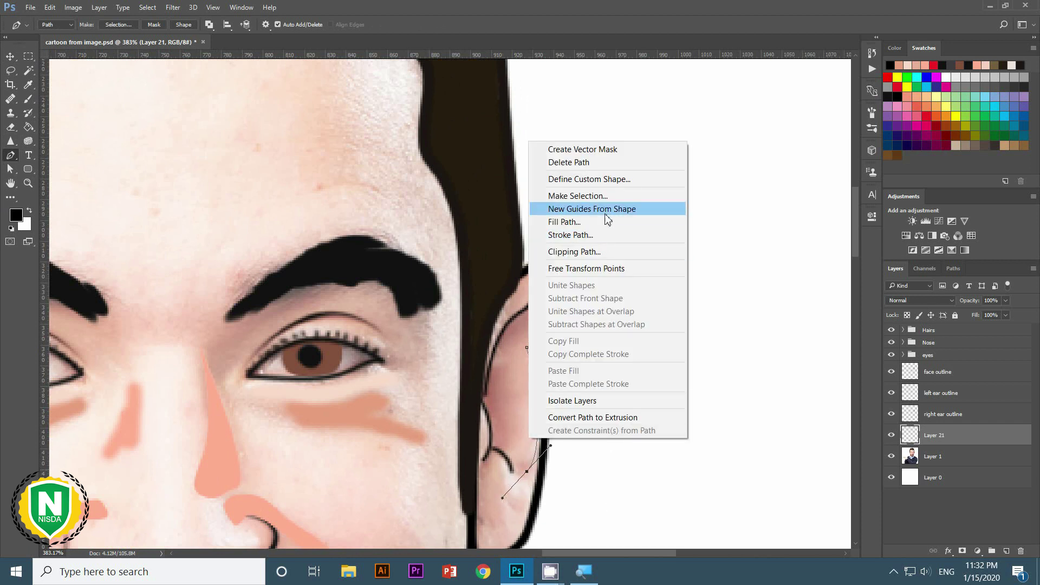
click(596, 236)
click(753, 175)
Select the brush and re-stroke the inner-ear path in black.
key(b)
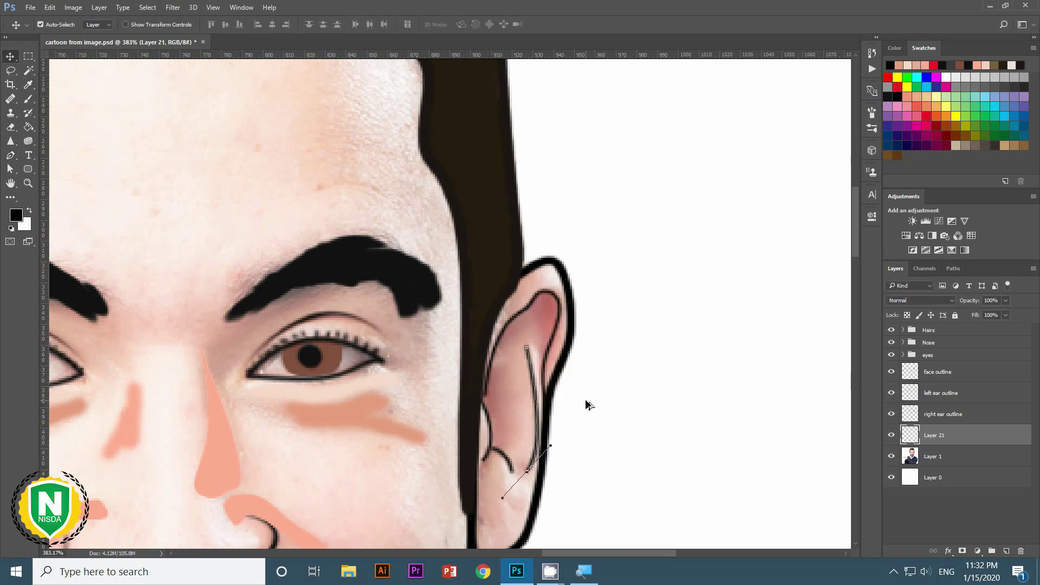
click(30, 102)
right_click(531, 415)
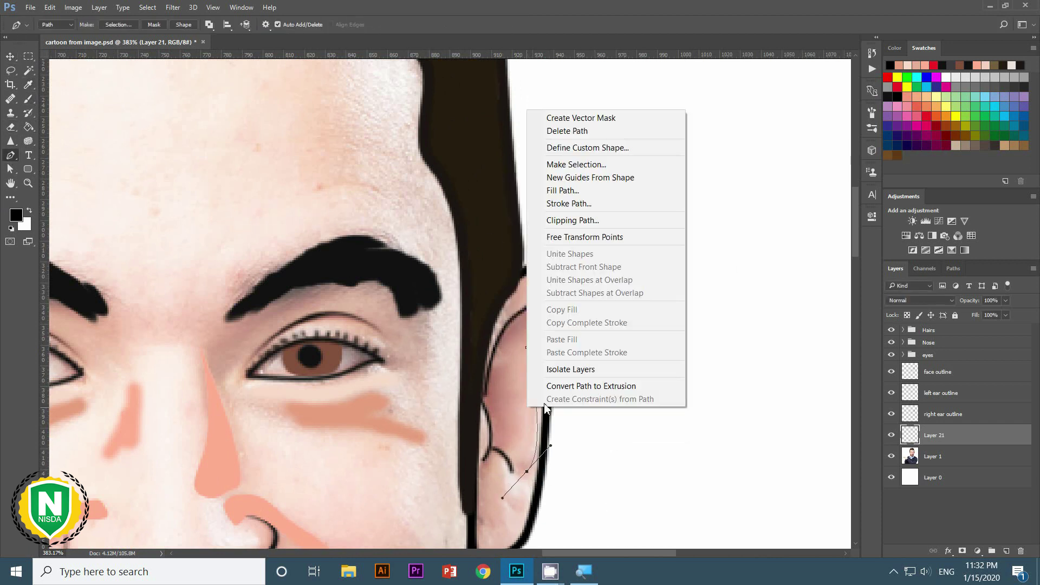
click(588, 201)
click(754, 172)
Rename the previous ear layer to 'right ear inner outline'.
key(v)
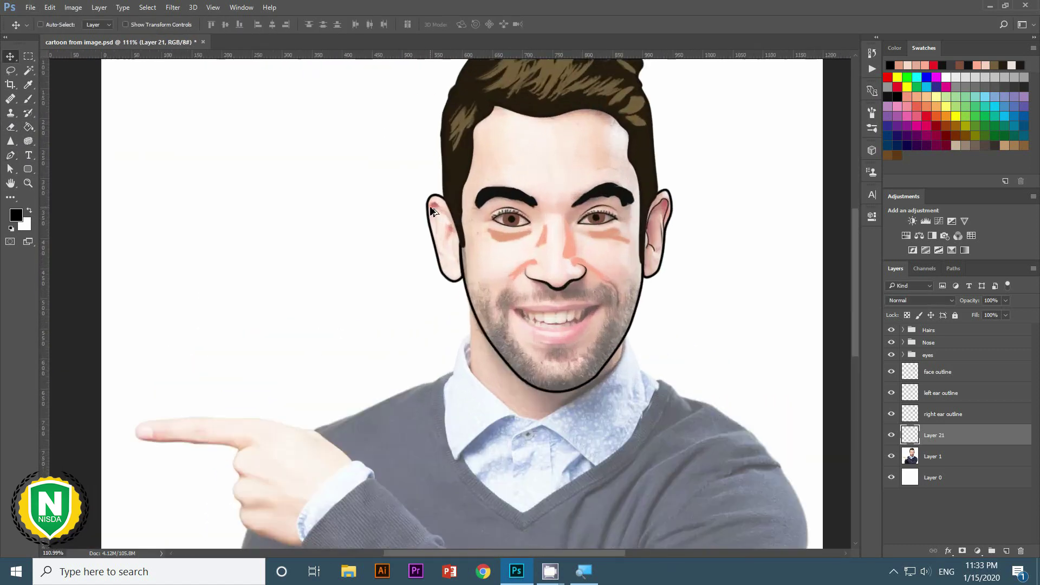
double_click(934, 435)
text(right ear inner outline)
key(Return)
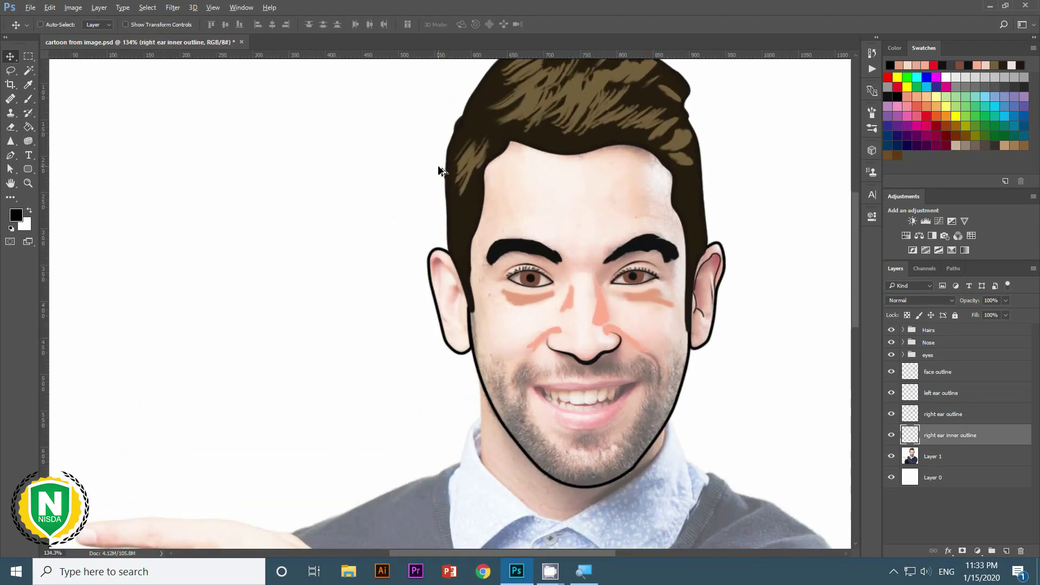
On a new layer, stroke a black curve down the upper inner ear.
scroll(443, 135, up, 5)
click(1007, 551)
scroll(425, 282, up, 1)
key(p)
right_click(158, 159)
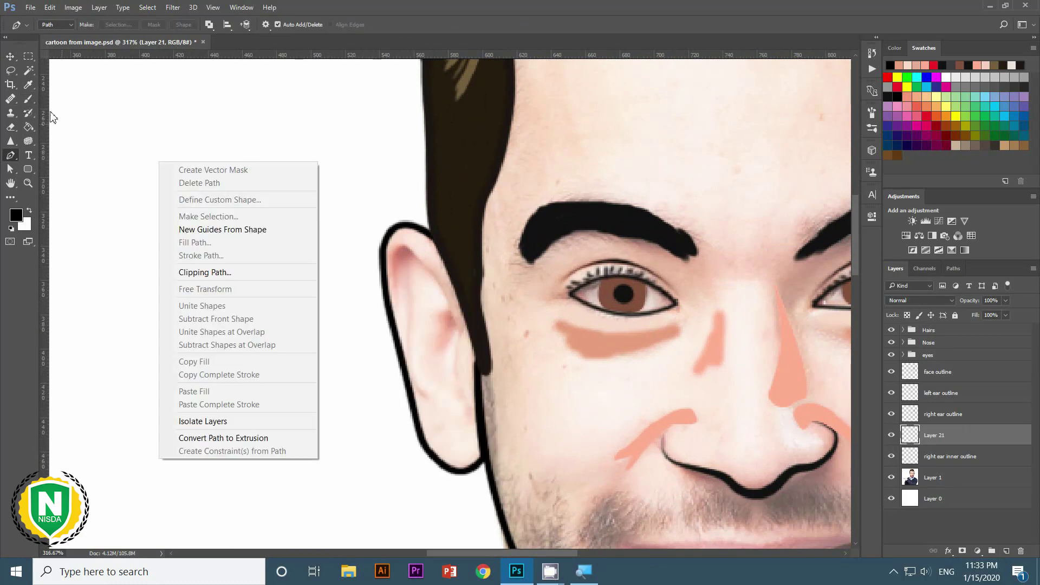
key(Escape)
drag(410, 251, 388, 221)
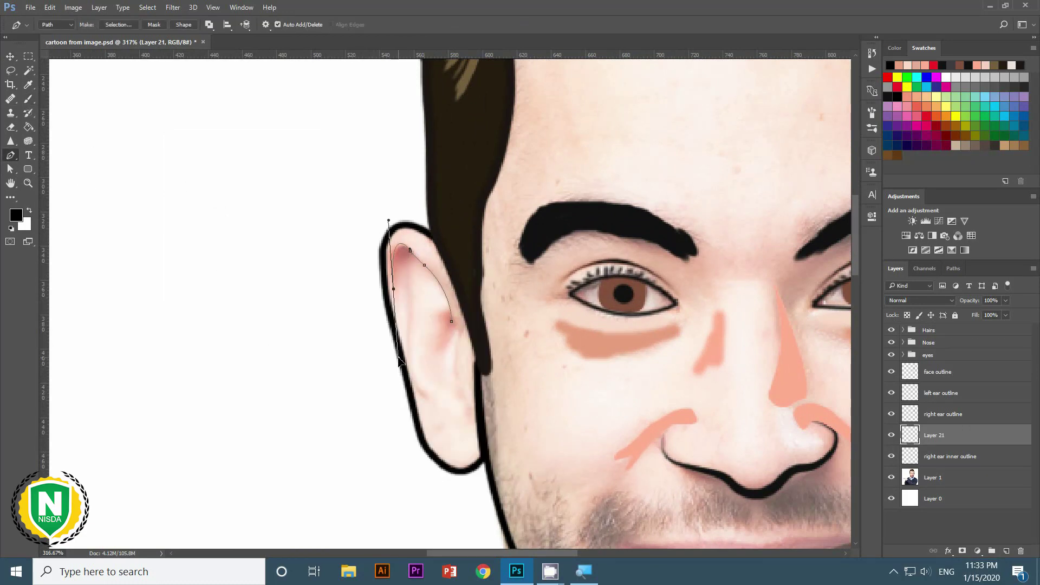
click(393, 289)
right_click(396, 337)
click(444, 374)
key(Return)
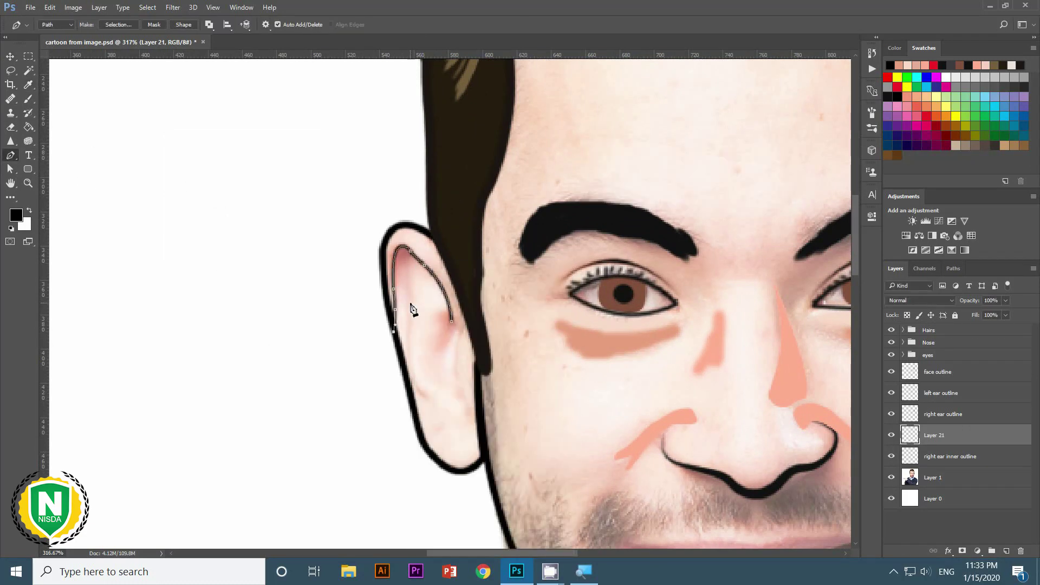
key(v)
Stroke a second black inner-ear curve following the ear's fold.
scroll(483, 386, down, 2)
scroll(484, 386, up, 1)
key(p)
click(455, 391)
drag(438, 321, 448, 236)
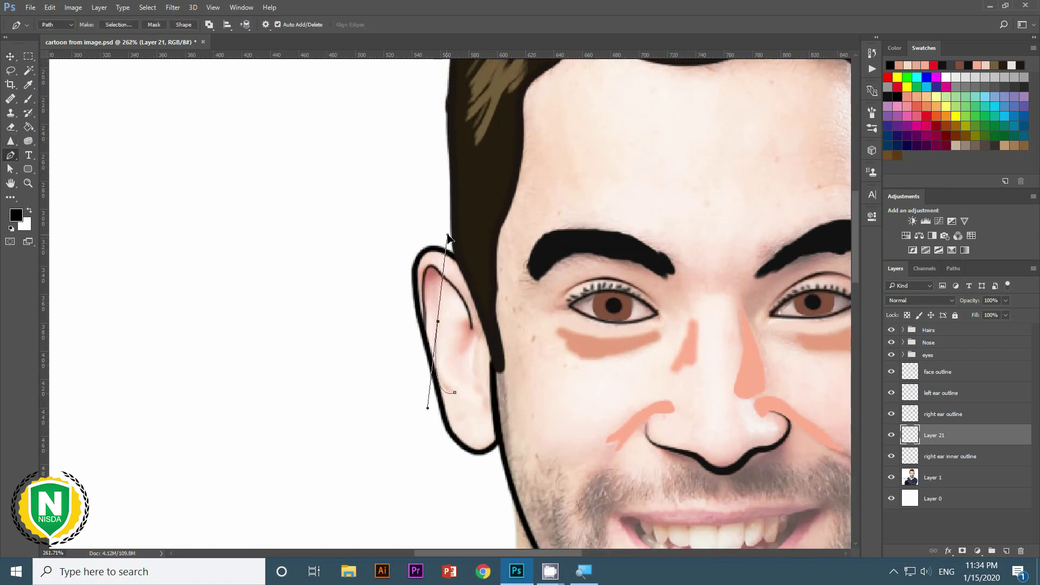
drag(443, 282, 442, 286)
right_click(440, 342)
click(477, 130)
click(720, 198)
Stroke a short black curve at the lower inner ear and clear its path.
scroll(539, 390, down, 2)
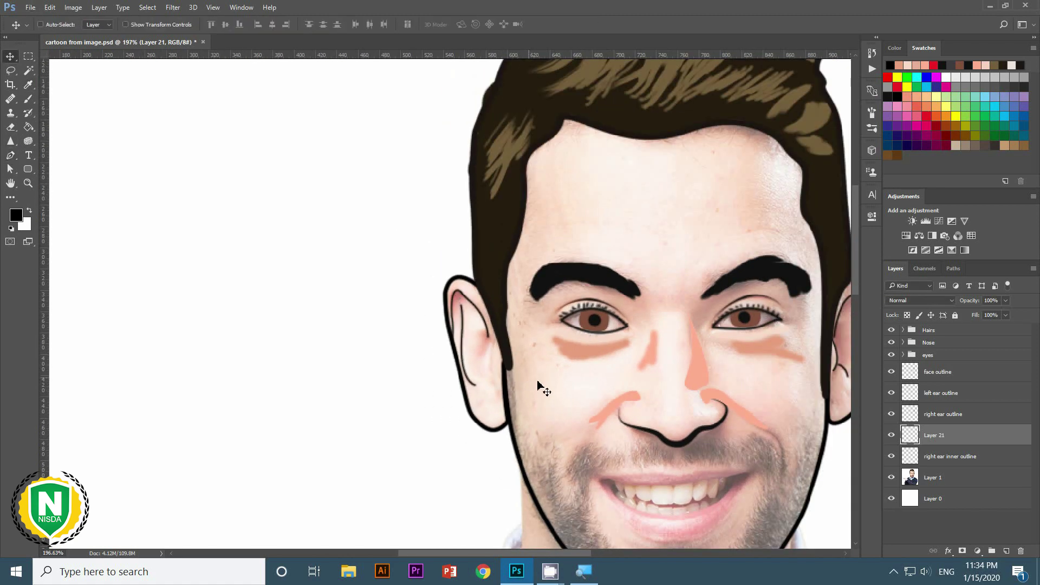
scroll(576, 353, down, 1)
scroll(509, 418, up, 2)
drag(510, 419, 485, 379)
right_click(486, 371)
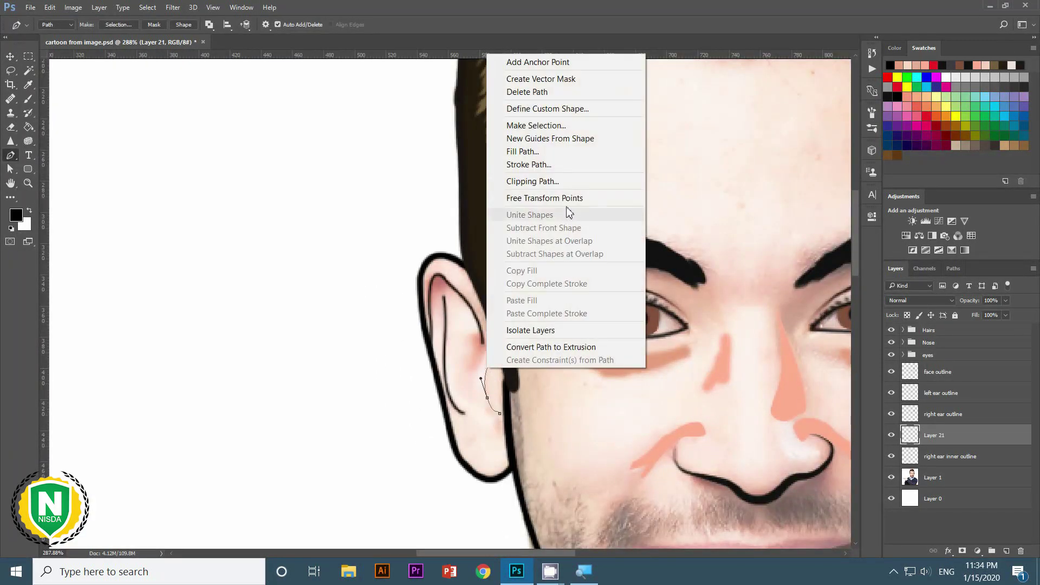
click(515, 179)
key(v)
Add one more short black curve inside the ear and clear its path.
scroll(464, 377, down, 2)
scroll(450, 304, up, 1)
scroll(449, 303, up, 1)
key(p)
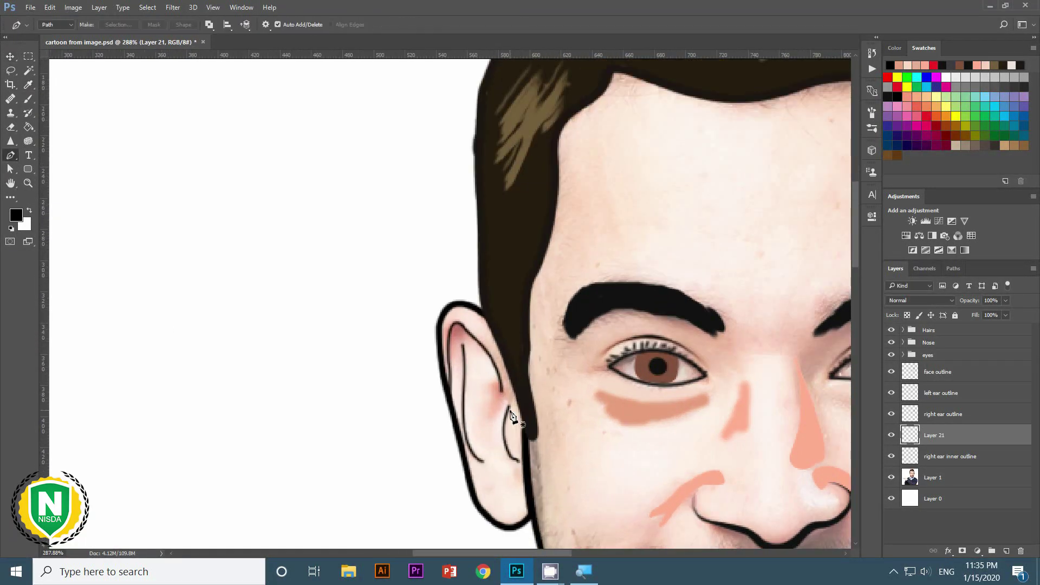
click(501, 383)
right_click(512, 401)
click(571, 197)
key(v)
scroll(558, 417, down, 2)
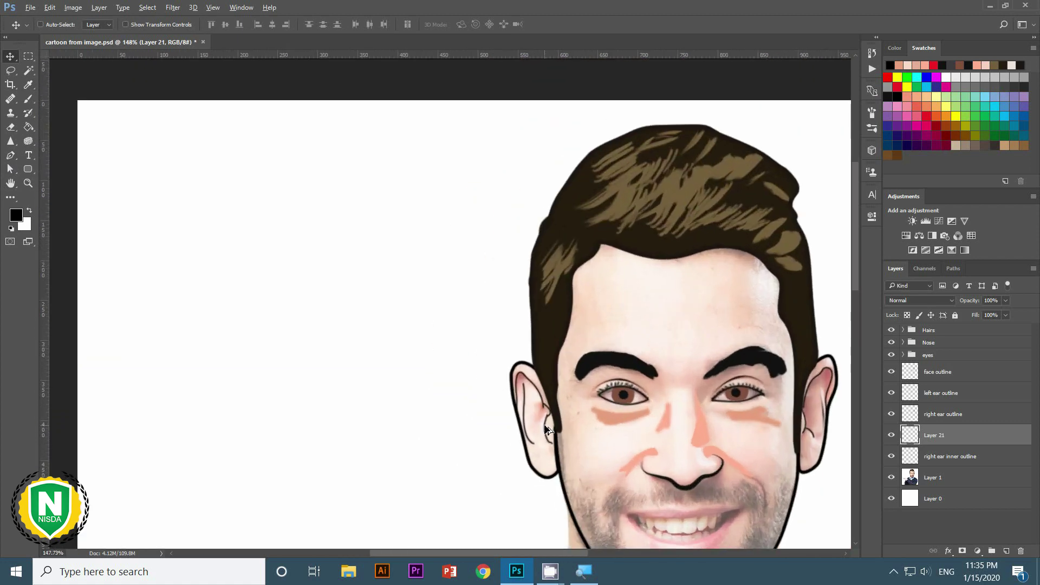
scroll(558, 417, down, 2)
Trace around the lower lip to the right corner and stroke a thick black lip outline.
click(891, 477)
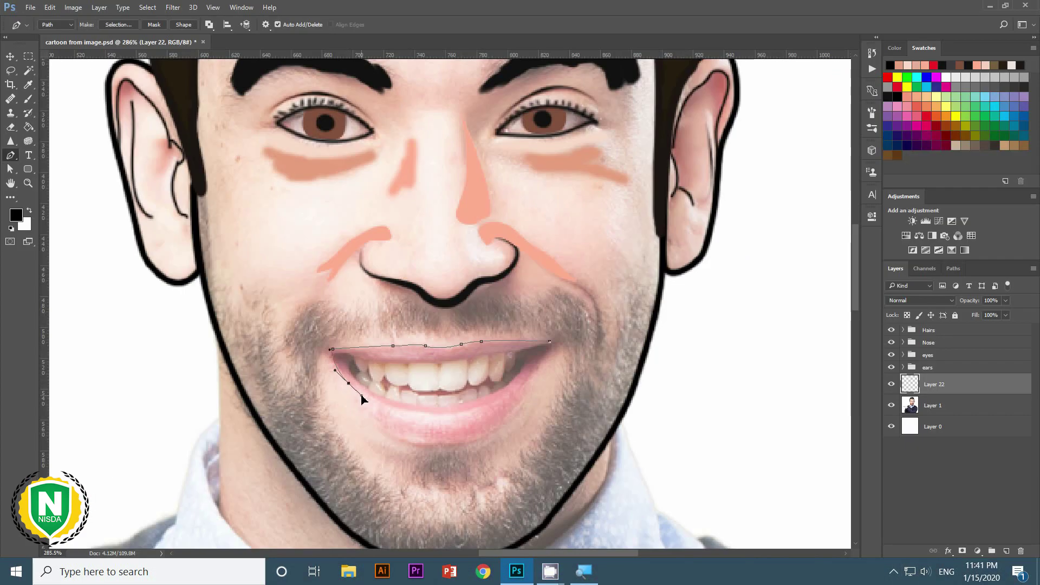
key(ctrl+z)
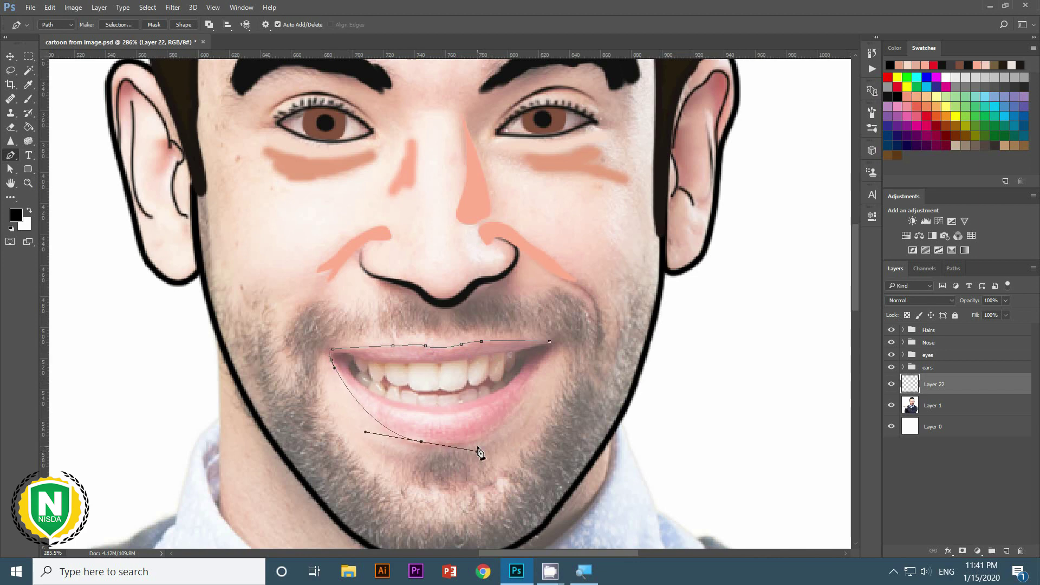
scroll(349, 367, up, 4)
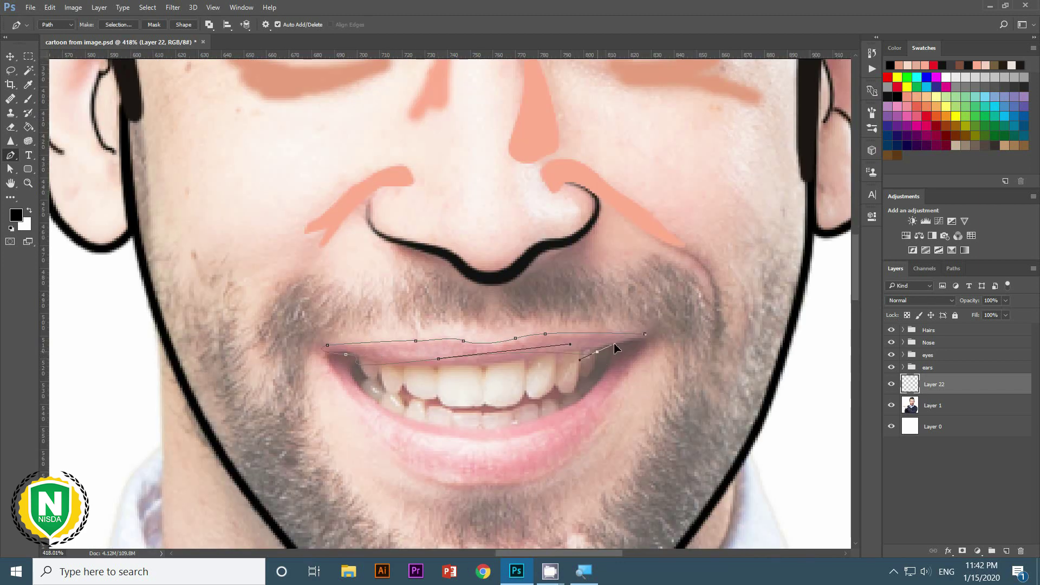
drag(412, 467, 450, 479)
drag(561, 462, 607, 428)
drag(645, 334, 626, 360)
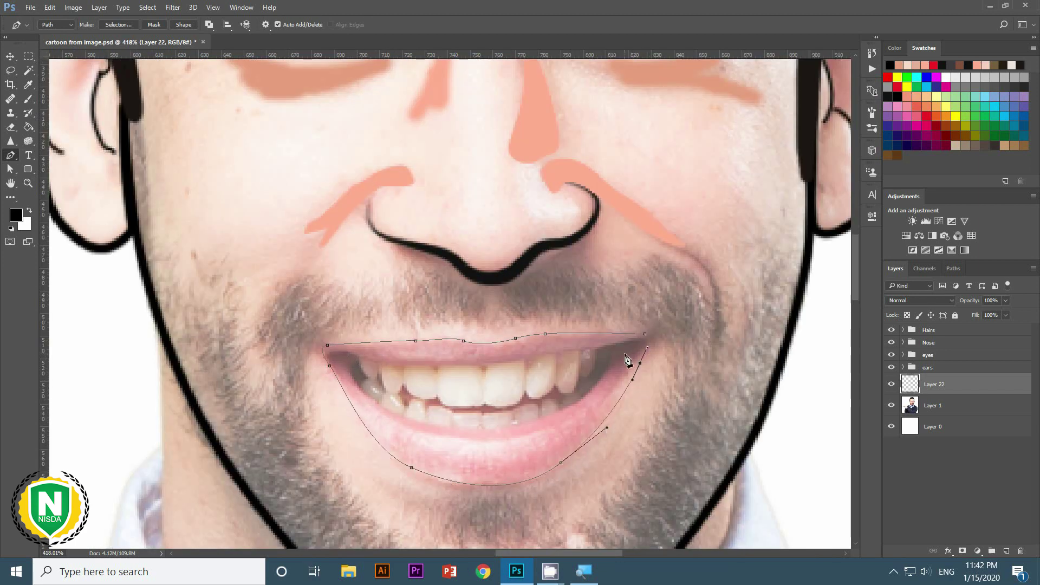
right_click(516, 391)
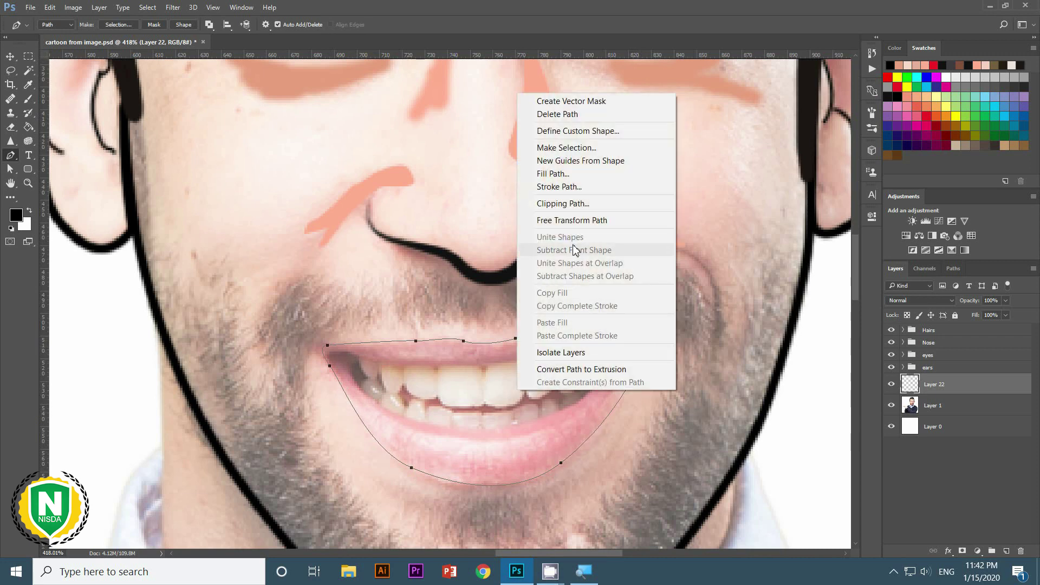
click(538, 183)
key(Return)
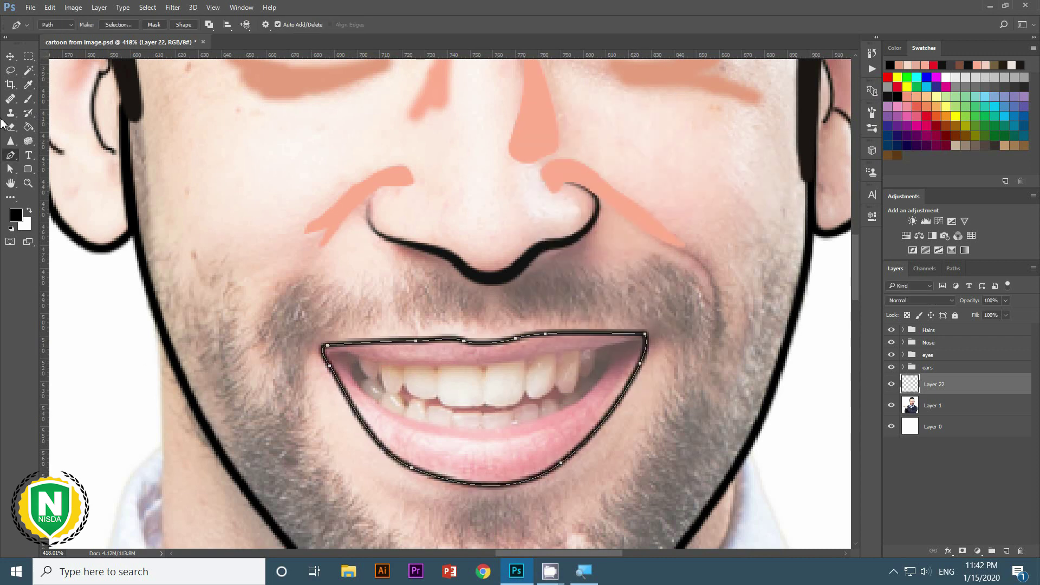
key(ctrl+shift+alt+n)
Trace the inner edge of both lips around the teeth and convert that path into a selection.
drag(526, 482, 434, 448)
click(247, 318)
drag(317, 362, 364, 373)
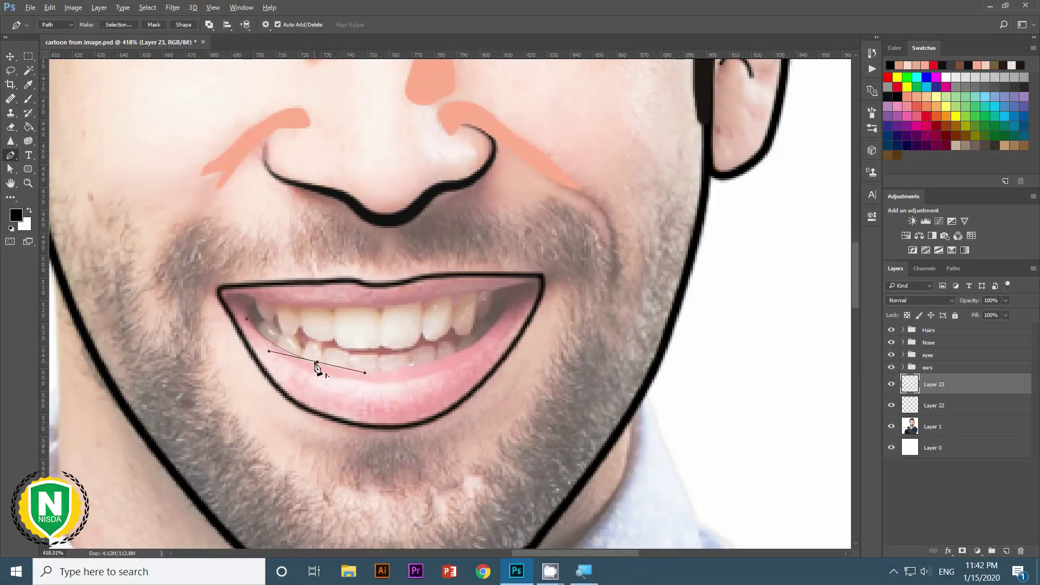
drag(458, 351, 467, 352)
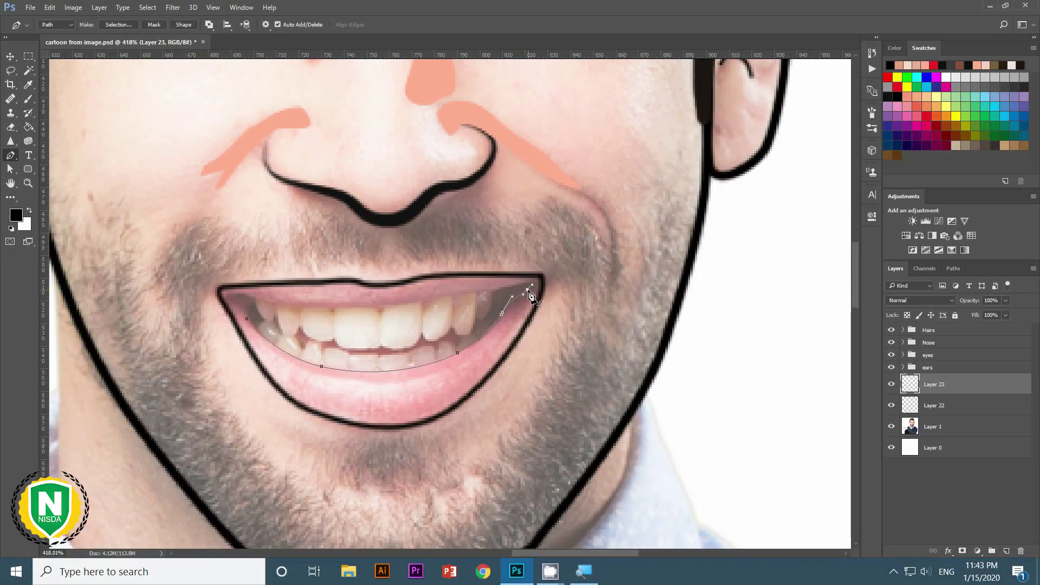
drag(489, 292, 437, 301)
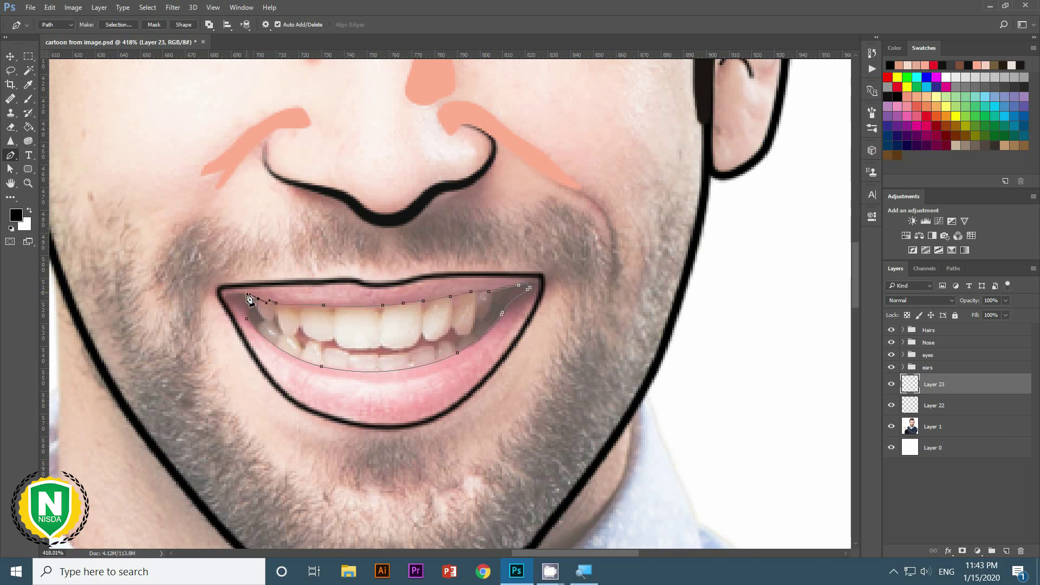
scroll(260, 337, up, 1)
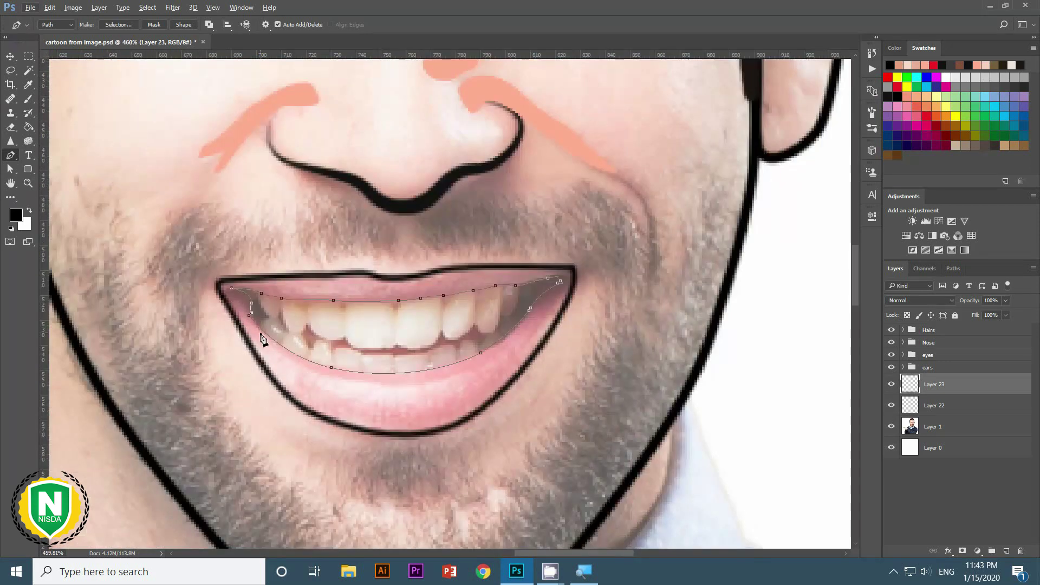
right_click(455, 325)
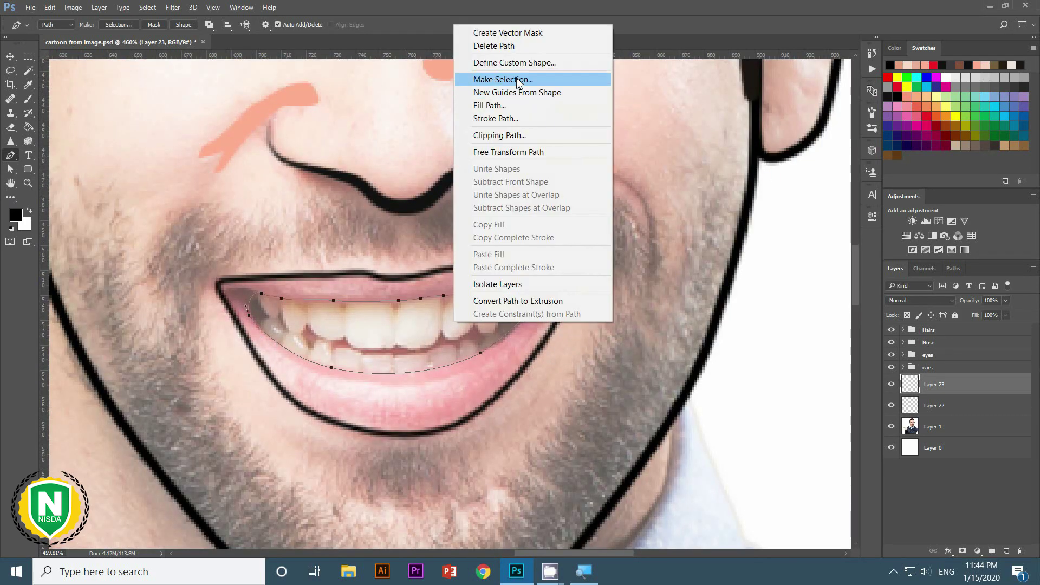
click(465, 76)
key(Return)
key(b)
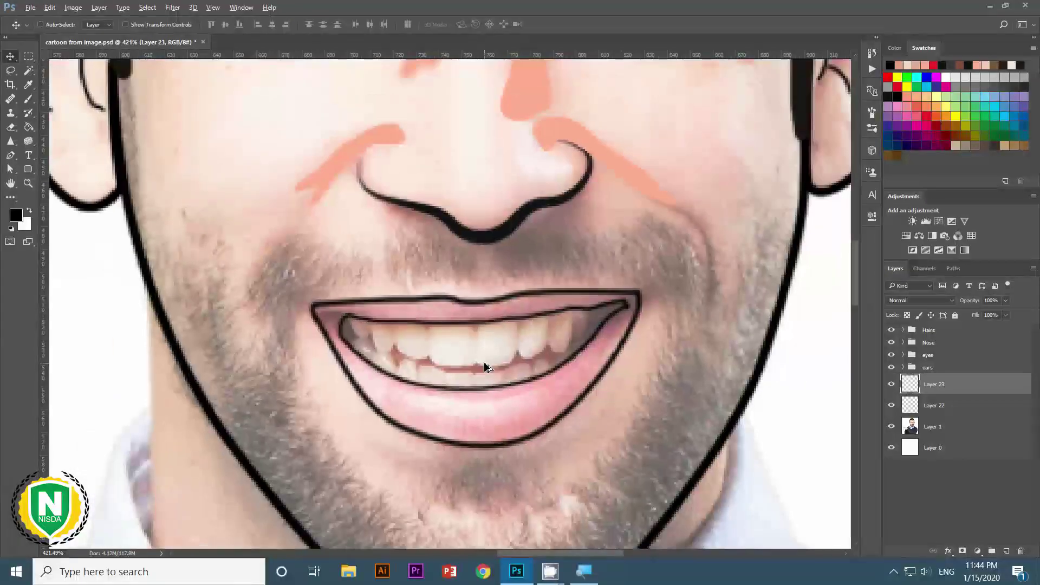
Pick a light beige paint colour and make the photo layer active.
key(ctrl+shift+alt+n)
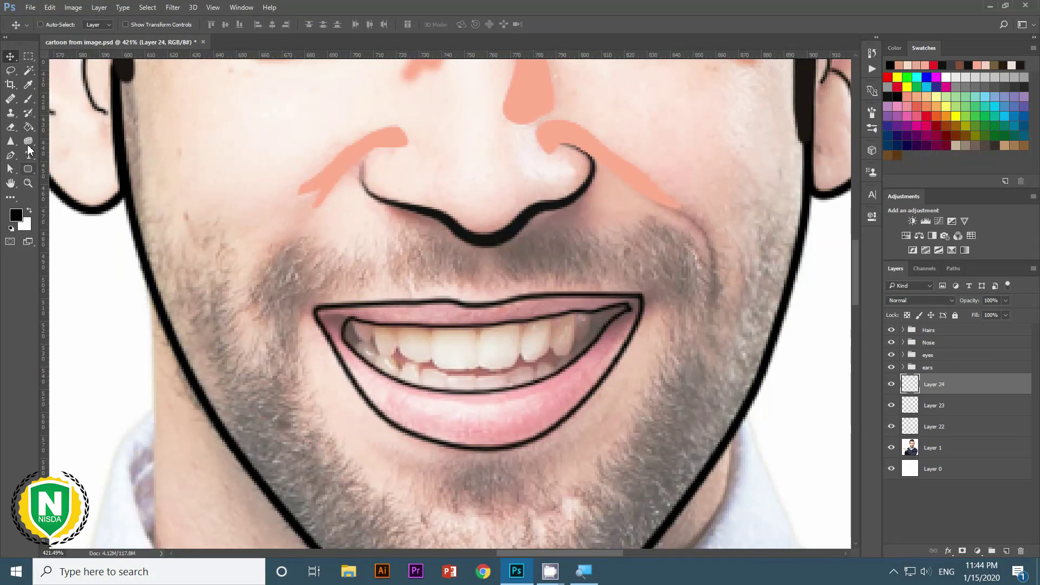
key(b)
alt+click(485, 336)
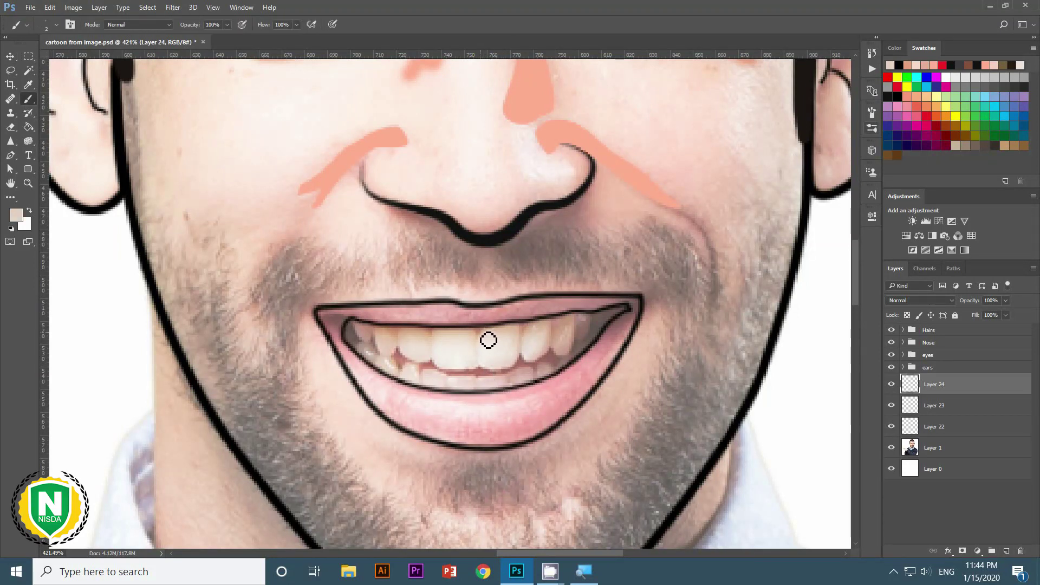
click(959, 444)
key(p)
On a new layer, trace the scalloped upper-teeth edge and convert it into a selection.
click(481, 367)
key(ctrl+shift+alt+n)
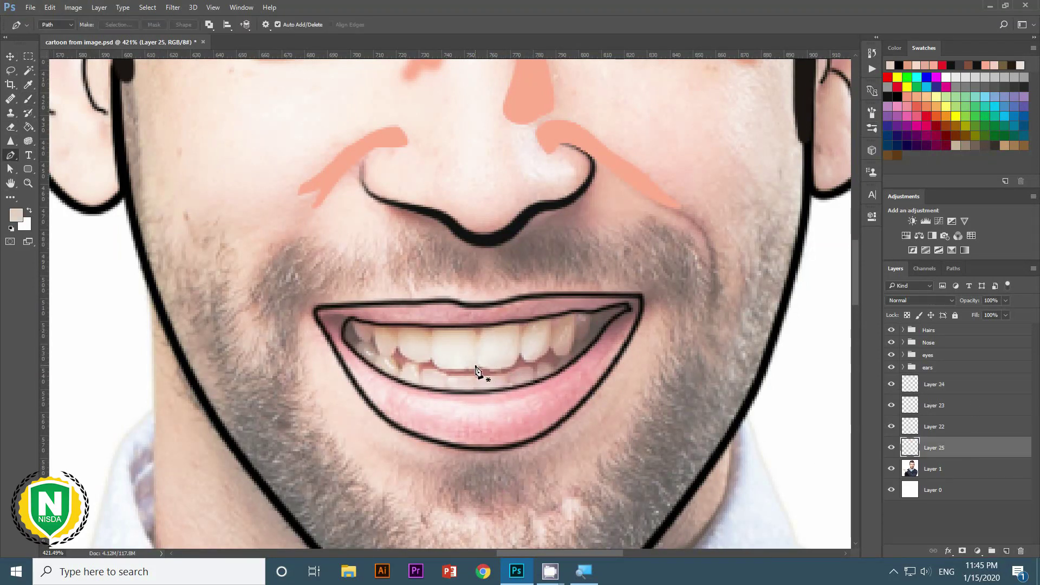
drag(519, 356, 533, 336)
scroll(571, 346, up, 2)
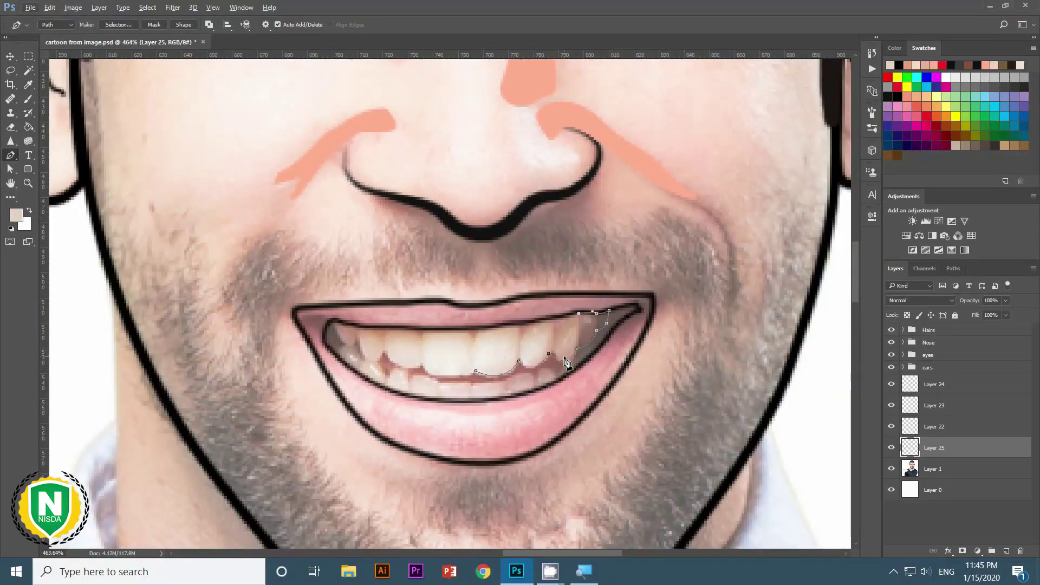
drag(524, 323, 498, 325)
drag(463, 328, 454, 331)
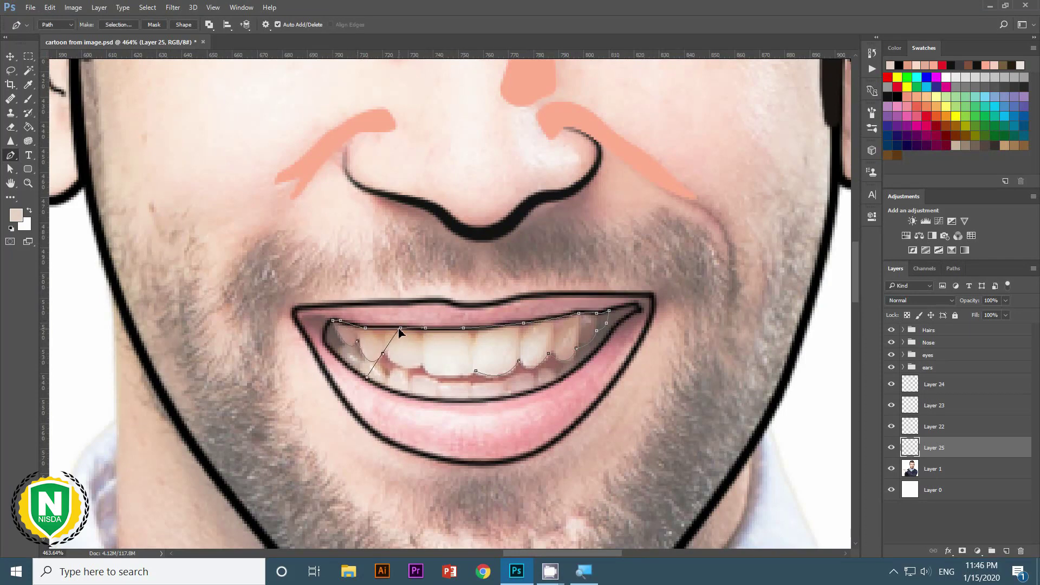
right_click(470, 369)
key(Escape)
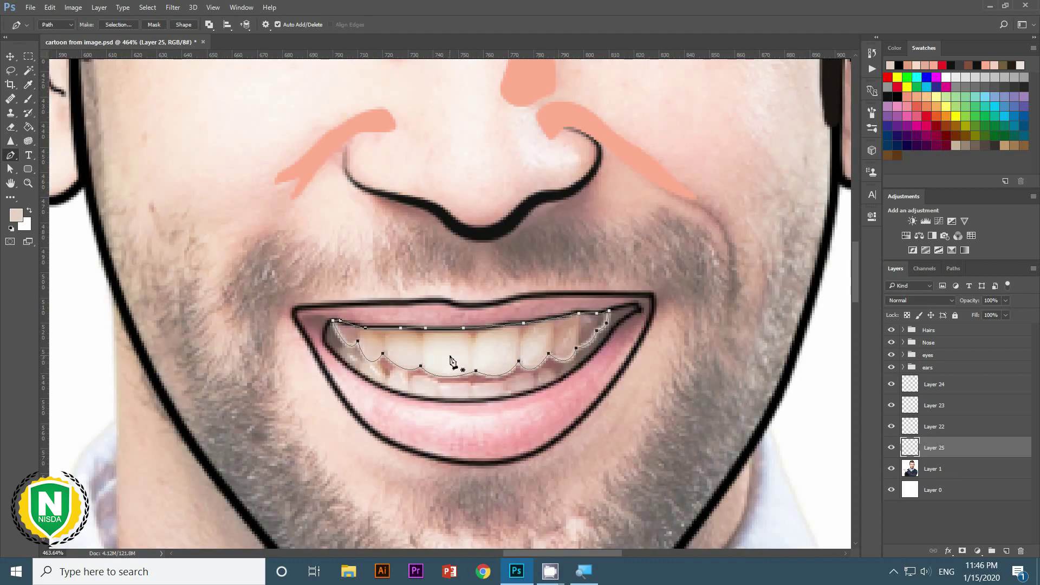
key(ctrl+Return)
key(v)
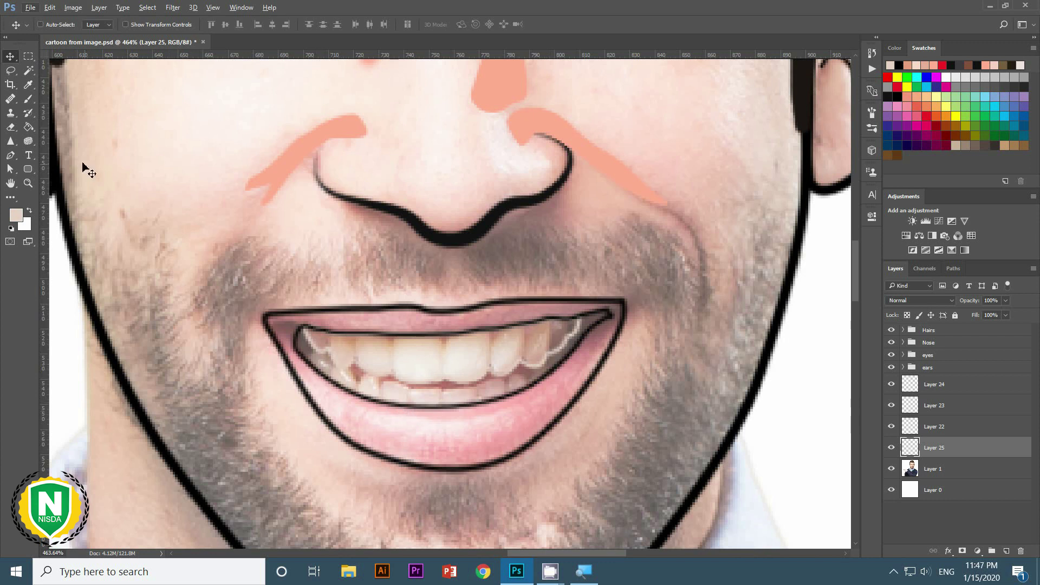
Create a fresh empty layer above the photo for the teeth line.
key(b)
click(1006, 551)
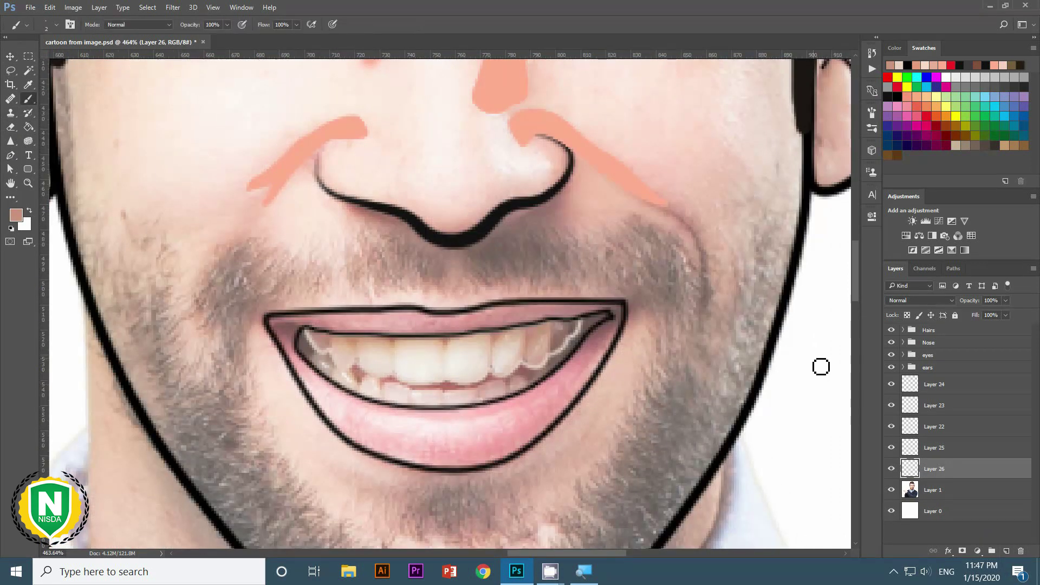
key(Delete)
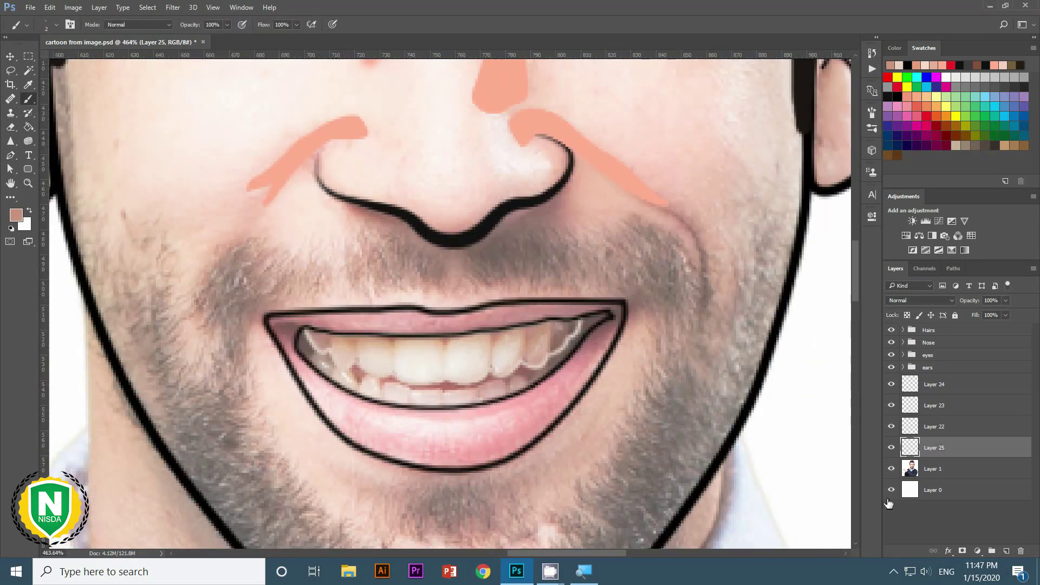
click(1006, 551)
key(p)
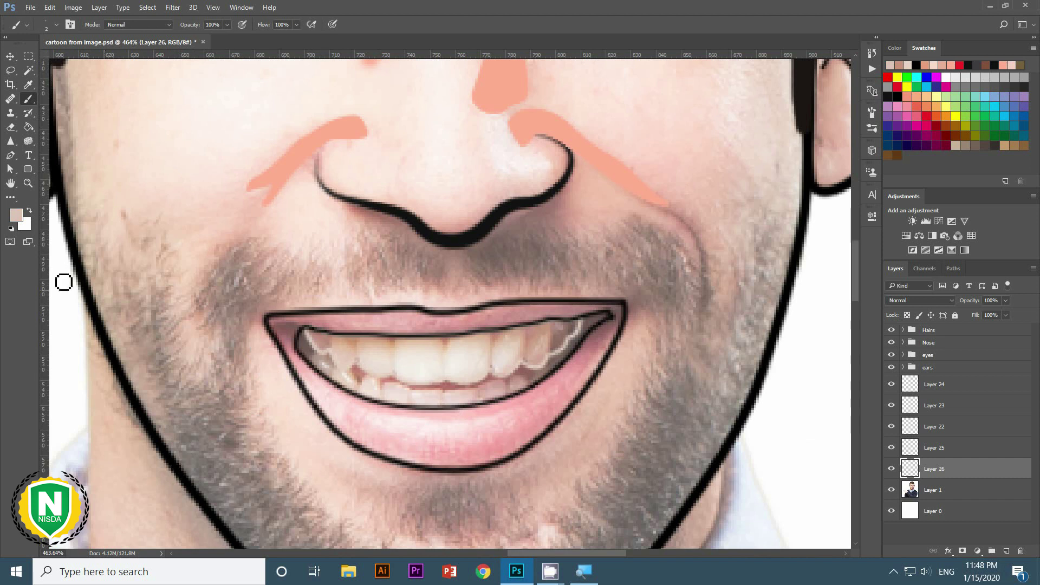
Trace the teeth edge with a Pen path and stroke it with the brush.
key(p)
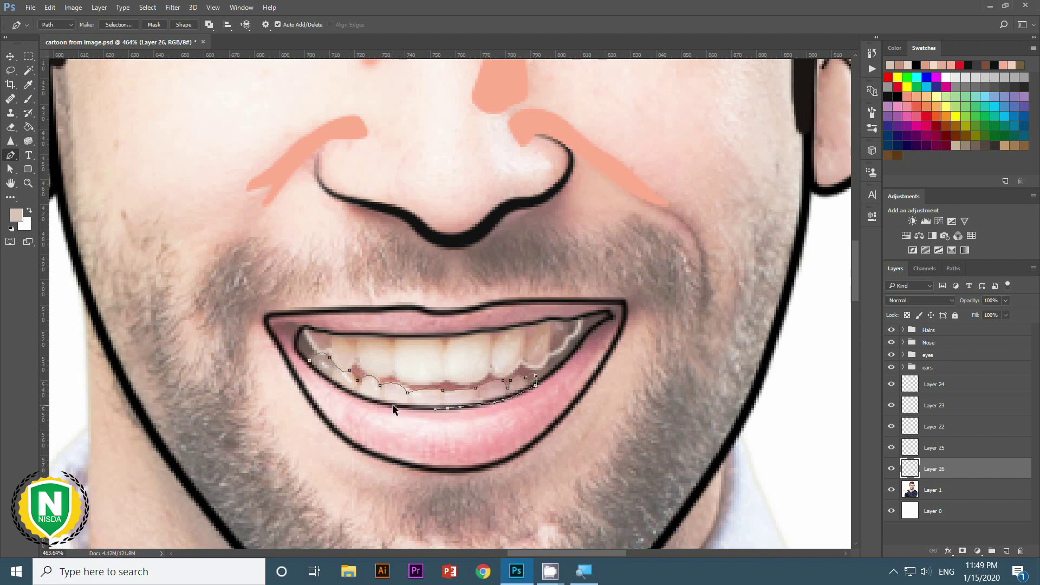
right_click(512, 427)
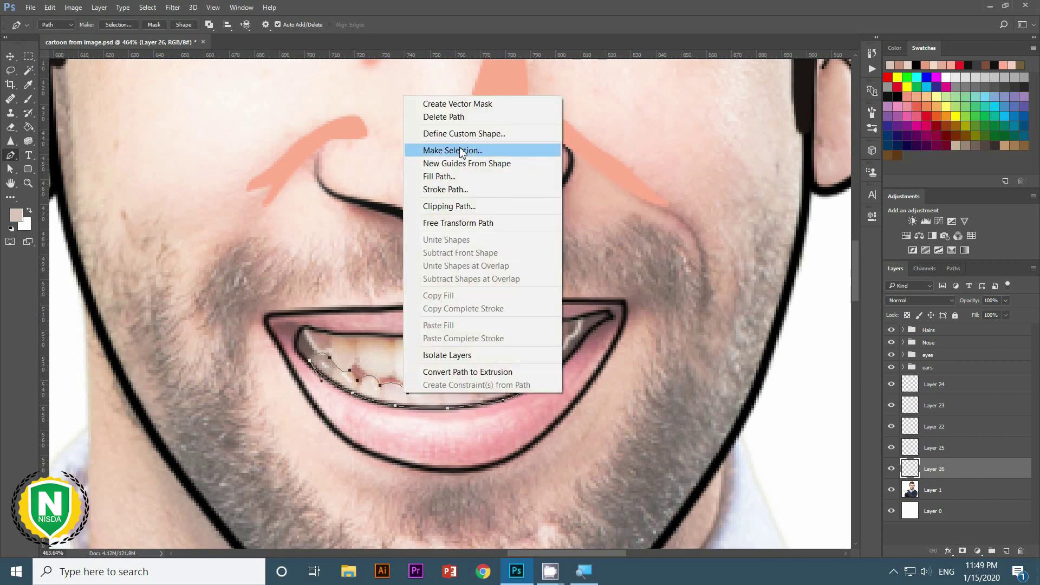
click(461, 188)
key(Return)
Hide the photo layer to check the line art, then find the mouth layers.
key(v)
click(892, 490)
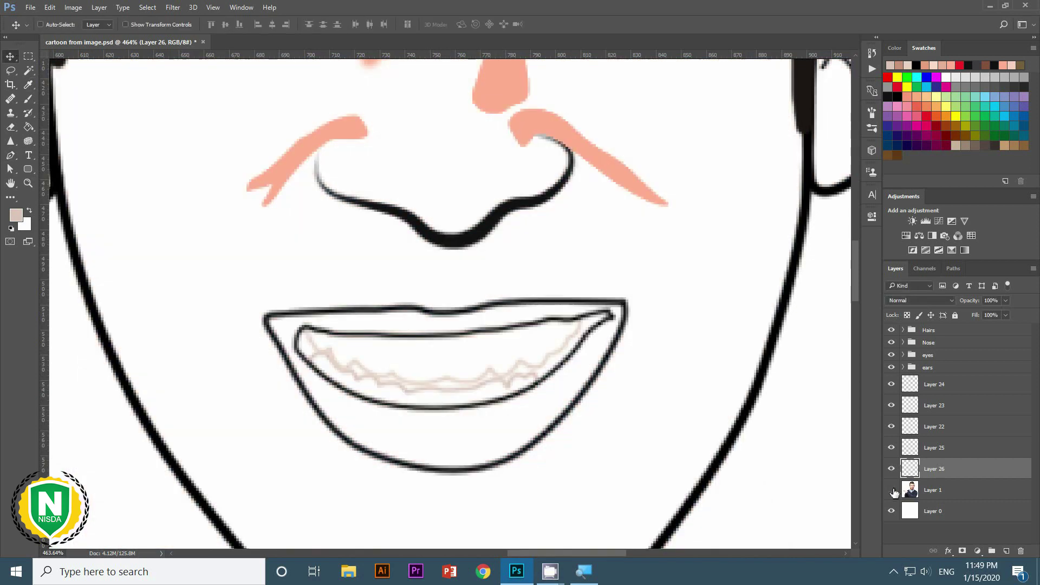
scroll(580, 392, down, 5)
scroll(534, 395, up, 1)
scroll(596, 411, down, 2)
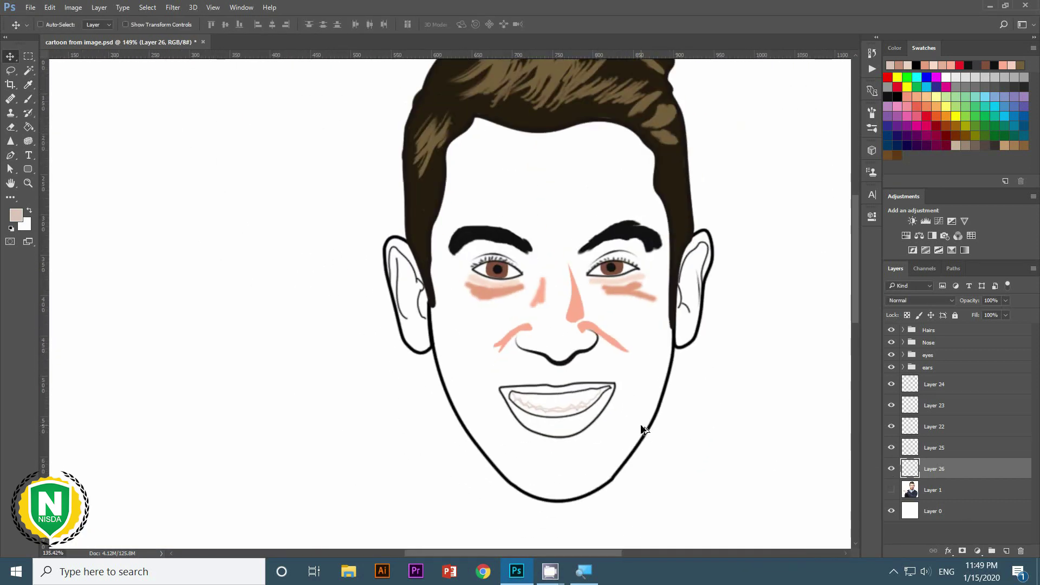
scroll(605, 419, down, 2)
Group Layers 22, 23, 25 and 26 into a group named 'lips'.
click(892, 426)
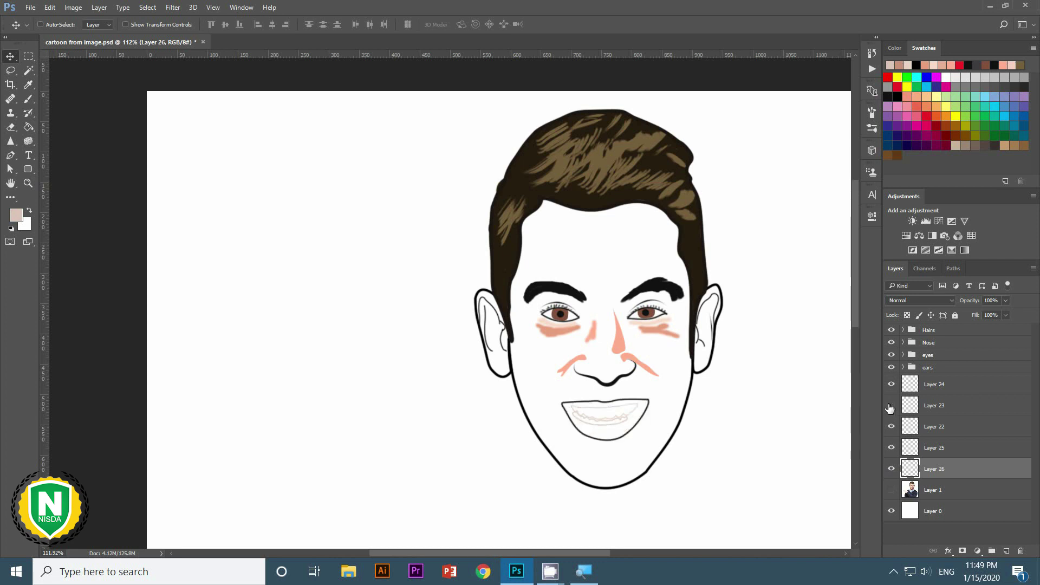
click(891, 469)
shift+click(932, 405)
key(ctrl+g)
double_click(928, 401)
text(lips)
key(Return)
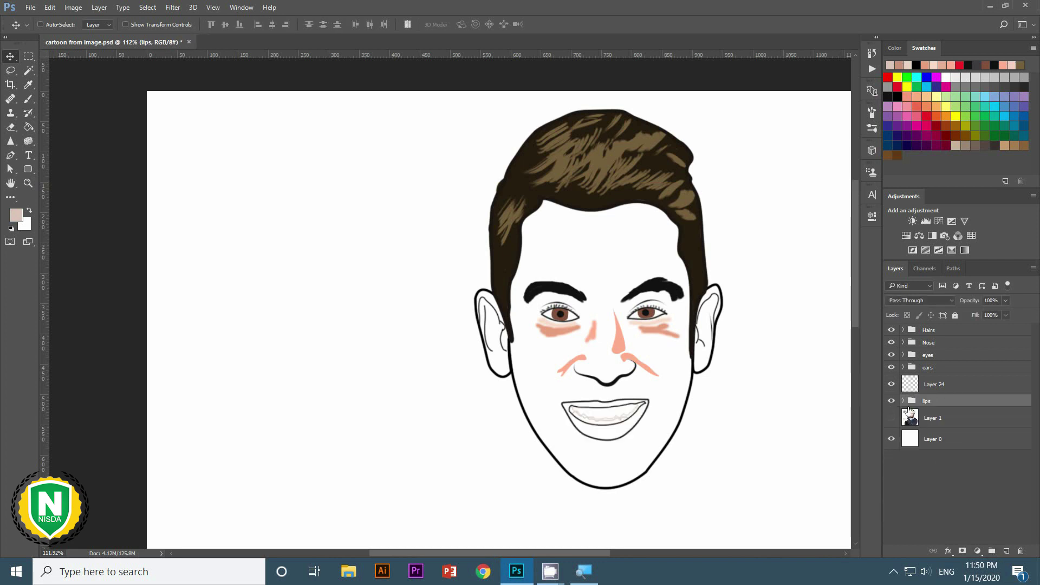
Rename the jaw layer 'face outline', place it below lips, and show Layer 1.
click(892, 385)
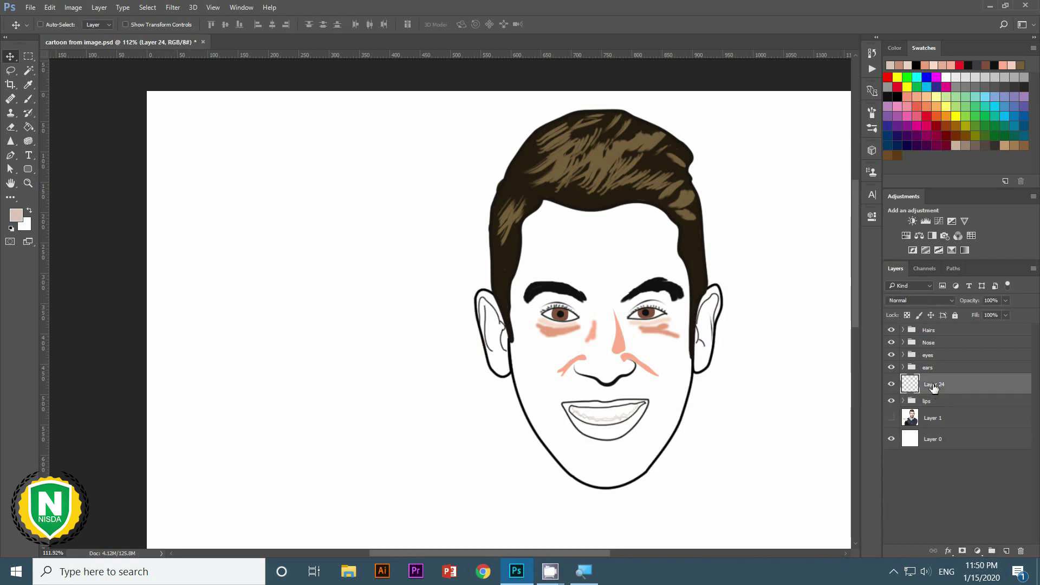
drag(931, 384, 943, 439)
drag(942, 384, 942, 482)
click(903, 367)
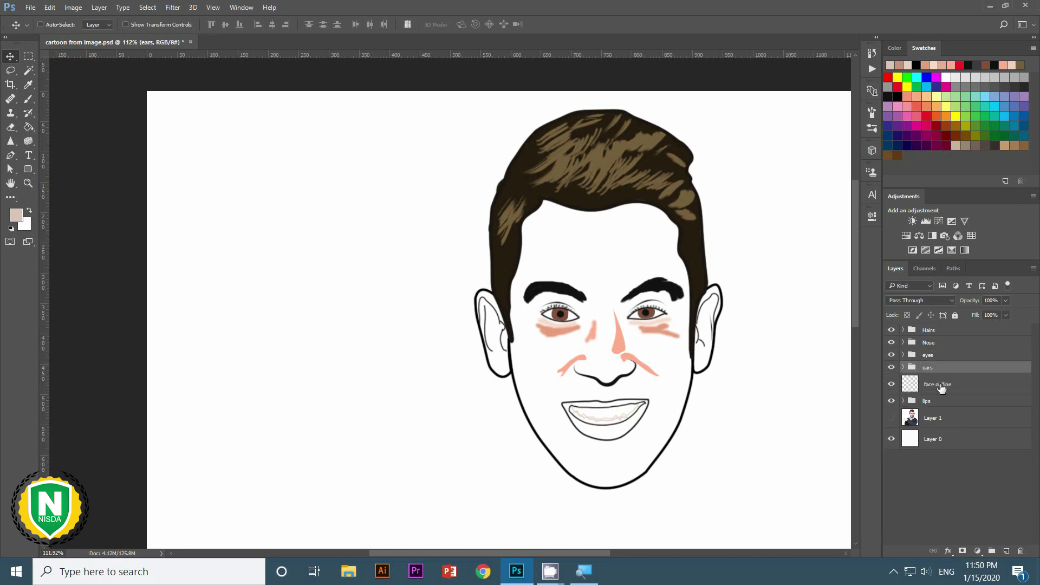
double_click(937, 384)
drag(953, 384, 945, 407)
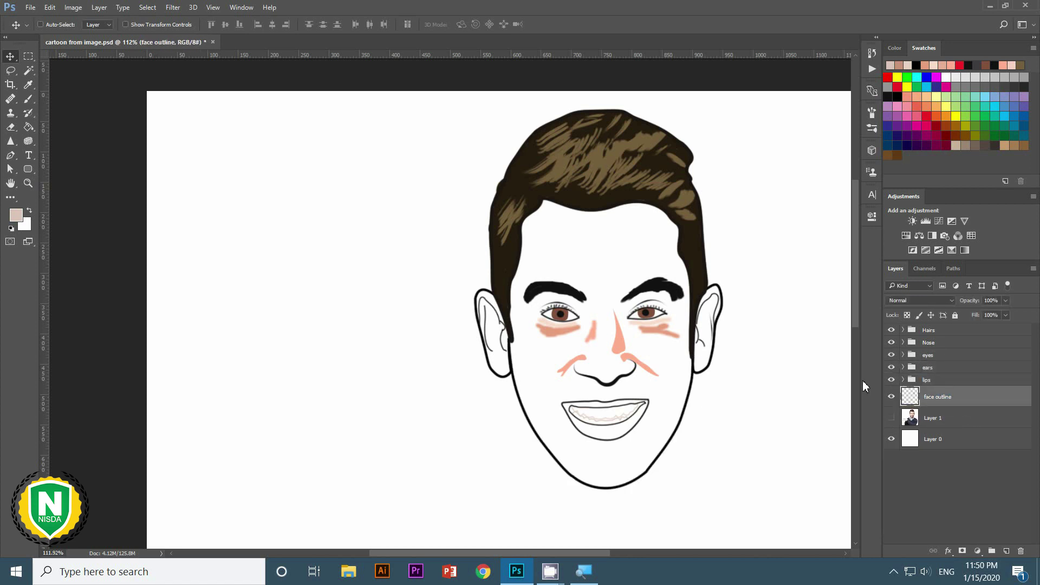
click(891, 417)
Test-paint a sampled salmon skin tone over the chin and nose.
scroll(715, 342, up, 3)
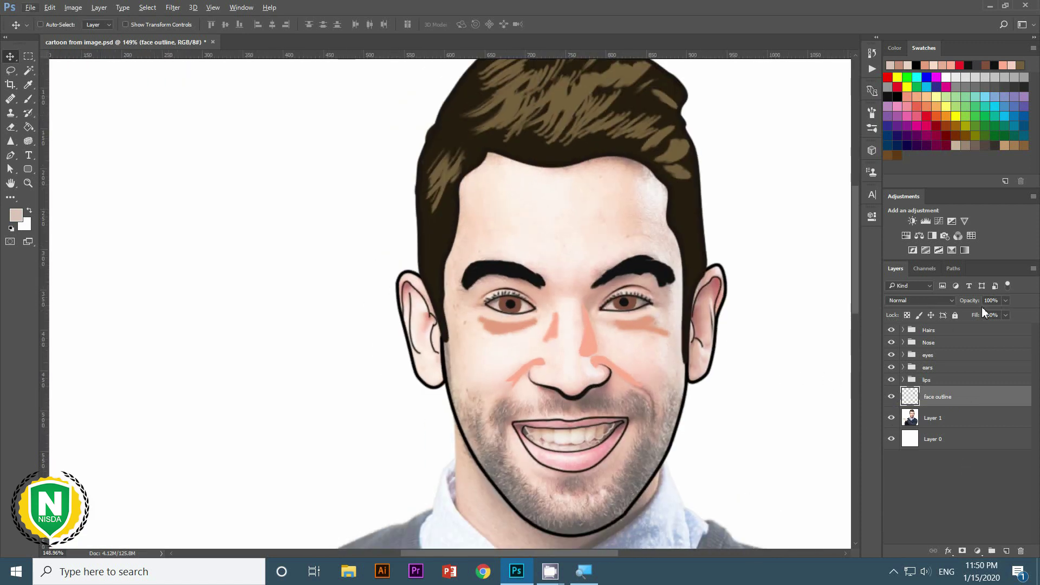
key(b)
click(940, 418)
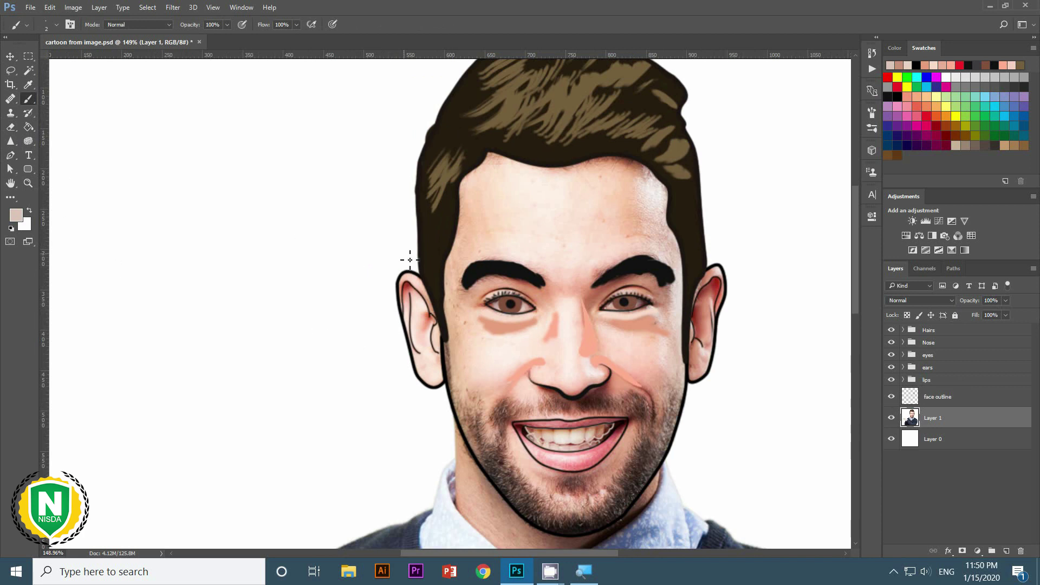
right_click(271, 233)
key(Return)
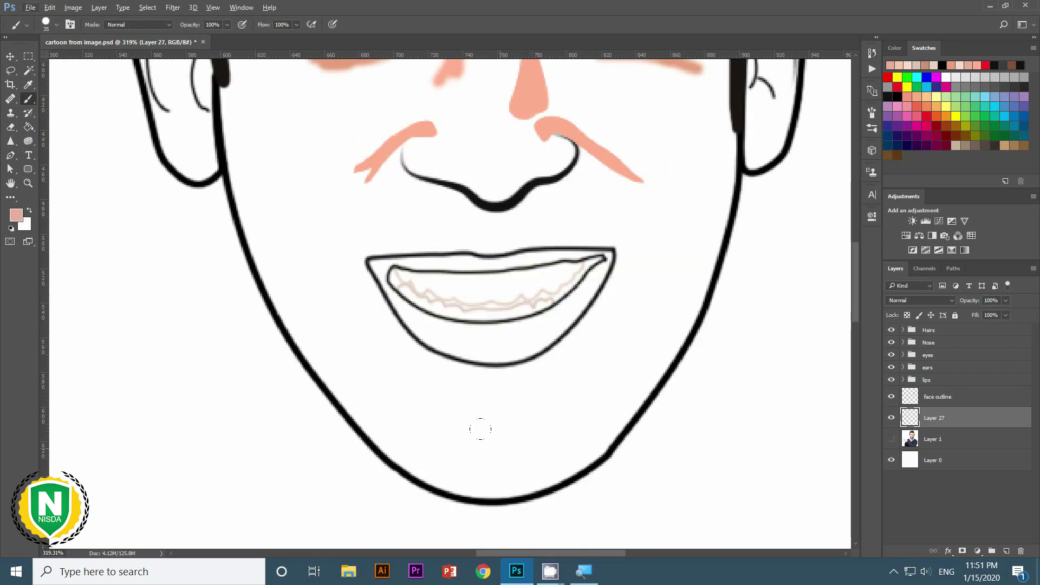
mouse_move(481, 430)
mouse_down()
mouse_move(493, 437)
mouse_move(434, 441)
mouse_move(533, 392)
mouse_move(535, 425)
mouse_move(657, 251)
mouse_move(522, 216)
mouse_move(417, 319)
mouse_move(379, 244)
mouse_up()
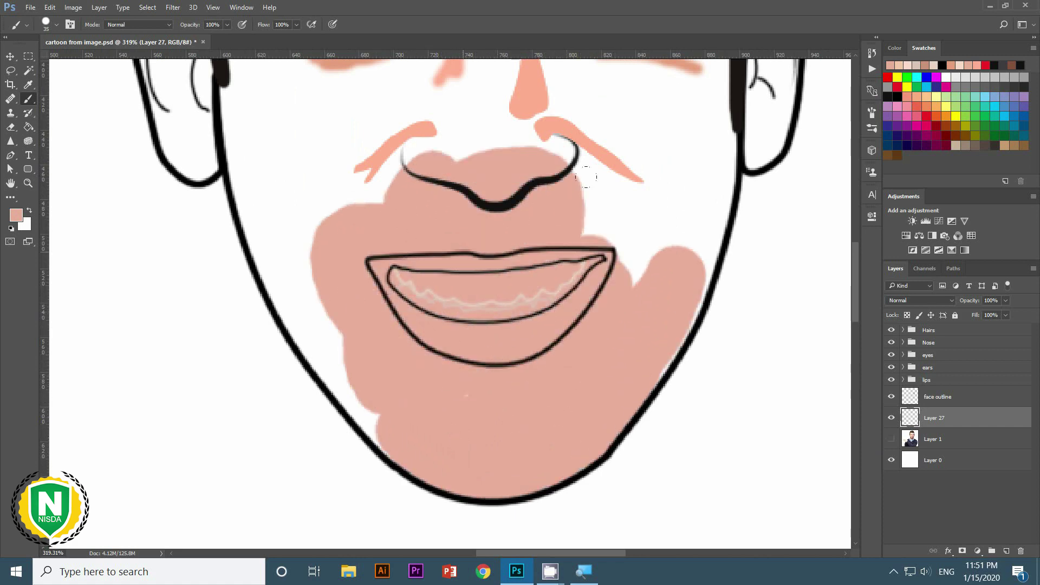
scroll(487, 304, down, 5)
mouse_move(537, 228)
mouse_down()
mouse_move(504, 331)
mouse_move(542, 258)
mouse_move(607, 304)
mouse_move(593, 399)
mouse_up()
Toggle the salmon paint and photo layers to compare the colours.
click(892, 418)
click(891, 439)
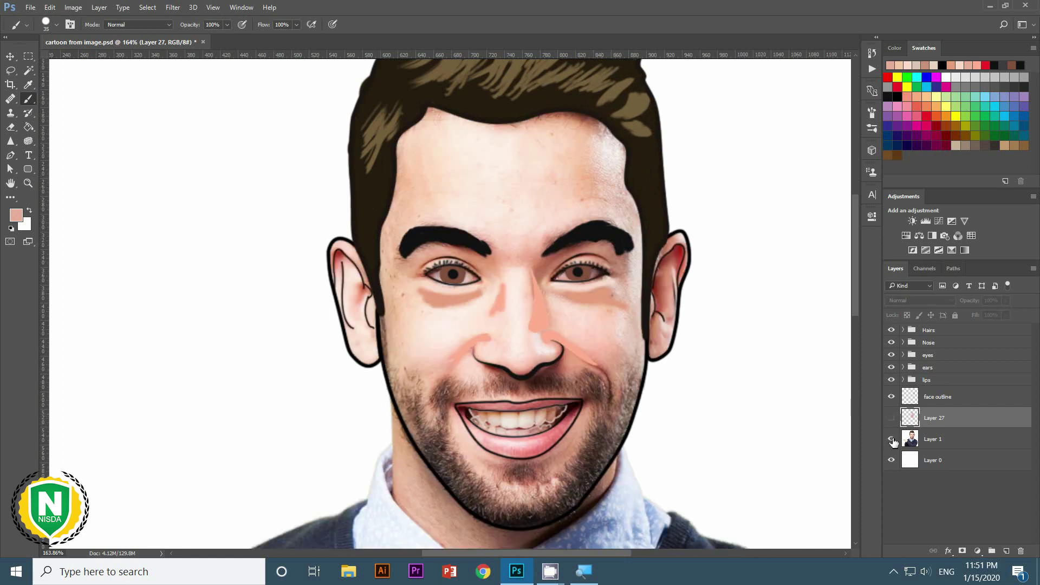
click(891, 439)
click(891, 418)
scroll(426, 360, down, 3)
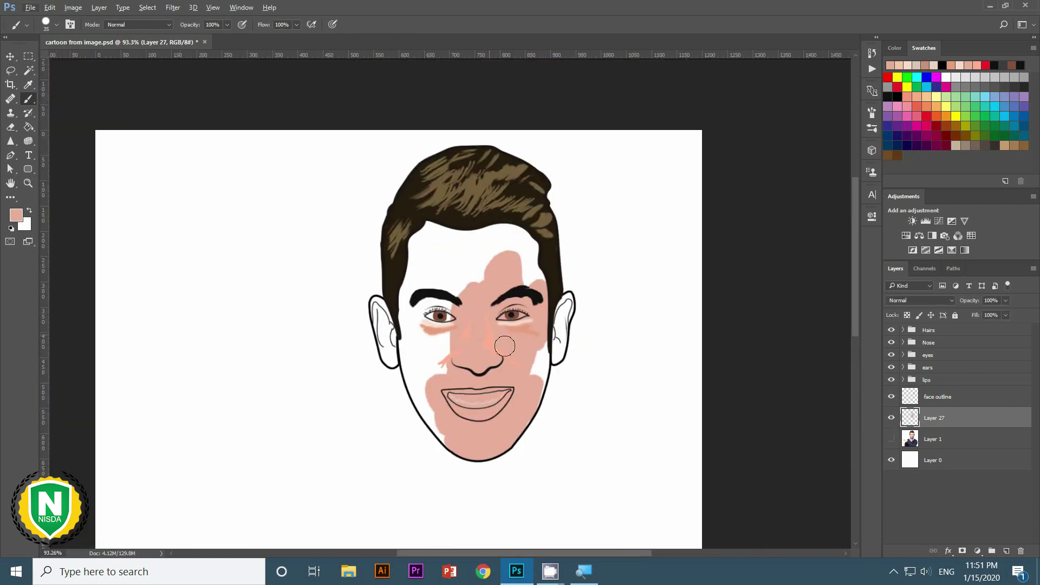
Discard the salmon strokes and sample a lighter skin tone from the photo.
key(ctrl+z)
key(ctrl+z)
key(ctrl+z)
click(891, 439)
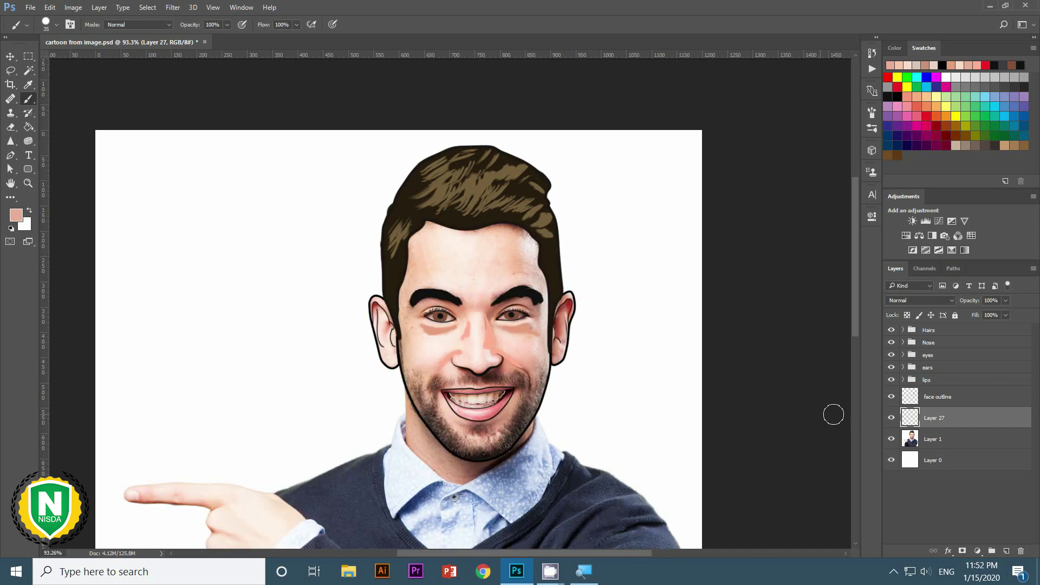
key(Delete)
scroll(450, 360, up, 3)
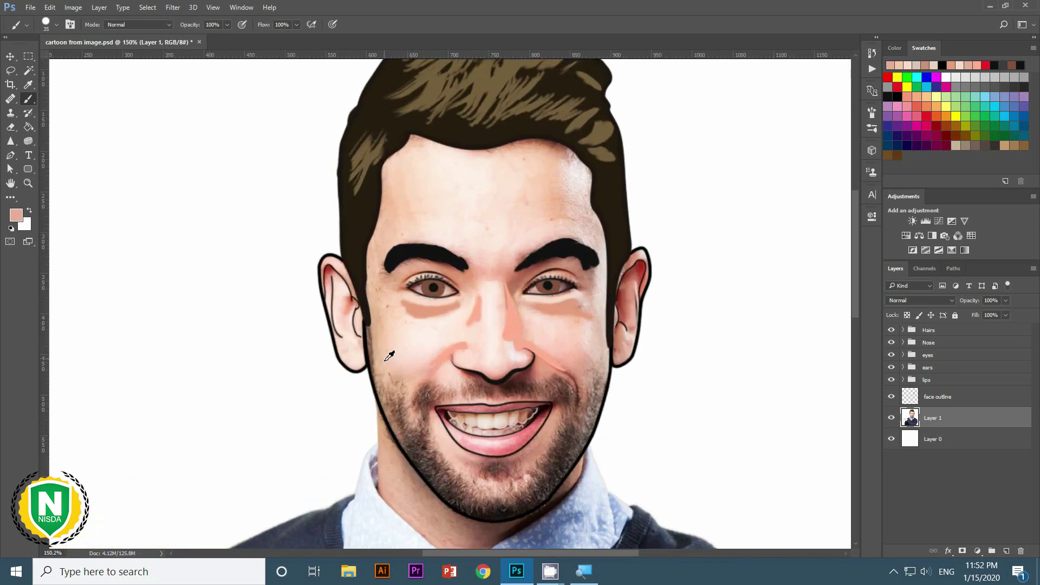
alt+click(389, 356)
key(ctrl+z)
key(ctrl+z)
key(ctrl+z)
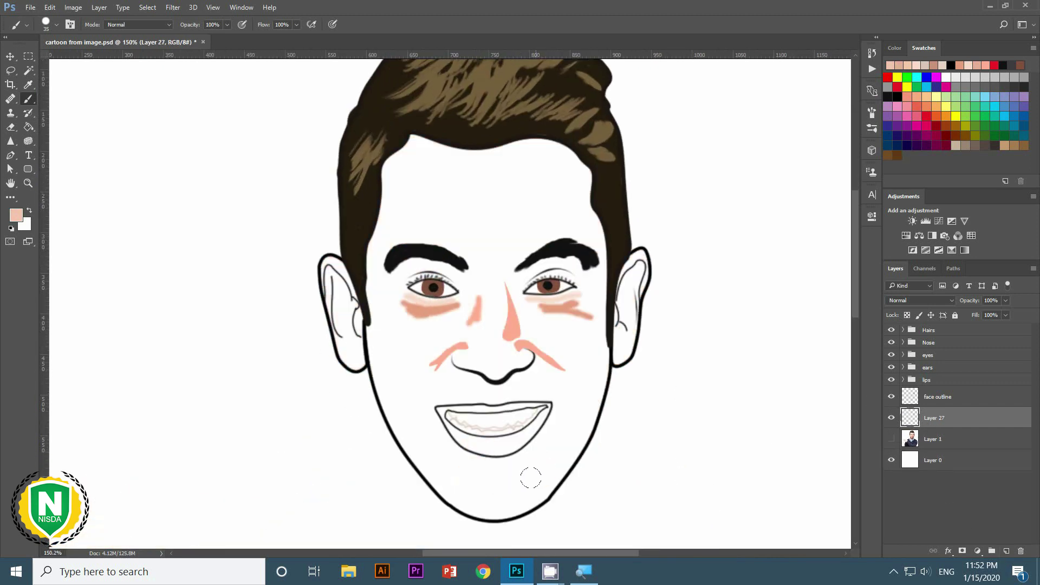
Paint skin tone over the chin and along the inside of the jawline.
click(529, 488)
scroll(530, 479, up, 2)
drag(545, 474, 518, 476)
scroll(518, 476, up, 1)
scroll(536, 486, up, 1)
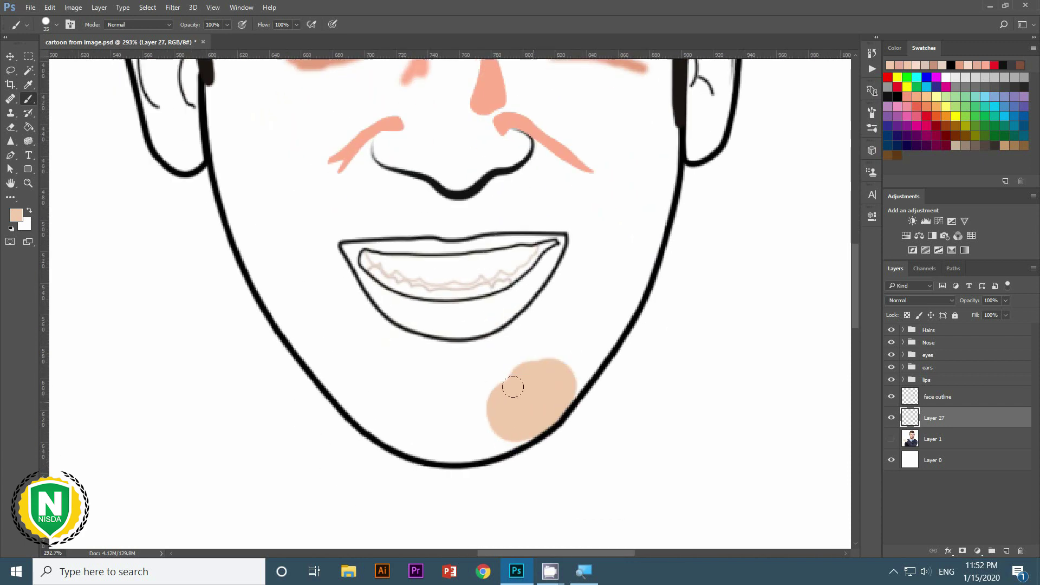
mouse_move(523, 438)
mouse_down()
mouse_move(481, 455)
mouse_move(379, 432)
mouse_move(307, 353)
mouse_move(372, 376)
mouse_move(365, 336)
mouse_move(466, 314)
mouse_move(566, 332)
mouse_move(566, 343)
mouse_move(602, 234)
mouse_up()
key(bracketright)
scroll(721, 167, up, 1)
key(ctrl+z)
Fill both cheeks and the area near the left jaw with skin tone.
mouse_move(611, 197)
mouse_down()
mouse_move(590, 291)
mouse_move(538, 186)
mouse_move(290, 225)
mouse_move(609, 121)
mouse_move(621, 179)
mouse_move(626, 107)
mouse_up()
scroll(578, 189, down, 1)
mouse_move(292, 330)
mouse_down()
mouse_move(217, 212)
mouse_move(133, 168)
mouse_move(206, 320)
mouse_up()
drag(207, 188, 304, 103)
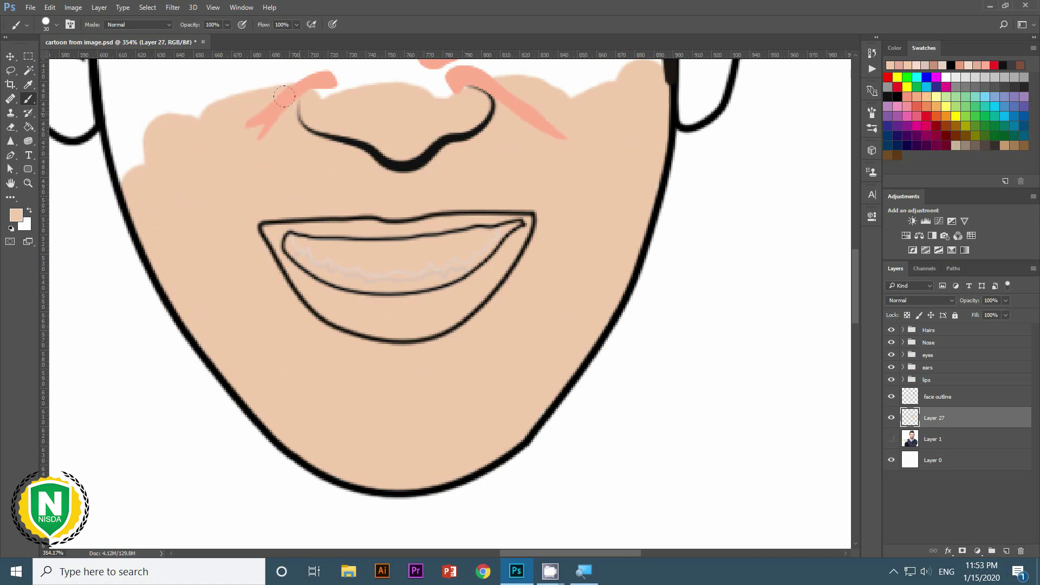
mouse_move(140, 119)
mouse_down()
mouse_move(255, 297)
mouse_move(251, 345)
mouse_move(225, 226)
mouse_move(249, 249)
mouse_move(726, 214)
mouse_move(591, 157)
mouse_move(563, 114)
mouse_move(336, 138)
mouse_move(237, 110)
mouse_move(726, 103)
mouse_up()
scroll(726, 103, down, 5)
scroll(540, 128, up, 1)
Paint the forehead with a larger brush, evening out its edge.
key(])
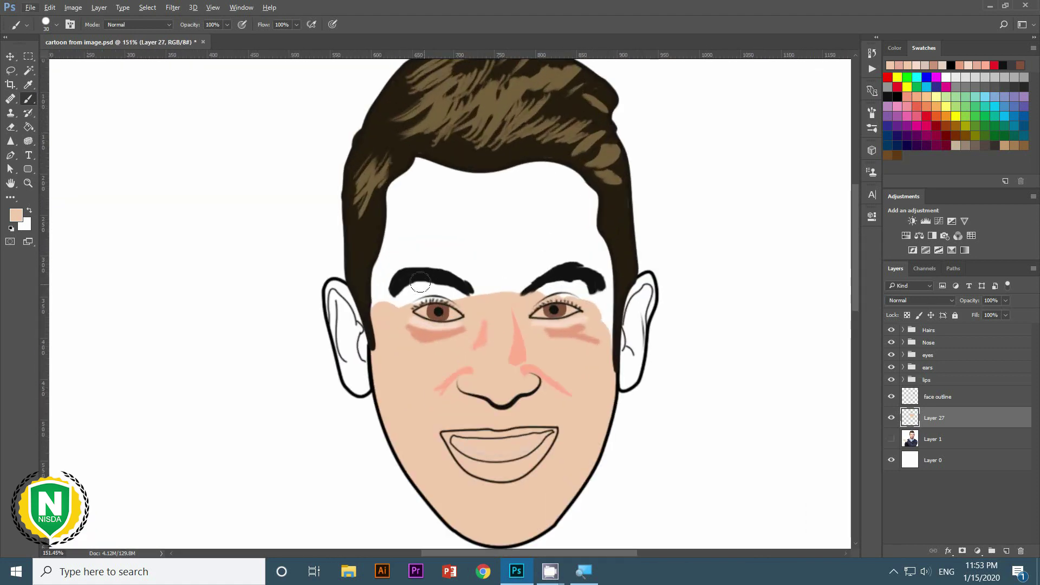
mouse_move(411, 293)
mouse_down()
mouse_move(379, 249)
mouse_move(461, 179)
mouse_move(396, 204)
mouse_up()
drag(466, 287, 509, 249)
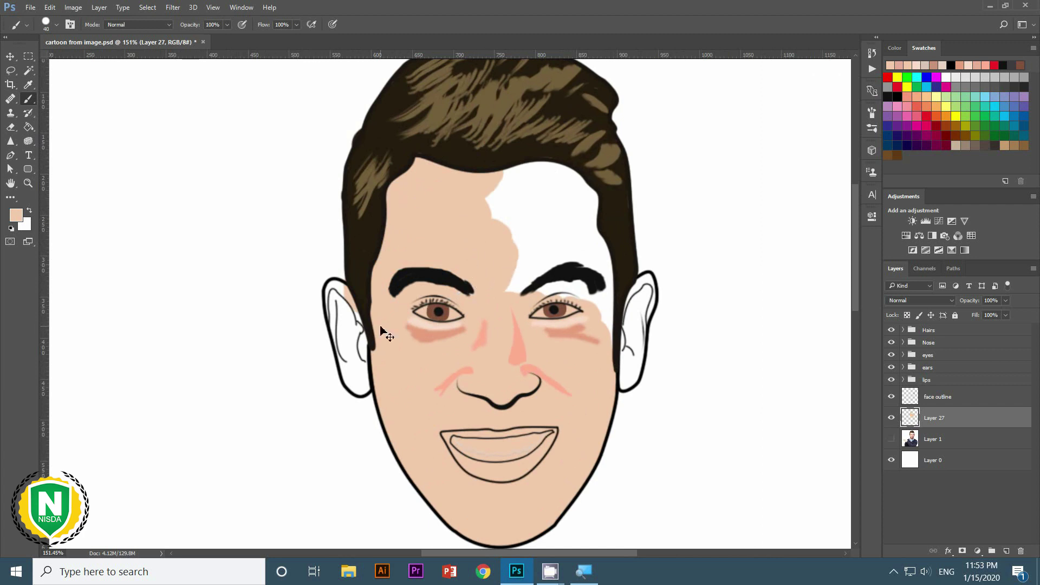
key(ctrl+z)
key(ctrl+z)
mouse_move(388, 303)
mouse_down()
mouse_move(406, 210)
mouse_move(428, 287)
mouse_move(520, 178)
mouse_move(575, 228)
mouse_move(586, 287)
mouse_up()
scroll(582, 355, down, 3)
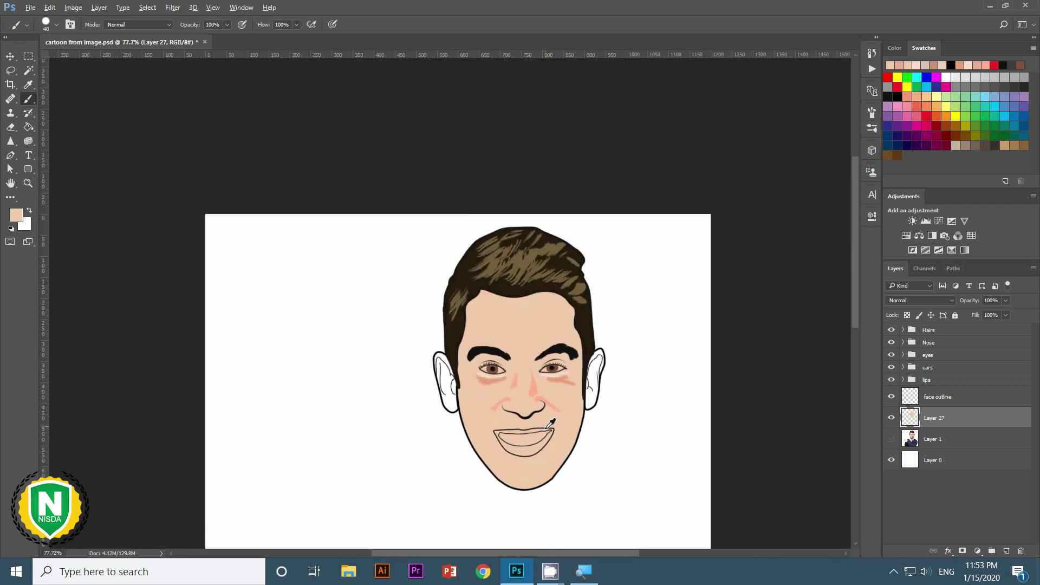
scroll(582, 355, down, 2)
Check coverage against the photo and fill the ear with skin tone.
click(891, 439)
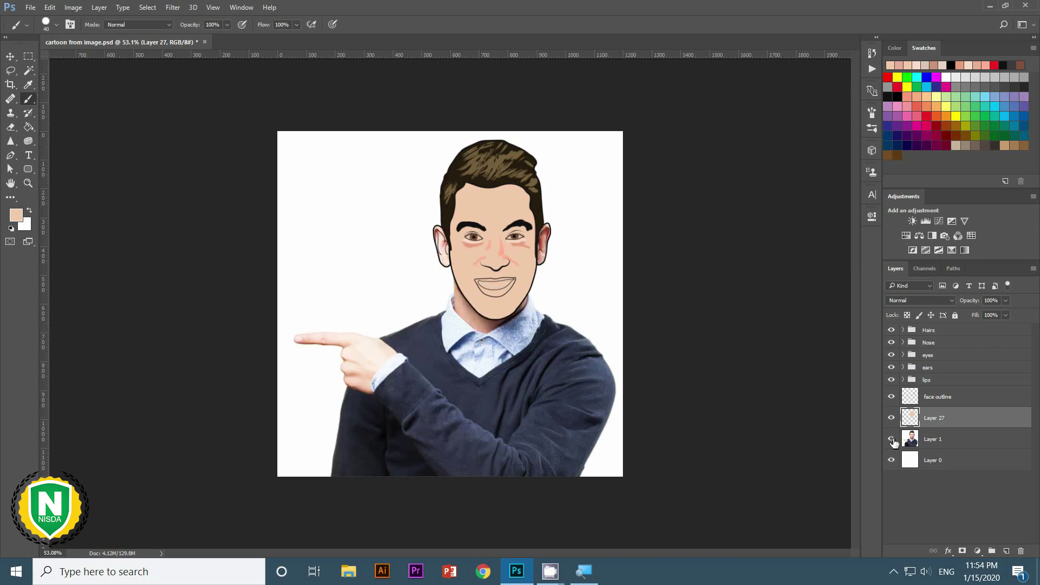
click(891, 439)
scroll(485, 259, up, 3)
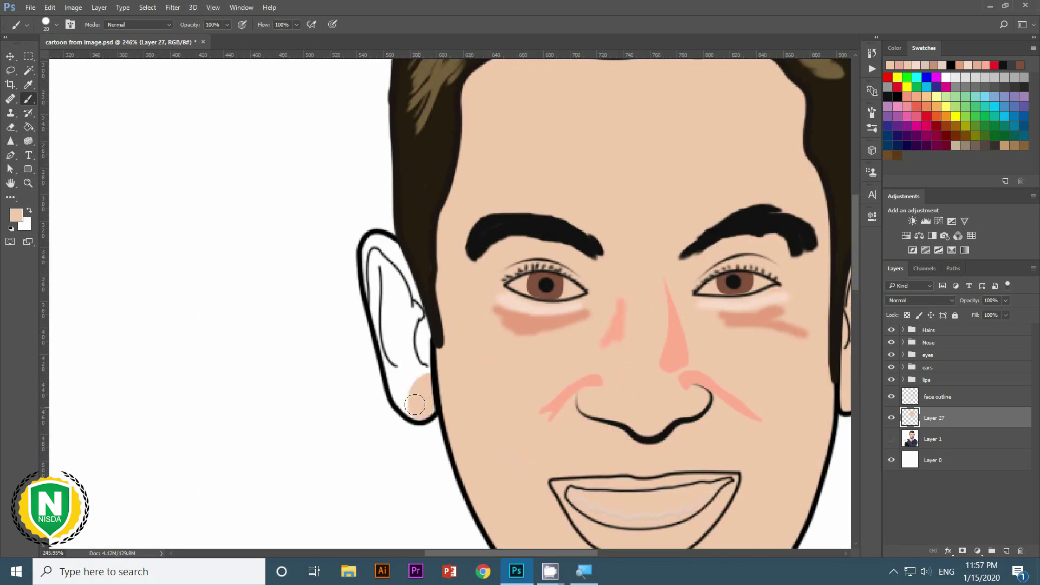
drag(415, 405, 384, 253)
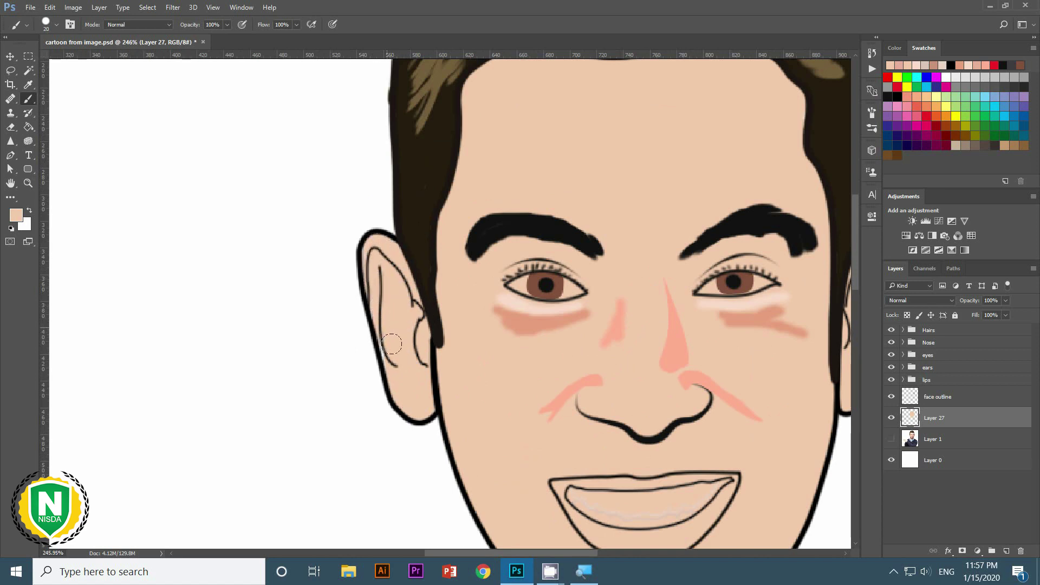
scroll(398, 362, down, 5)
scroll(383, 339, up, 3)
scroll(534, 232, down, 1)
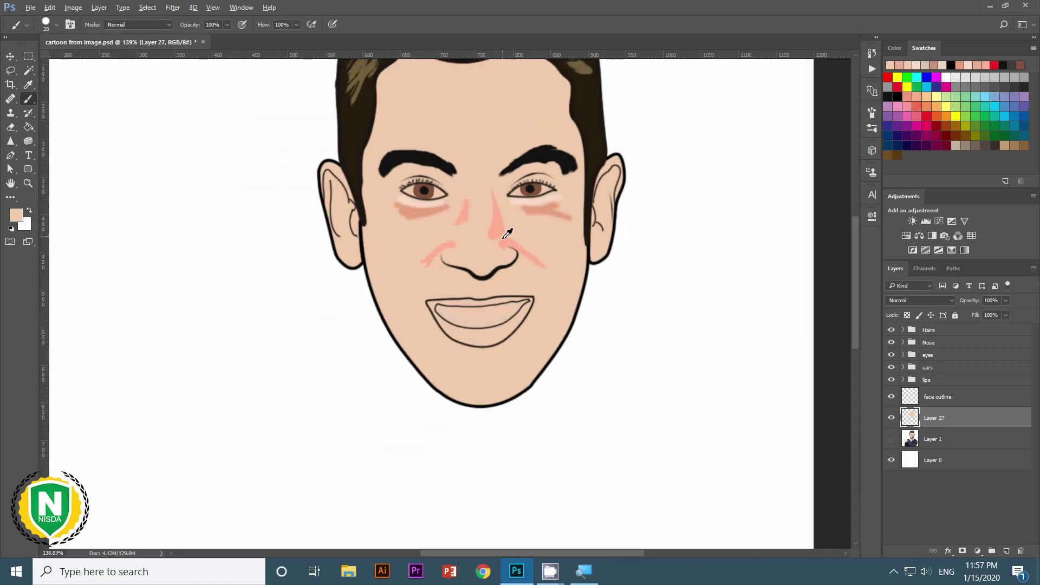
scroll(506, 232, down, 1)
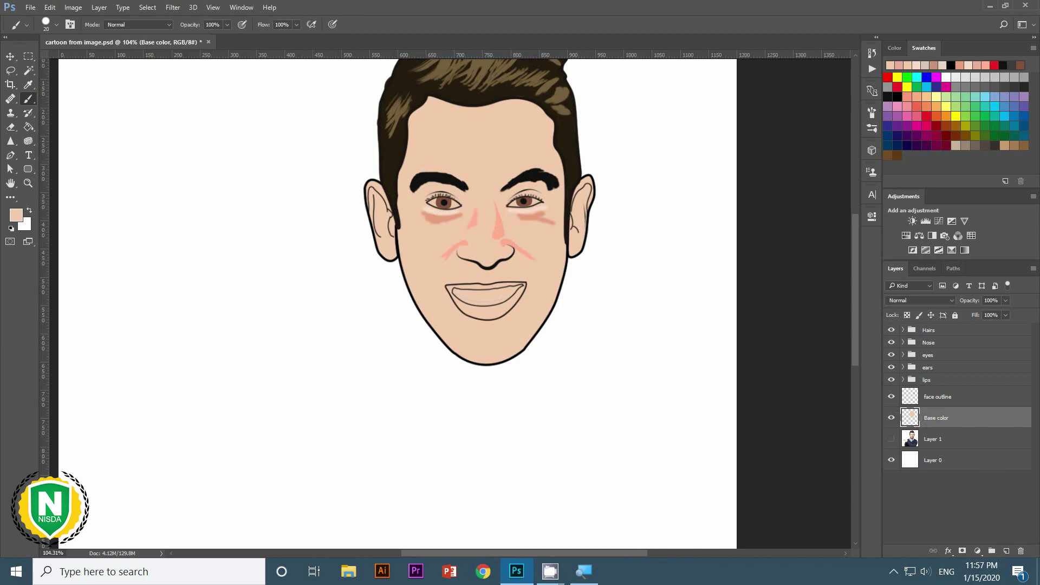
Group the face outline and Base color layers into a group named 'Face'.
shift+click(954, 396)
key(ctrl+g)
double_click(928, 392)
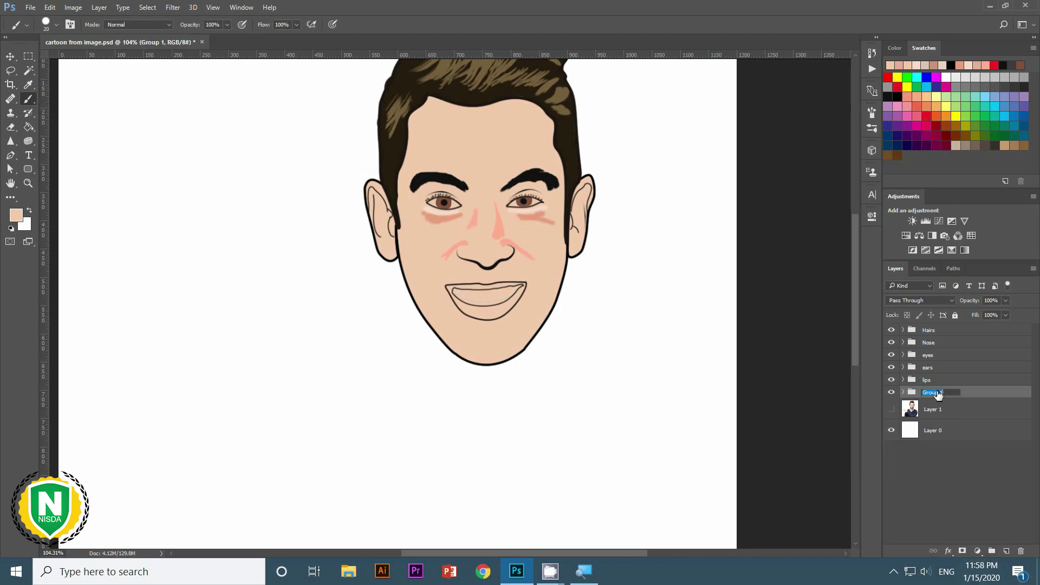
text(Face)
key(Return)
Hide the Base color layer and show the photo beneath the outlines.
click(932, 409)
click(891, 409)
scroll(487, 271, down, 3)
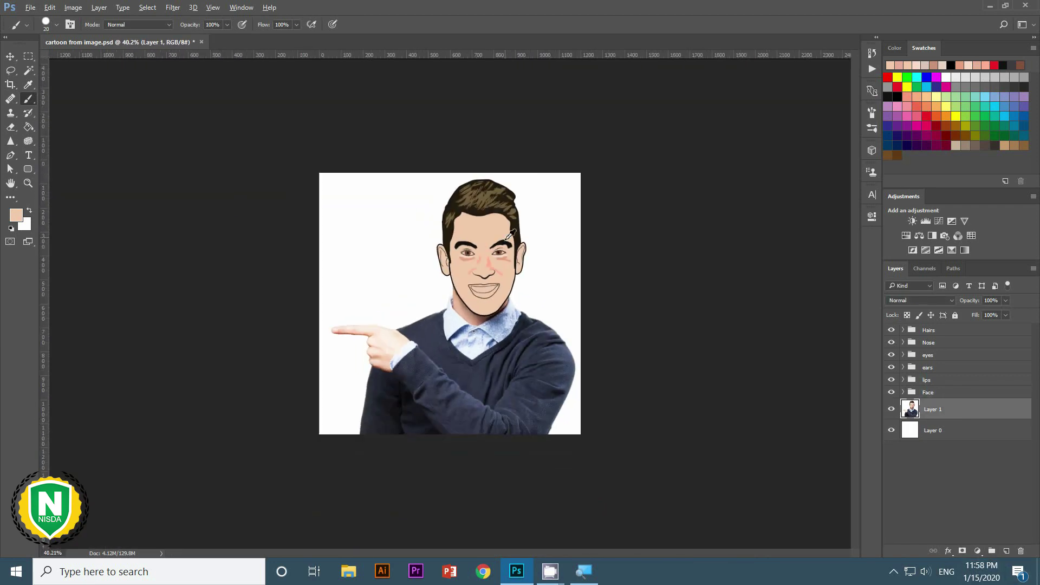
scroll(698, 340, up, 4)
click(891, 409)
click(891, 392)
click(903, 392)
click(945, 430)
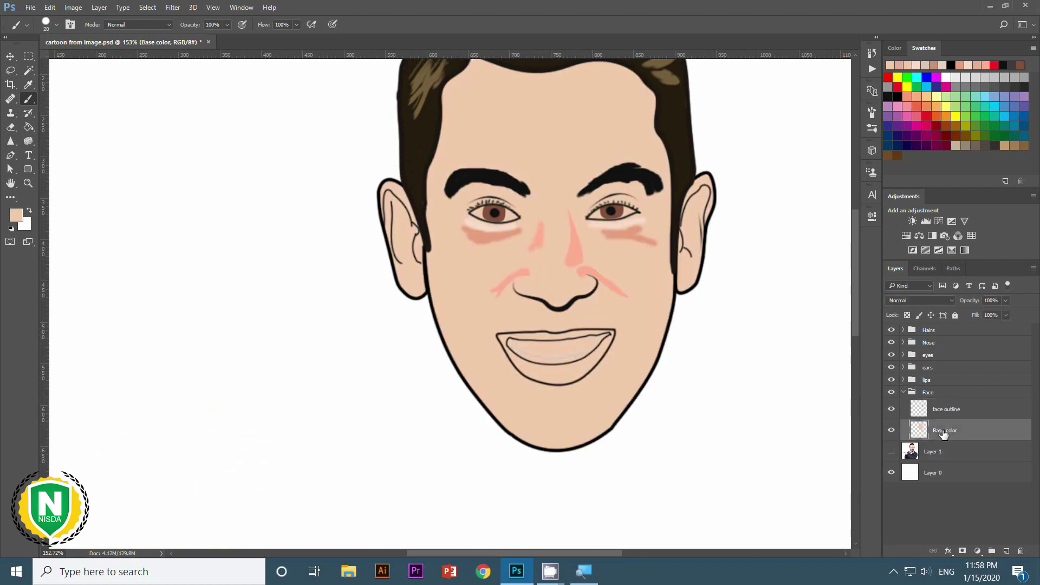
click(891, 430)
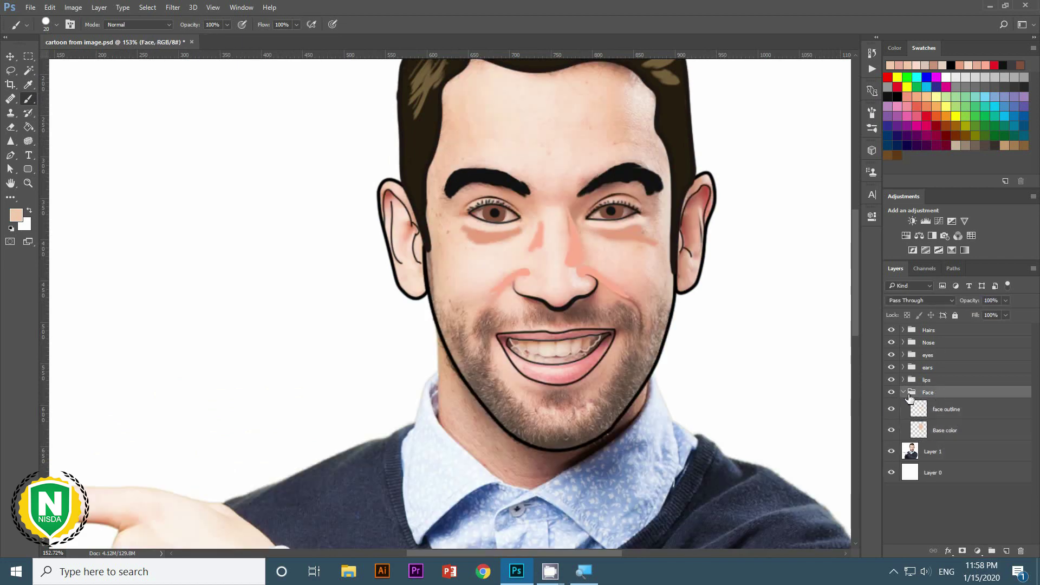
scroll(672, 403, up, 4)
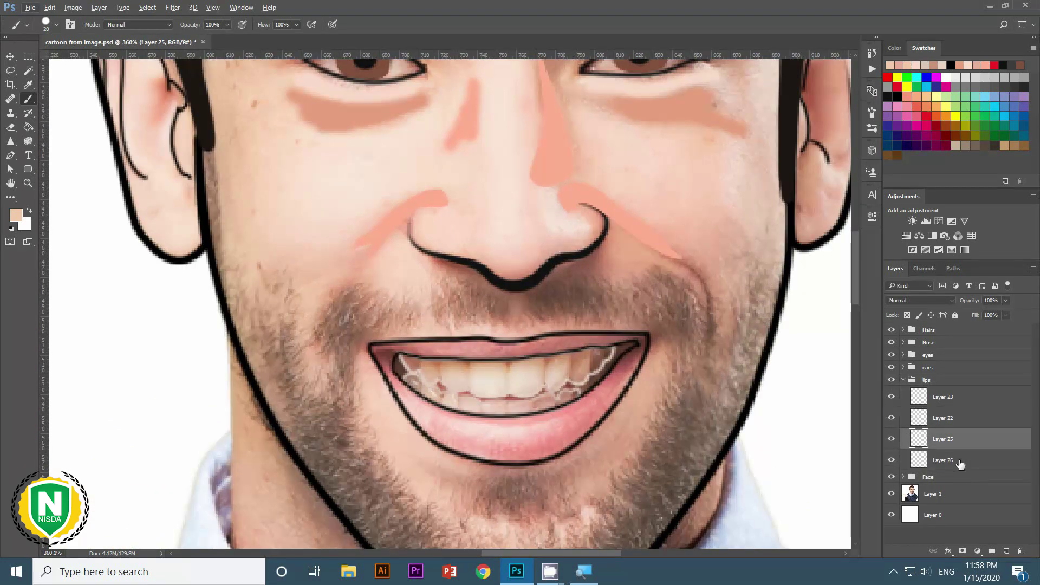
Add a new teeth layer, fade the photo for reference, and set the brush.
key(ctrl+shift+alt+n)
click(933, 515)
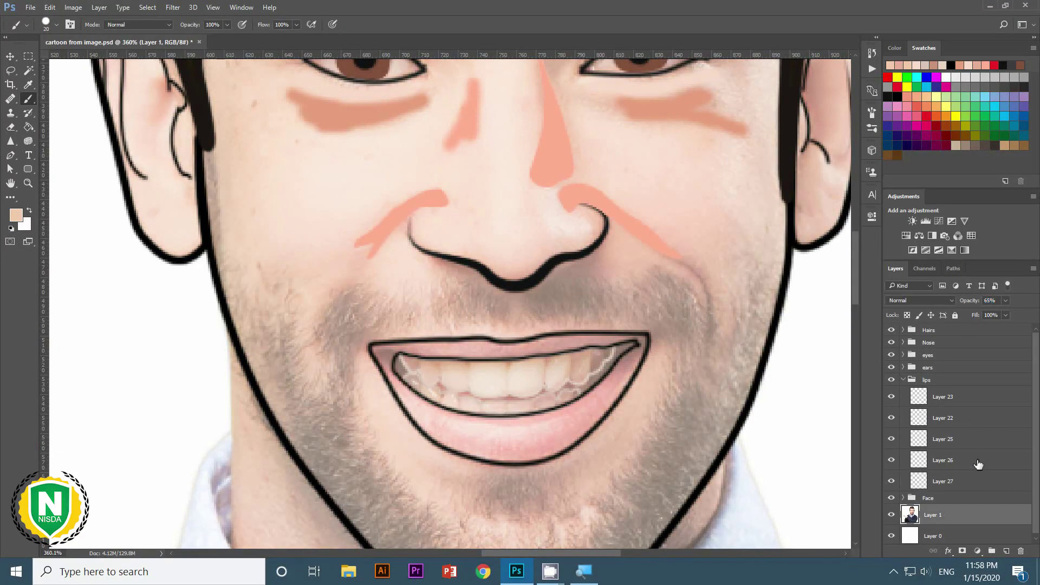
click(943, 481)
alt+click(484, 387)
scroll(607, 369, up, 1)
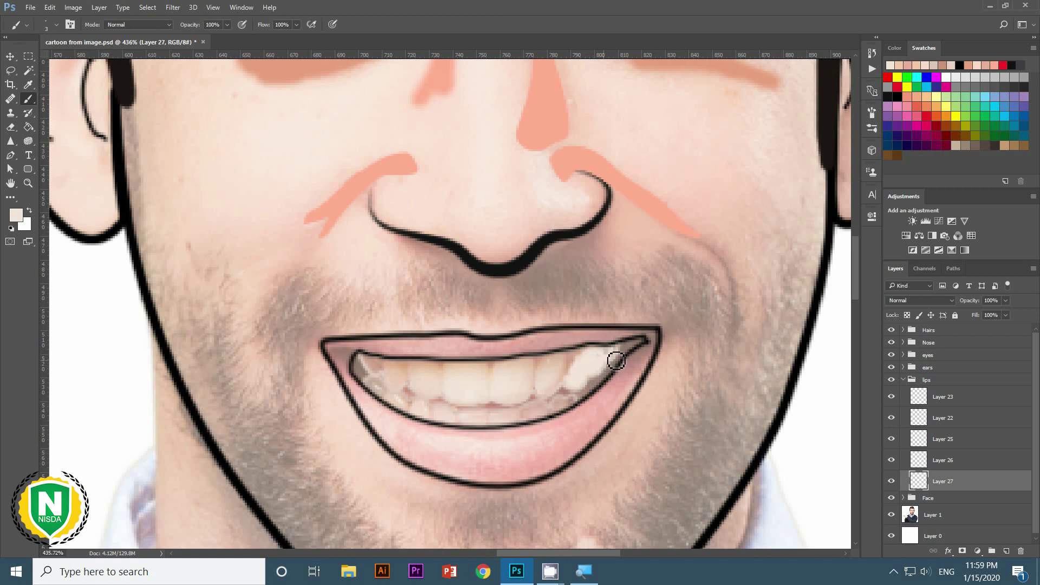
right_click(566, 376)
key(Return)
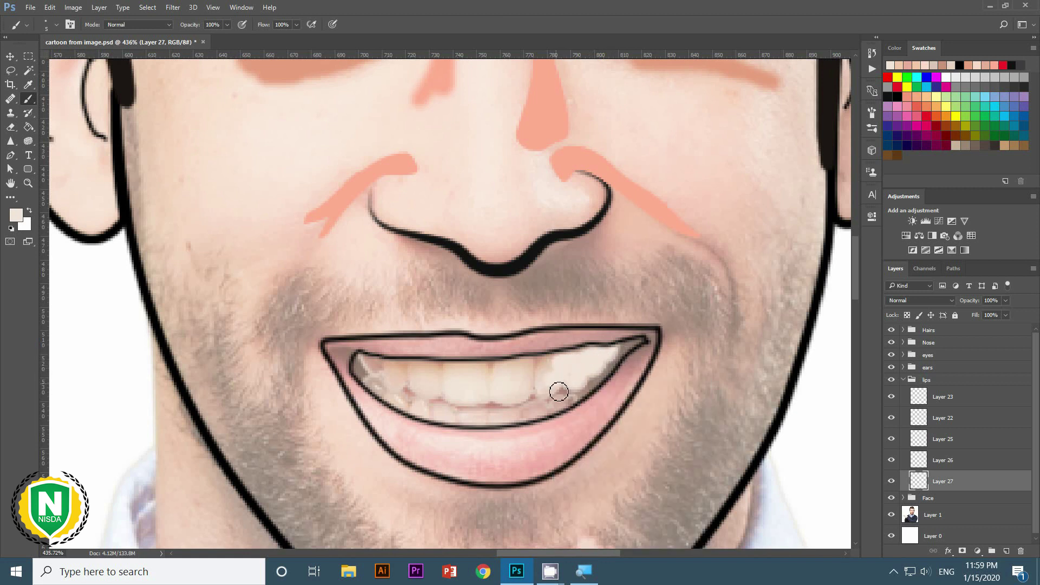
Paint a flat off-white fill across the teeth and compare with the photo.
drag(557, 390, 553, 393)
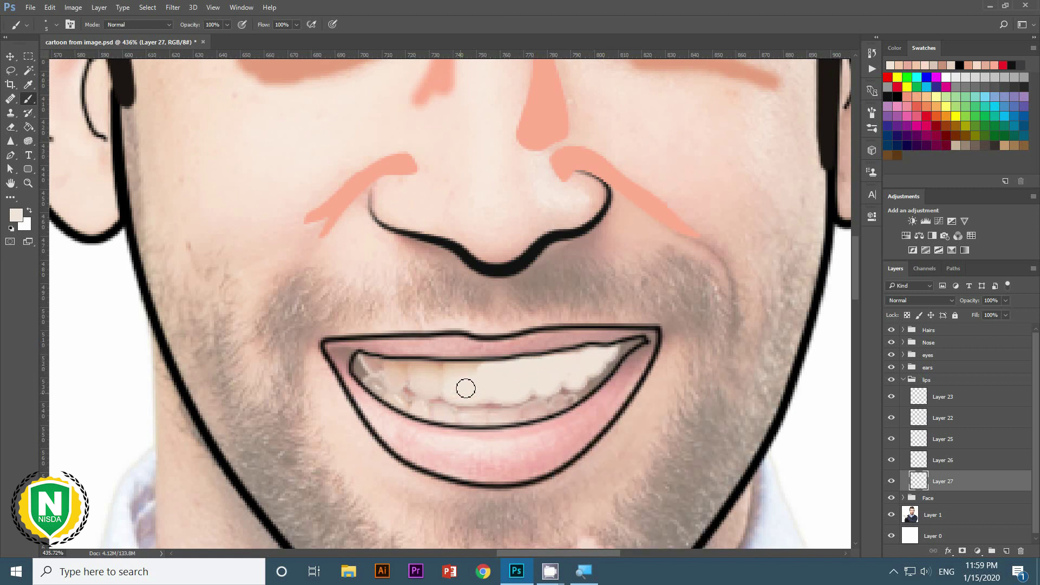
drag(465, 388, 440, 389)
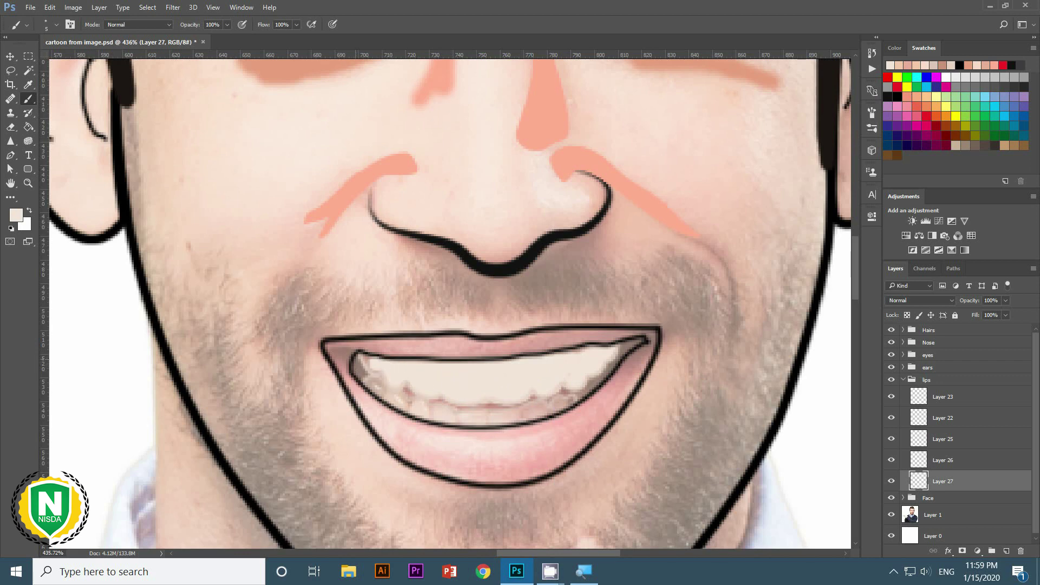
drag(489, 408, 534, 438)
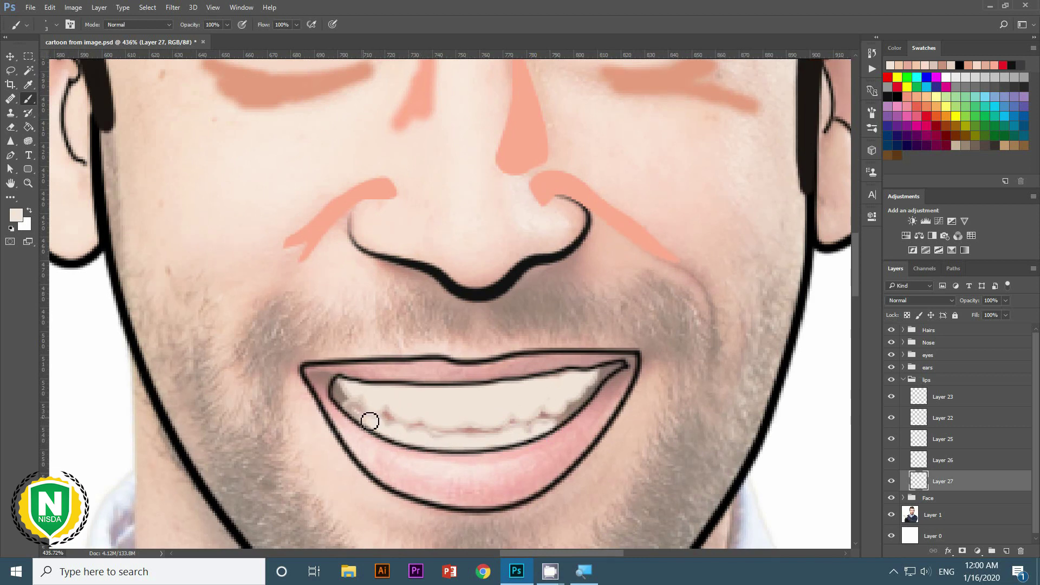
click(892, 482)
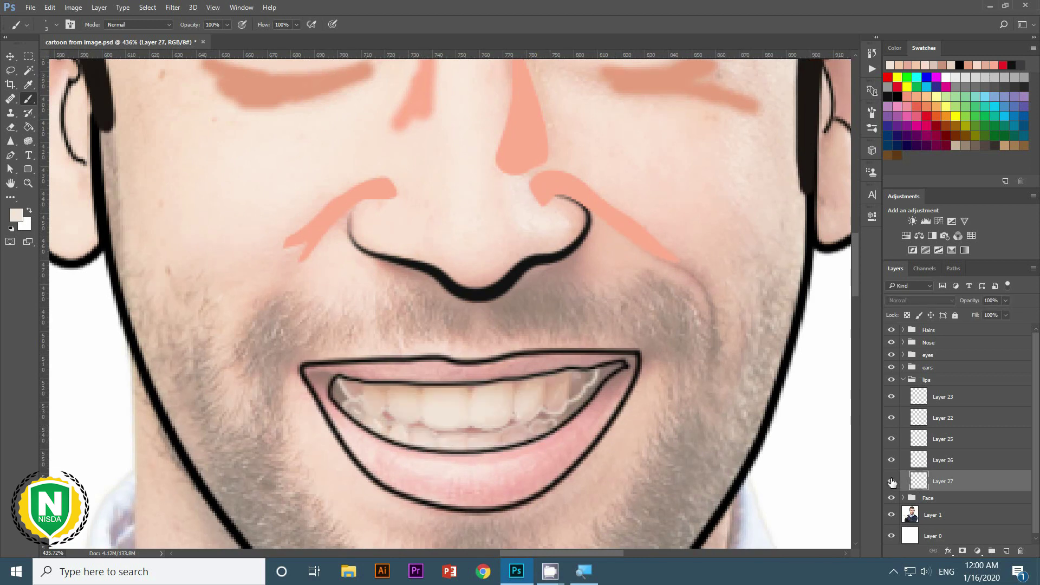
click(891, 515)
Zoom out, hide the photo, restore the skin base colour, and check the mouth layer colour overlay.
key(ctrl+0)
click(906, 498)
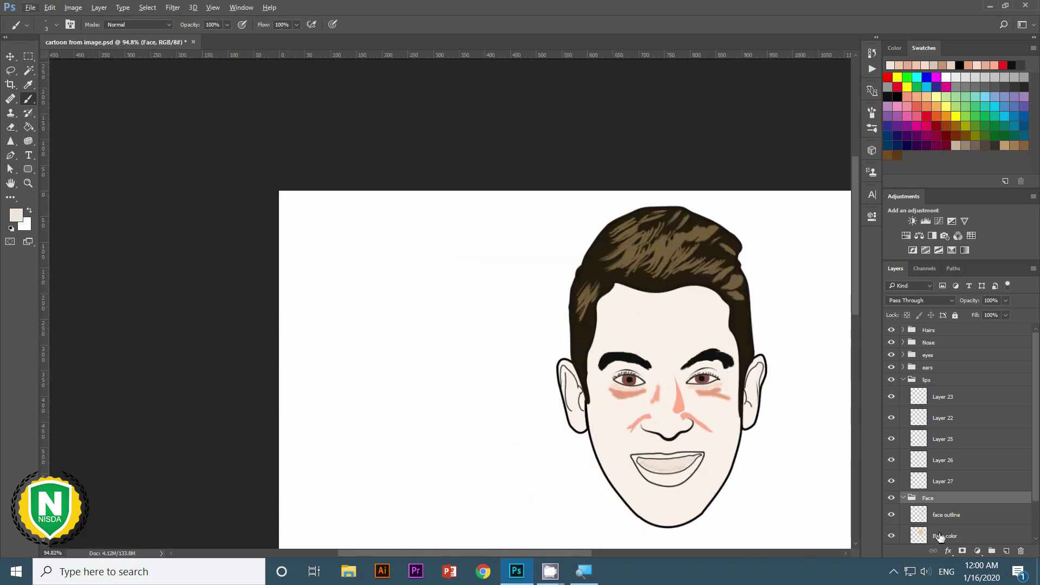
click(943, 535)
scroll(758, 460, up, 3)
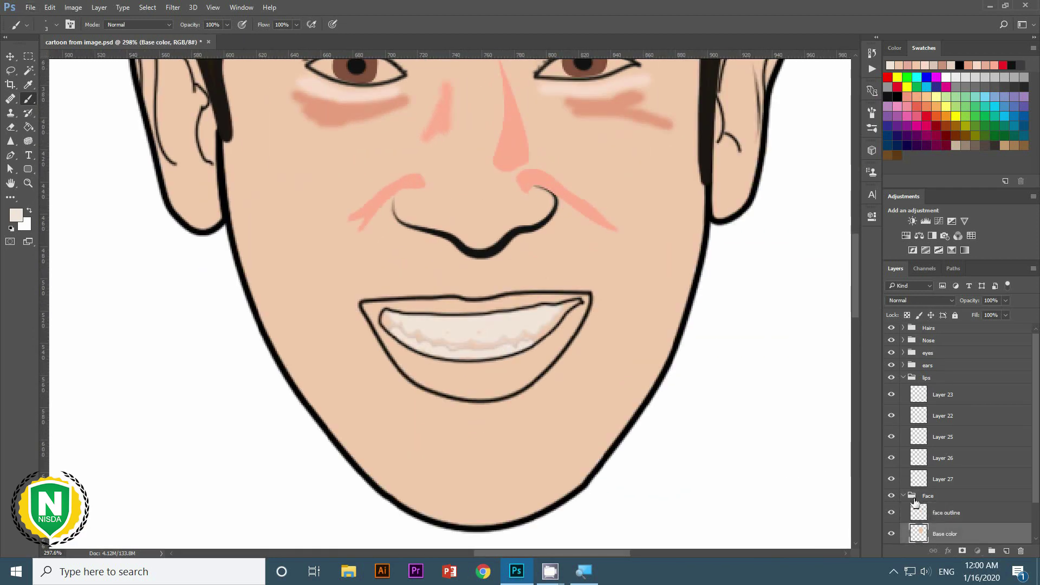
click(903, 496)
click(951, 438)
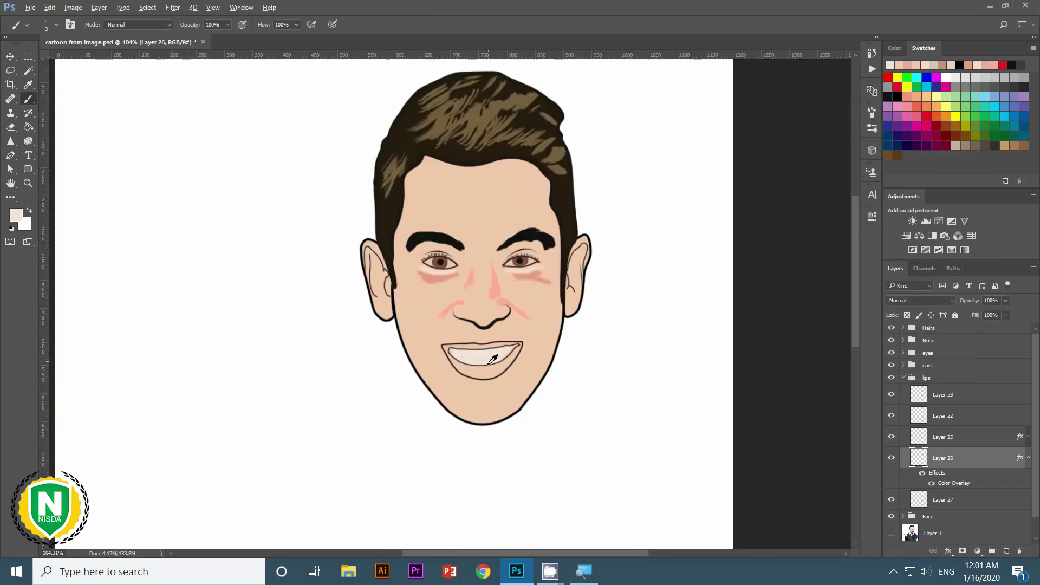
scroll(493, 359, up, 3)
scroll(493, 358, up, 2)
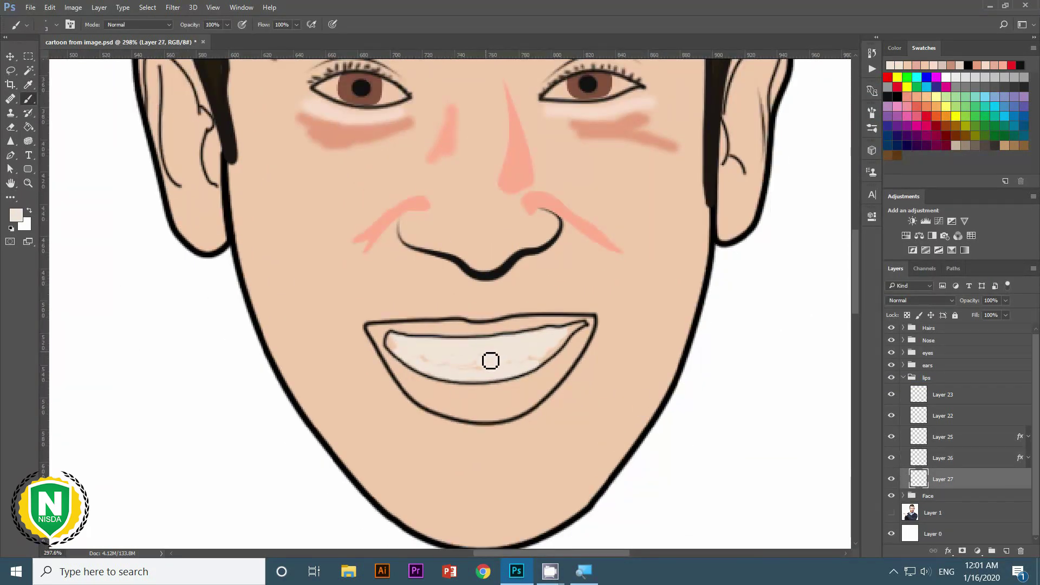
scroll(487, 363, up, 2)
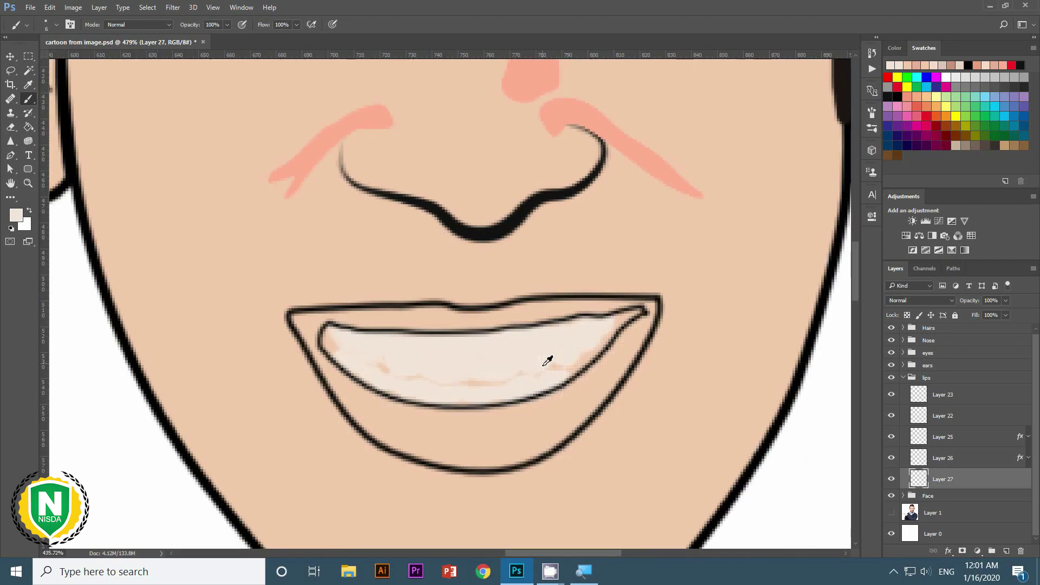
scroll(577, 338, down, 5)
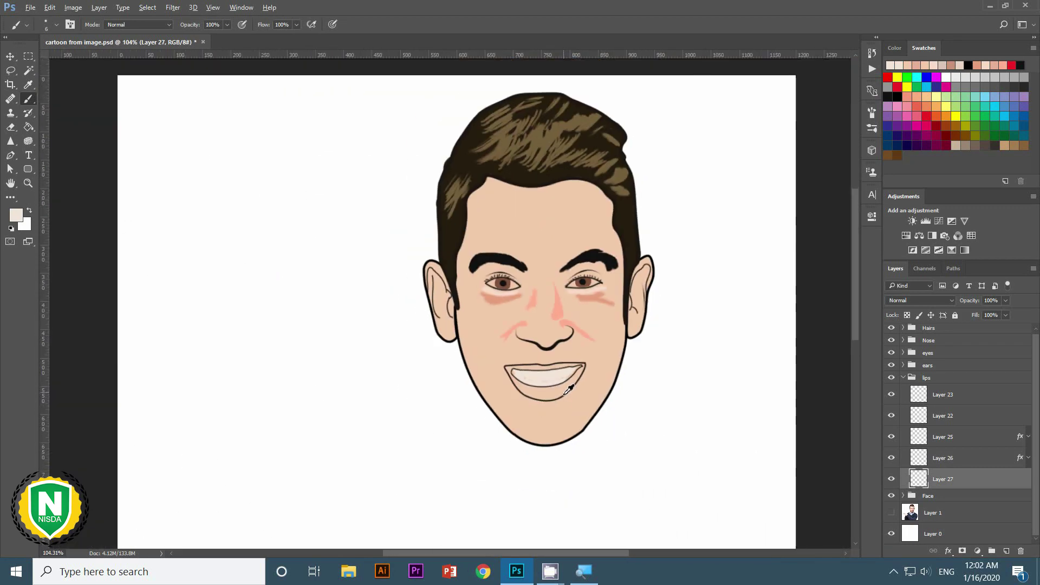
scroll(577, 337, down, 2)
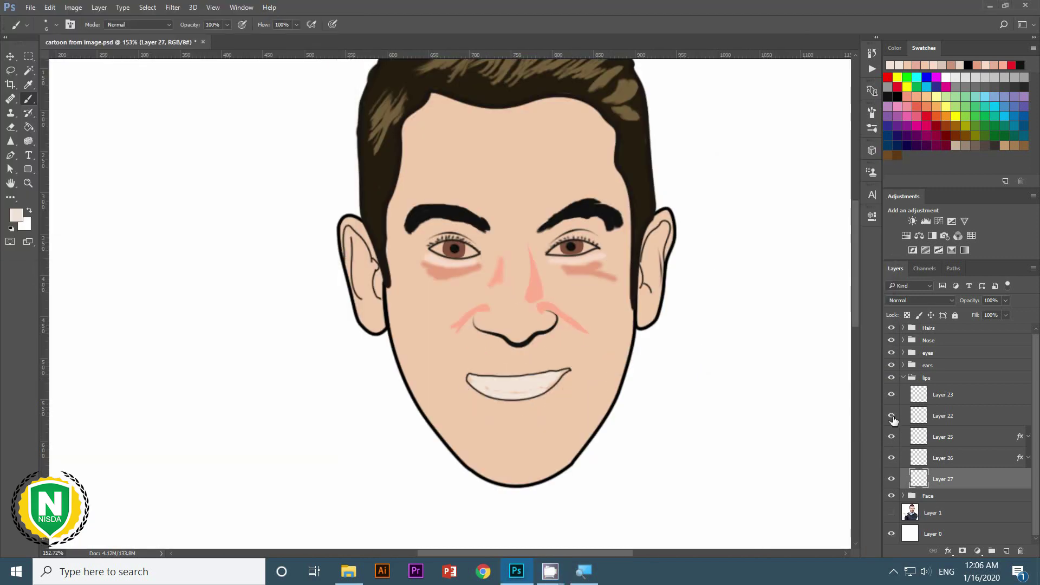
Move the three teeth layers out of the lips group and group them as 'mouth'.
shift+click(921, 436)
drag(945, 481, 948, 493)
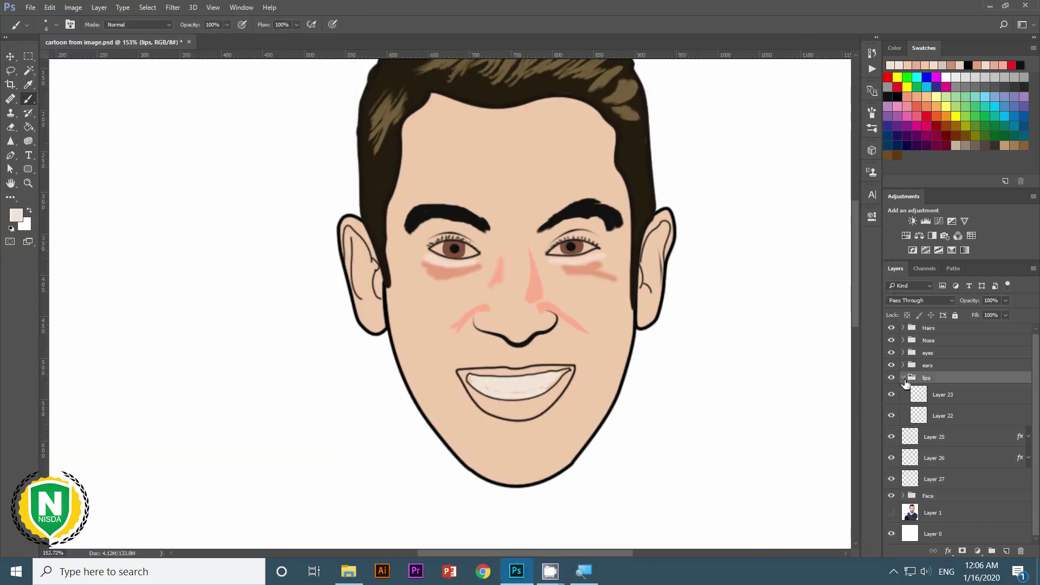
key(ctrl+g)
key(Return)
click(903, 380)
Show the photo, hide the face skin fill, and add a new layer inside the lips group.
click(932, 464)
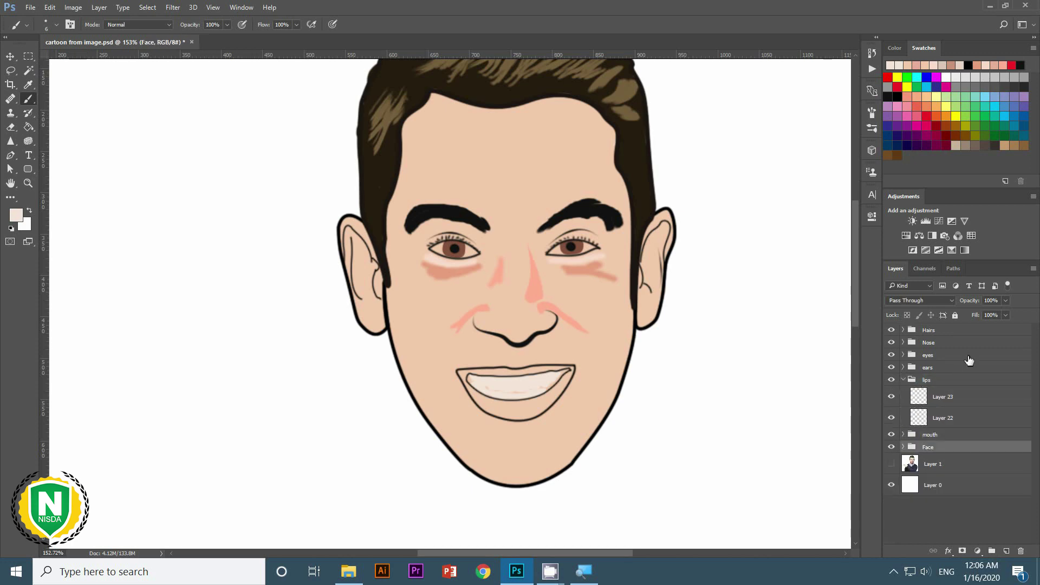
click(891, 464)
scroll(577, 407, up, 5)
click(891, 447)
key(ctrl+shift+alt+e)
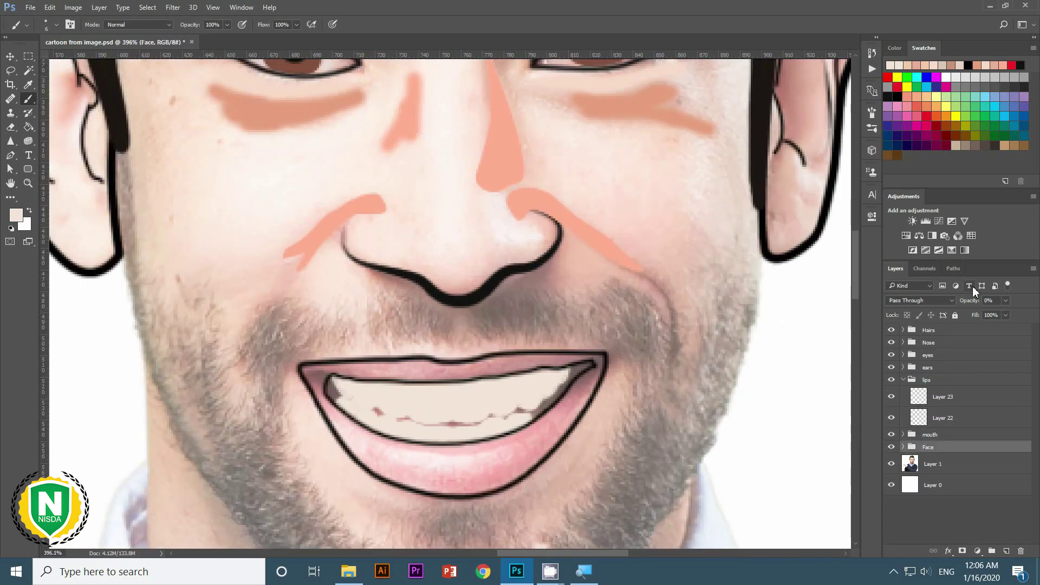
drag(943, 418, 948, 443)
Paint flat pink over the lower and upper lips, fading the photo slightly.
alt+click(449, 468)
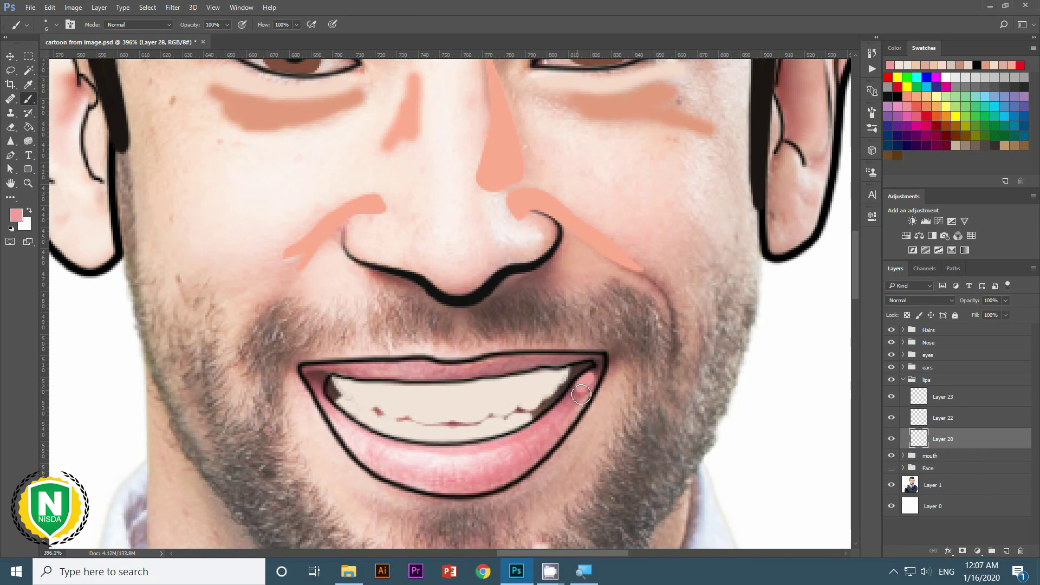
drag(554, 412, 512, 470)
click(932, 485)
drag(970, 301, 962, 305)
click(943, 439)
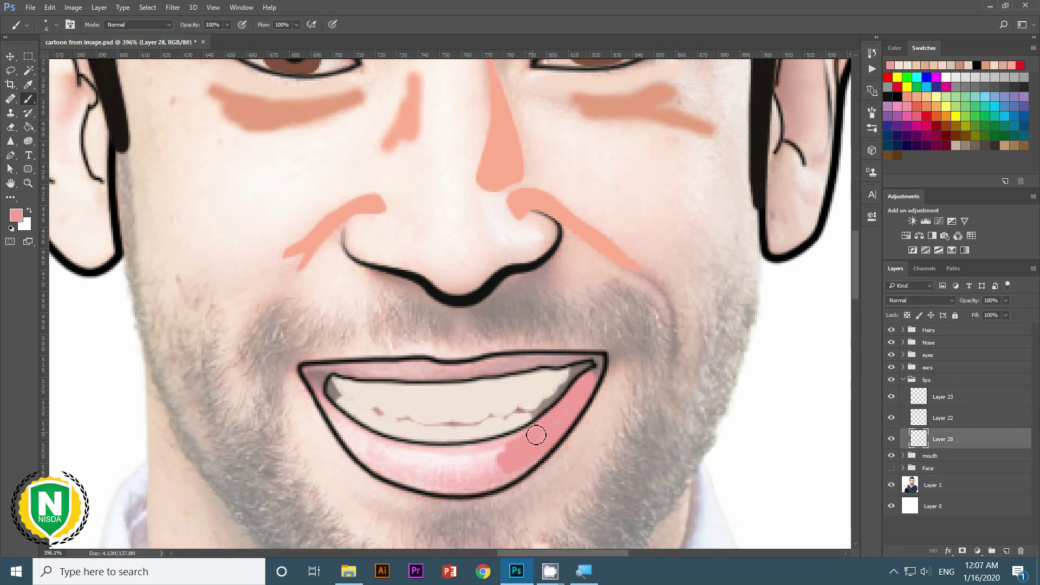
mouse_move(534, 432)
mouse_down()
mouse_move(482, 486)
mouse_move(512, 464)
mouse_move(481, 475)
mouse_move(380, 468)
mouse_up()
scroll(394, 464, up, 1)
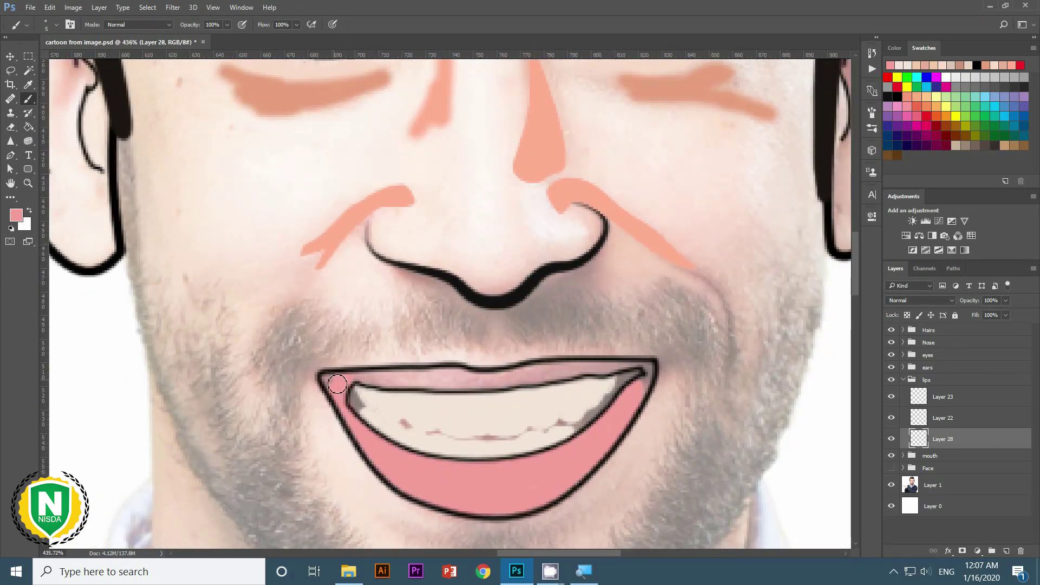
drag(337, 384, 494, 381)
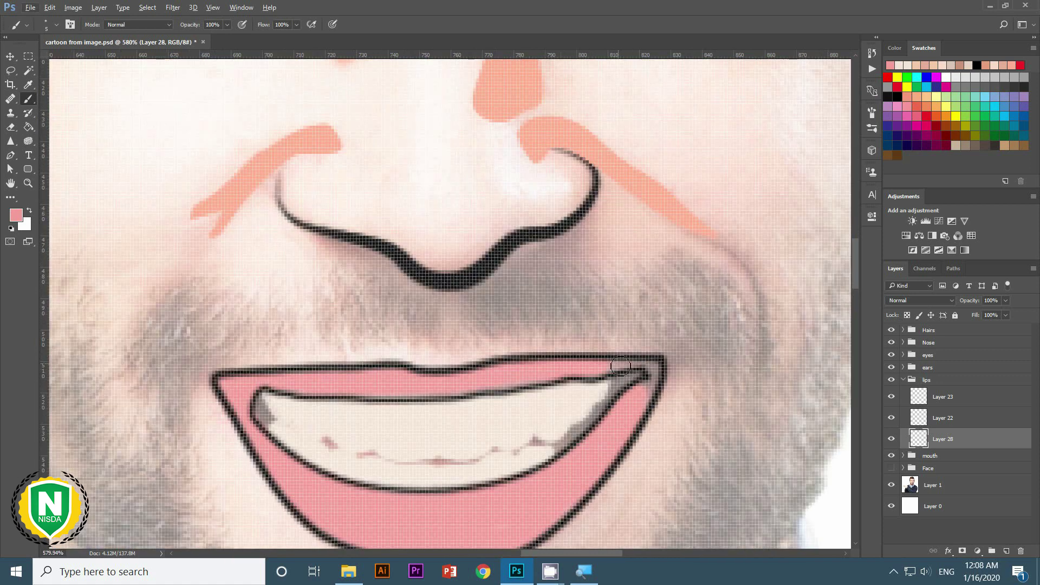
scroll(596, 373, up, 1)
scroll(639, 413, down, 12)
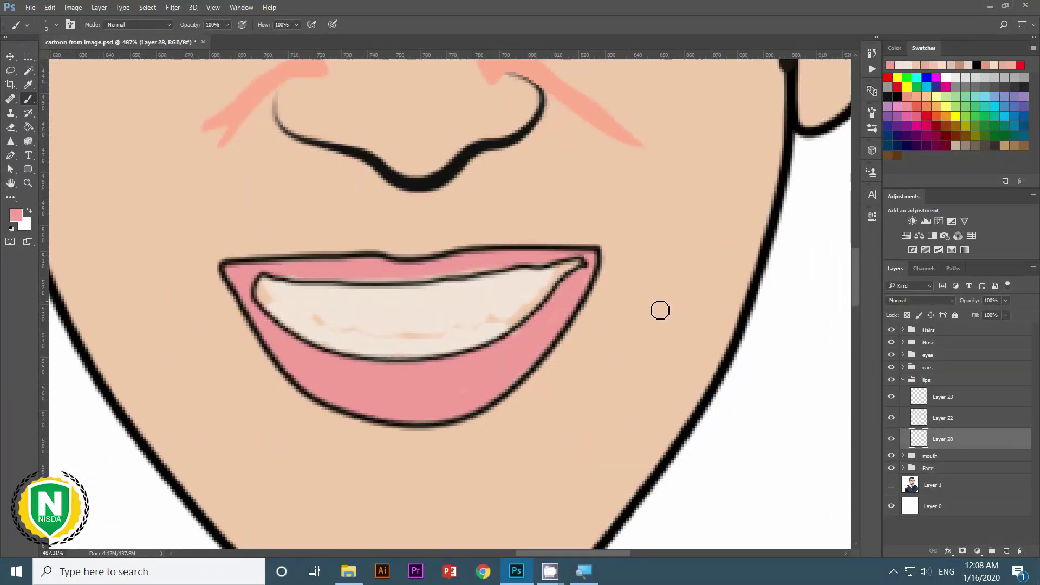
Hide the pink lip layer, show the photo, and add a layer for lip highlights.
click(892, 468)
click(891, 439)
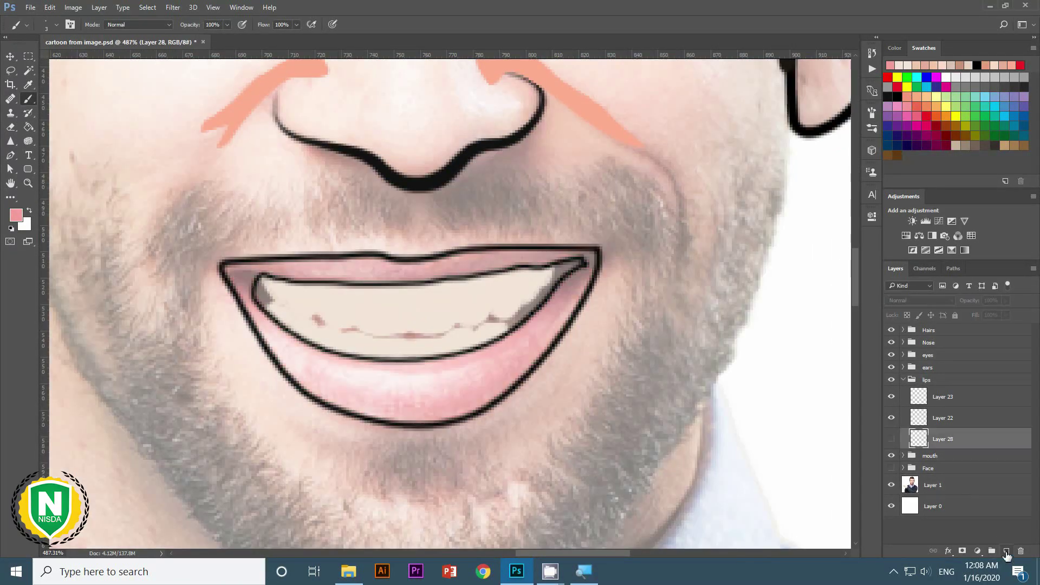
click(1007, 551)
click(892, 489)
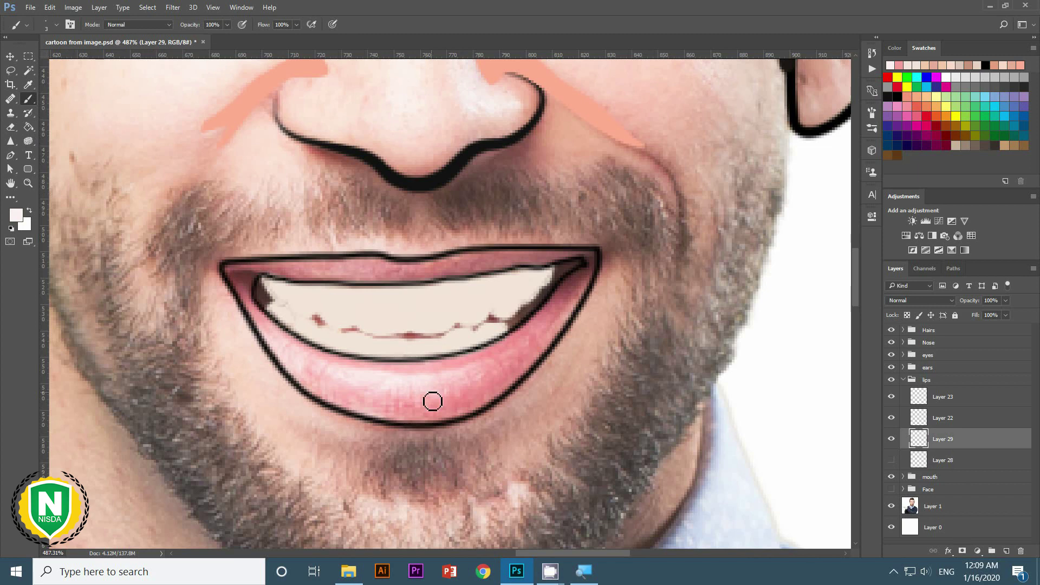
Paint a light highlight along the lower lip with the pink lip layer visible.
drag(302, 351, 478, 364)
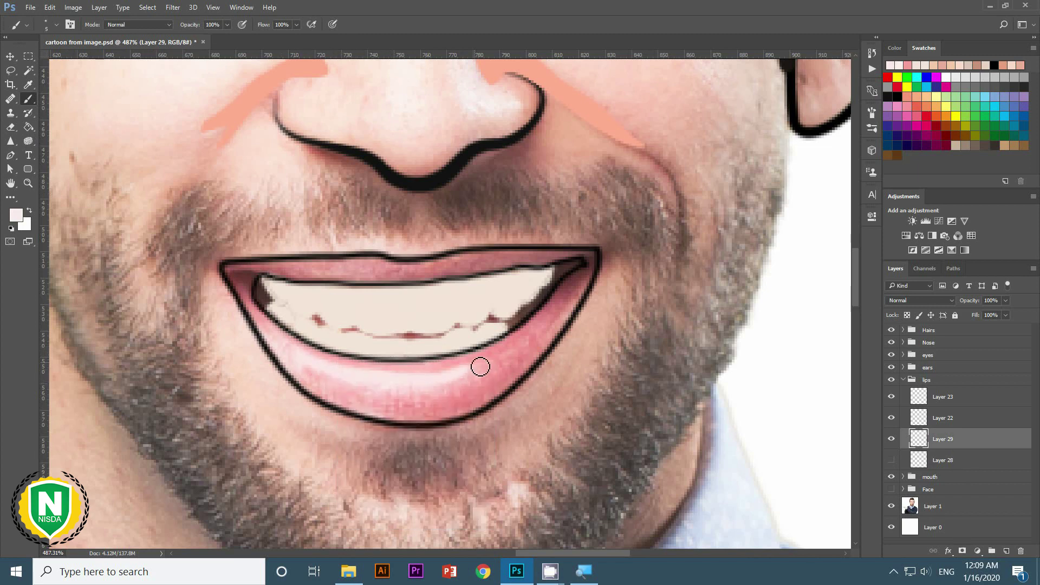
key(e)
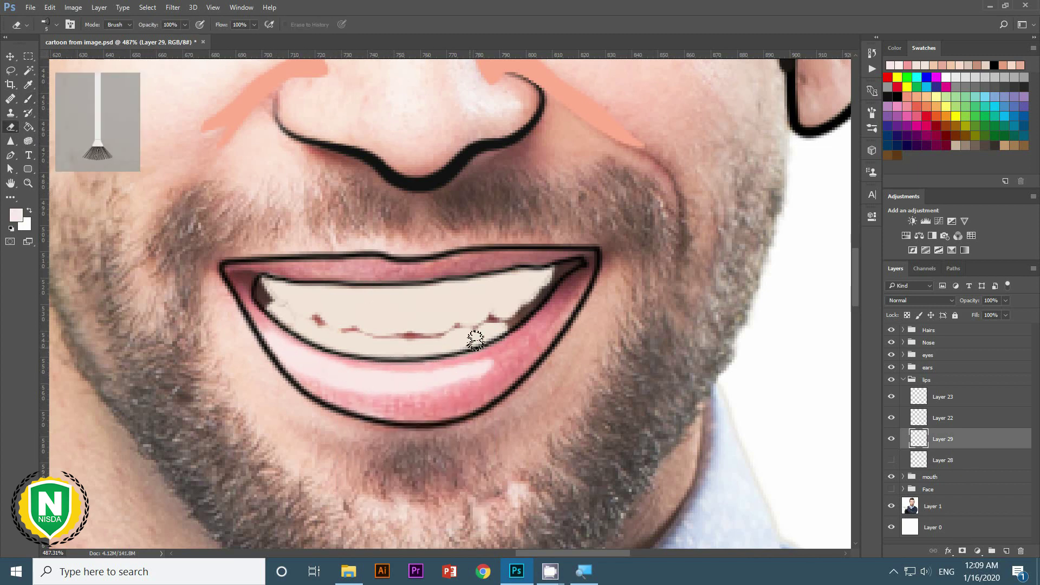
click(891, 460)
drag(592, 399, 583, 401)
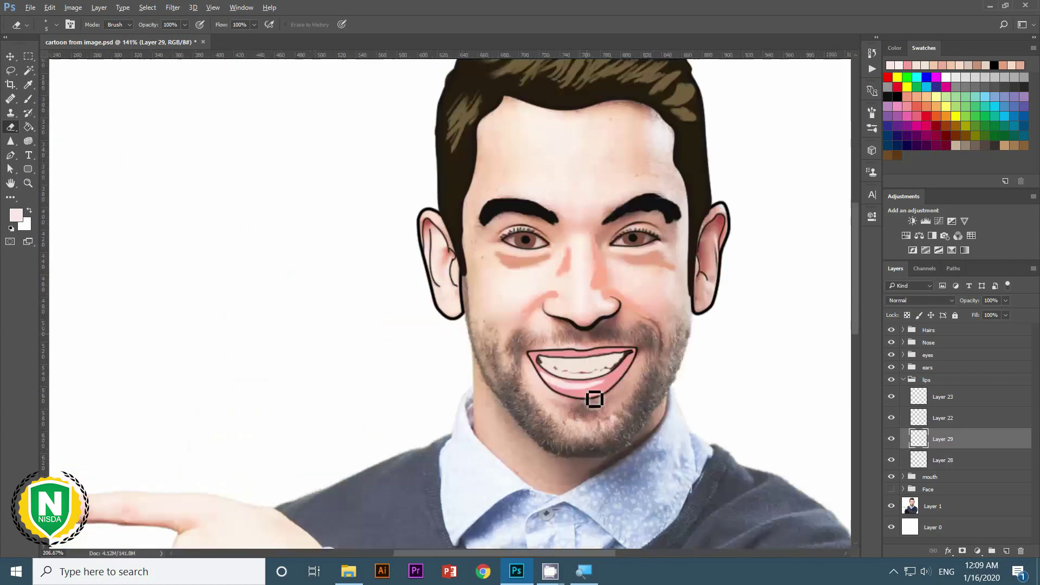
key(b)
right_click(512, 377)
double_click(514, 491)
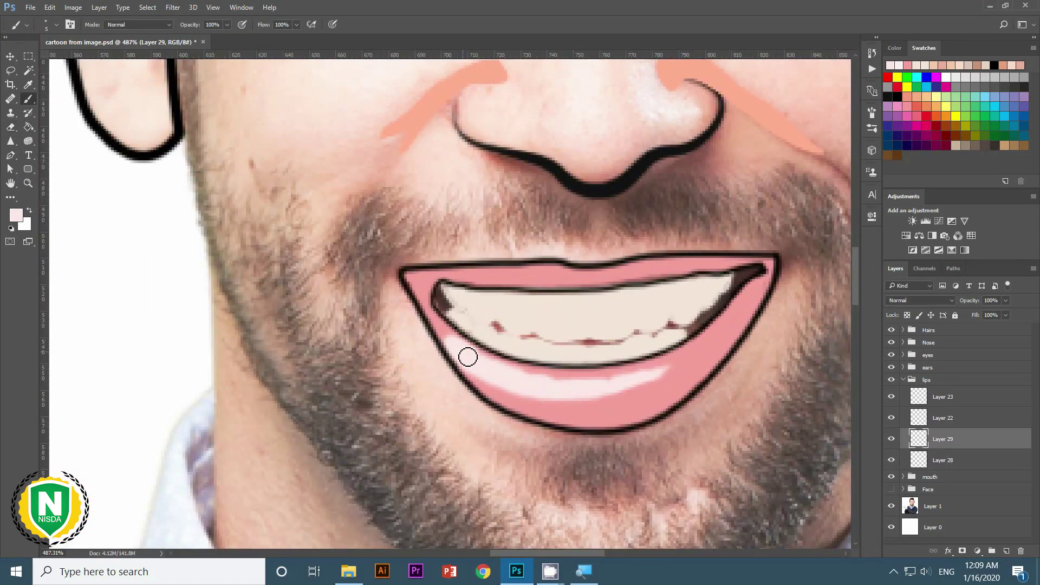
scroll(650, 488, down, 3)
scroll(545, 418, up, 2)
Refine the lower-lip highlight by alternating between eraser and brush.
key(e)
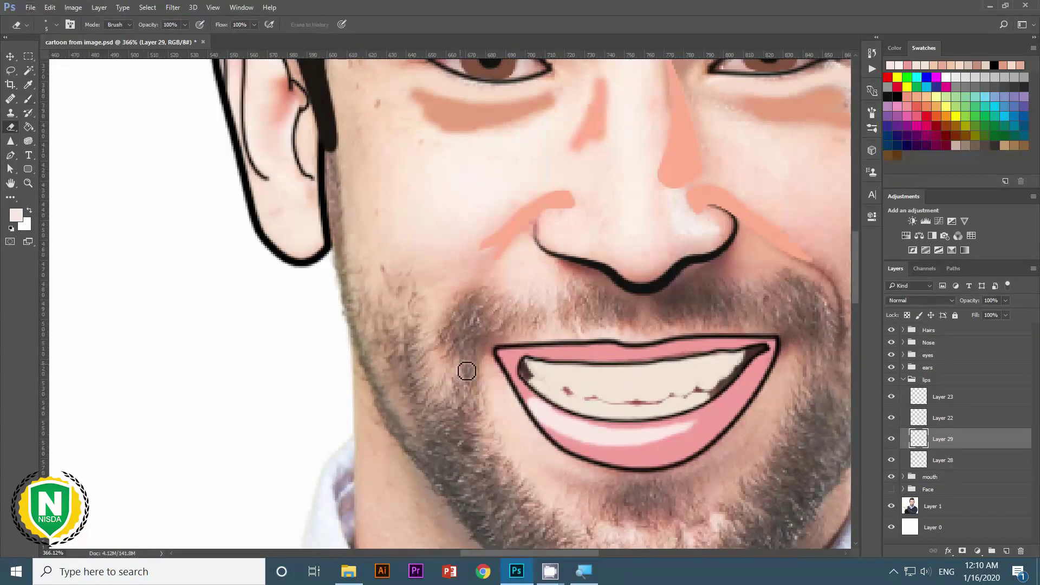
scroll(675, 463, down, 1)
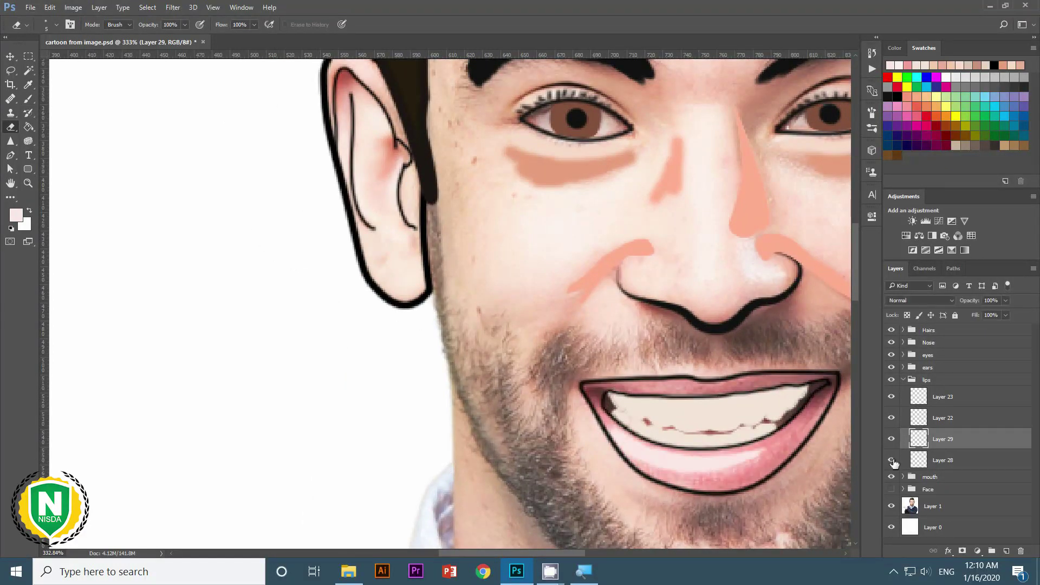
key(b)
scroll(639, 452, up, 4)
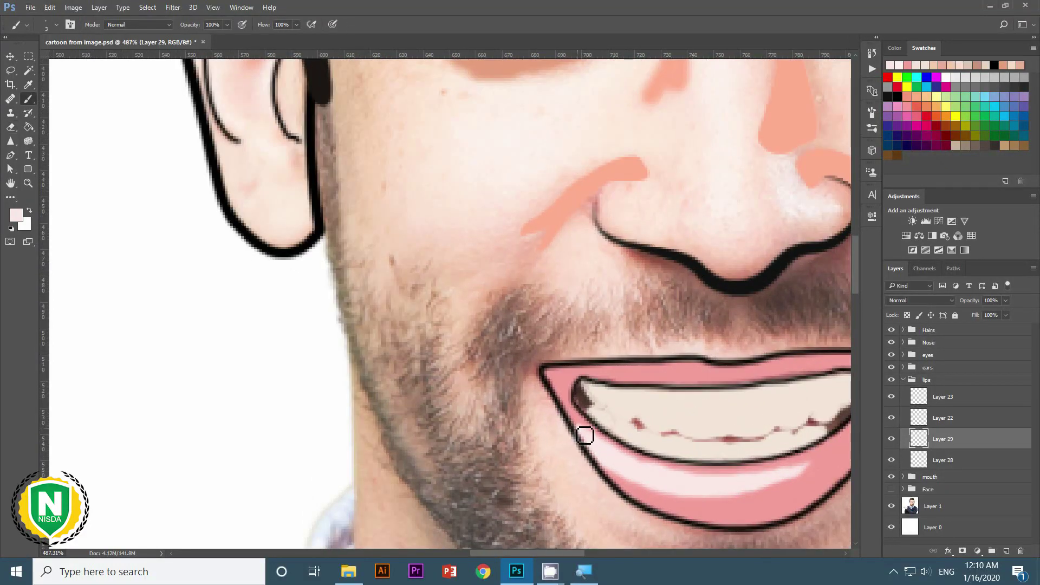
scroll(662, 500, down, 4)
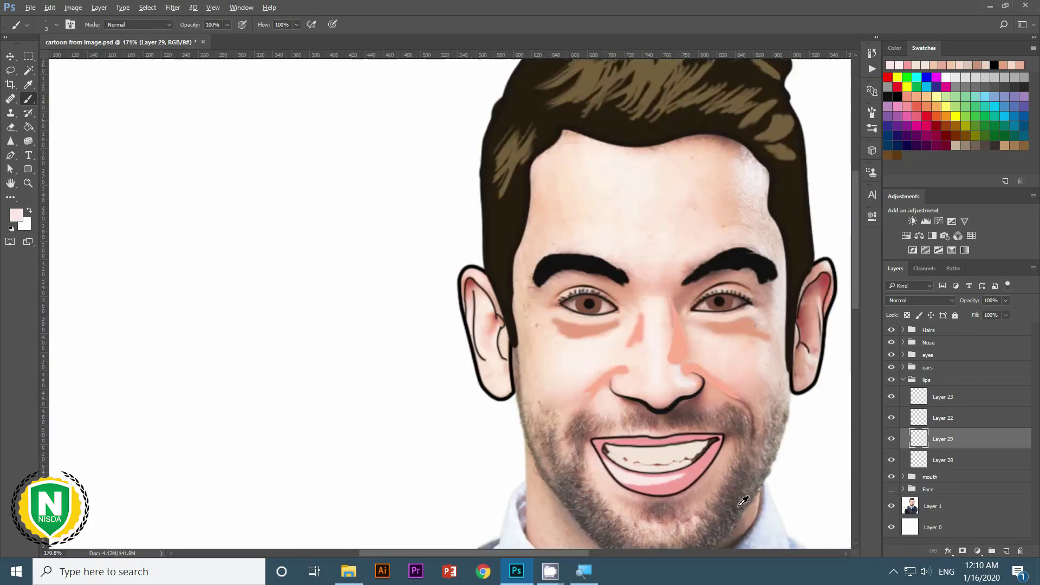
scroll(498, 416, up, 3)
key(e)
scroll(628, 485, down, 2)
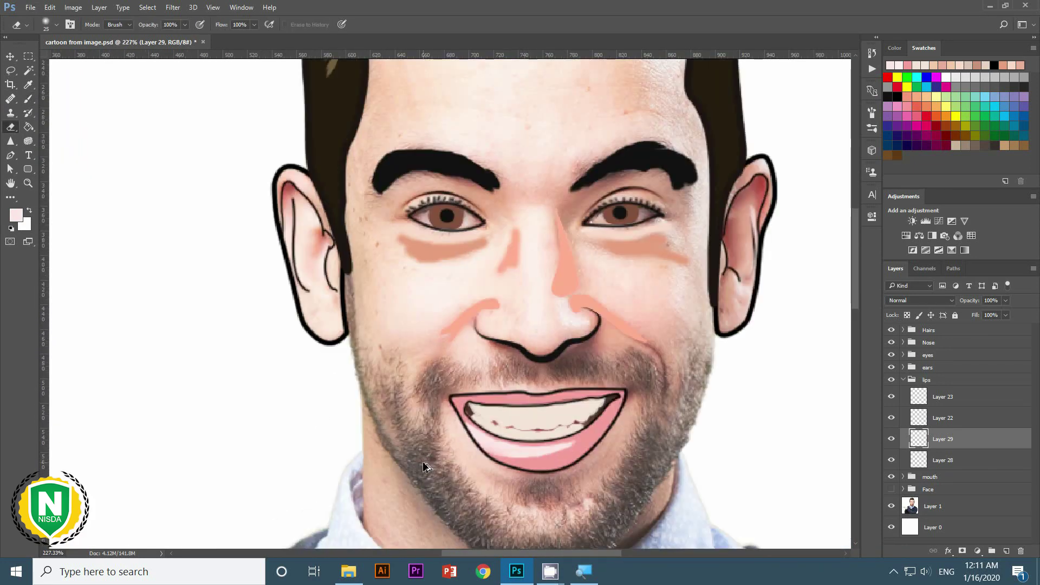
scroll(596, 433, down, 3)
scroll(640, 411, up, 6)
Hide Layers 29 and 28, then paint dark maroon shading at the left mouth corner.
click(891, 439)
click(891, 460)
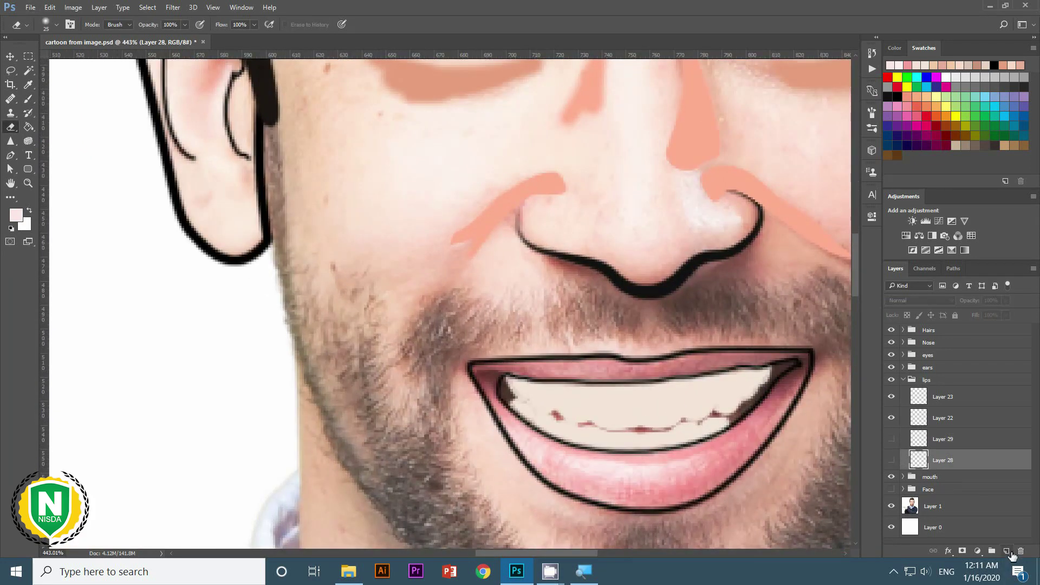
click(1006, 551)
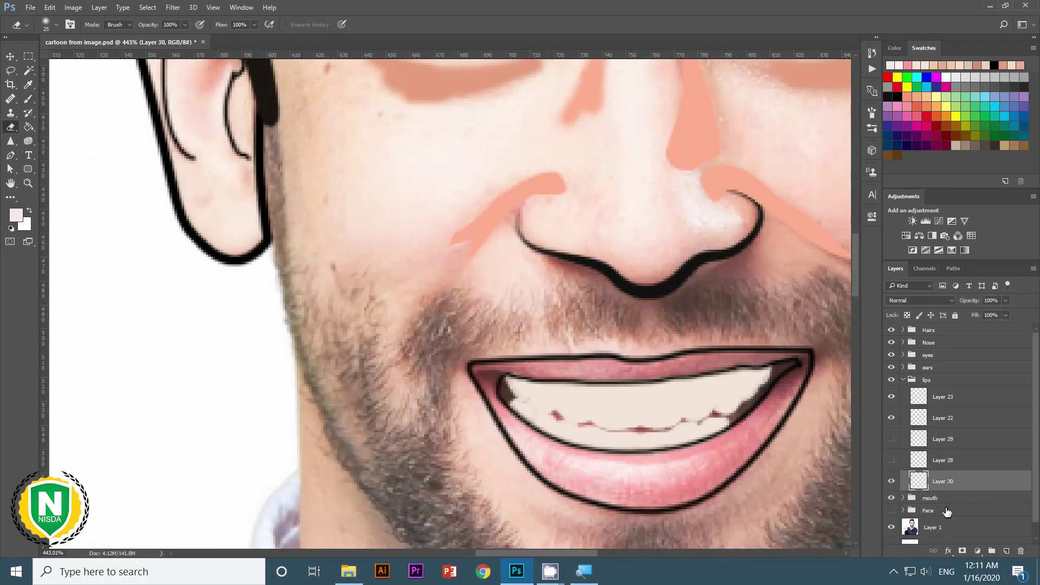
click(27, 105)
alt+click(504, 387)
scroll(497, 376, up, 1)
click(518, 406)
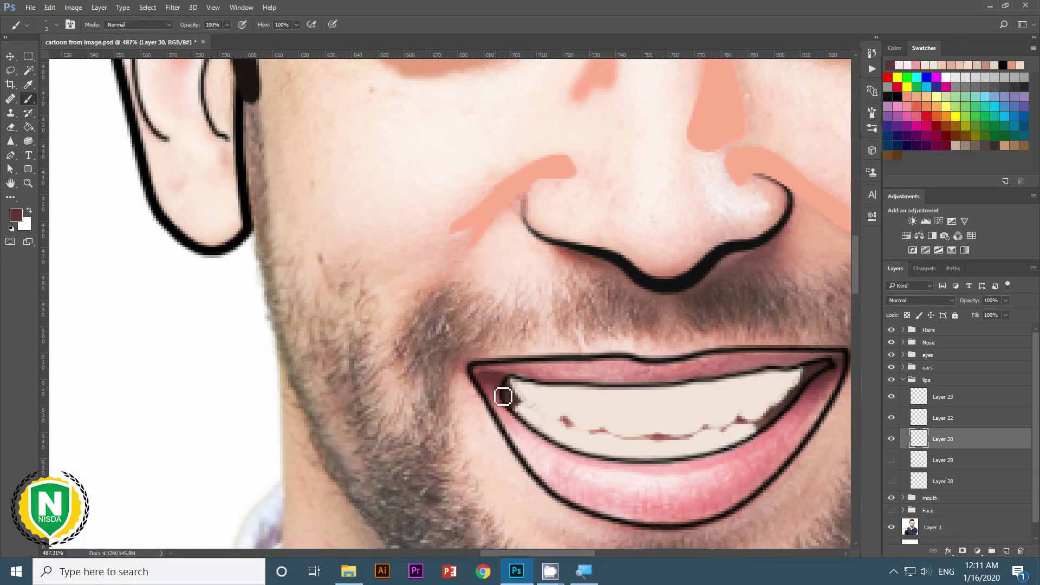
Erase excess shading, show Layers 29 and 28 again, and hide the photo to preview.
key(e)
scroll(486, 393, down, 5)
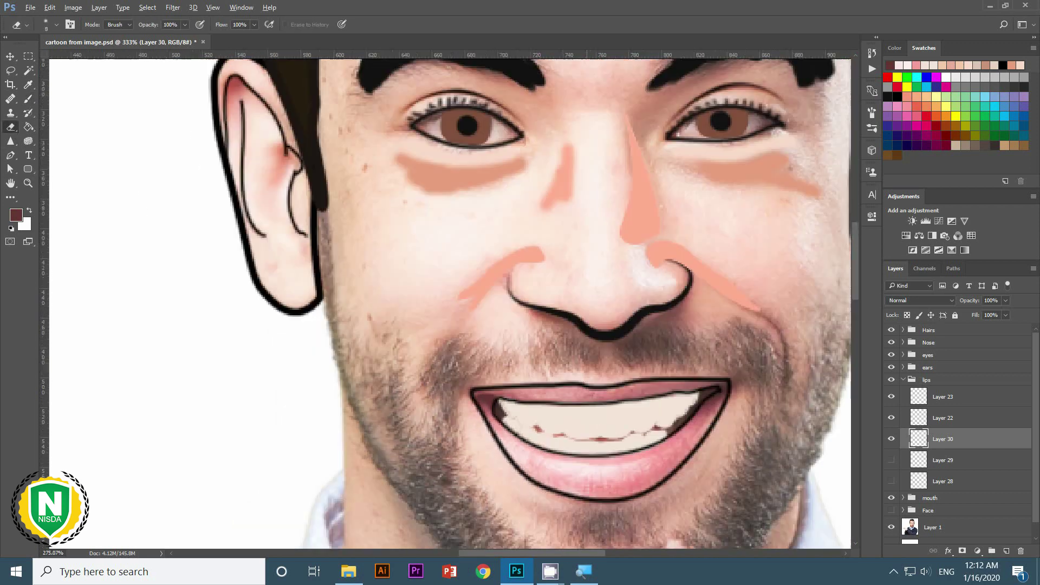
scroll(490, 457, up, 3)
click(891, 460)
click(891, 482)
click(892, 527)
scroll(634, 453, down, 3)
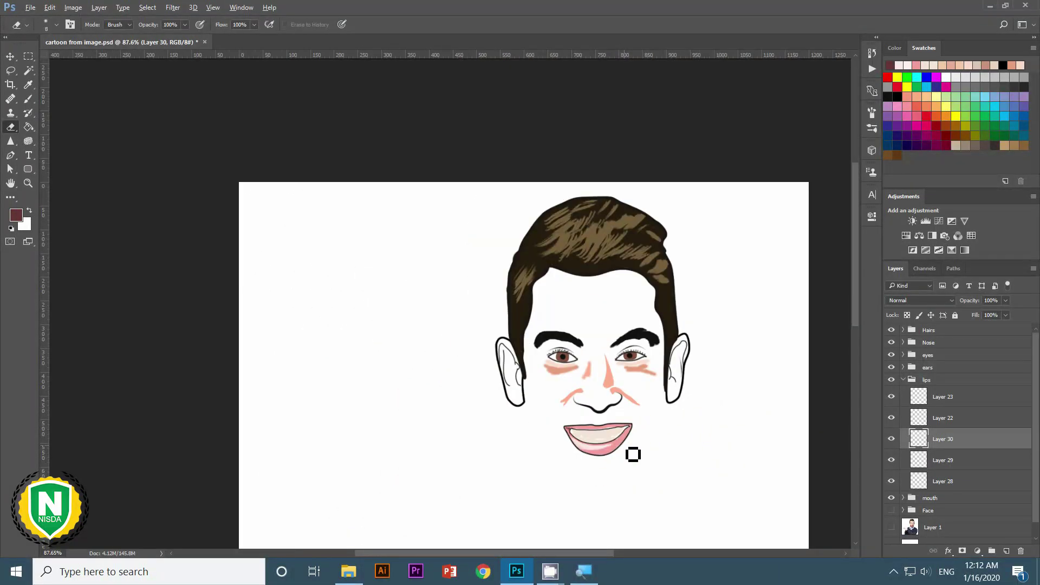
scroll(634, 453, up, 1)
scroll(634, 453, up, 1)
scroll(634, 453, up, 1)
scroll(676, 390, down, 2)
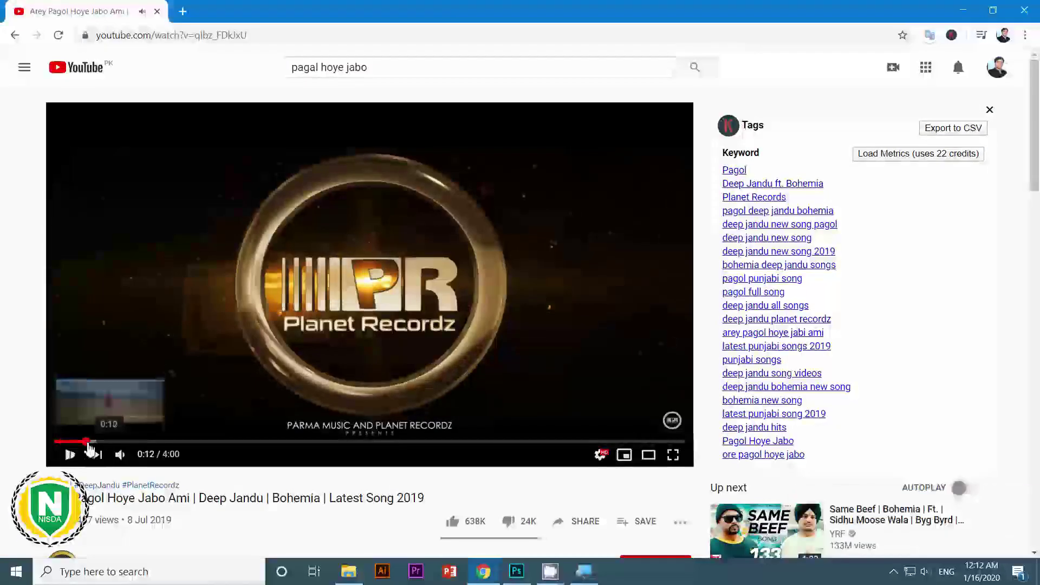
scroll(656, 324, up, 3)
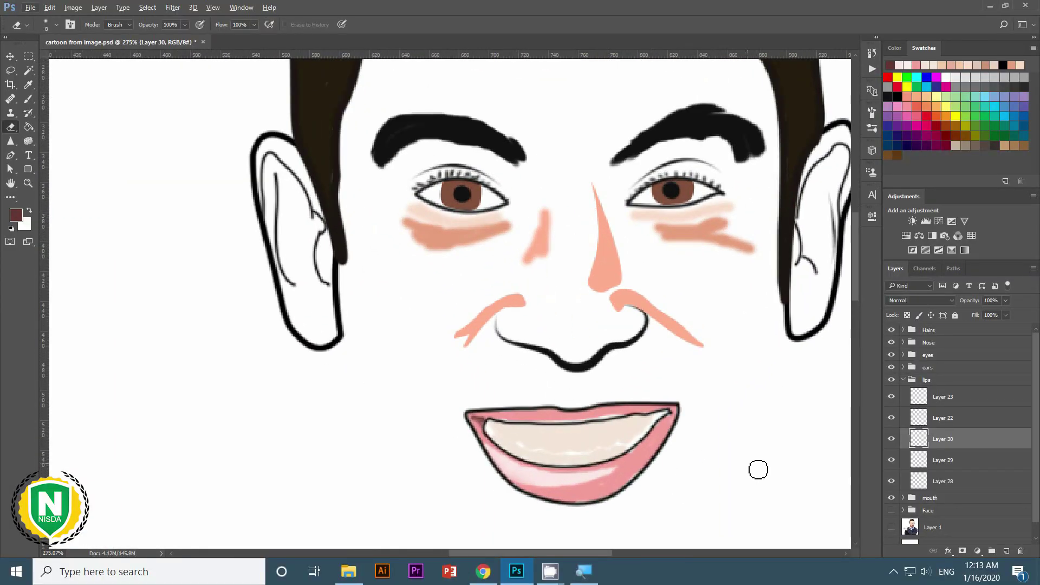
Show the photo and toggle the lips group off and on to compare.
click(904, 380)
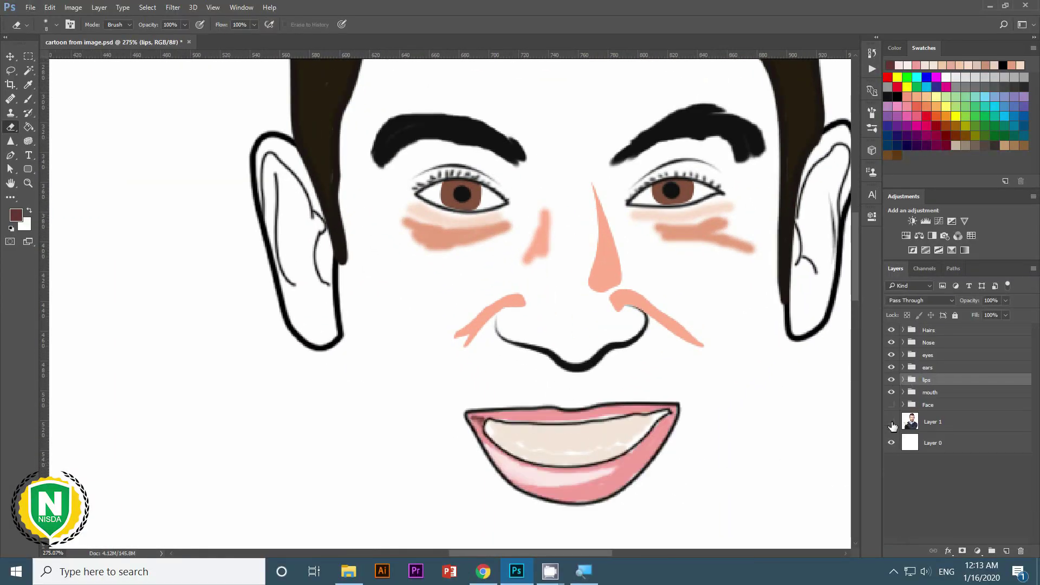
click(892, 422)
click(891, 380)
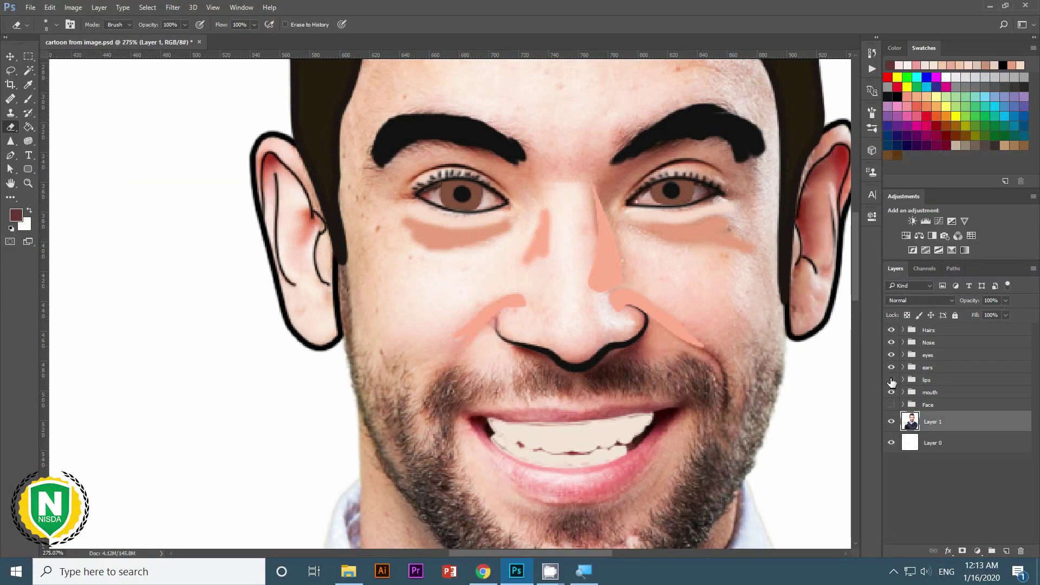
click(892, 381)
click(903, 380)
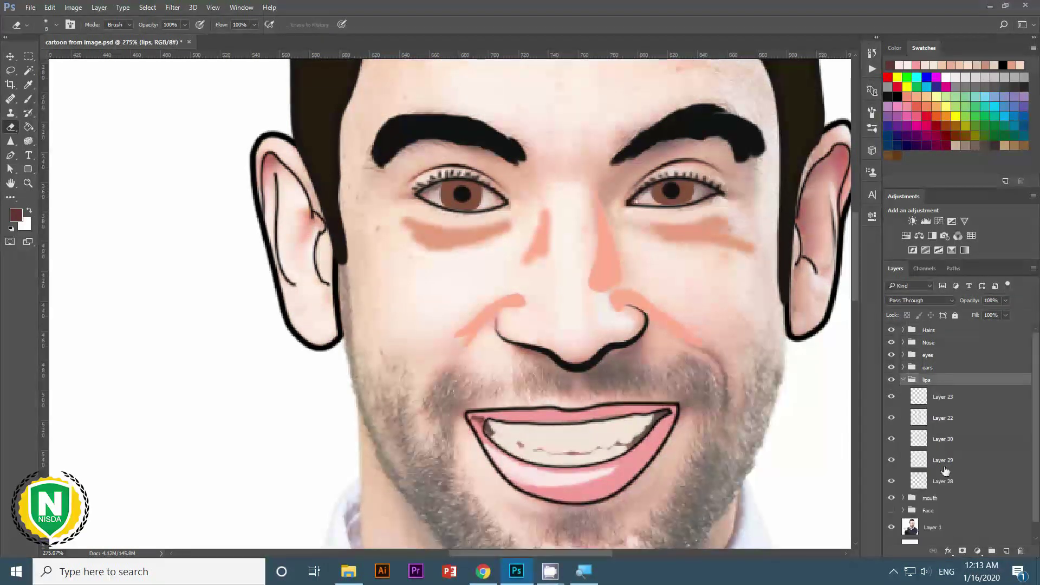
Add Layer 31 in the lips group and choose a darker pink brush colour.
click(940, 461)
key(ctrl+shift+alt+n)
key(b)
key(ctrl+plus)
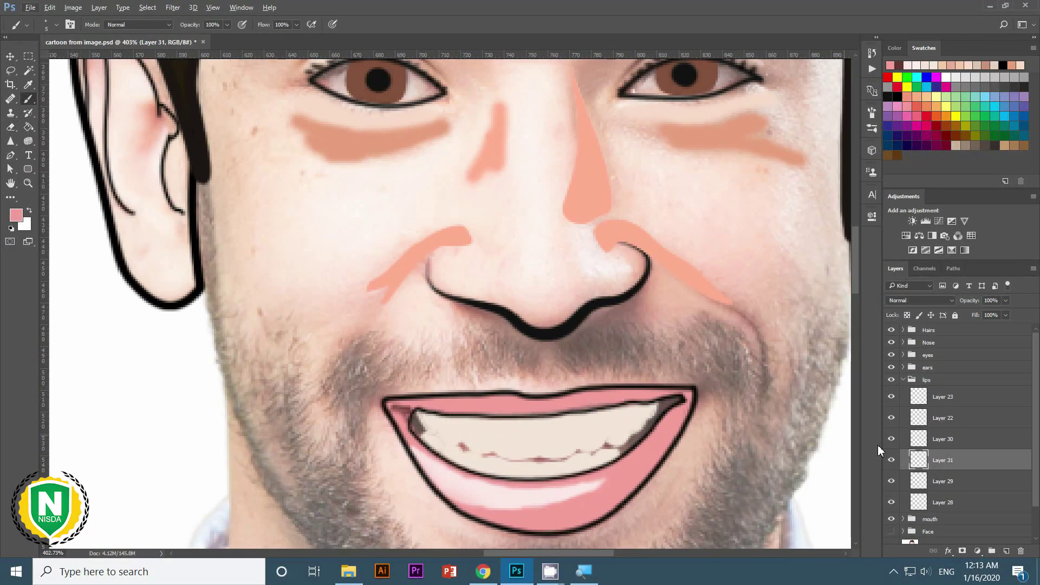
scroll(921, 423, down, 2)
click(892, 374)
scroll(922, 423, down, 1)
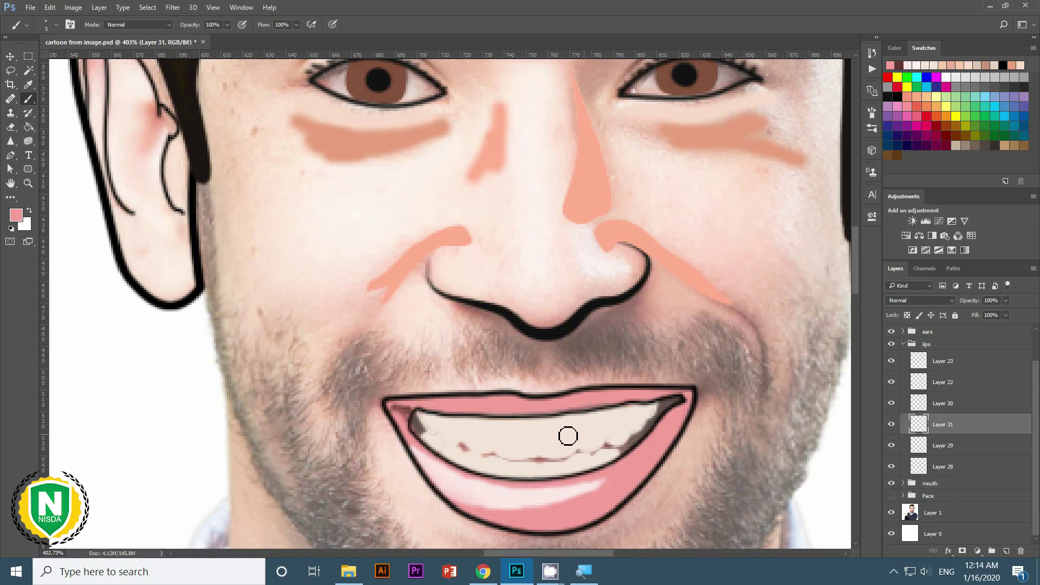
click(16, 215)
click(830, 97)
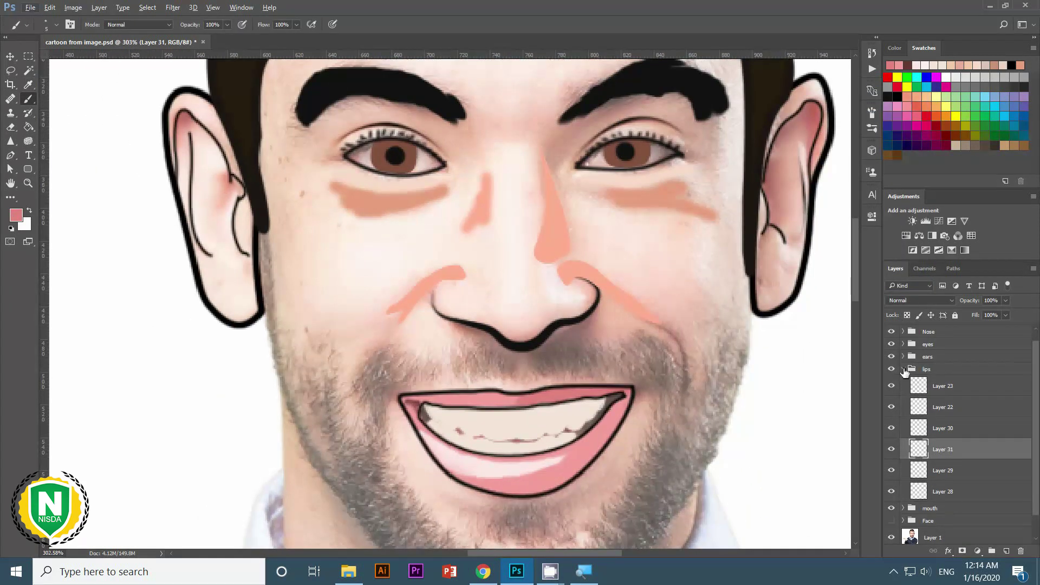
Hide the photo and select Layer 31 for painting.
click(903, 344)
click(891, 421)
click(903, 380)
click(909, 439)
click(921, 460)
scroll(471, 366, up, 1)
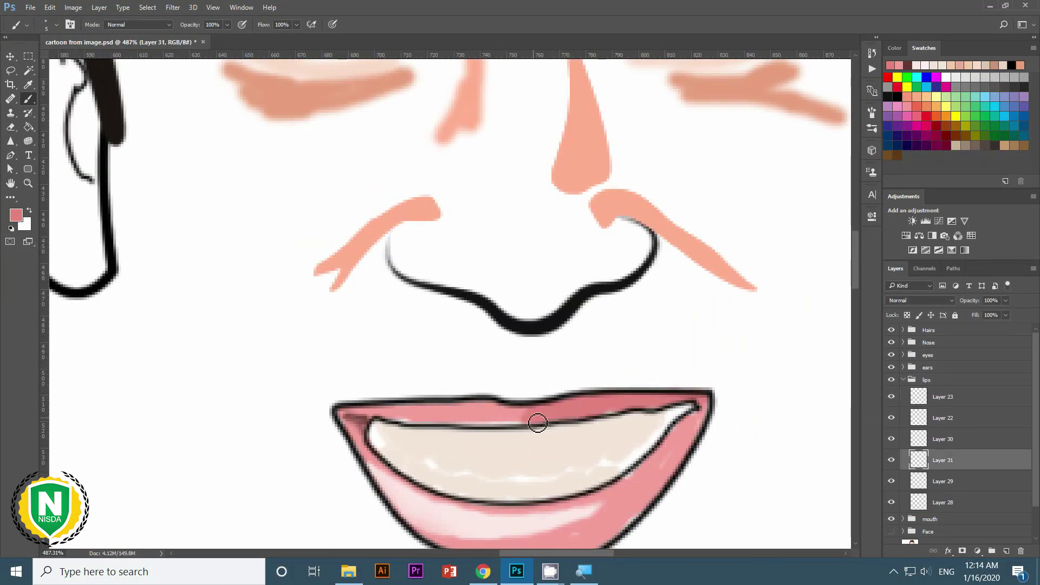
Step from Layer 28 back to Layer 31, zoom out, and collapse the lips group.
click(901, 502)
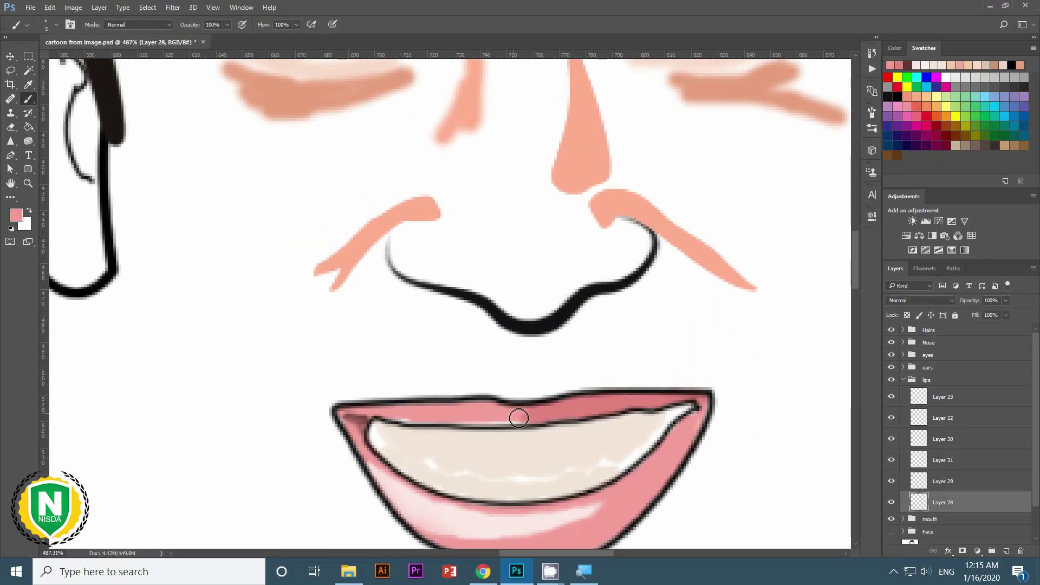
key(alt+bracketright)
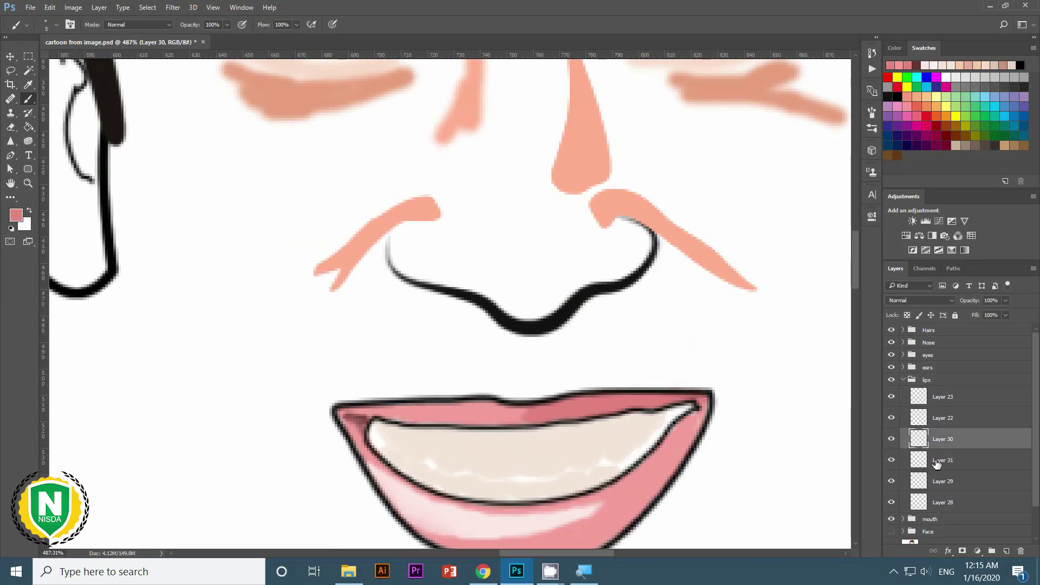
key(alt+bracketright)
scroll(596, 433, down, 3)
scroll(657, 443, down, 3)
scroll(656, 444, up, 3)
click(904, 380)
Show the photo, hide the mouth group, and add a new layer above it.
click(931, 422)
click(891, 421)
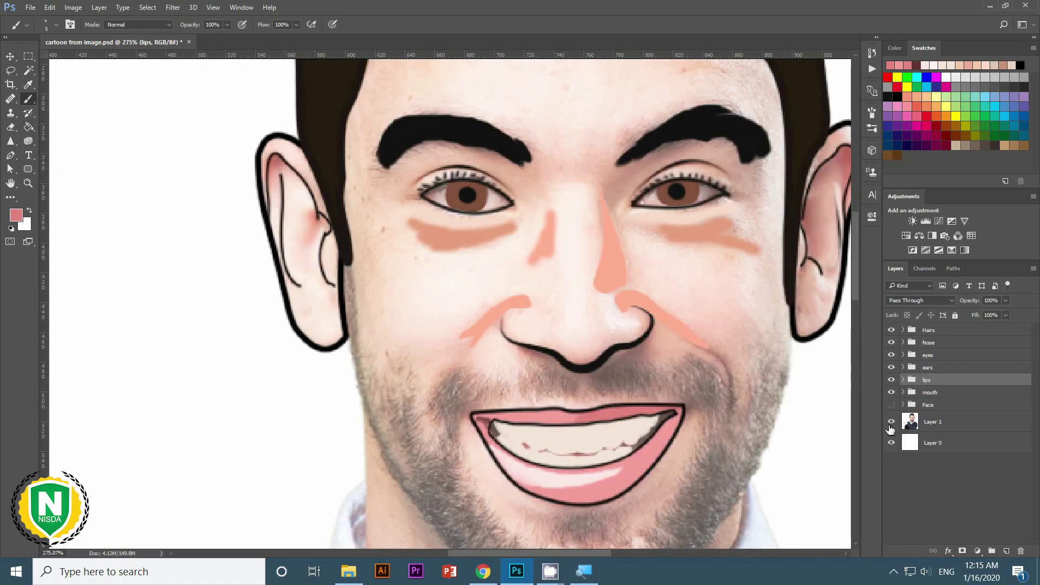
scroll(757, 453, up, 2)
click(892, 392)
click(893, 395)
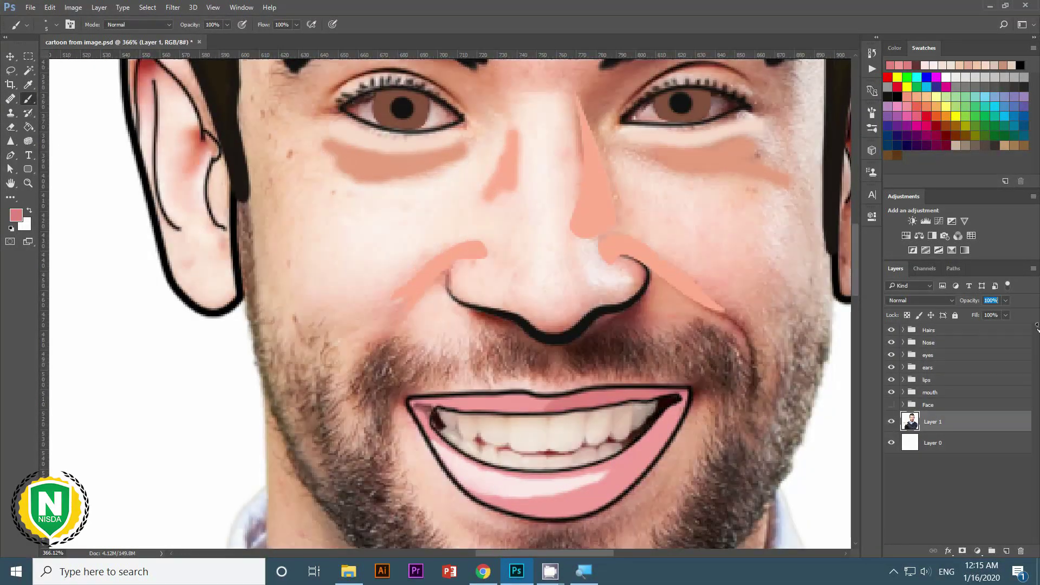
scroll(532, 421, up, 2)
key(ctrl+shift+alt+n)
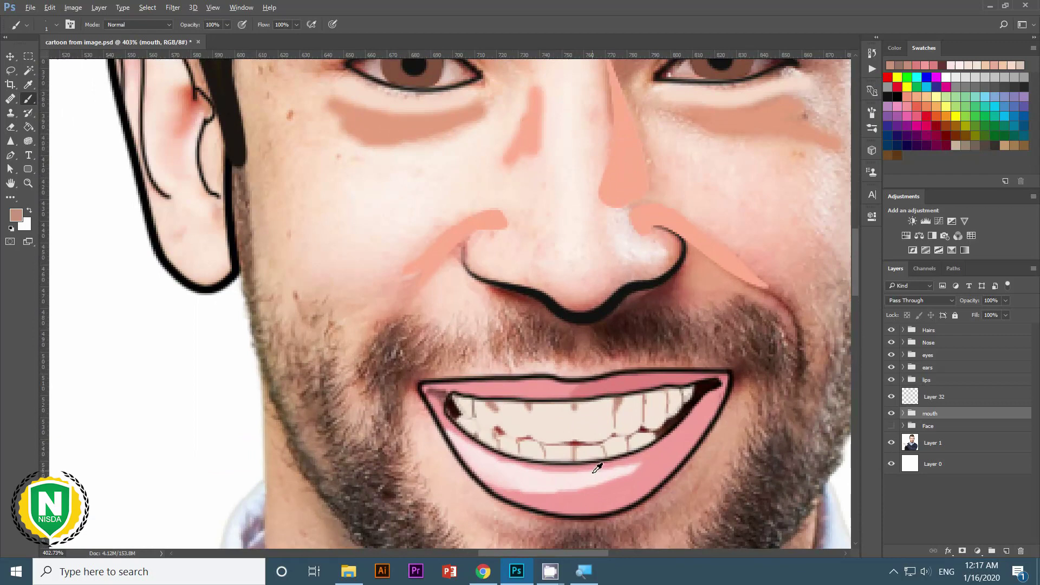
Lower the new layer's opacity to 66% and hide the Face group's skin colour.
drag(970, 301, 954, 304)
key(ctrl+minus)
key(ctrl+minus)
key(ctrl+minus)
click(892, 443)
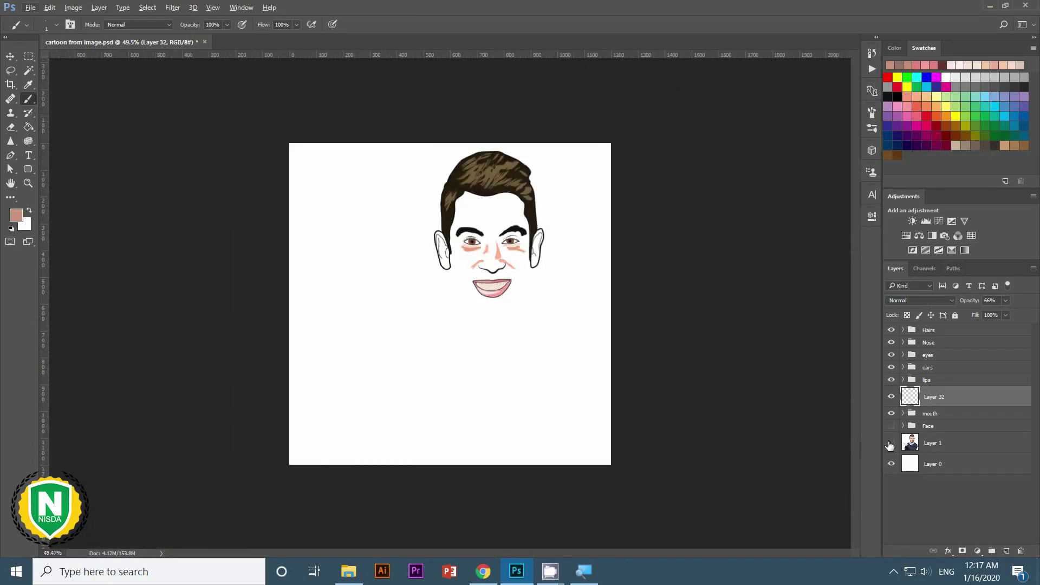
scroll(485, 252, up, 1)
scroll(485, 253, up, 1)
click(891, 442)
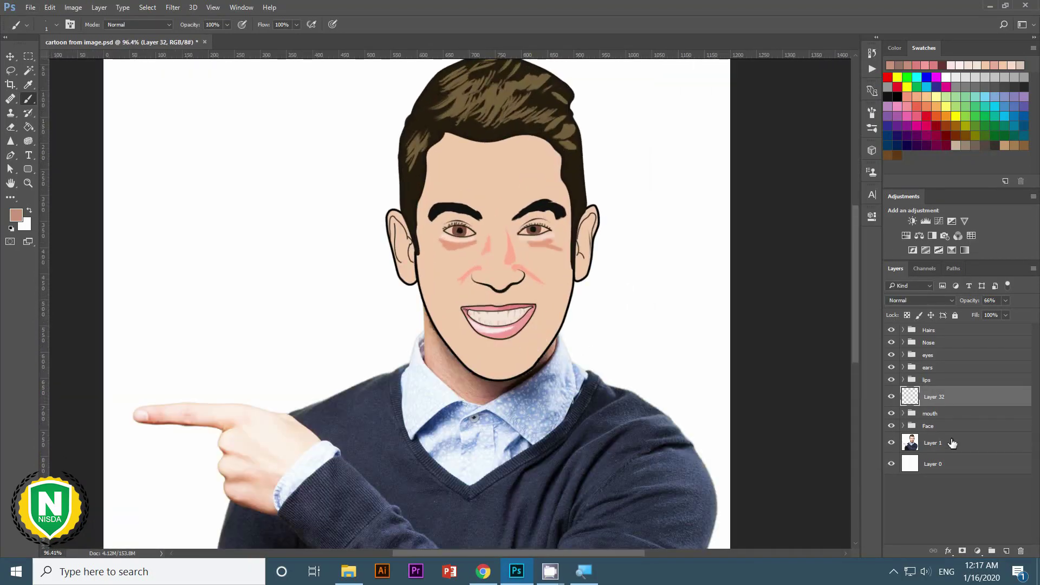
scroll(564, 291, up, 1)
scroll(564, 291, up, 1)
click(891, 414)
Add Layer 33 and sample dark brown from the mouth corner.
key(ctrl+shift+alt+n)
scroll(325, 379, up, 1)
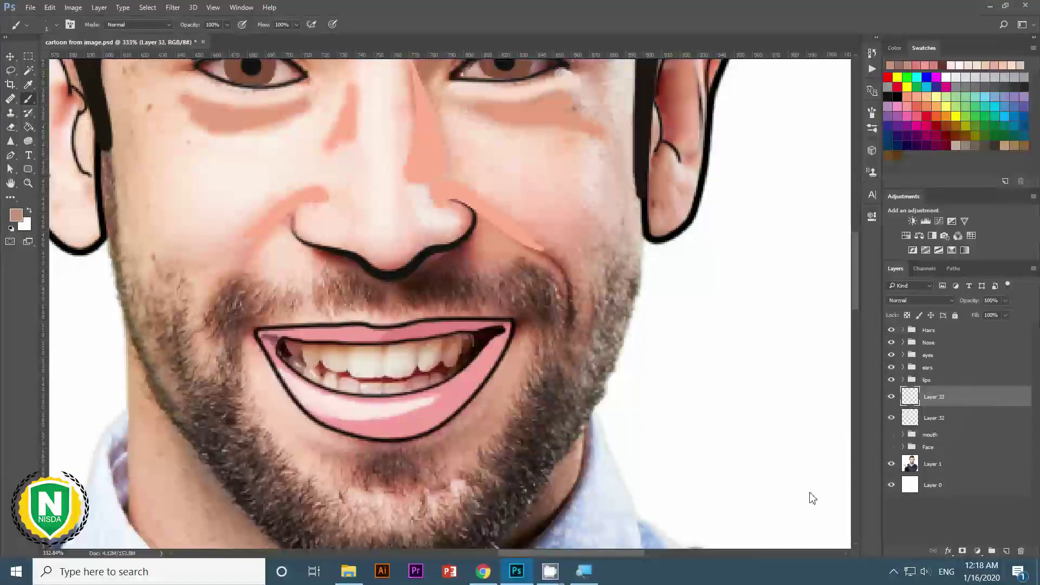
scroll(320, 368, up, 1)
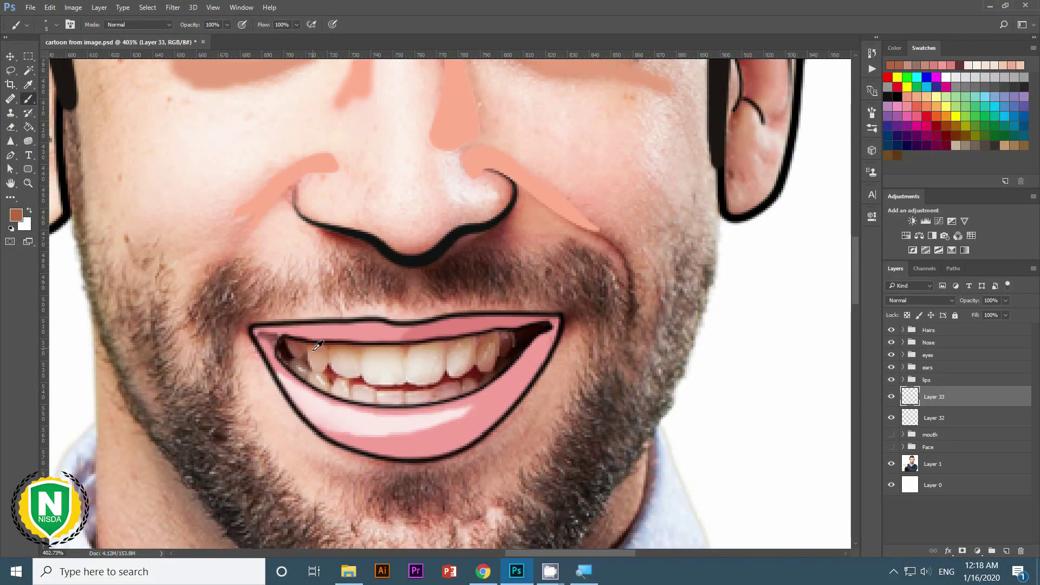
alt+click(292, 349)
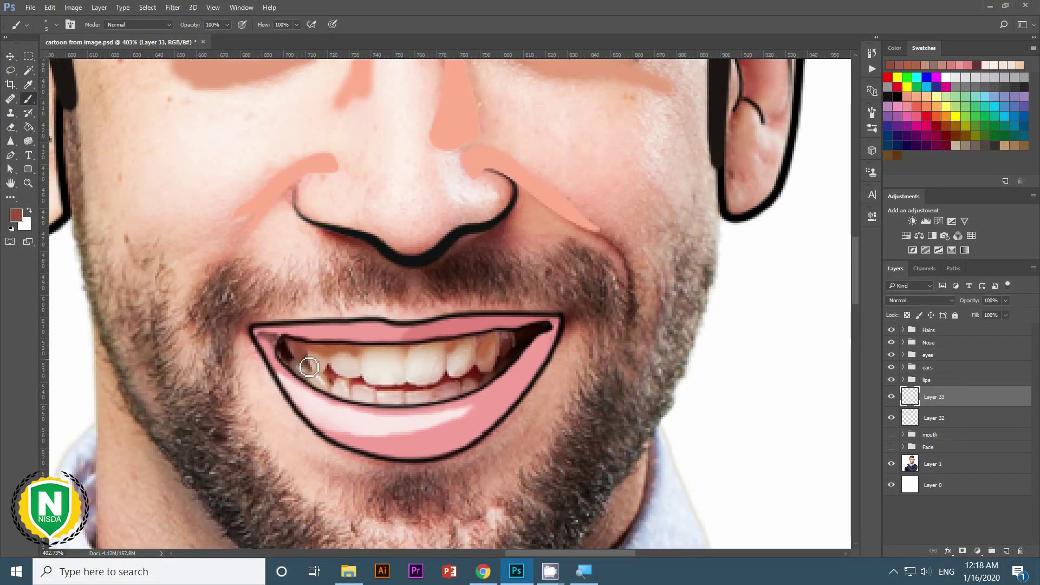
click(10, 129)
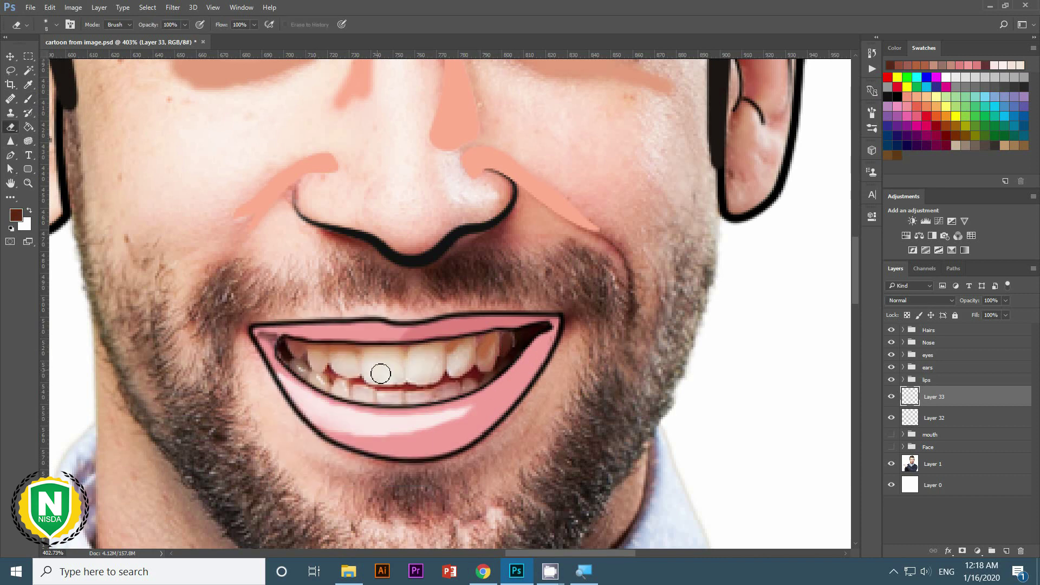
scroll(352, 404, up, 2)
click(945, 435)
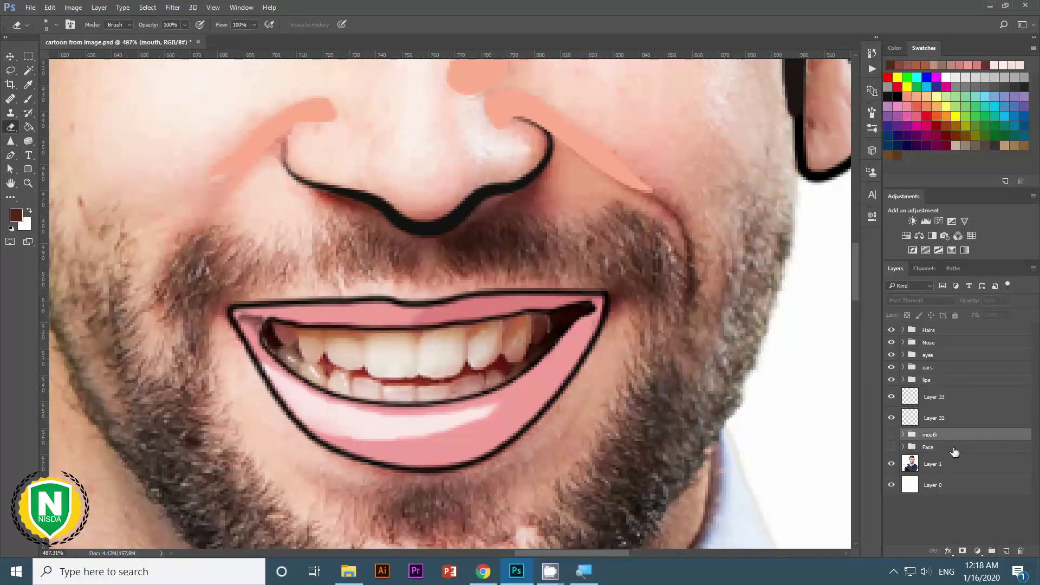
key(b)
Paint a red gum line and dark brown mouth corners on new layers.
key(ctrl+shift+alt+n)
drag(319, 357, 507, 370)
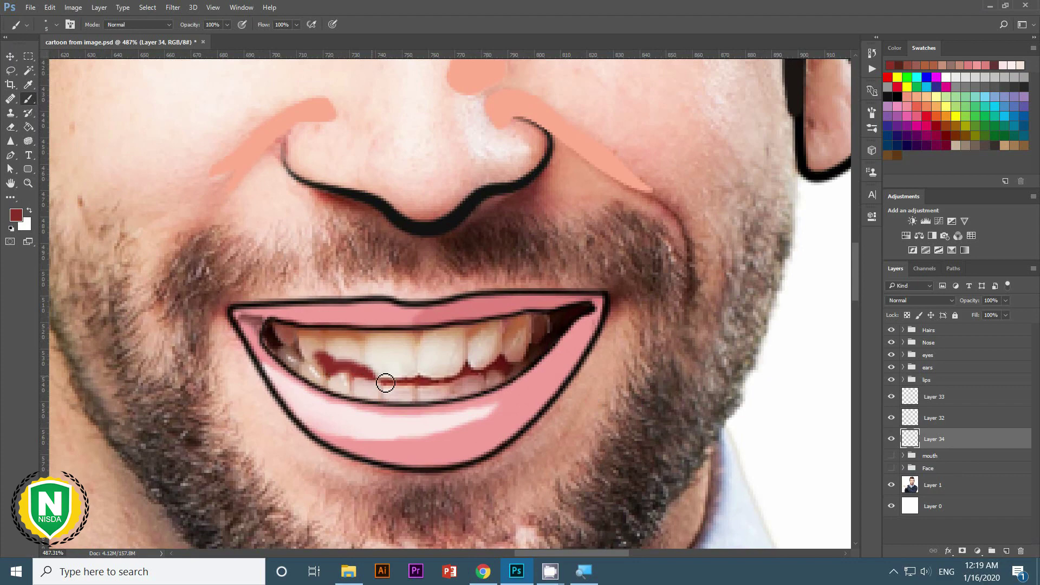
alt+click(519, 373)
click(584, 315)
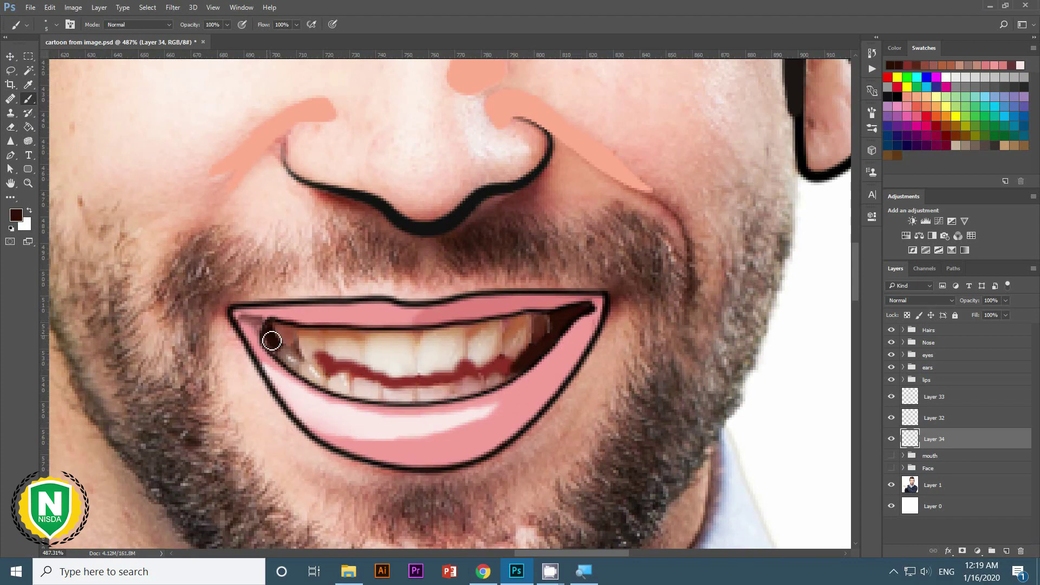
key(ctrl+shift+alt+n)
drag(259, 338, 225, 328)
alt+click(286, 356)
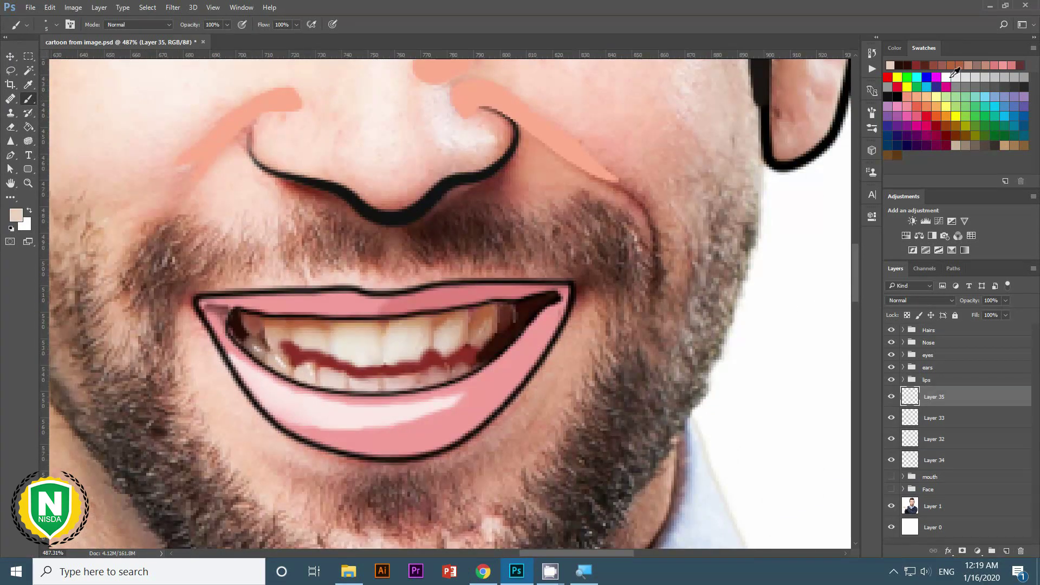
Move the new gum and corner layers into the mouth group.
scroll(321, 407, down, 5)
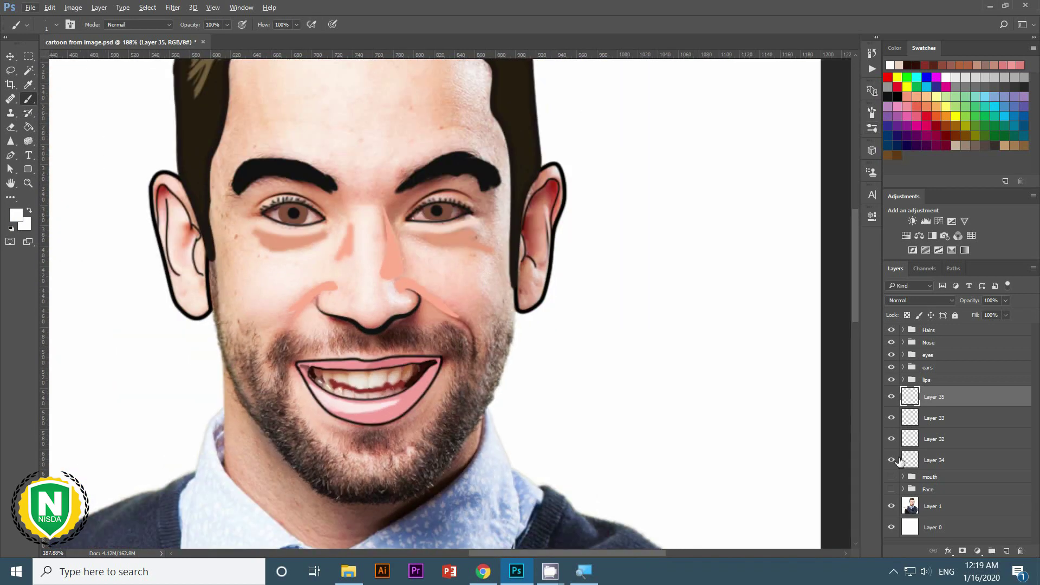
shift+click(943, 461)
drag(943, 460, 939, 477)
Hide the reference photo and move Layer 34 below Layer 27 in the mouth group.
click(891, 512)
click(943, 479)
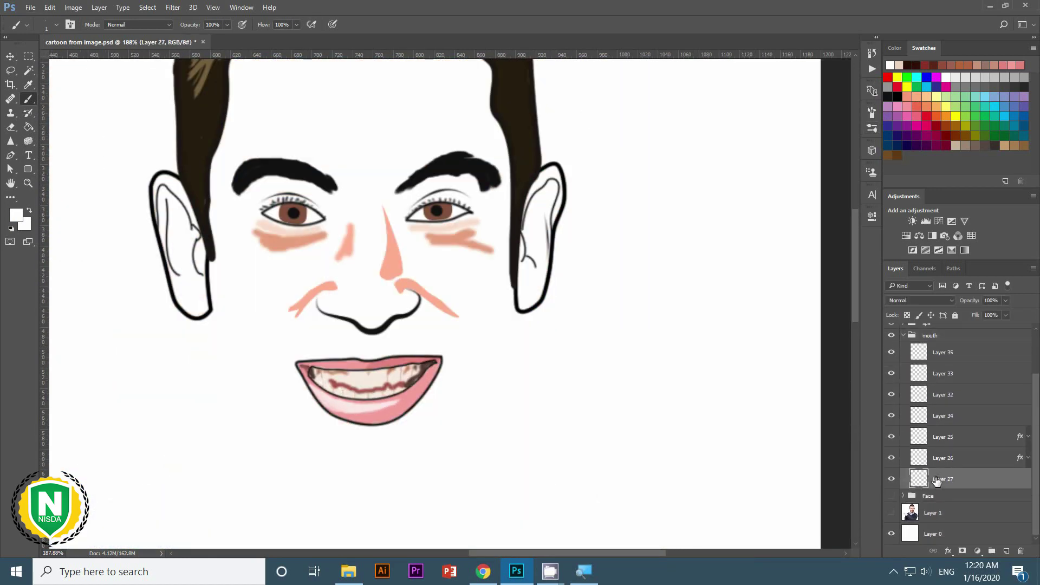
scroll(940, 431, up, 1)
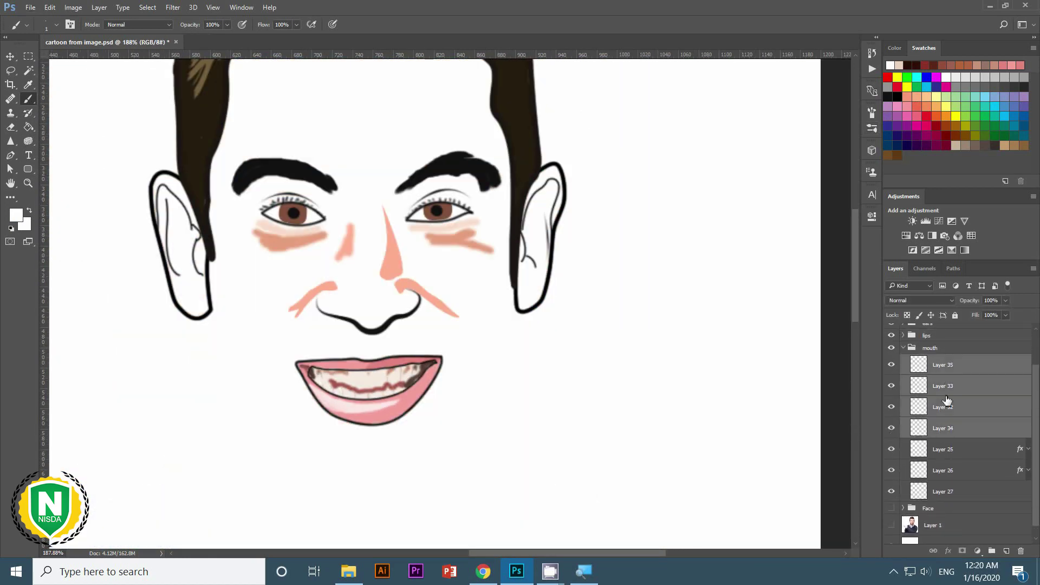
drag(942, 428, 943, 501)
scroll(475, 400, up, 3)
click(942, 410)
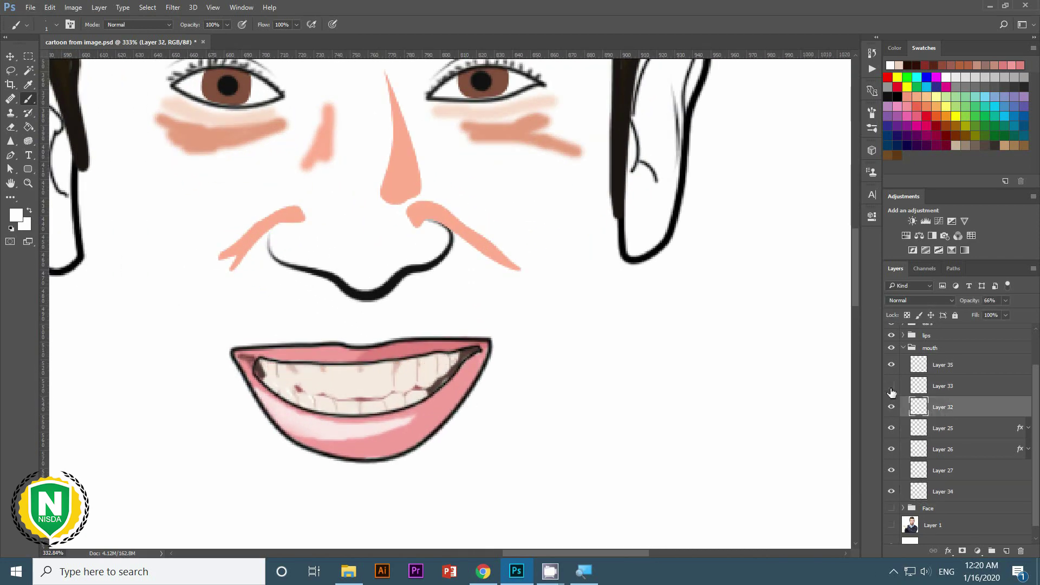
scroll(459, 418, down, 2)
click(954, 388)
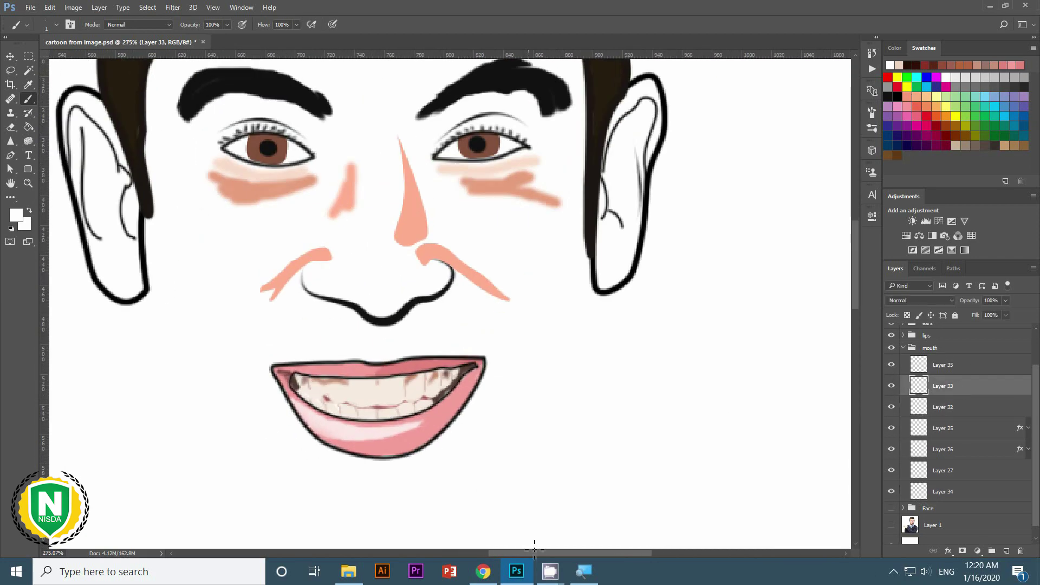
Sample tan, dark brown and pinkish-red gum tones from the teeth and gum line.
scroll(448, 411, down, 5)
scroll(448, 410, up, 4)
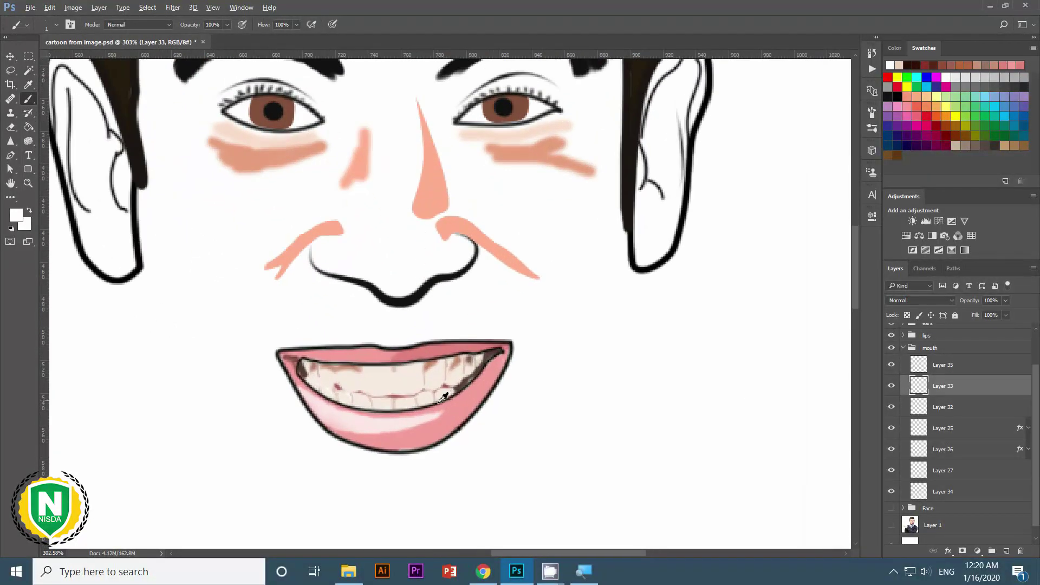
scroll(476, 368, up, 1)
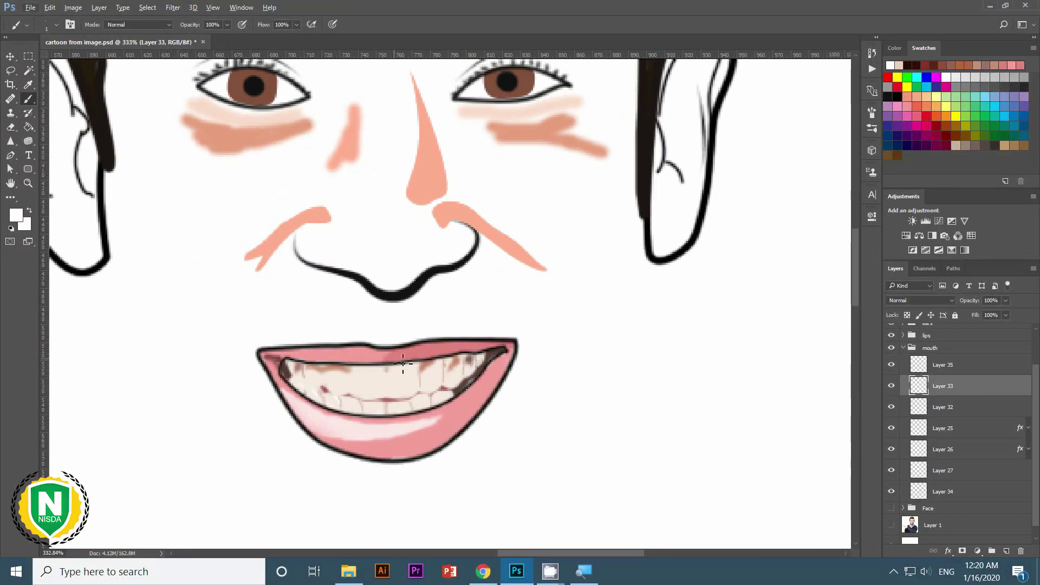
alt+click(452, 366)
scroll(440, 368, up, 2)
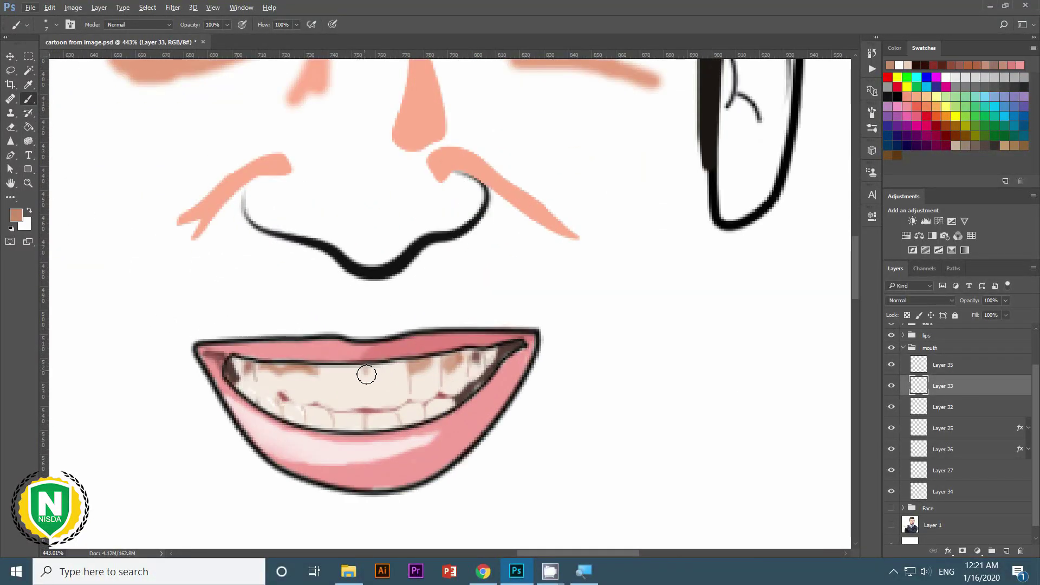
alt+click(480, 357)
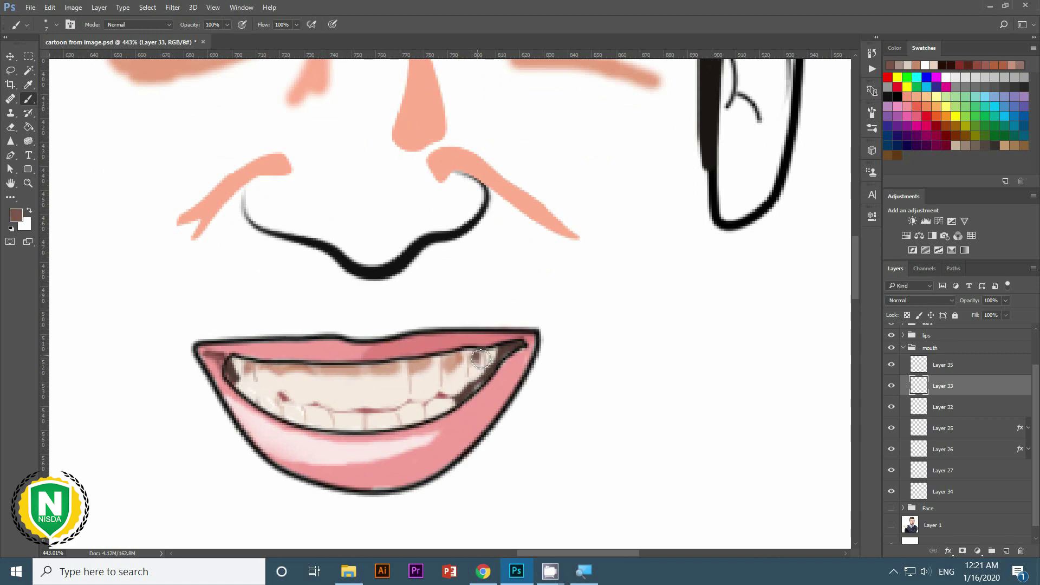
scroll(480, 355, up, 1)
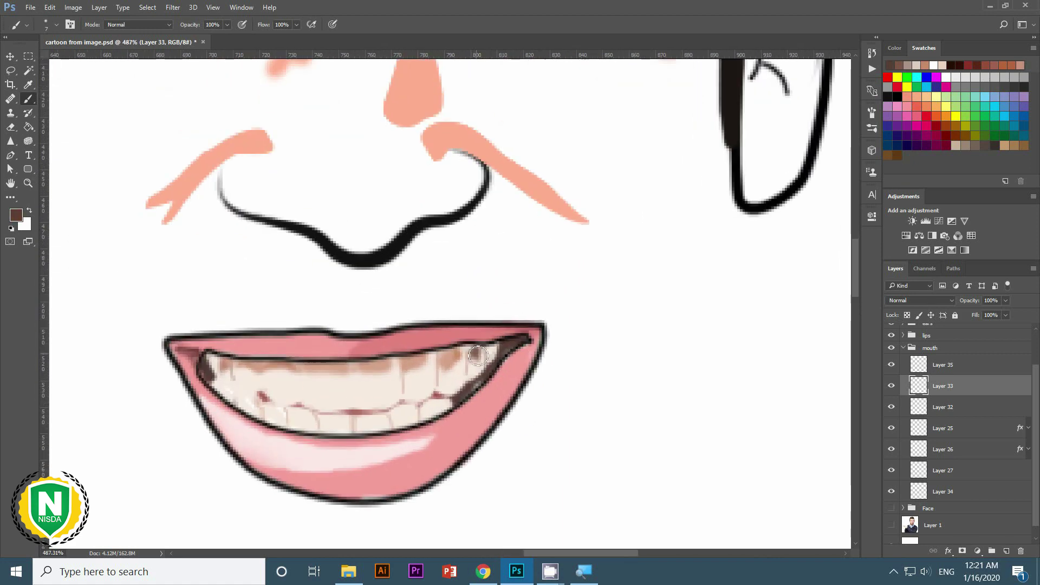
alt+click(447, 389)
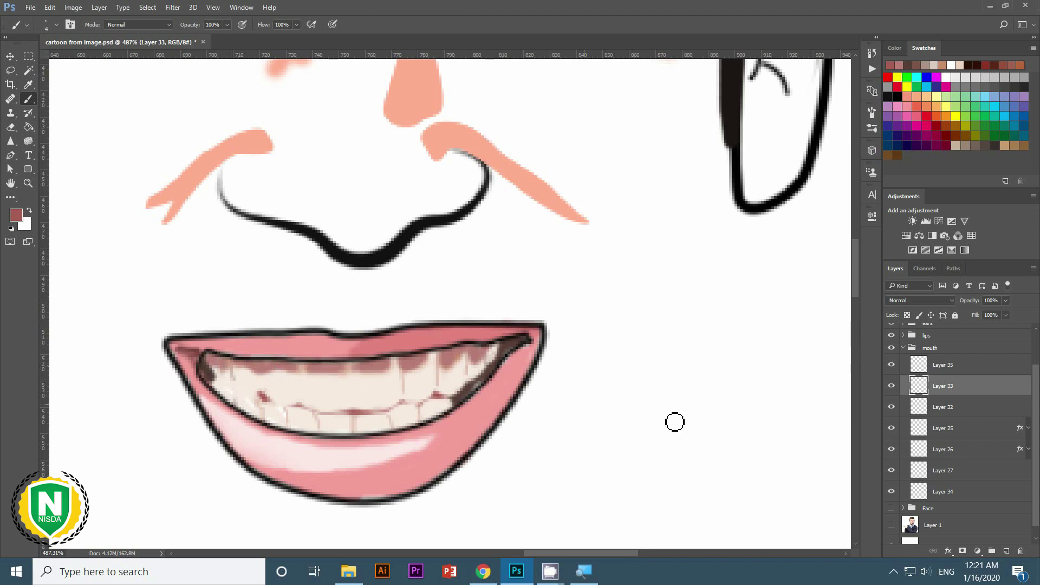
click(942, 407)
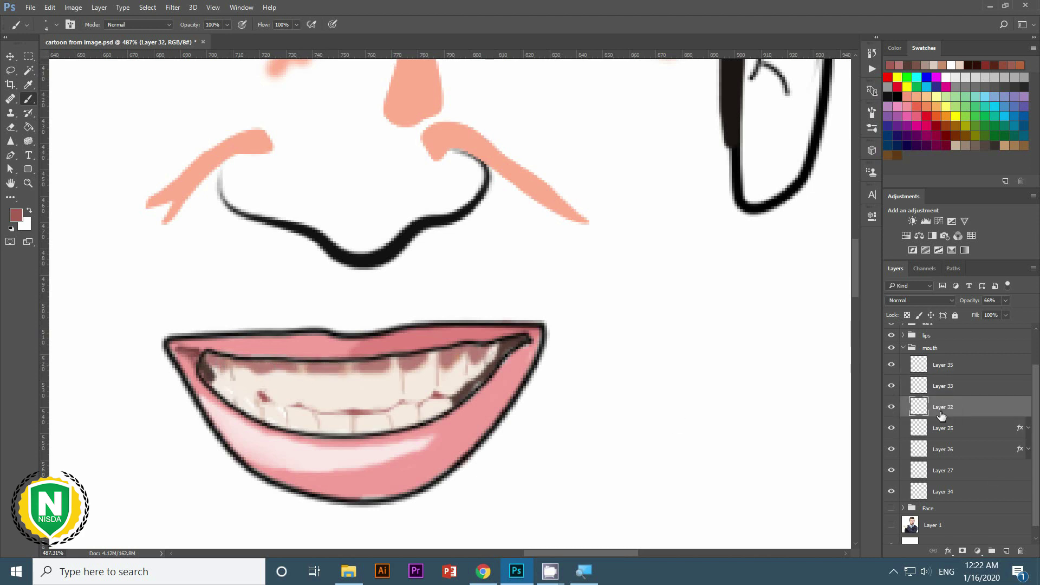
Move Layer 32 above Layer 33 with Ctrl+] and switch to the eraser.
key(ctrl+bracketright)
click(943, 364)
key(e)
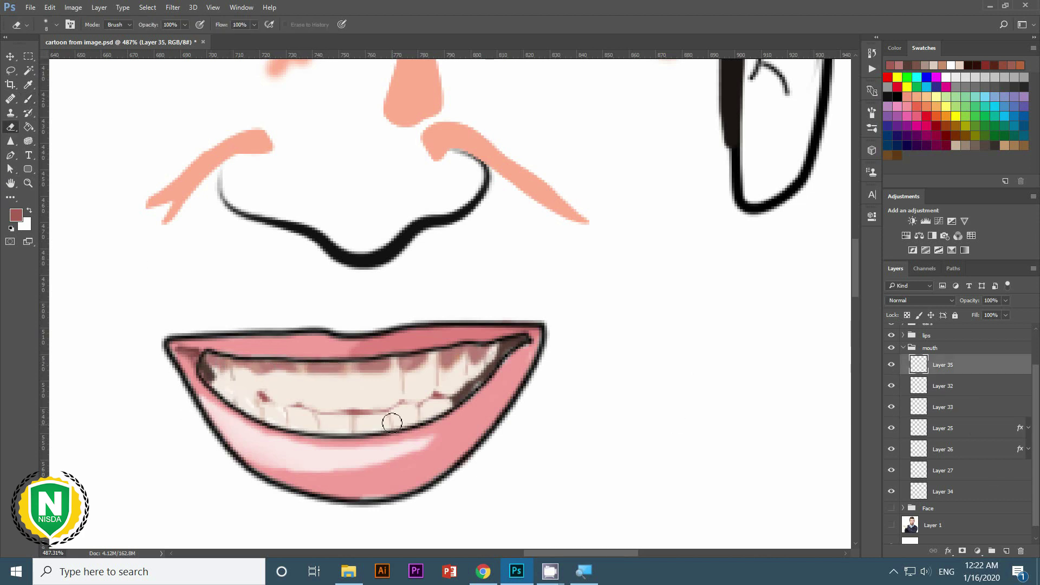
click(904, 387)
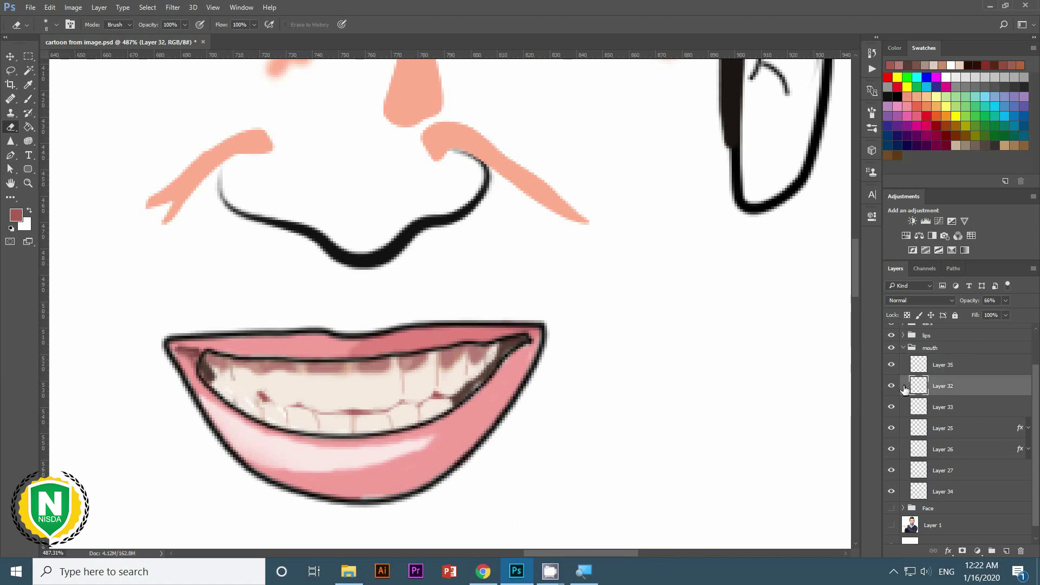
click(957, 412)
Check the teeth by toggling Layer 26, then move Layer 25 to the top of the mouth group.
drag(450, 378, 582, 295)
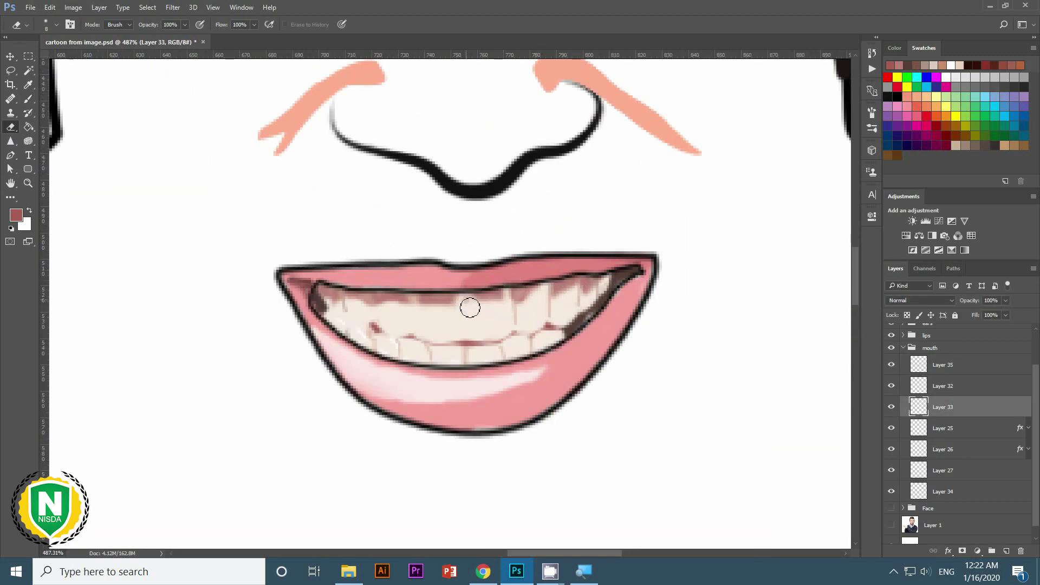
scroll(447, 312, down, 5)
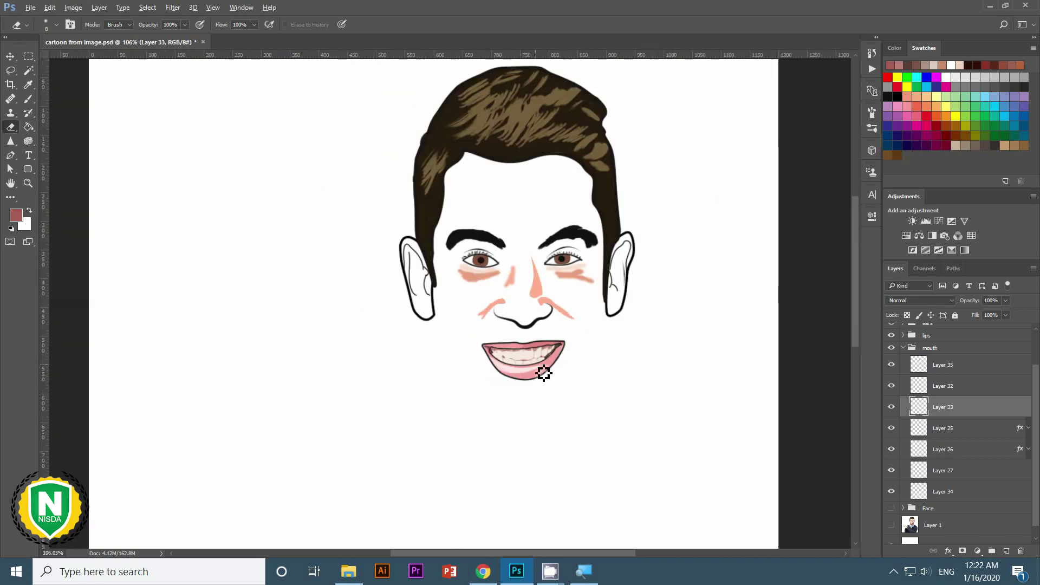
scroll(544, 325, up, 2)
scroll(542, 277, up, 2)
scroll(542, 276, up, 1)
scroll(521, 347, up, 1)
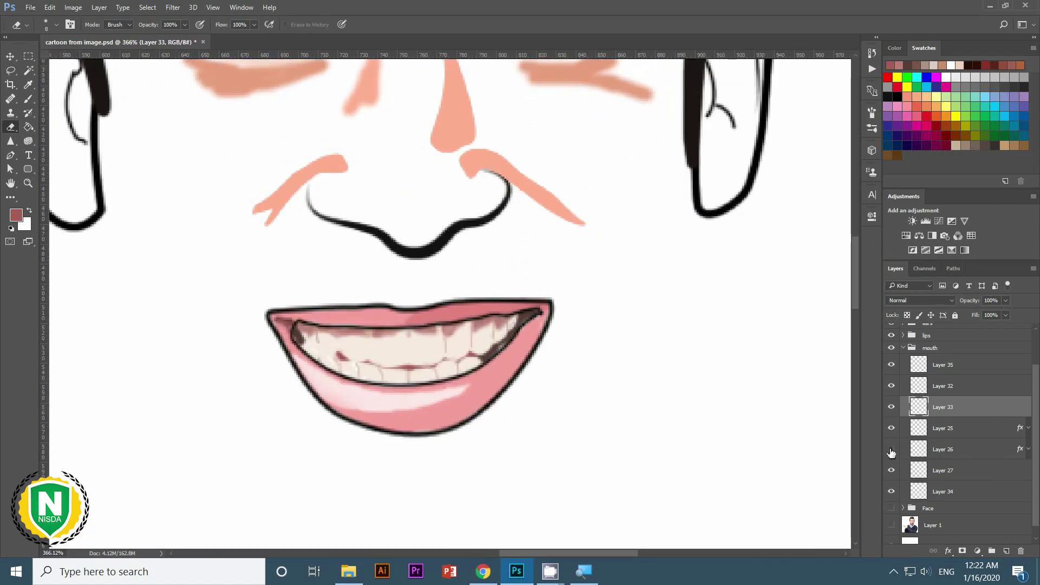
click(892, 449)
click(892, 450)
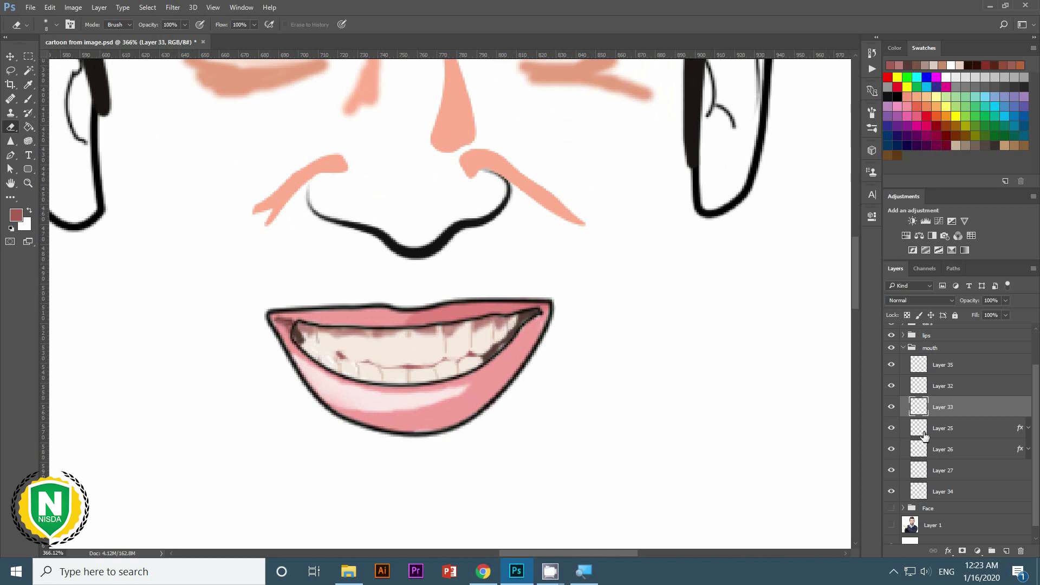
click(893, 427)
click(892, 450)
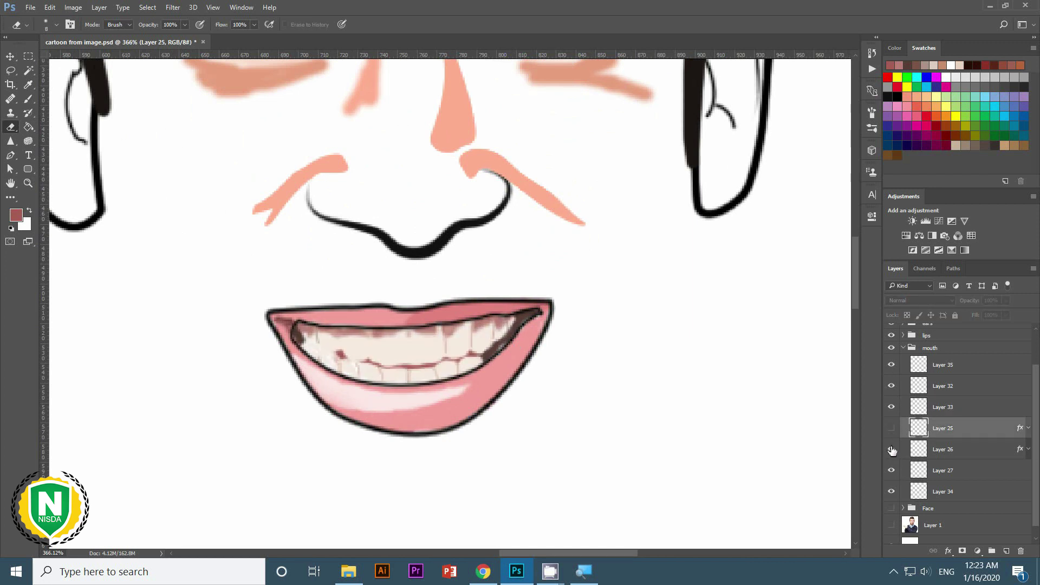
mouse_move(921, 428)
mouse_down()
mouse_move(924, 366)
mouse_move(901, 406)
mouse_up()
Zoom in on the mouth and set up a white brush on Layer 35.
scroll(510, 325, up, 2)
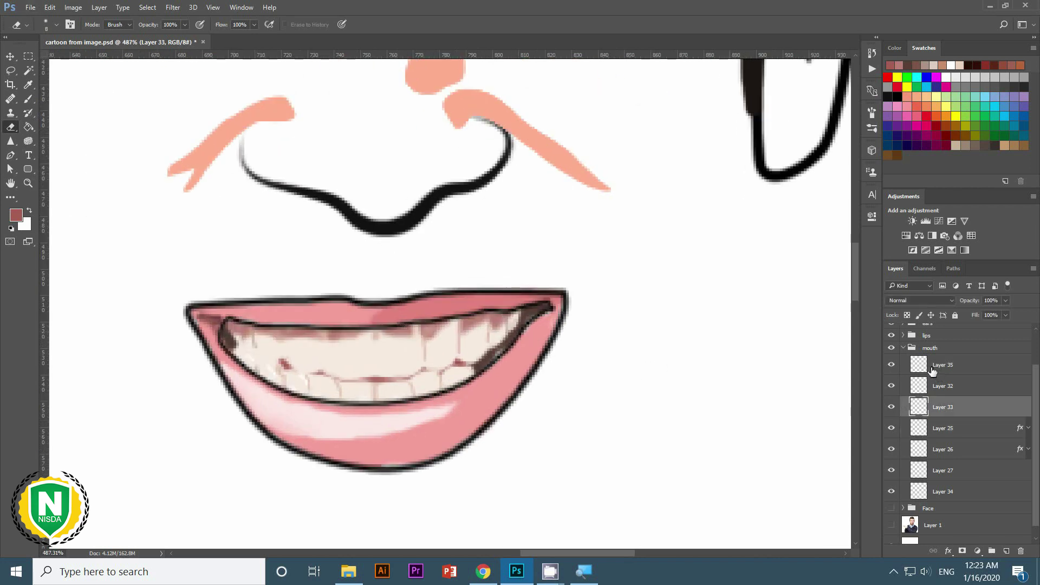
click(956, 368)
key(ctrl+plus)
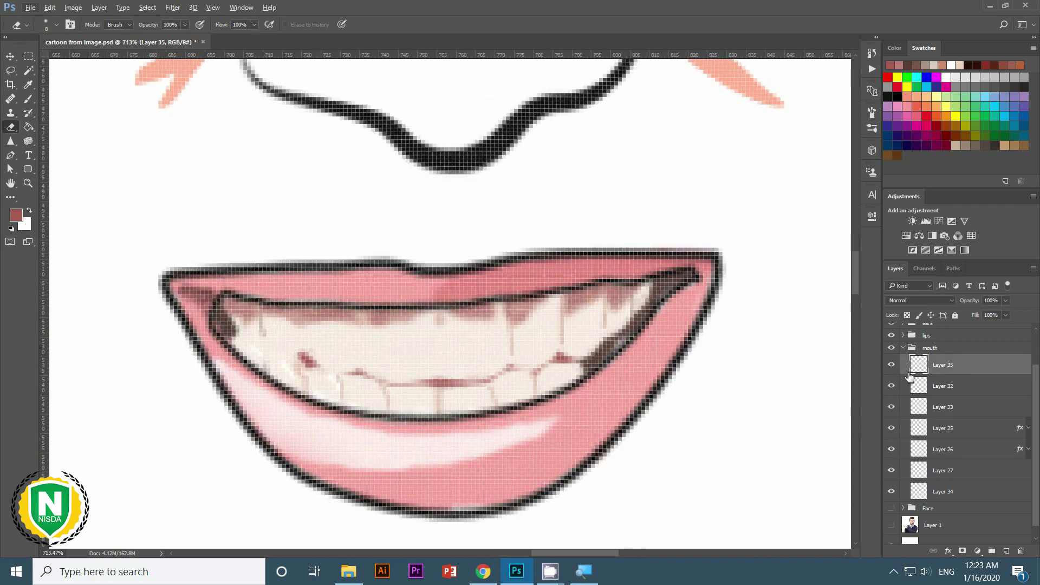
key(b)
alt+click(642, 191)
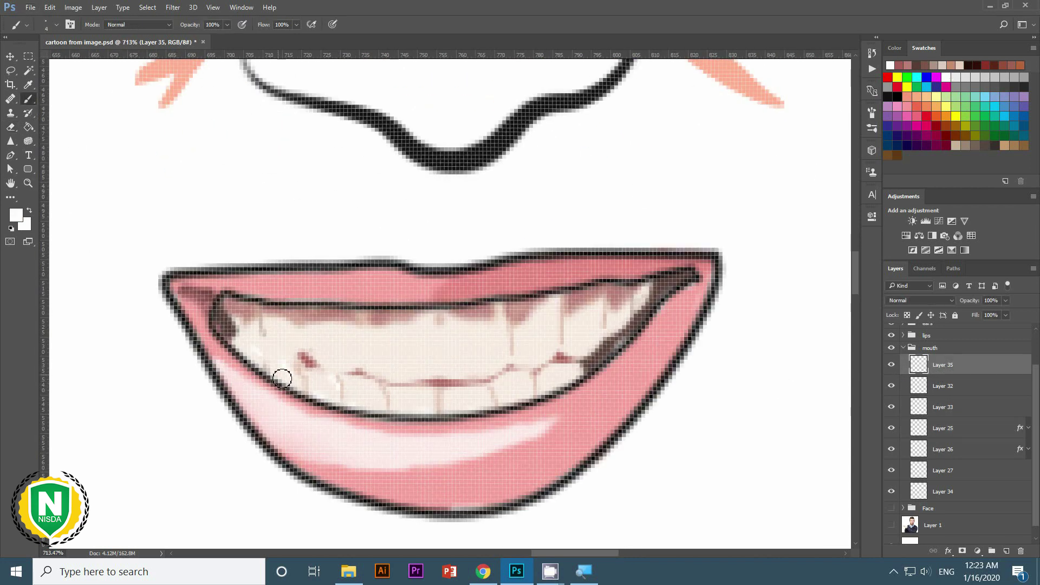
scroll(333, 384, down, 3)
scroll(347, 393, up, 2)
right_click(323, 400)
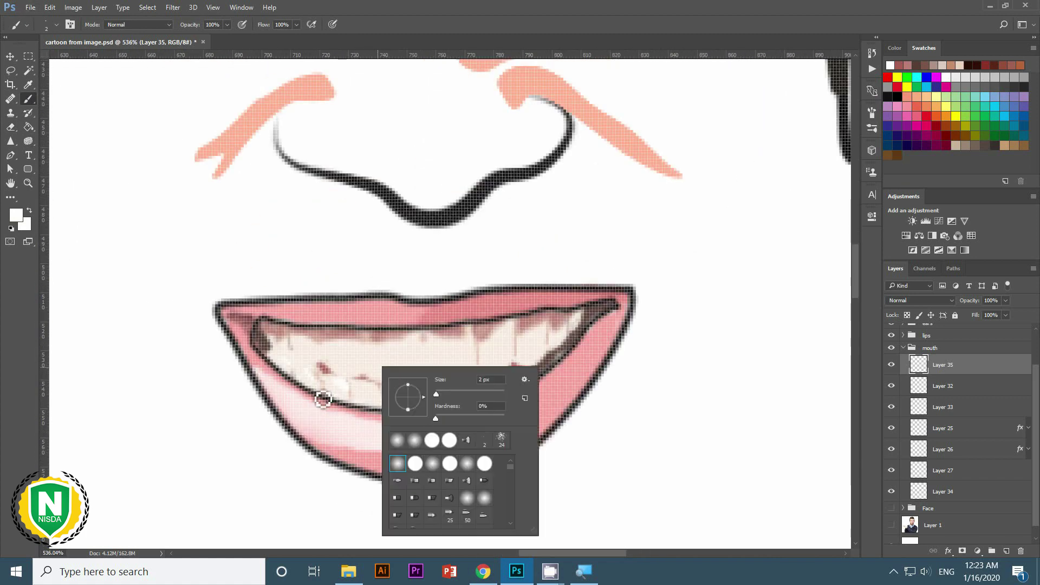
key(Escape)
scroll(358, 393, down, 3)
scroll(441, 453, up, 2)
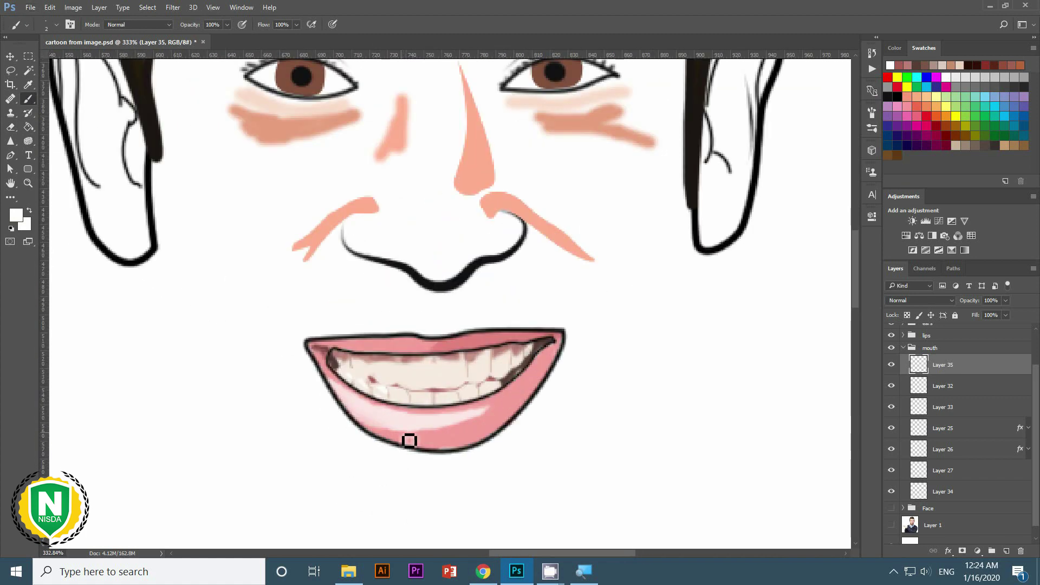
scroll(415, 402, down, 3)
scroll(488, 395, up, 2)
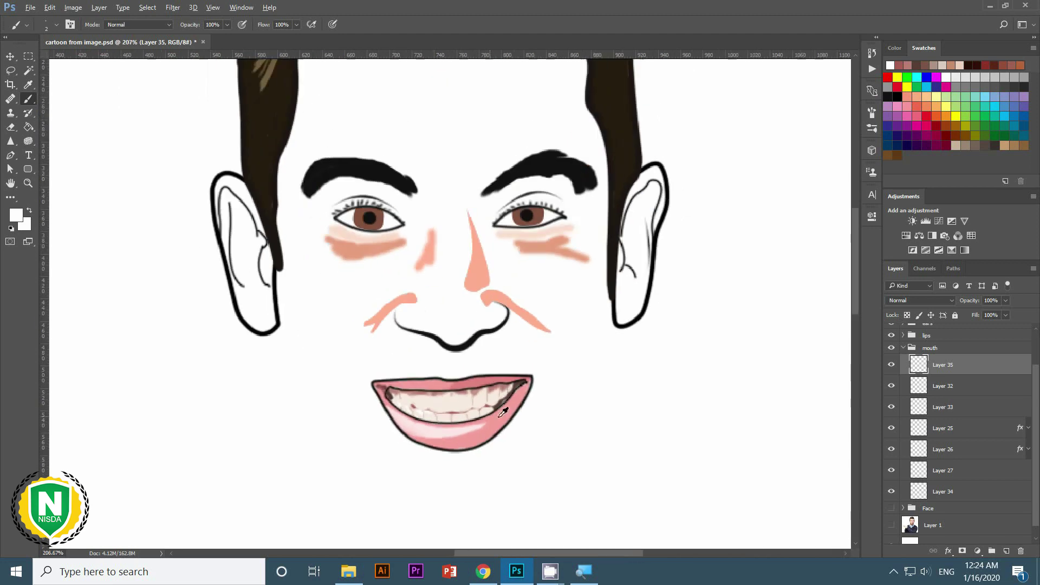
scroll(515, 392, up, 2)
Darken the left corner of the mouth with dark brown.
alt+click(521, 390)
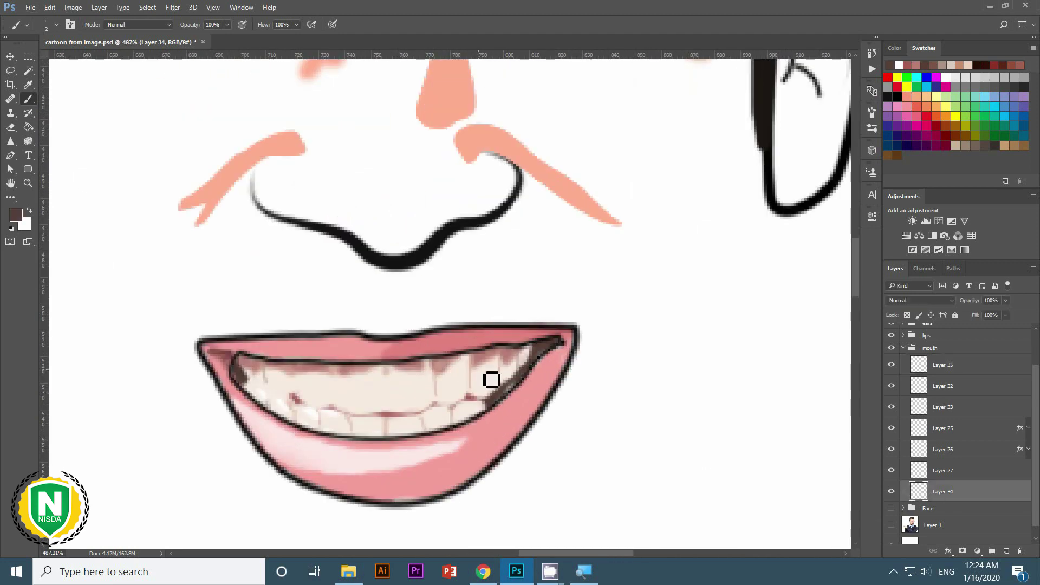
scroll(512, 401, up, 2)
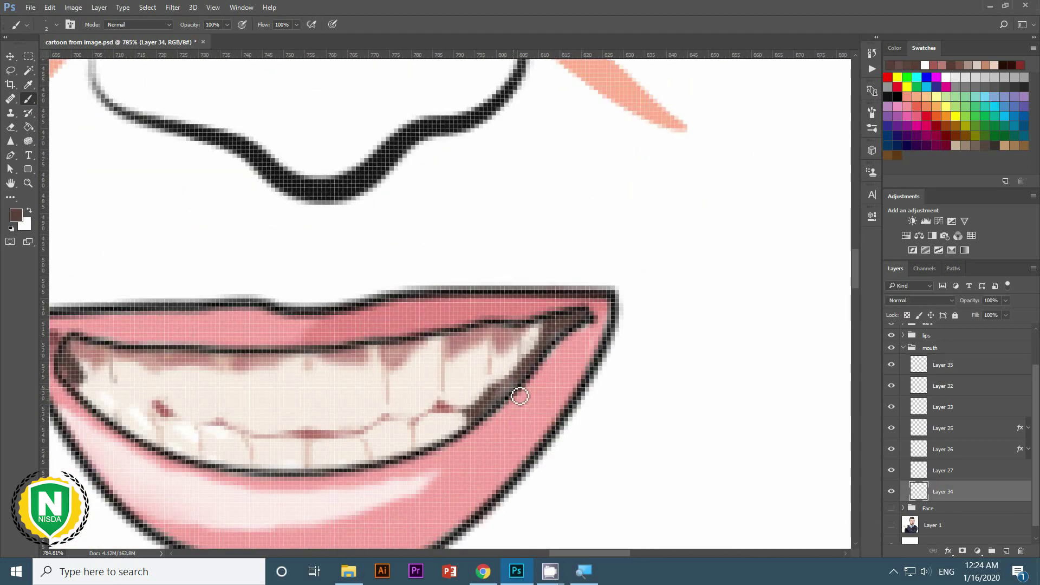
scroll(509, 404, down, 2)
drag(241, 382, 232, 371)
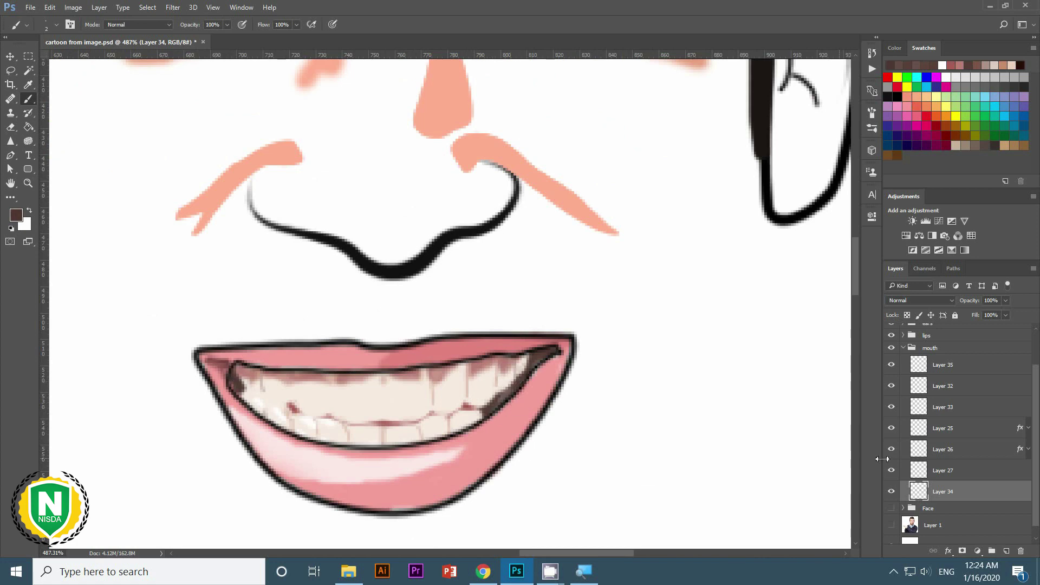
scroll(901, 481, down, 1)
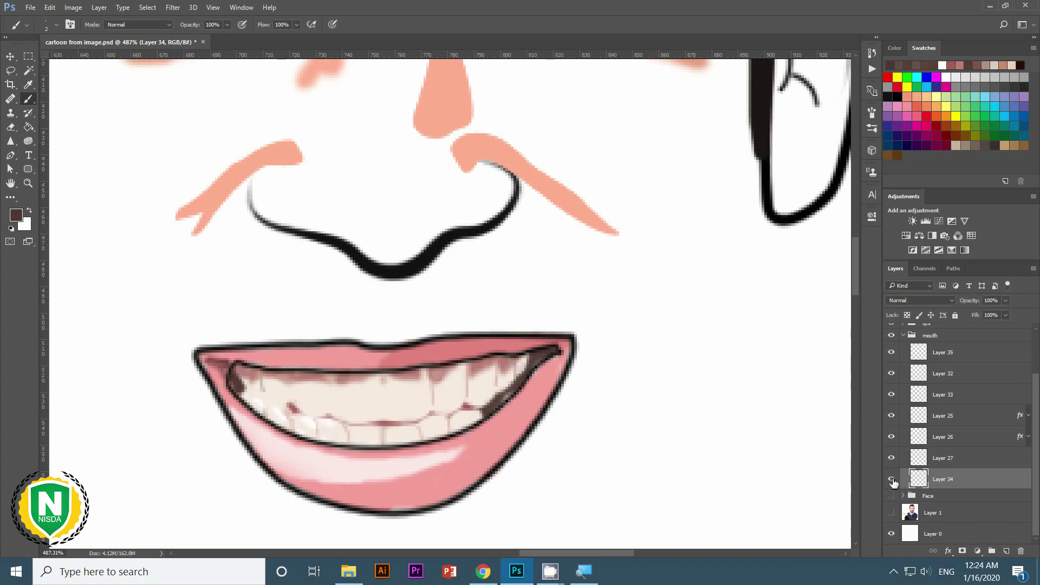
Switch briefly to the browser window and return to the cartoon document.
click(485, 568)
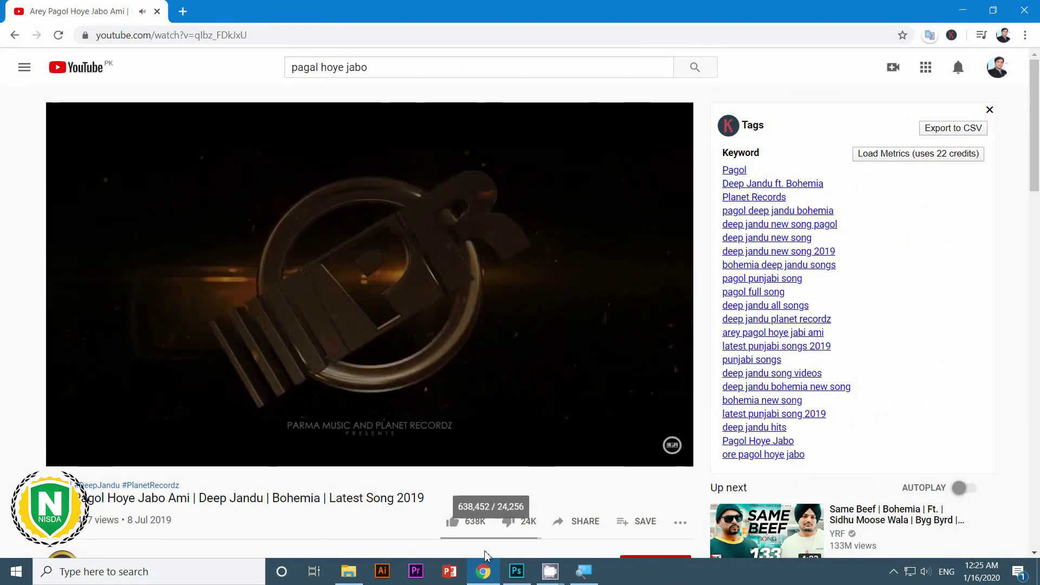
click(515, 569)
scroll(535, 363, down, 8)
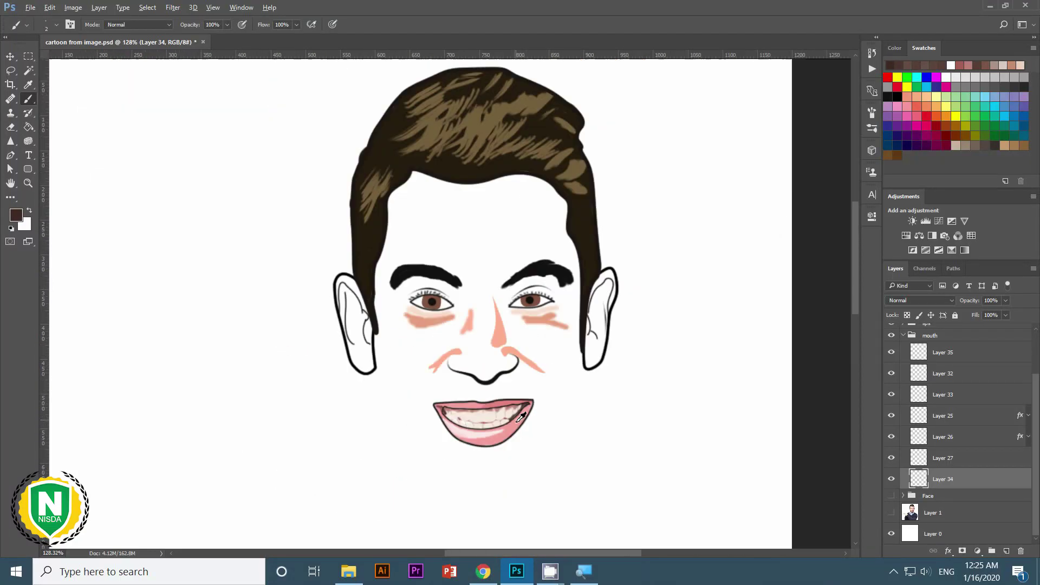
scroll(705, 428, up, 2)
scroll(759, 464, up, 2)
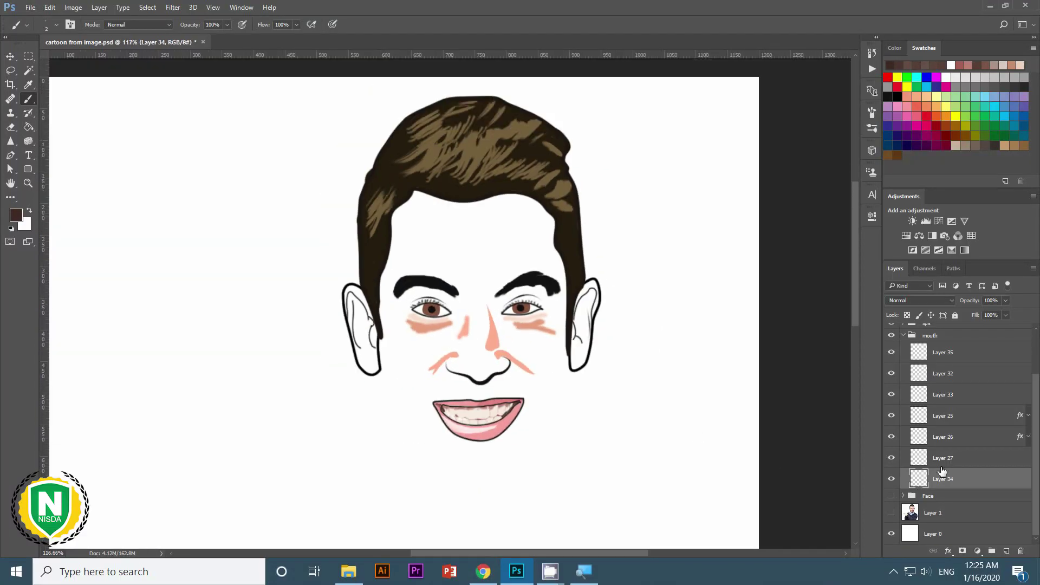
key(alt+bracketright)
scroll(650, 439, down, 4)
scroll(623, 368, up, 4)
Collapse the mouth group, show the skin-coloured Face group, and select the original photo layer.
click(903, 336)
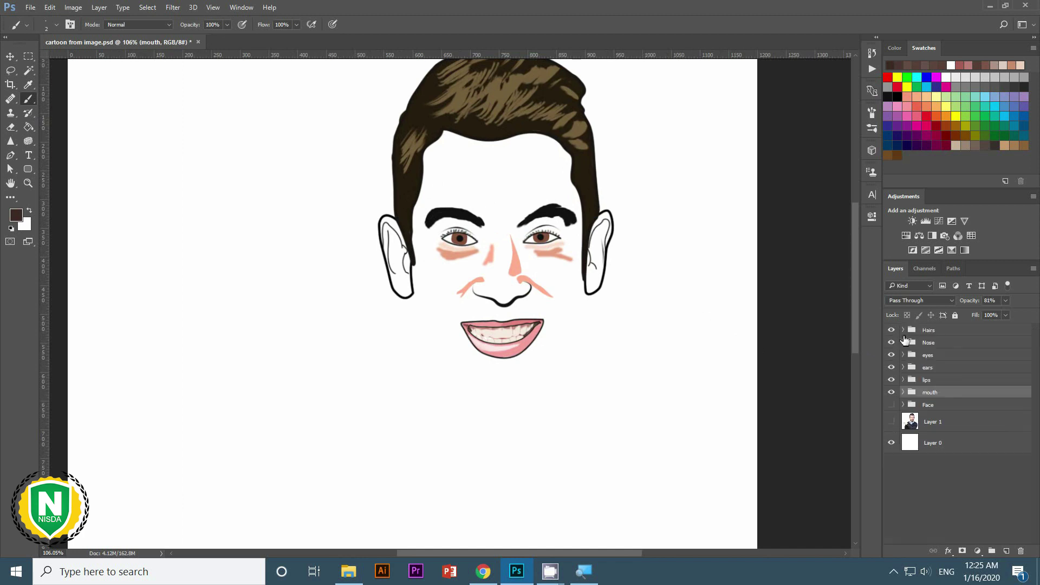
click(891, 405)
scroll(733, 370, down, 1)
click(933, 422)
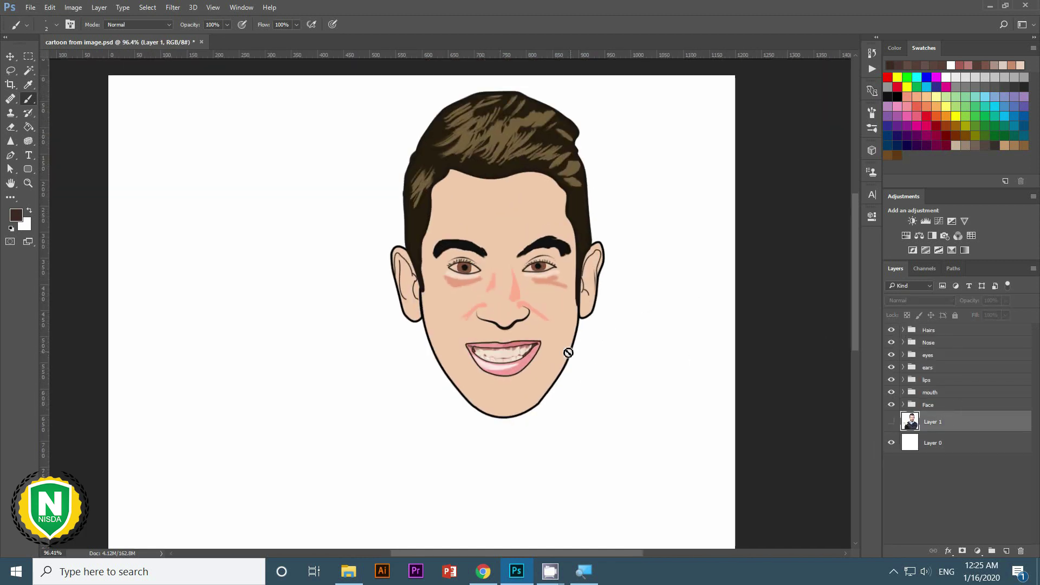
click(894, 572)
click(878, 542)
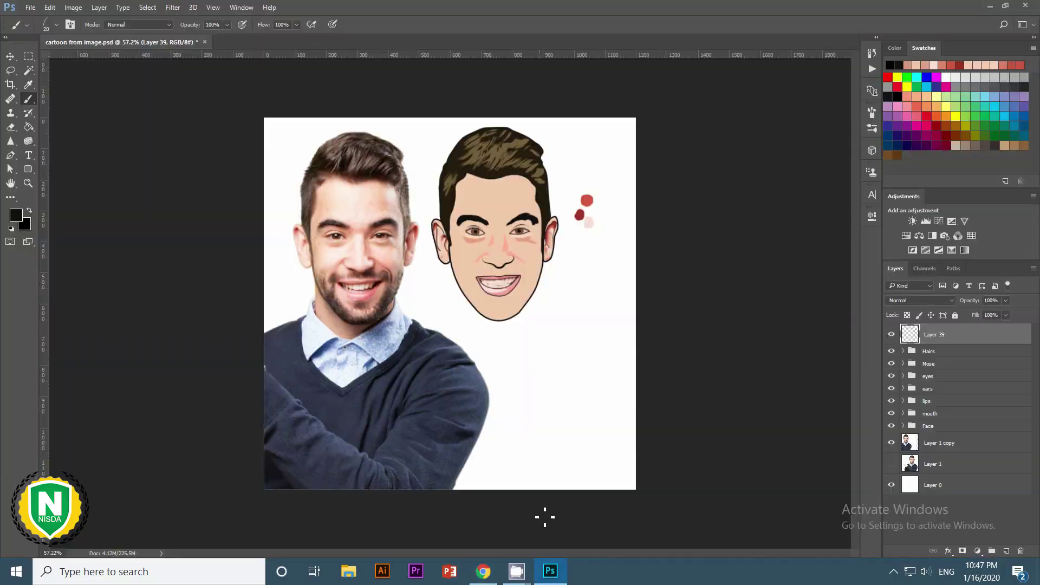
Add new beard Layer 47, swap the photo copy for the original, and fade the Face group.
scroll(507, 278, up, 9)
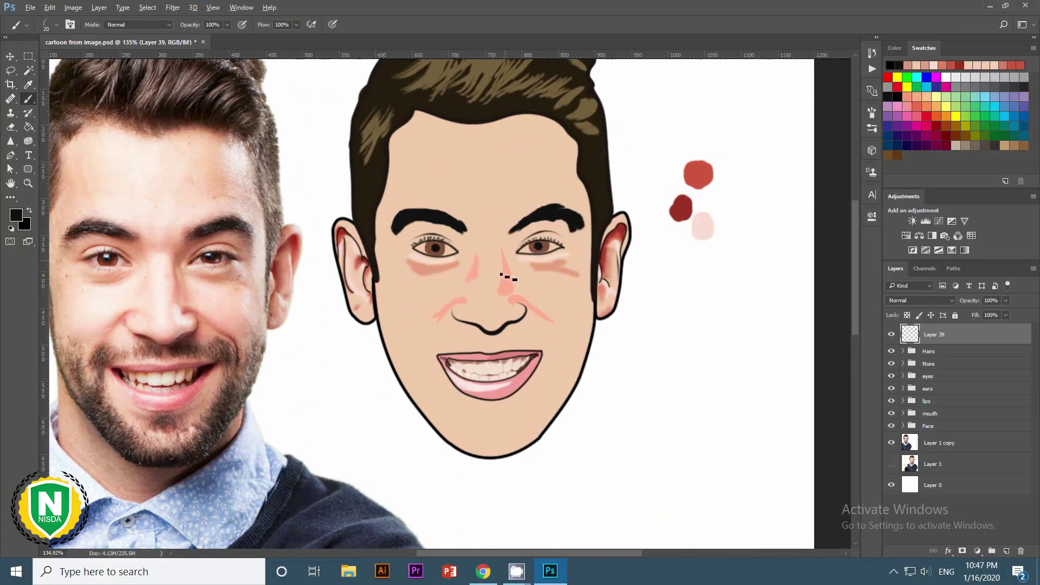
click(1006, 551)
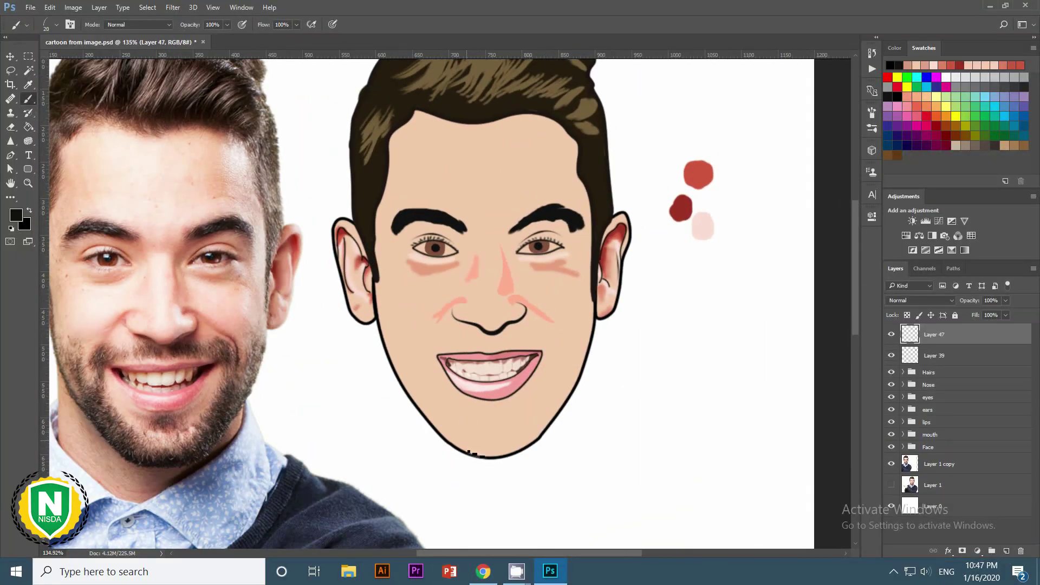
click(891, 464)
click(891, 485)
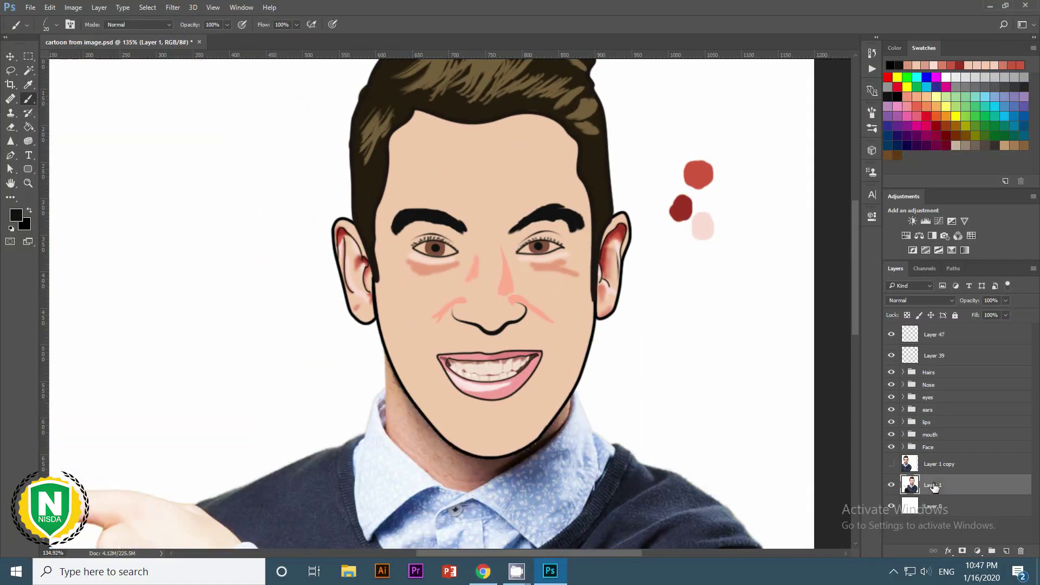
click(928, 447)
drag(969, 300, 956, 345)
click(957, 341)
Choose the grass-textured brush tip and reduce its size.
right_click(119, 179)
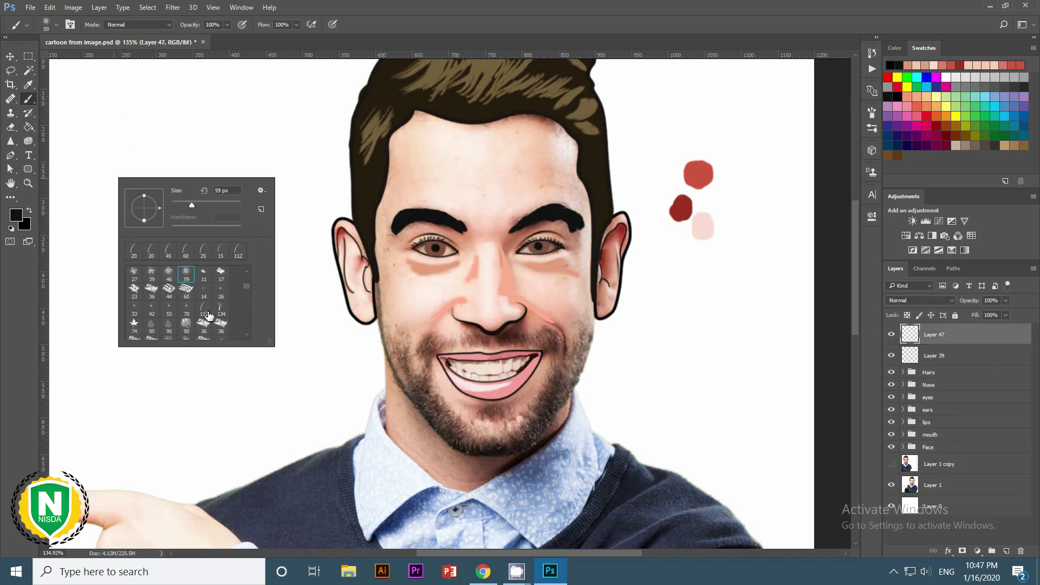
double_click(205, 309)
right_click(276, 313)
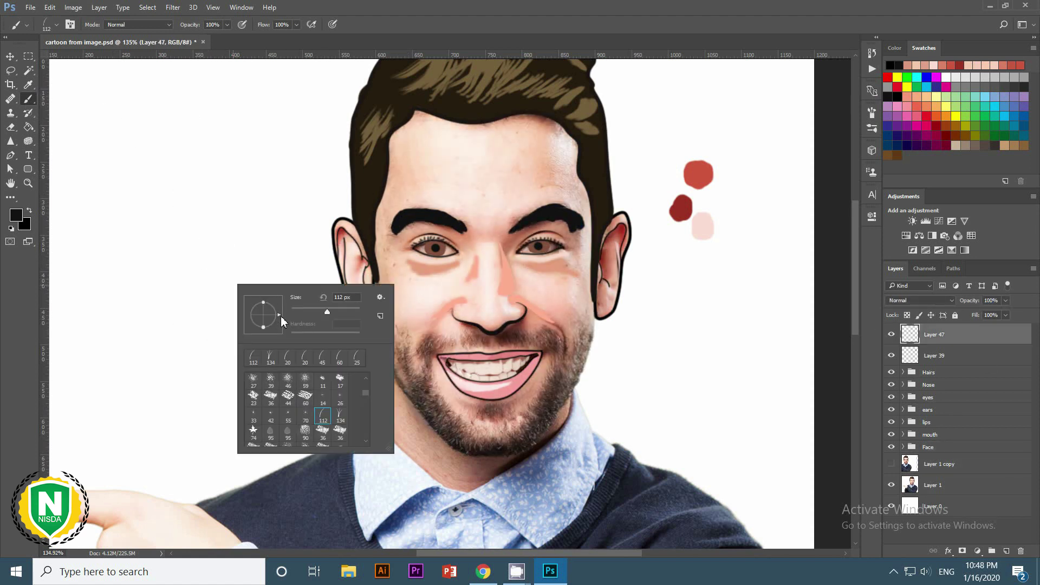
key(Escape)
scroll(382, 301, up, 4)
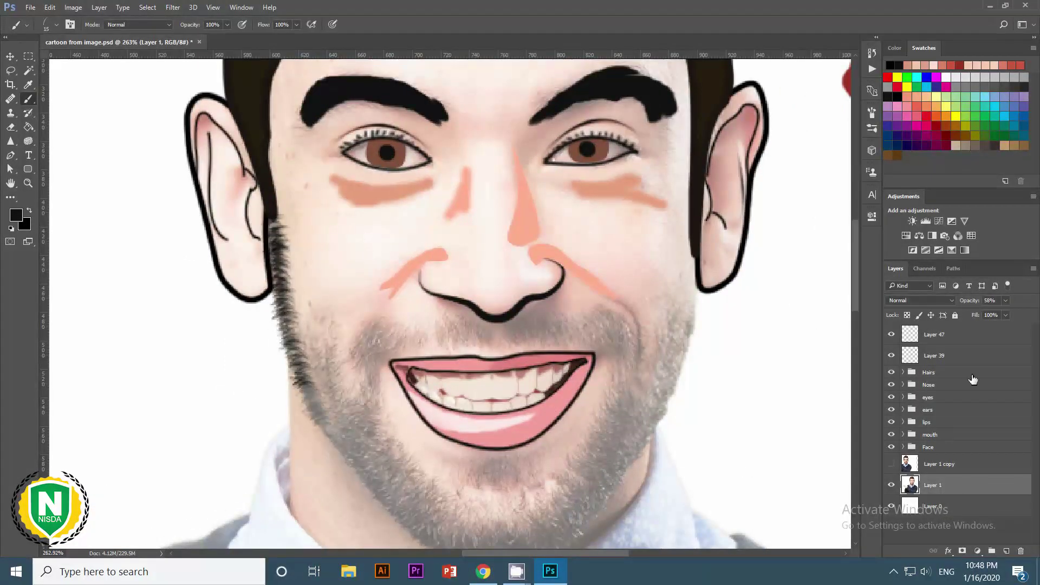
Paint grass-brush beard strokes along the left jawline, chin and up toward the left sideburn.
click(941, 341)
mouse_move(326, 345)
mouse_down()
mouse_move(304, 423)
mouse_move(348, 453)
mouse_move(340, 405)
mouse_up()
right_click(349, 322)
key(Escape)
mouse_move(320, 350)
mouse_down()
mouse_move(364, 450)
mouse_move(360, 469)
mouse_up()
drag(346, 422, 390, 494)
drag(379, 412, 428, 488)
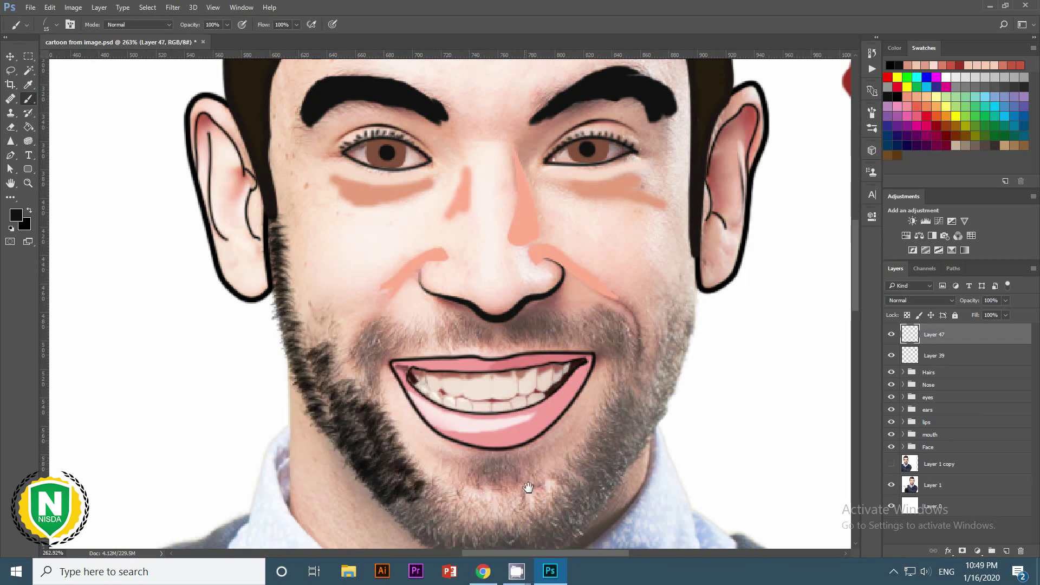
drag(530, 487, 388, 357)
drag(292, 367, 284, 412)
drag(233, 314, 187, 186)
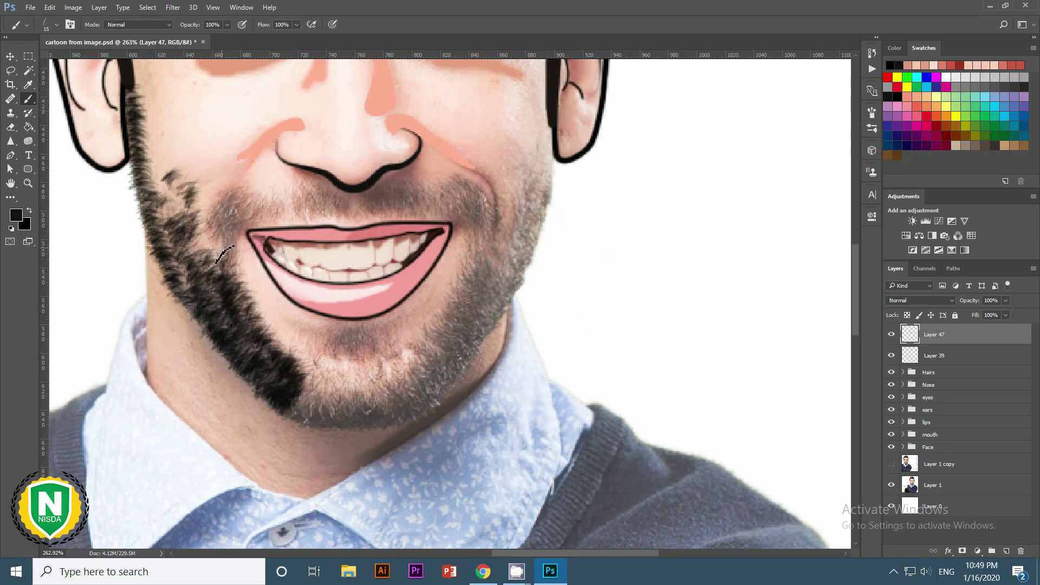
scroll(225, 253, down, 2)
scroll(225, 253, down, 2)
scroll(367, 421, up, 2)
Paint beard across the chin under the lower lip, along the right jawline and right cheek.
right_click(366, 421)
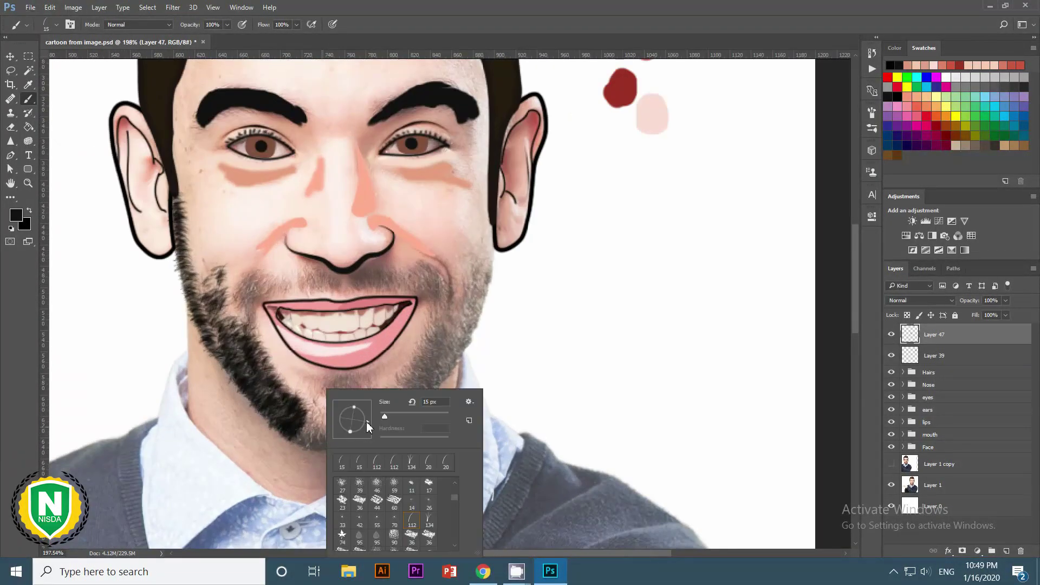
mouse_move(328, 434)
mouse_down()
mouse_move(337, 448)
mouse_move(362, 431)
mouse_move(334, 418)
mouse_move(328, 386)
mouse_move(374, 385)
mouse_up()
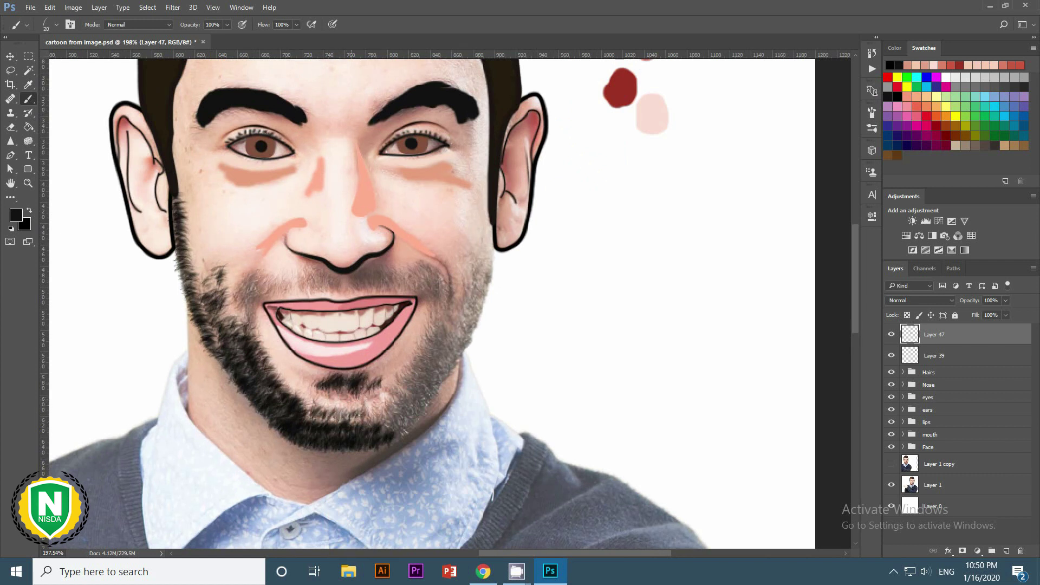
right_click(391, 432)
key(Escape)
mouse_move(421, 410)
mouse_down()
mouse_move(406, 400)
mouse_move(464, 357)
mouse_up()
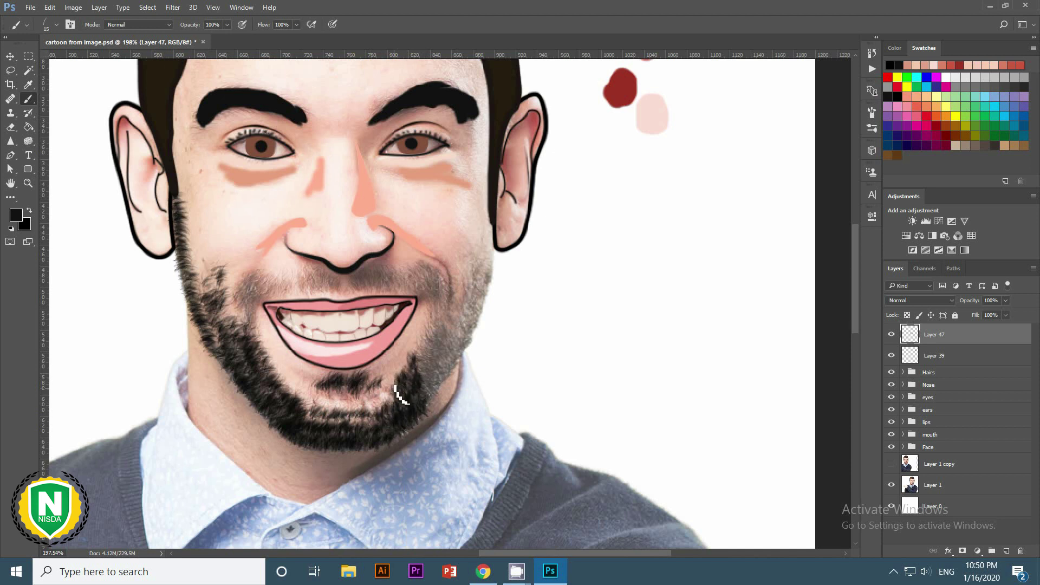
right_click(463, 352)
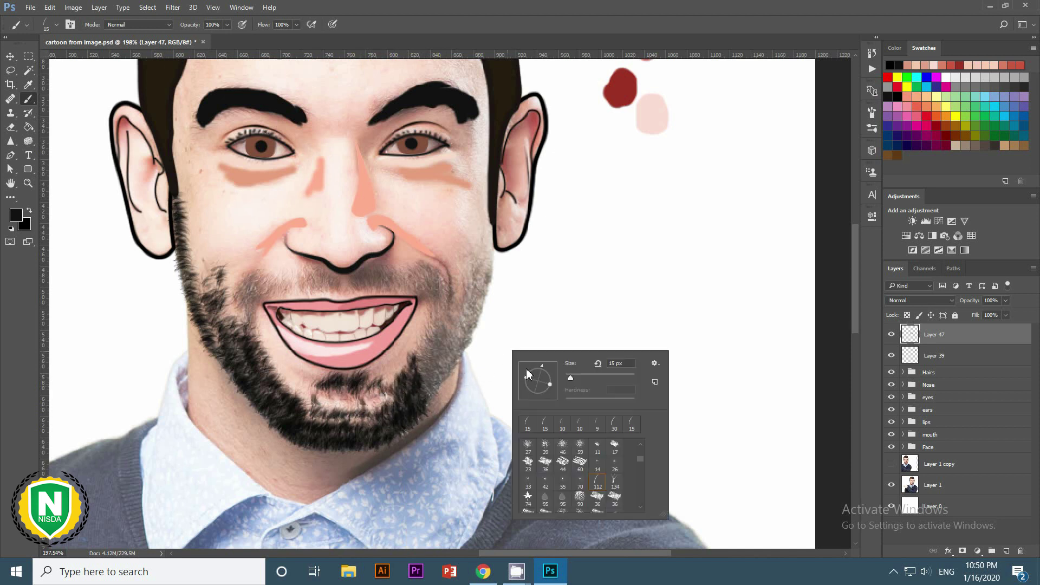
key(Escape)
mouse_move(477, 347)
mouse_down()
mouse_move(441, 373)
mouse_move(431, 402)
mouse_move(446, 340)
mouse_move(504, 232)
mouse_up()
right_click(570, 314)
key(Escape)
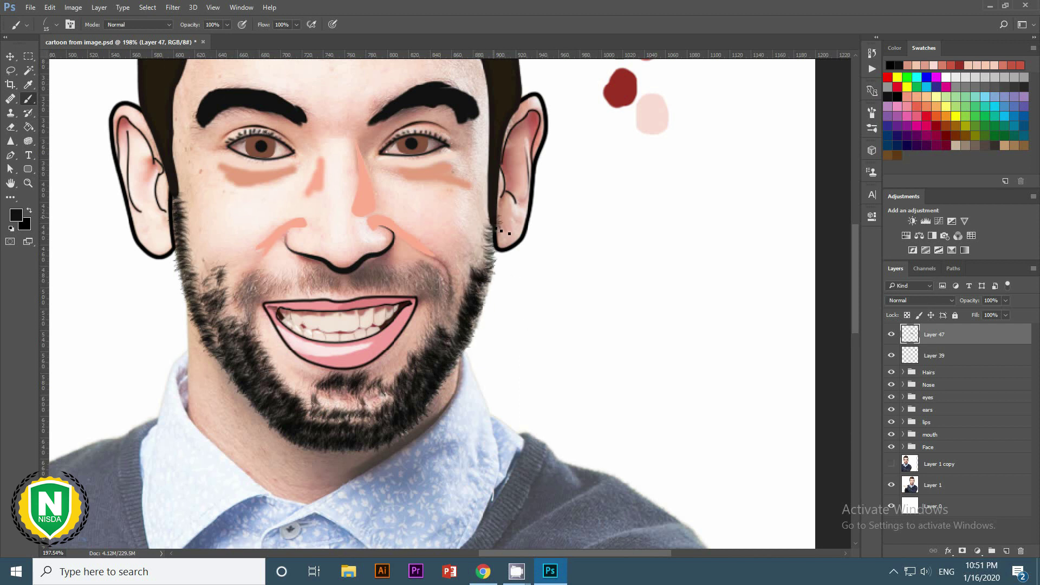
right_click(458, 304)
key(Escape)
drag(454, 293, 481, 253)
right_click(440, 310)
key(Escape)
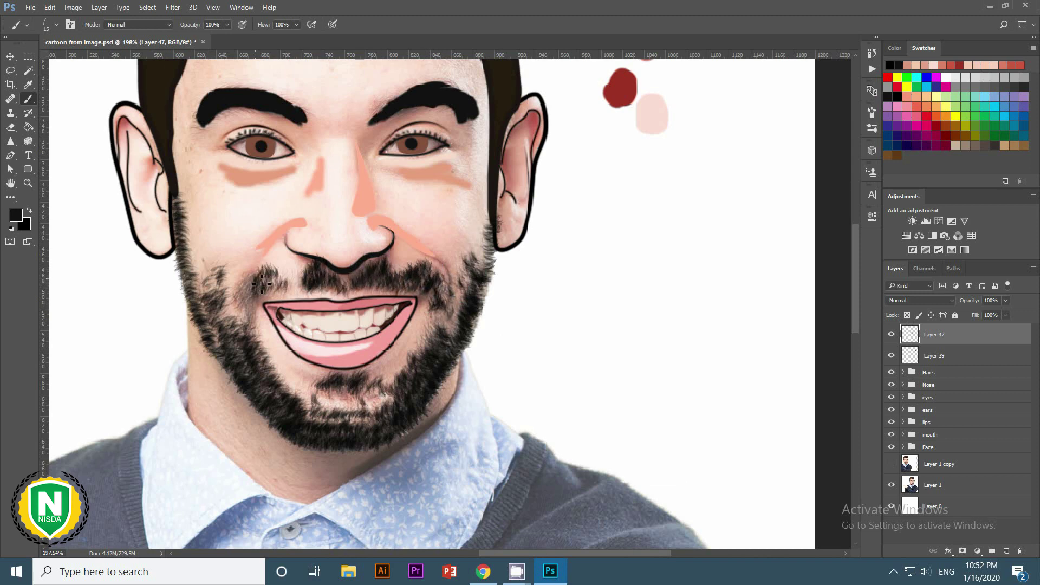
Inspect the painted beard at different zoom levels and select the original photo layer.
scroll(293, 285, down, 3)
scroll(435, 350, up, 4)
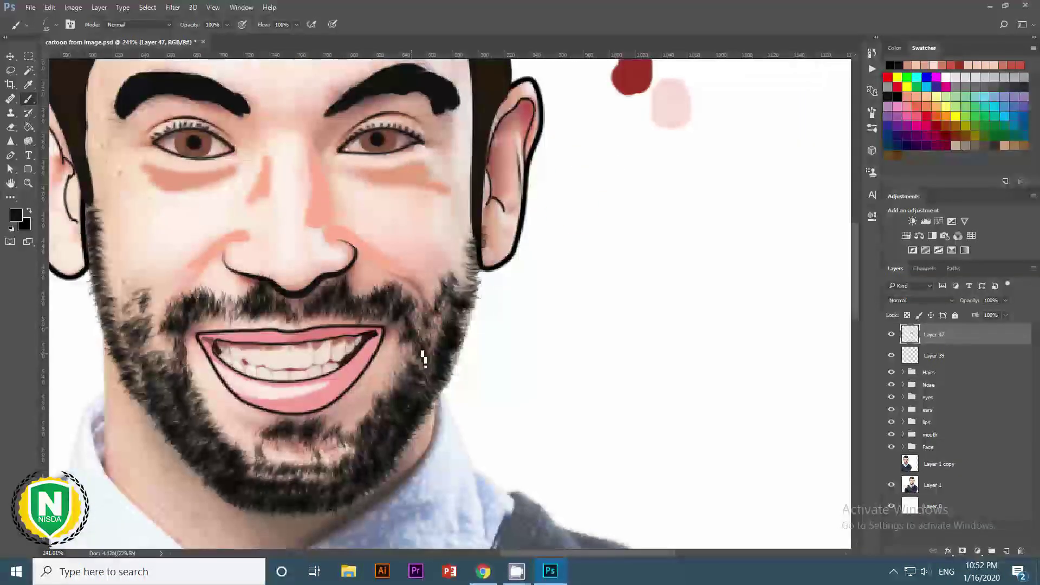
scroll(424, 358, down, 5)
scroll(522, 288, up, 3)
scroll(545, 283, down, 3)
scroll(529, 301, down, 1)
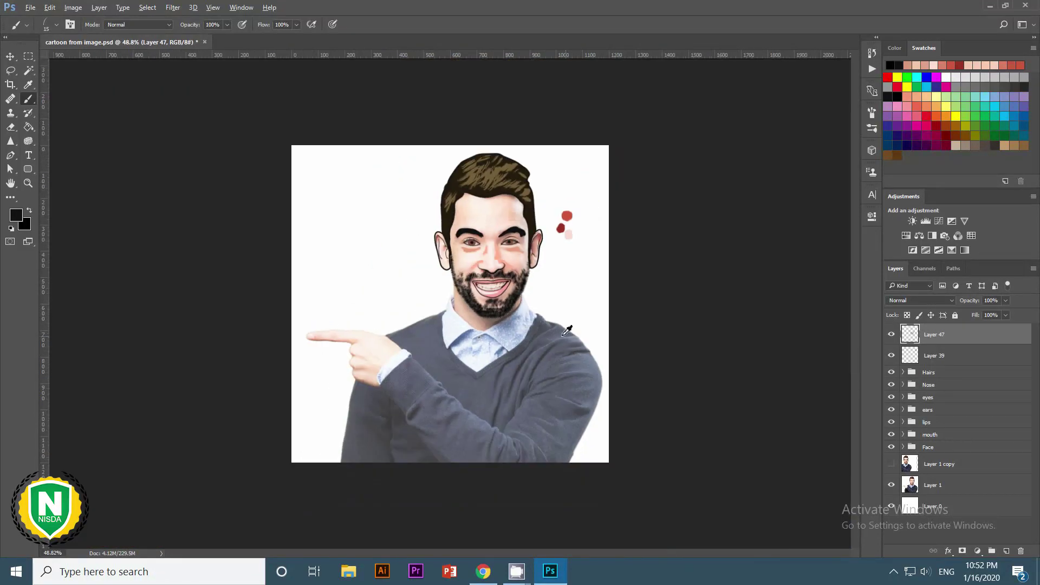
scroll(522, 314, up, 3)
scroll(493, 325, down, 3)
scroll(493, 325, up, 4)
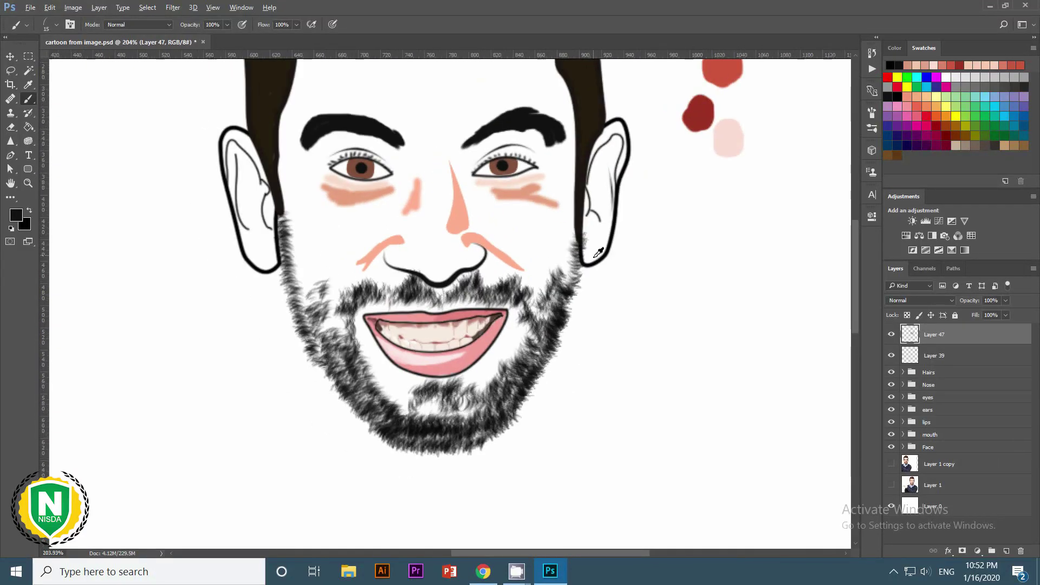
scroll(493, 325, up, 1)
click(933, 485)
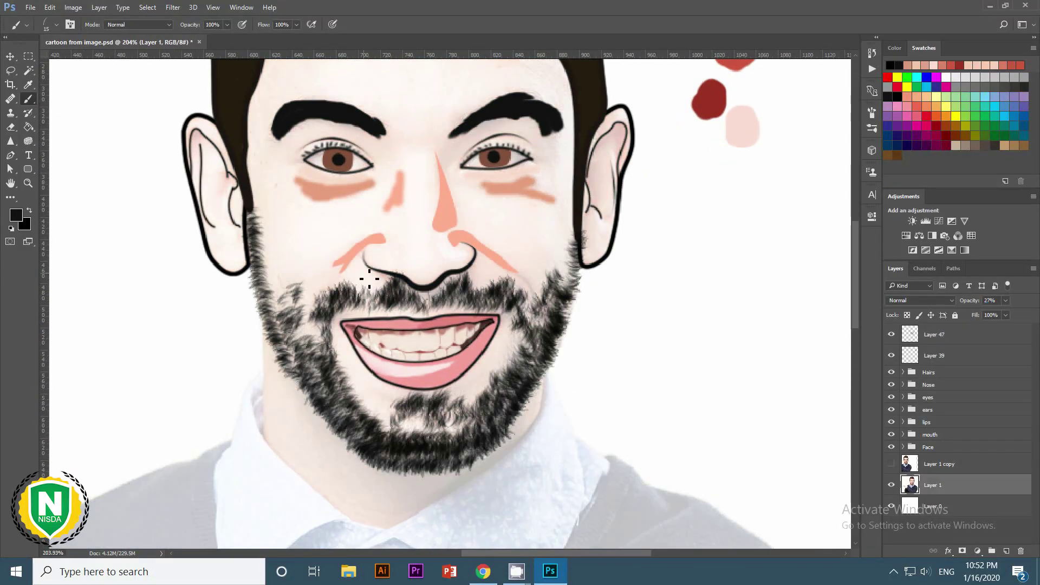
Trim stray beard strokes on Layer 47 with an enlarged eraser.
key(e)
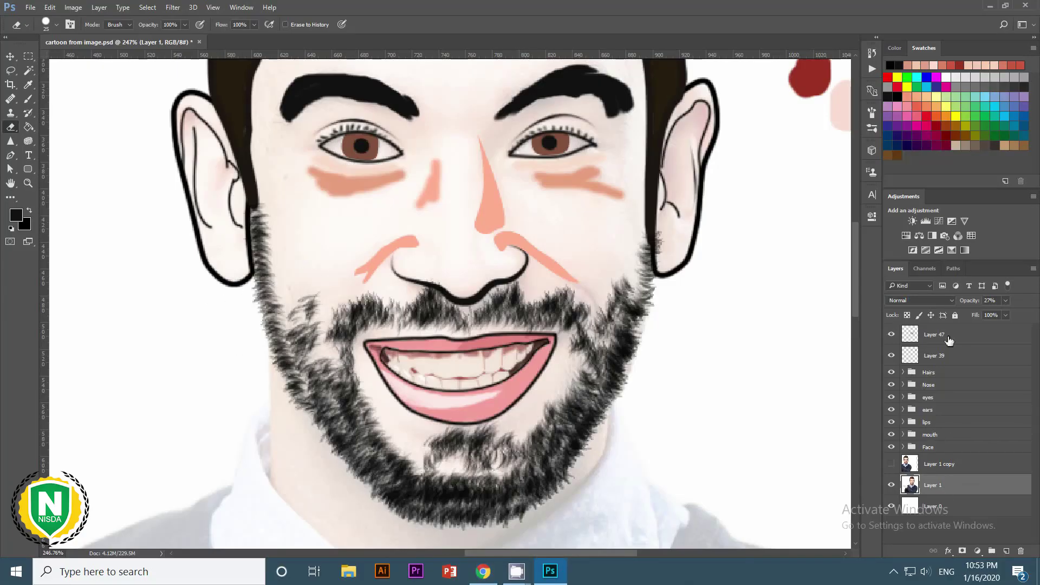
click(948, 336)
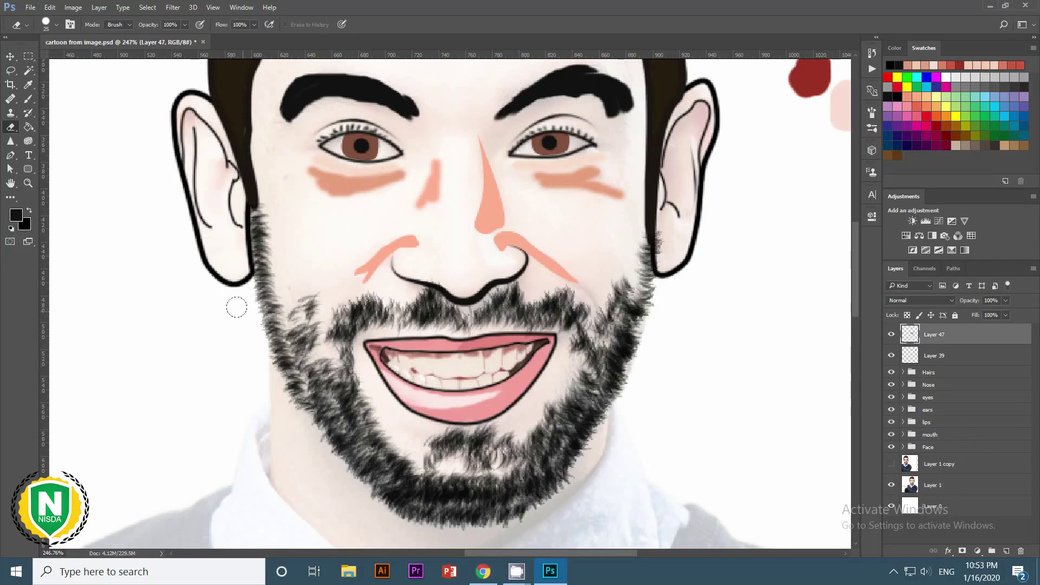
drag(390, 525, 234, 468)
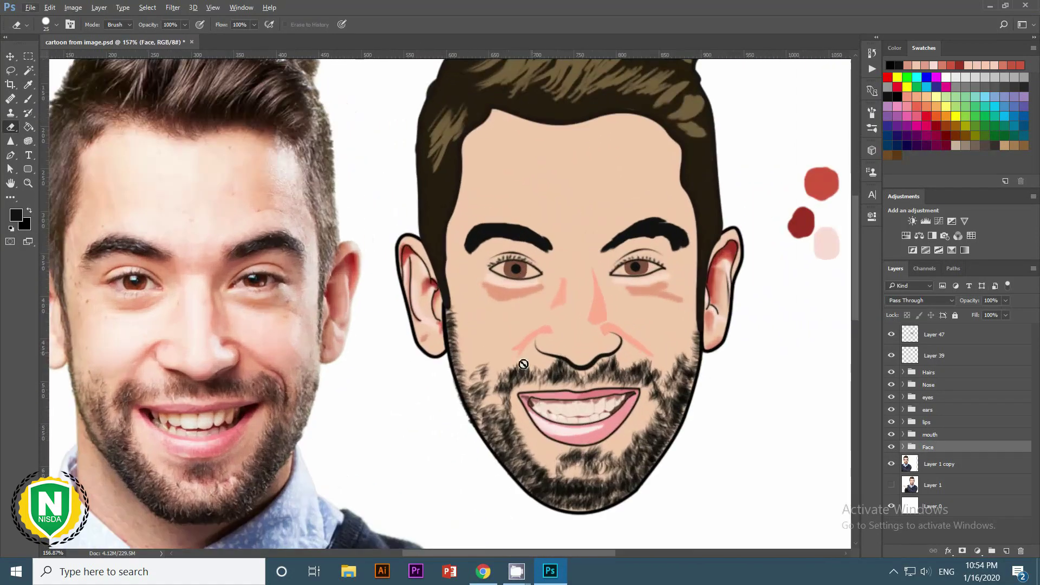
right_click(523, 364)
scroll(509, 462, up, 1)
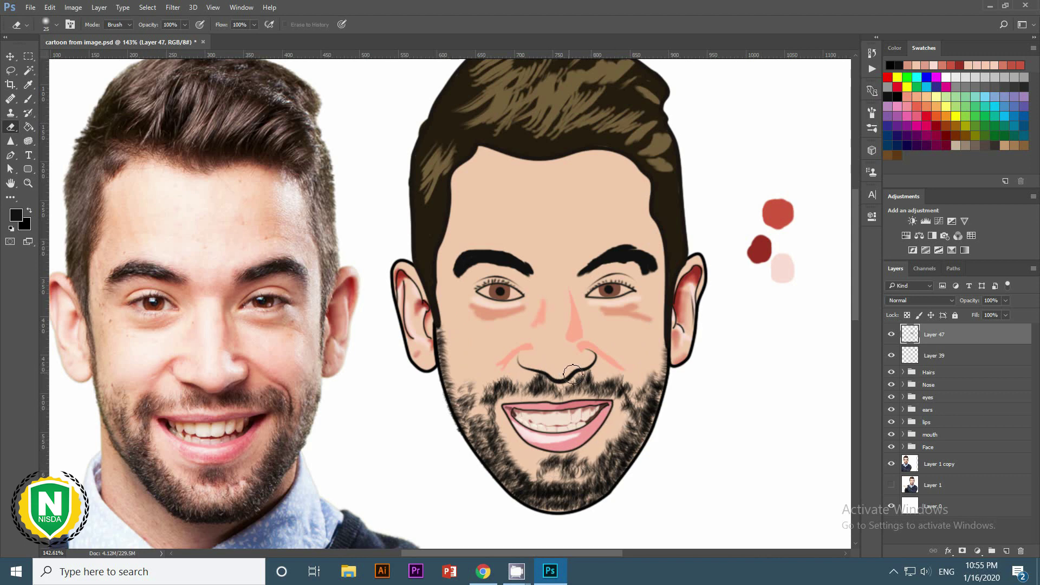
key(b)
key(e)
scroll(449, 303, down, 3)
Give the beard layer a brown Color Overlay sampled from the photo's beard.
double_click(964, 334)
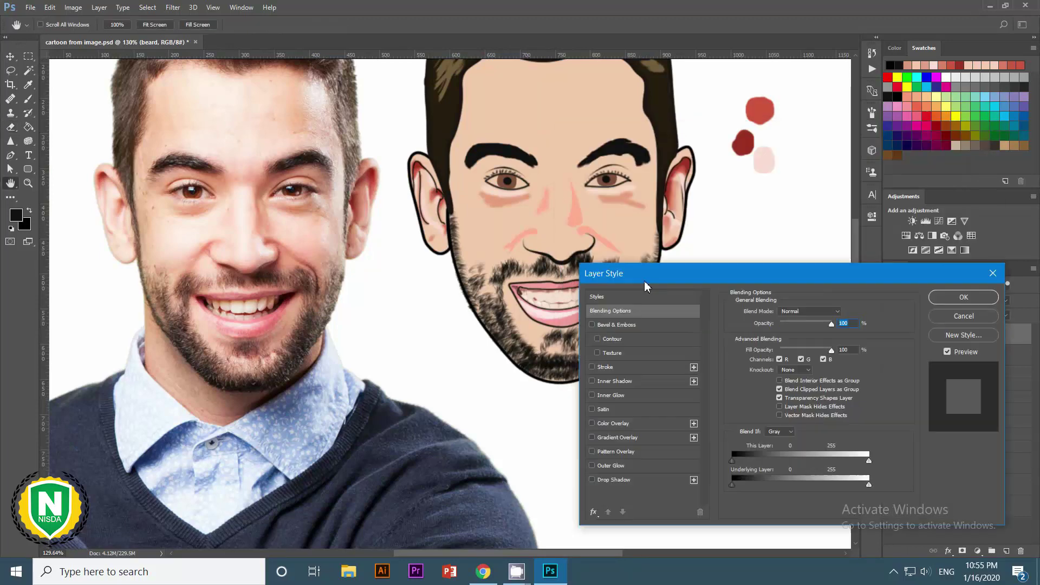
click(708, 414)
click(938, 304)
click(187, 323)
drag(188, 323, 170, 296)
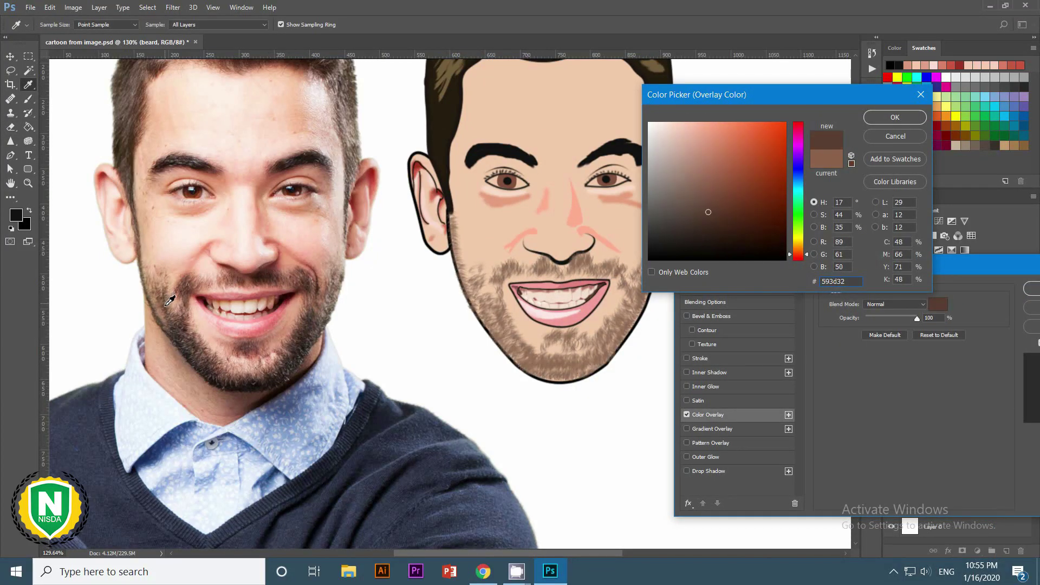
key(Return)
scroll(526, 281, down, 3)
key(Return)
scroll(527, 280, up, 3)
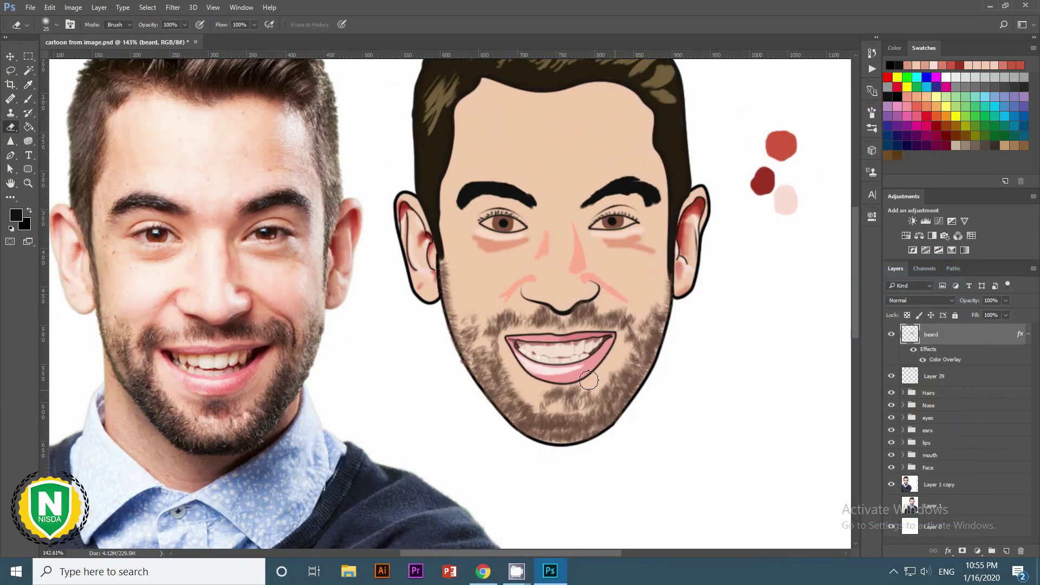
Resample a new brown overlay colour for the beard layer from the photo.
double_click(945, 360)
click(825, 255)
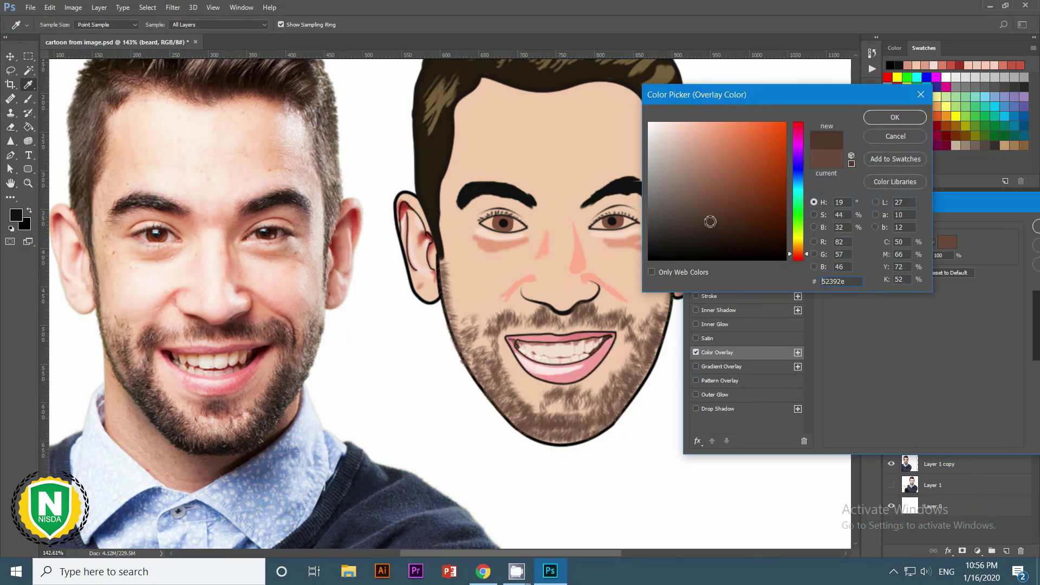
click(894, 116)
click(926, 236)
scroll(450, 270, up, 3)
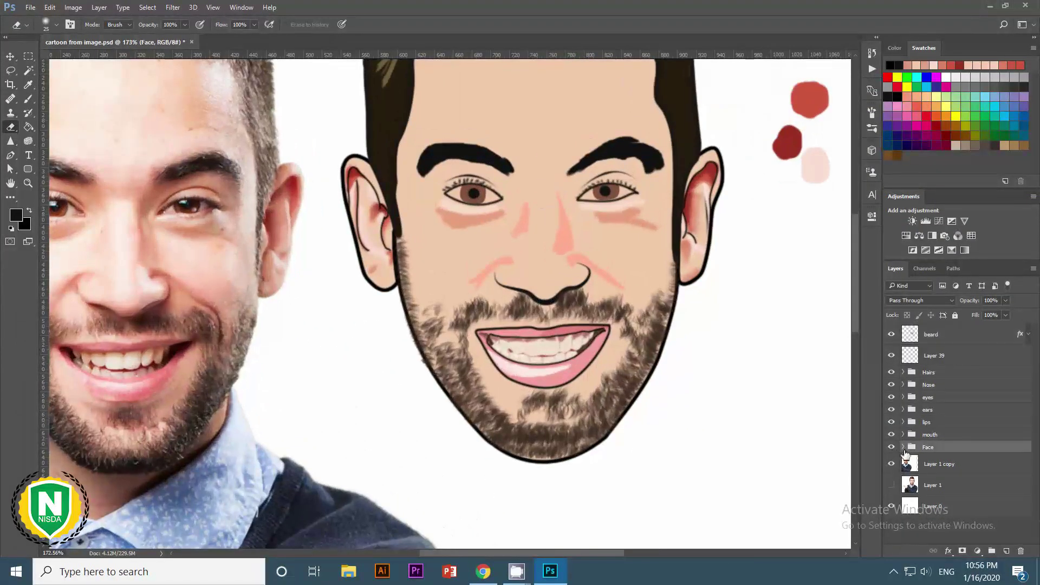
Expand the Face group and give the face outline layer a matching brown Color Overlay.
click(891, 449)
scroll(542, 325, down, 3)
scroll(542, 325, up, 2)
double_click(970, 449)
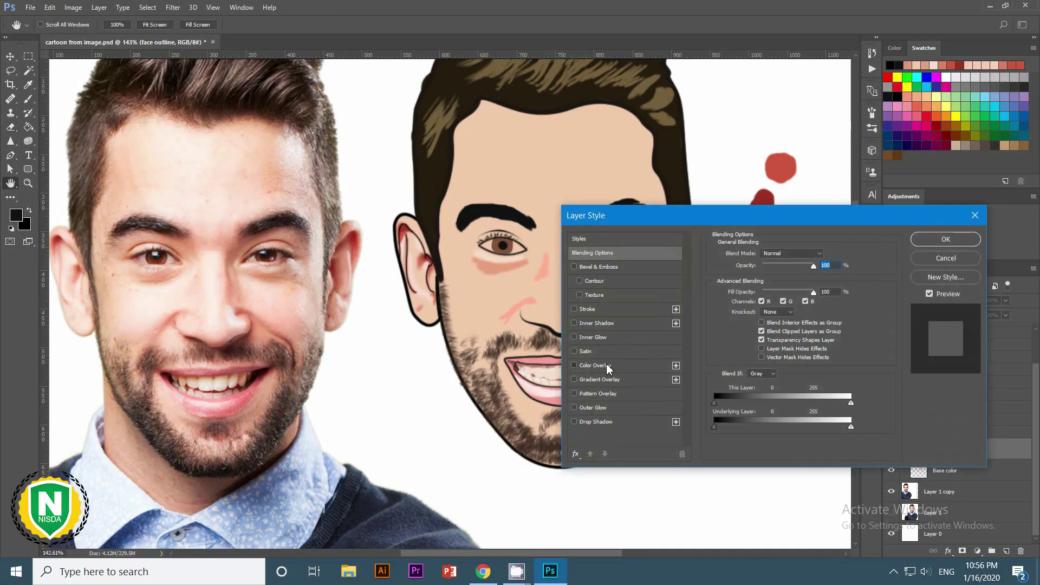
click(824, 255)
key(Return)
key(Return)
scroll(529, 325, down, 3)
scroll(528, 325, up, 3)
Switch to the Eraser with the beard layer selected.
key(e)
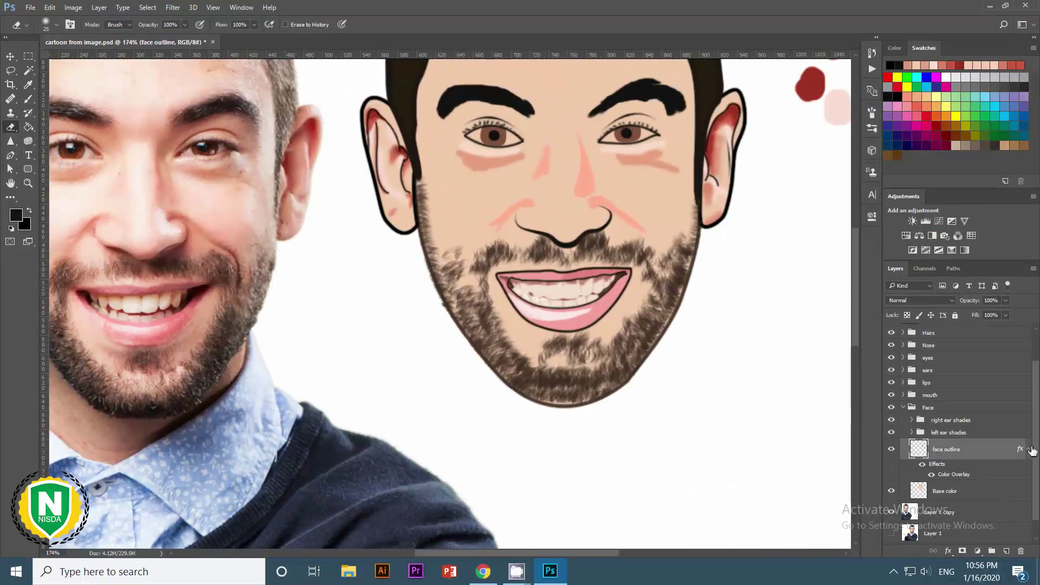
click(942, 340)
scroll(529, 364, up, 3)
scroll(341, 276, down, 3)
scroll(424, 242, up, 3)
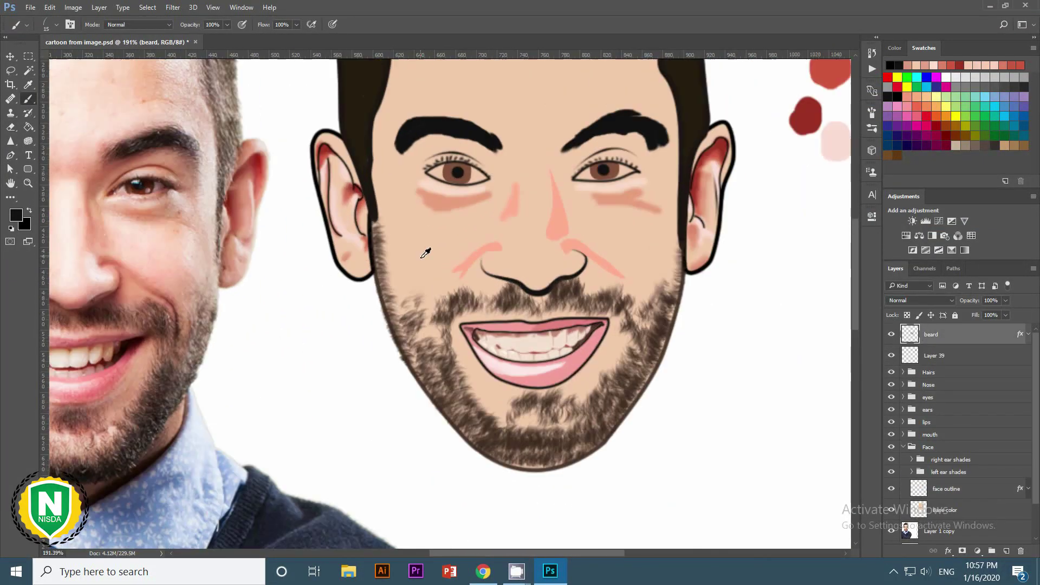
key(b)
scroll(382, 339, down, 3)
scroll(346, 302, up, 3)
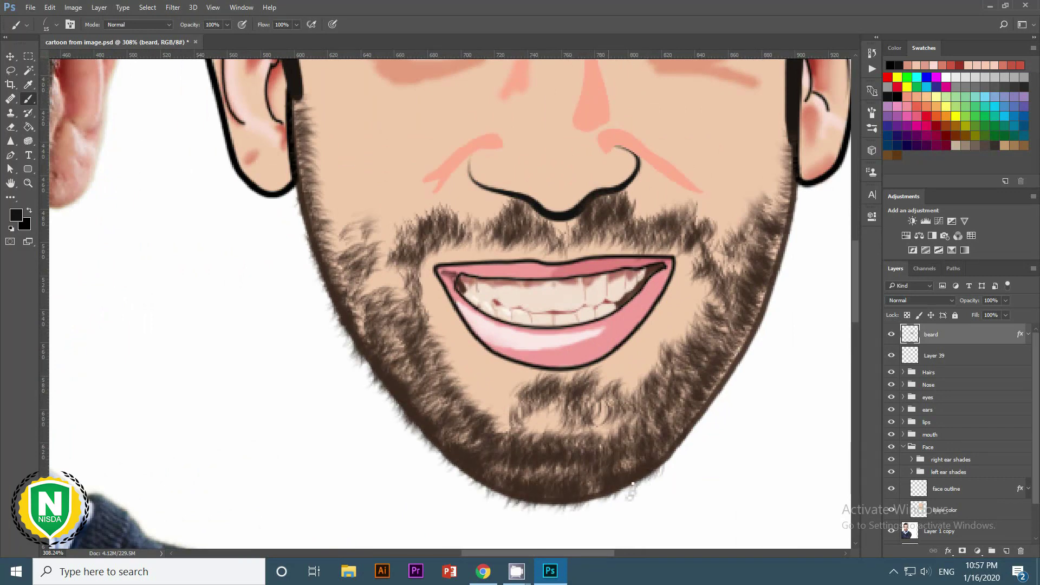
scroll(334, 260, down, 3)
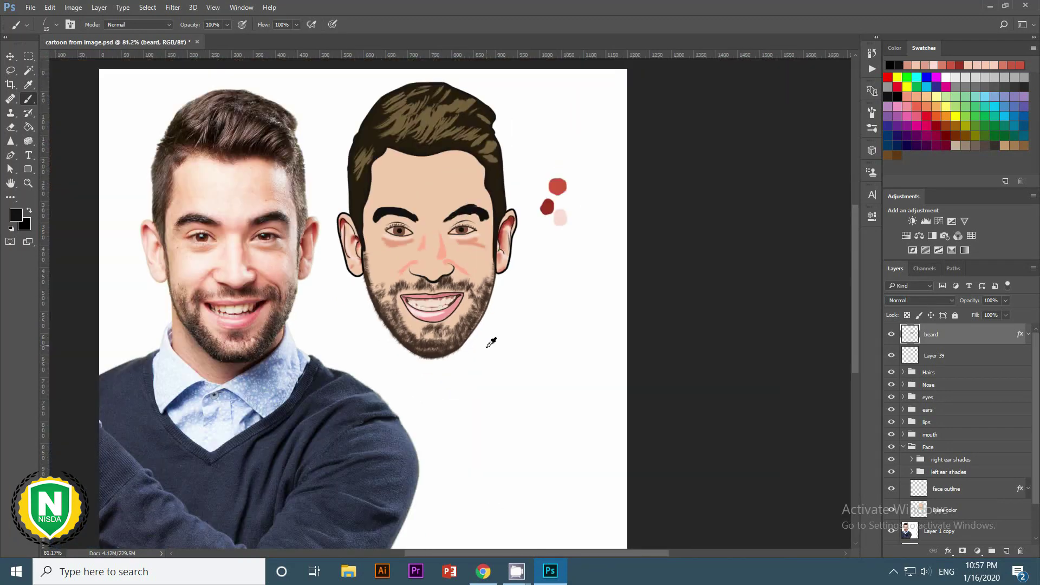
scroll(520, 379, up, 3)
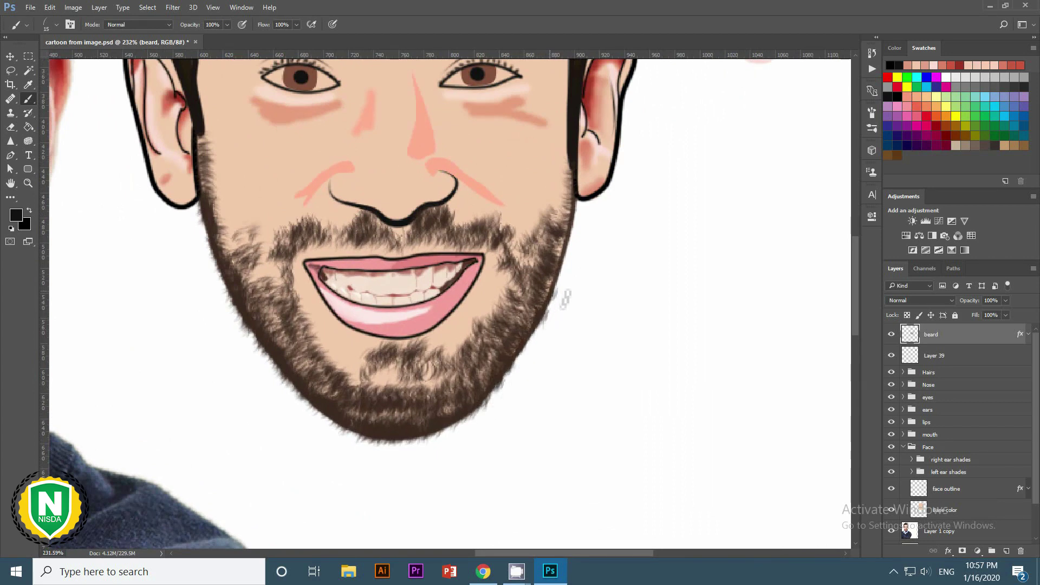
scroll(565, 299, up, 2)
right_click(557, 272)
key(Escape)
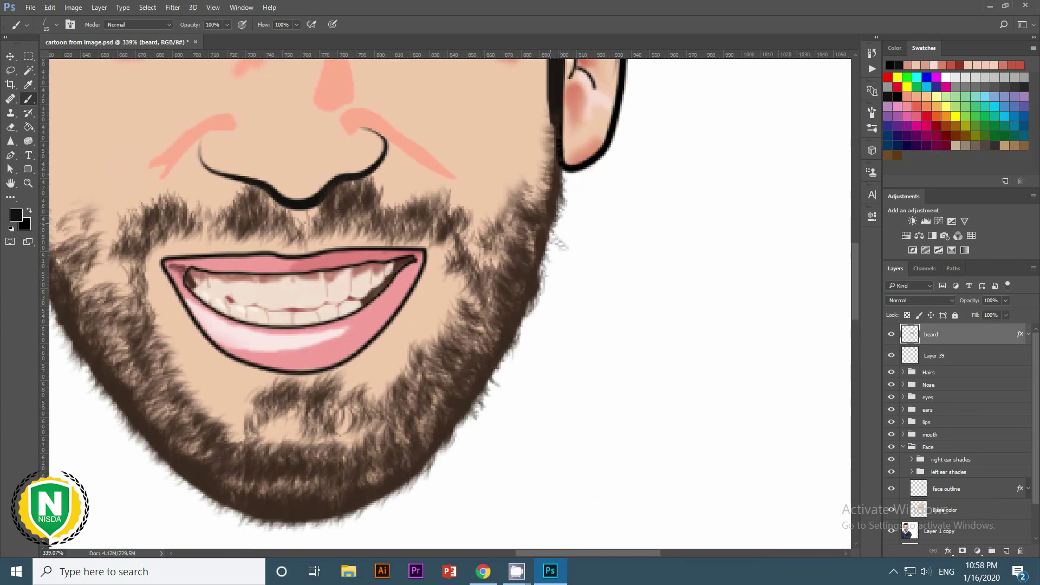
scroll(301, 285, down, 2)
scroll(393, 401, down, 5)
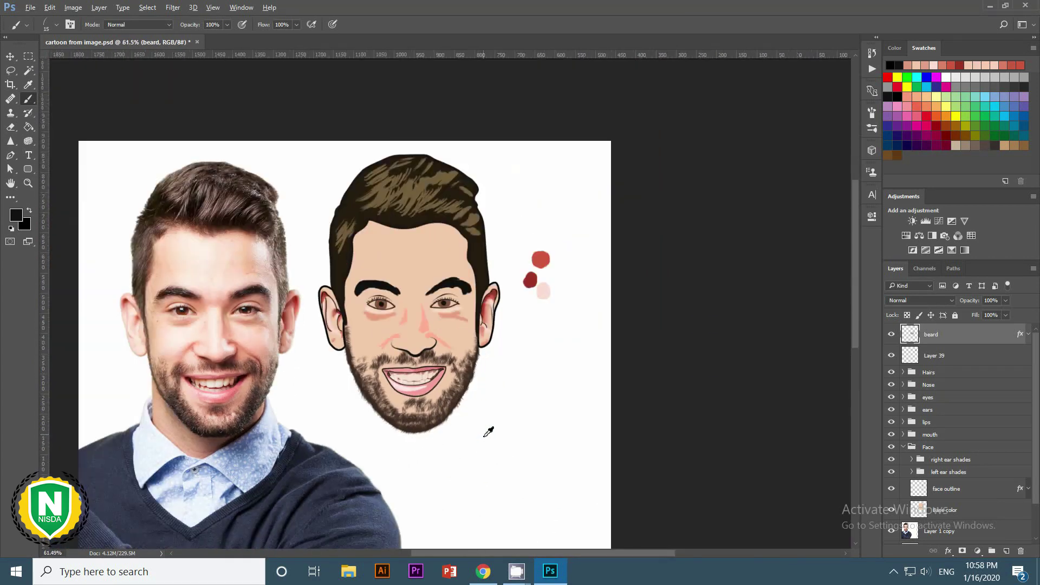
scroll(241, 242, up, 5)
key(e)
right_click(241, 242)
key(Escape)
key(bracketleft)
key(bracketleft)
key(bracketleft)
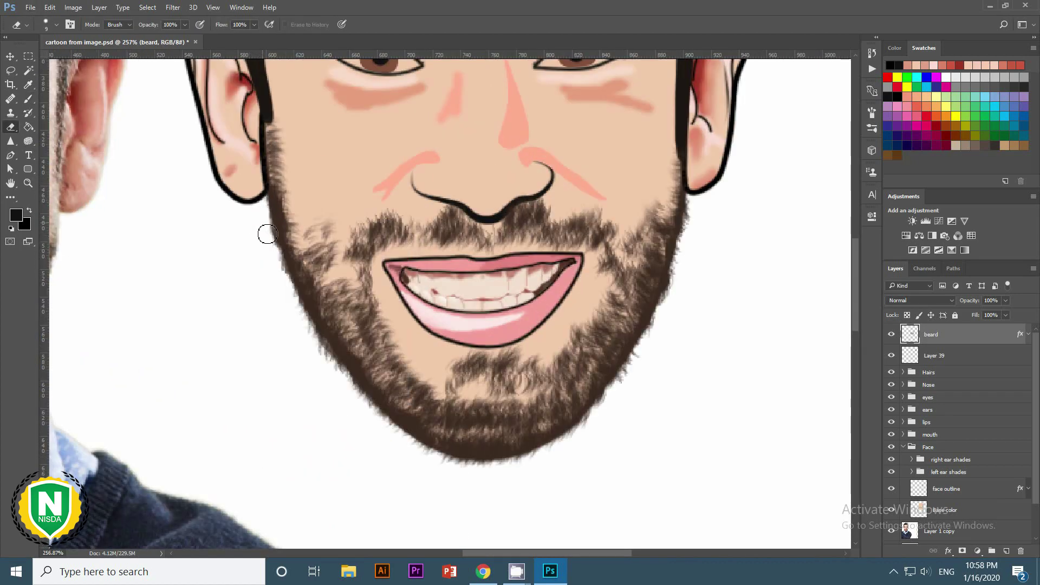
scroll(294, 366, down, 5)
scroll(294, 367, up, 5)
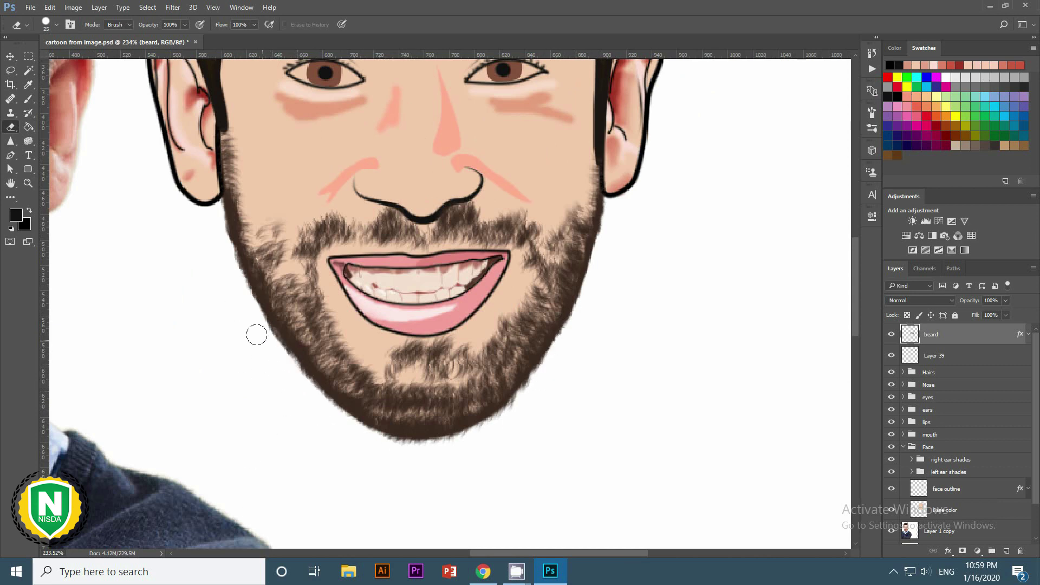
scroll(295, 387, down, 5)
scroll(237, 311, up, 5)
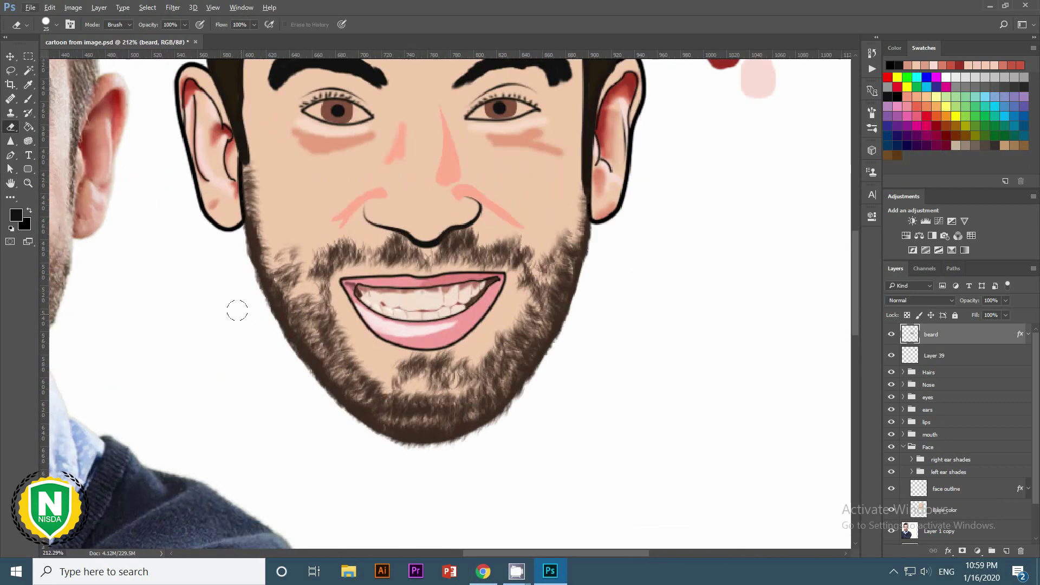
scroll(350, 441, down, 5)
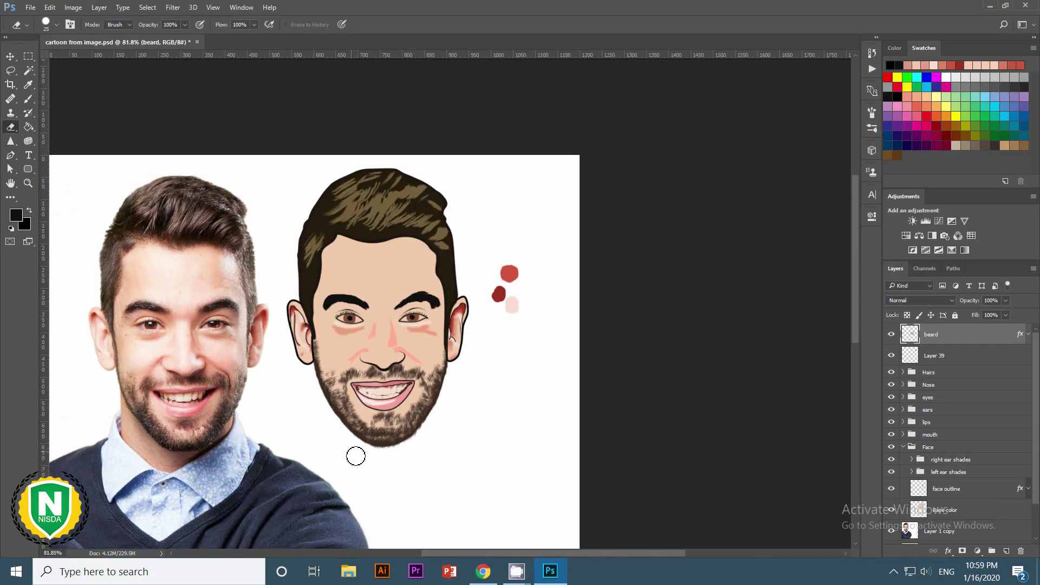
scroll(600, 342, down, 2)
scroll(540, 252, up, 3)
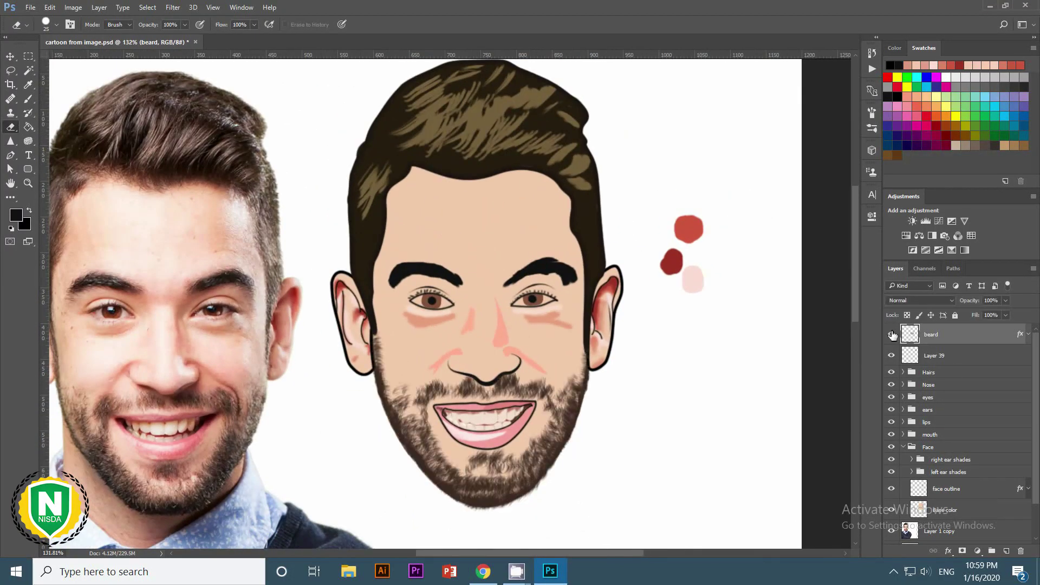
Lower the beard layer to 77% opacity and place it below the face outline in the Face group.
drag(970, 300, 958, 300)
key(super+equal)
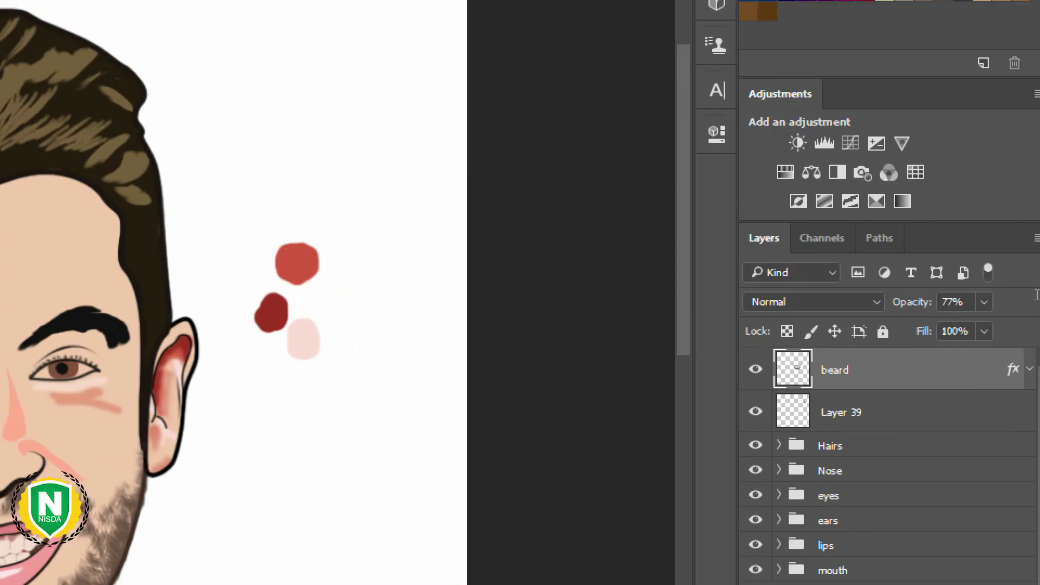
scroll(558, 480, down, 1)
scroll(555, 477, up, 3)
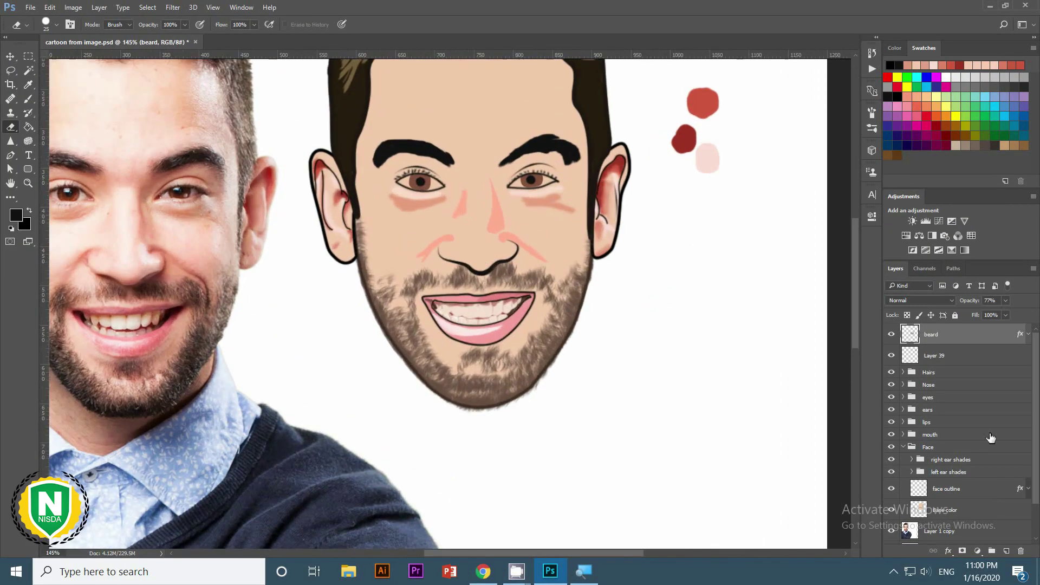
drag(950, 334, 970, 493)
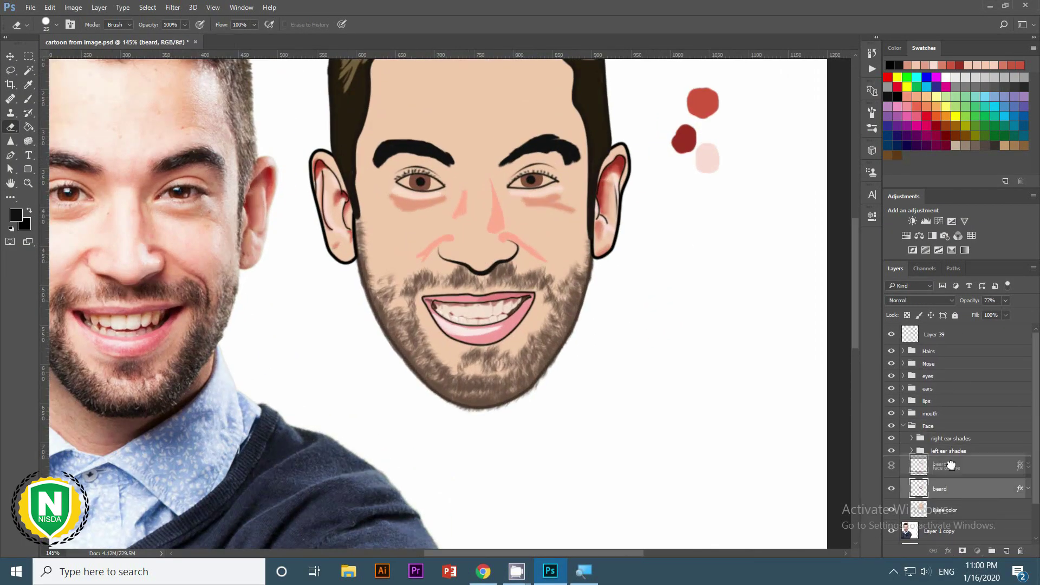
click(903, 426)
key(ctrl+0)
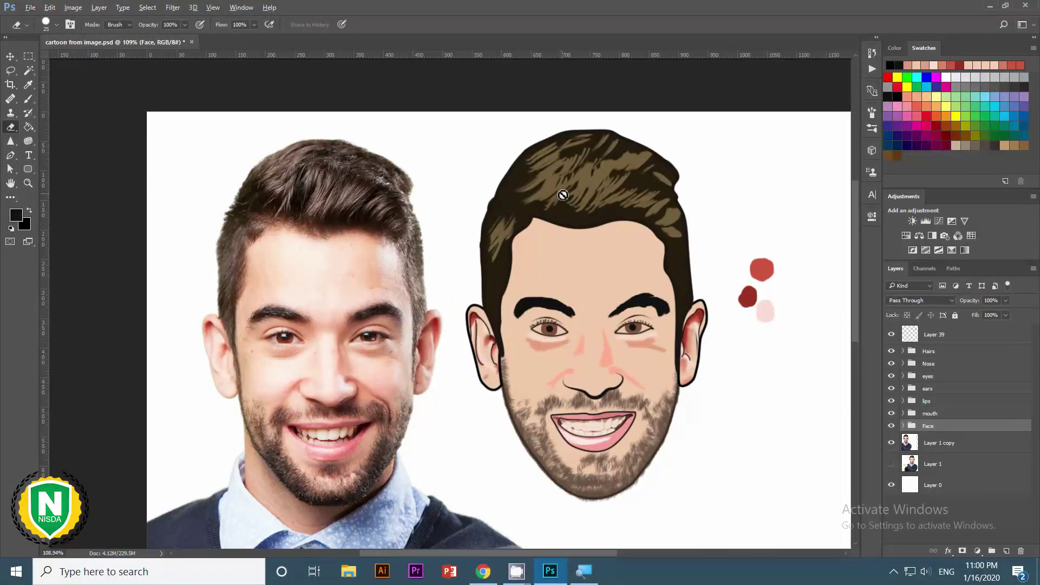
Adjust the mouth group: select Layer 35, hide Layer 25, edit Layer 27's style, select Layer 34.
click(903, 414)
click(928, 432)
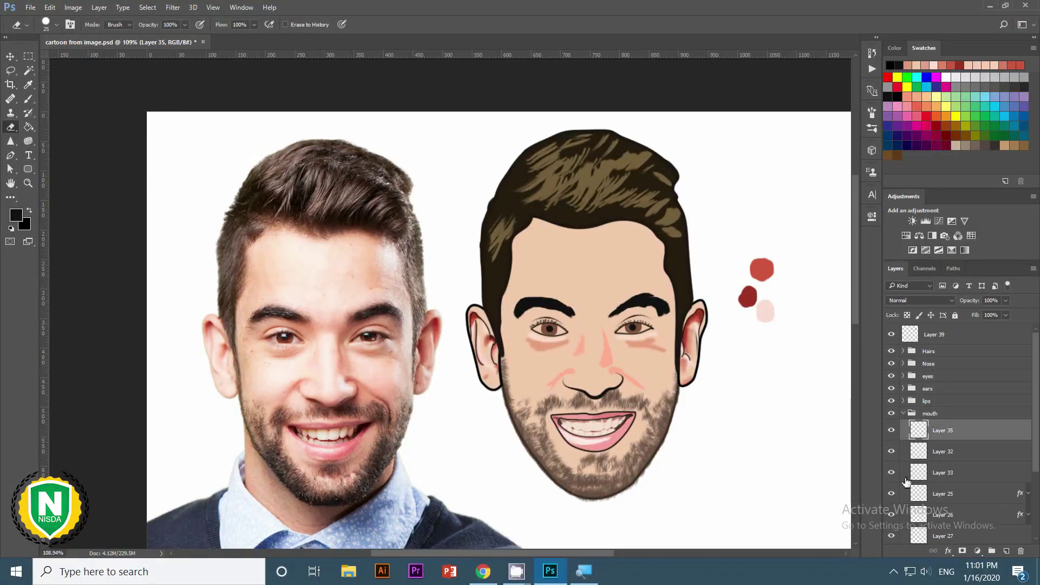
key(ctrl+minus)
click(891, 493)
scroll(894, 466, down, 2)
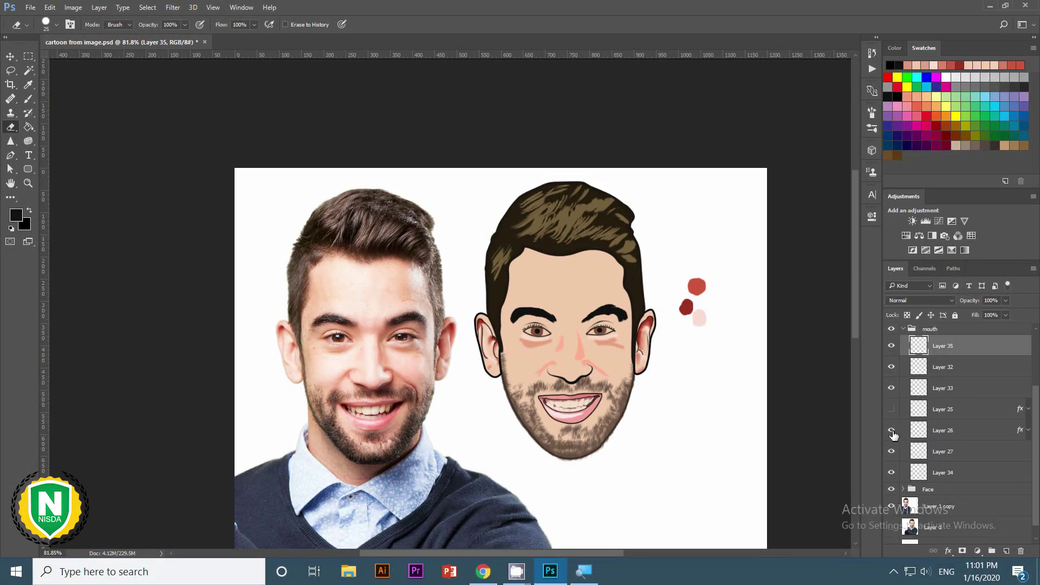
double_click(971, 453)
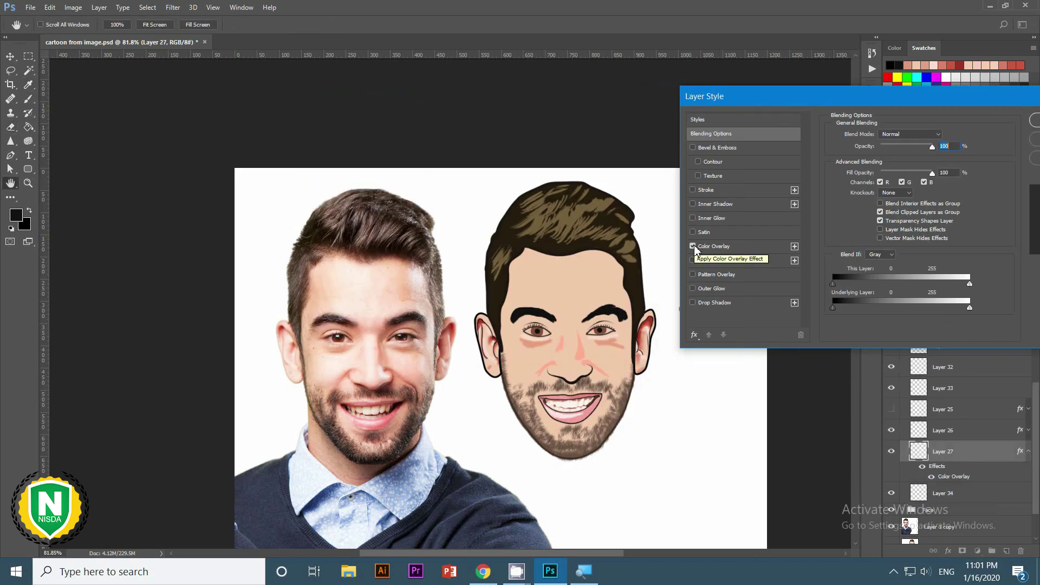
click(943, 493)
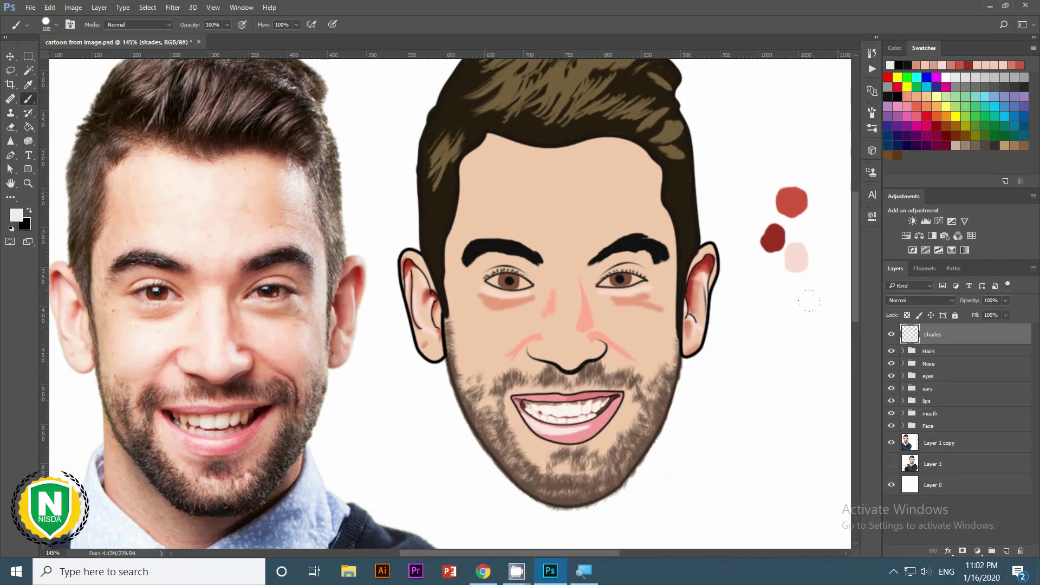
Dab pale and darker salmon skin-tone samples beside the face and choose a soft round brush.
click(780, 331)
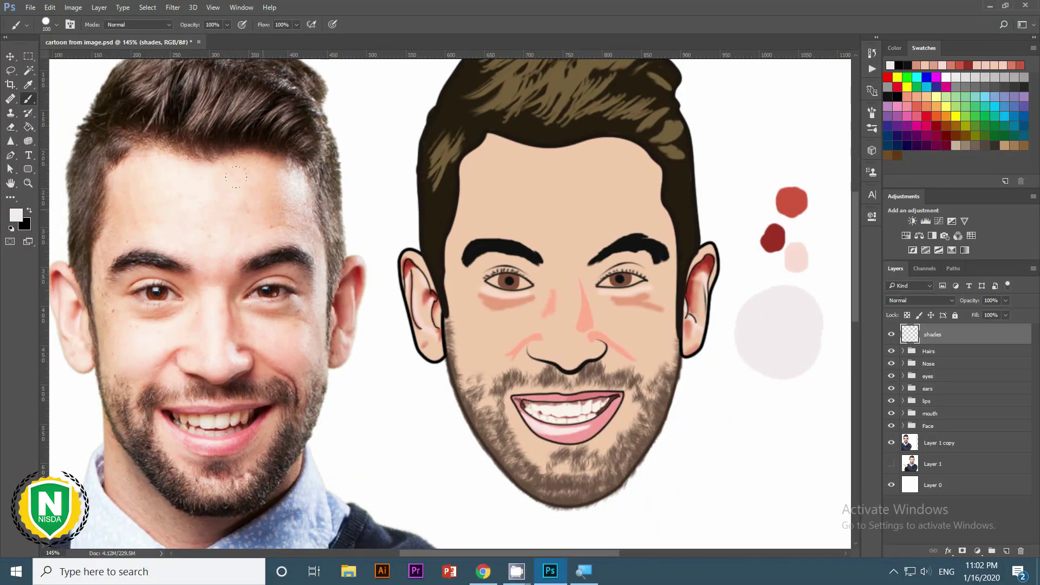
click(761, 429)
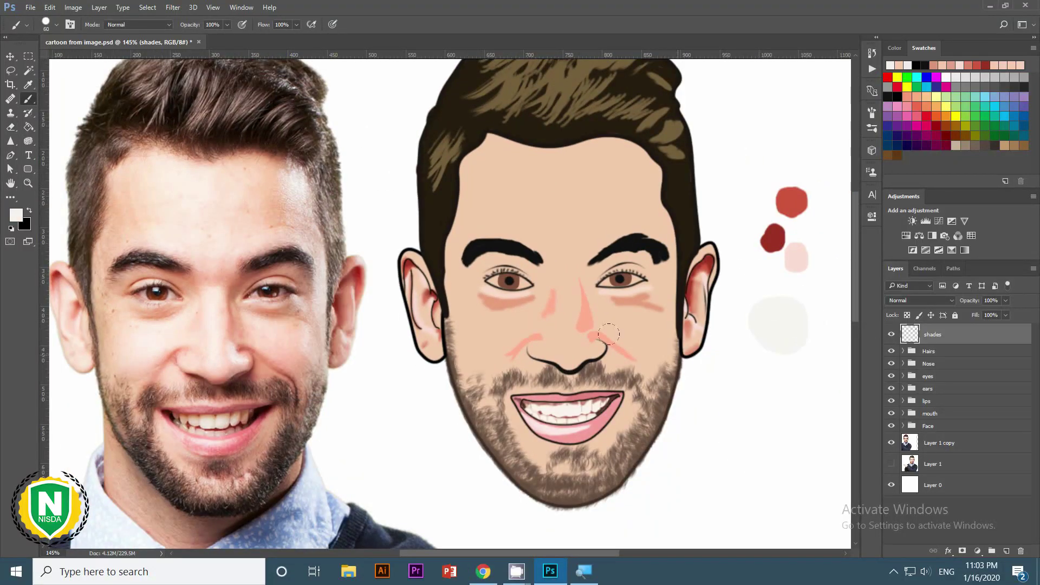
click(710, 440)
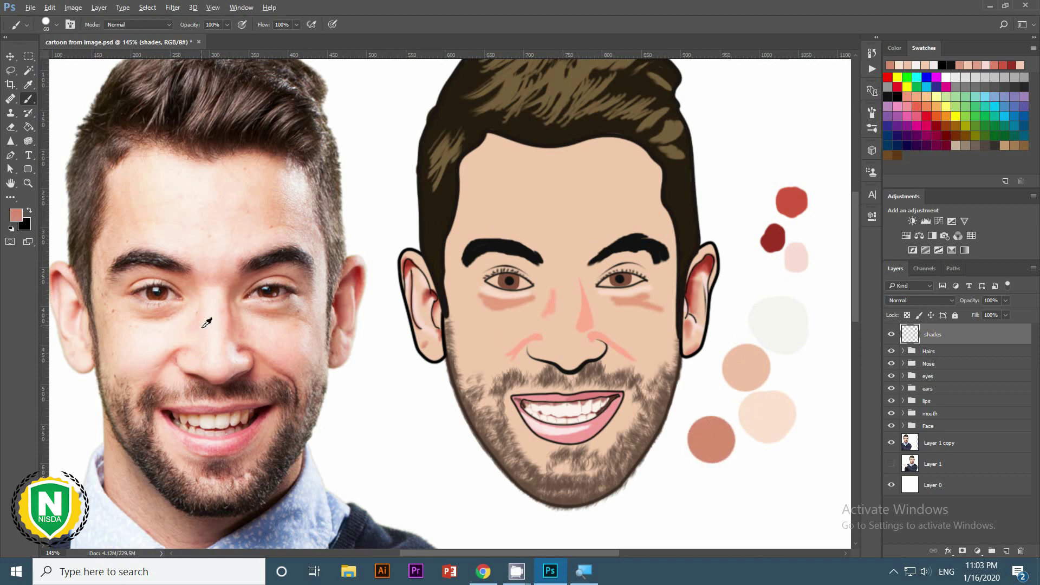
click(688, 484)
click(755, 491)
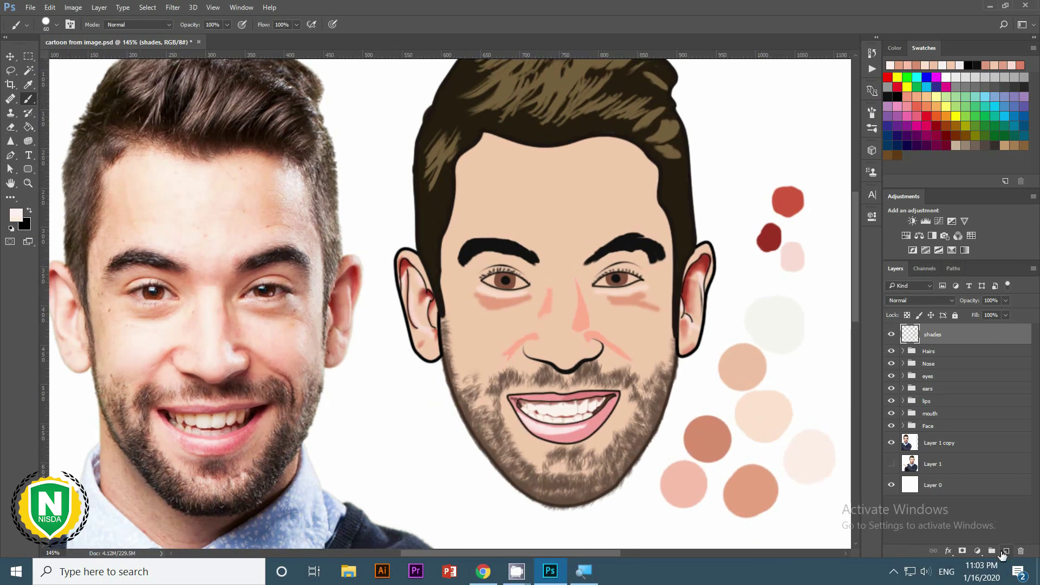
right_click(418, 339)
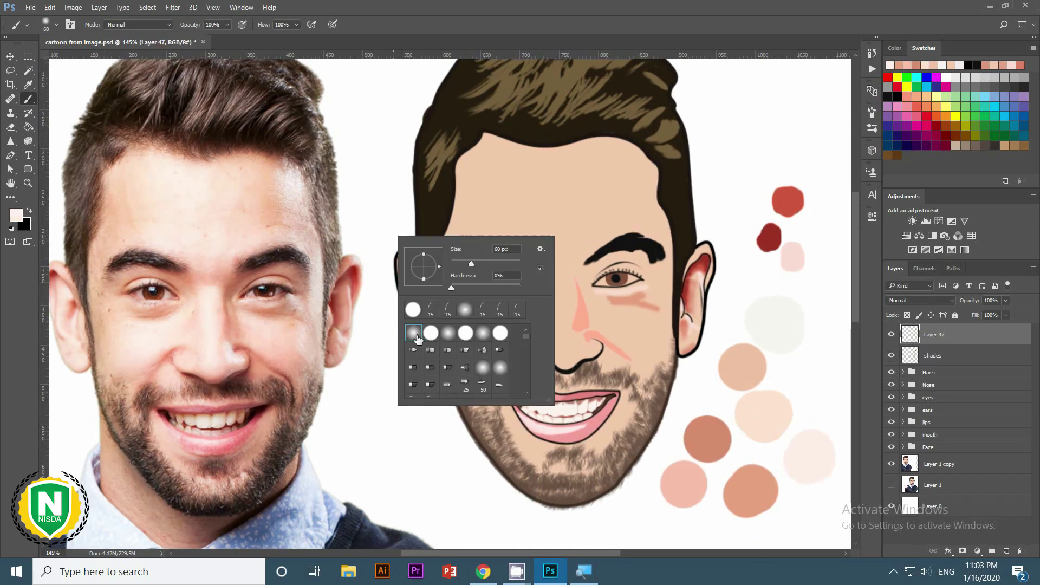
double_click(418, 339)
Move Layer 47 below the mouth group and paint a reddish-brown shadow on the right forehead.
drag(932, 334, 967, 416)
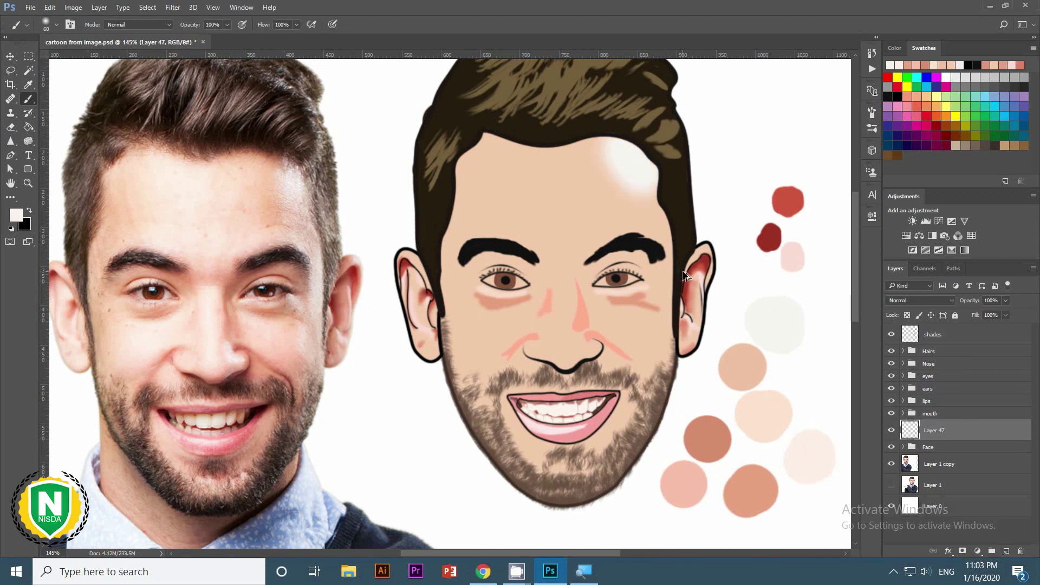
mouse_move(645, 209)
mouse_down()
mouse_move(616, 147)
mouse_move(617, 215)
mouse_up()
key(ctrl+z)
key(ctrl+shift+alt+n)
drag(608, 147, 617, 215)
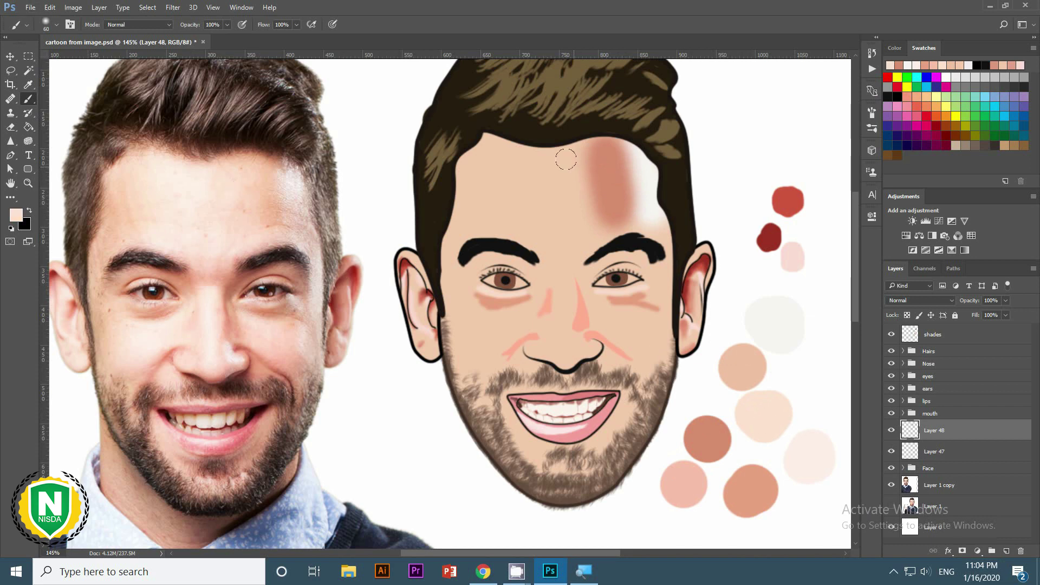
key(ctrl+shift+alt+n)
key(ctrl+minus)
key(ctrl+plus)
Paint soft light strokes across the left forehead.
mouse_move(568, 260)
mouse_down()
mouse_move(556, 189)
mouse_move(496, 187)
mouse_up()
key(ctrl+minus)
key(ctrl+plus)
drag(546, 233, 508, 177)
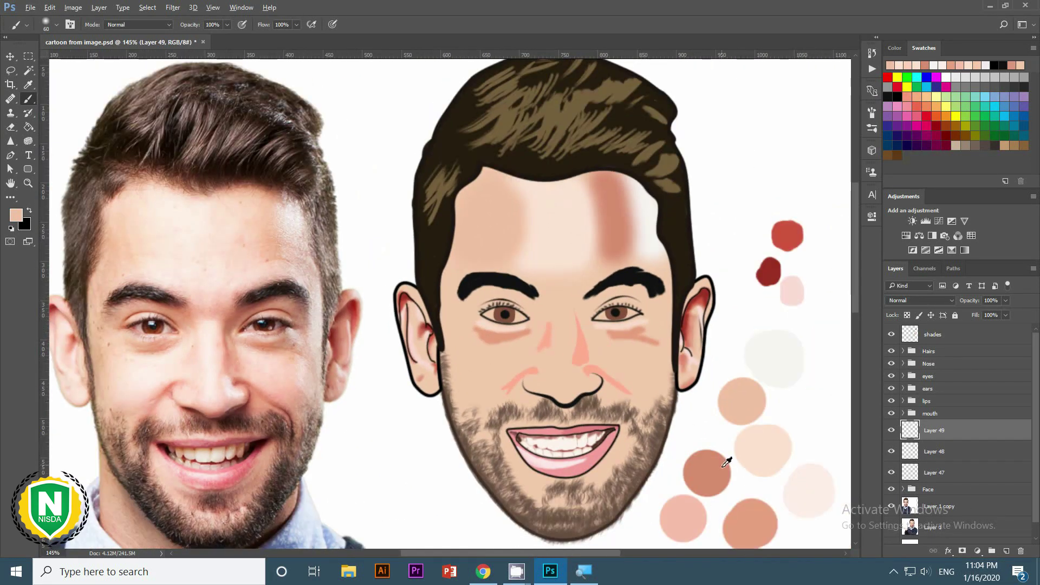
key(ctrl+minus)
key(ctrl+plus)
Pick a soft round Eraser, hide the strokes on Layers 48 and 49, then enlarge the tip.
key(e)
right_click(622, 254)
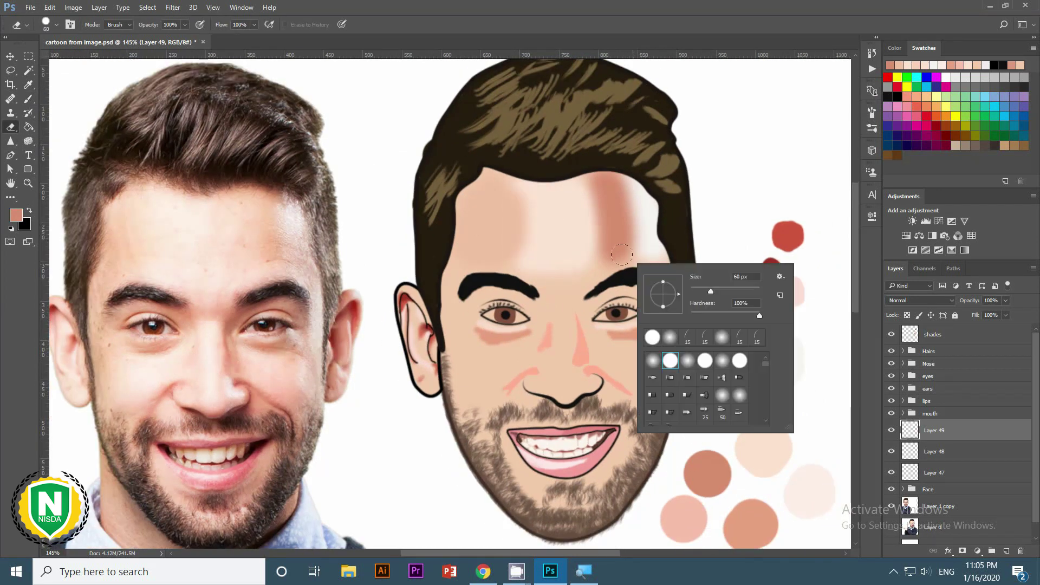
double_click(652, 361)
click(935, 472)
drag(891, 431, 891, 451)
right_click(494, 217)
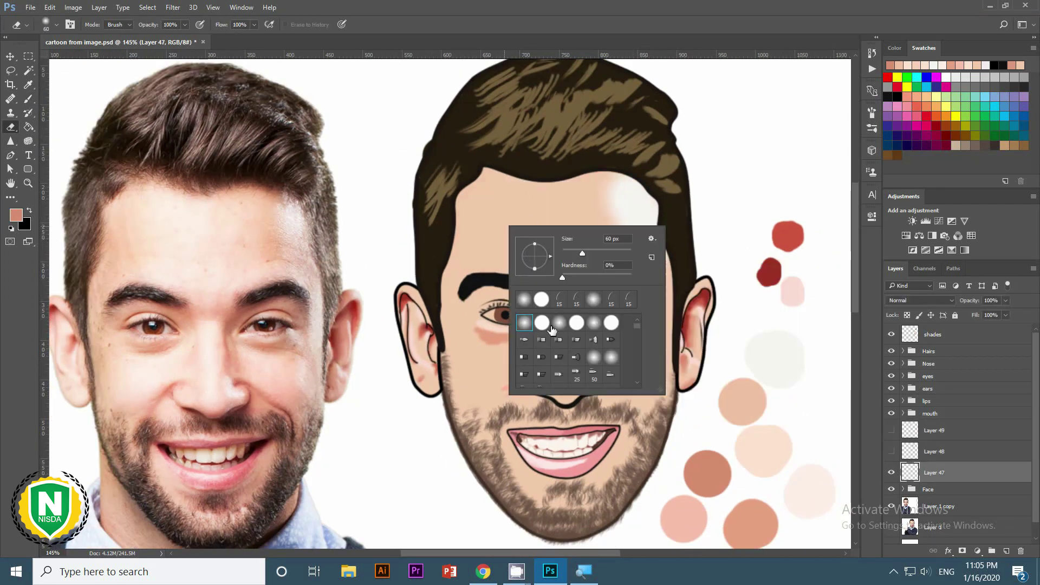
double_click(551, 325)
scroll(212, 270, down, 2)
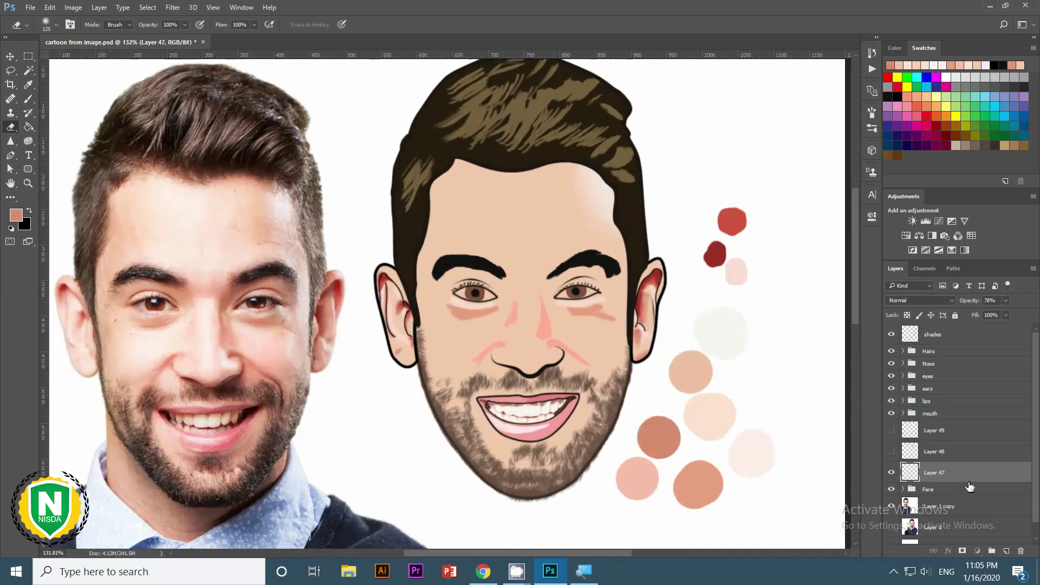
Show Layer 48 again and give the shading layer a skin-tone Color Overlay.
click(891, 452)
click(934, 451)
double_click(970, 472)
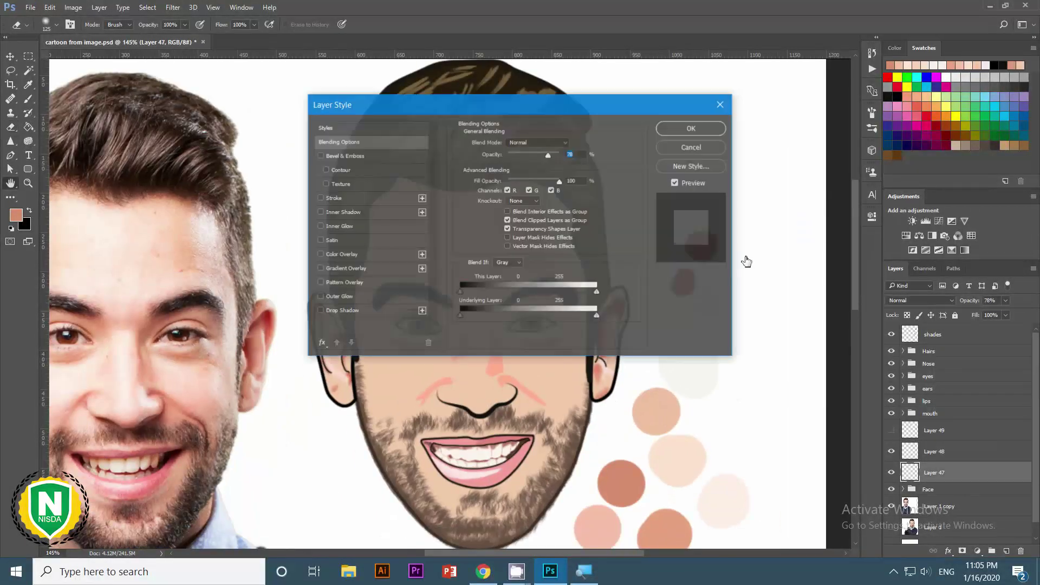
click(569, 144)
click(761, 204)
click(894, 116)
click(687, 130)
scroll(630, 234, down, 1)
scroll(630, 233, down, 1)
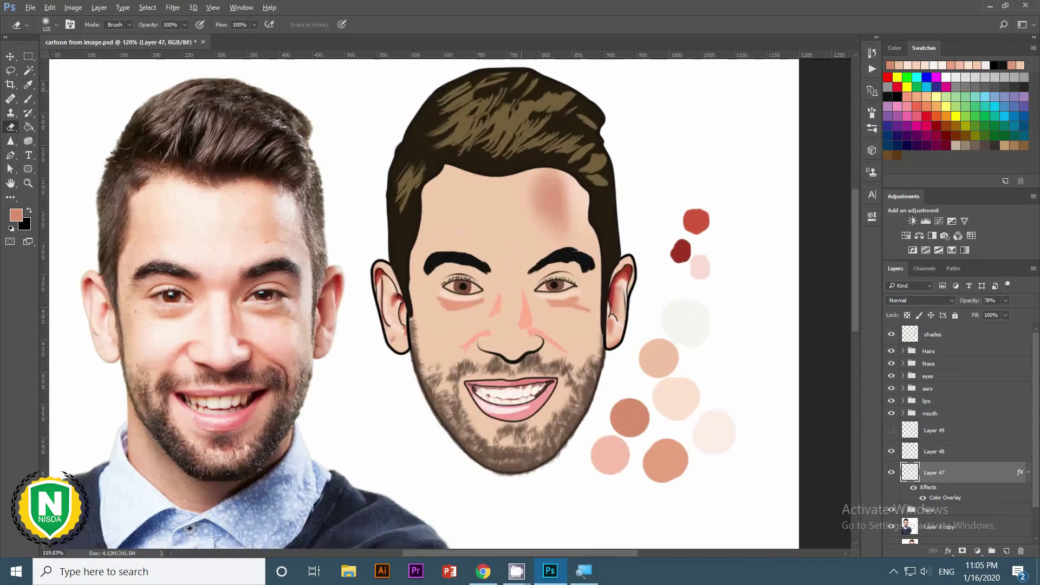
scroll(630, 234, up, 1)
Show Layer 49 and give it a pale pink Color Overlay.
click(892, 430)
click(935, 431)
scroll(497, 268, down, 1)
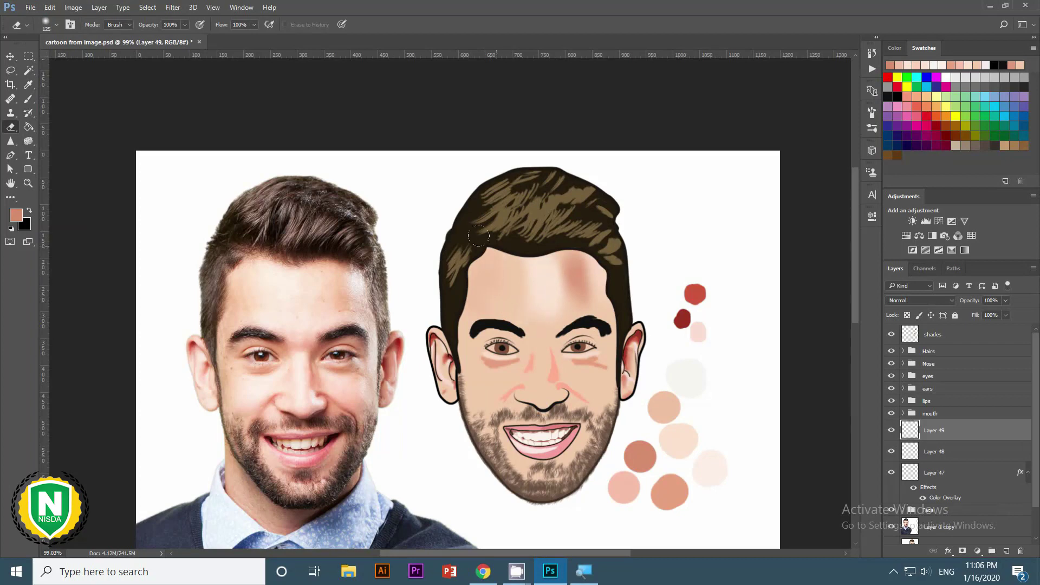
double_click(967, 434)
drag(704, 144, 804, 153)
click(785, 310)
click(1015, 200)
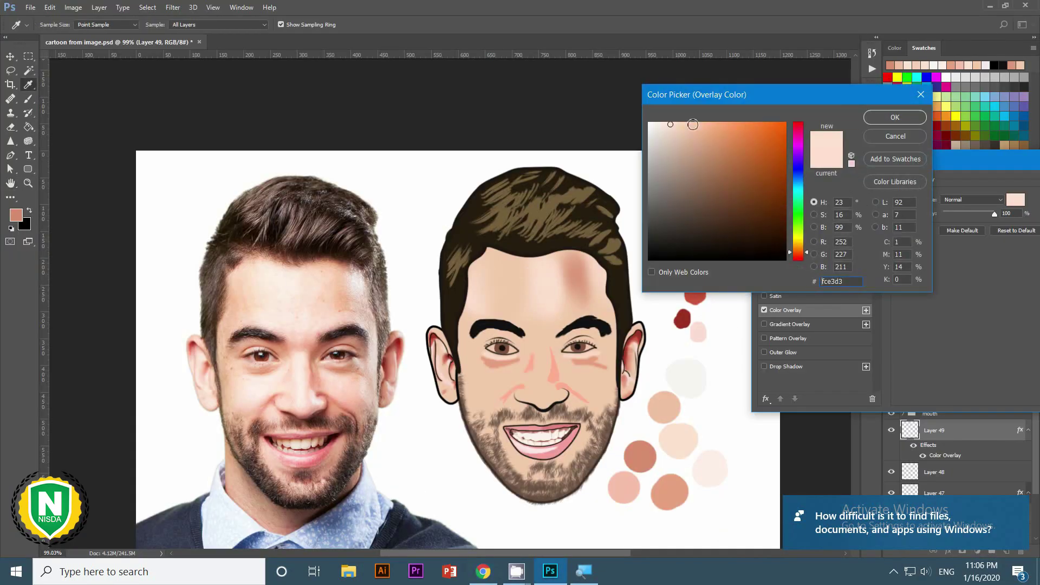
click(895, 117)
click(922, 171)
Switch to the Eraser, collapse Layer 49's effects list, and reselect Layer 47.
key(e)
scroll(467, 355, up, 1)
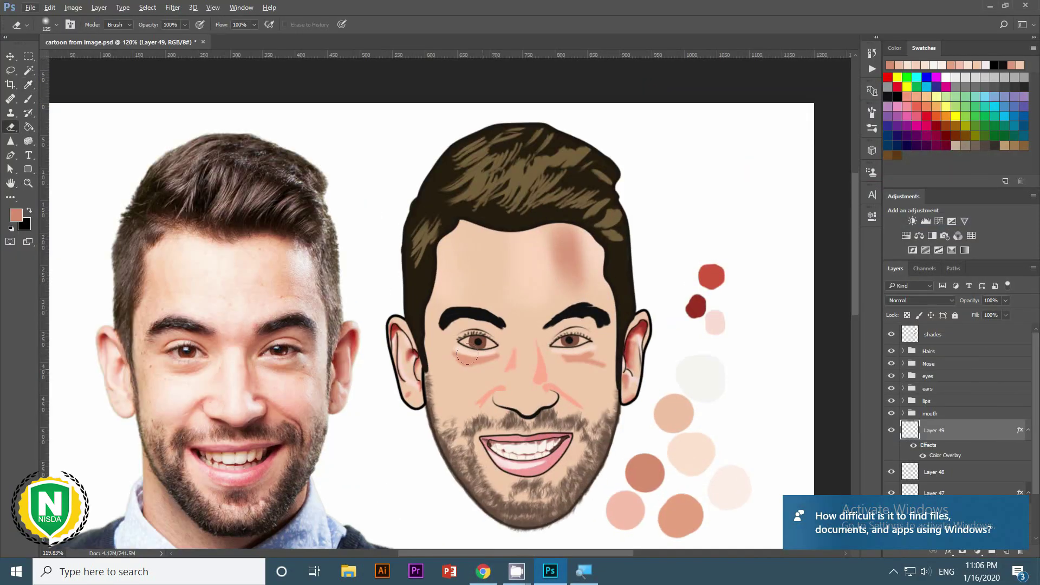
scroll(467, 355, up, 1)
click(1029, 430)
scroll(812, 235, down, 3)
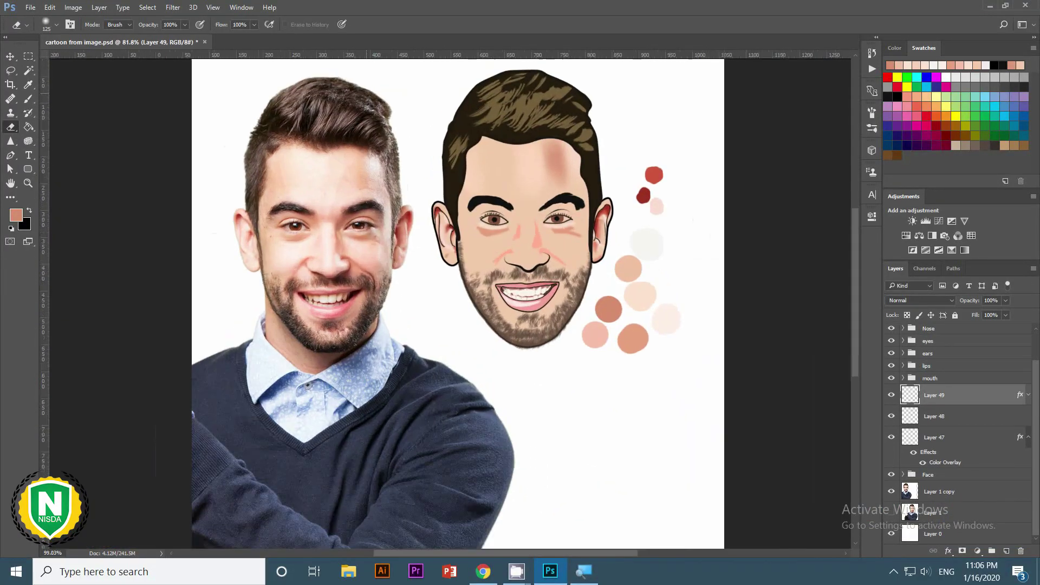
scroll(362, 87, up, 3)
click(908, 438)
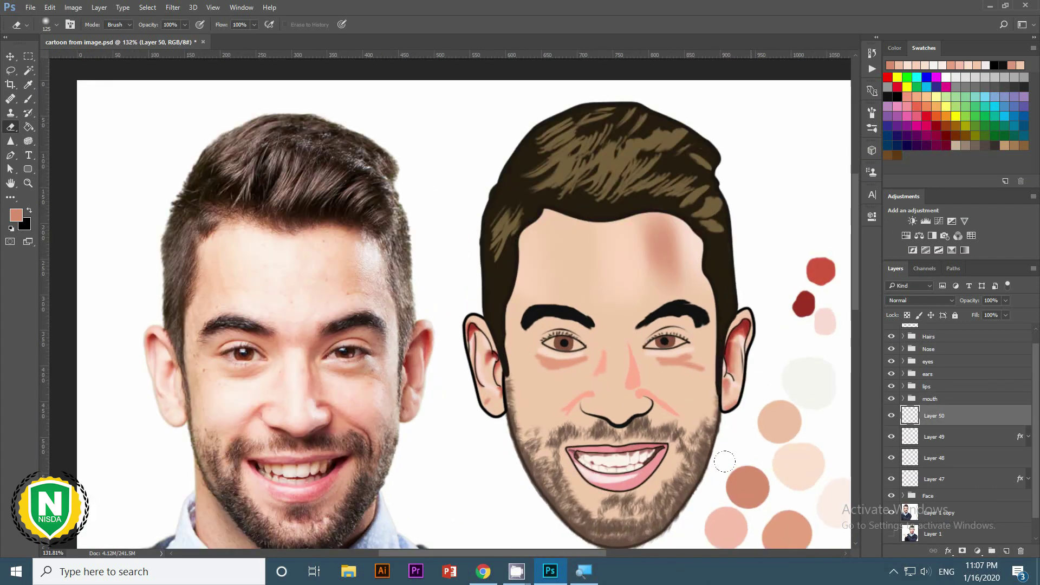
Set up a small hard brush tip with black as the painting colour.
click(29, 98)
right_click(592, 316)
key(Escape)
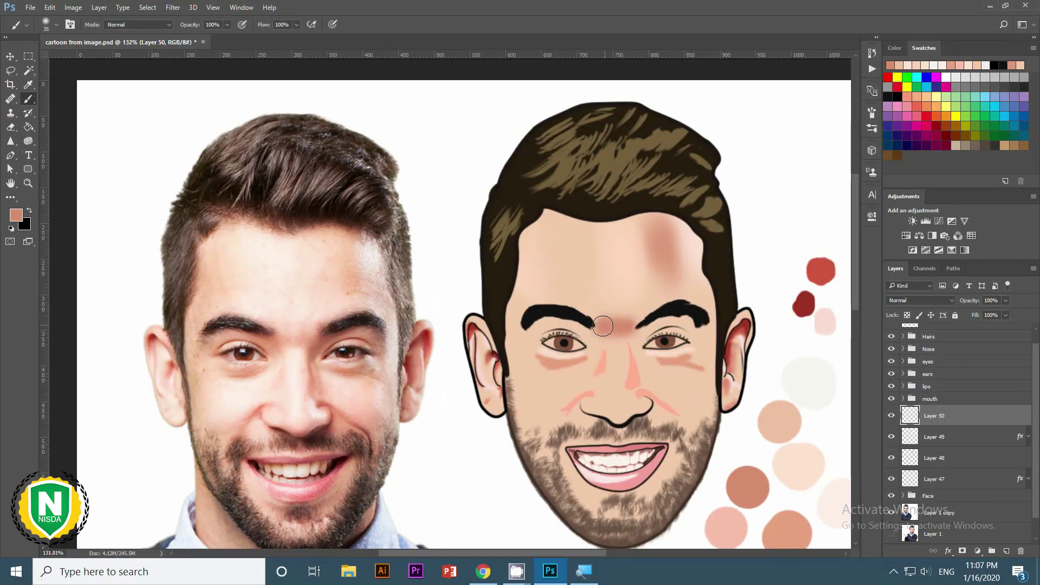
scroll(639, 364, up, 1)
right_click(428, 214)
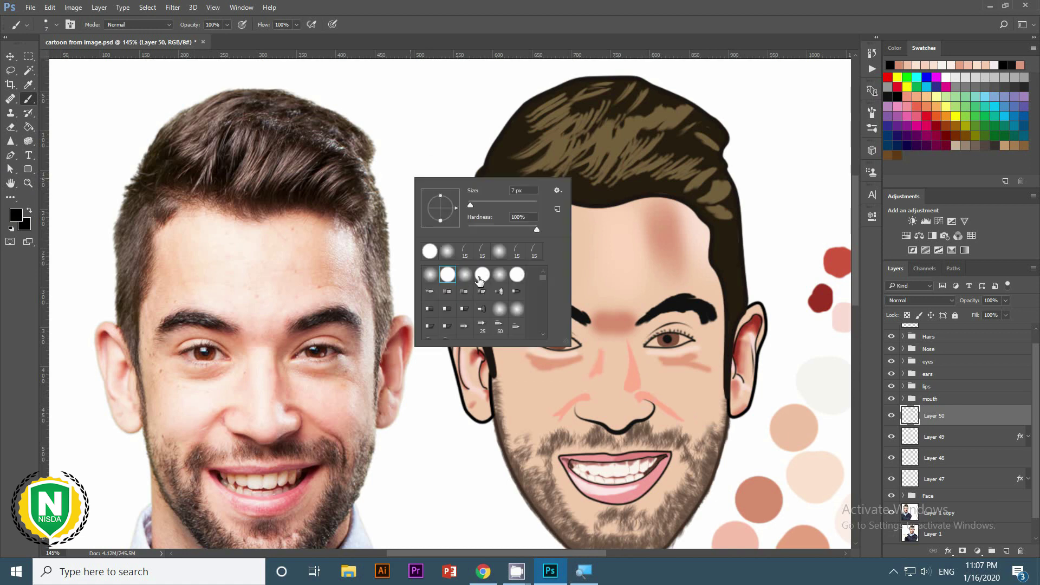
key(Escape)
Draw a curved pen path across the nose bridge and stroke it with the brush.
key(p)
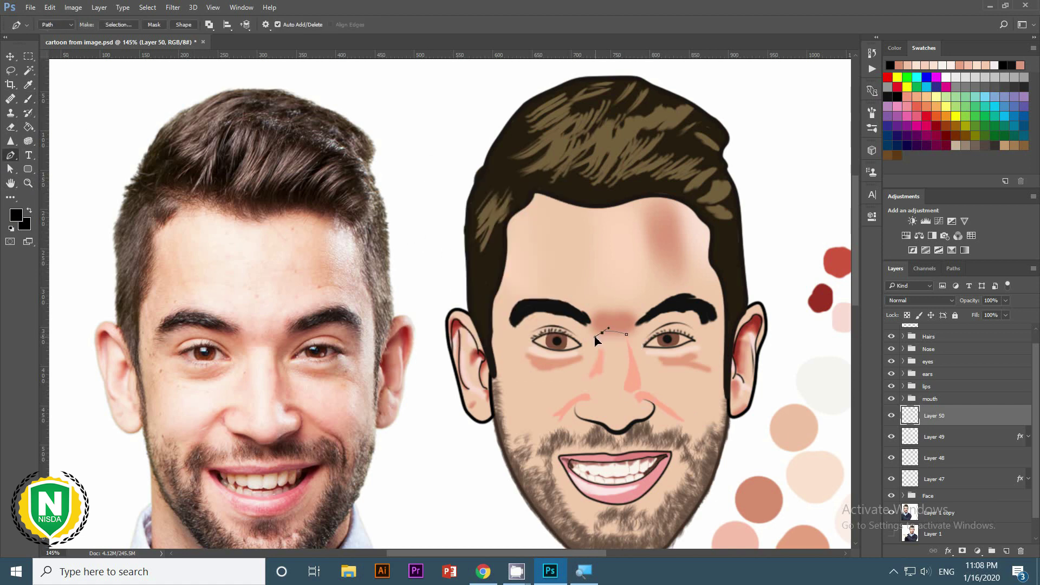
right_click(596, 340)
click(634, 157)
key(Return)
key(v)
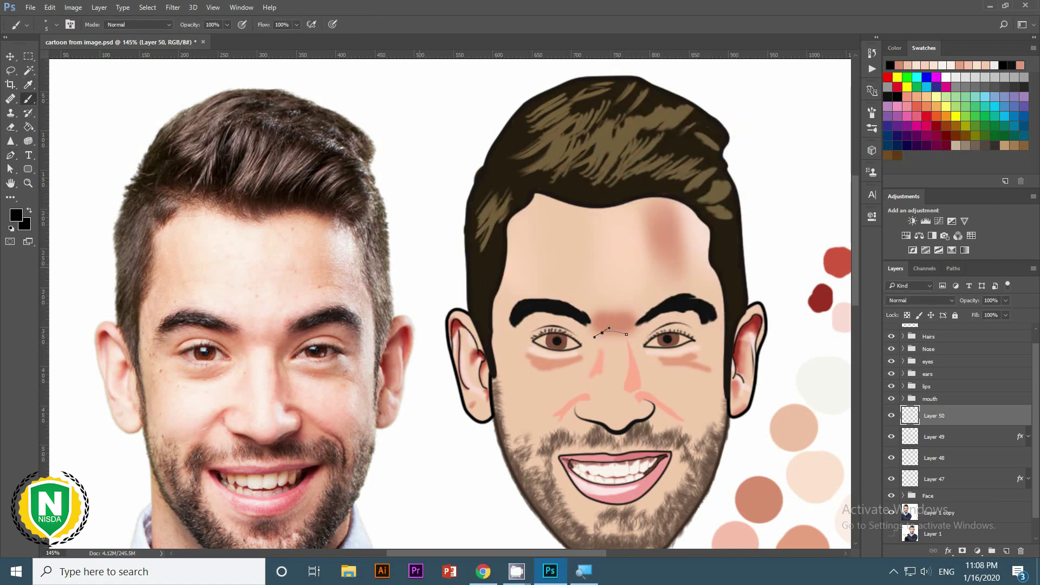
scroll(618, 349, up, 3)
scroll(615, 377, down, 3)
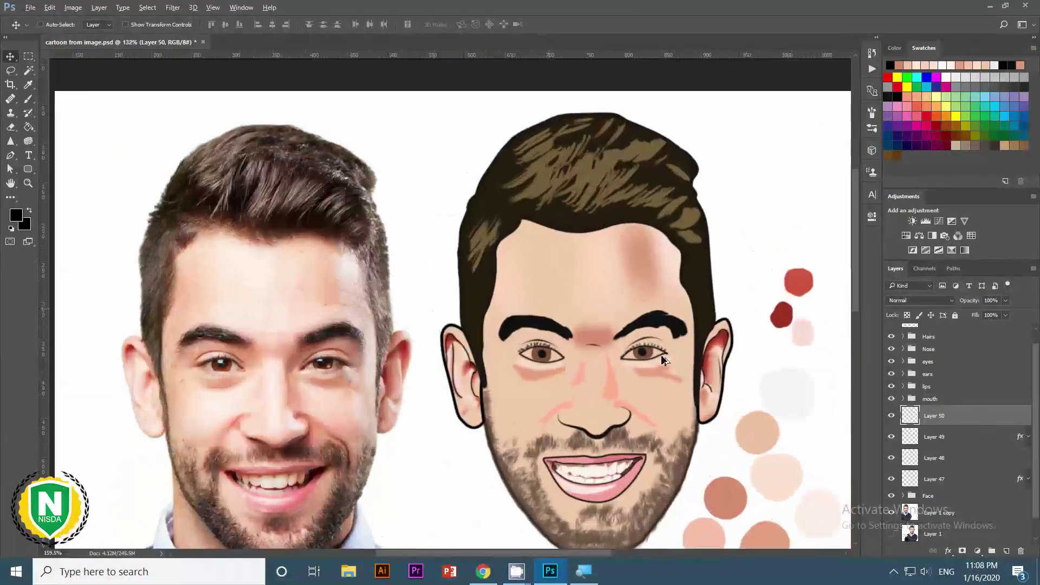
scroll(614, 376, up, 5)
Stroke the nose-bridge path onto new Layer 51 and transform the line.
double_click(956, 418)
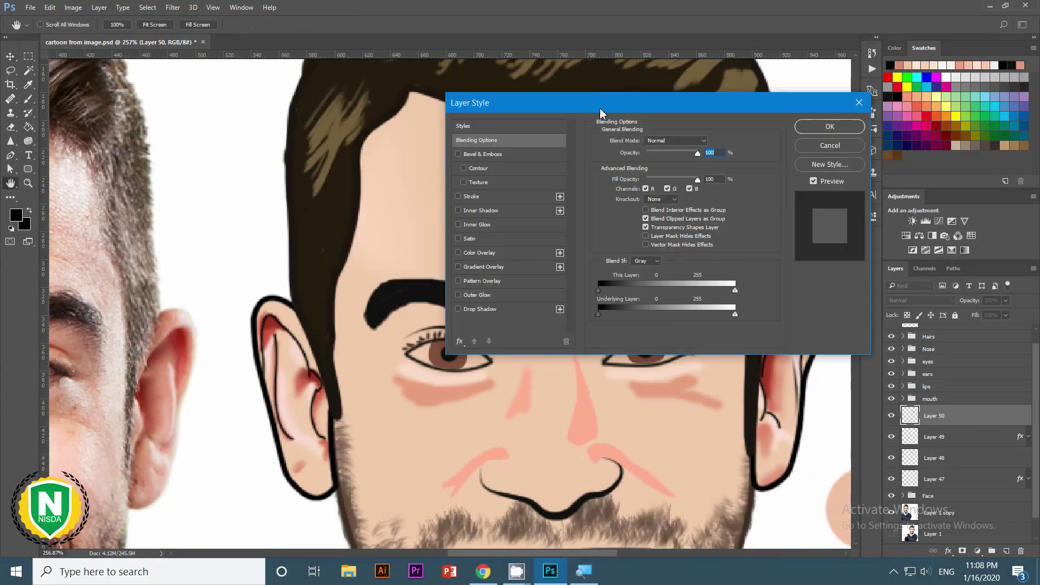
key(Escape)
click(1008, 552)
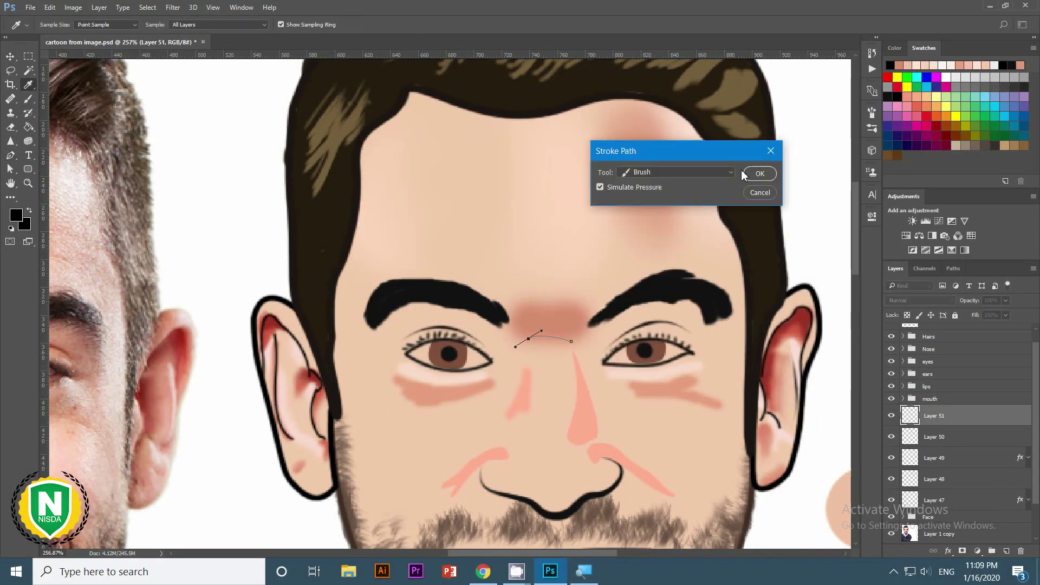
click(753, 173)
key(ctrl+t)
key(Escape)
key(ctrl+z)
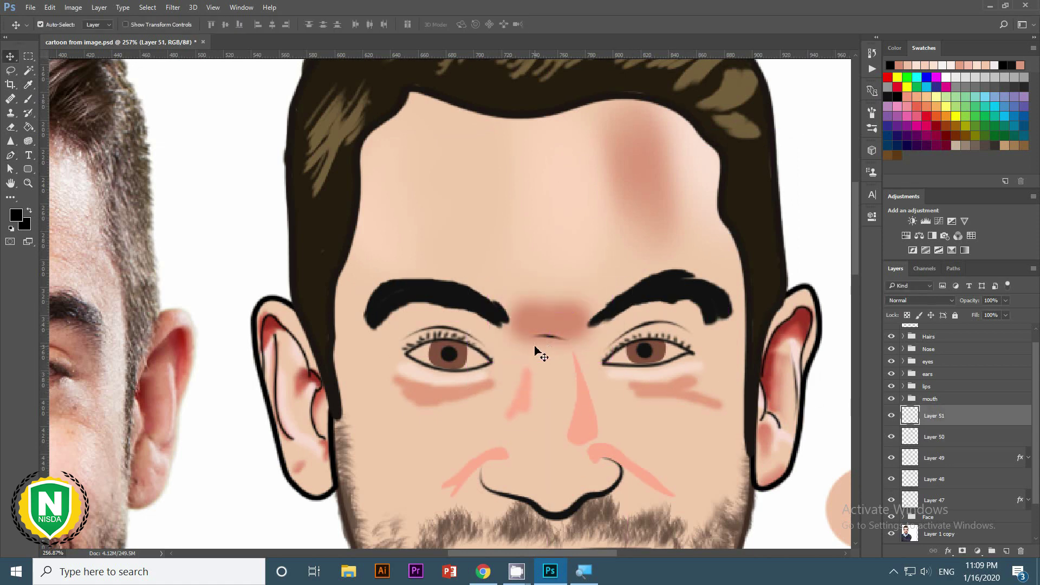
Give the nose-bridge line on Layer 51 a reddish Color Overlay.
double_click(962, 417)
drag(542, 131, 794, 75)
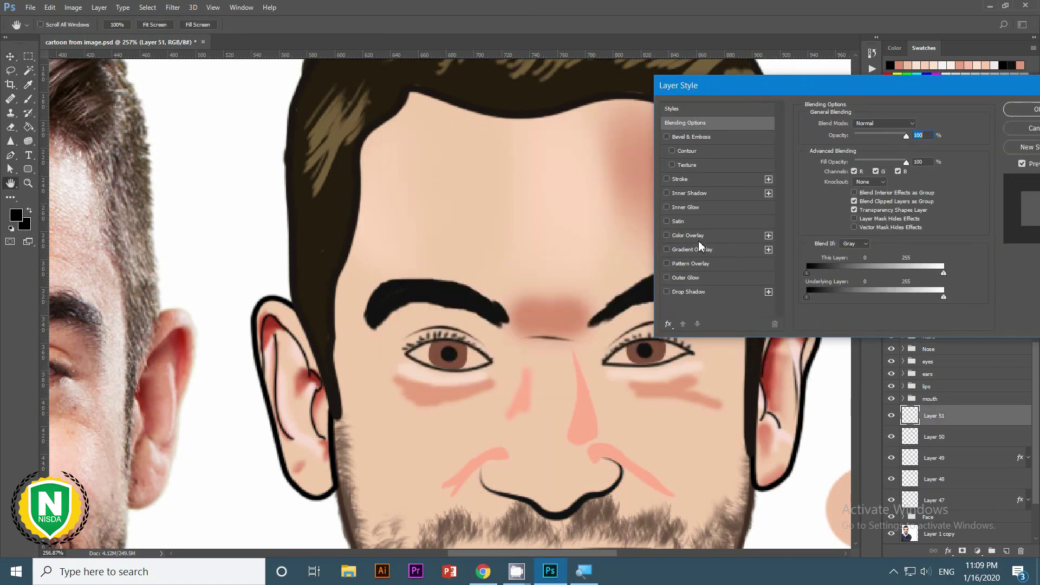
click(688, 235)
click(918, 125)
click(485, 202)
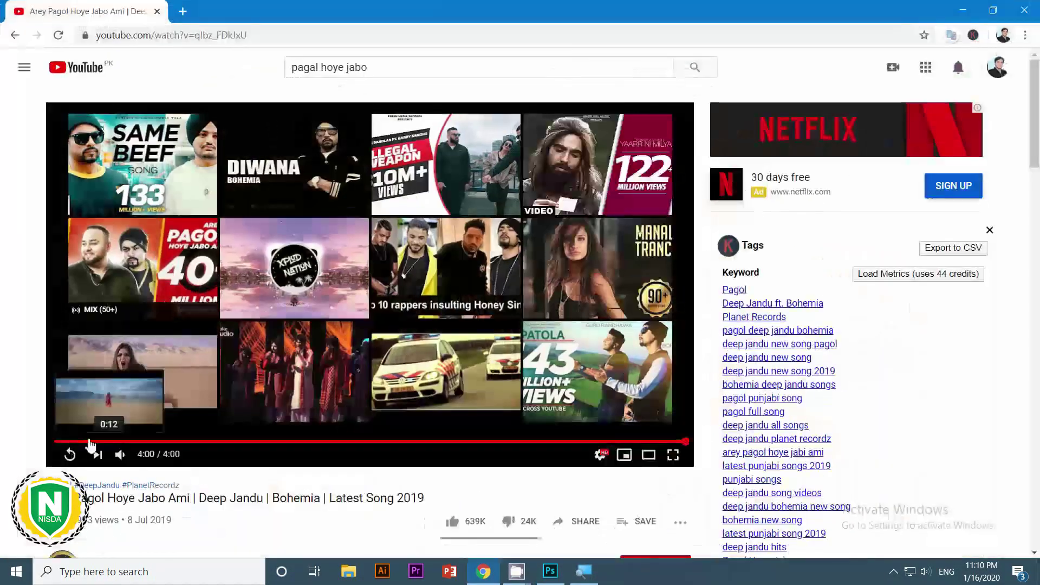
key(e)
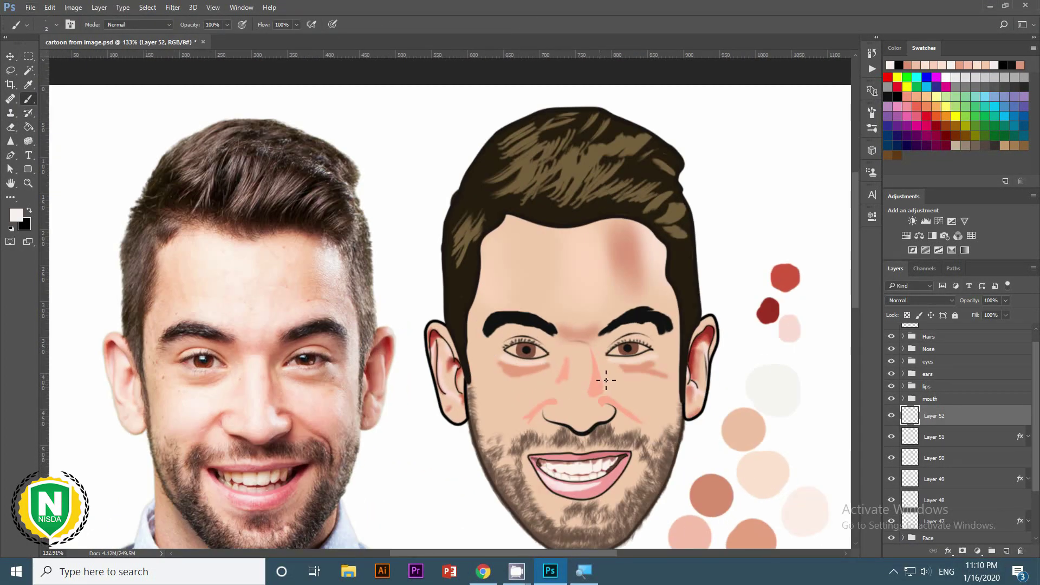
Undo the light nose highlight stroke and select Layer 7 in the expanded Nose group.
key(ctrl+z)
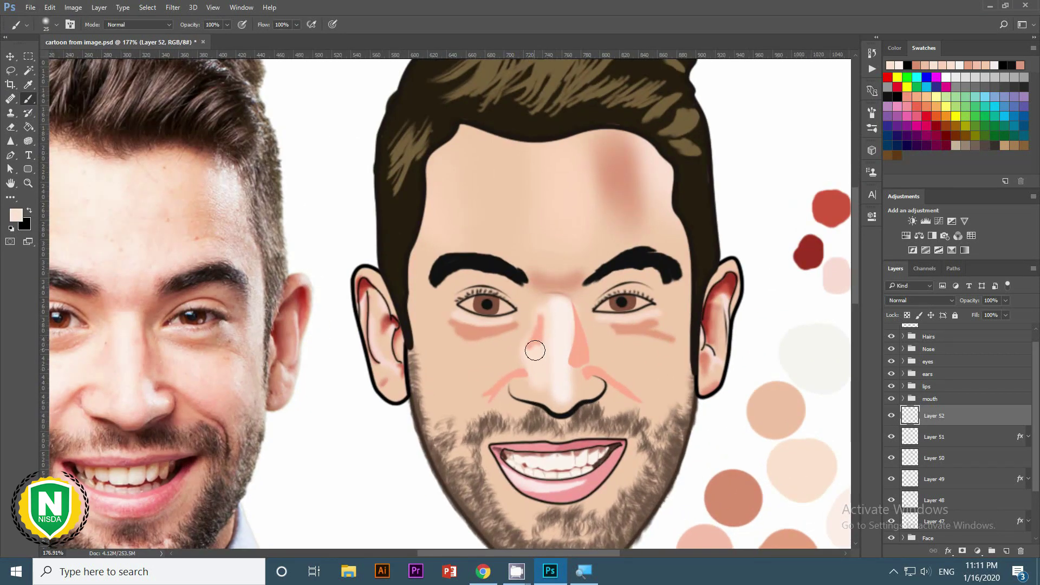
key(e)
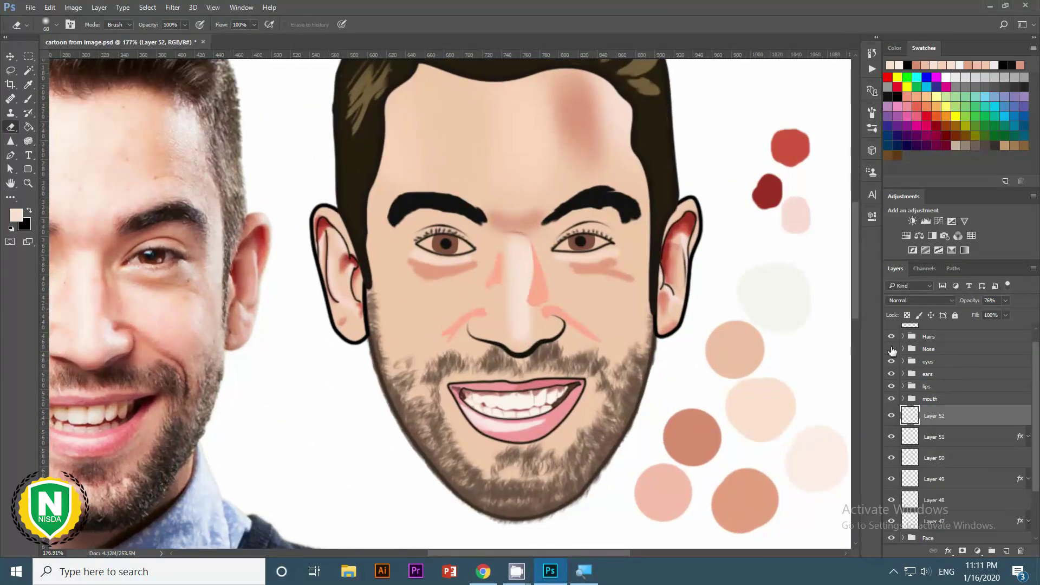
click(902, 349)
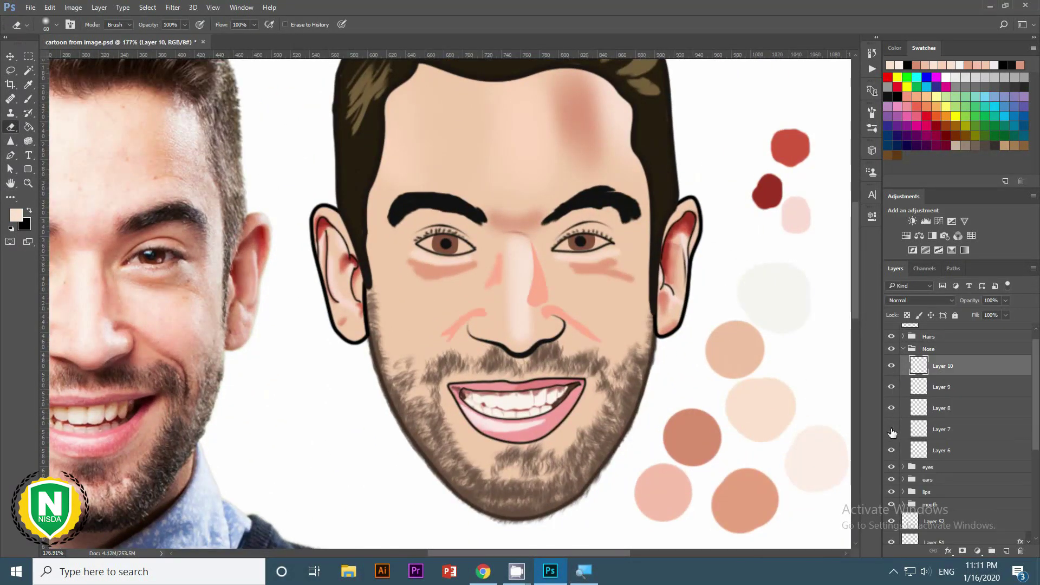
click(943, 429)
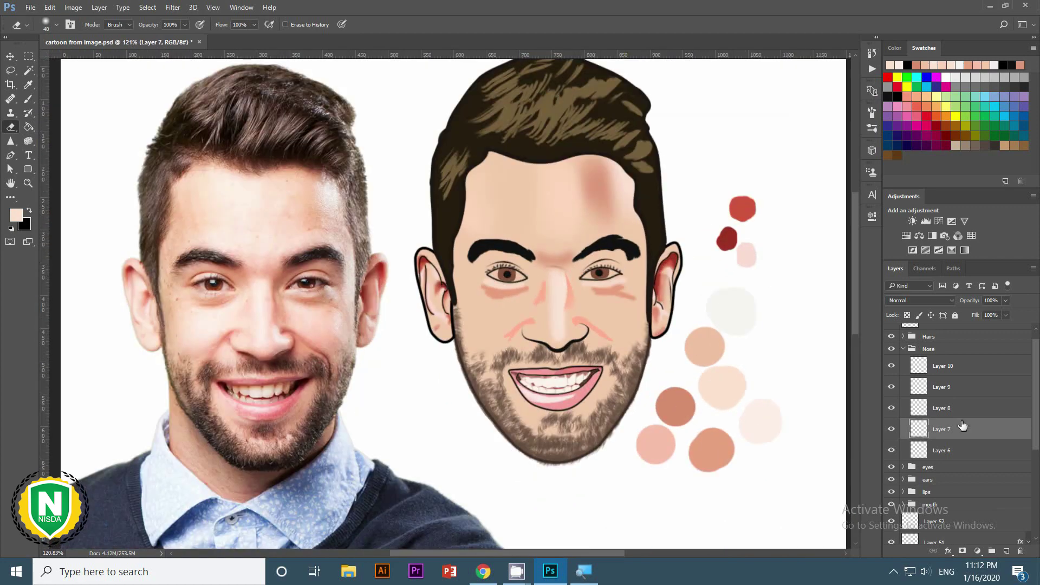
Add a skin-tone Color Overlay to Layer 7 in the Nose group.
double_click(962, 426)
click(716, 212)
click(937, 100)
click(623, 142)
click(961, 57)
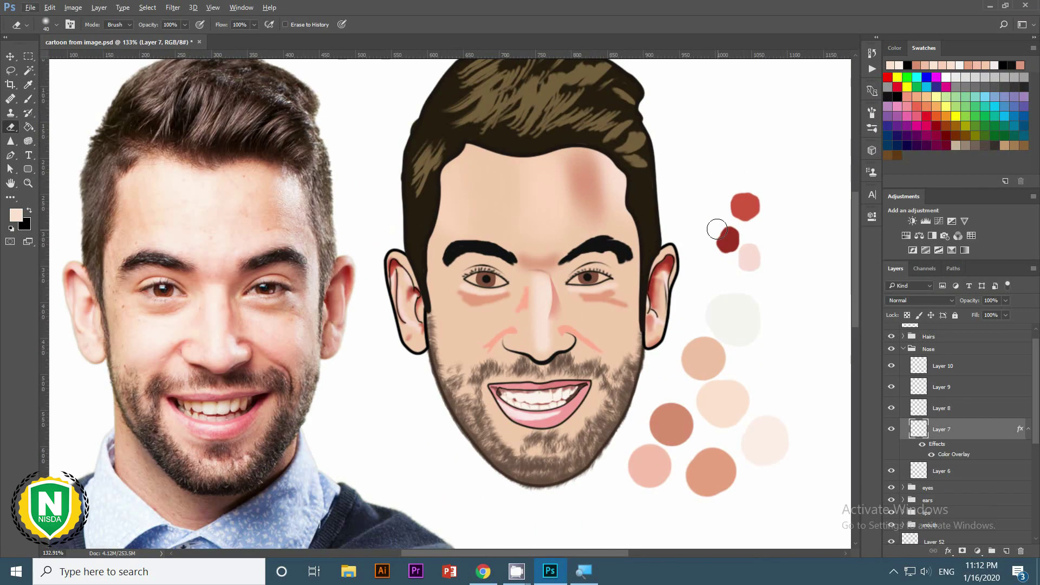
Select Layer 10 in the Nose group.
scroll(558, 312, up, 5)
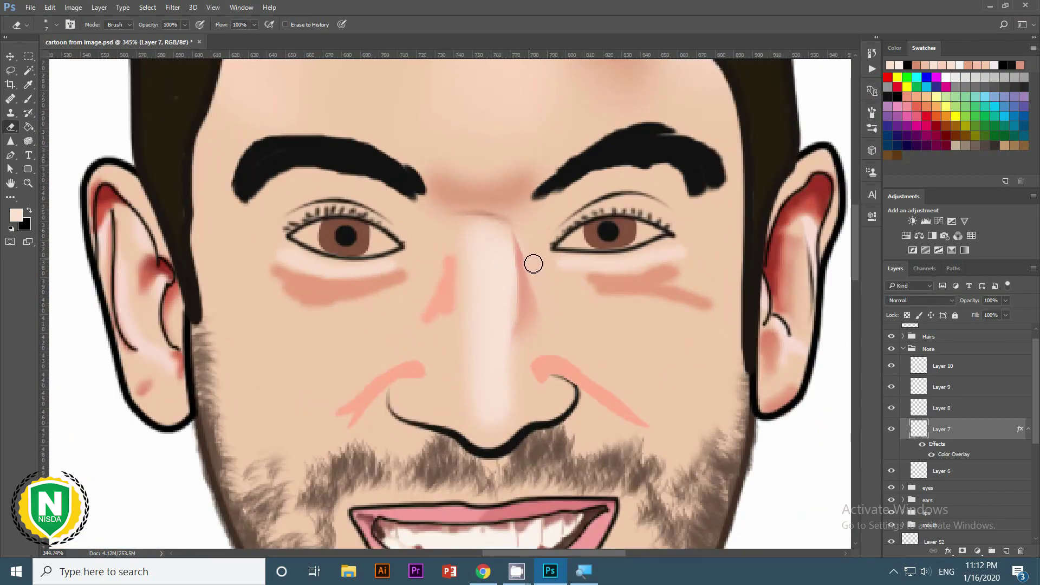
scroll(533, 264, down, 5)
scroll(596, 257, down, 2)
scroll(639, 251, down, 3)
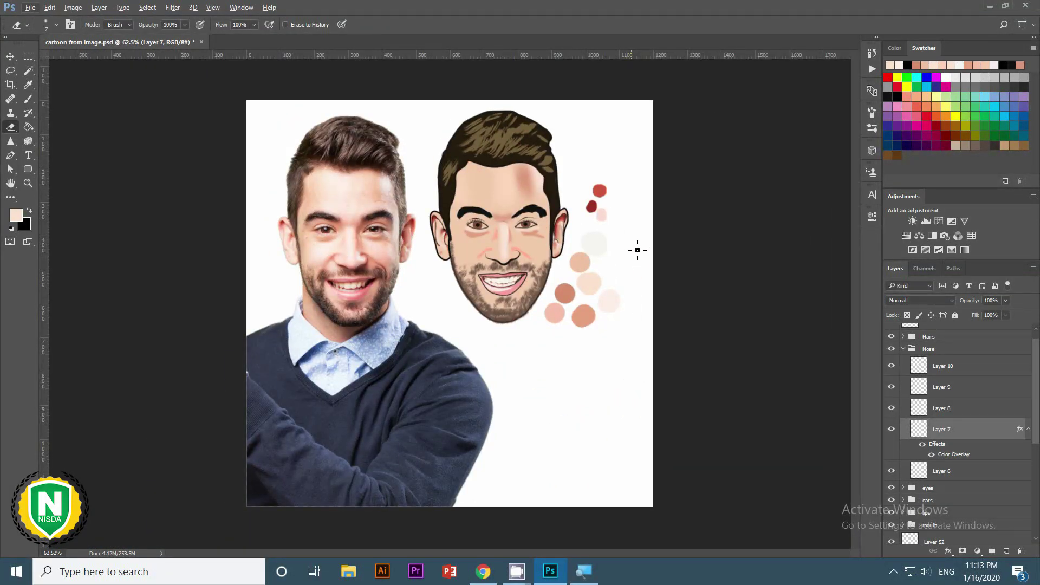
scroll(557, 232, up, 3)
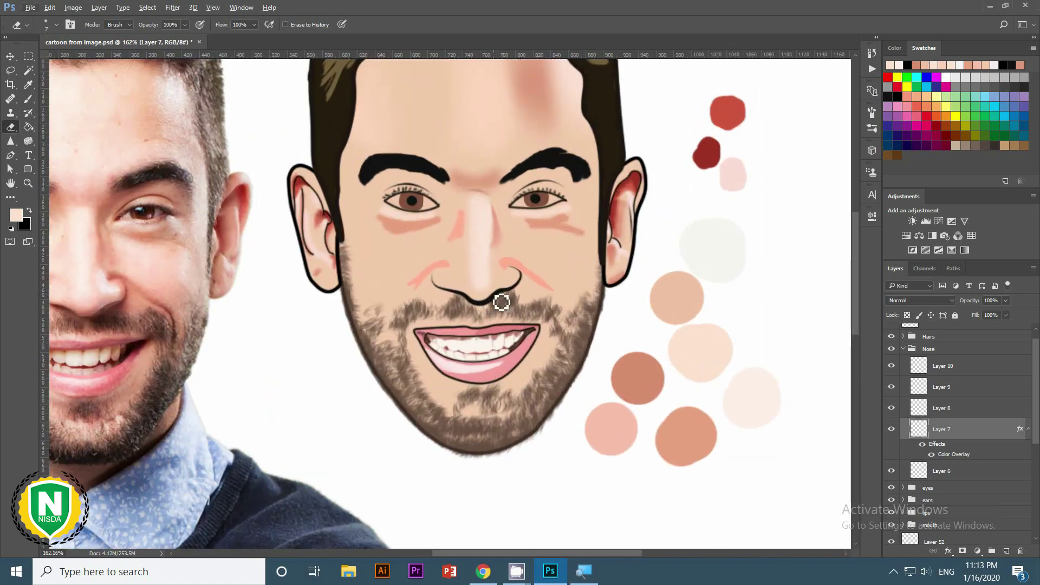
scroll(501, 297, up, 2)
ctrl+click(531, 280)
scroll(493, 218, up, 1)
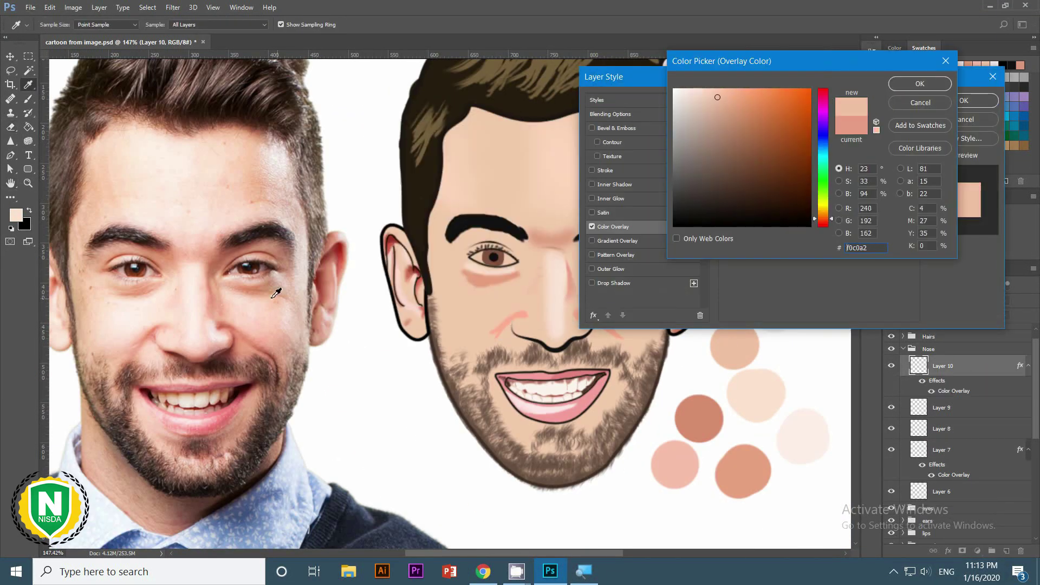
Give the Layer 9 nose stroke a salmon colour overlay in Layer Style.
click(752, 464)
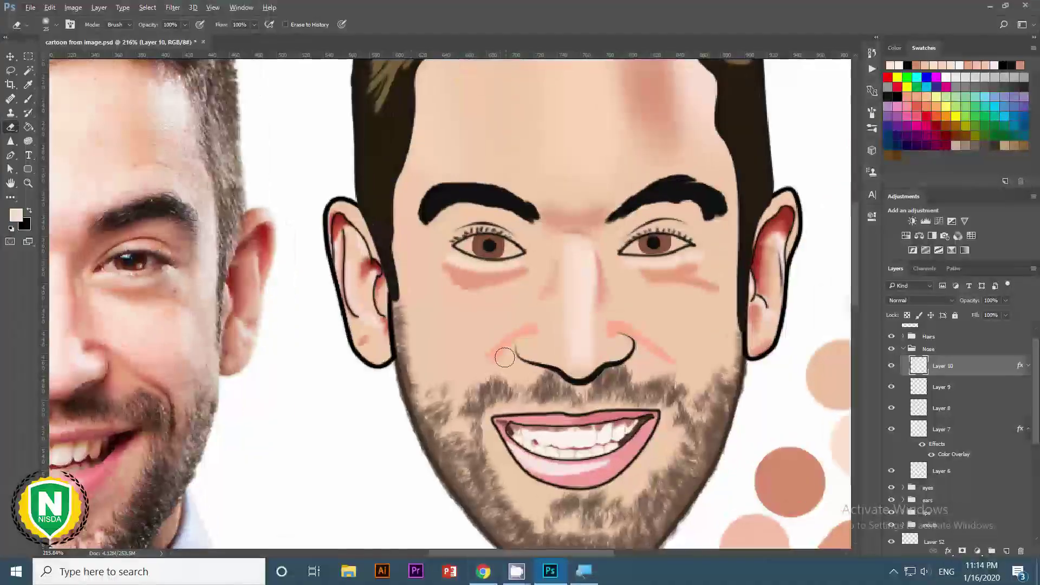
click(904, 429)
click(943, 387)
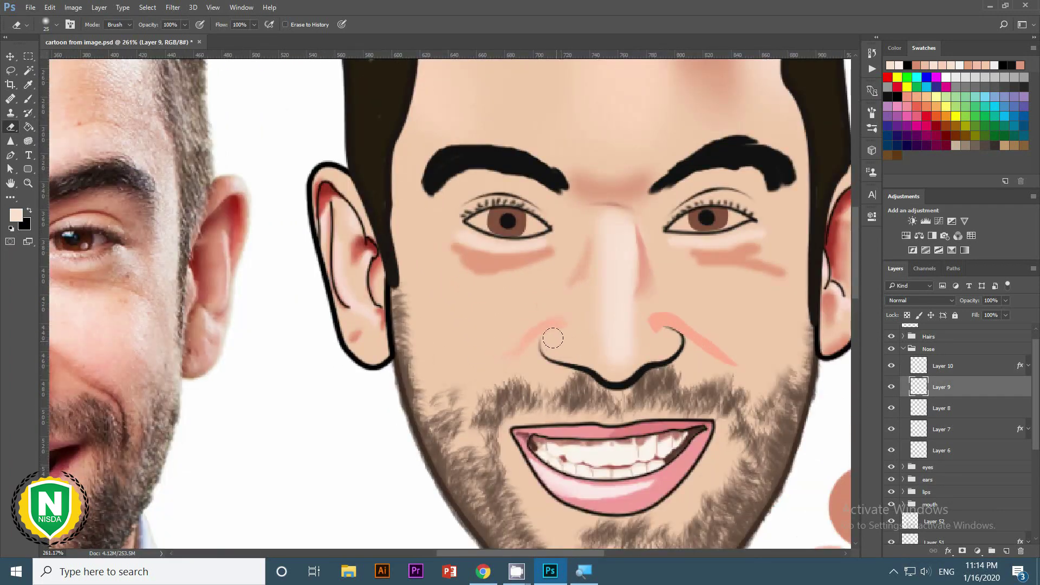
scroll(557, 327, up, 3)
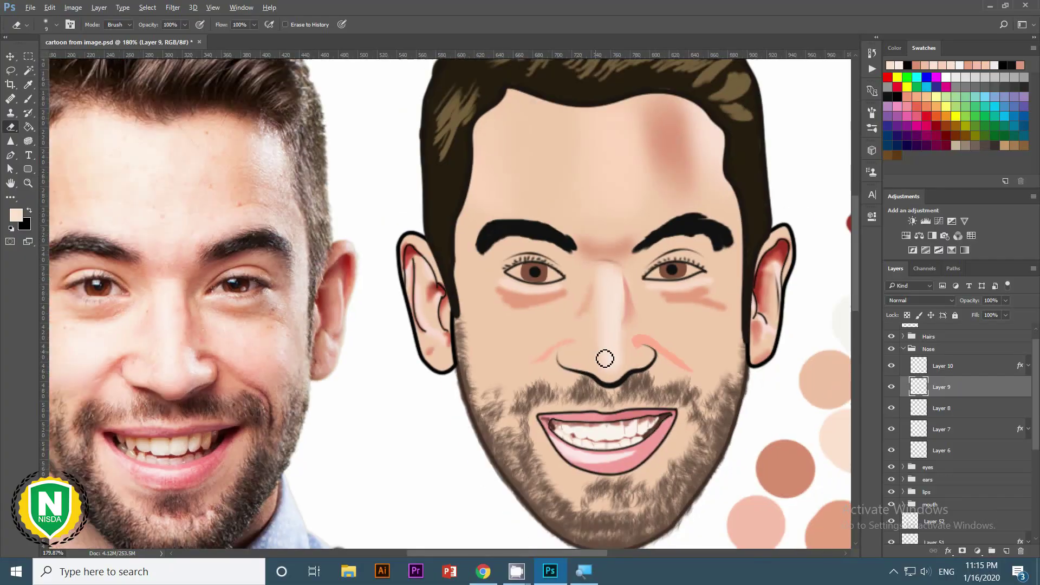
double_click(953, 412)
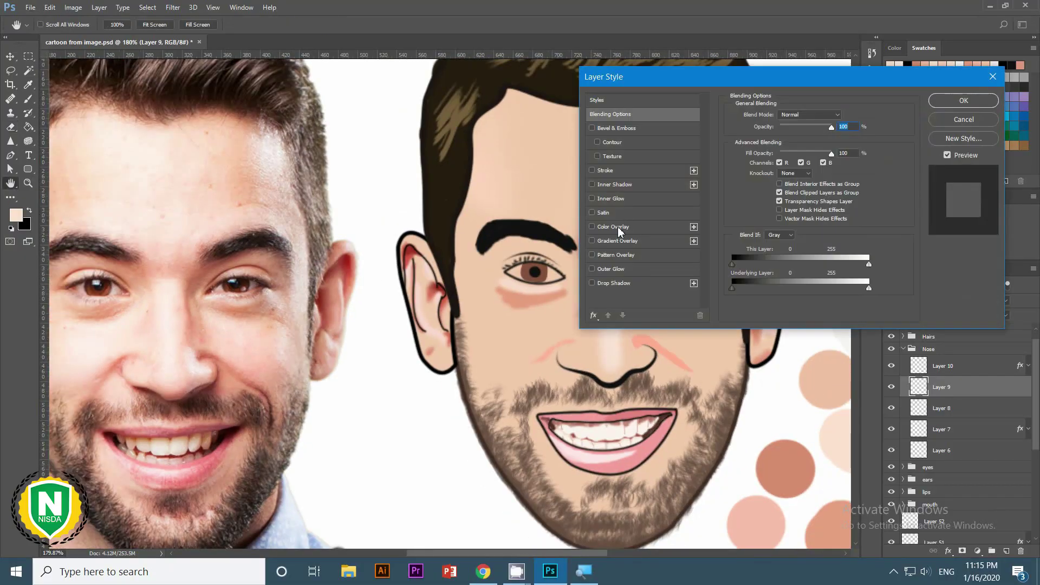
click(845, 115)
click(920, 83)
click(964, 100)
scroll(661, 390, up, 3)
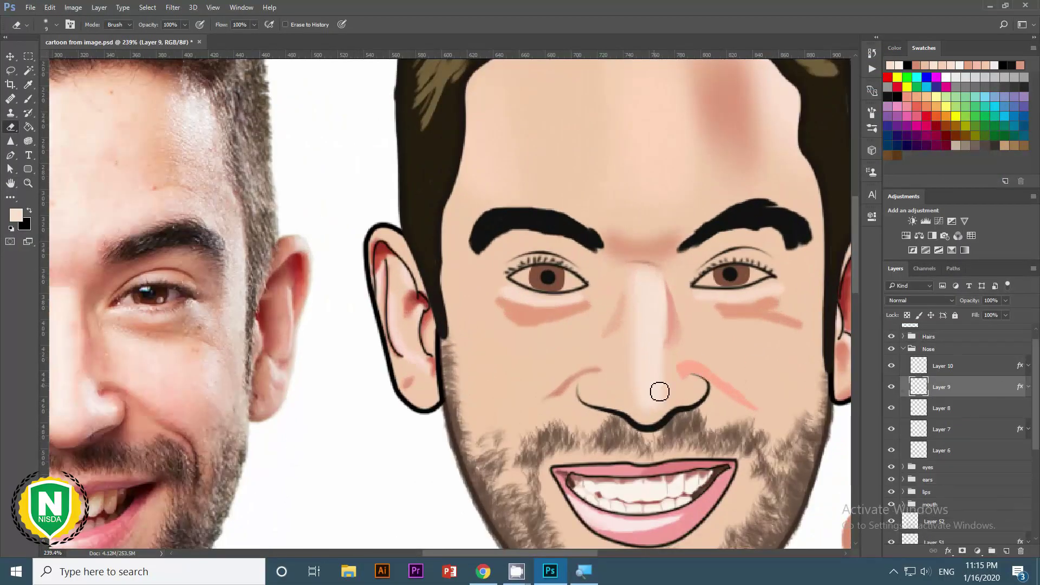
Free Transform the Layer 9 nose stroke and commit it.
key(ctrl+t)
key(Return)
scroll(626, 359, down, 3)
key(e)
scroll(542, 352, up, 2)
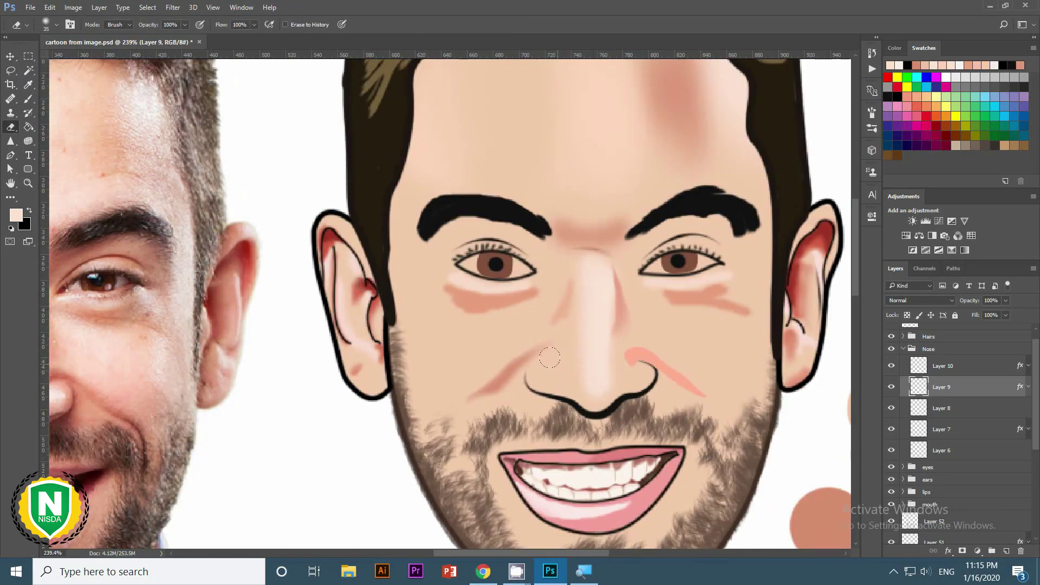
scroll(542, 352, down, 2)
scroll(574, 325, up, 1)
Add a darker tan Color Overlay to the Layer 8 nose stroke.
double_click(954, 408)
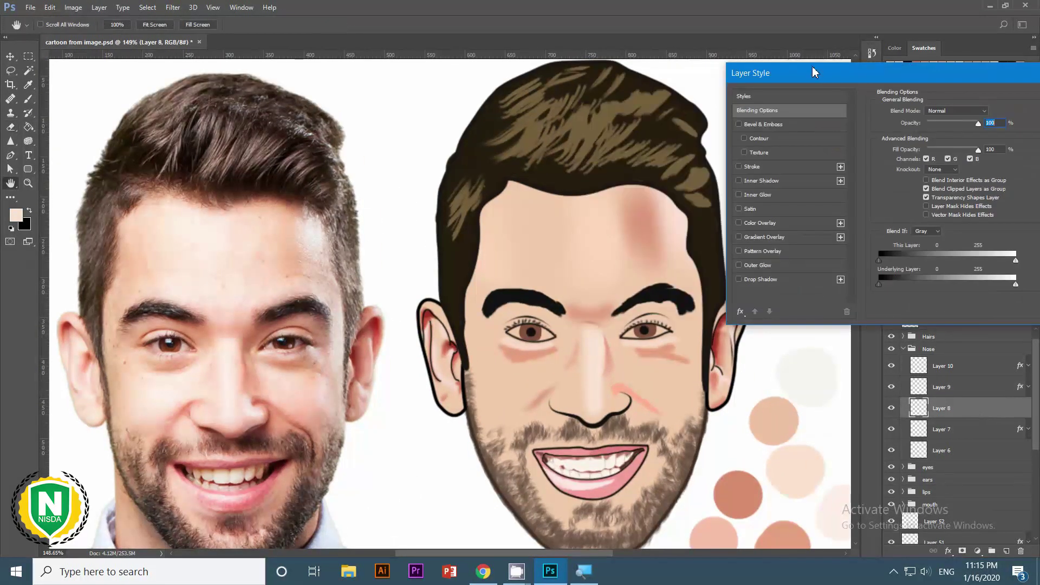
click(760, 223)
click(999, 108)
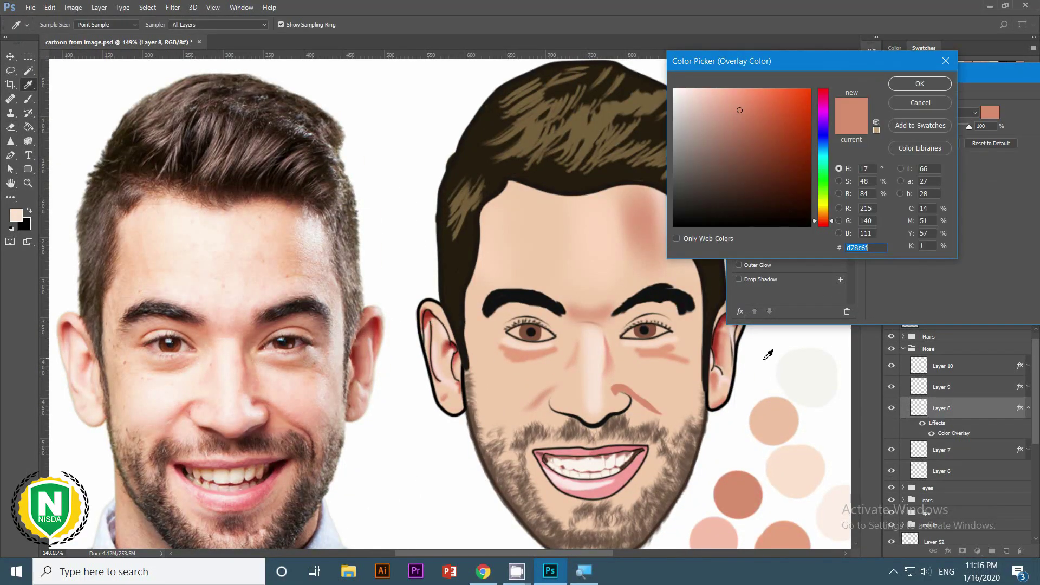
click(922, 86)
click(941, 128)
scroll(625, 358, up, 3)
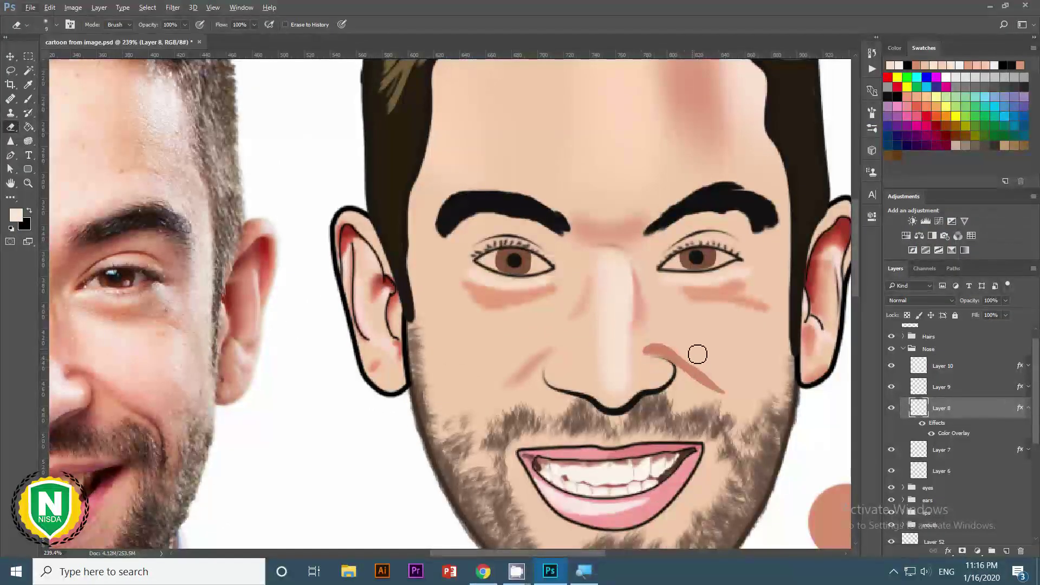
scroll(678, 389, down, 3)
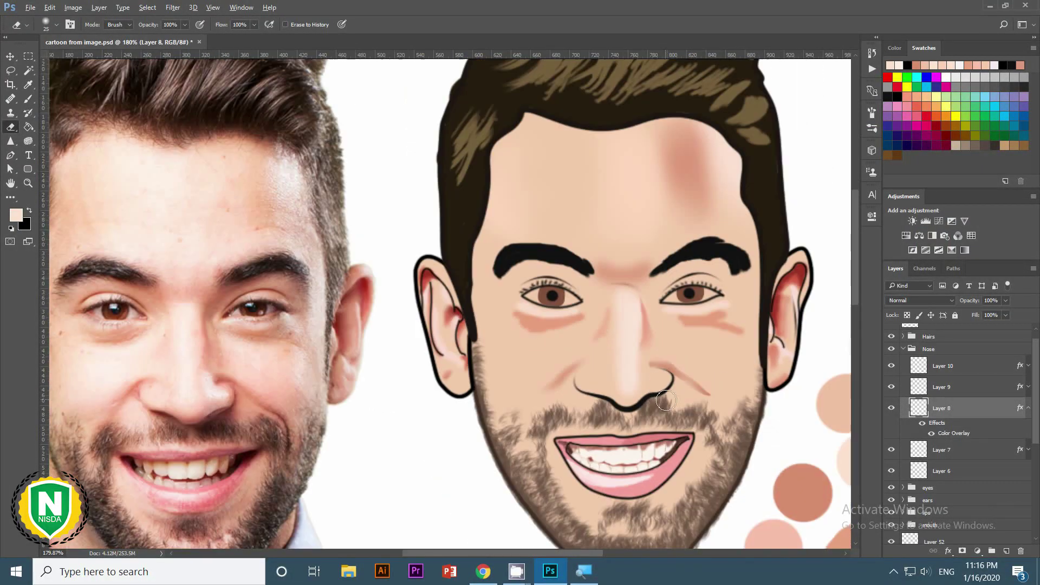
scroll(679, 389, down, 3)
scroll(575, 307, up, 5)
Scale the Layer 8 stroke larger toward the lower right.
key(ctrl+t)
drag(599, 259, 623, 255)
key(Return)
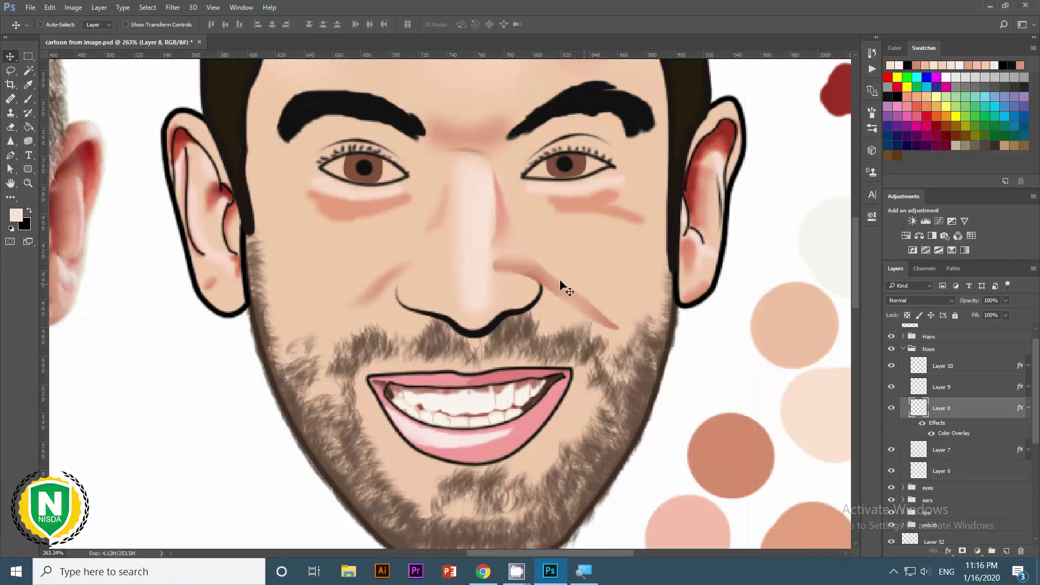
key(e)
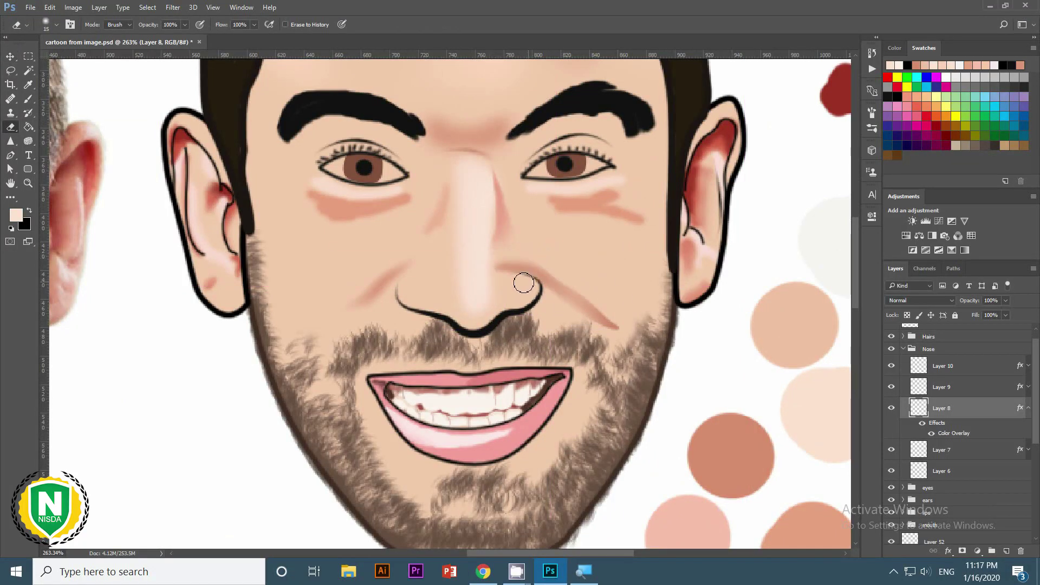
scroll(623, 339, down, 3)
scroll(643, 349, up, 2)
scroll(643, 348, up, 2)
Warp the stroke so its lower-right end bends further down across the right cheek.
key(ctrl+t)
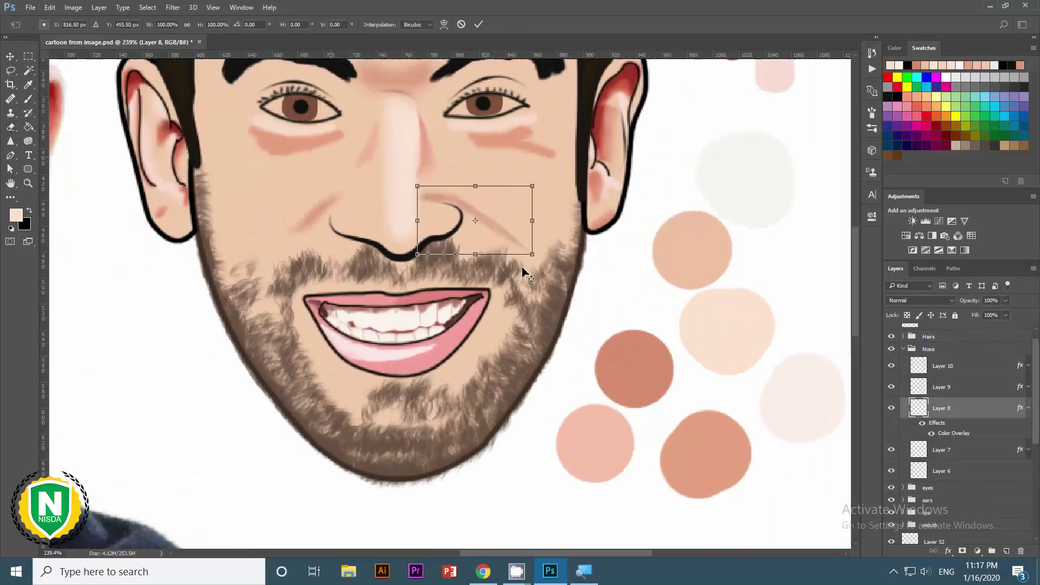
mouse_move(533, 256)
mouse_down()
mouse_move(534, 287)
mouse_move(545, 273)
mouse_up()
key(Return)
scroll(547, 279, down, 3)
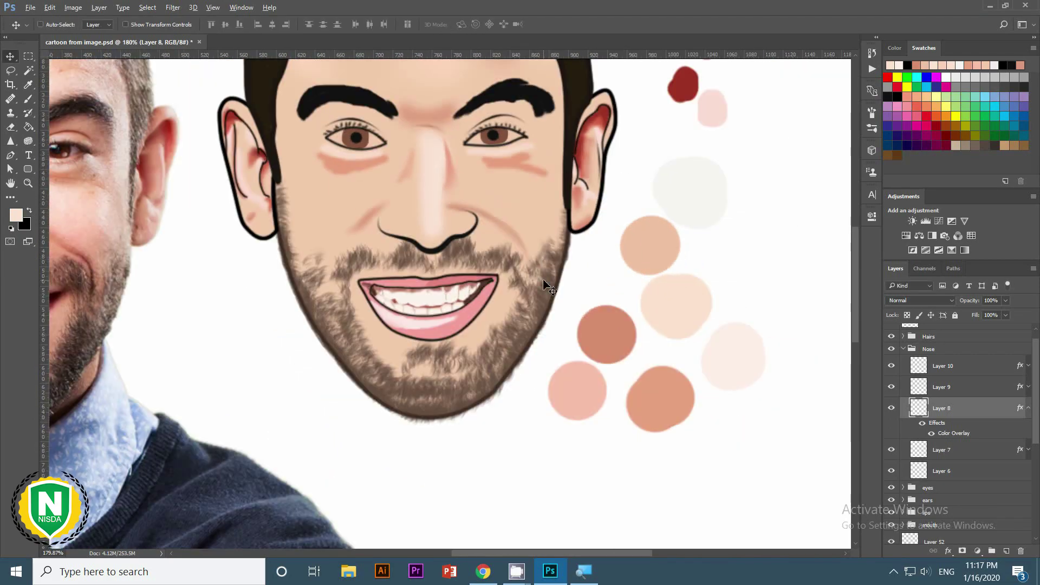
scroll(521, 388, down, 3)
key(v)
scroll(550, 227, up, 3)
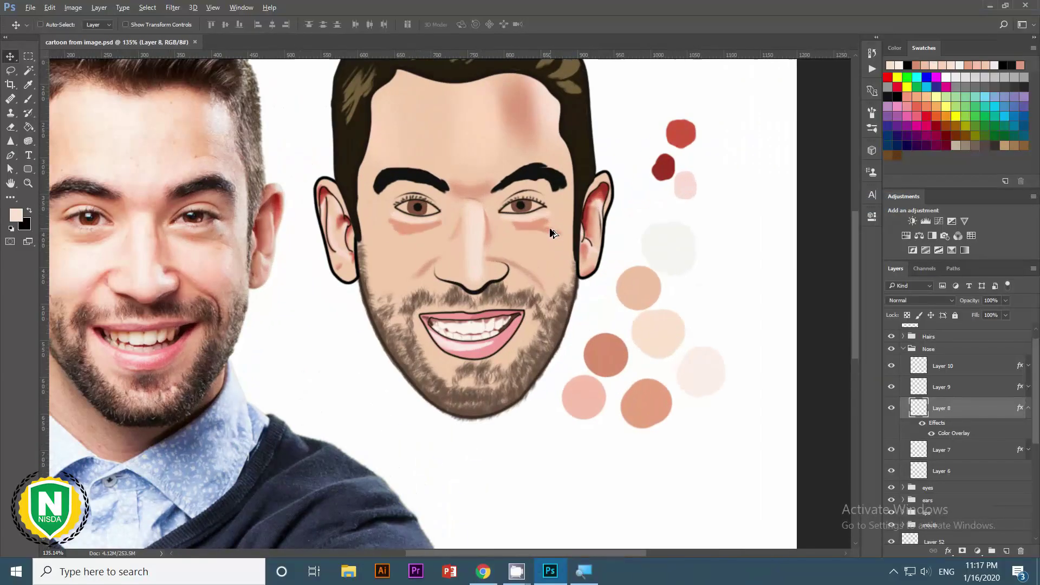
scroll(563, 271, down, 2)
scroll(563, 274, down, 3)
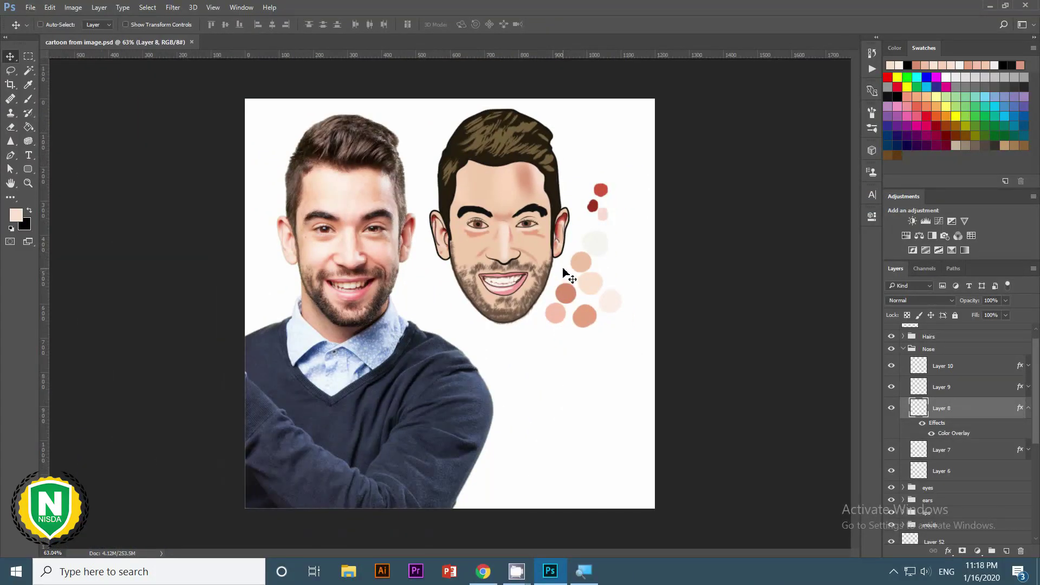
scroll(564, 273, up, 5)
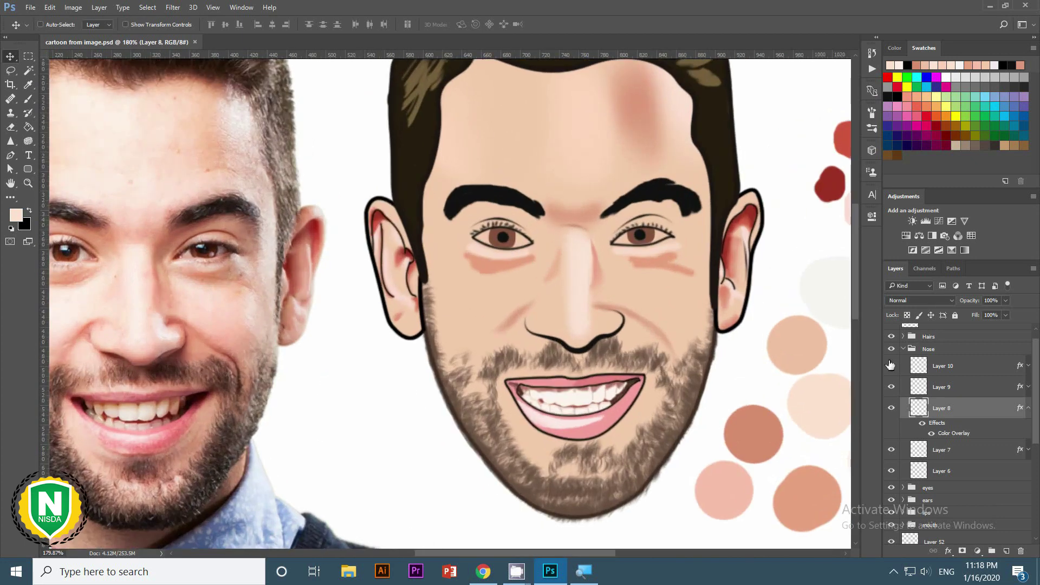
click(903, 348)
Free Transform the Layer 19 under-eye blush, comparing it against Layer 20.
double_click(892, 379)
click(943, 399)
key(e)
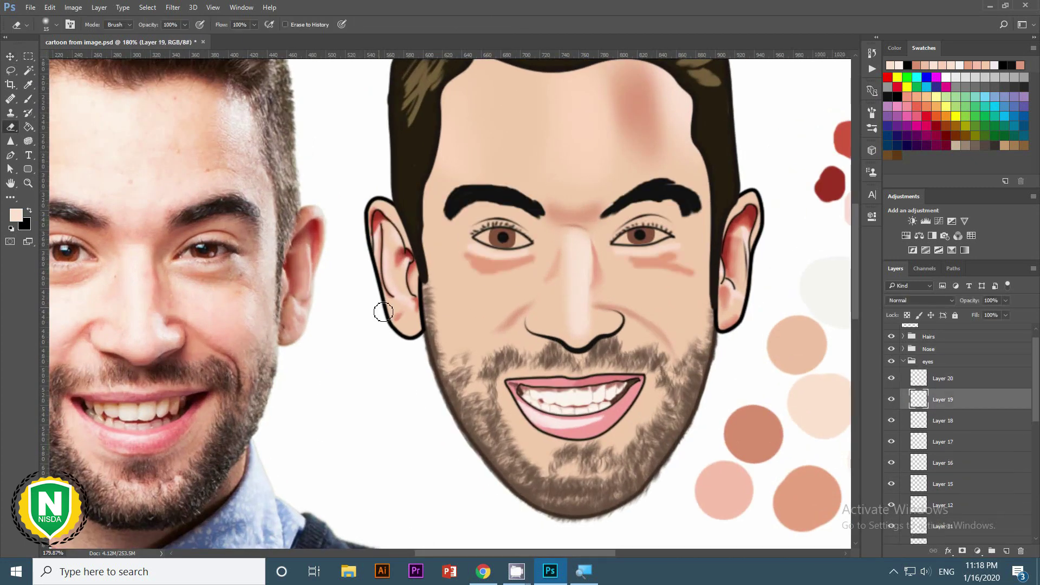
drag(475, 274, 496, 282)
scroll(489, 291, down, 2)
scroll(490, 291, up, 4)
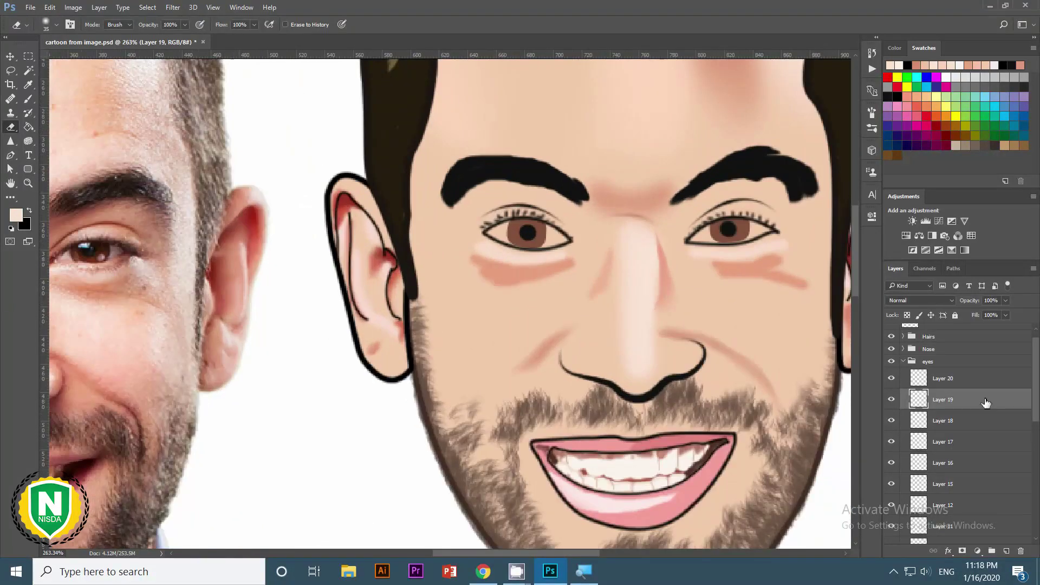
key(ctrl+t)
key(Return)
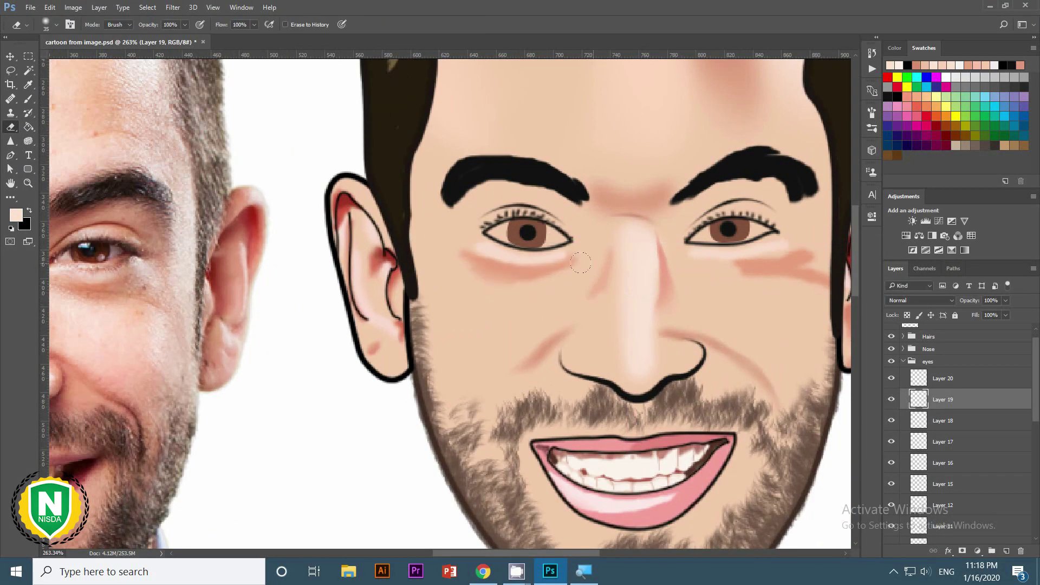
scroll(445, 291, down, 5)
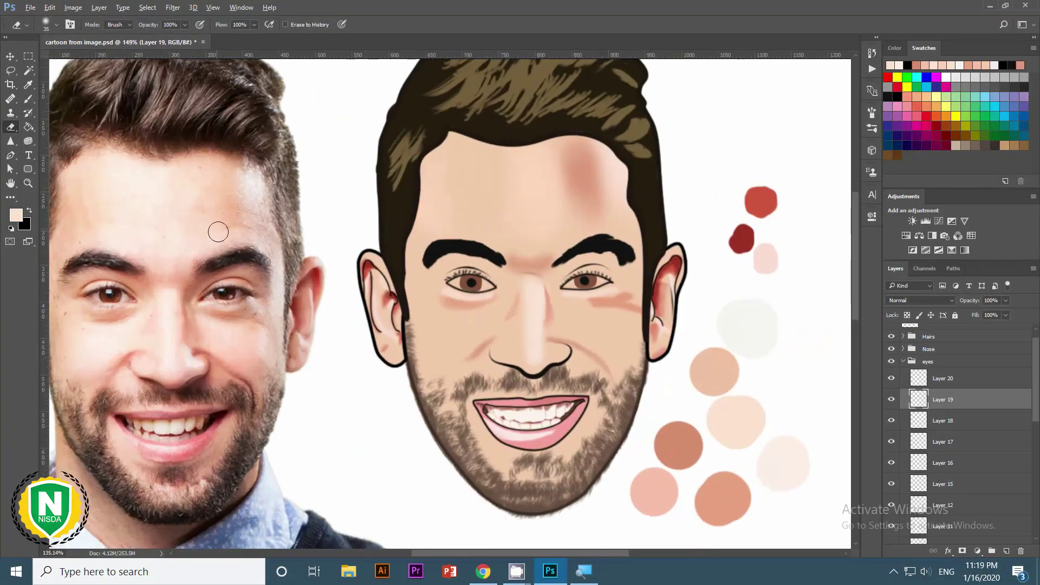
scroll(196, 261, up, 1)
Select the right-cheek blush area, then deselect and make Layer 20 active.
key(v)
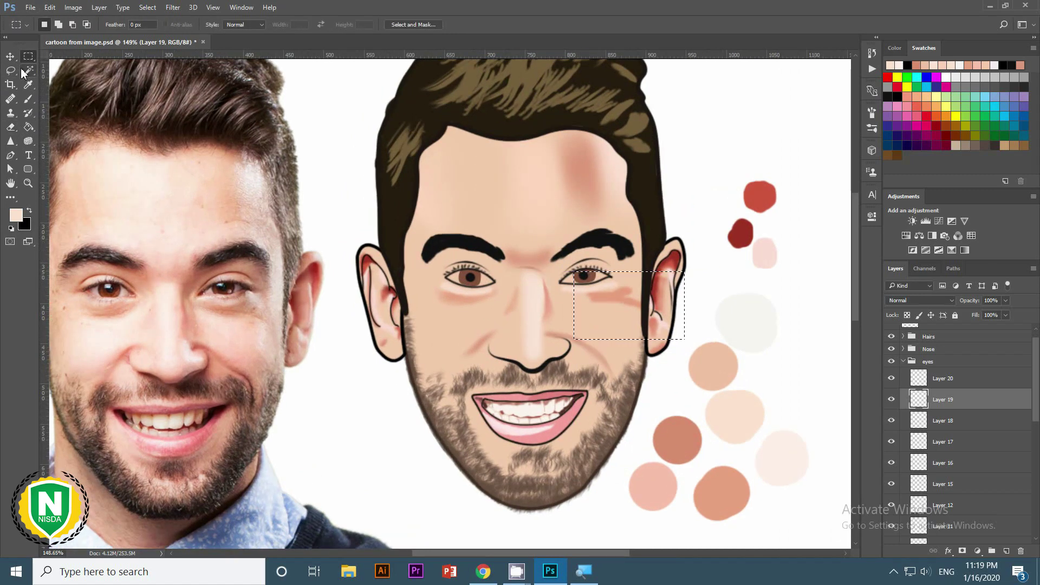
drag(632, 285, 622, 302)
key(ctrl+f)
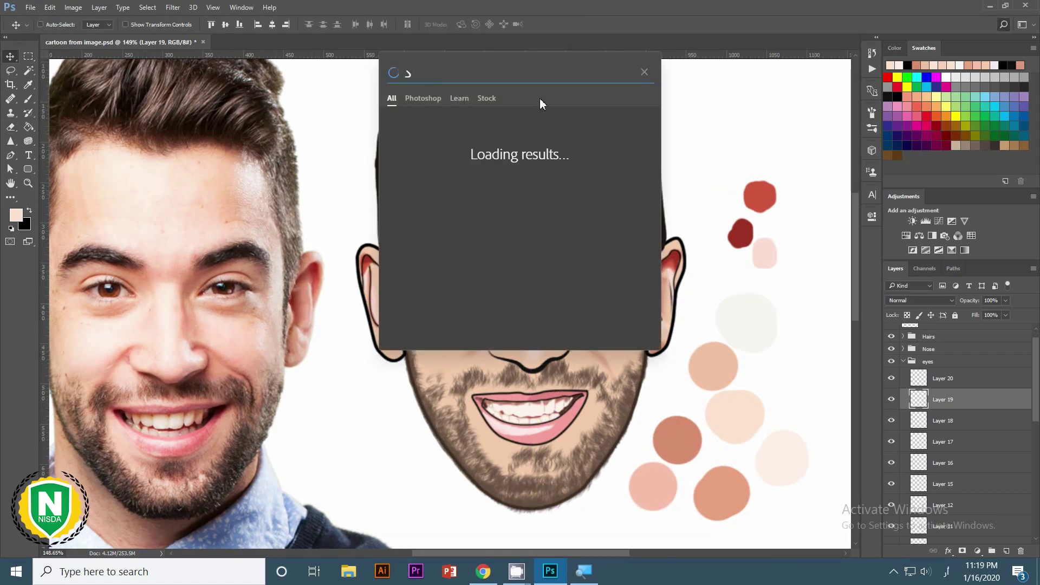
key(Escape)
key(ctrl+d)
scroll(648, 311, up, 1)
key(e)
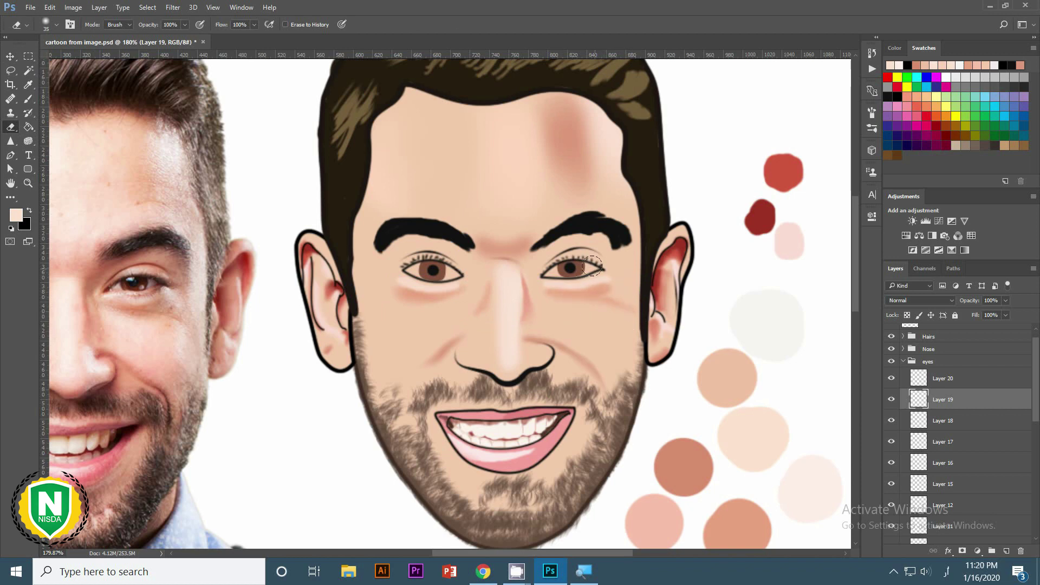
scroll(658, 325, down, 2)
scroll(658, 325, down, 1)
scroll(654, 271, up, 3)
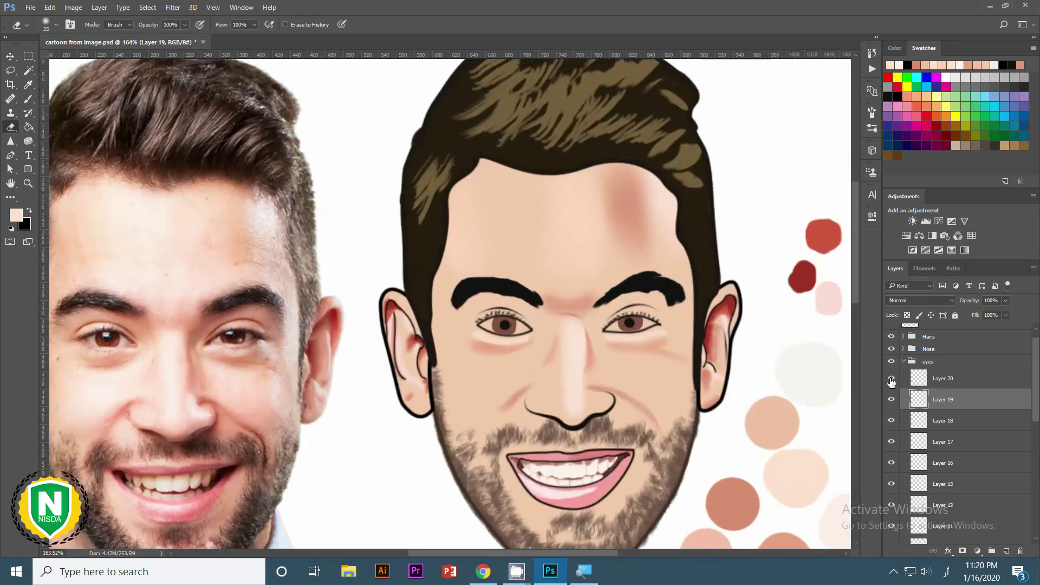
key(alt+bracketright)
scroll(661, 323, up, 2)
Move Layer 20 between Layers 14 and 13 and create Layer 53 above the eyebrows.
key(b)
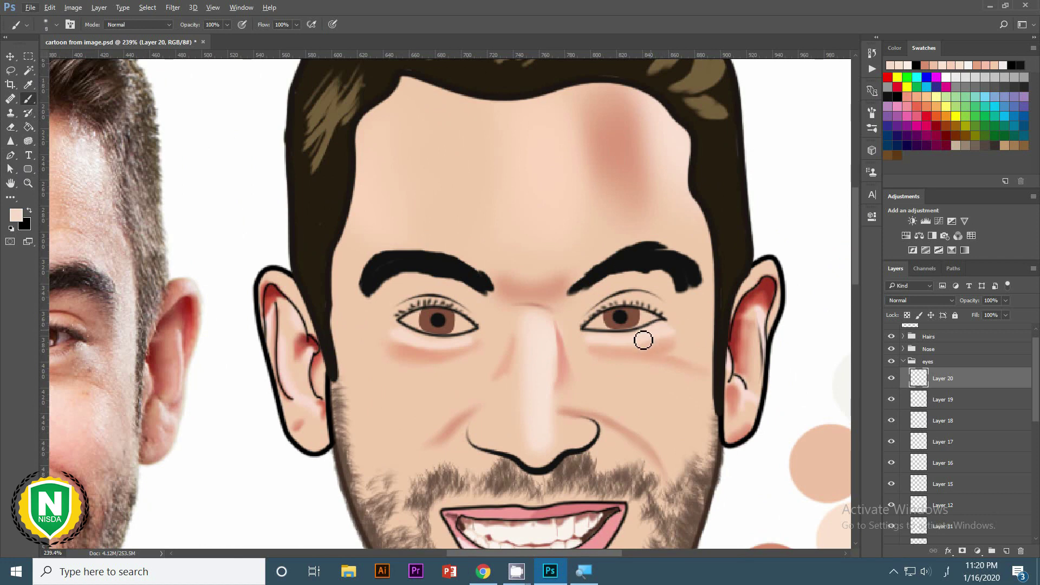
scroll(452, 345, down, 2)
scroll(588, 406, up, 1)
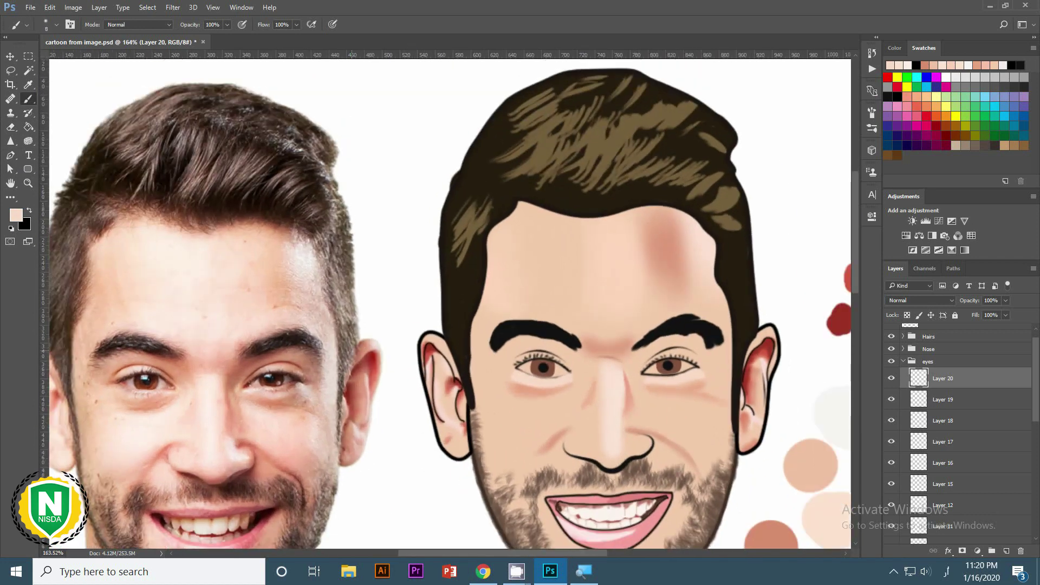
drag(893, 396, 975, 469)
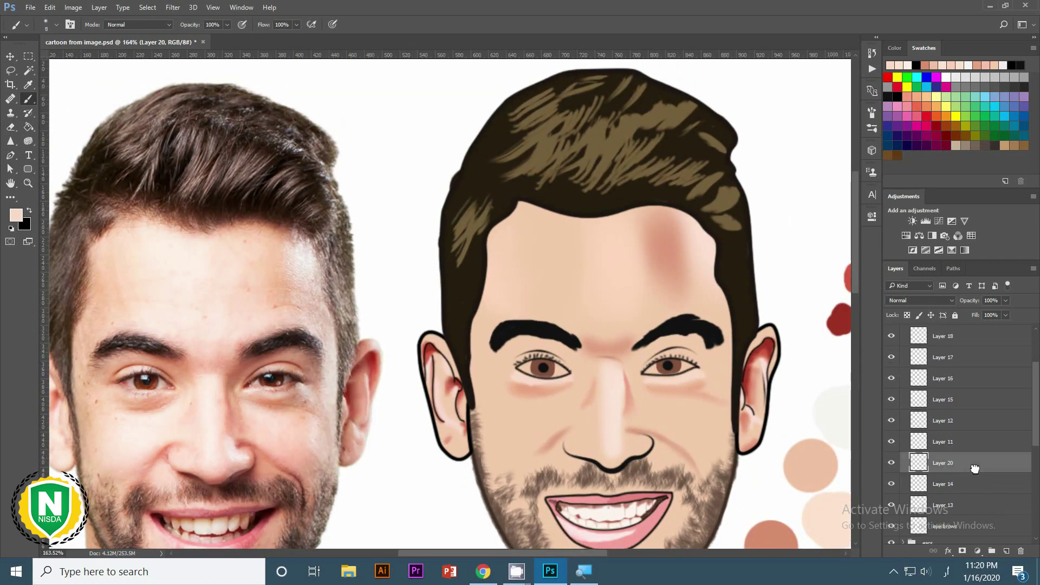
scroll(626, 396, up, 2)
key(e)
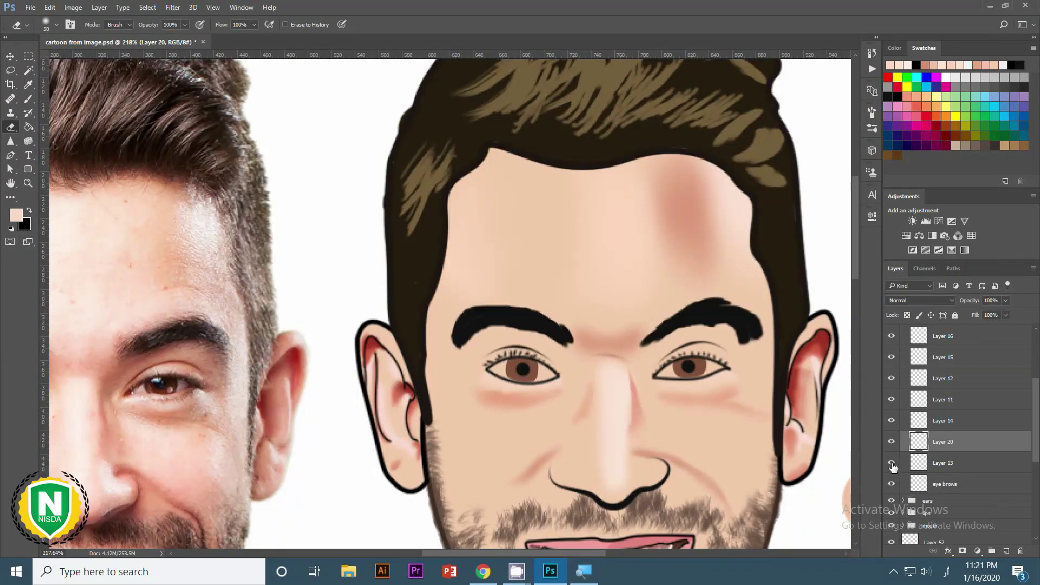
drag(891, 474, 892, 473)
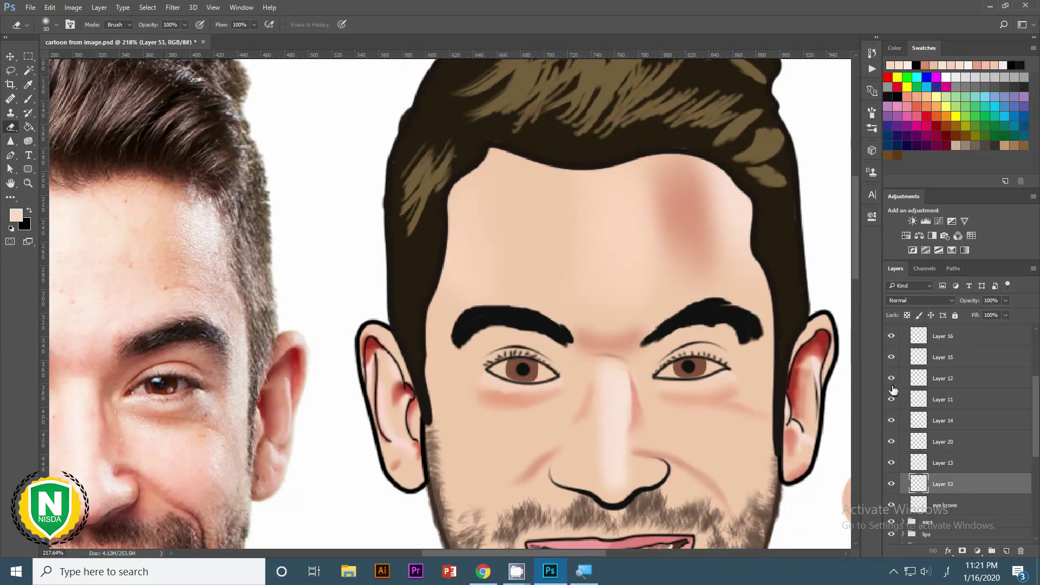
scroll(577, 364, up, 3)
key(p)
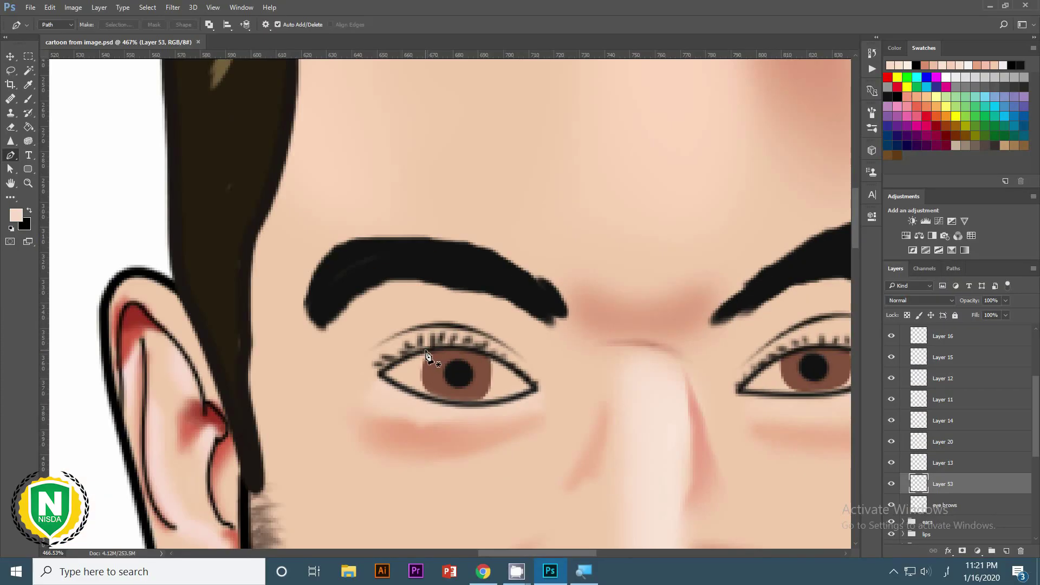
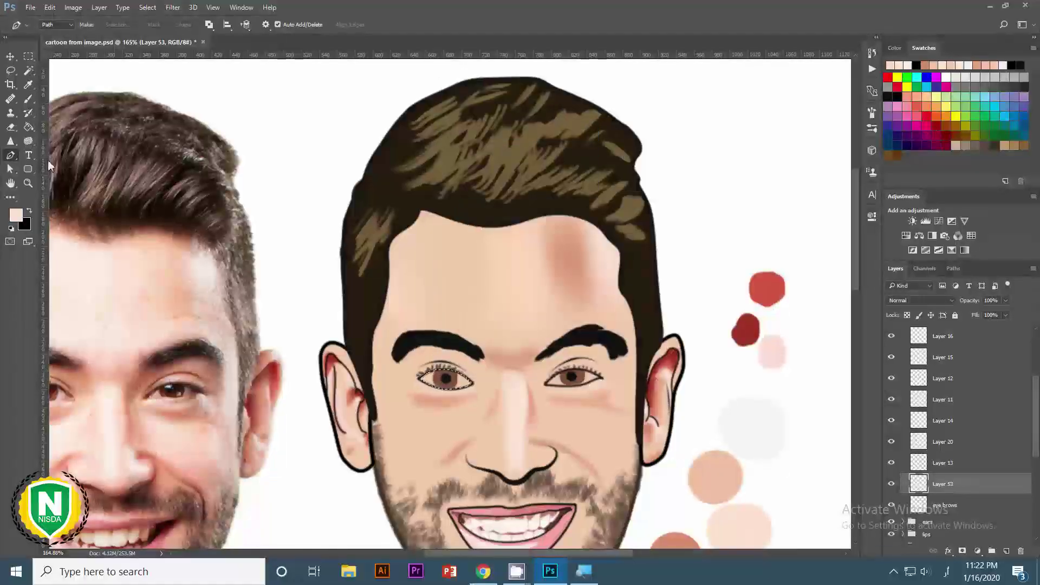
Outline the cartoon's eye with a Pen path and turn it into a selection.
key(b)
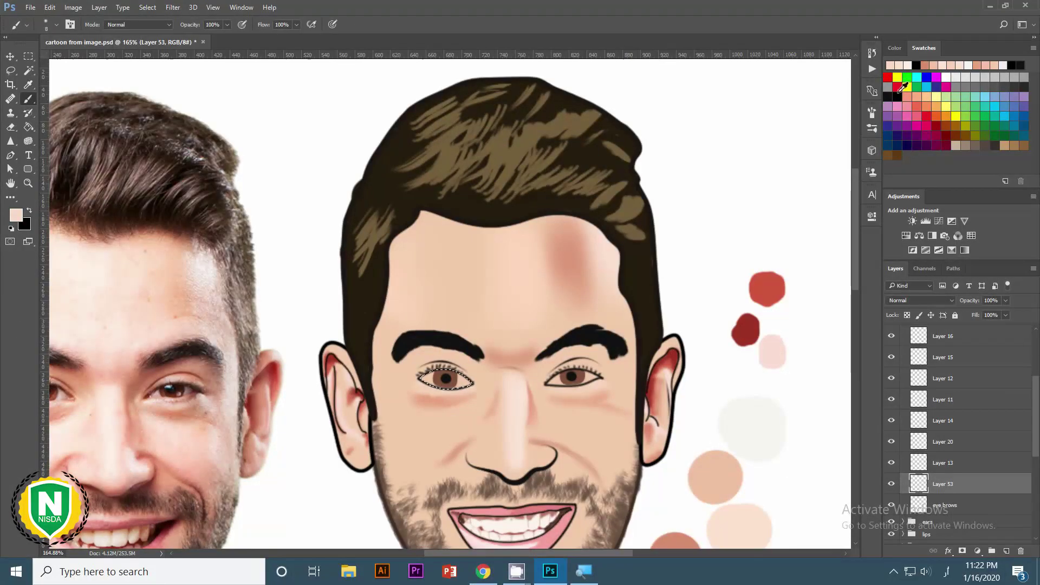
scroll(452, 384, down, 3)
scroll(542, 298, up, 2)
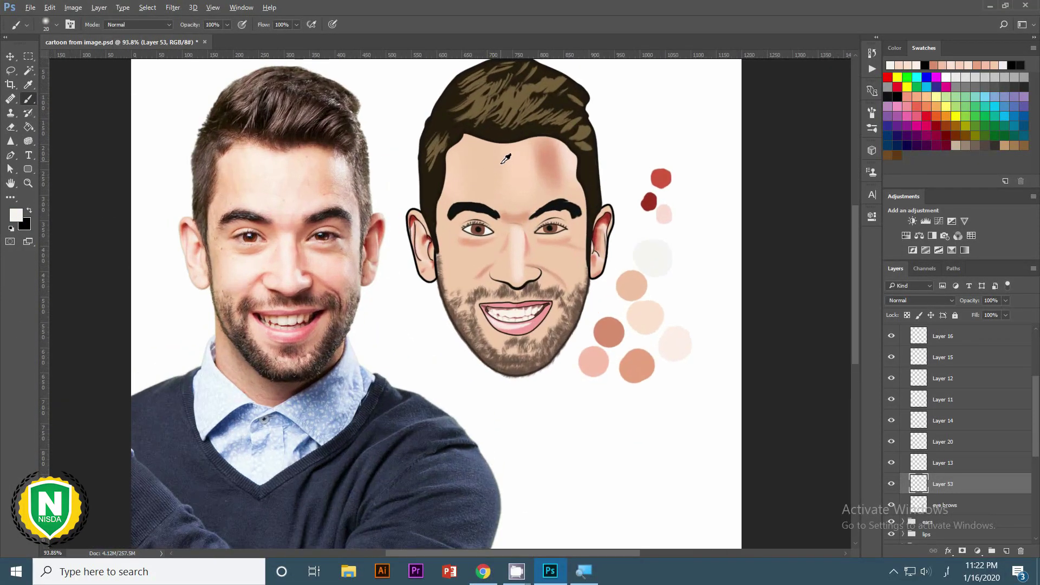
scroll(596, 260, up, 2)
scroll(648, 237, up, 2)
scroll(649, 237, up, 1)
key(p)
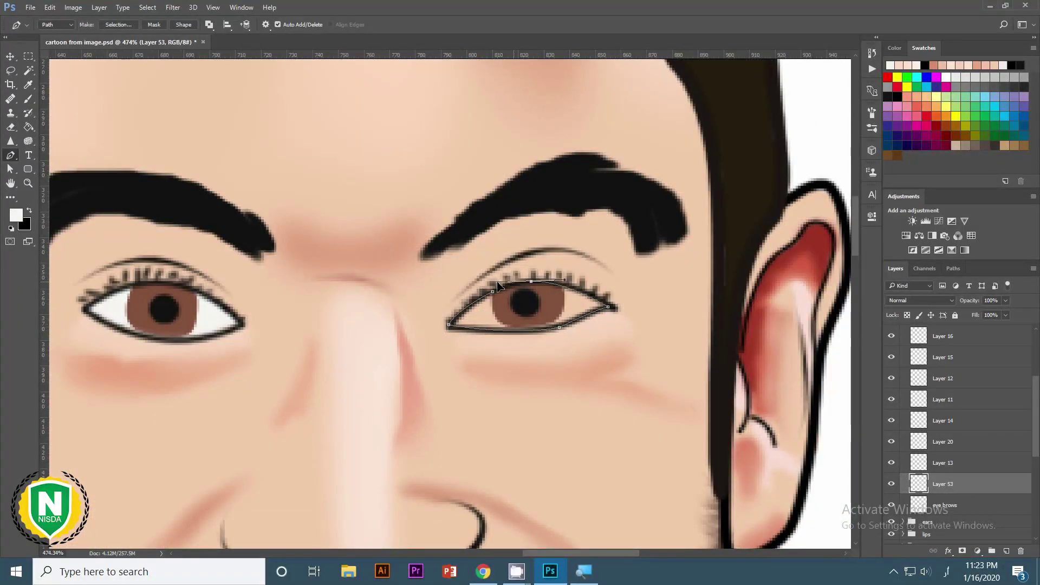
right_click(482, 303)
click(509, 336)
Fill the eye selection with white, deselect, and name the layer 'white eye part'.
key(Return)
key(b)
key(alt+BackSpace)
key(ctrl+d)
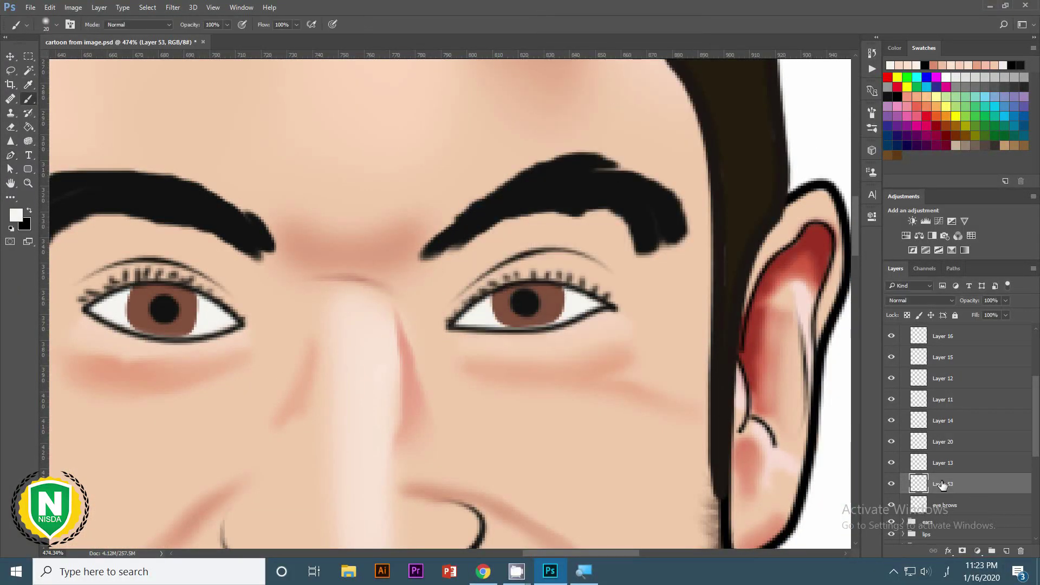
double_click(966, 484)
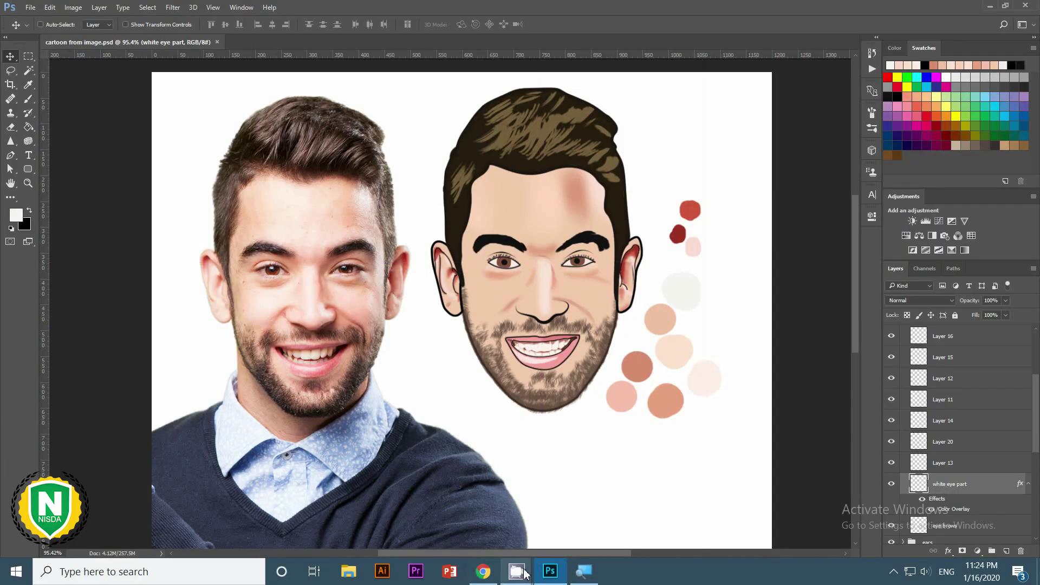
click(517, 572)
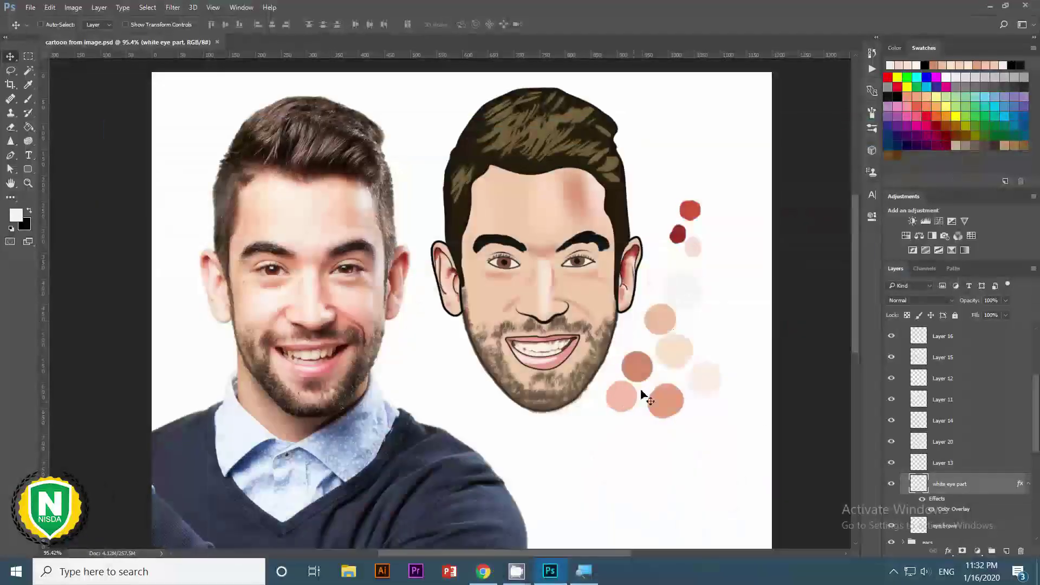
Select Layer 13 and apply a transform to the eyes.
scroll(585, 304, up, 6)
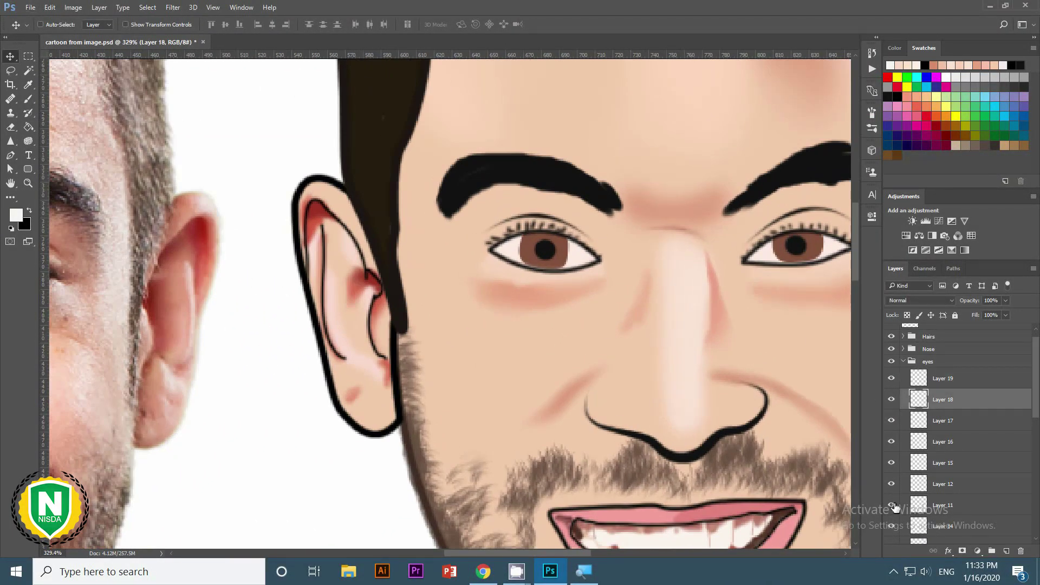
scroll(921, 466, down, 2)
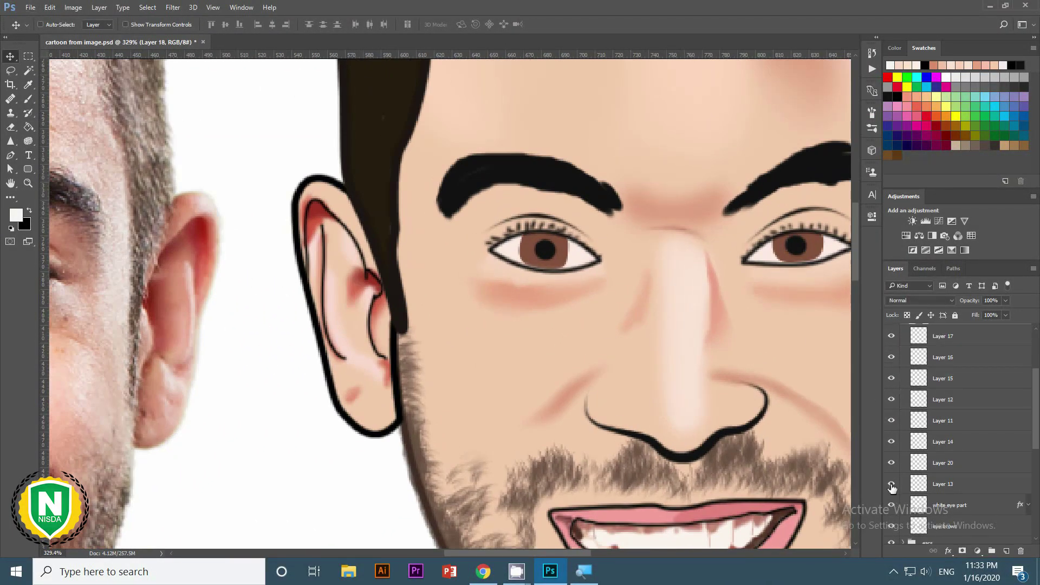
click(943, 484)
key(ctrl+t)
key(Return)
scroll(621, 264, down, 3)
scroll(645, 245, down, 2)
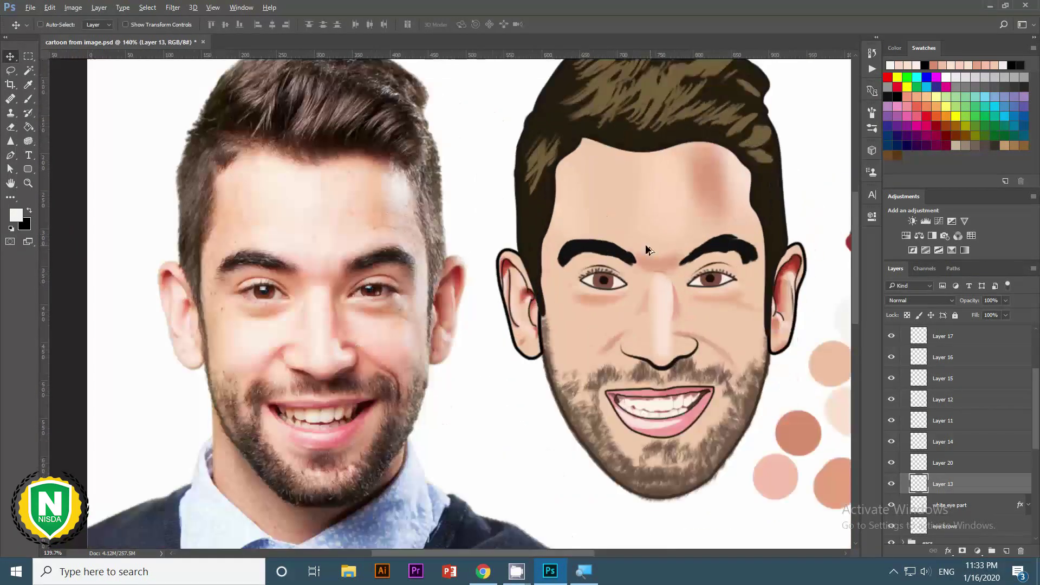
scroll(641, 319, up, 3)
Draw a small highlight path inside the left eye.
key(p)
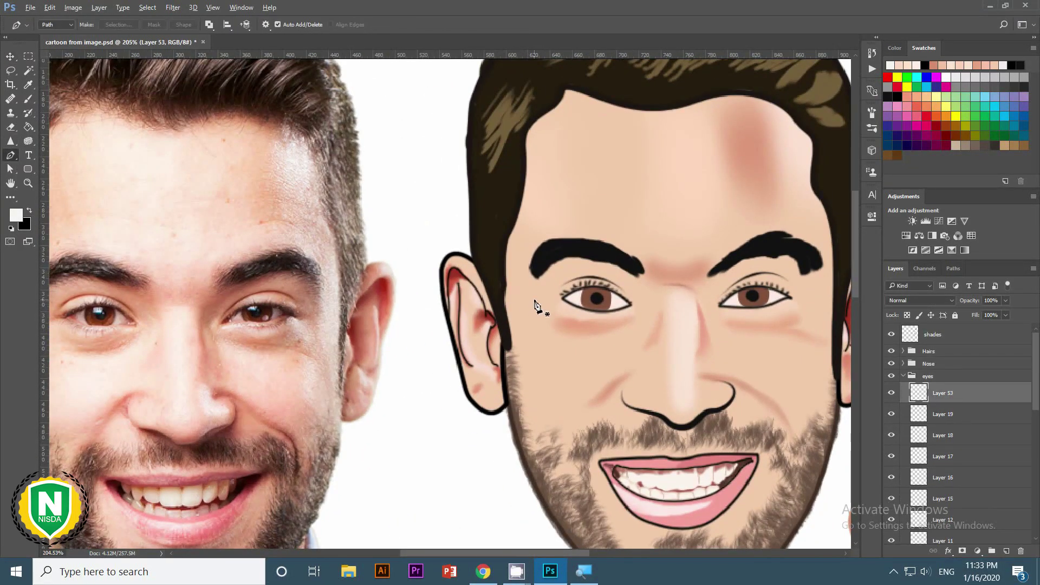
scroll(539, 301, down, 3)
key(v)
scroll(592, 302, up, 5)
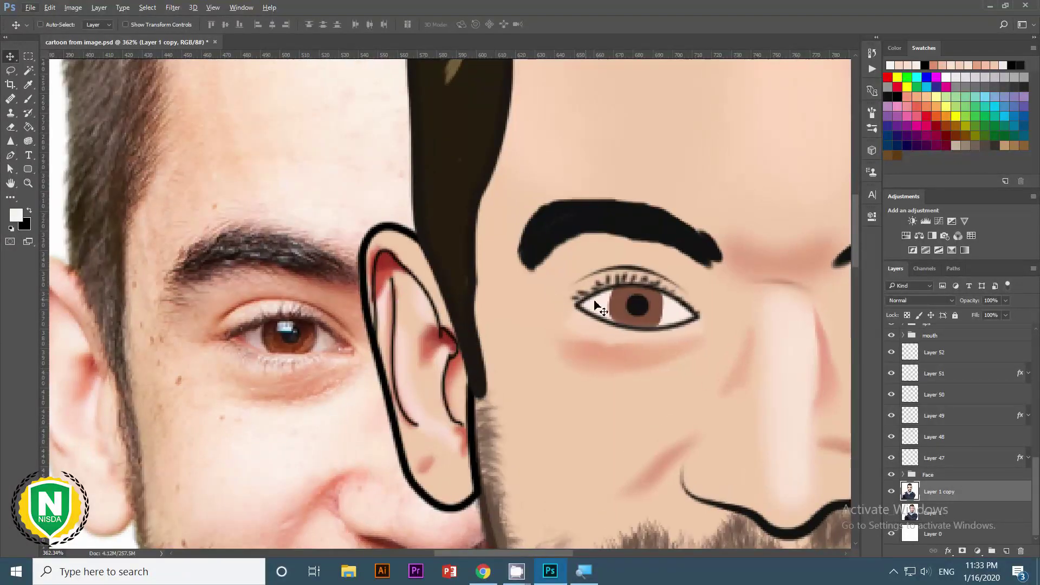
scroll(896, 400, up, 3)
key(p)
scroll(773, 341, down, 3)
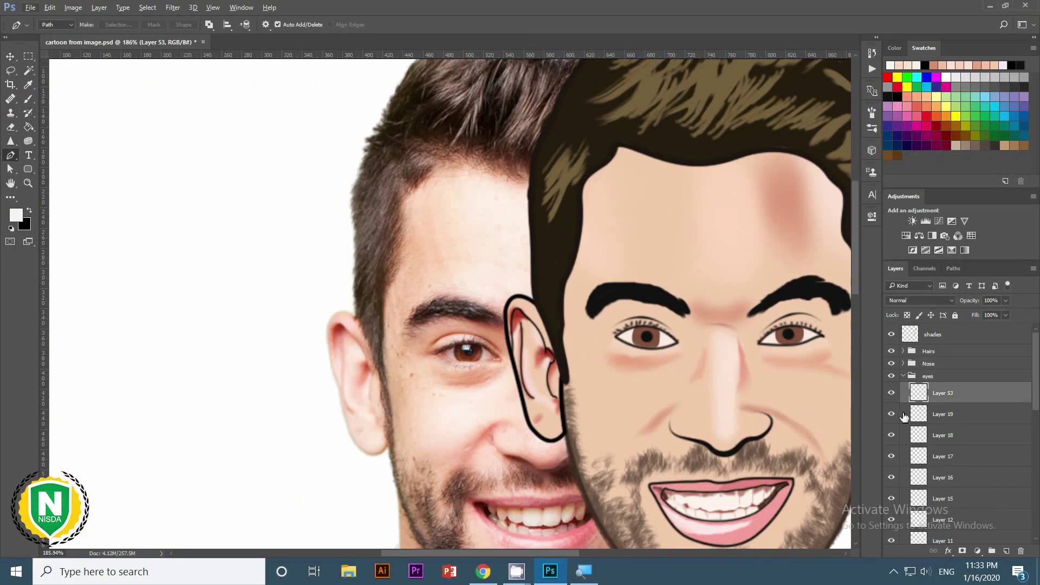
scroll(748, 341, up, 4)
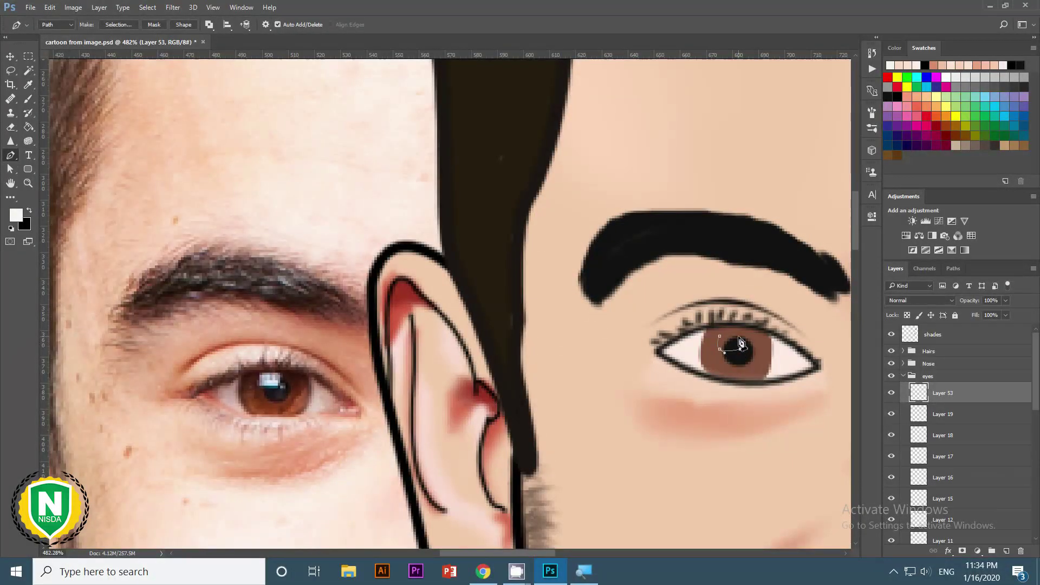
Turn the left-eye highlight path into a selection and paint it white.
right_click(719, 347)
click(753, 98)
key(Return)
key(b)
drag(732, 342, 710, 339)
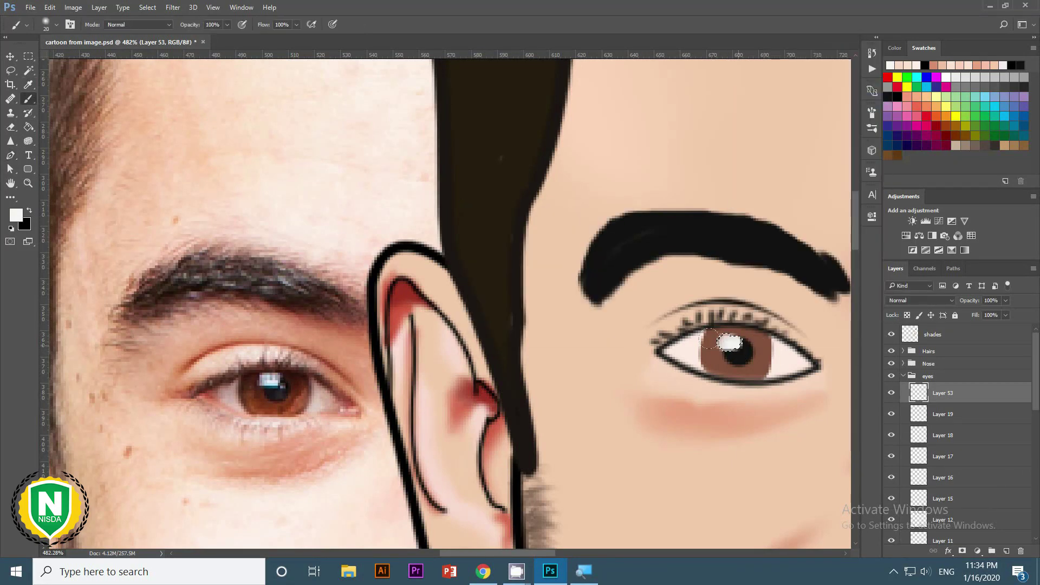
scroll(463, 397, down, 5)
scroll(463, 396, up, 3)
Nudge the original photo sideways and add a new layer in the eyes group.
key(v)
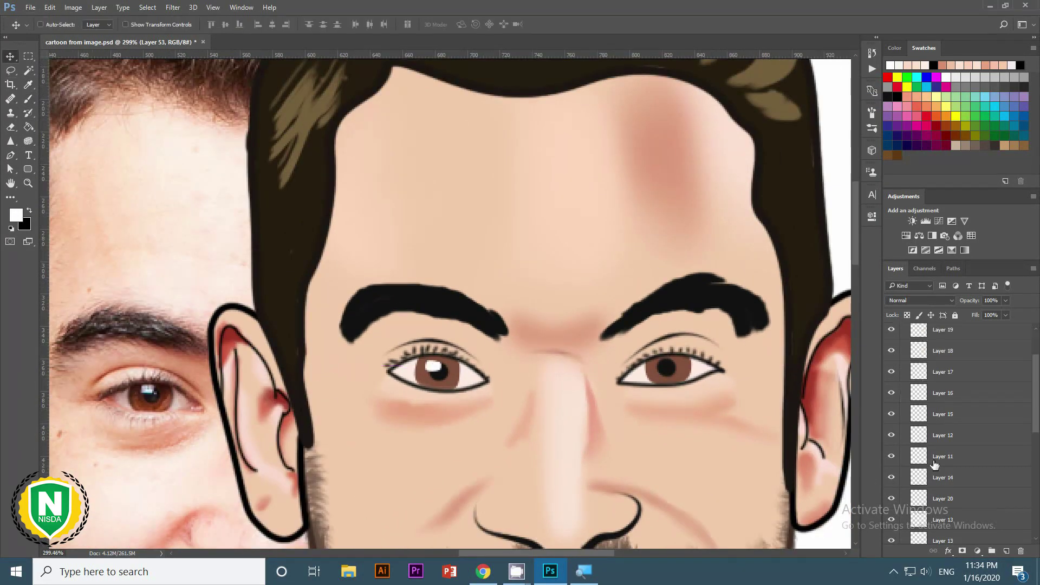
drag(139, 402, 57, 402)
scroll(411, 293, up, 1)
key(a)
click(1006, 551)
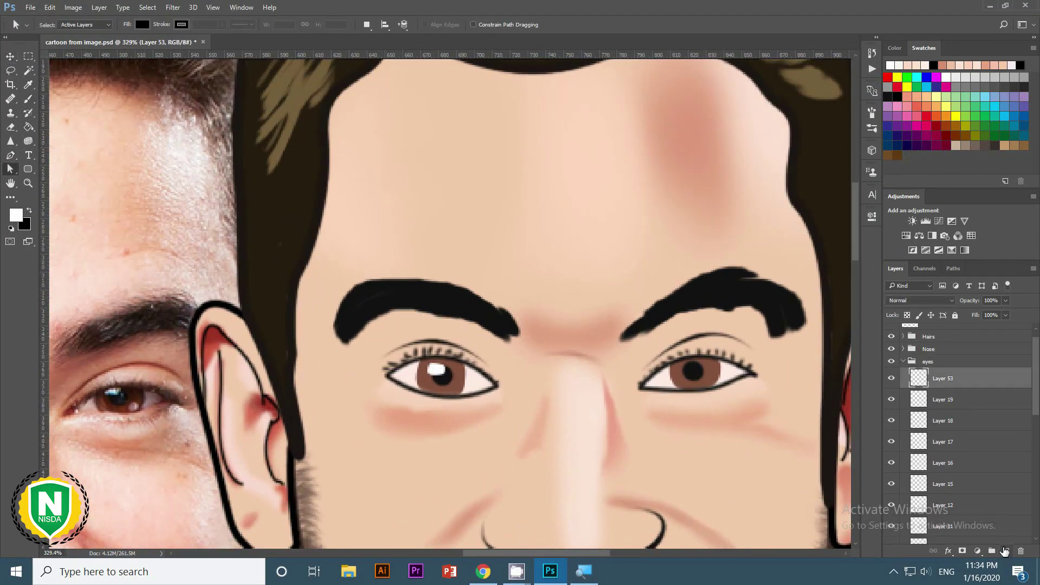
click(8, 155)
scroll(684, 372, up, 2)
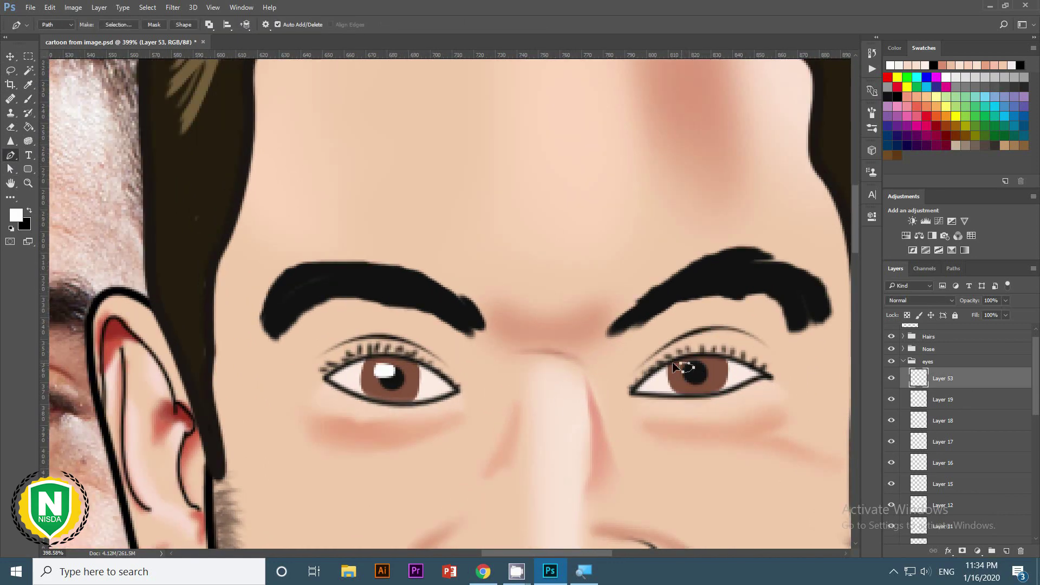
Turn the right-eye highlight path into a selection and fill it white.
right_click(684, 108)
click(740, 125)
key(Return)
key(b)
scroll(650, 417, down, 2)
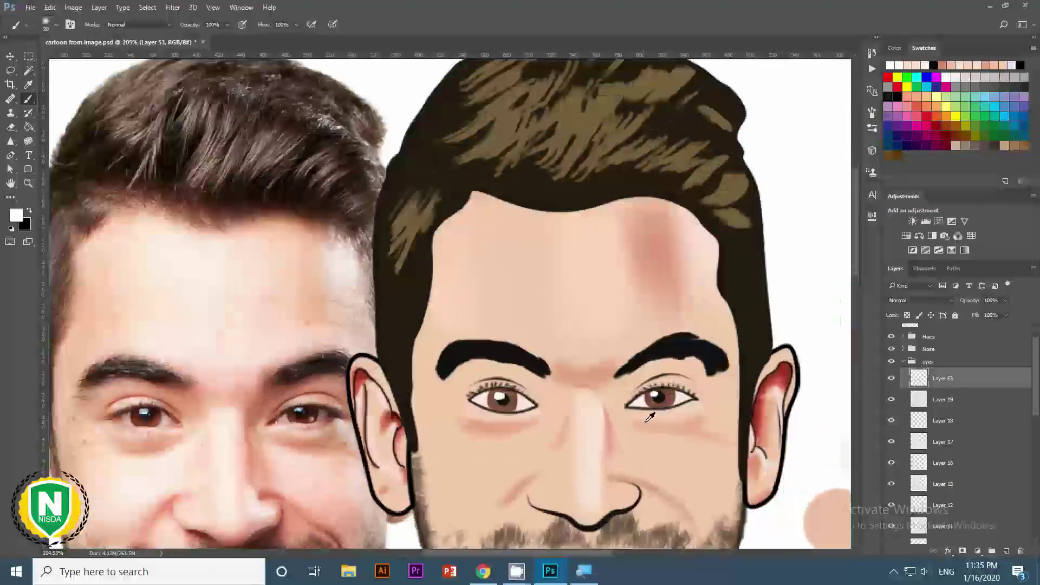
scroll(650, 417, up, 3)
scroll(631, 372, up, 3)
Trim the eye highlights with a much smaller eraser.
key(e)
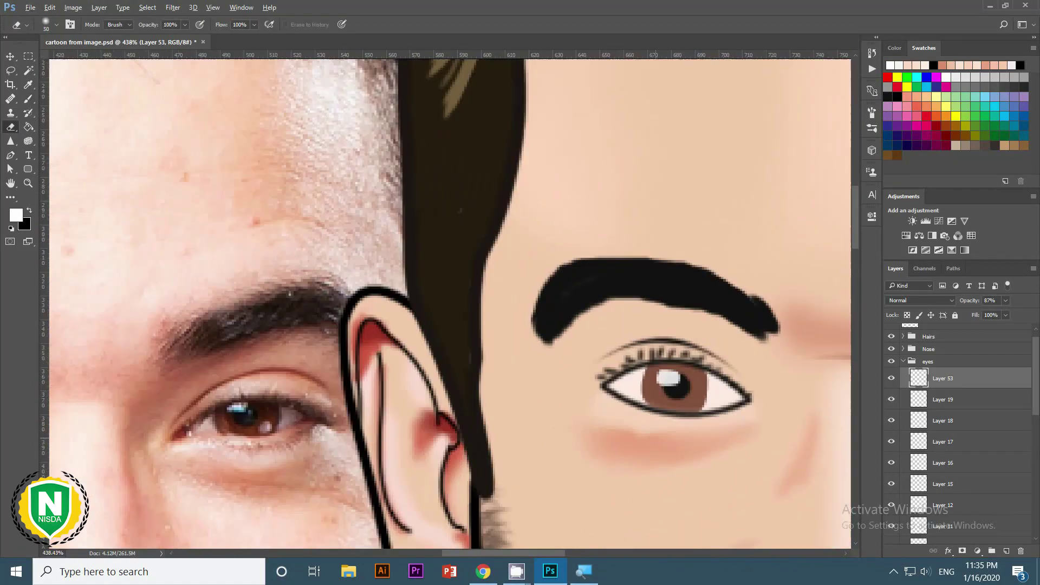
right_click(658, 391)
click(680, 465)
scroll(469, 210, down, 5)
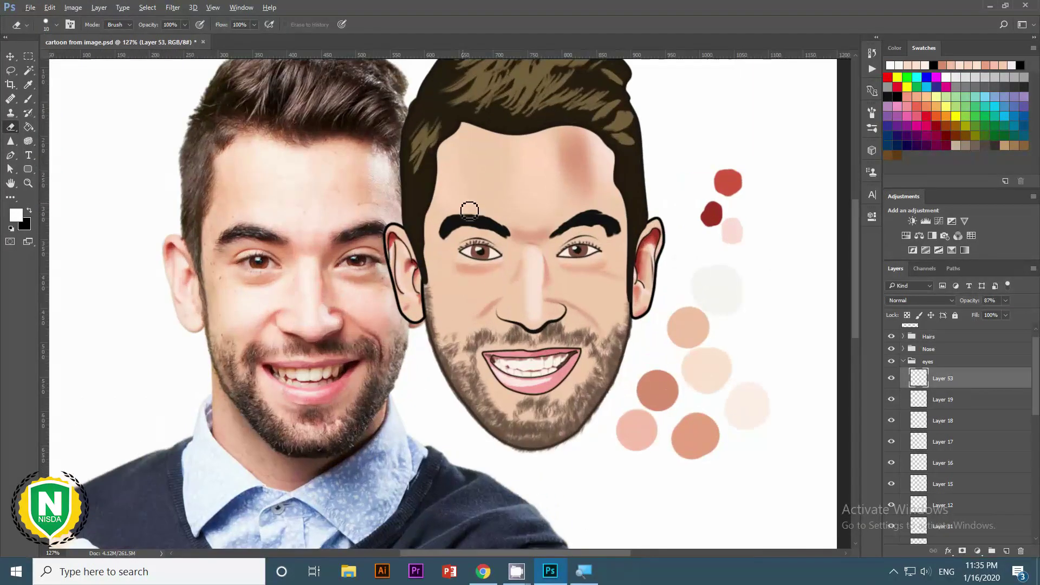
scroll(579, 254, up, 5)
key(bracketleft)
key(bracketleft)
key(bracketleft)
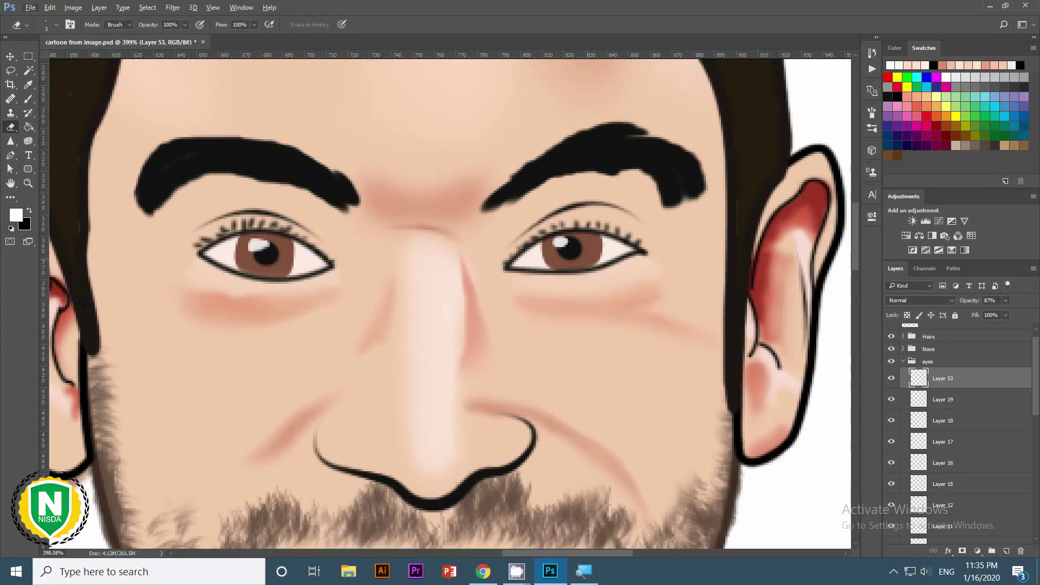
key(b)
scroll(593, 266, down, 5)
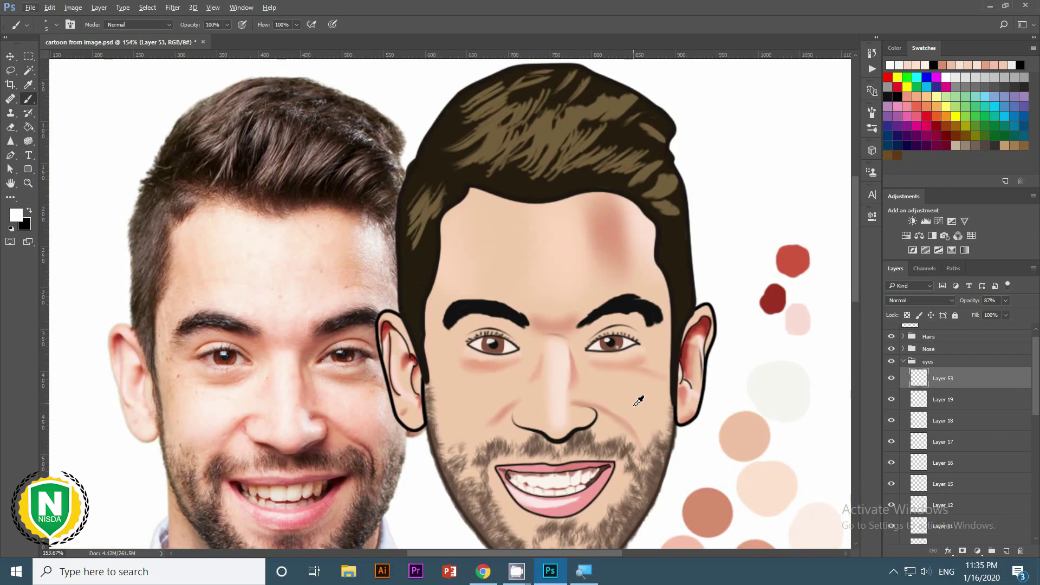
scroll(635, 403, up, 3)
scroll(638, 370, up, 2)
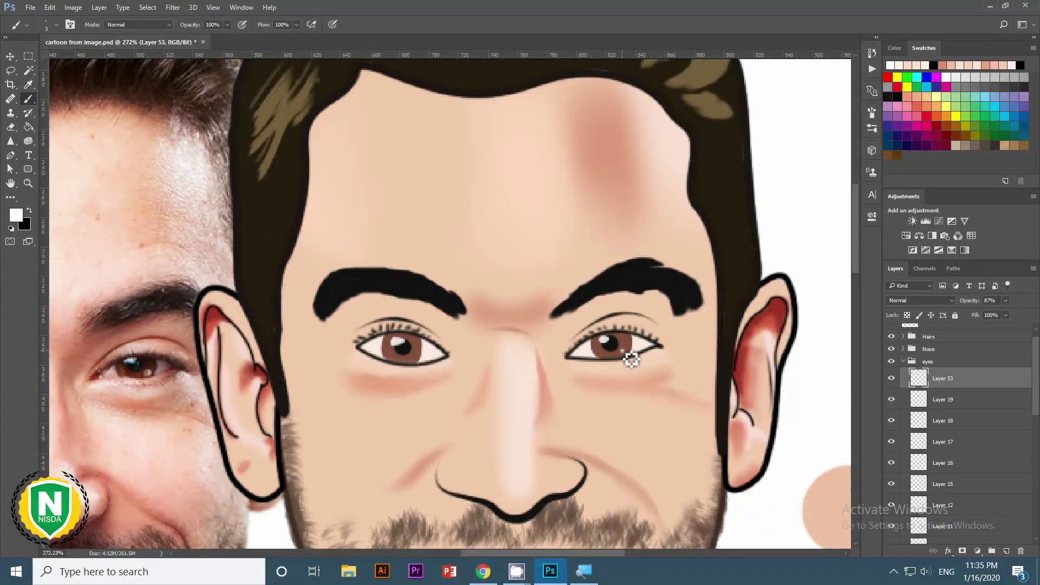
scroll(632, 359, down, 5)
Lower Layer 54's opacity to 70%, then further to 47%.
scroll(645, 395, up, 5)
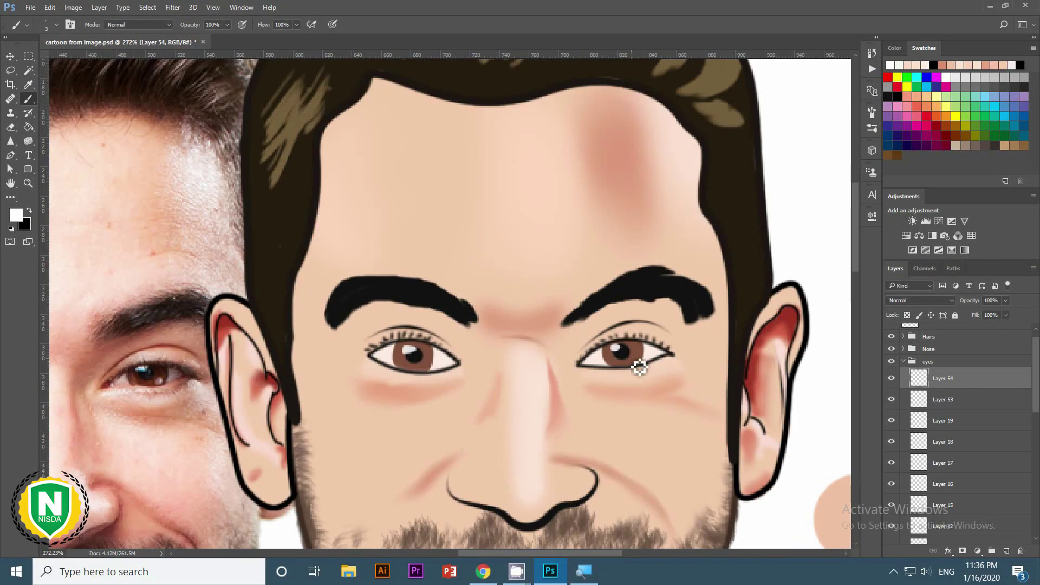
drag(958, 297, 941, 298)
scroll(790, 373, down, 2)
scroll(790, 374, down, 3)
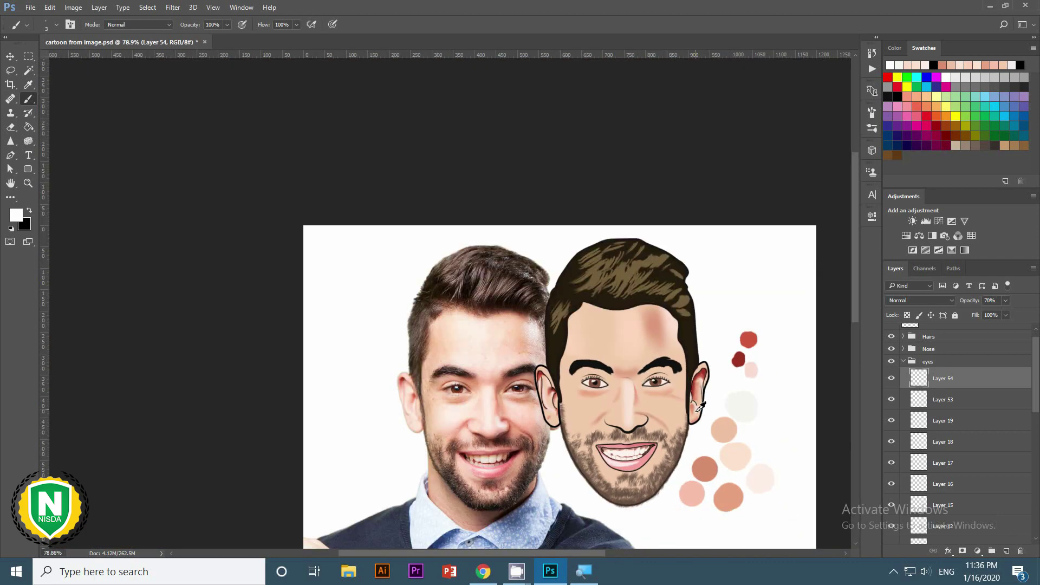
scroll(790, 373, up, 3)
scroll(790, 374, up, 3)
scroll(790, 374, down, 3)
scroll(777, 394, up, 3)
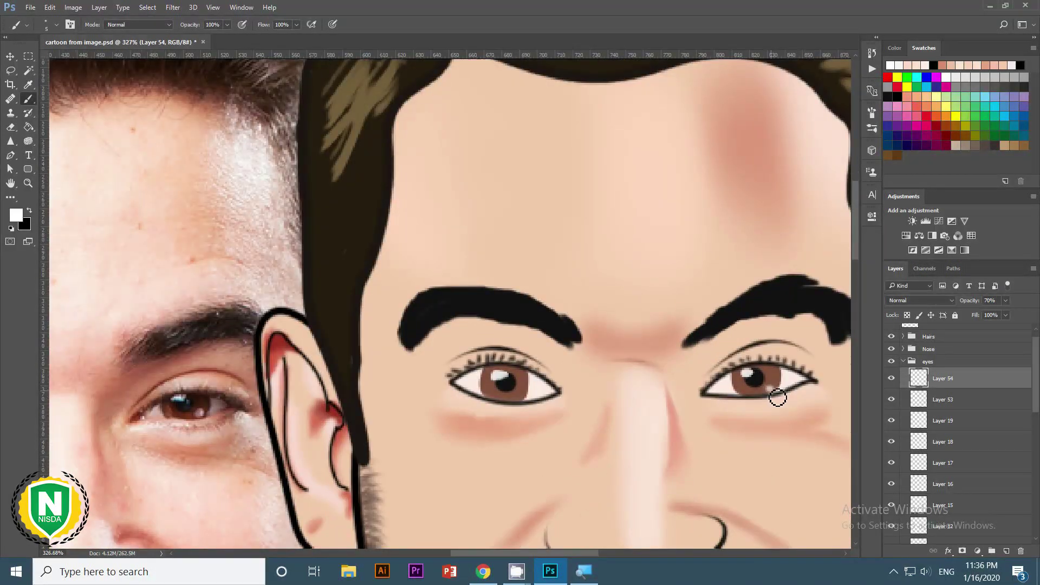
drag(957, 301, 945, 300)
scroll(556, 391, down, 3)
scroll(556, 391, down, 1)
scroll(556, 390, up, 3)
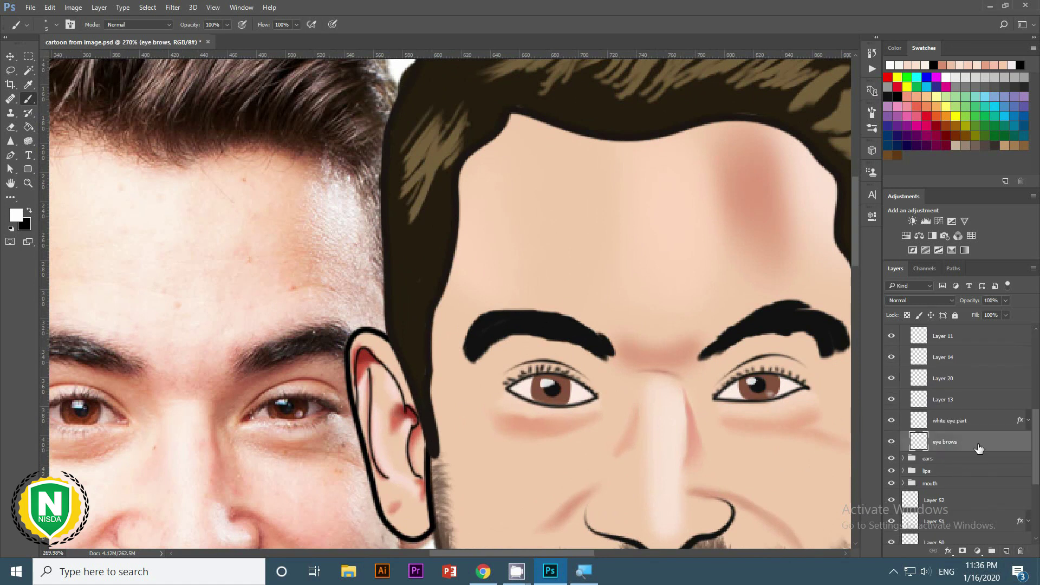
Create a new eye-shading layer and try light and darker pink with a smaller brush.
key(ctrl+shift+alt+n)
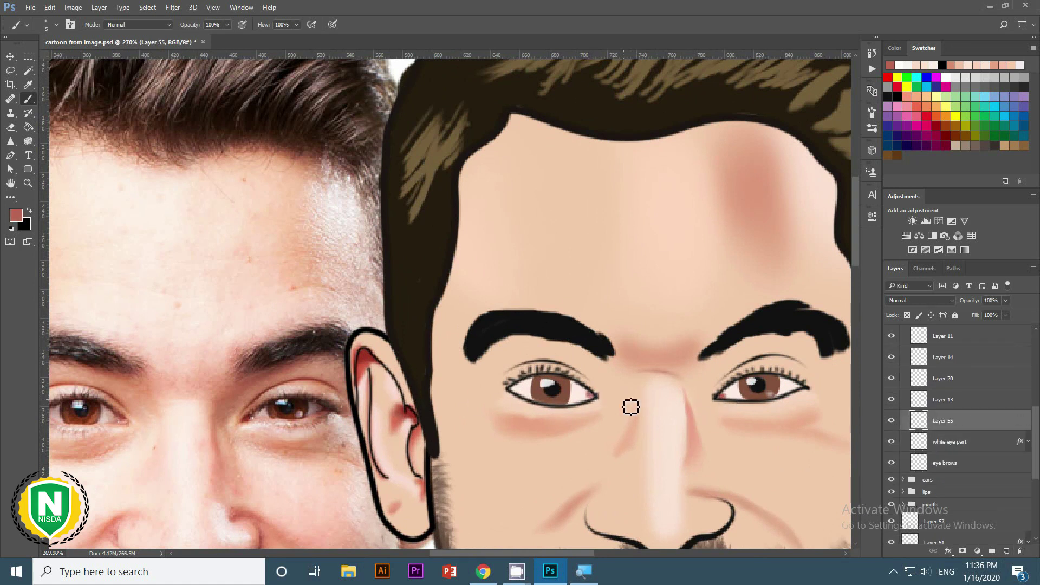
alt+click(734, 402)
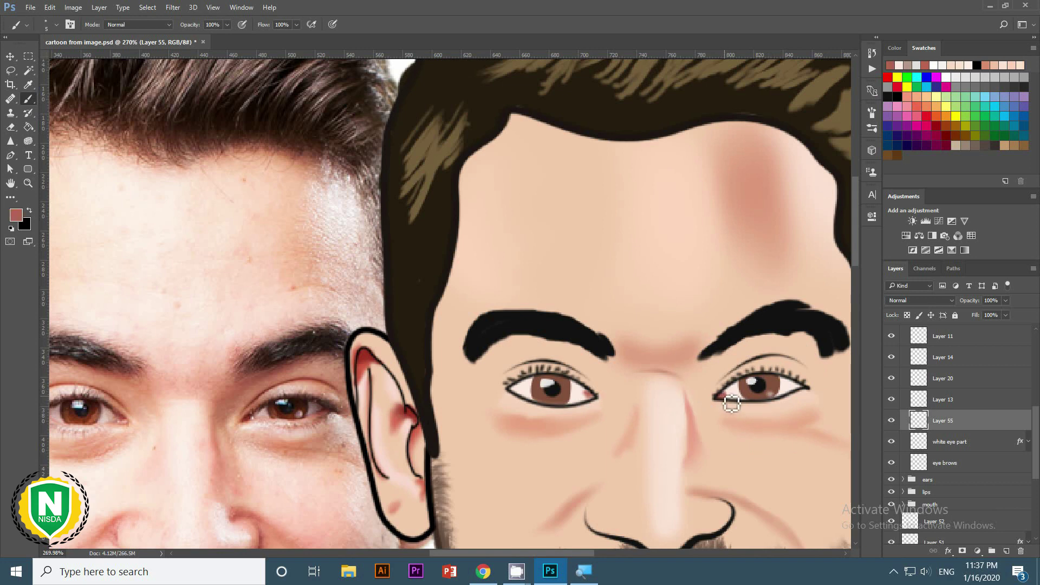
key(bracketleft)
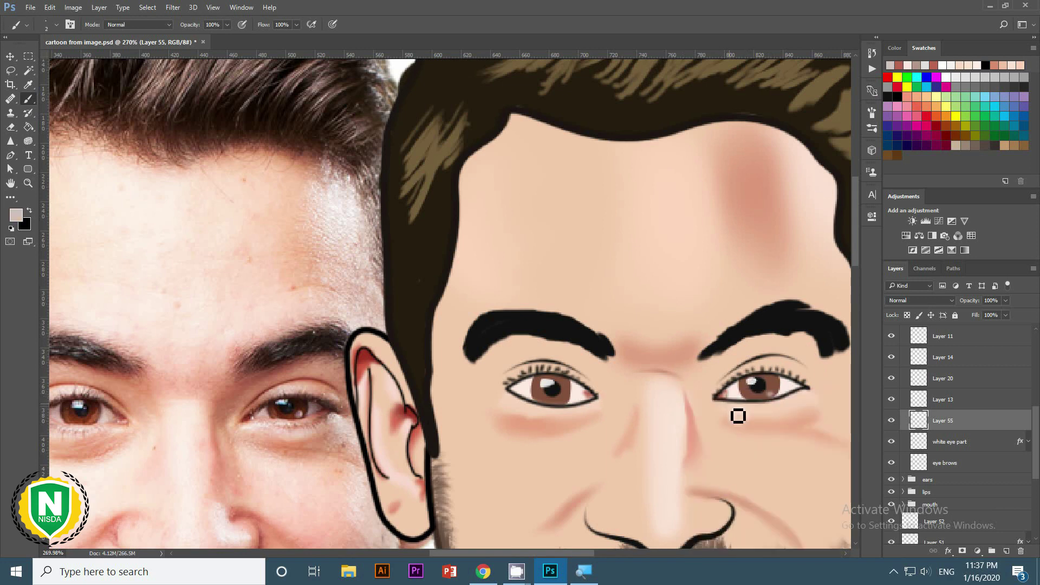
scroll(738, 415, down, 5)
scroll(607, 358, up, 5)
alt+click(607, 358)
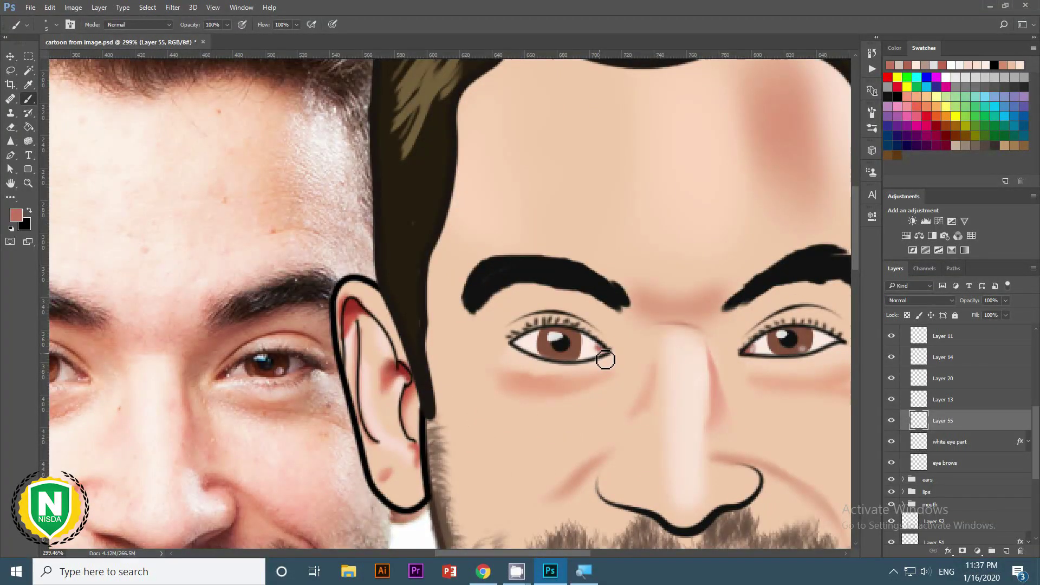
right_click(605, 360)
key(Escape)
Paint the eye corners in light pink.
alt+click(593, 356)
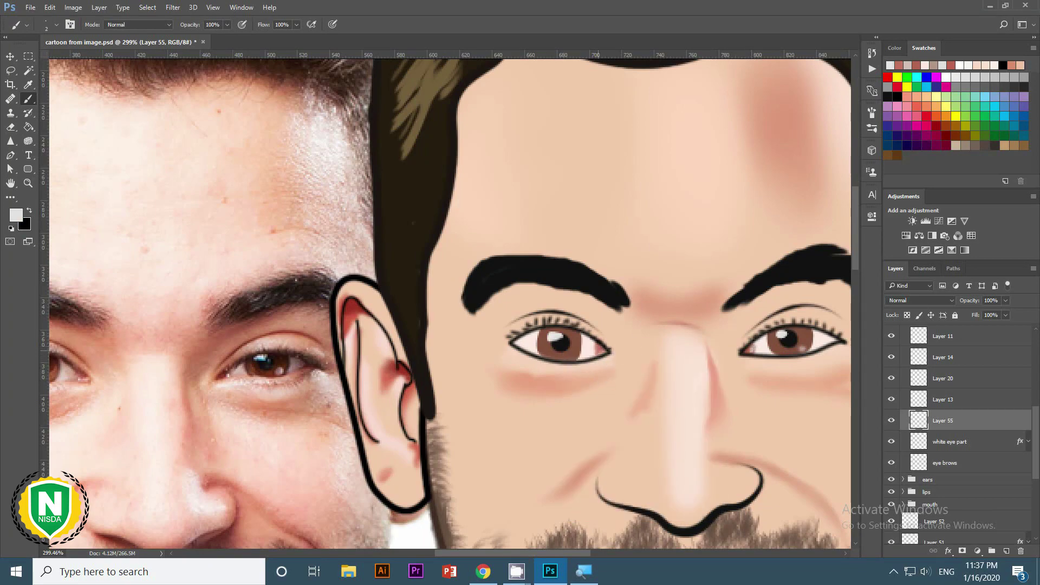
scroll(620, 366, down, 5)
scroll(619, 364, up, 6)
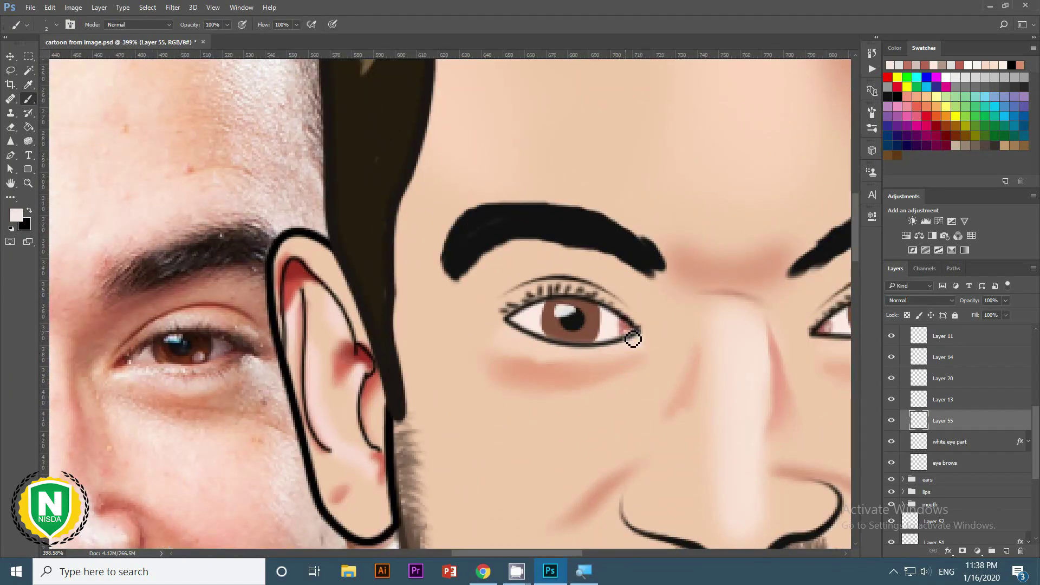
scroll(633, 340, down, 2)
scroll(638, 367, down, 2)
scroll(712, 401, down, 1)
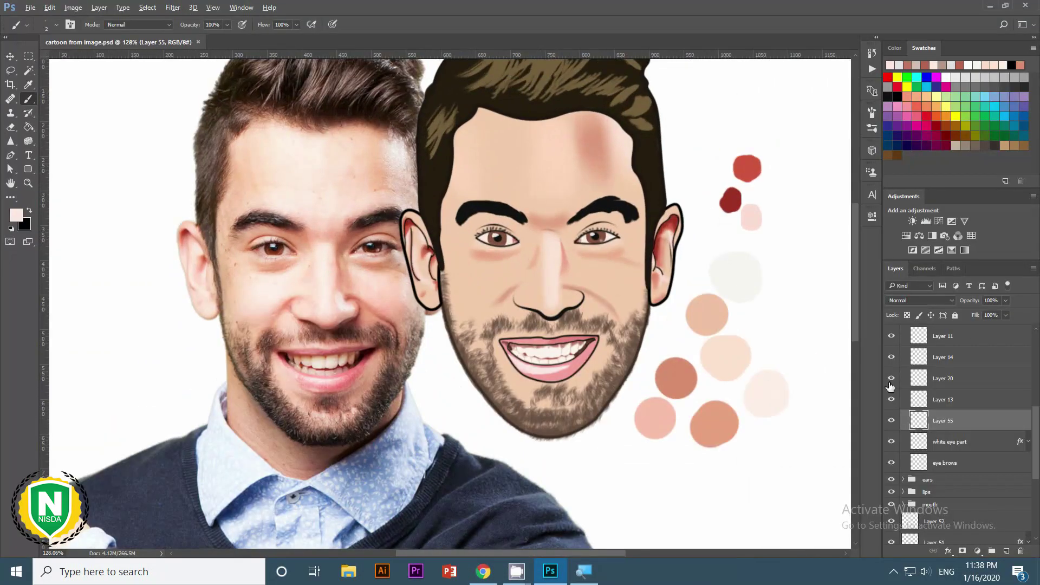
Add a new layer above Layer 52 and switch to a soft round brush.
click(933, 431)
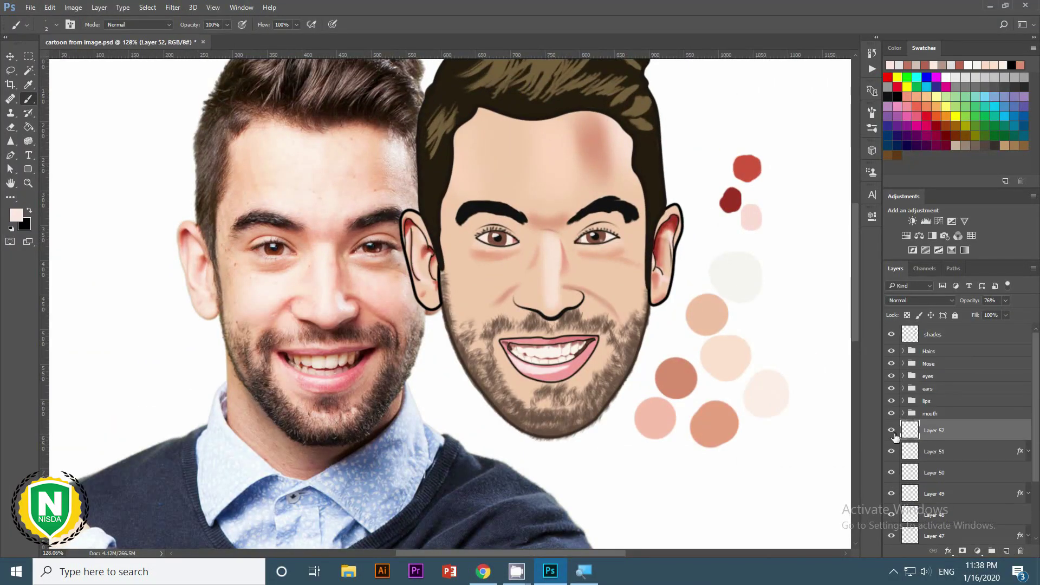
scroll(956, 452, down, 2)
key(ctrl+shift+alt+n)
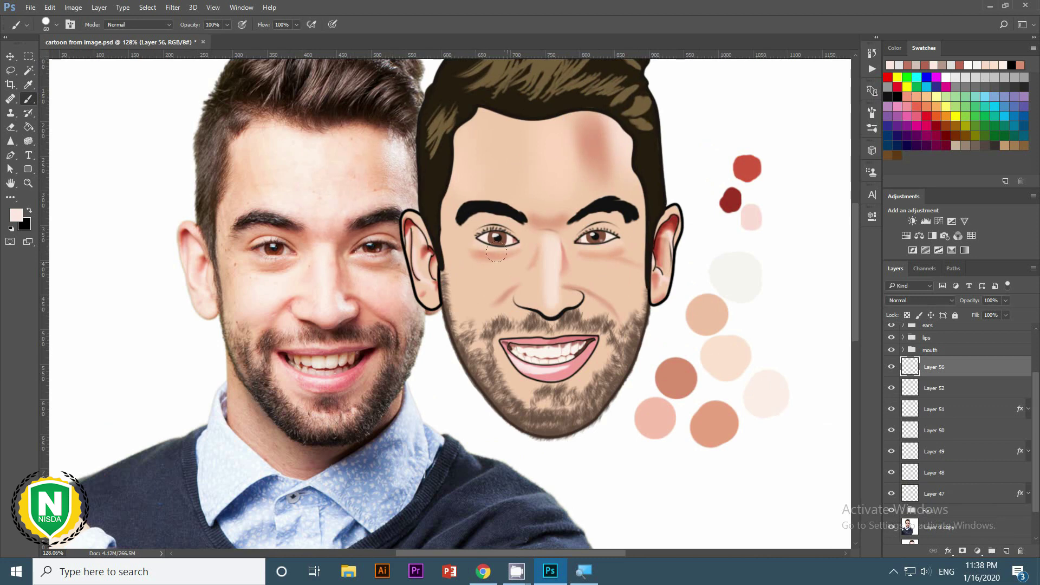
right_click(550, 247)
double_click(590, 325)
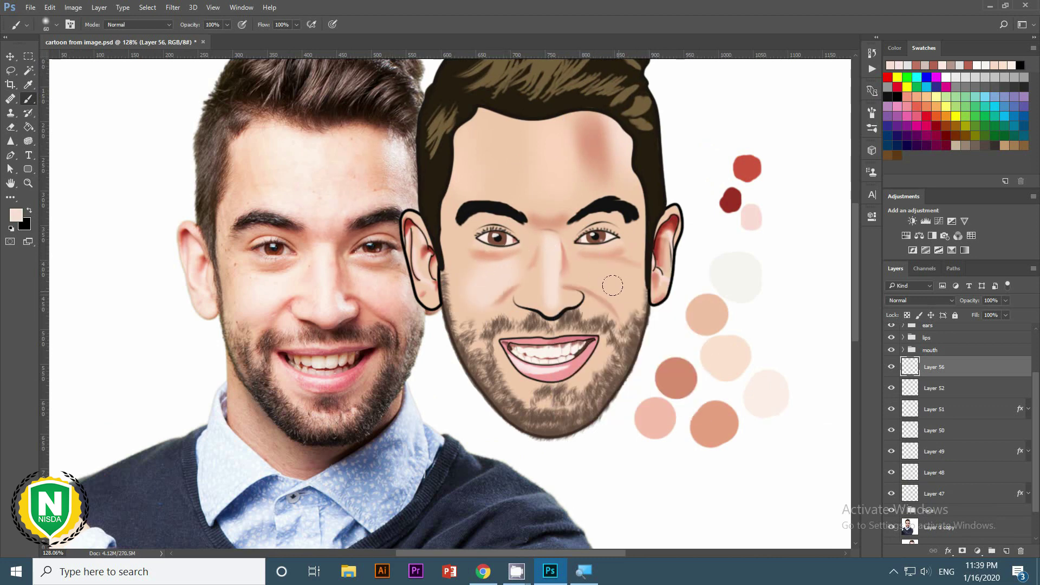
scroll(500, 167, down, 2)
scroll(564, 252, up, 1)
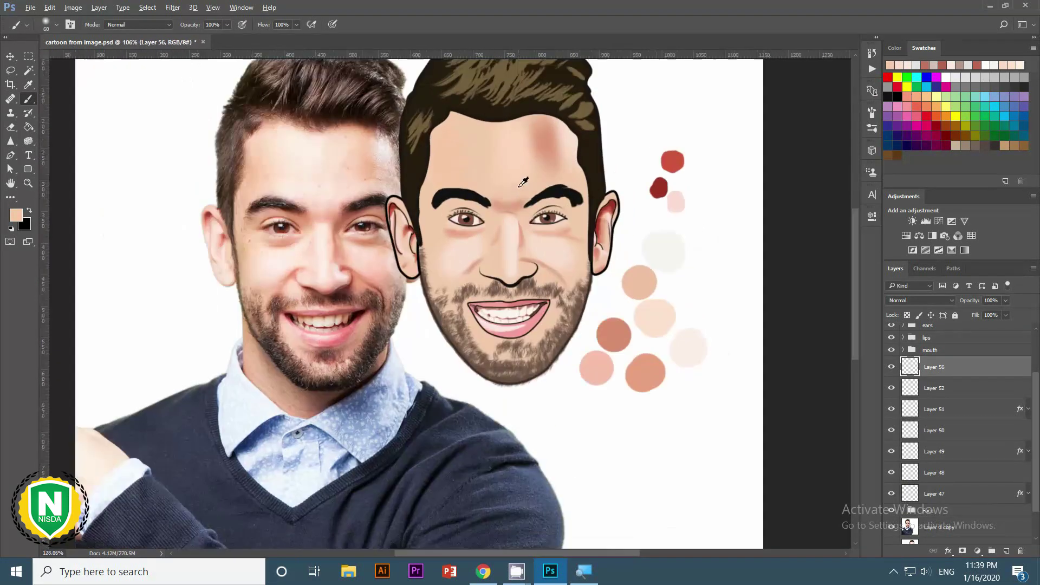
scroll(569, 260, up, 2)
scroll(650, 225, down, 5)
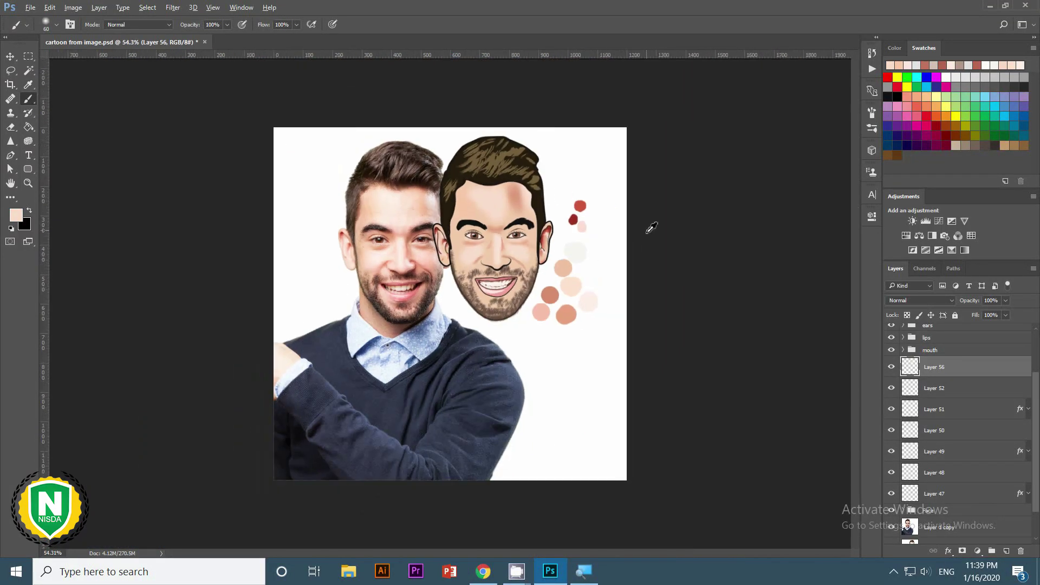
scroll(620, 225, up, 1)
scroll(620, 225, up, 3)
scroll(620, 226, down, 3)
Set the new layer's opacity to 87% and check Layer 50's layer style.
drag(970, 300, 987, 309)
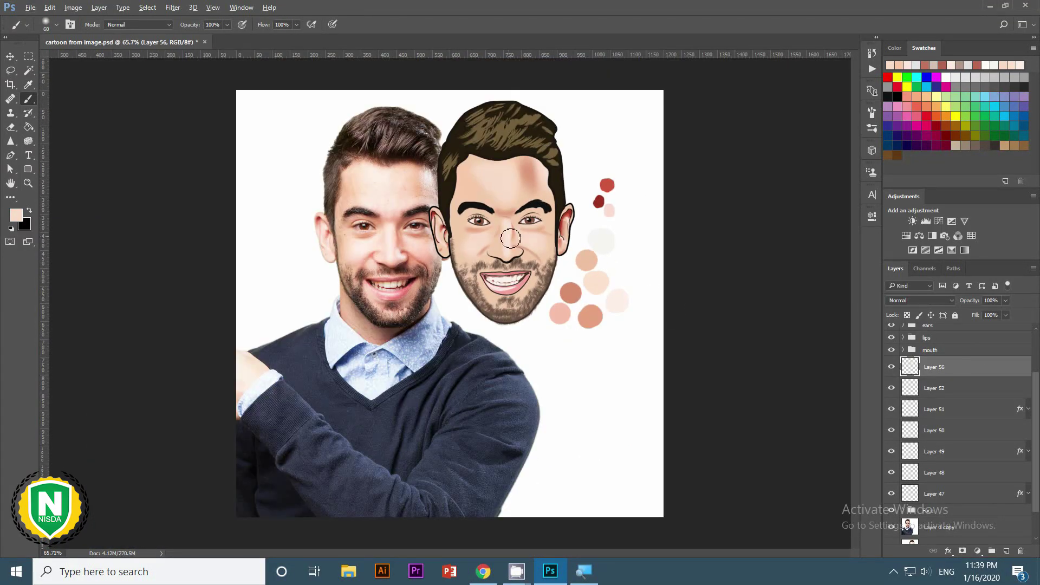
scroll(511, 237, up, 2)
key(e)
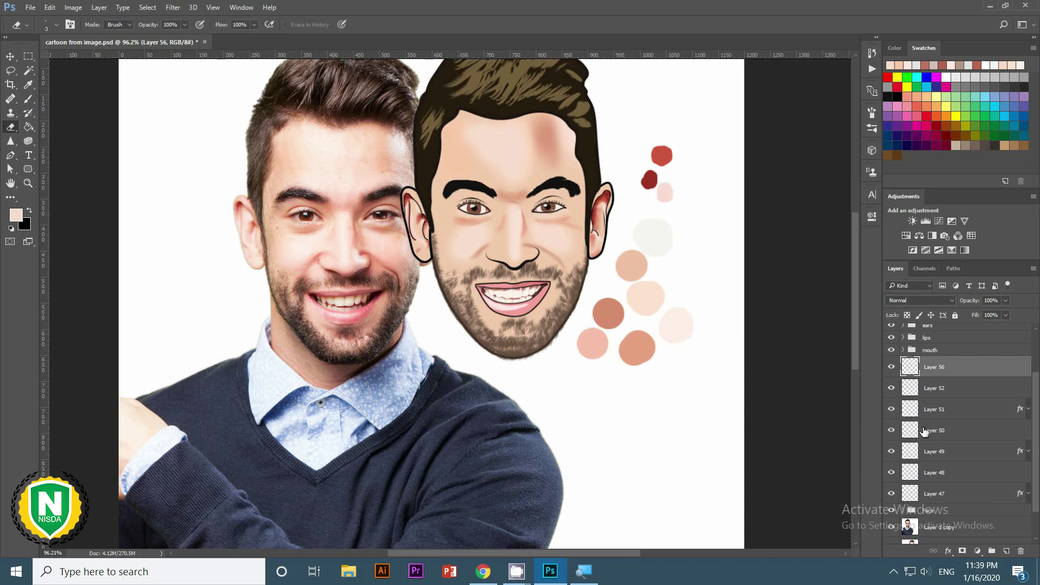
click(925, 432)
double_click(924, 431)
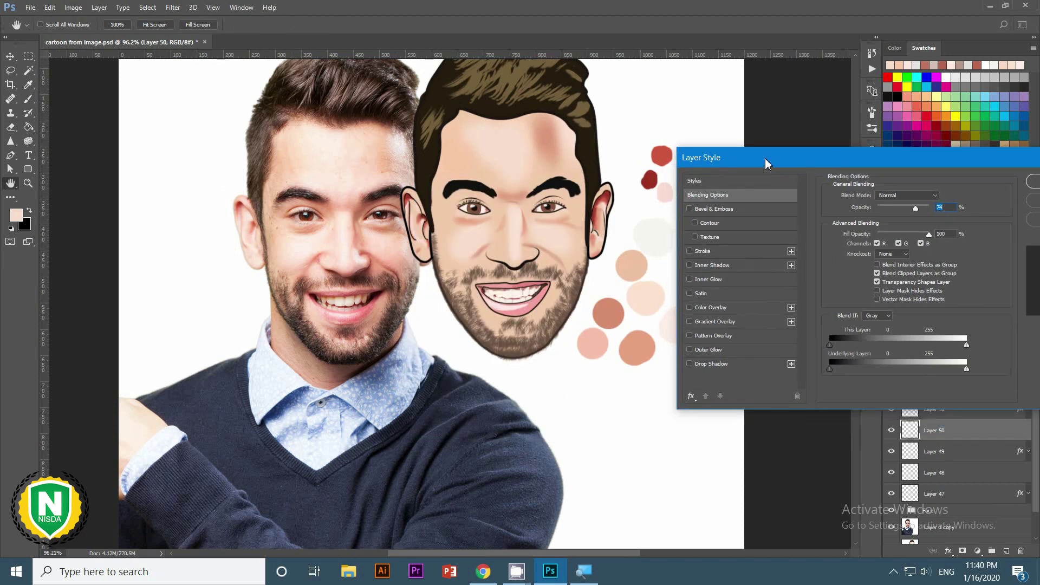
key(Return)
Give Layer 48 a peach Color Overlay.
click(892, 453)
double_click(926, 473)
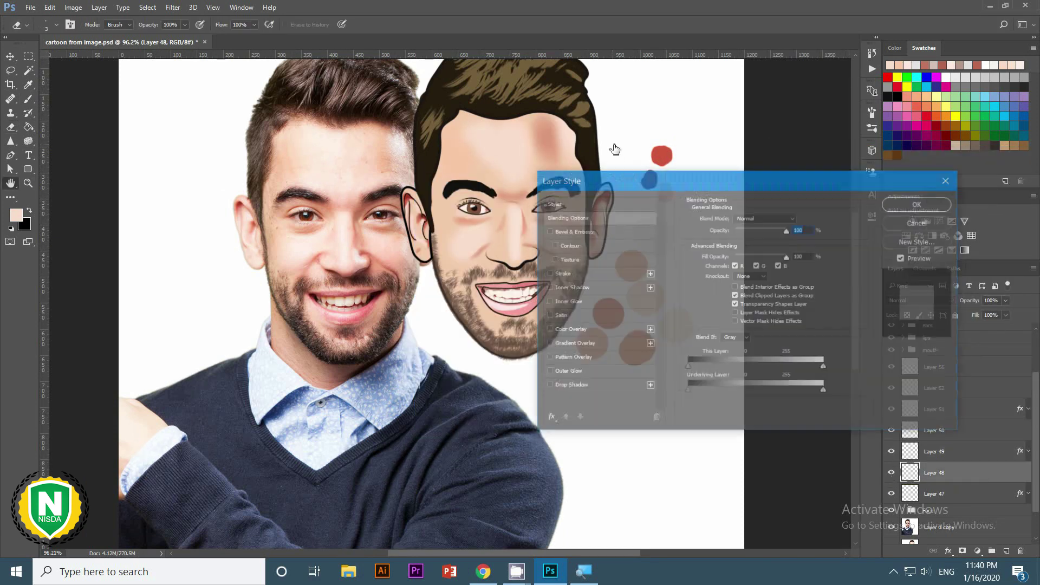
click(713, 281)
click(921, 83)
drag(687, 221, 859, 92)
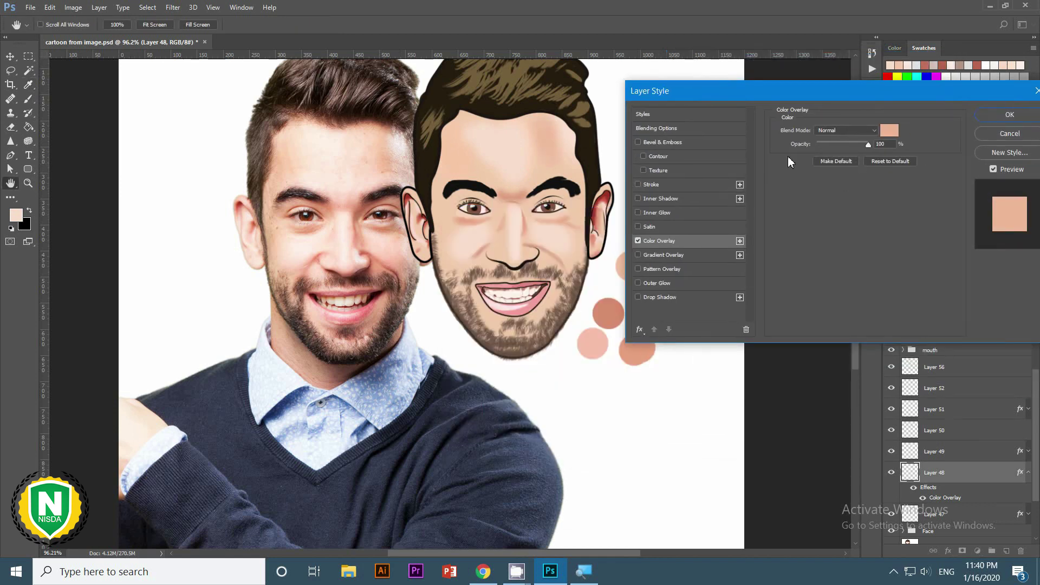
key(Return)
key(b)
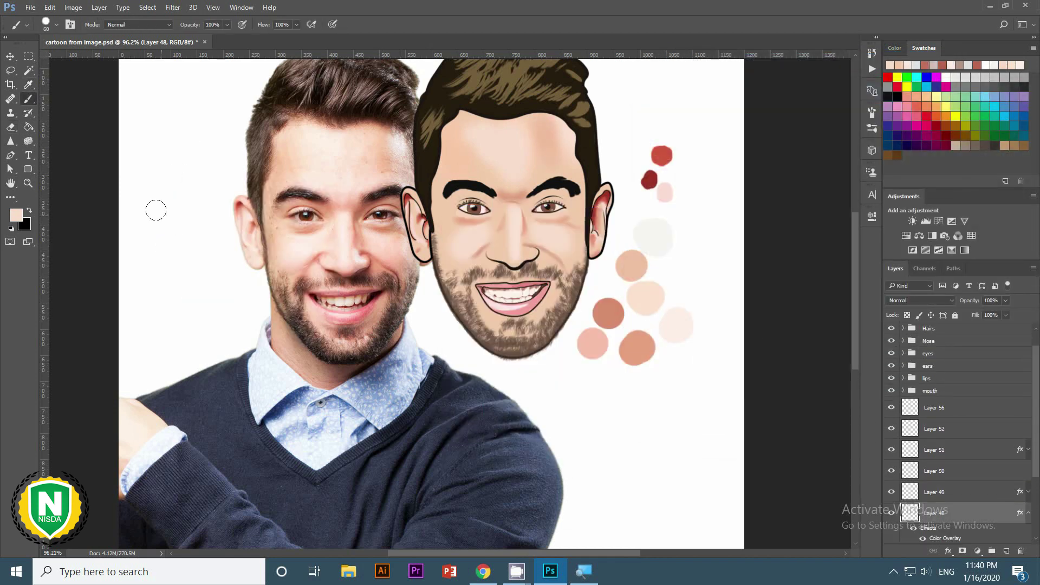
Create a new layer for the forehead crease and begin its Pen path.
key(ctrl+shift+alt+n)
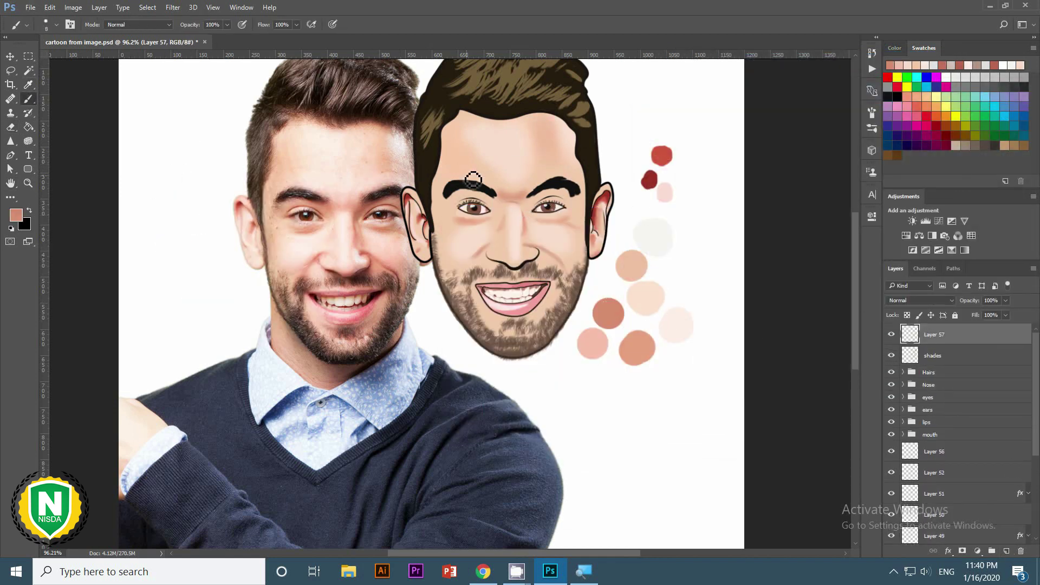
key(p)
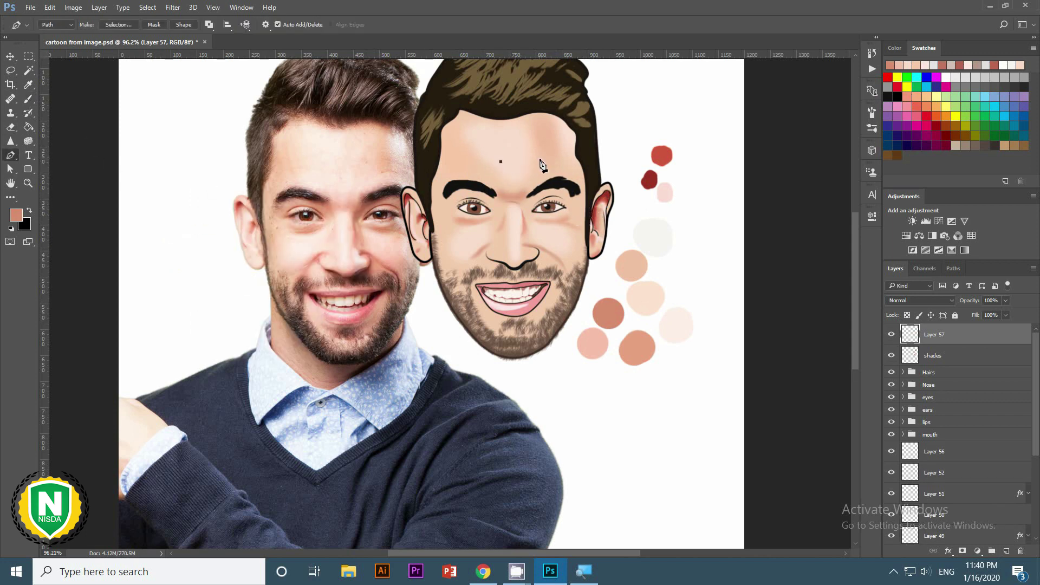
right_click(521, 157)
key(Escape)
Draw a second crease curve above the right eyebrow and stroke it in salmon.
key(v)
scroll(645, 279, down, 3)
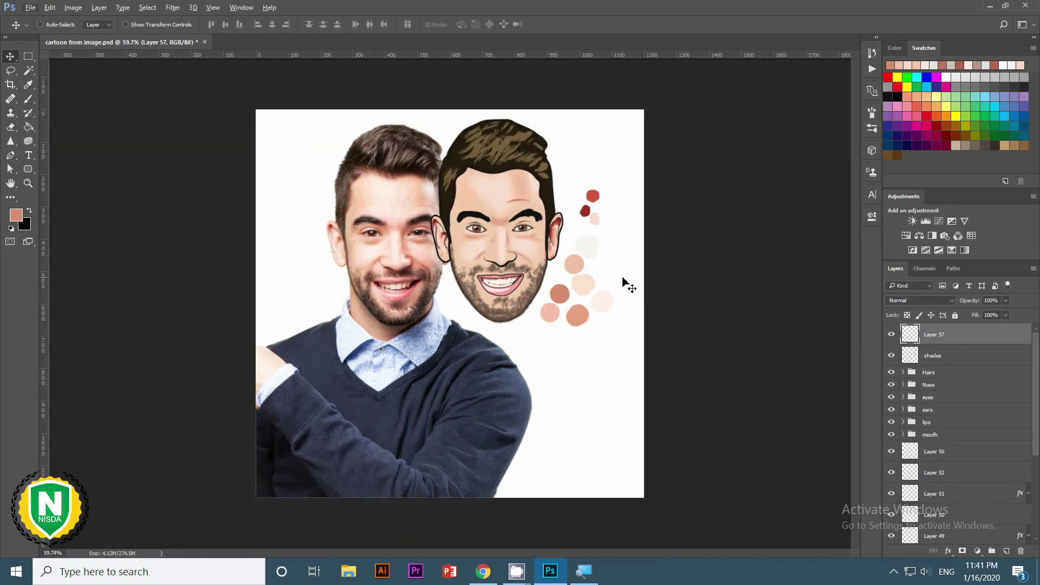
scroll(623, 283, down, 1)
scroll(547, 238, up, 1)
scroll(558, 223, up, 3)
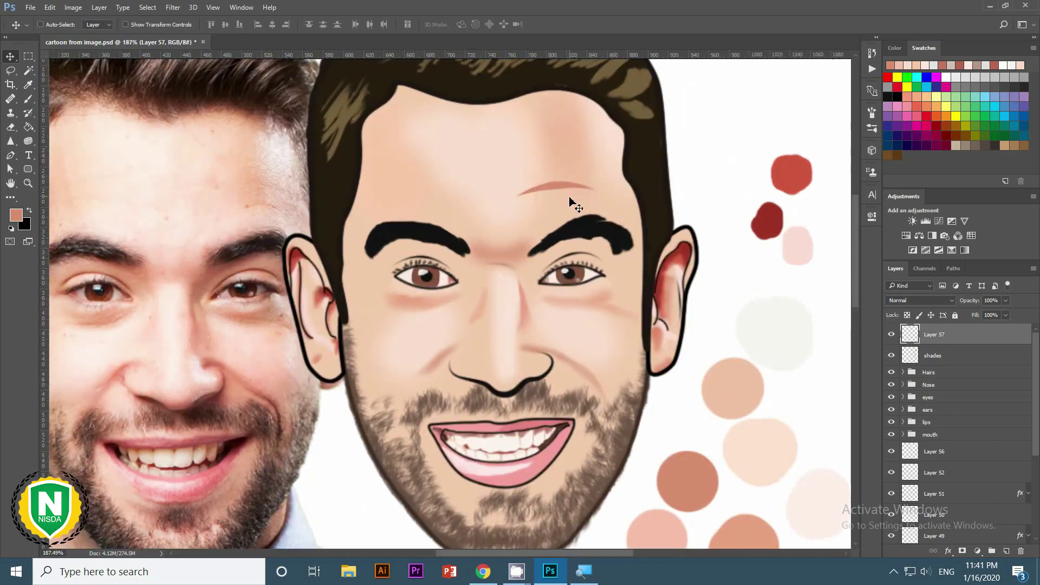
key(b)
key(p)
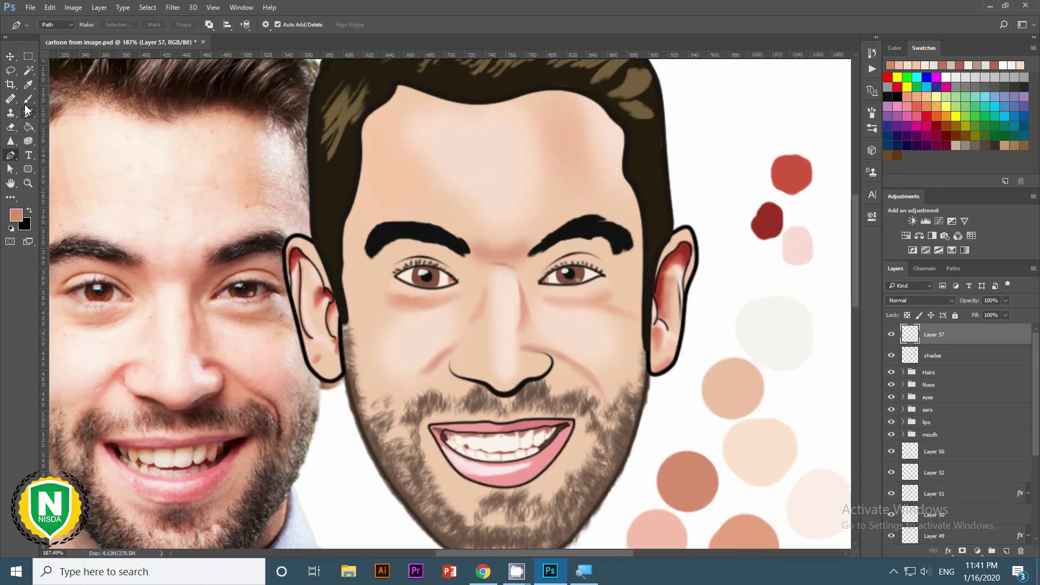
click(29, 99)
key(p)
click(538, 194)
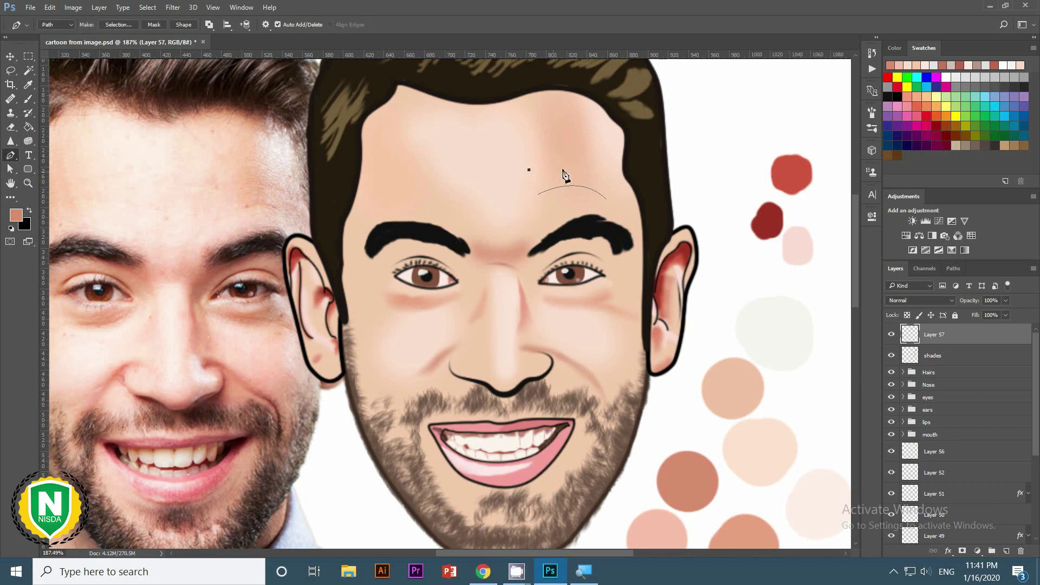
right_click(530, 164)
click(583, 255)
Taper the crease line ends with a small eraser.
right_click(580, 187)
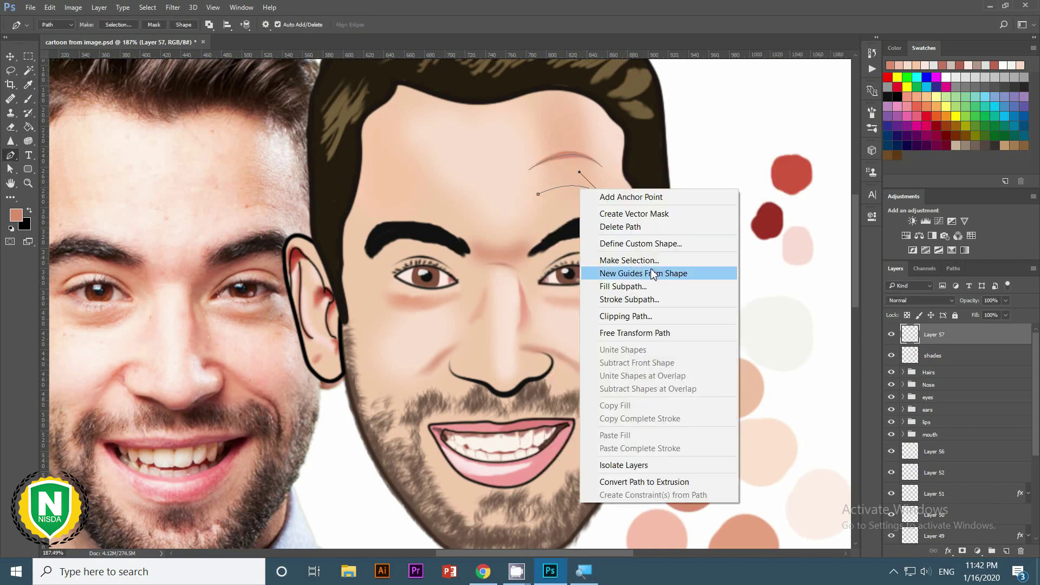
key(e)
key(ctrl+0)
scroll(542, 206, up, 5)
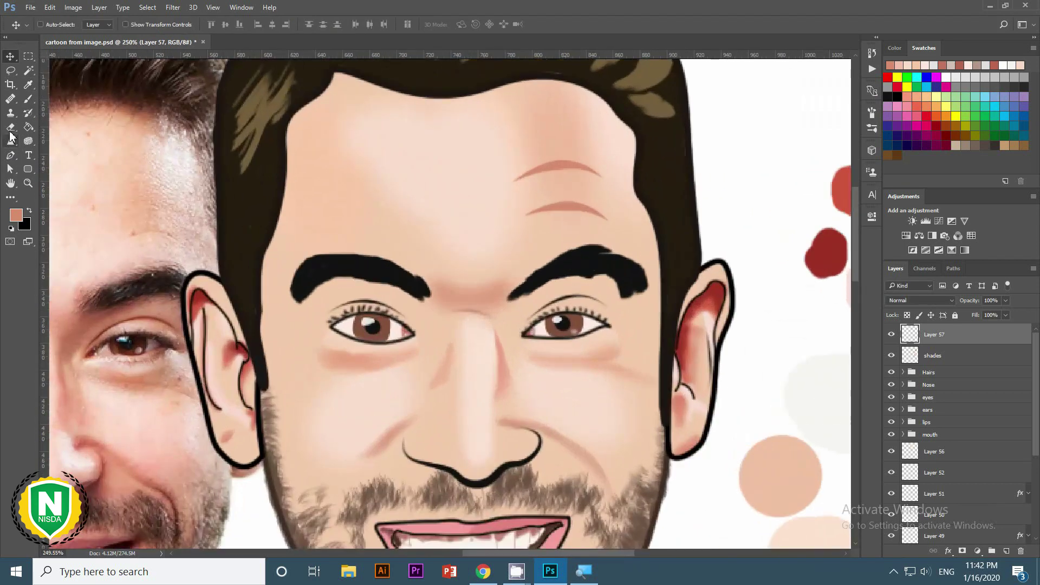
right_click(631, 222)
double_click(664, 317)
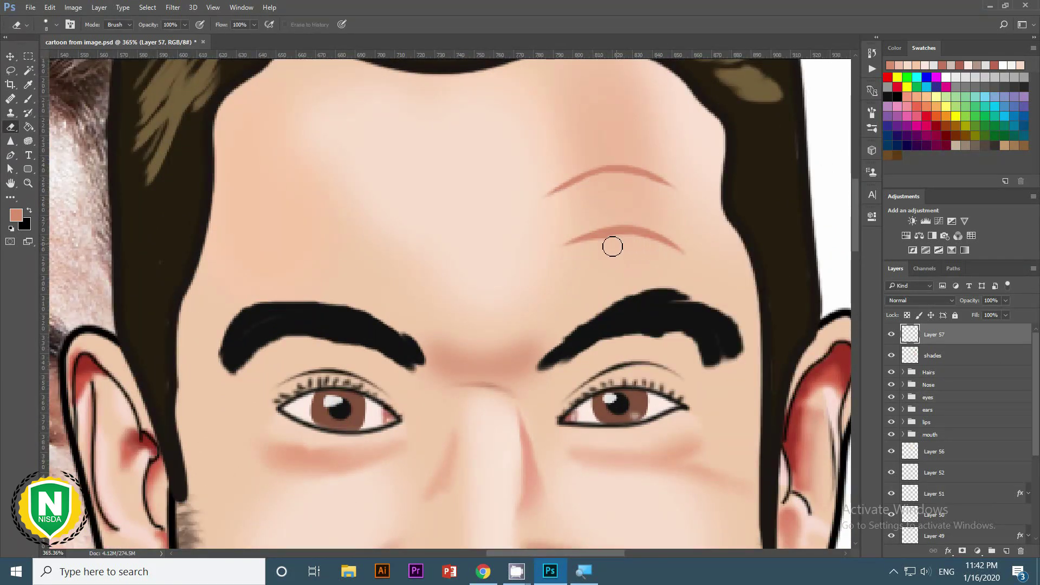
key(v)
scroll(797, 265, down, 5)
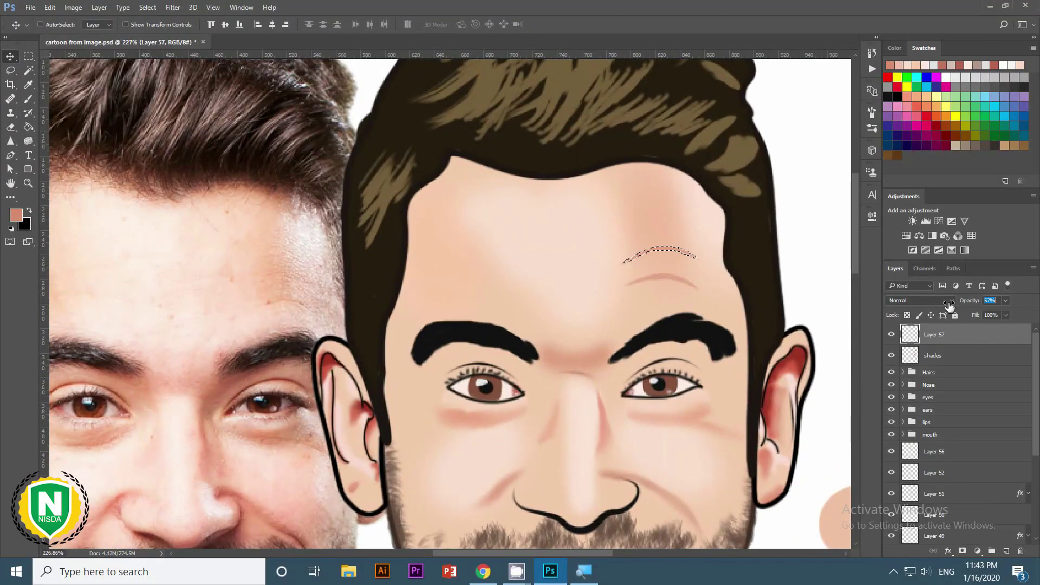
Shift the forehead crease lines on Layer 57 into place and fade them to 56% opacity.
drag(949, 306, 962, 316)
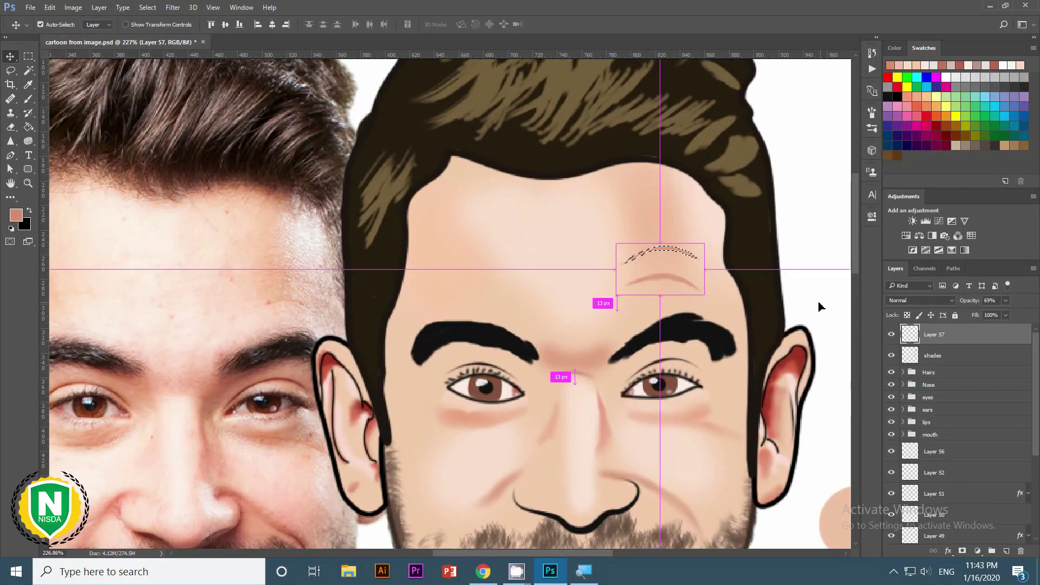
key(ctrl+0)
scroll(551, 170, up, 5)
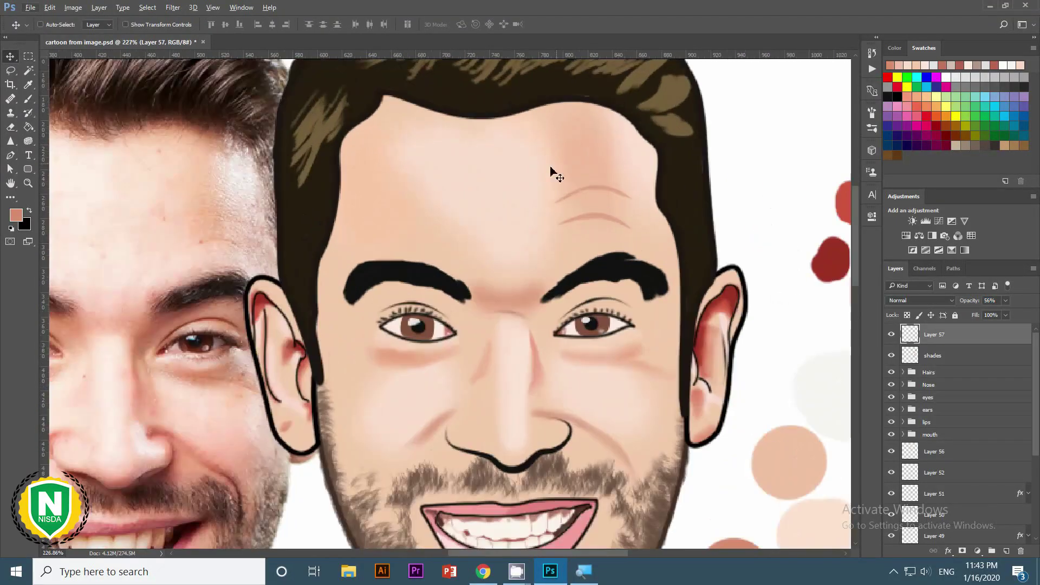
Touch up the forehead crease lines with the Eraser.
key(e)
right_click(547, 169)
key(Escape)
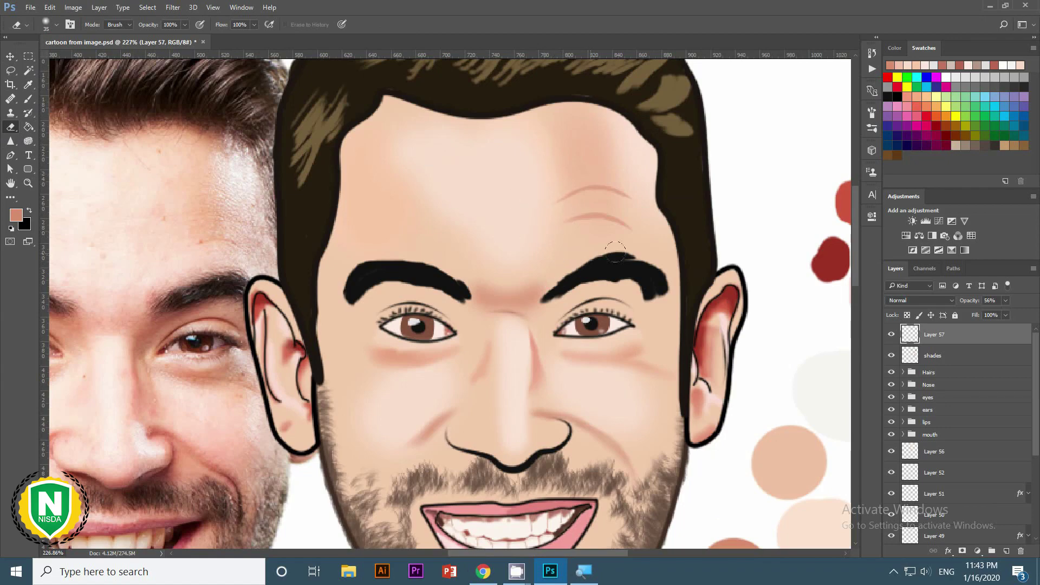
scroll(615, 251, down, 4)
scroll(591, 297, down, 2)
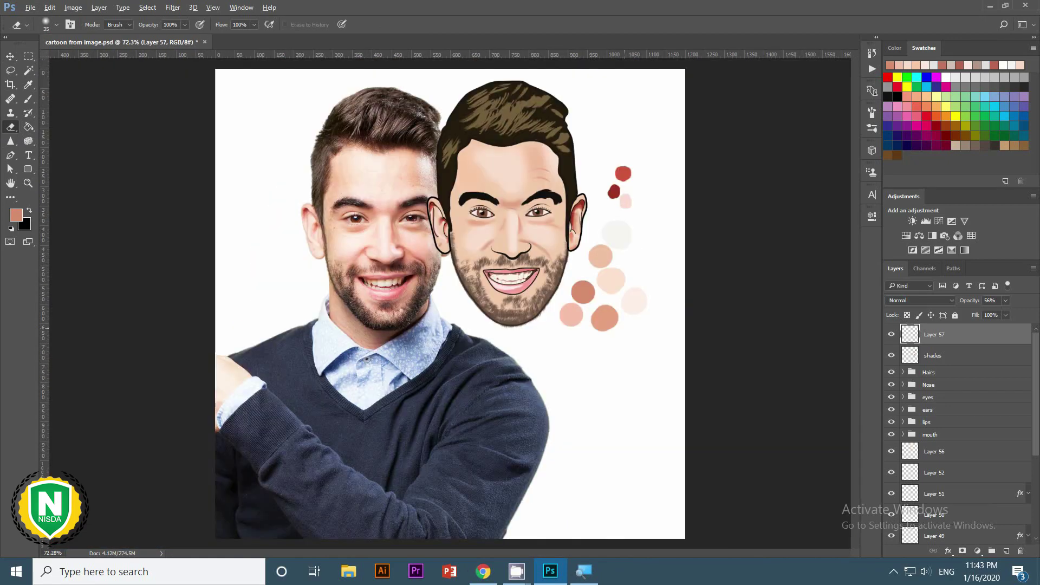
scroll(520, 205, up, 5)
scroll(532, 133, down, 4)
scroll(532, 132, down, 1)
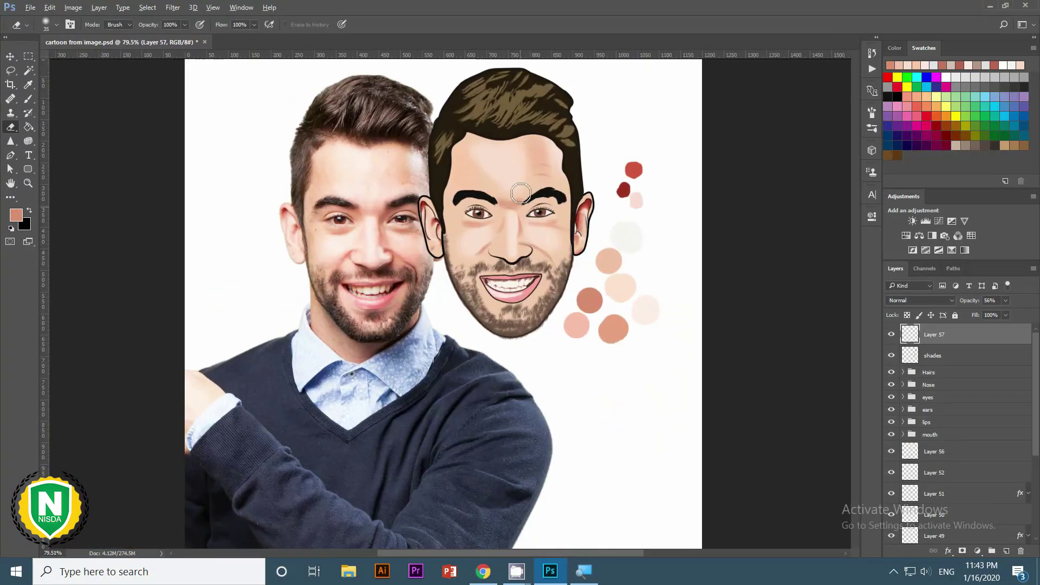
scroll(532, 133, down, 1)
scroll(519, 161, up, 2)
Select the face shading layers through Layer 56 and set a smaller eraser.
scroll(520, 161, down, 1)
key(v)
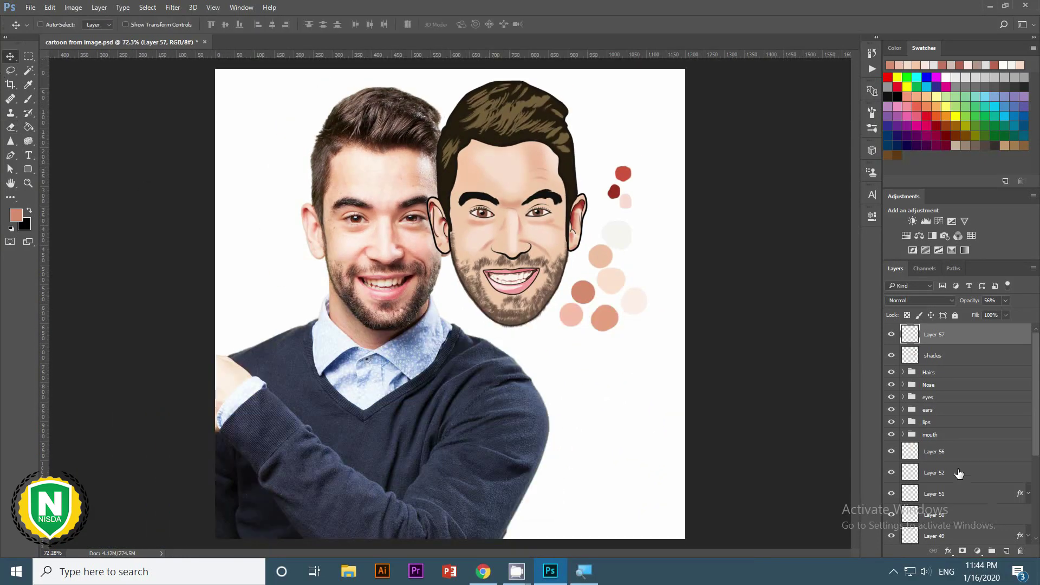
scroll(944, 436, down, 2)
scroll(944, 436, down, 1)
scroll(943, 436, up, 1)
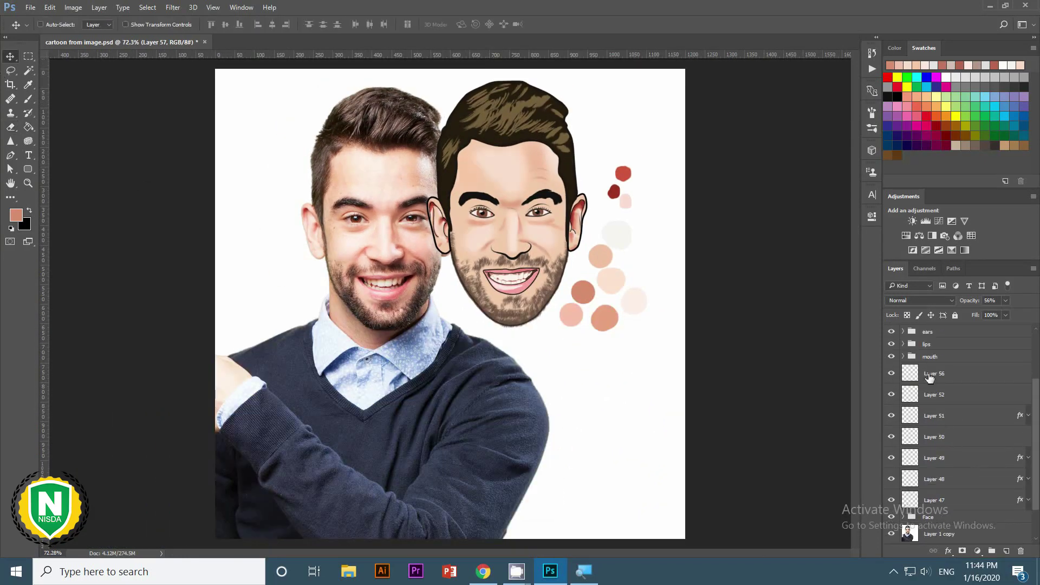
click(930, 376)
key(e)
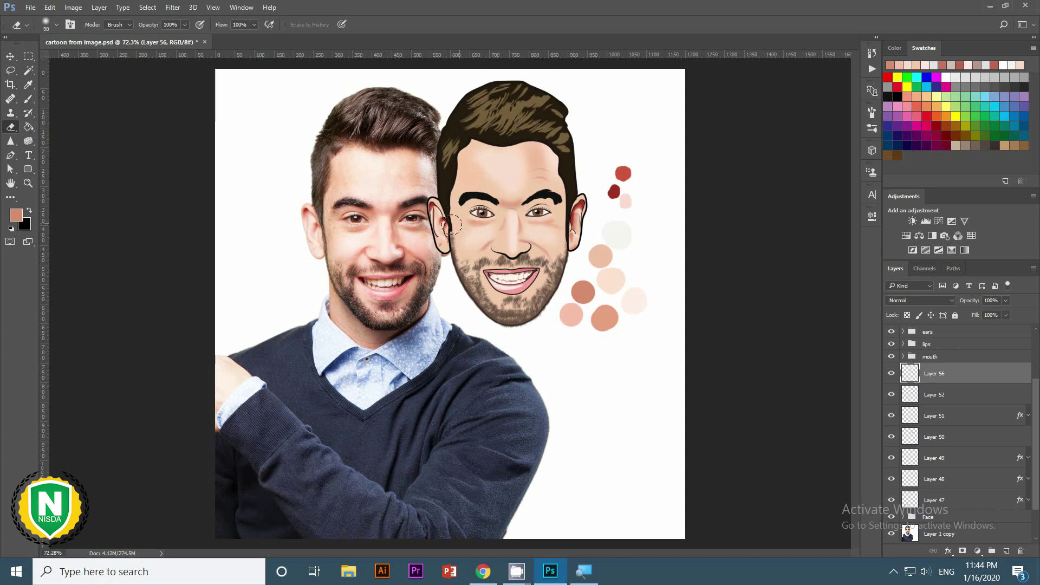
scroll(502, 329, up, 1)
scroll(770, 381, down, 1)
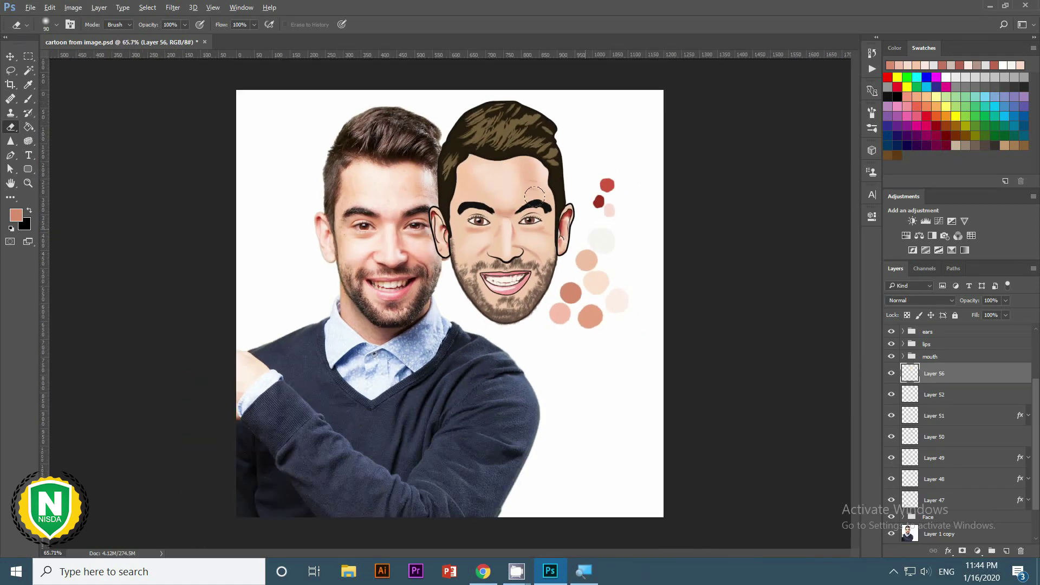
scroll(488, 163, up, 2)
scroll(645, 283, down, 2)
scroll(504, 152, up, 2)
scroll(504, 152, down, 1)
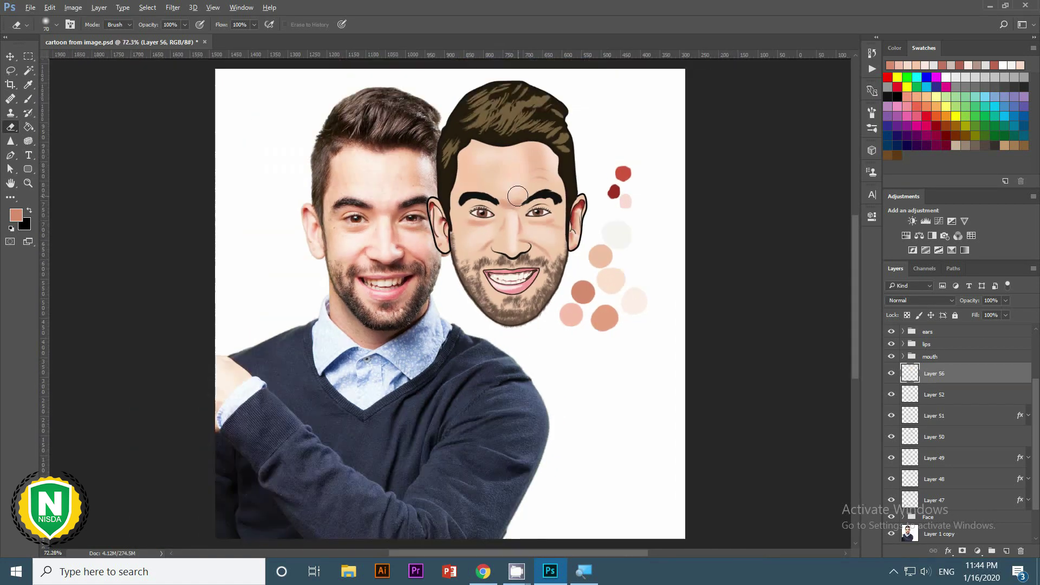
scroll(504, 151, down, 1)
scroll(504, 152, down, 1)
scroll(536, 170, up, 3)
key(bracketleft)
key(bracketleft)
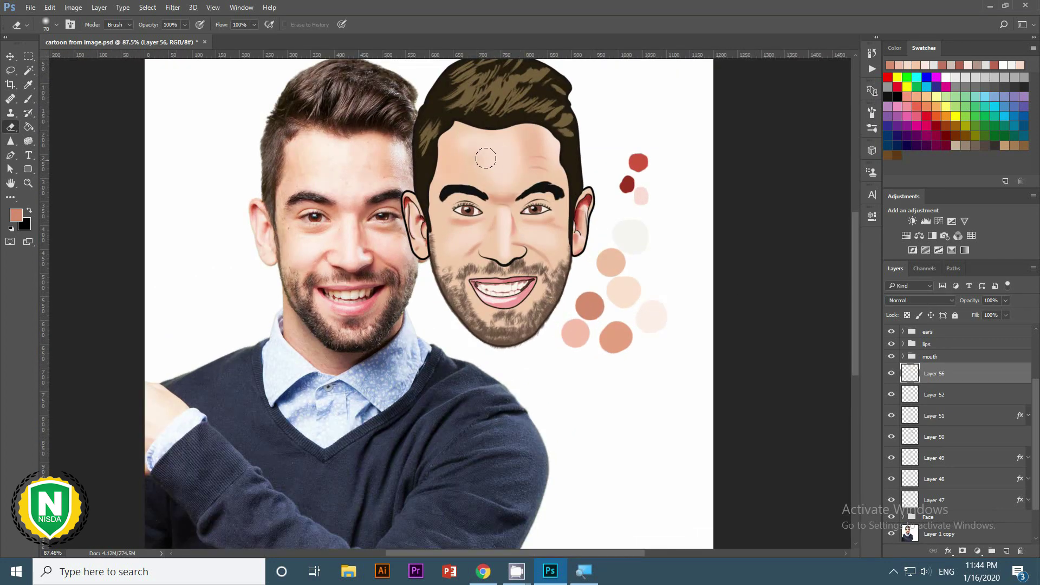
scroll(486, 158, down, 2)
scroll(486, 158, down, 1)
scroll(734, 258, up, 1)
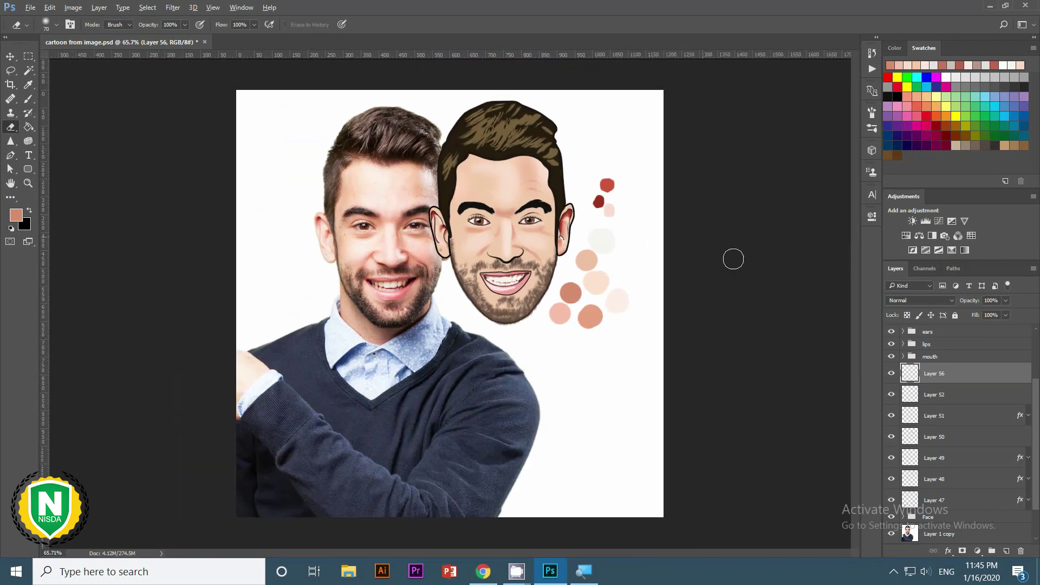
Group the face shading layers into a group named 'face shades'.
key(ctrl+g)
double_click(936, 447)
text(face shades)
key(Return)
Hide Layer 1 copy, show Layer 1, and delete the shades layer and Layer 57.
click(891, 477)
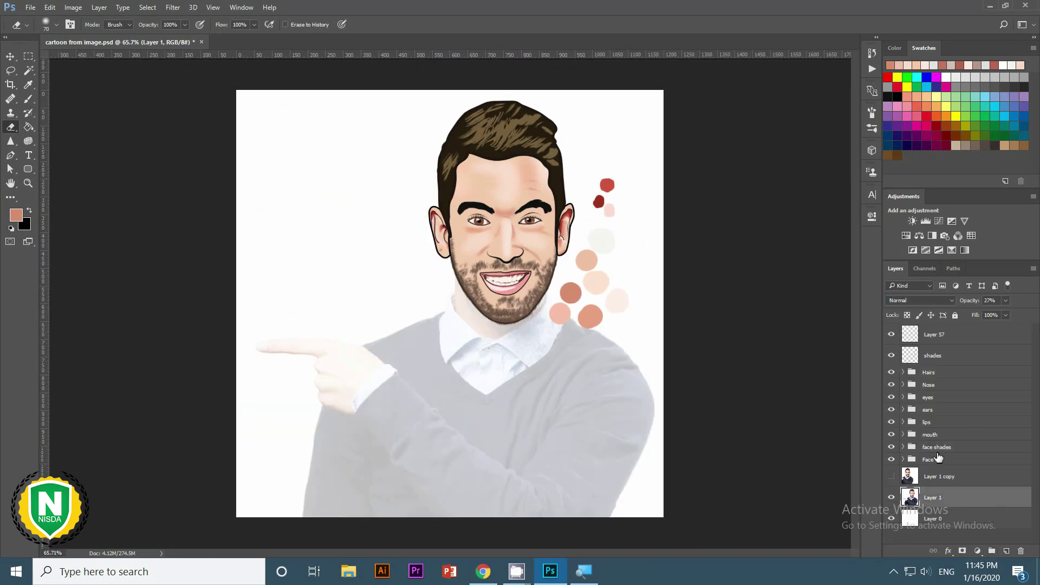
click(891, 498)
scroll(542, 217, up, 2)
click(957, 356)
key(Delete)
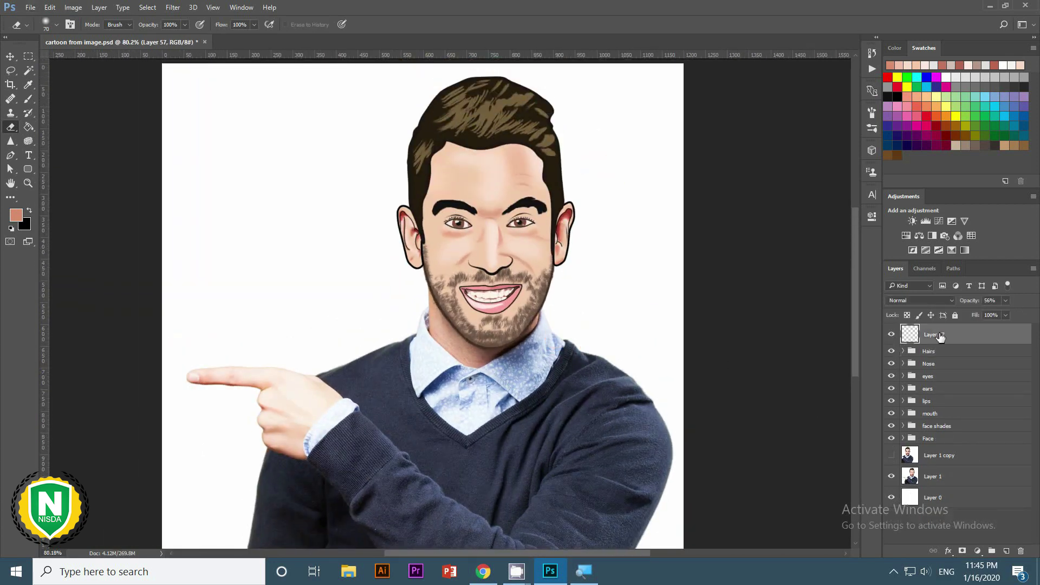
key(Delete)
click(970, 435)
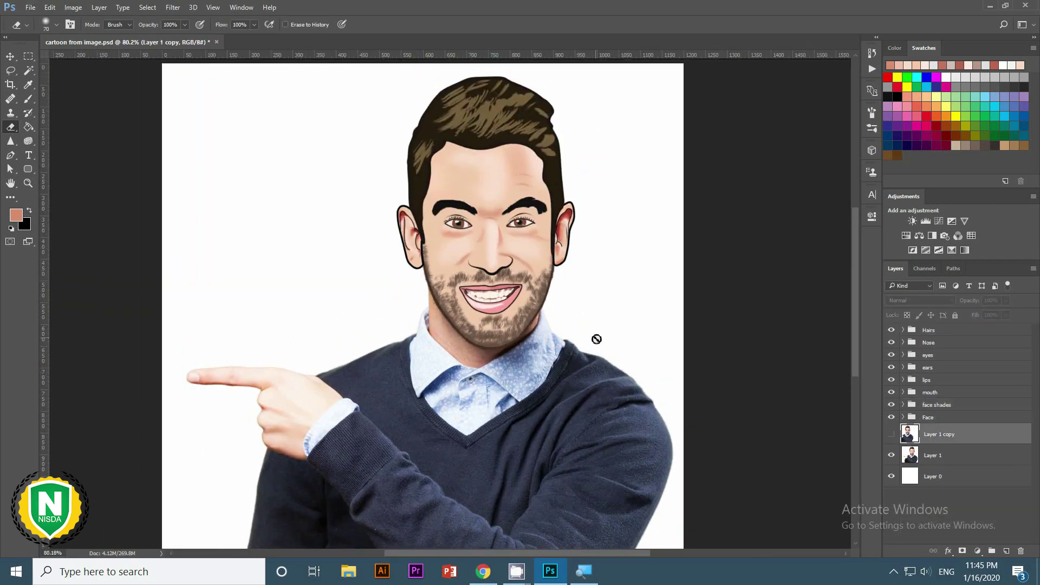
click(942, 419)
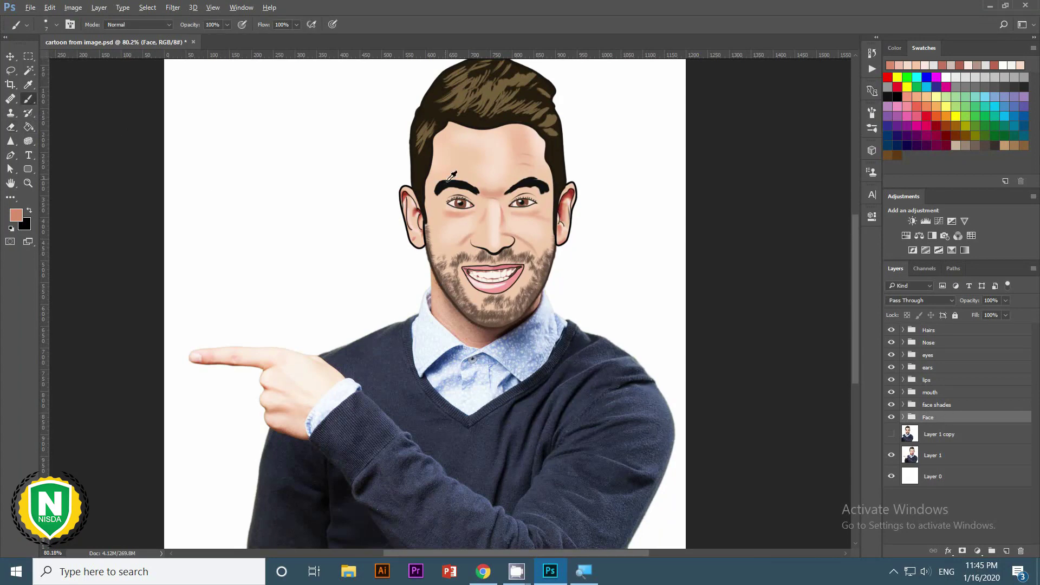
Reset the foreground to black and add a new layer above Layer 55 in the eyes group.
key(d)
alt+scroll(499, 168, up, 2)
key(v)
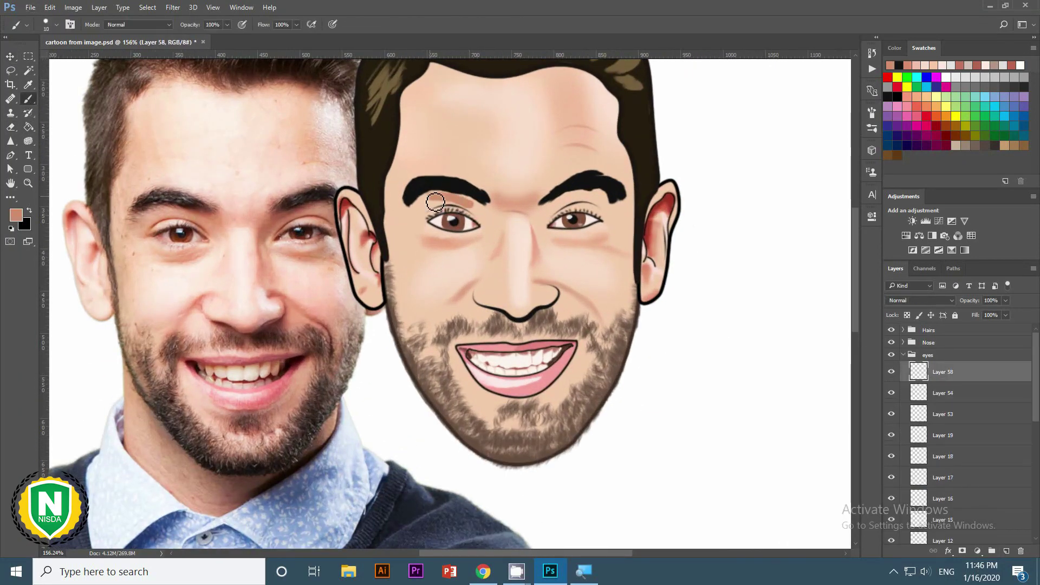
ctrl+click(455, 205)
key(ctrl+shift+alt+n)
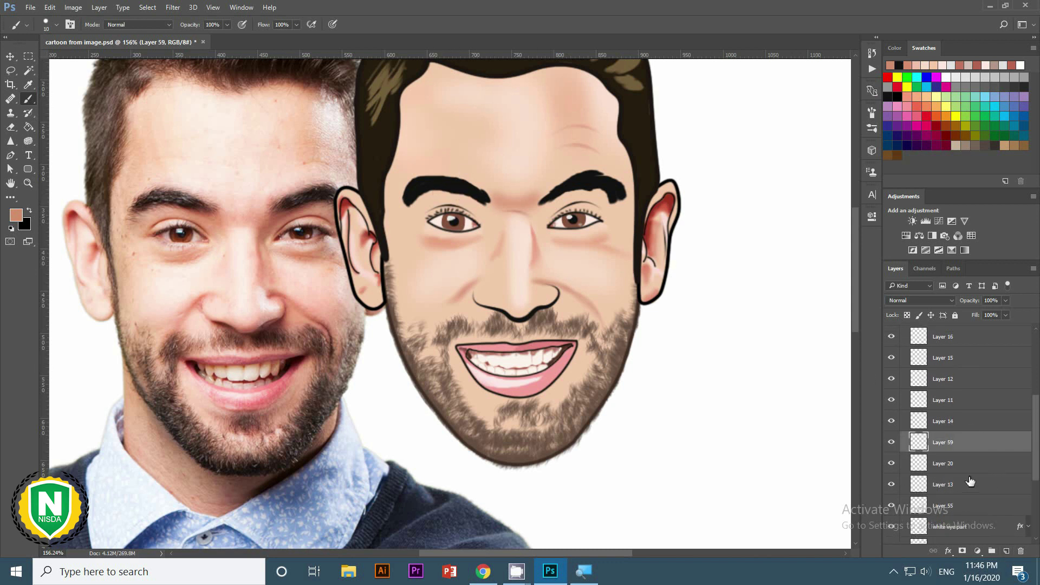
drag(971, 482, 1006, 547)
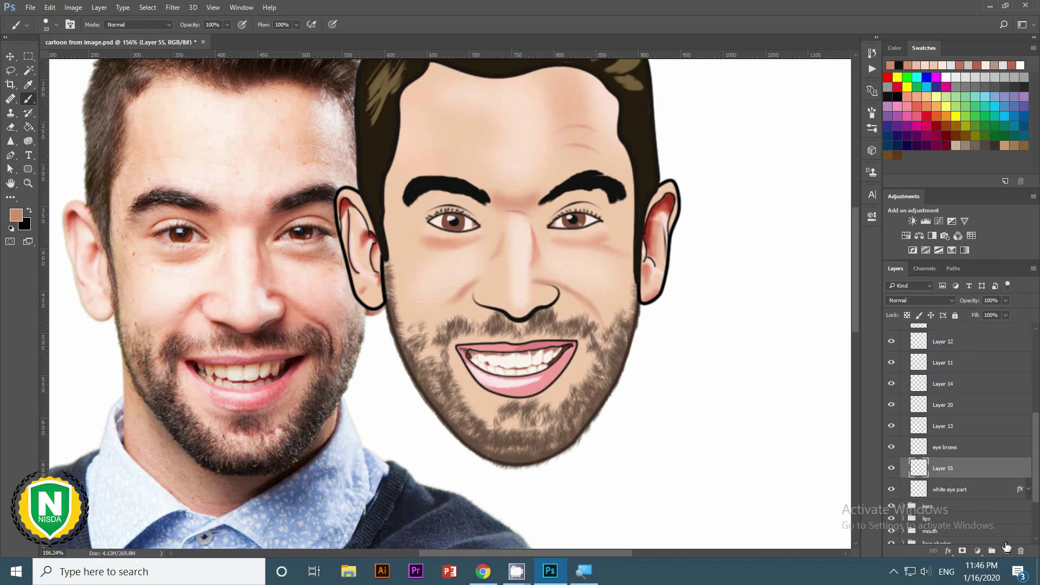
click(1006, 550)
key(bracketright)
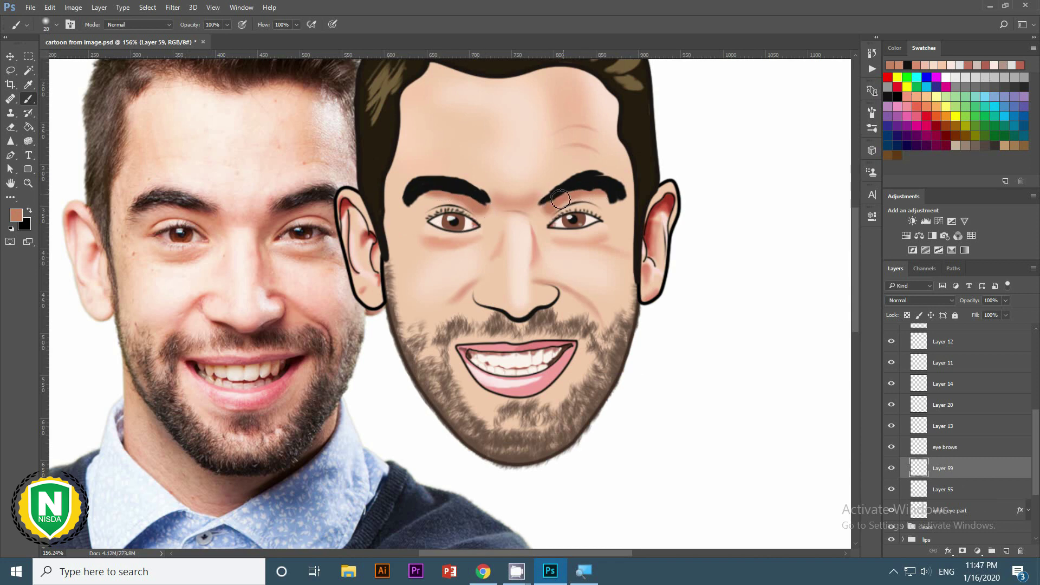
Refine the area around the cartoon's eyes, alternating Brush and Eraser.
key(ctrl+0)
scroll(411, 240, up, 5)
key(e)
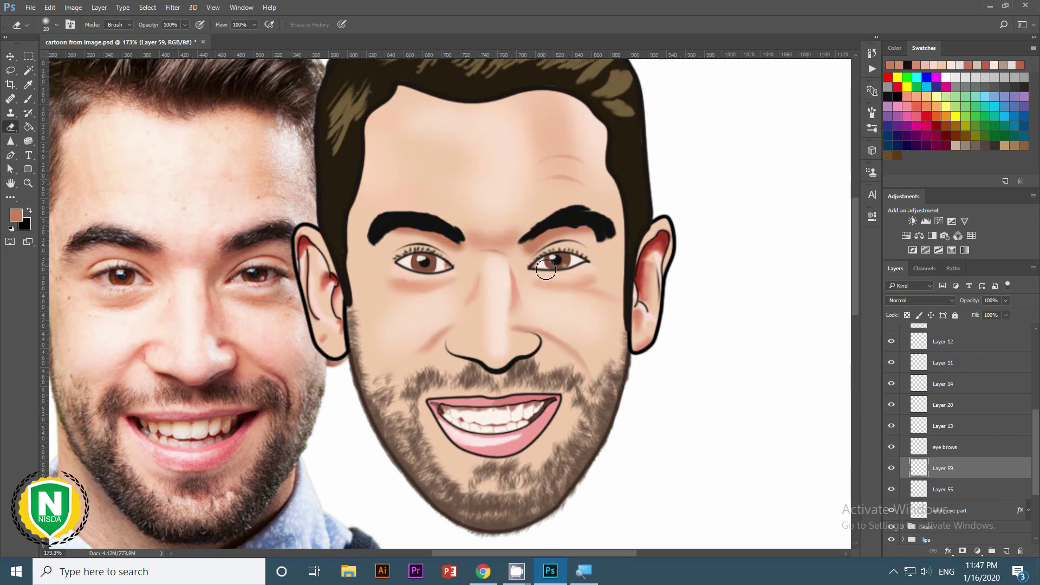
drag(525, 250, 534, 254)
key(b)
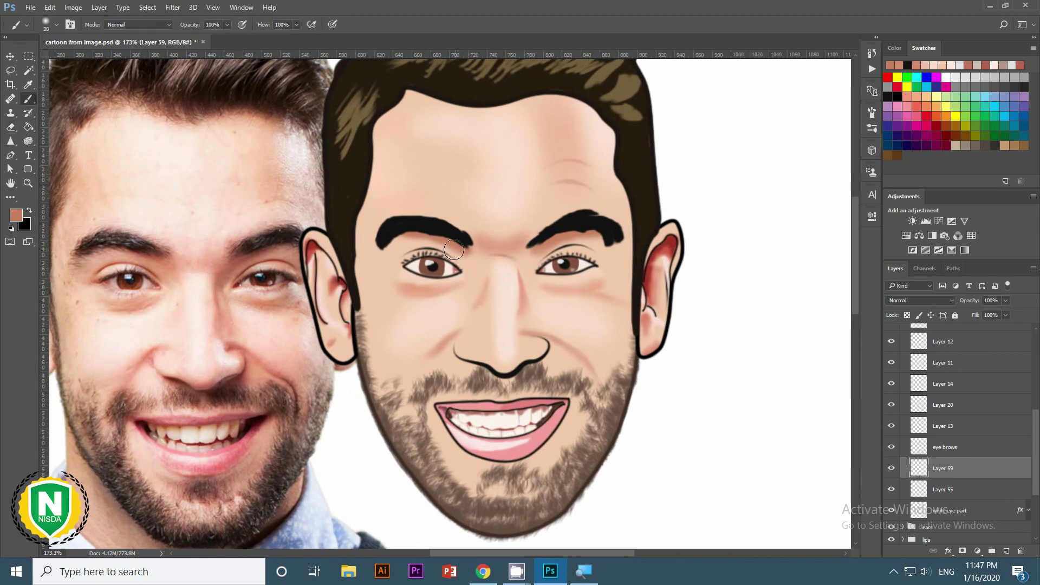
key(e)
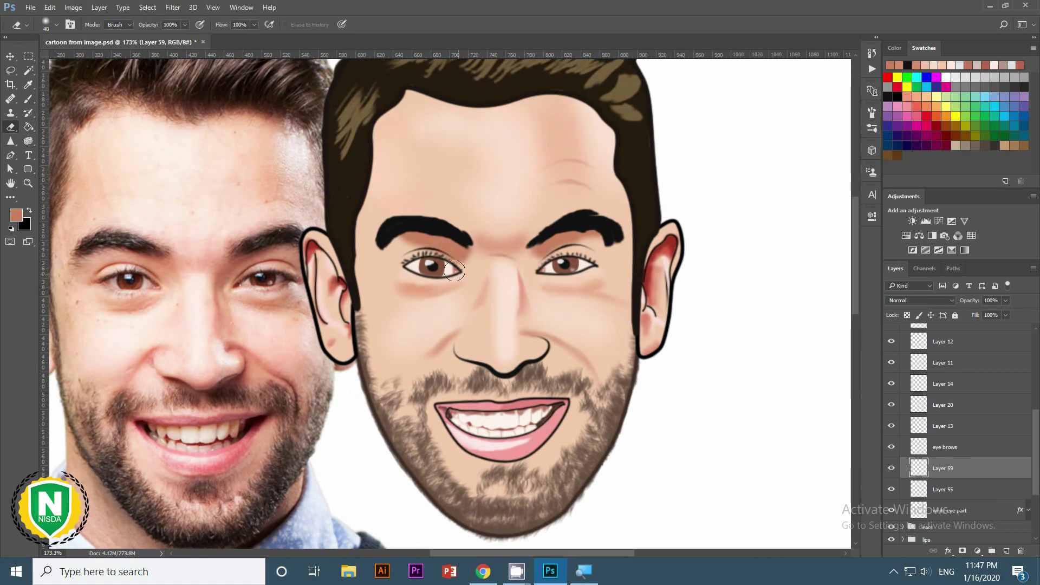
key(b)
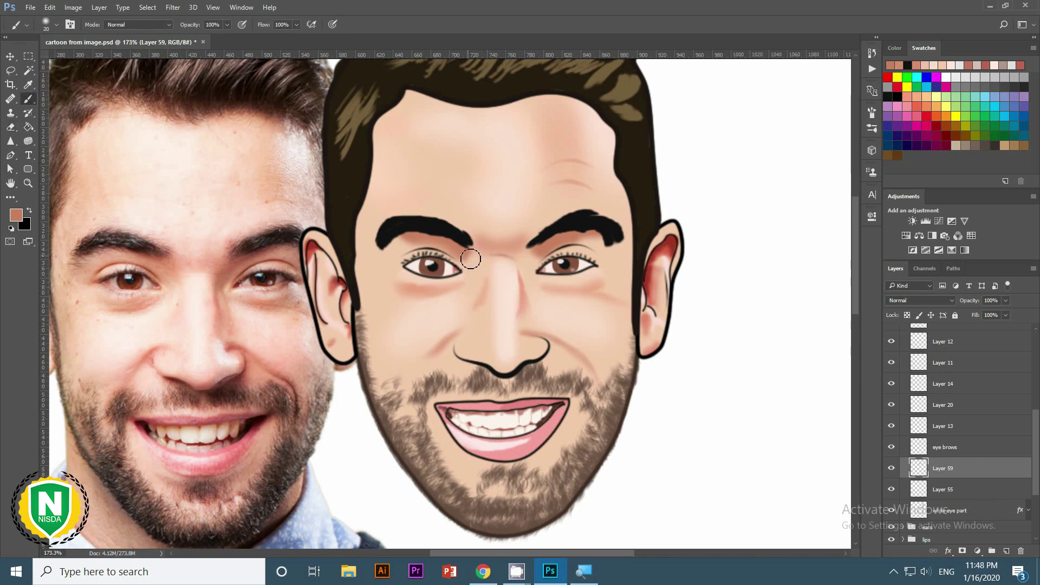
click(14, 126)
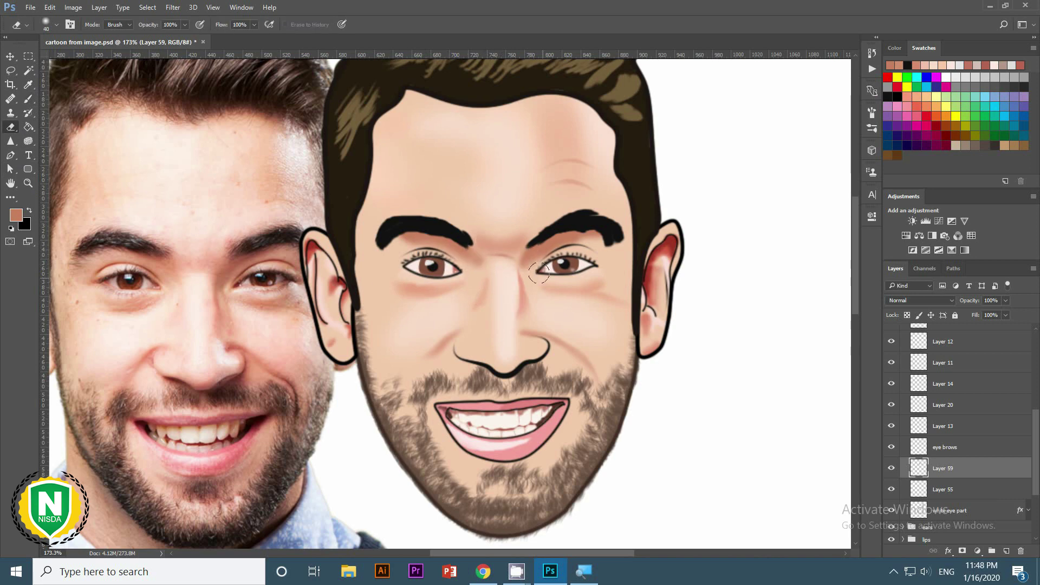
scroll(526, 248, down, 5)
scroll(526, 247, down, 1)
scroll(487, 217, up, 3)
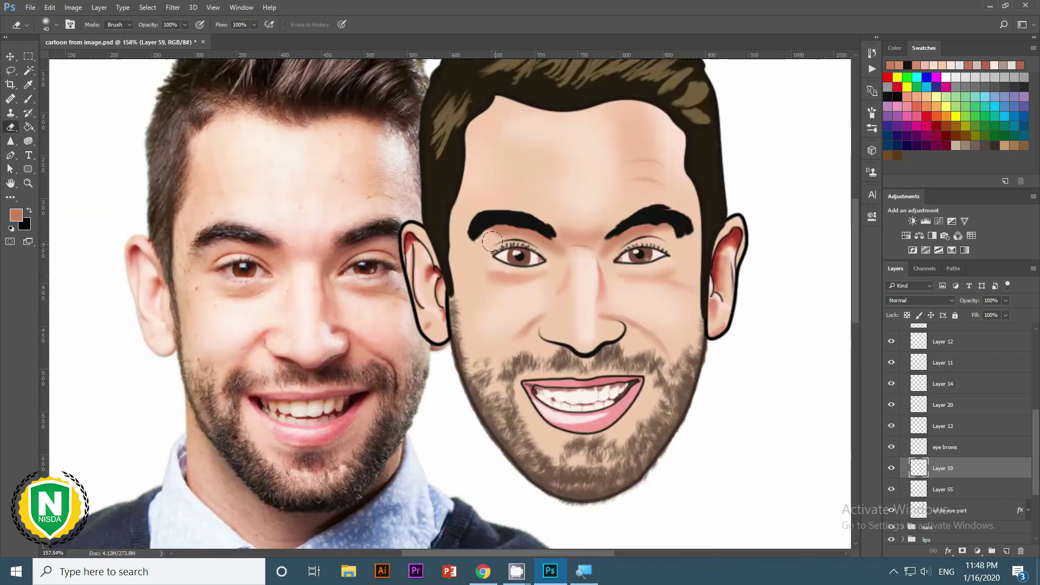
scroll(473, 208, up, 2)
scroll(473, 208, up, 2)
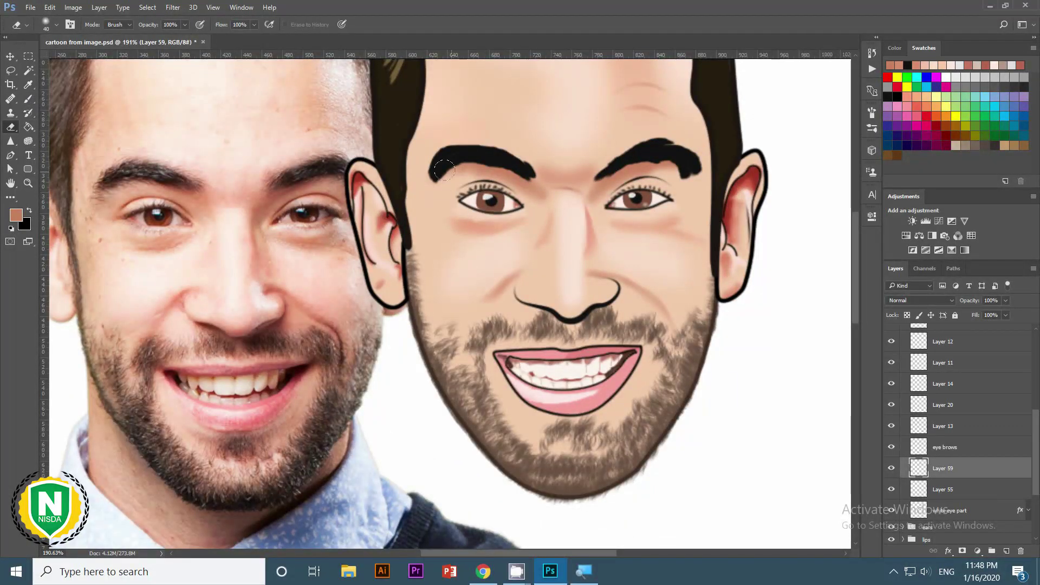
scroll(515, 252, down, 1)
scroll(476, 238, down, 5)
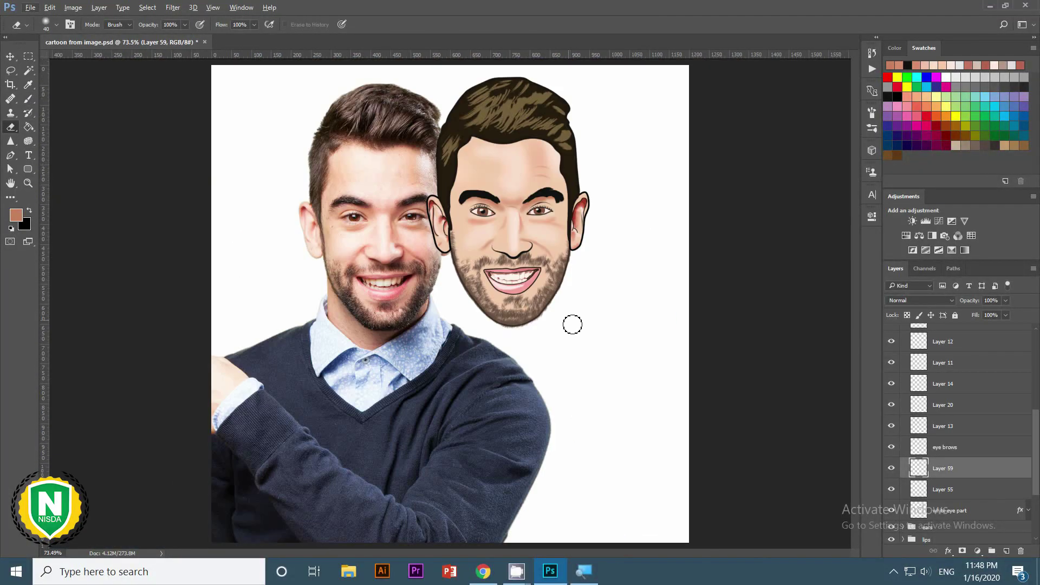
scroll(536, 191, up, 5)
key(alt+bracketright)
Resize the eraser and trim part of an eyebrow tip.
right_click(359, 234)
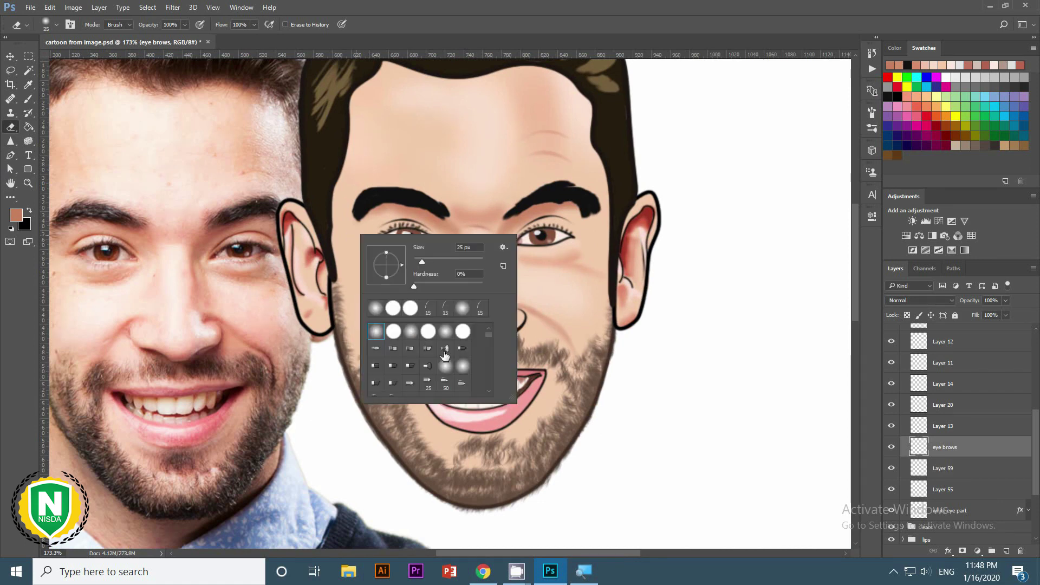
key(Return)
right_click(417, 217)
key(Return)
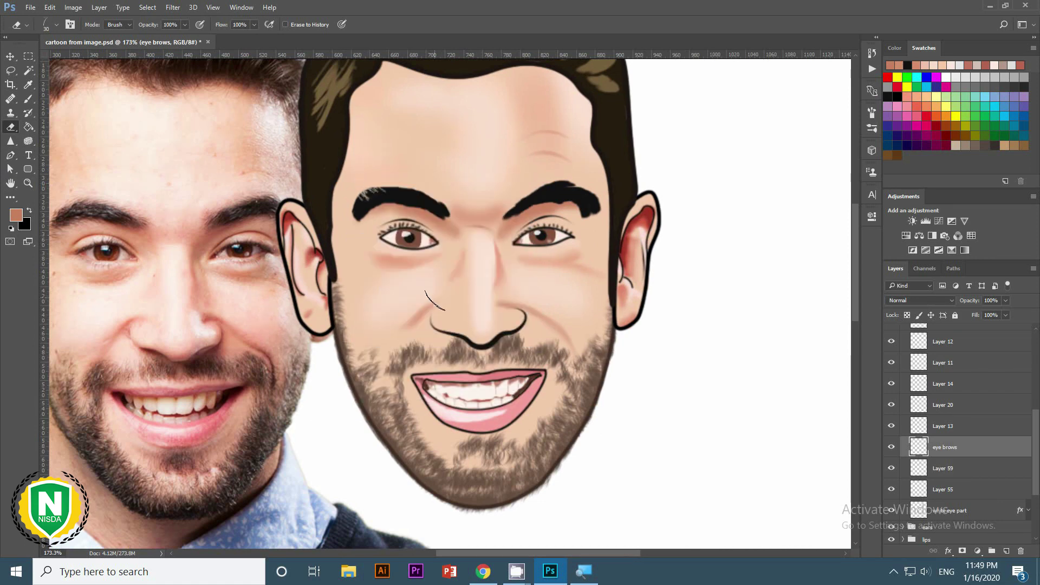
scroll(358, 164, up, 4)
scroll(554, 394, down, 4)
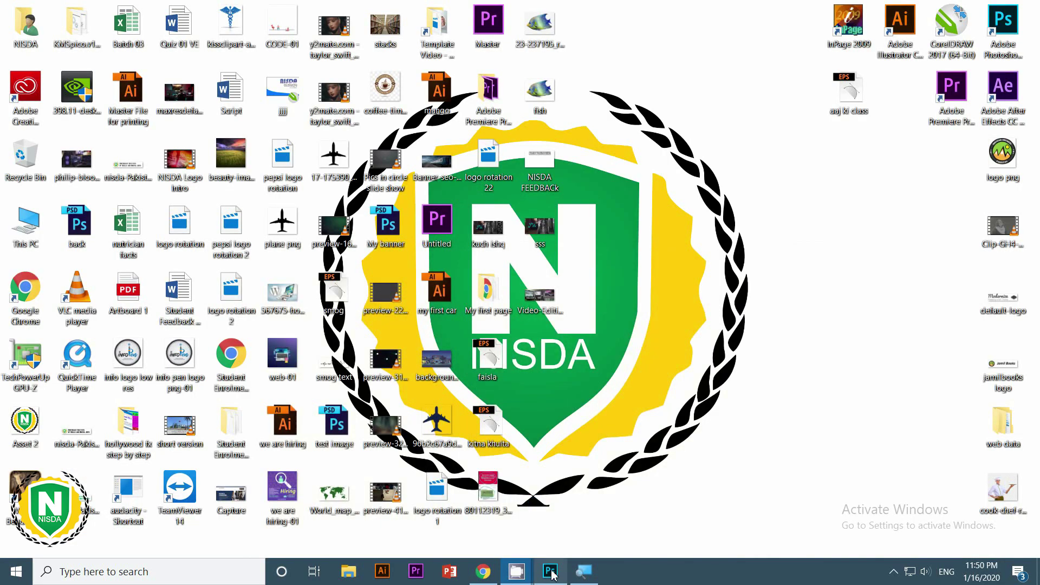
scroll(535, 332, down, 3)
scroll(536, 332, up, 5)
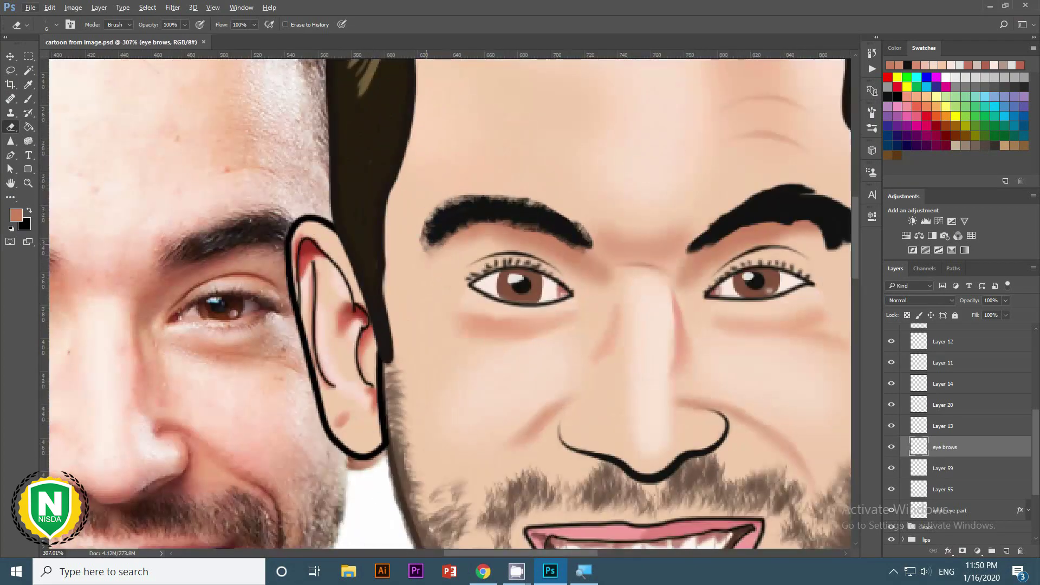
drag(442, 257, 428, 228)
Resize the eraser and erase the inner tip of the right eyebrow.
scroll(455, 384, down, 2)
right_click(454, 268)
key(Return)
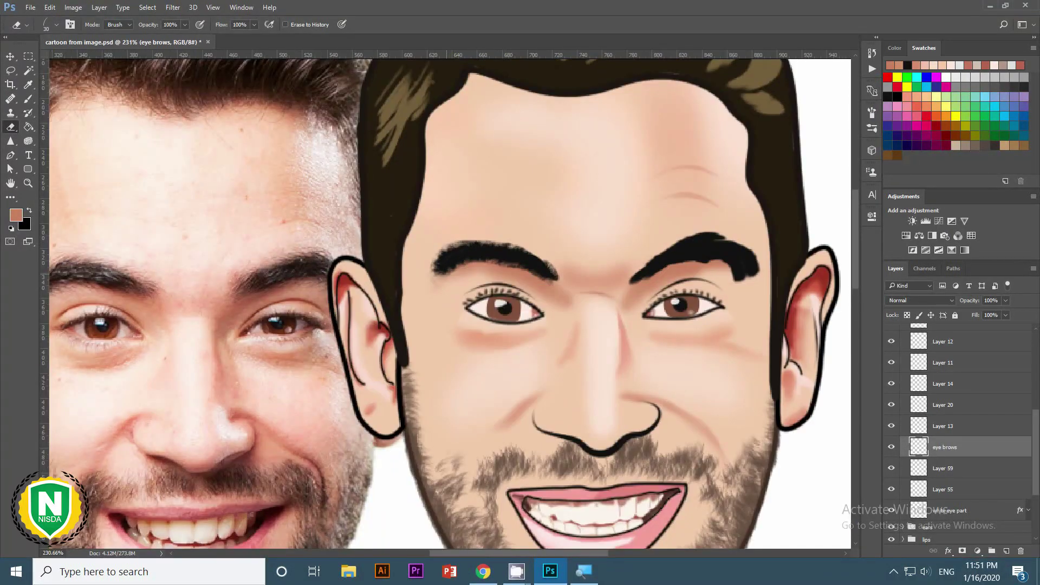
scroll(623, 281, down, 3)
scroll(623, 281, up, 3)
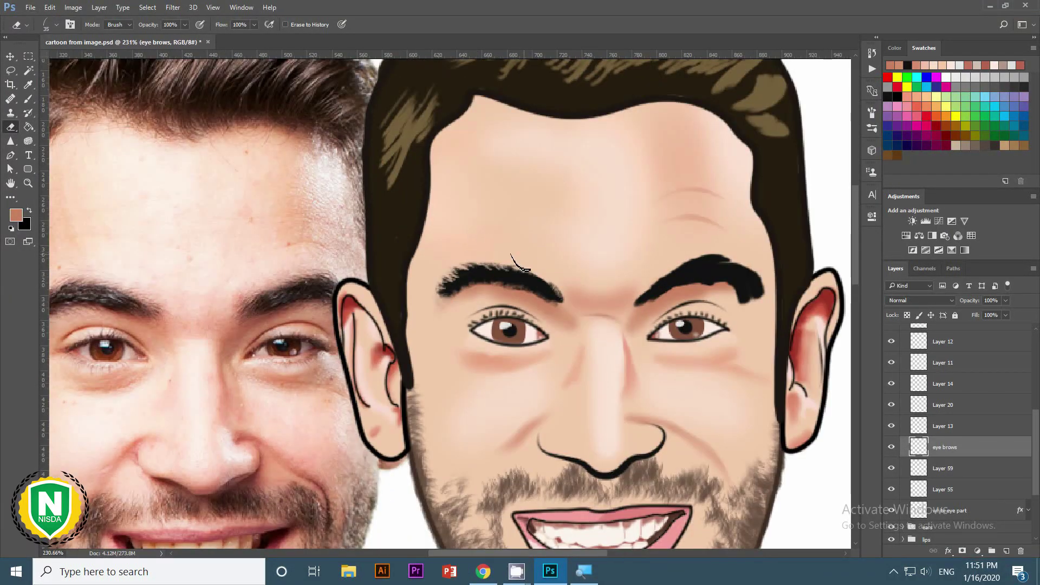
right_click(602, 252)
key(Return)
drag(642, 298, 641, 301)
With a smaller eraser, roughen the right eyebrow's top edge into hairs.
key(bracketleft)
key(bracketleft)
key(bracketleft)
scroll(660, 316, up, 2)
right_click(674, 307)
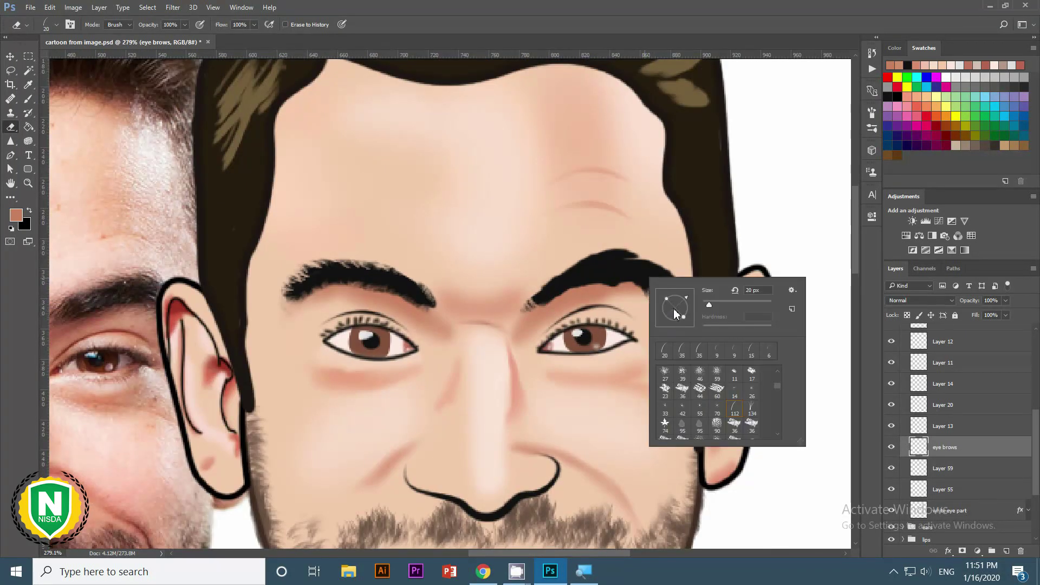
key(Return)
scroll(666, 309, up, 3)
key(bracketleft)
mouse_move(636, 262)
mouse_down()
mouse_move(488, 247)
mouse_move(434, 298)
mouse_up()
drag(569, 236, 434, 306)
drag(612, 254, 672, 312)
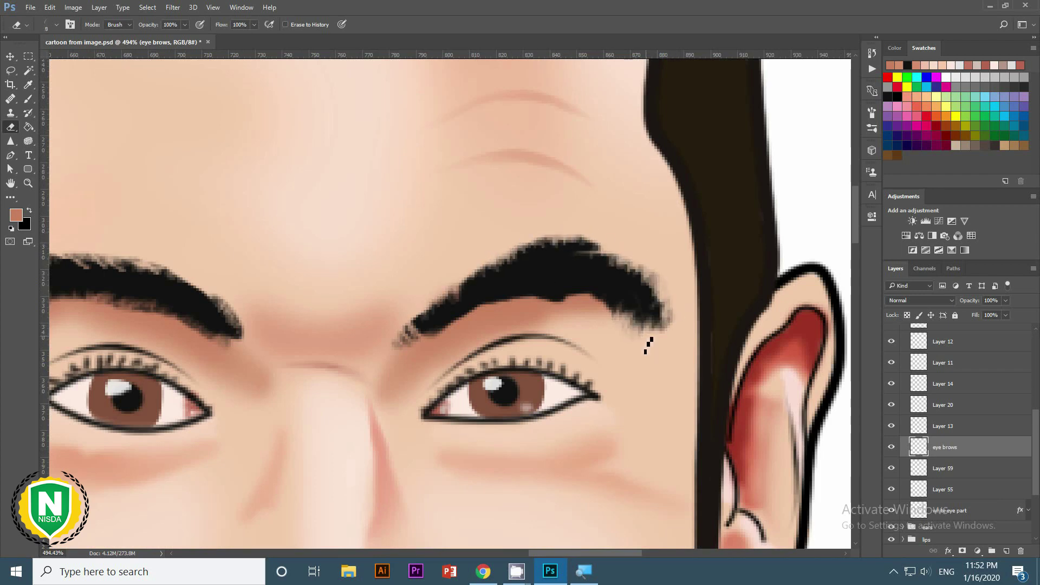
Enlarge the eraser and shift the view of the face down slightly.
scroll(650, 325, down, 5)
key(bracketright)
key(bracketright)
key(bracketright)
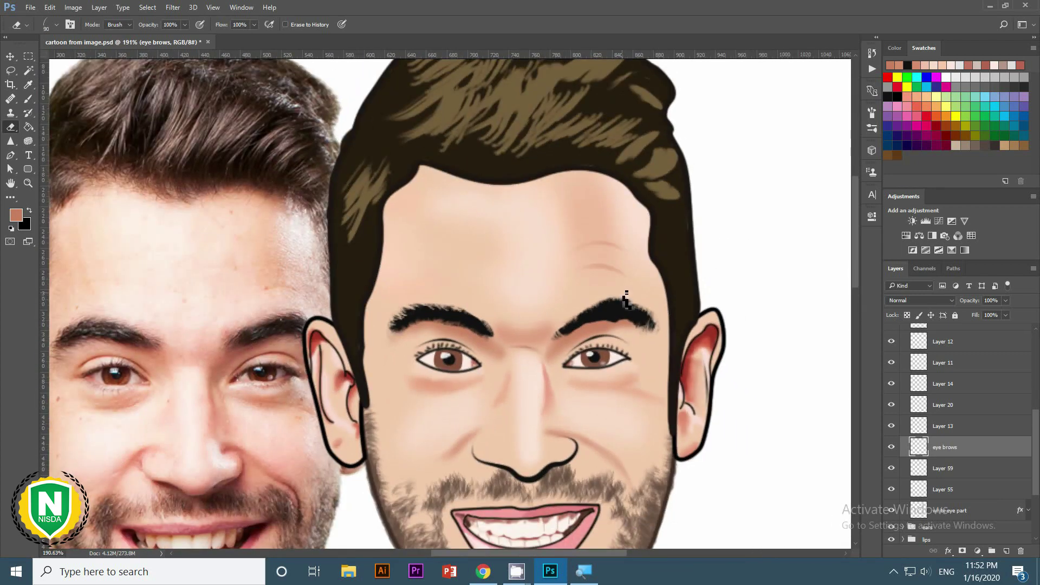
key(bracketright)
key(bracketright)
drag(601, 301, 620, 332)
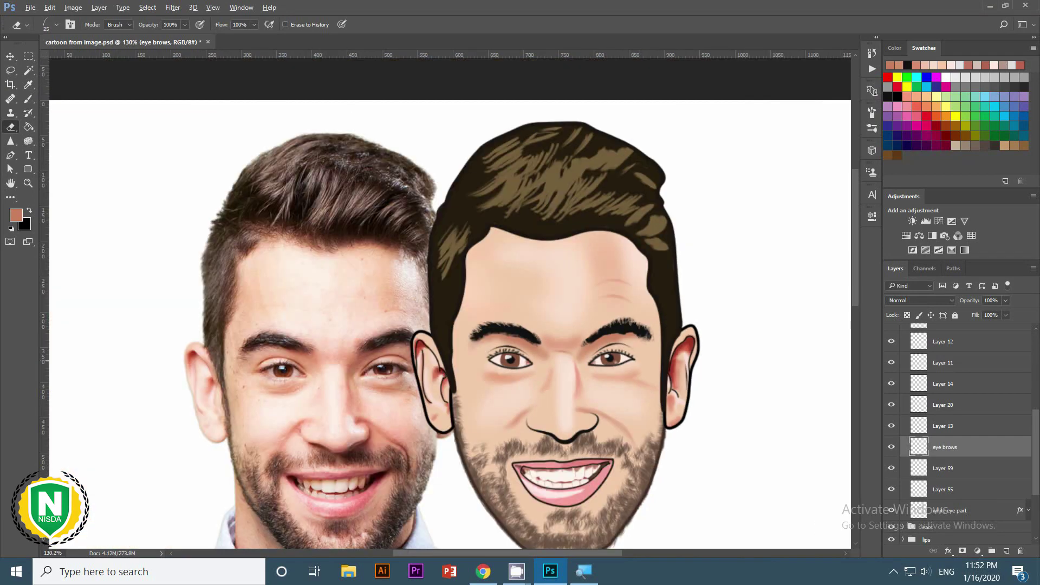
scroll(645, 341, down, 4)
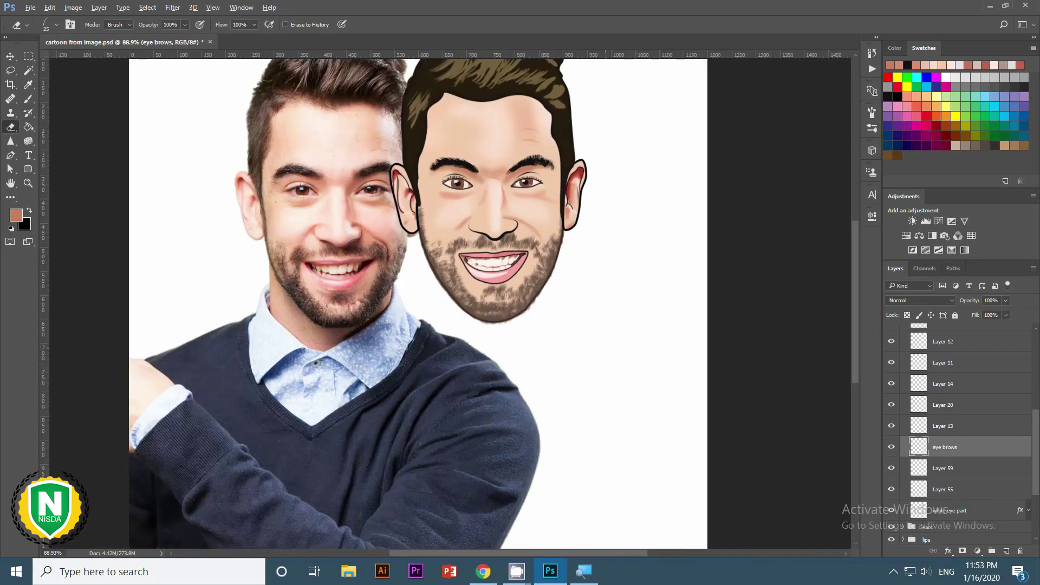
scroll(536, 157, up, 4)
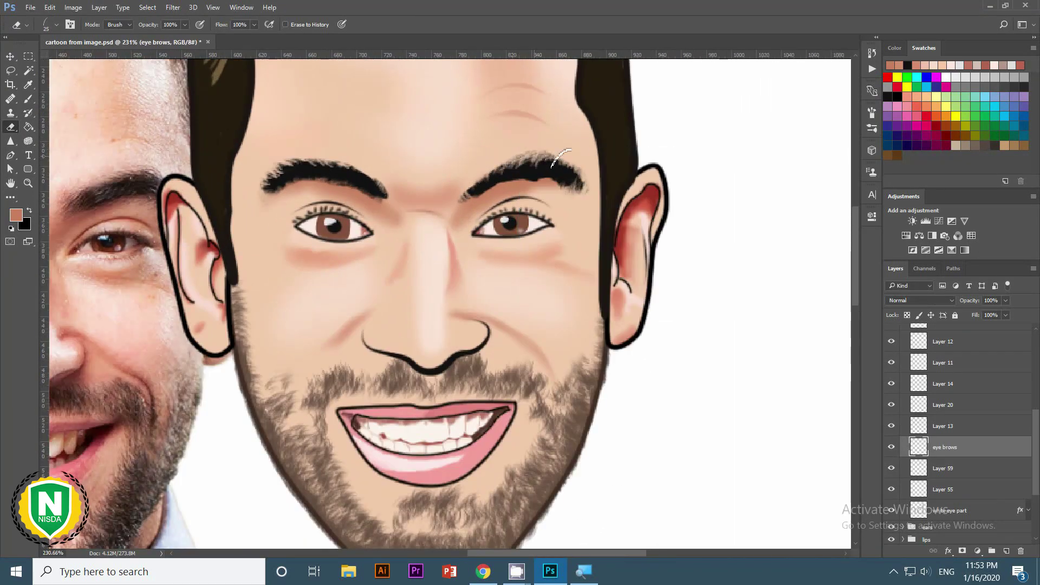
scroll(594, 172, down, 5)
scroll(591, 215, up, 5)
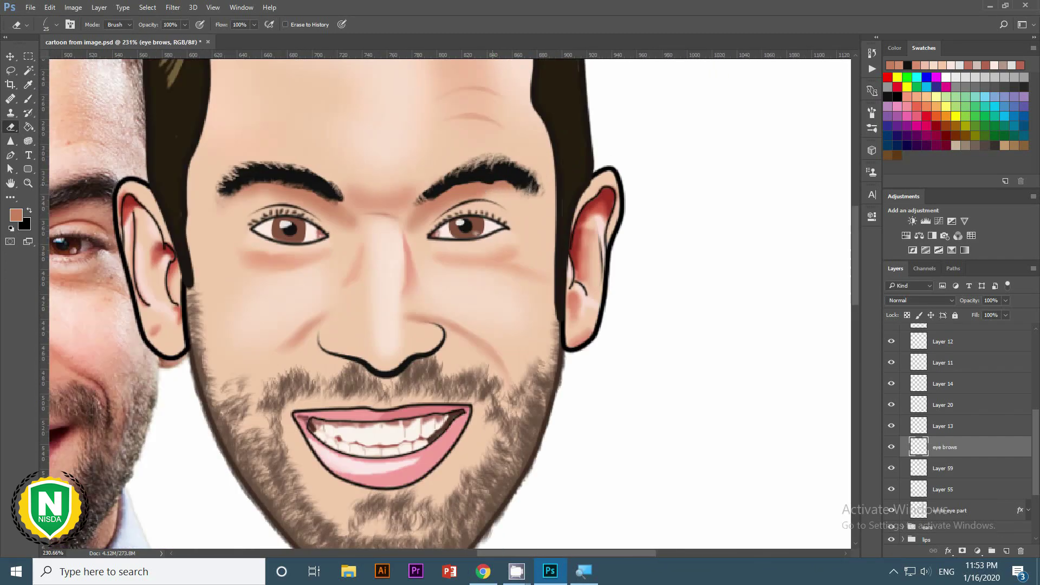
scroll(489, 191, down, 5)
Give the eye brows layer a dark brown Color Overlay and save the document.
double_click(970, 447)
click(753, 247)
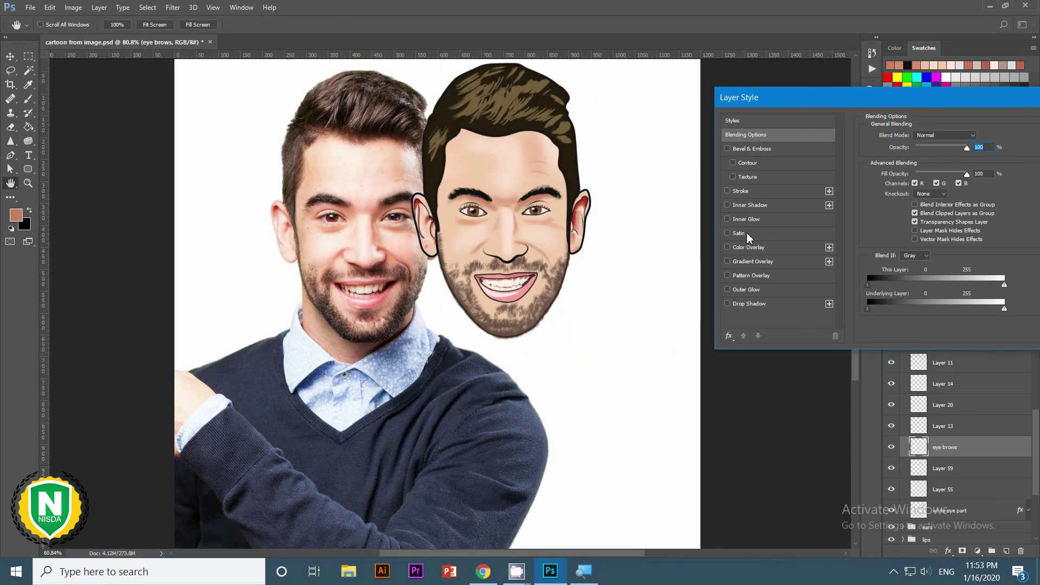
click(979, 136)
click(759, 196)
click(920, 83)
key(e)
scroll(566, 251, down, 2)
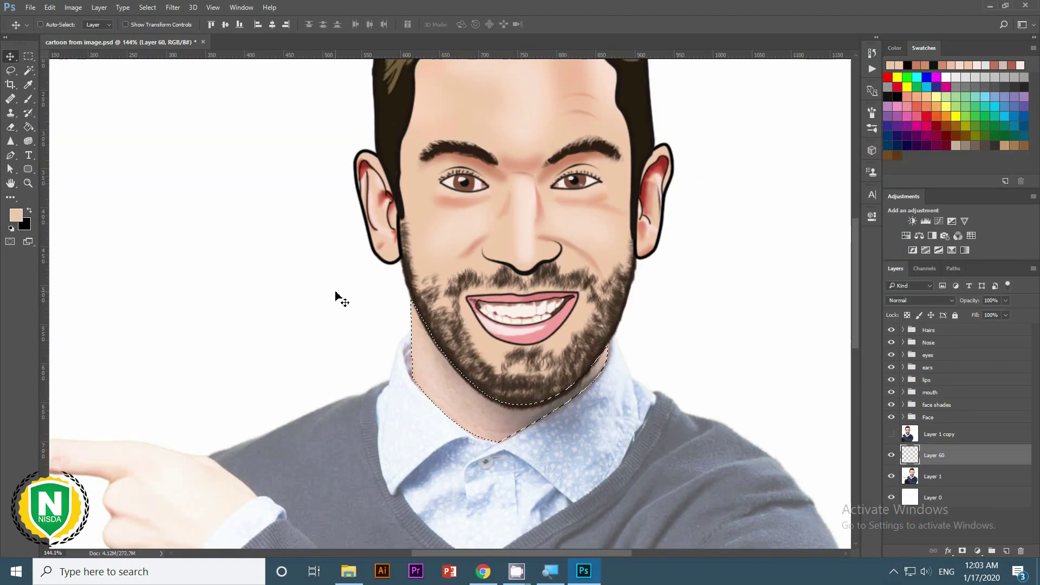
Trace the jaw and neck line with the Pen and stroke it black with the brush.
key(p)
right_click(478, 418)
click(515, 217)
click(757, 172)
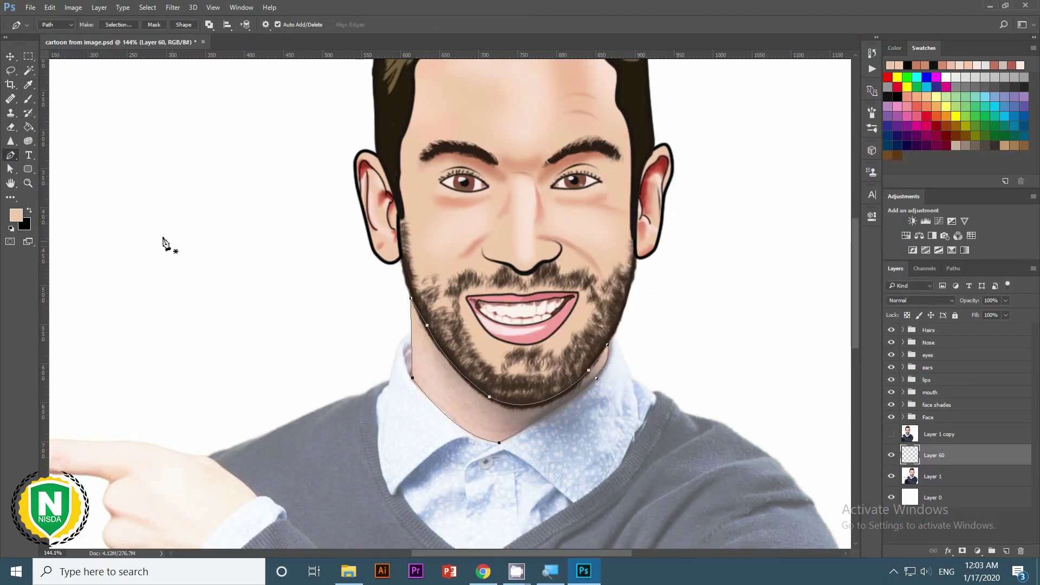
key(b)
right_click(464, 107)
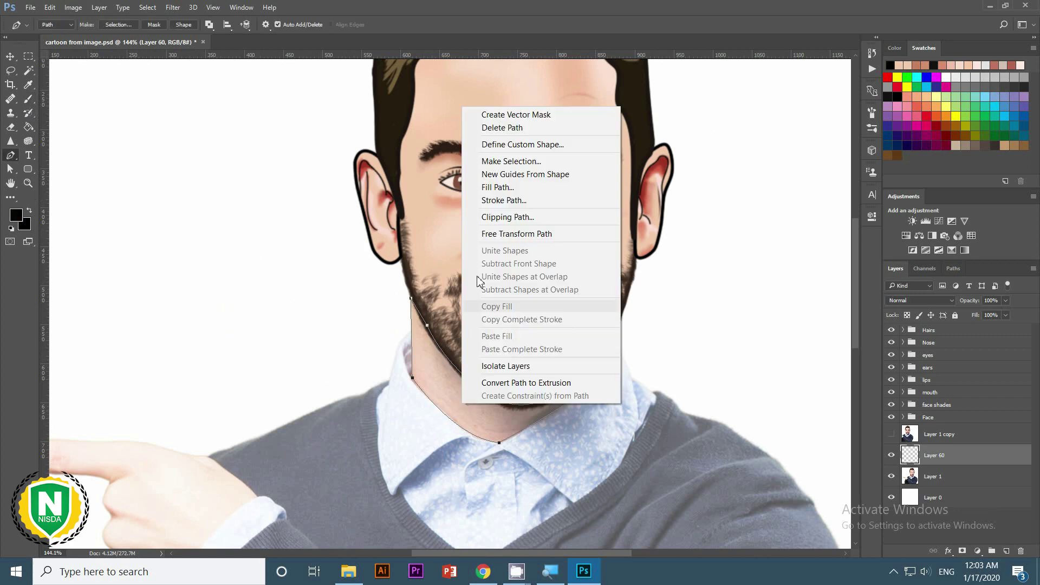
click(500, 200)
key(ctrl+0)
click(1003, 552)
key(ctrl+bracketleft)
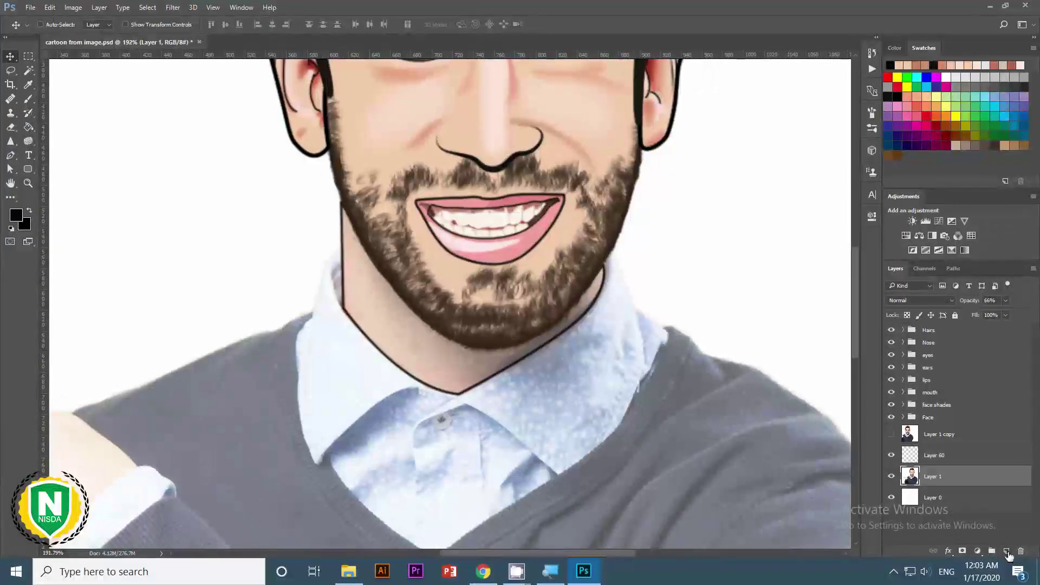
On a new layer, trace the left shirt collar and stroke it black.
key(p)
click(339, 249)
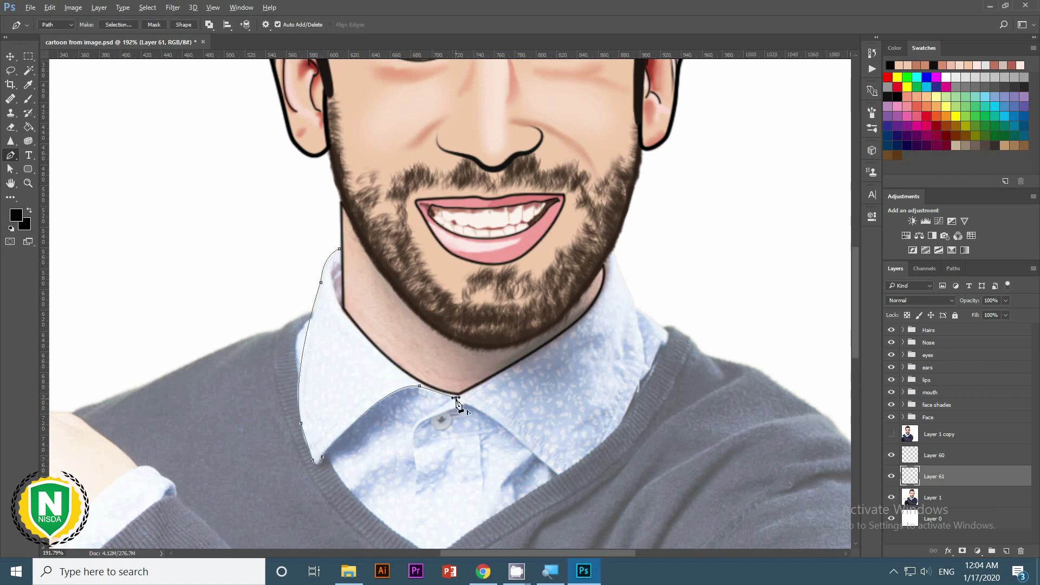
click(377, 349)
right_click(374, 254)
click(430, 170)
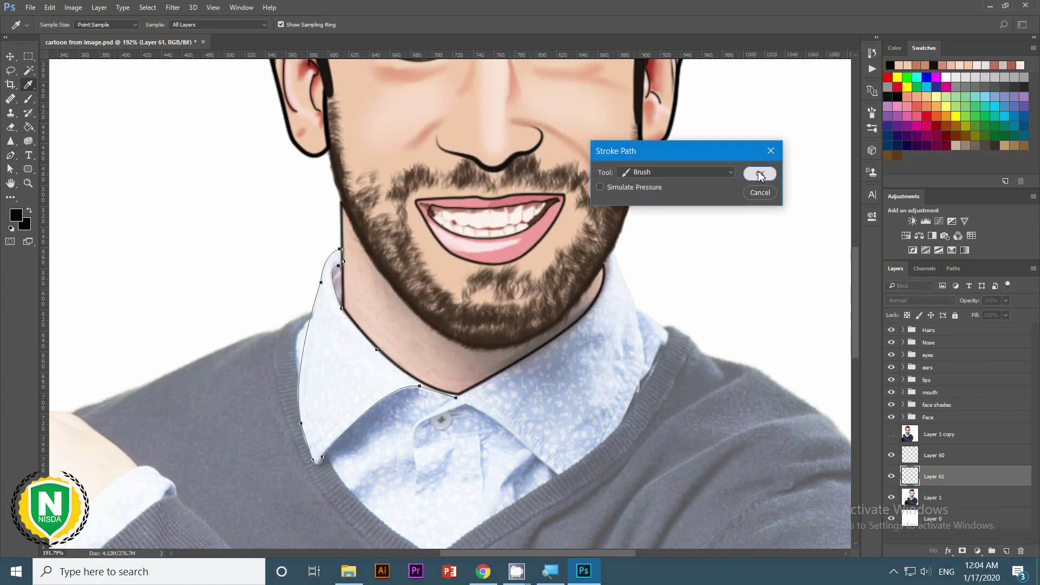
click(755, 172)
key(v)
scroll(483, 453, up, 1)
scroll(499, 361, down, 1)
Trace the right collar edge as a curved path and stroke it black.
key(p)
click(648, 196)
drag(679, 276, 680, 301)
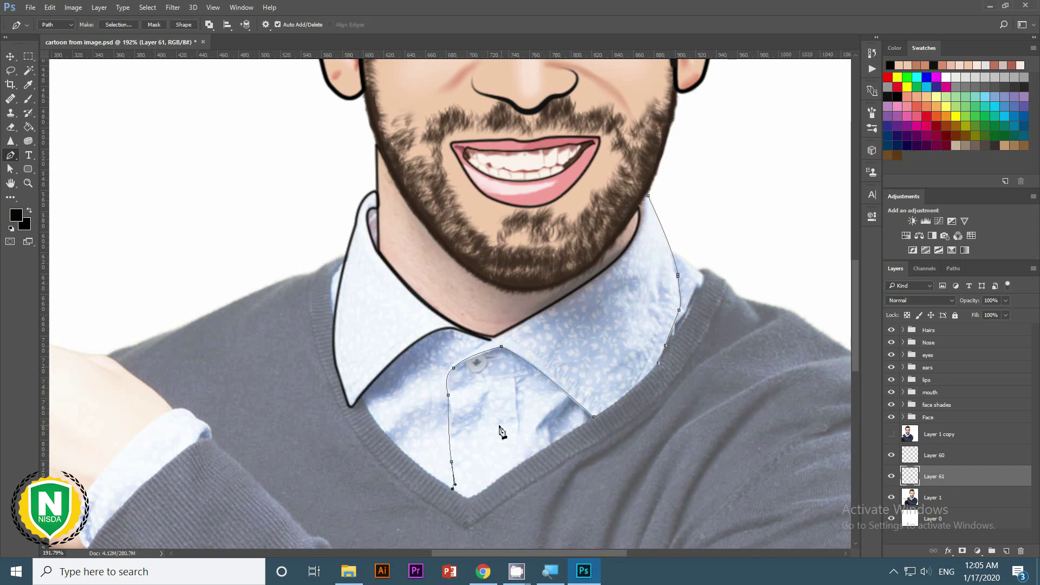
right_click(539, 405)
click(574, 244)
click(759, 172)
key(ctrl+shift+alt+n)
scroll(488, 325, down, 1)
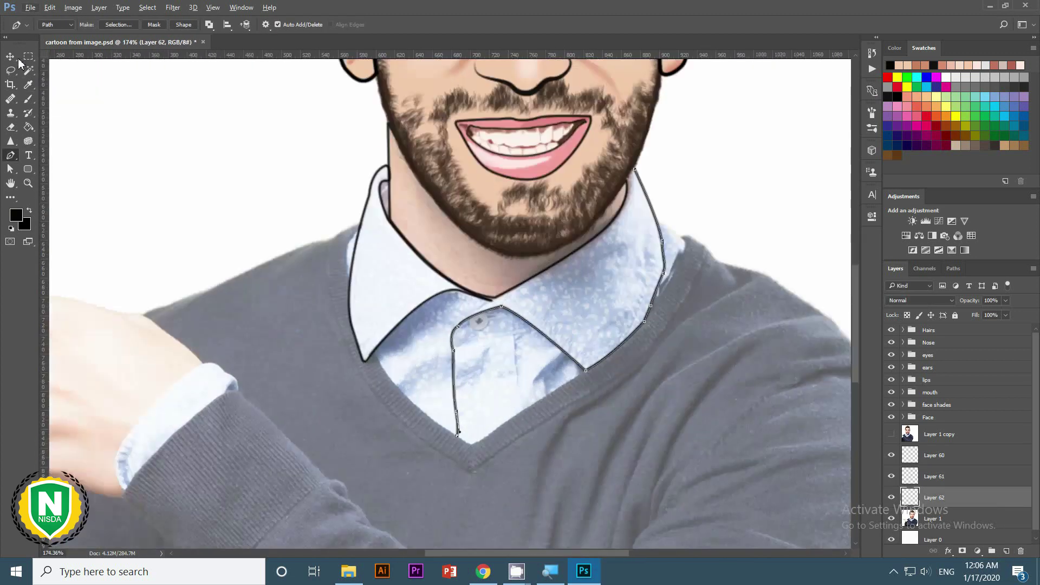
key(ctrl+0)
scroll(575, 341, up, 3)
scroll(372, 325, up, 1)
Outline the right collar tip and its lower edge with a black stroke.
key(ctrl+shift+alt+n)
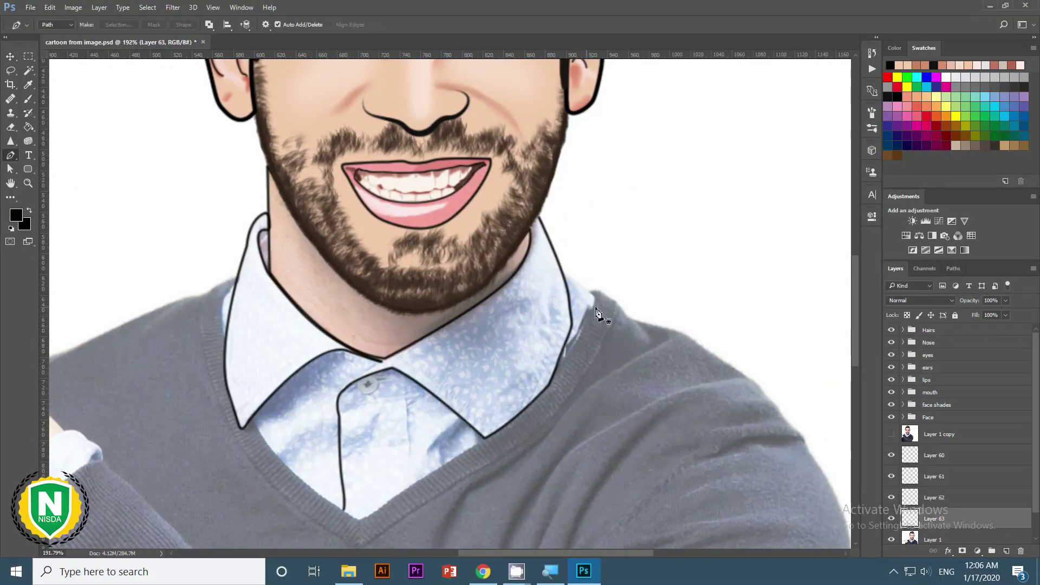
click(564, 273)
click(593, 295)
right_click(585, 344)
click(620, 183)
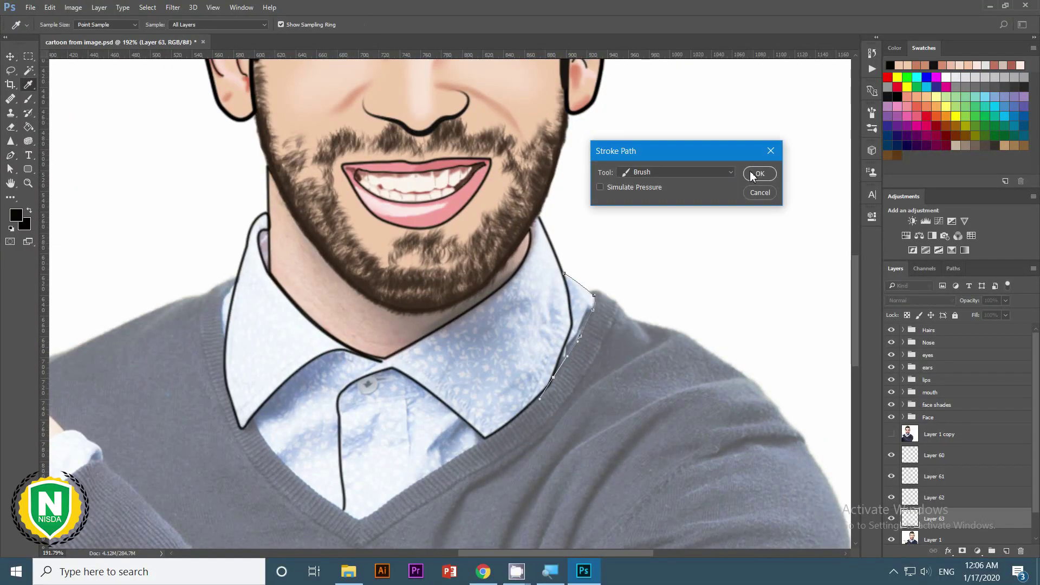
click(754, 172)
key(ctrl+shift+alt+n)
Trace the outer and inner sweater neckline curves and stroke them black.
drag(594, 291, 616, 305)
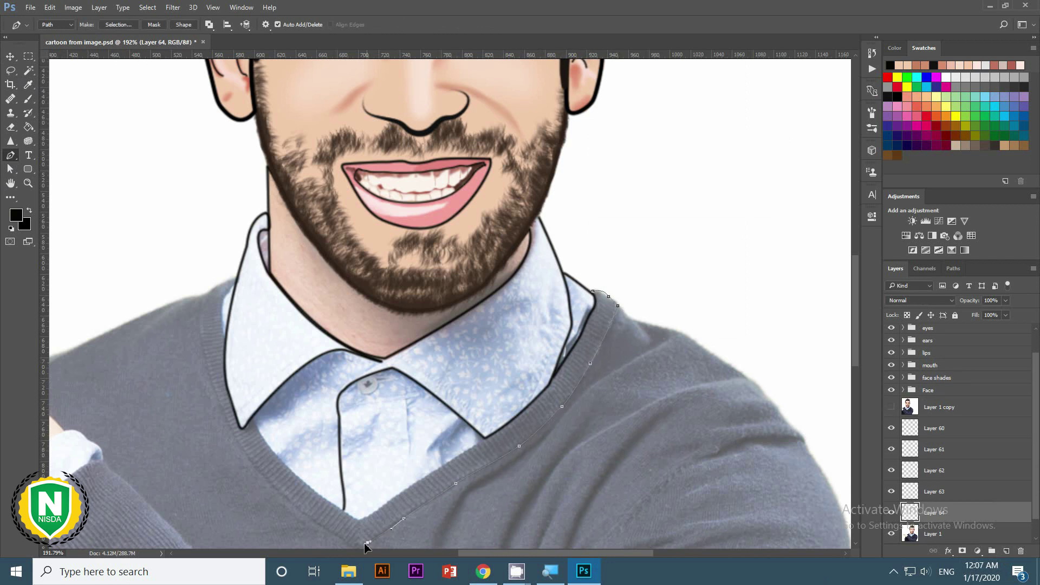
drag(366, 547, 388, 512)
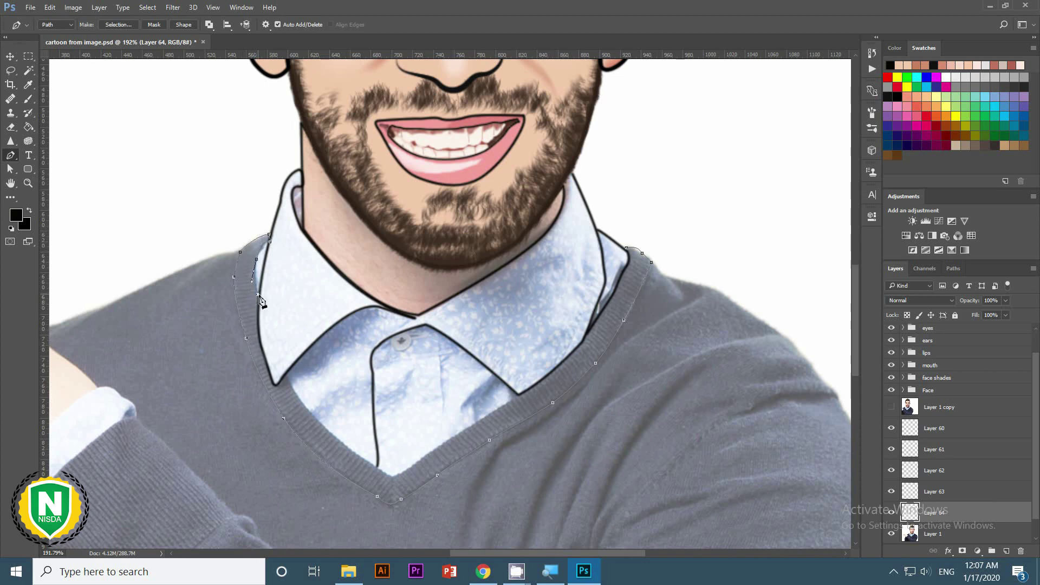
right_click(281, 382)
scroll(325, 380, down, 3)
scroll(325, 379, up, 3)
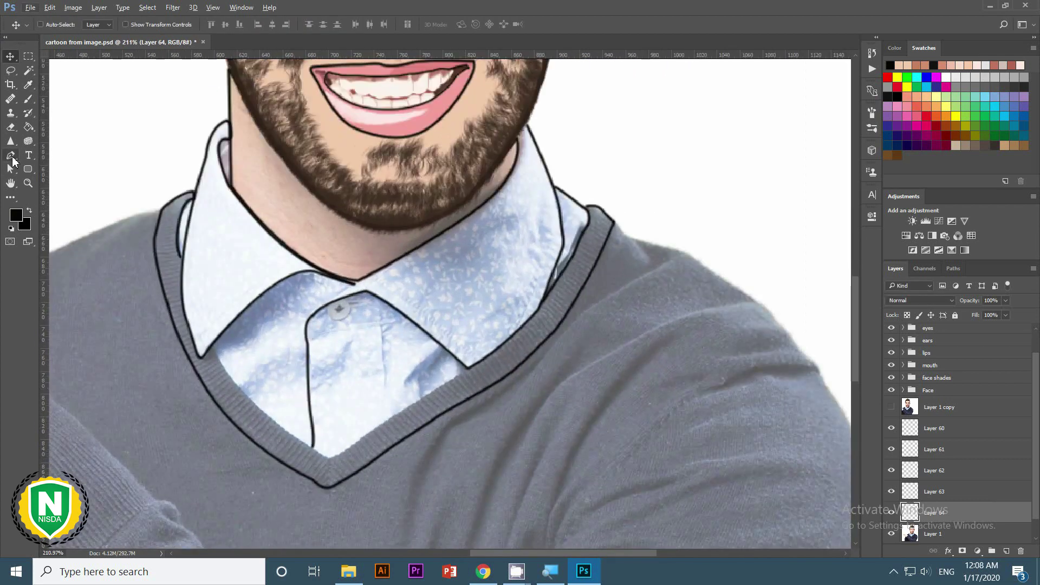
click(211, 346)
drag(286, 454, 353, 454)
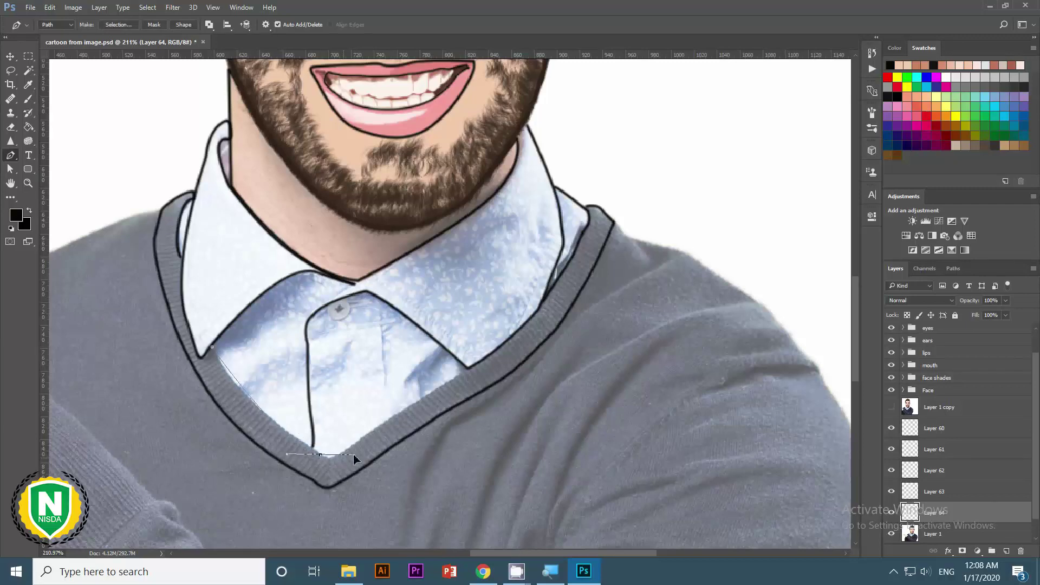
right_click(469, 381)
key(ctrl+shift+alt+n)
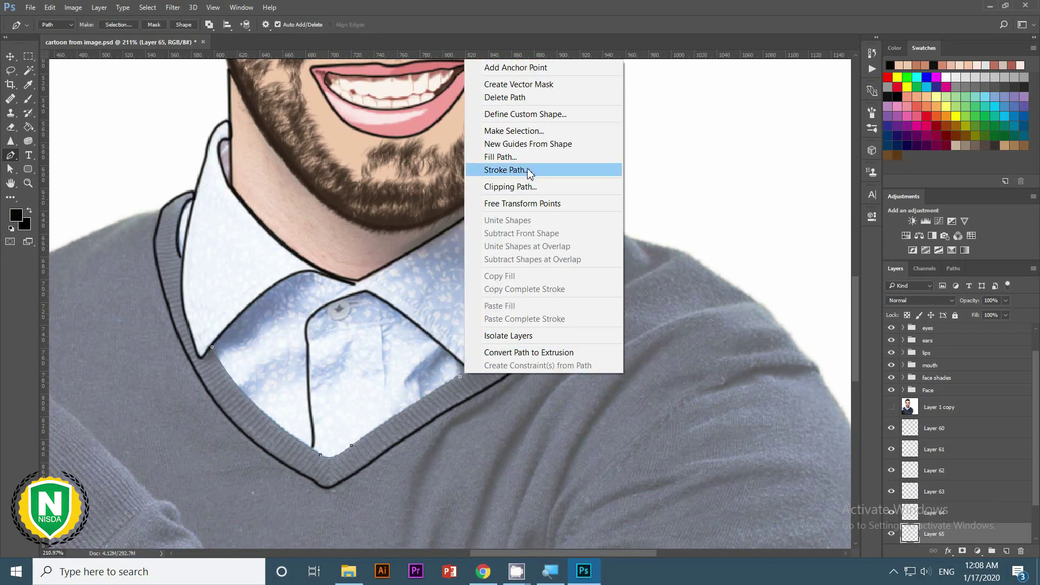
click(530, 169)
key(v)
scroll(327, 402, down, 3)
scroll(327, 402, up, 3)
Draw the shirt placket as a vertical path below the collar and stroke it black.
key(p)
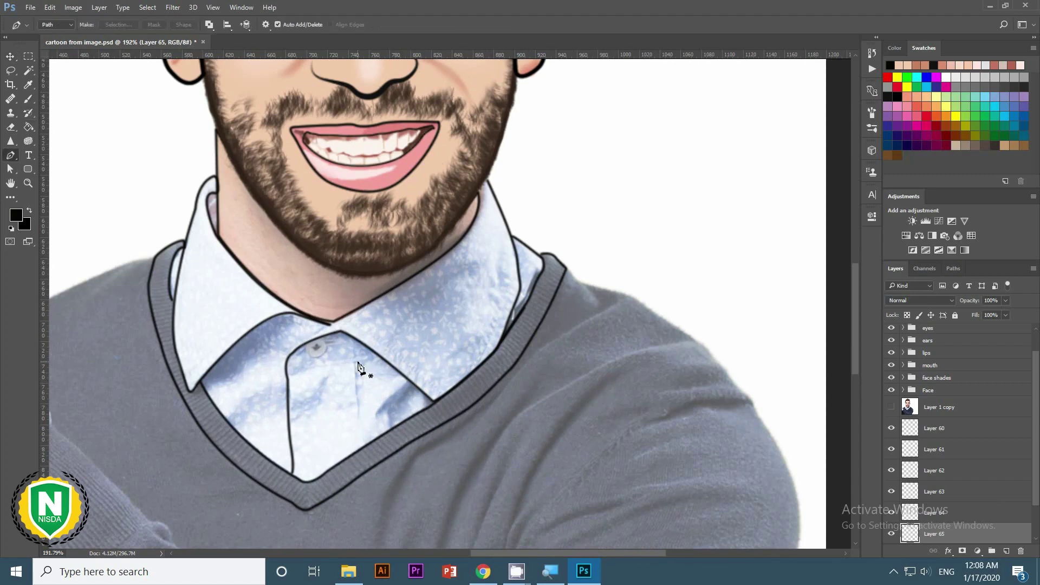
click(355, 362)
click(358, 401)
click(359, 437)
click(359, 452)
key(ctrl+shift+alt+n)
right_click(350, 436)
click(390, 221)
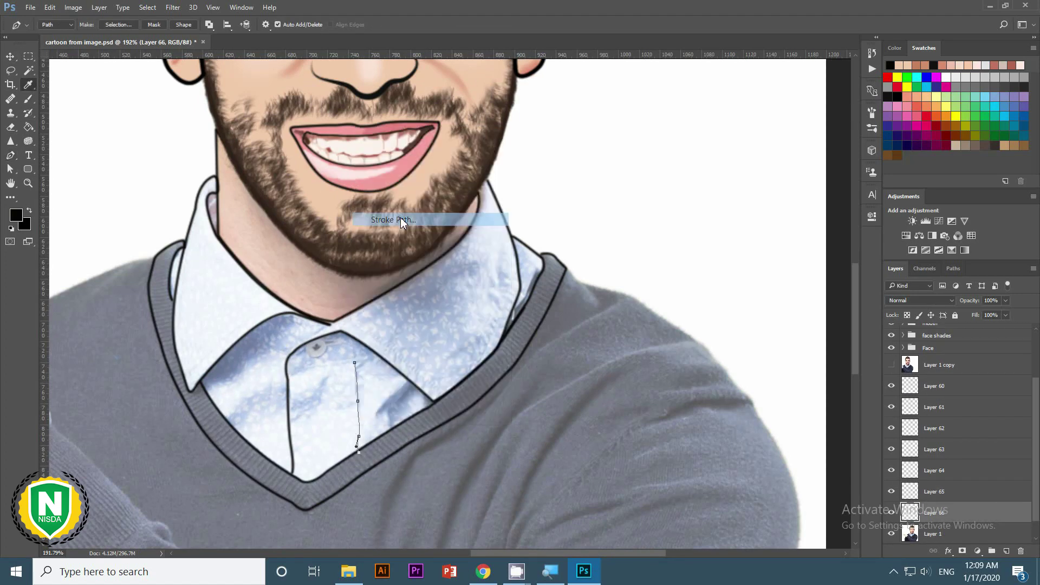
key(v)
scroll(368, 432, down, 3)
scroll(367, 431, up, 2)
scroll(532, 401, up, 3)
Add a black line across the button flap.
key(p)
click(548, 290)
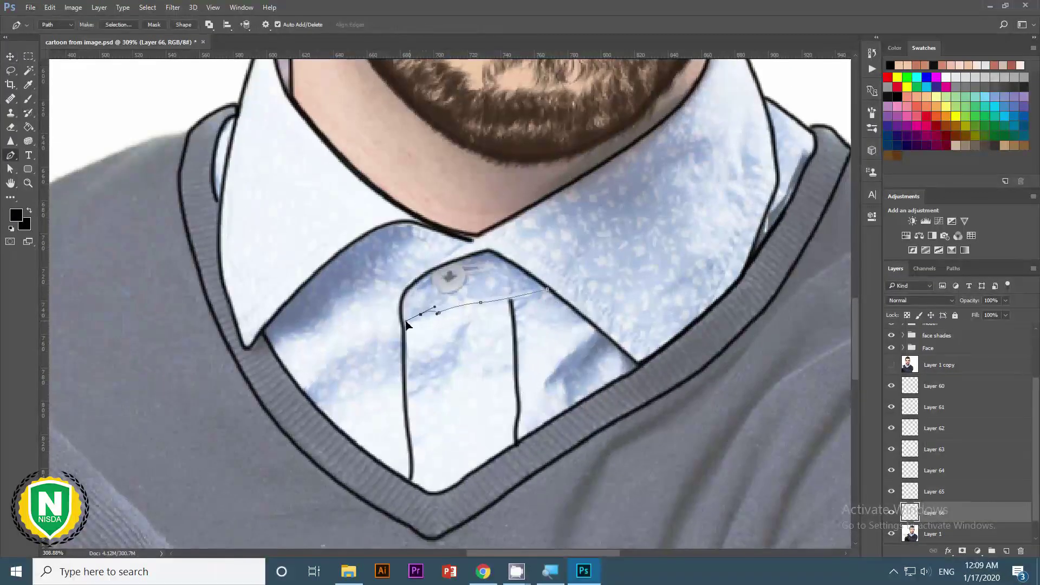
click(402, 322)
right_click(476, 244)
key(Escape)
scroll(299, 247, down, 4)
scroll(441, 357, up, 4)
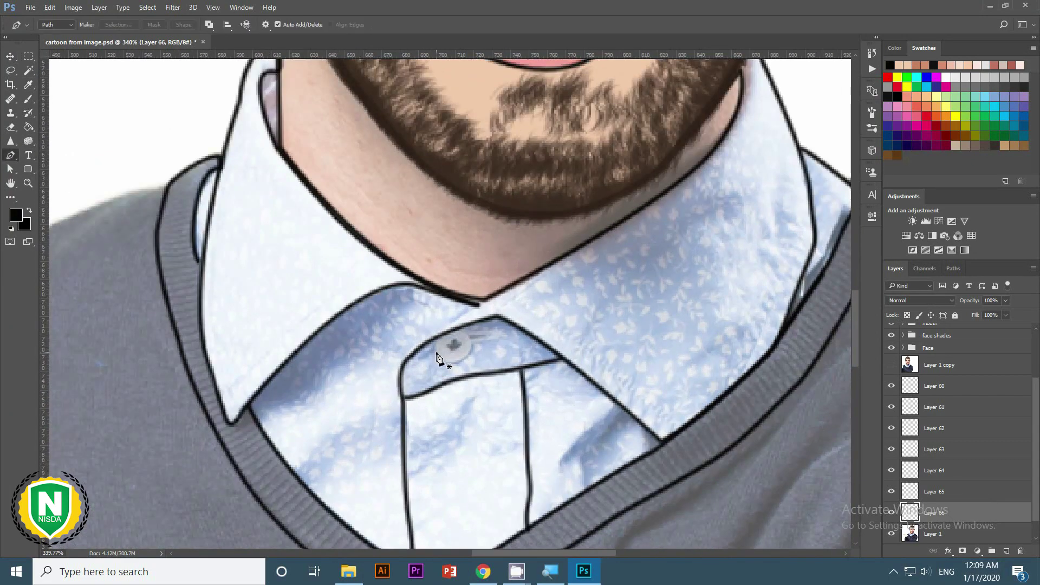
Outline the collar button with a curved black stroke, then return to the Move tool.
click(440, 353)
drag(475, 343, 491, 304)
right_click(447, 366)
click(488, 135)
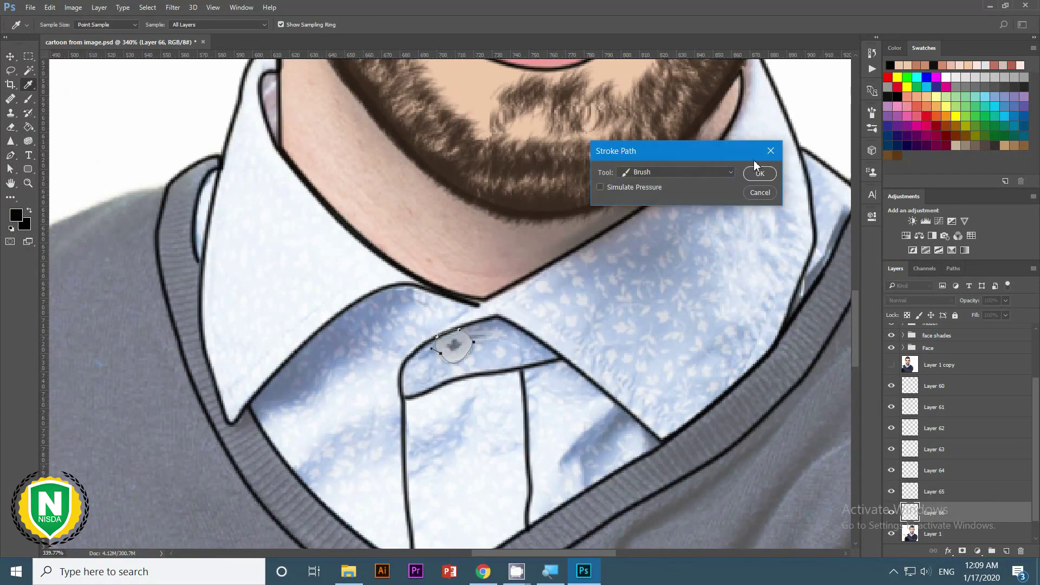
key(Return)
scroll(455, 347, down, 2)
scroll(470, 353, up, 2)
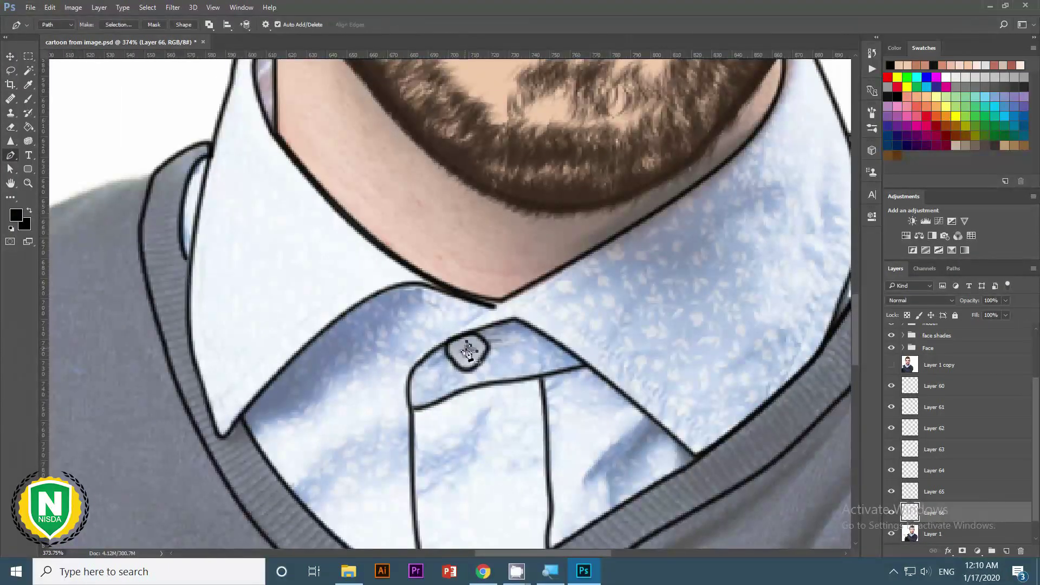
key(v)
scroll(496, 378, down, 5)
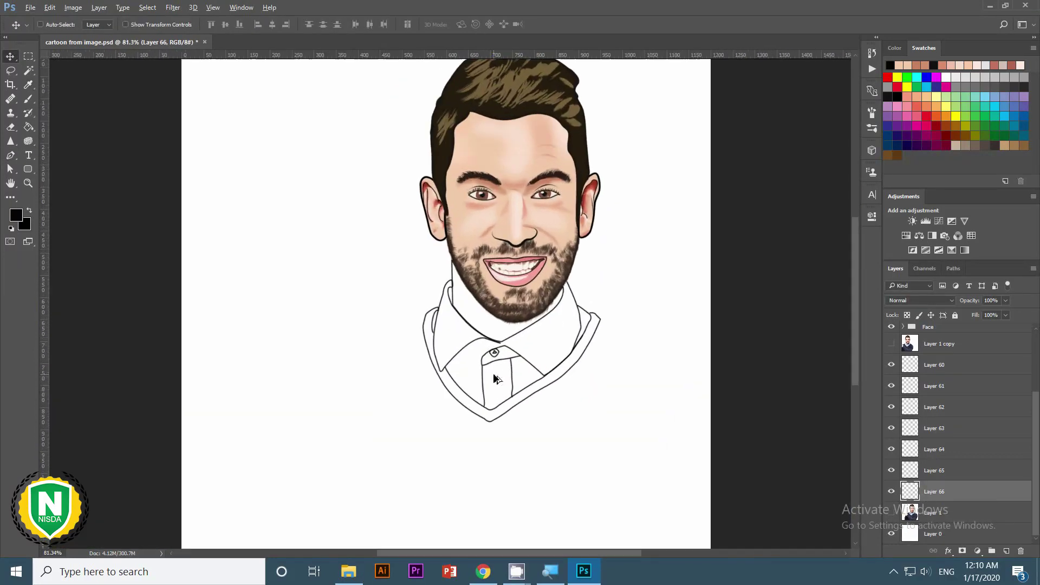
Stroke the sweater outline path black and fit the cartoon on screen.
scroll(496, 378, down, 1)
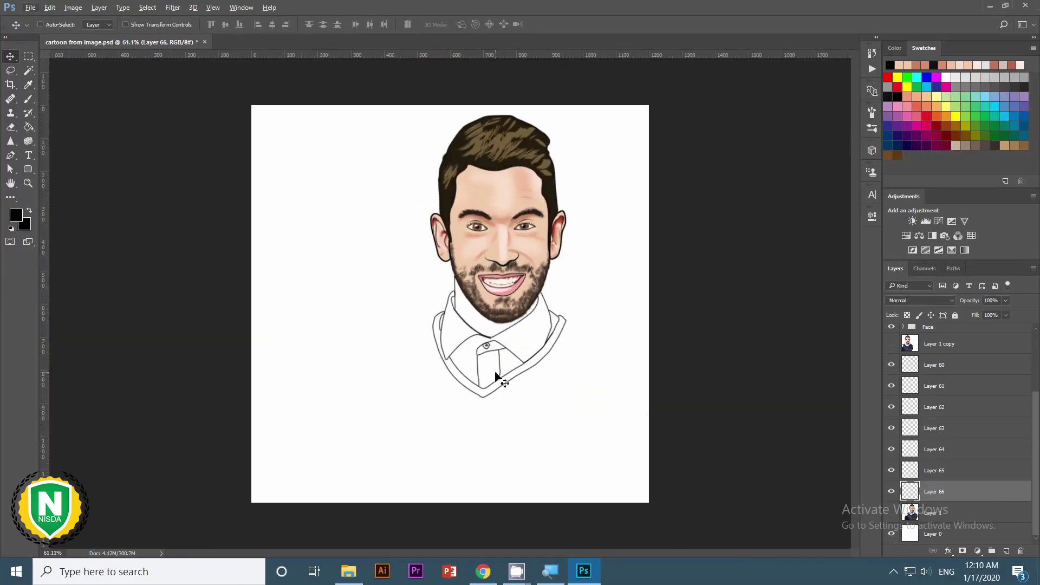
key(p)
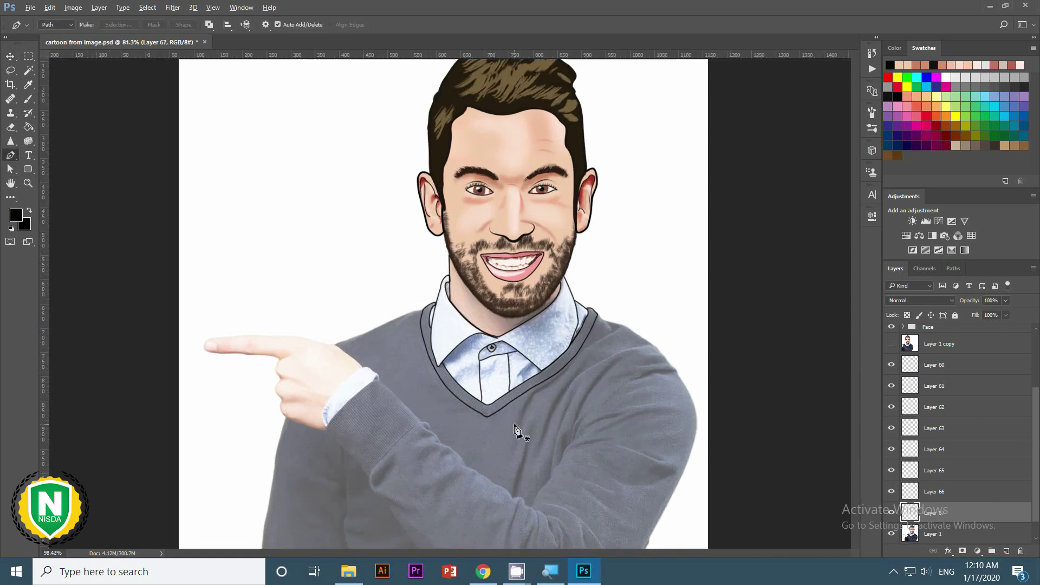
scroll(520, 432, up, 3)
scroll(180, 382, up, 1)
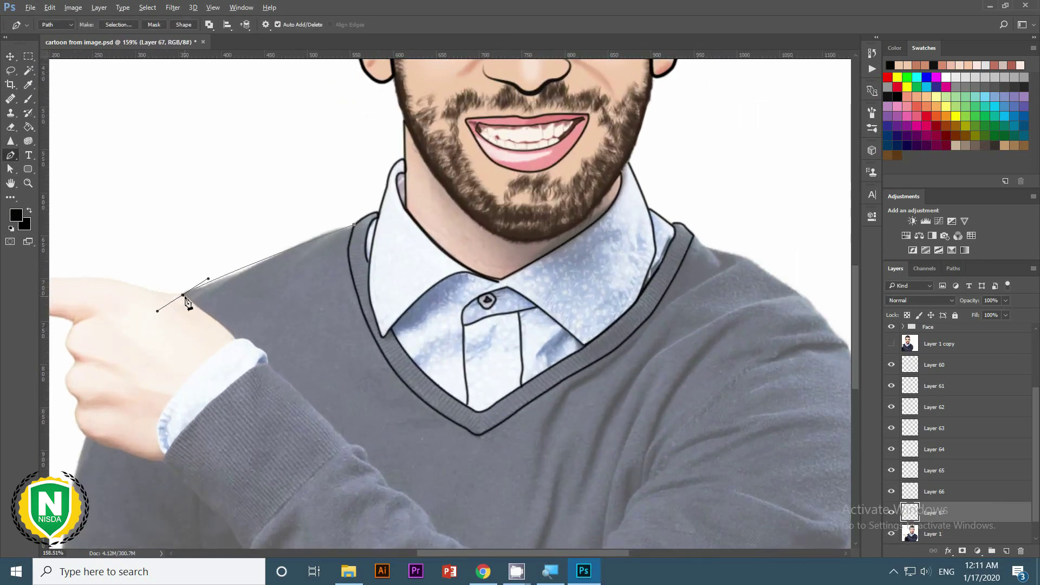
scroll(260, 359, up, 1)
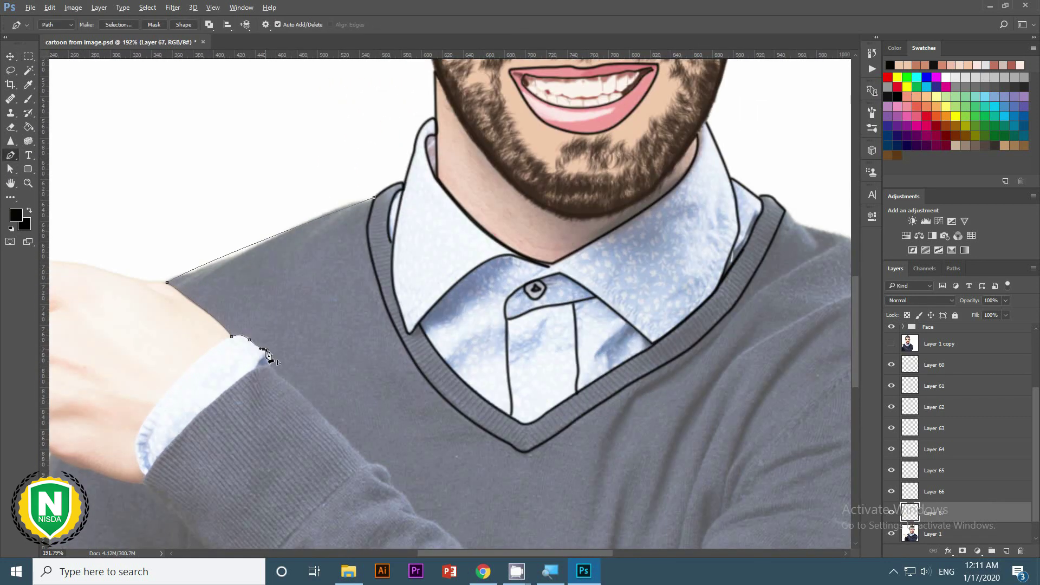
scroll(276, 377, down, 5)
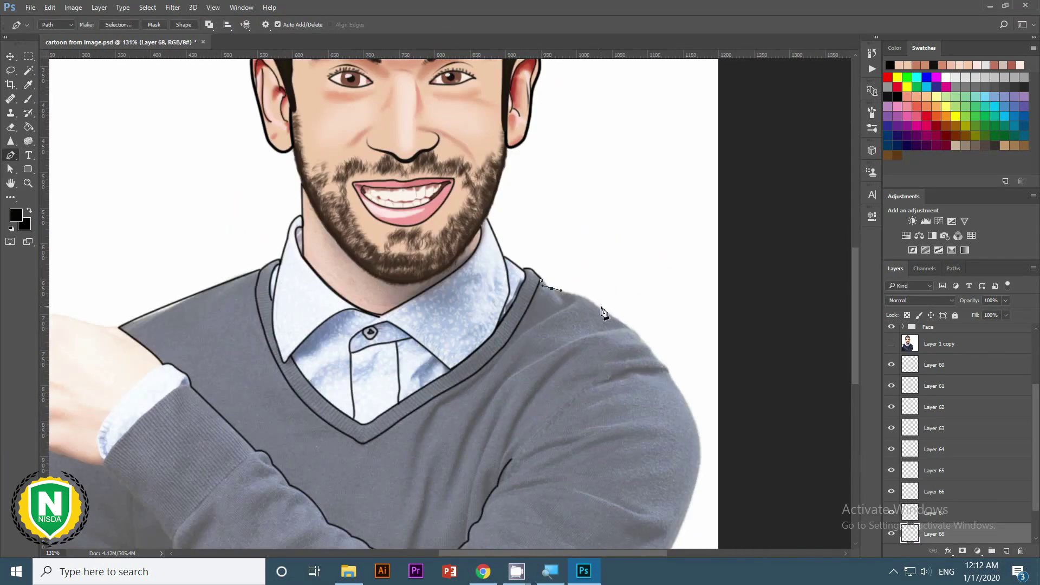
scroll(650, 385, down, 2)
scroll(596, 417, down, 4)
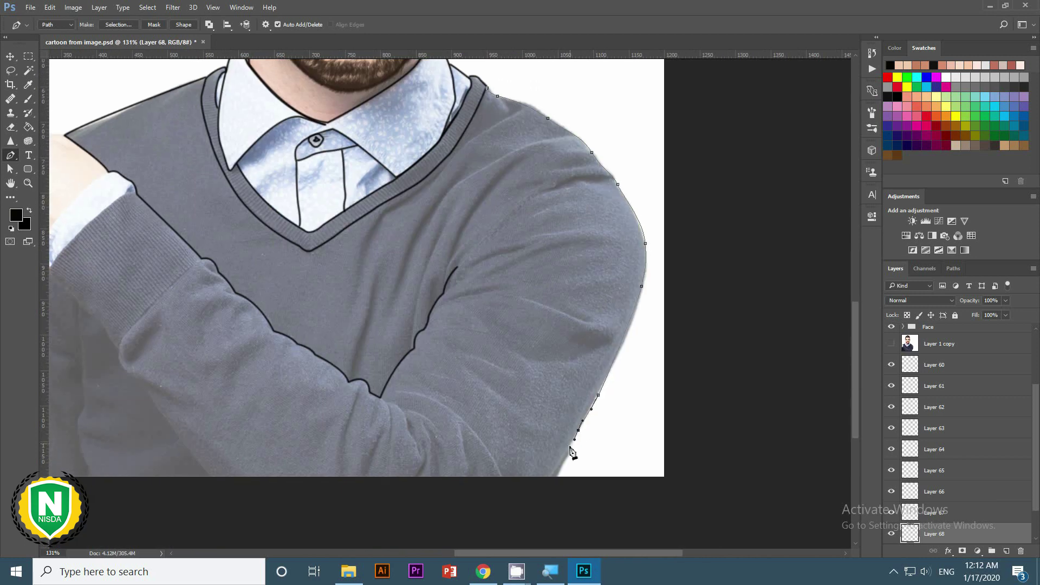
right_click(572, 449)
click(581, 342)
key(v)
key(ctrl+0)
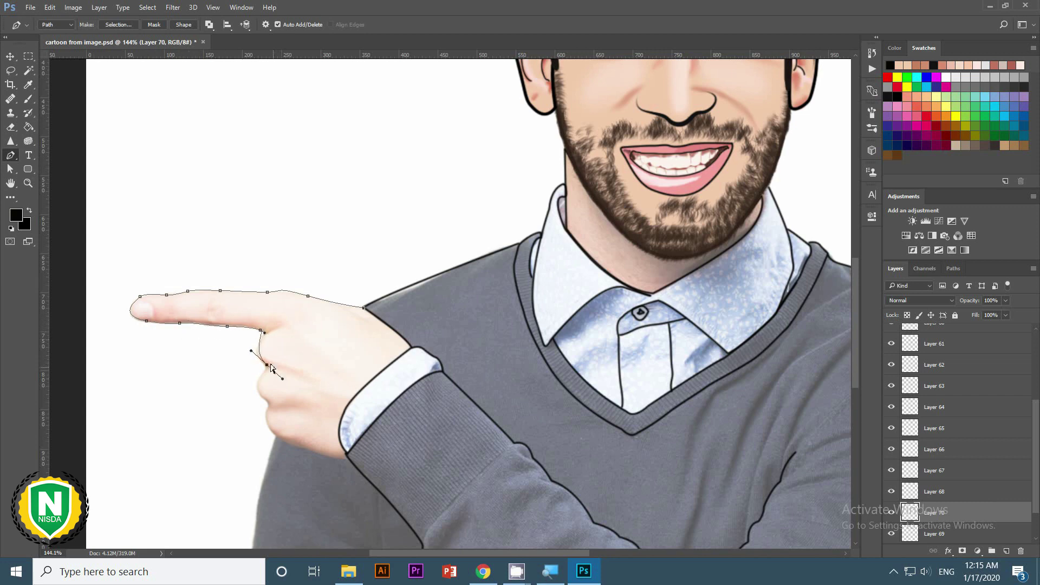
Fill the traced hand and sleeve area with white.
scroll(266, 372, up, 3)
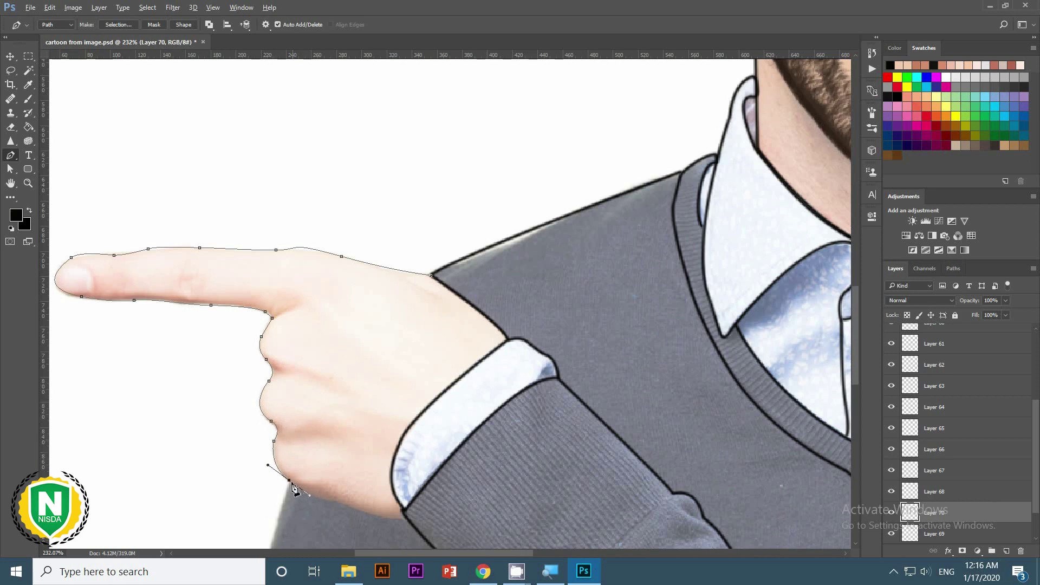
scroll(417, 414, down, 3)
right_click(417, 414)
click(434, 355)
key(Return)
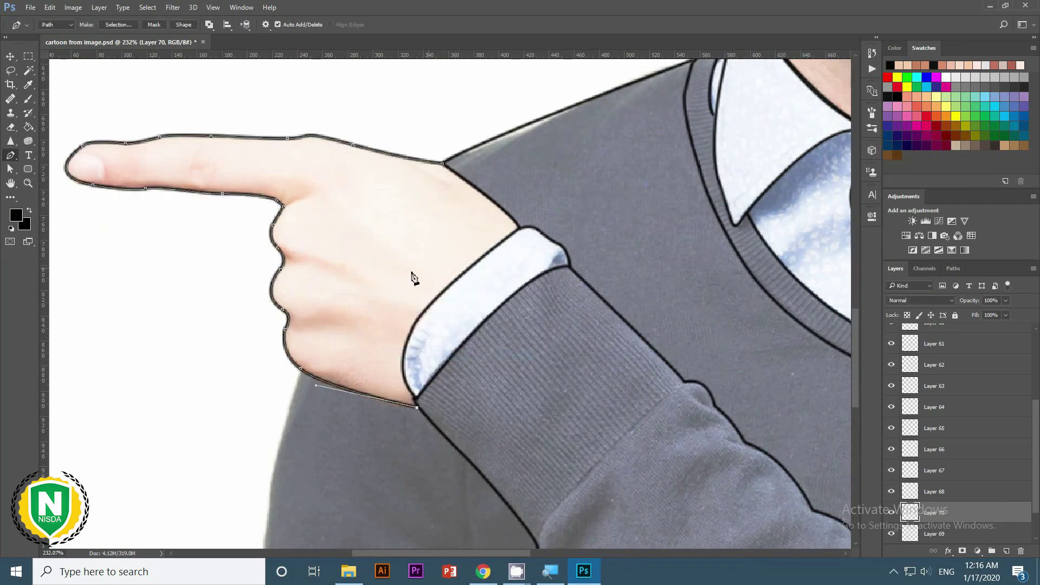
key(v)
key(ctrl+0)
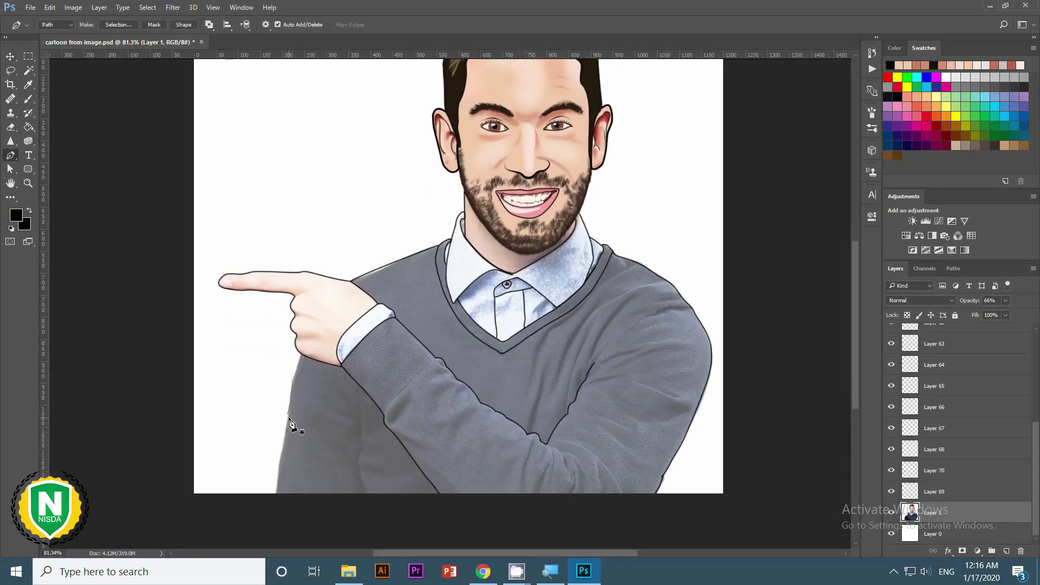
Trace the sweater's lower body edge and fill that area with white.
scroll(290, 422, up, 2)
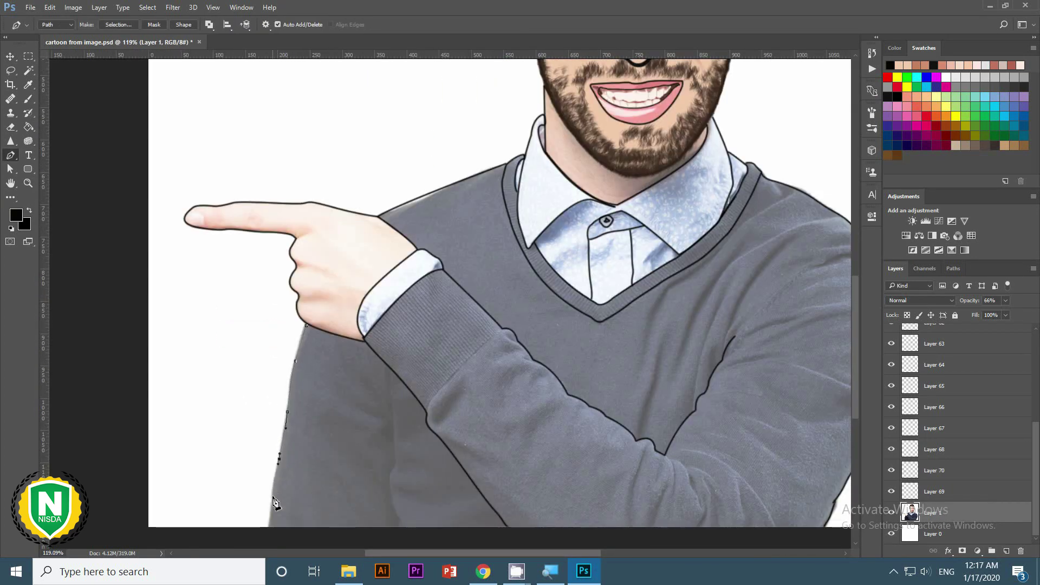
click(268, 529)
scroll(307, 536, down, 1)
click(368, 514)
click(372, 505)
drag(370, 455, 383, 412)
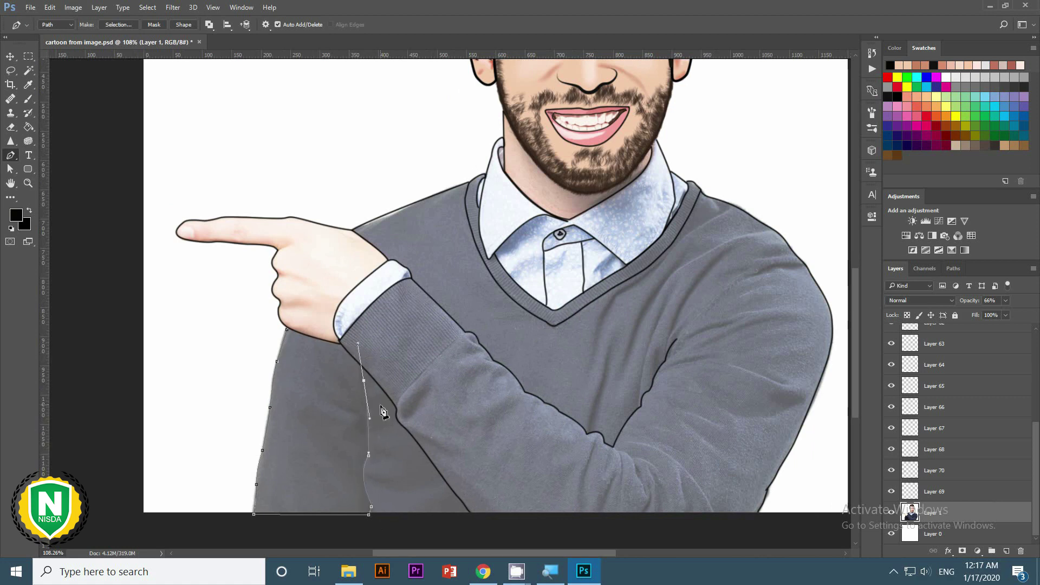
right_click(383, 412)
click(374, 214)
key(Return)
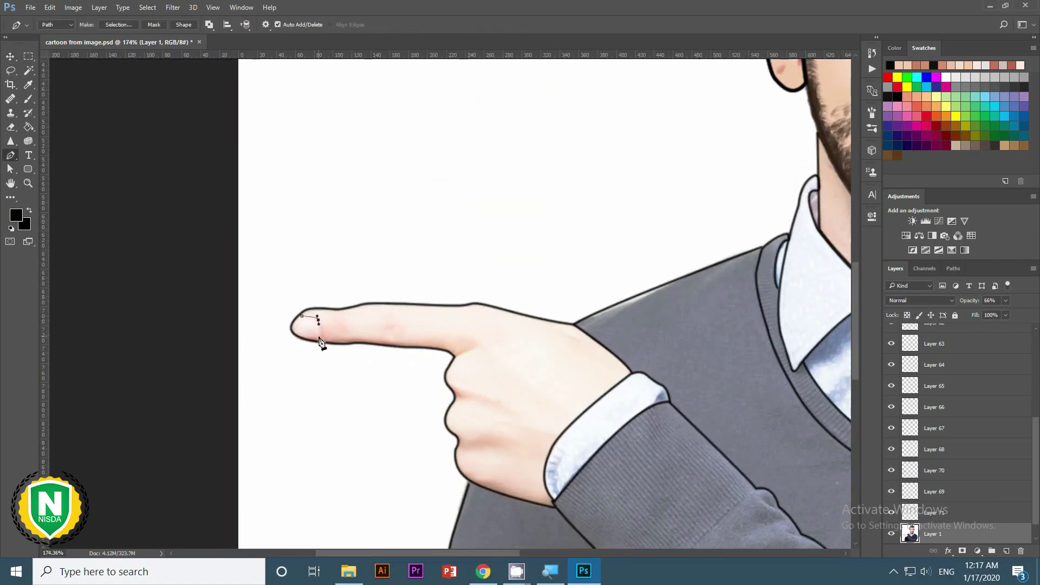
Draw a curved fingernail outline on the fingertip and stroke it black.
drag(319, 338, 324, 334)
scroll(302, 320, up, 2)
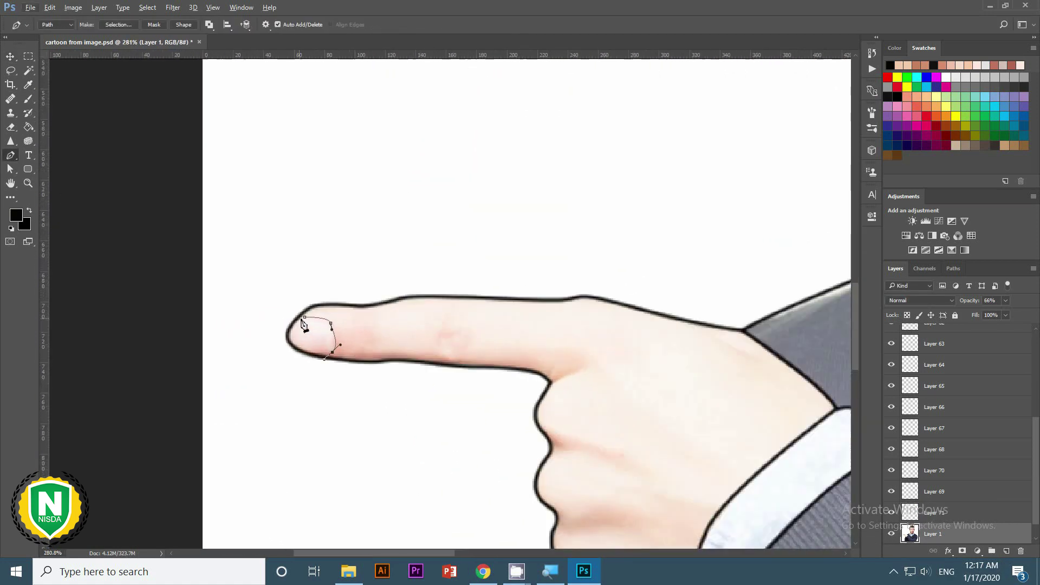
right_click(352, 358)
key(Return)
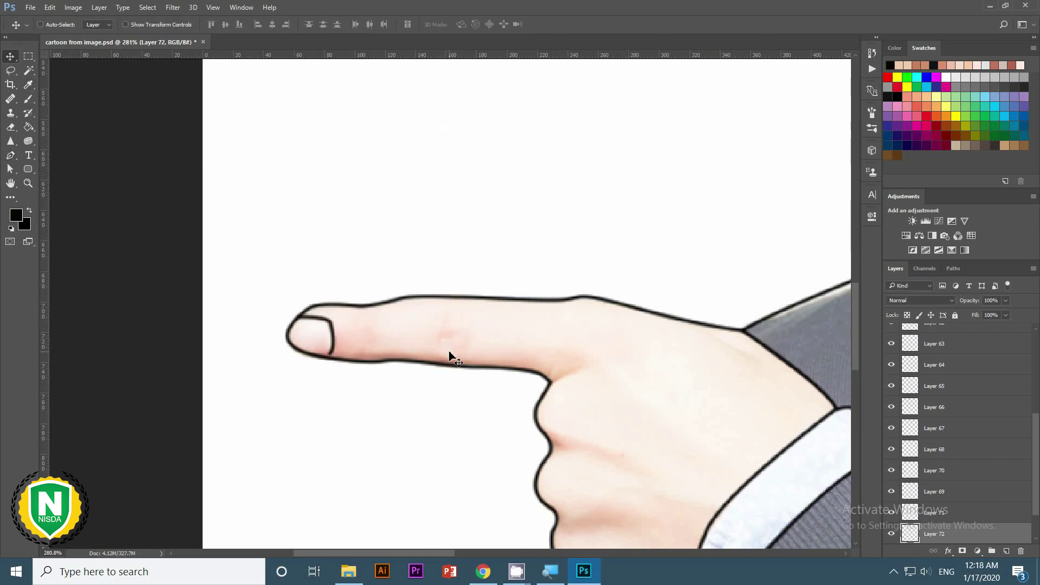
click(28, 99)
Stroke two black crease lines on the finger, then lower Layer 1's opacity to compare.
click(443, 314)
drag(436, 348, 433, 357)
right_click(437, 346)
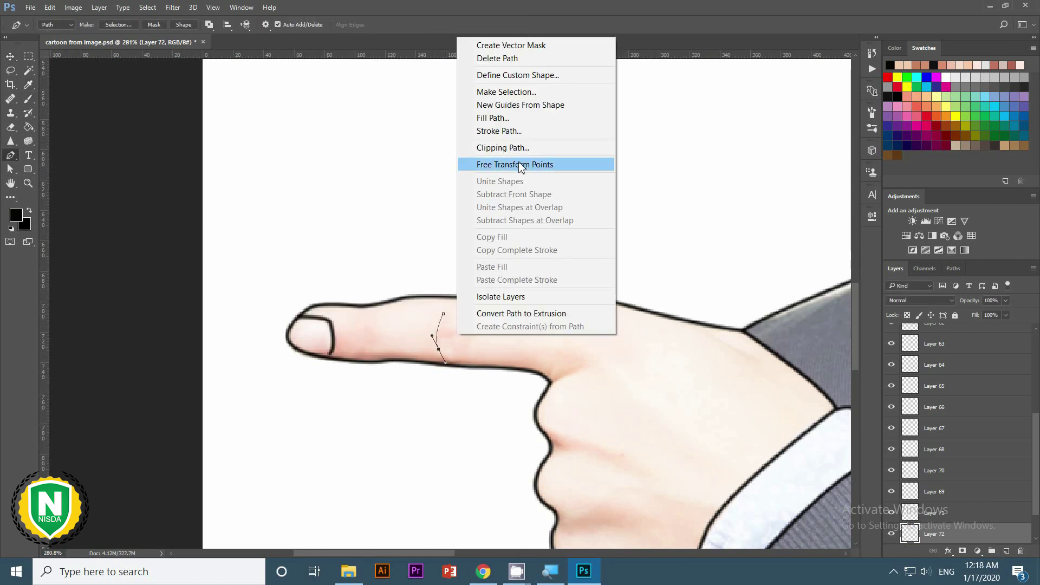
key(Return)
key(v)
right_click(460, 352)
key(Return)
key(ctrl+0)
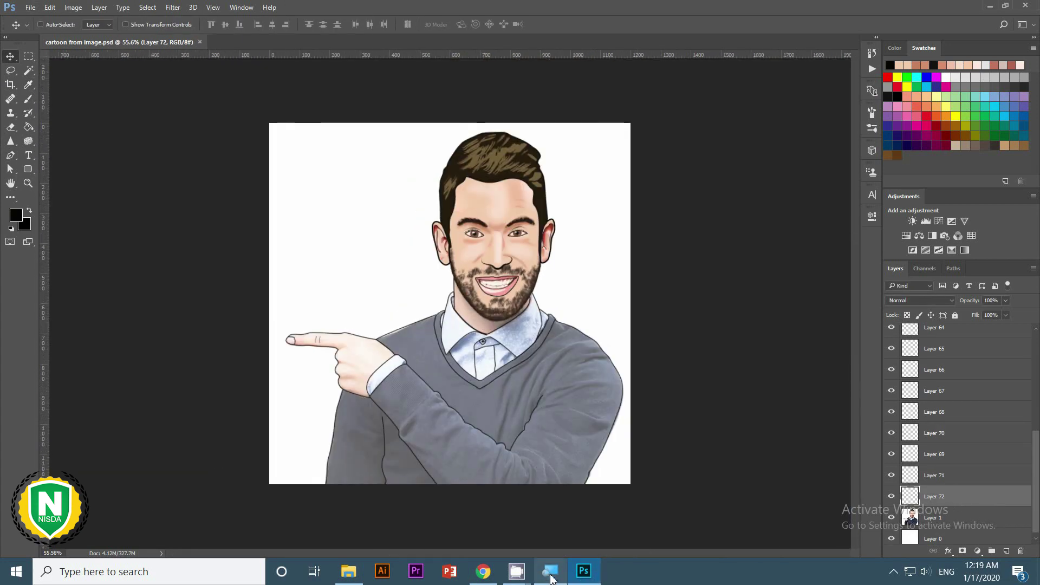
drag(970, 300, 973, 313)
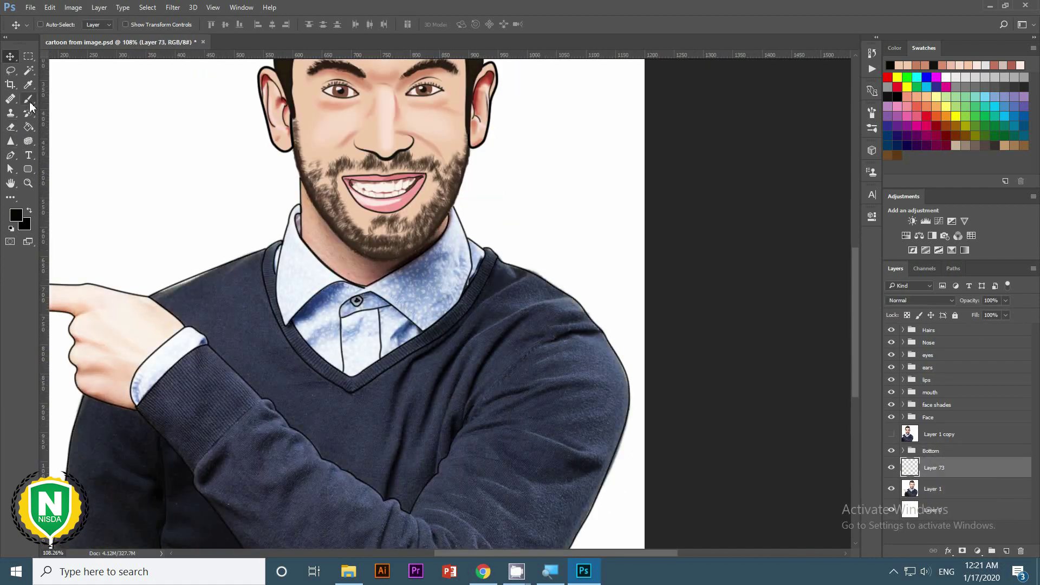
Pick a medium blue, hide the photo, and paint the right side of the collar blue.
click(28, 100)
click(891, 489)
scroll(387, 307, up, 3)
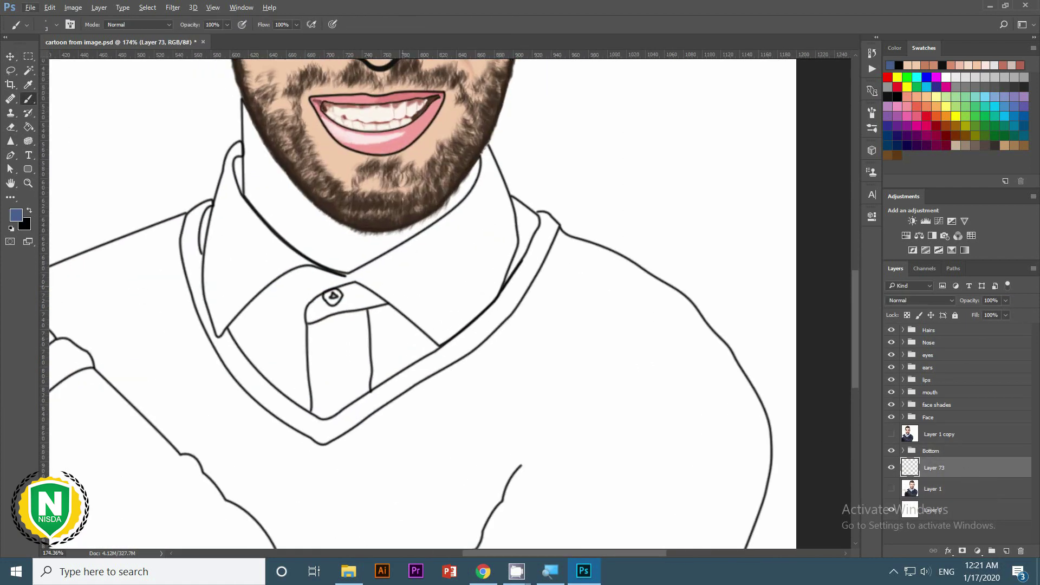
click(457, 267)
scroll(639, 388, up, 3)
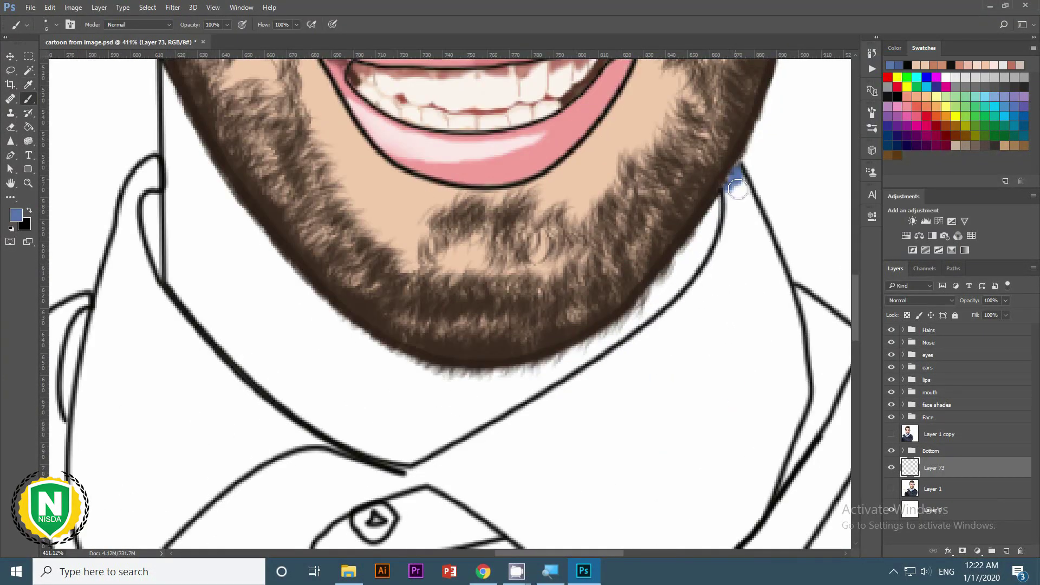
mouse_move(738, 189)
mouse_down()
mouse_move(738, 228)
mouse_move(634, 343)
mouse_move(462, 454)
mouse_up()
key(ctrl+z)
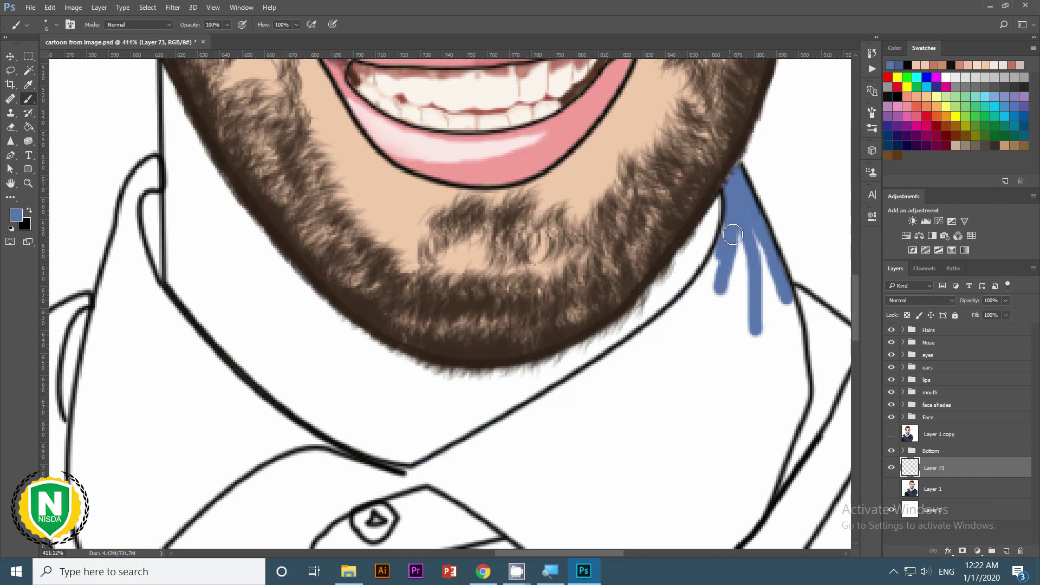
key(bracketright)
key(bracketright)
key(bracketright)
mouse_move(731, 232)
mouse_down()
mouse_move(688, 349)
mouse_move(663, 360)
mouse_up()
mouse_move(693, 325)
mouse_down()
mouse_move(547, 388)
mouse_move(491, 440)
mouse_move(464, 490)
mouse_move(724, 249)
mouse_move(764, 368)
mouse_up()
key(bracketleft)
key(bracketleft)
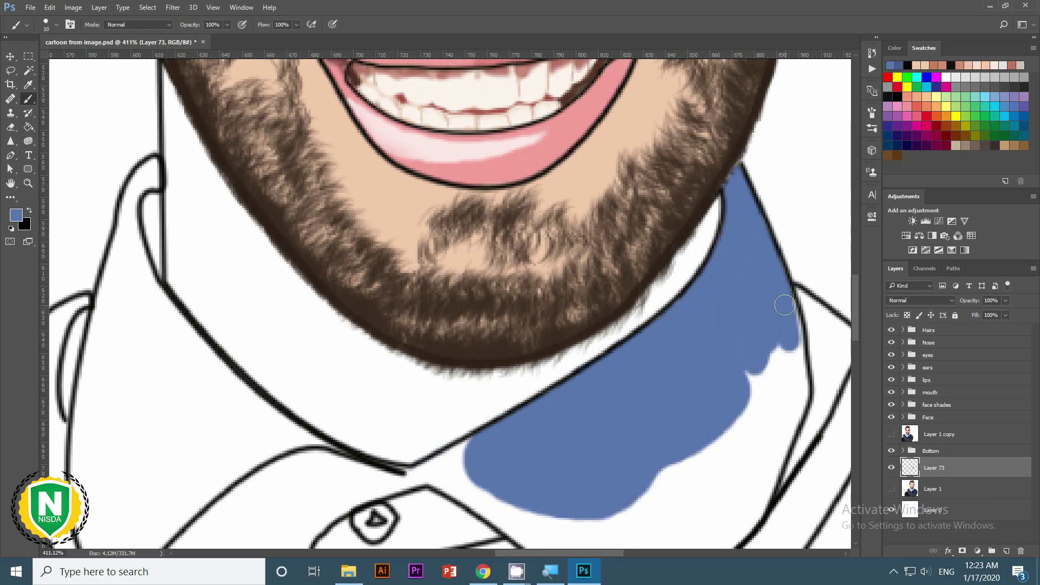
mouse_move(781, 304)
mouse_down()
mouse_move(796, 417)
mouse_move(687, 244)
mouse_up()
mouse_move(672, 336)
mouse_down()
mouse_move(654, 240)
mouse_move(623, 347)
mouse_move(544, 441)
mouse_move(532, 351)
mouse_move(471, 428)
mouse_move(325, 298)
mouse_move(507, 359)
mouse_up()
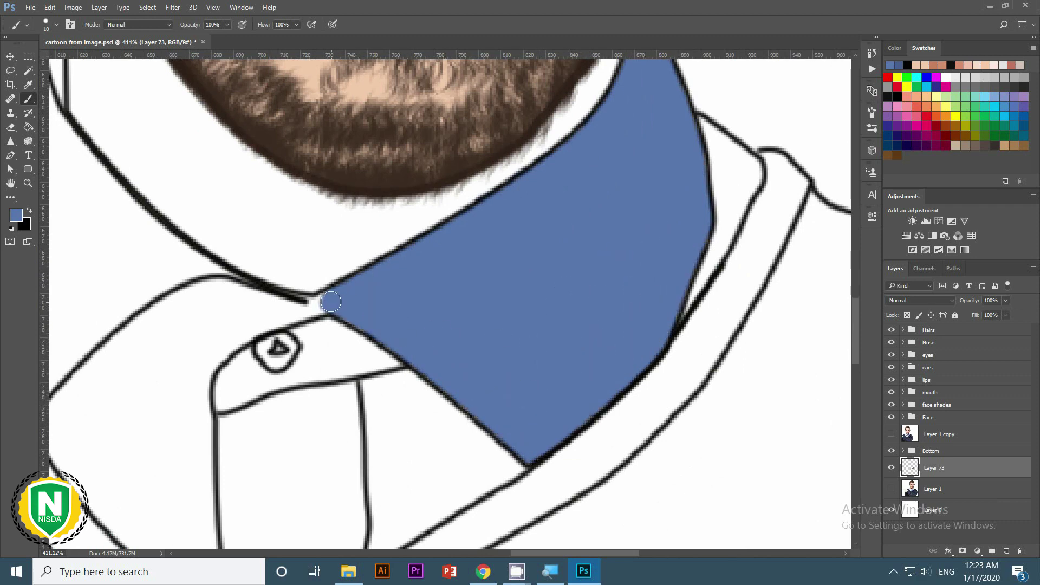
Paint the left collar blue, filling its white gaps up to the top.
key(ctrl+0)
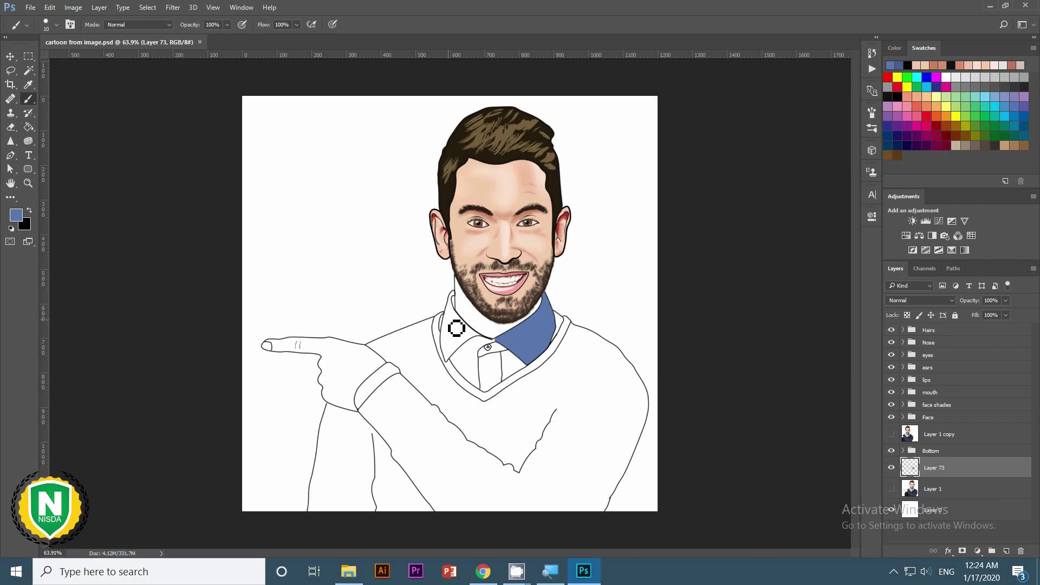
scroll(463, 333, up, 5)
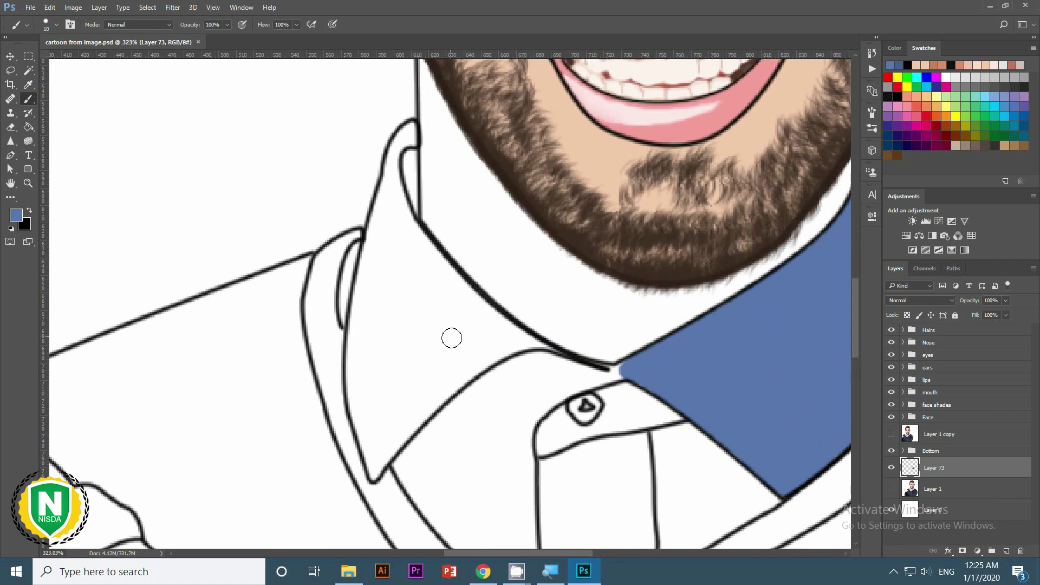
mouse_move(451, 336)
mouse_down()
mouse_move(412, 271)
mouse_move(520, 335)
mouse_move(453, 384)
mouse_move(379, 460)
mouse_move(357, 412)
mouse_move(369, 336)
mouse_move(353, 345)
mouse_move(393, 236)
mouse_up()
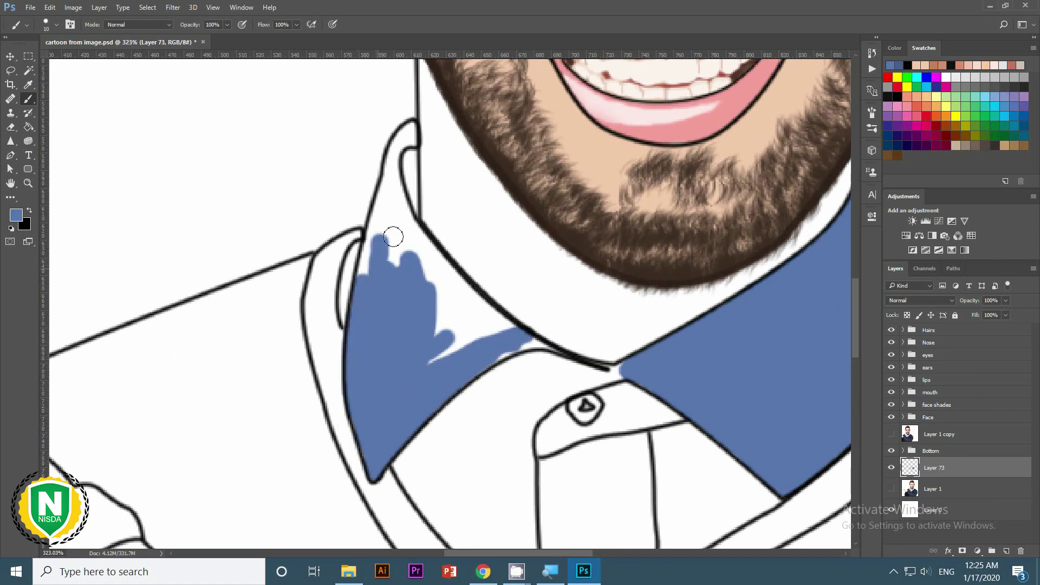
drag(428, 283, 463, 321)
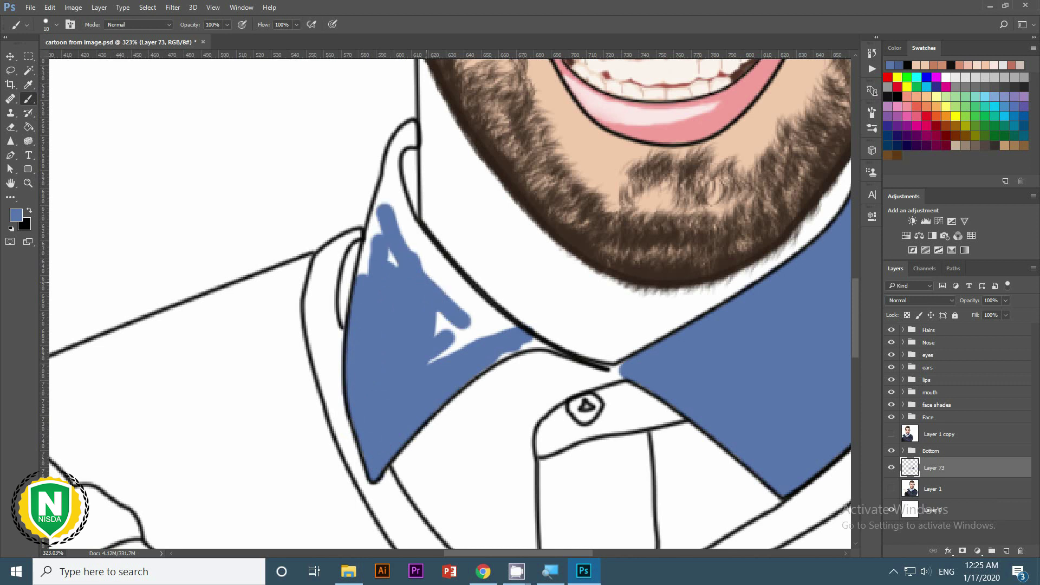
mouse_move(420, 249)
mouse_down()
mouse_move(466, 322)
mouse_move(412, 239)
mouse_move(515, 325)
mouse_up()
drag(390, 201, 369, 281)
drag(385, 177, 386, 238)
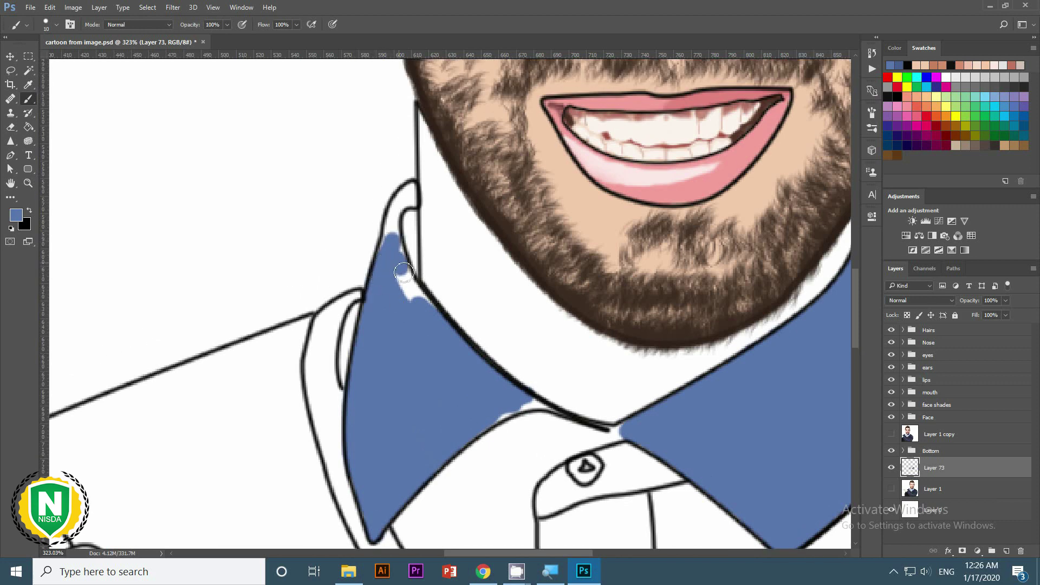
drag(379, 287, 401, 260)
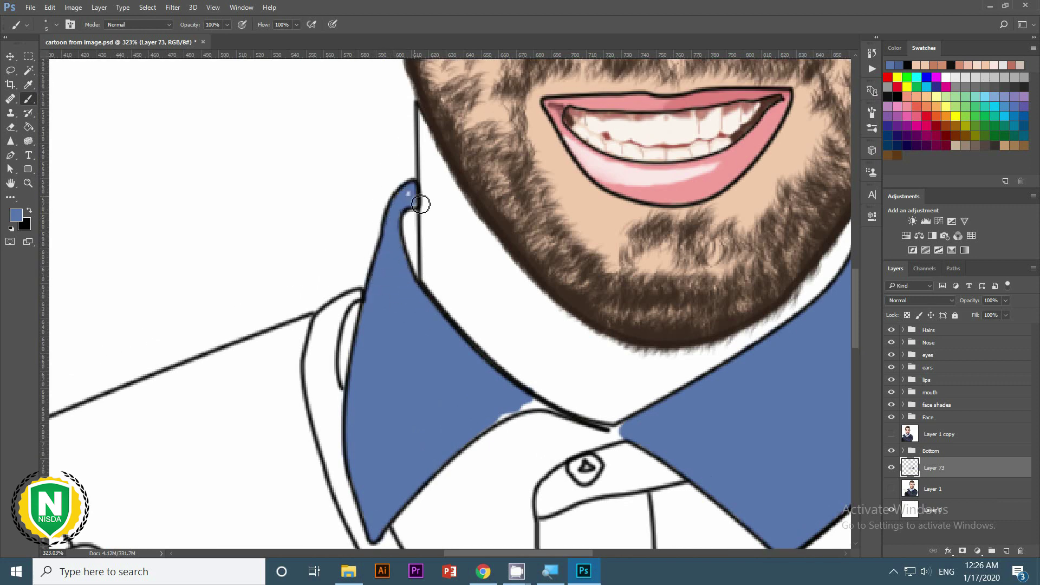
Paint blue around the collar button and down the shirt front, removing a stray stroke.
scroll(420, 204, down, 5)
scroll(542, 396, up, 6)
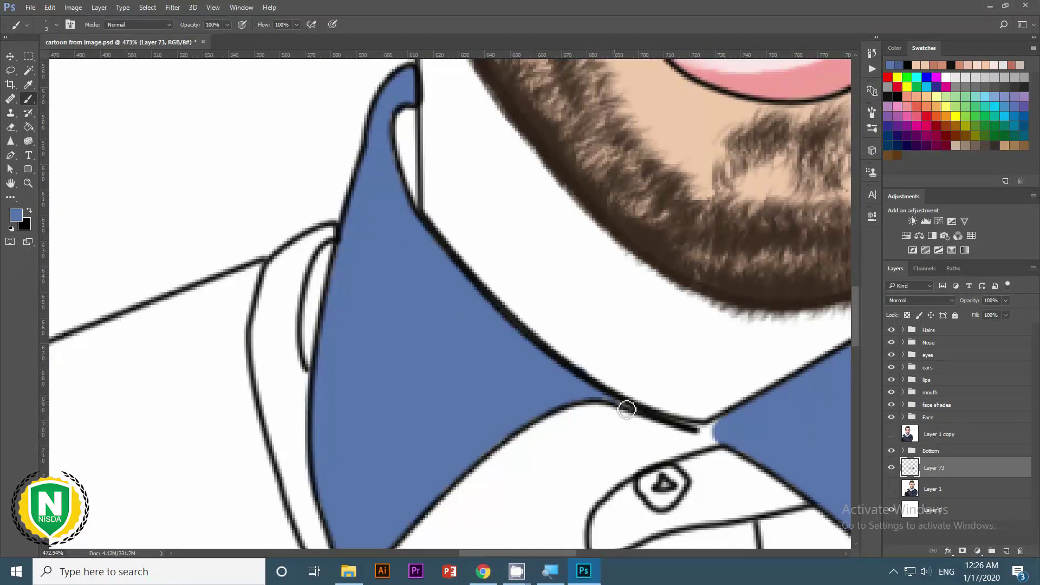
scroll(627, 409, down, 5)
click(891, 489)
scroll(639, 336, up, 5)
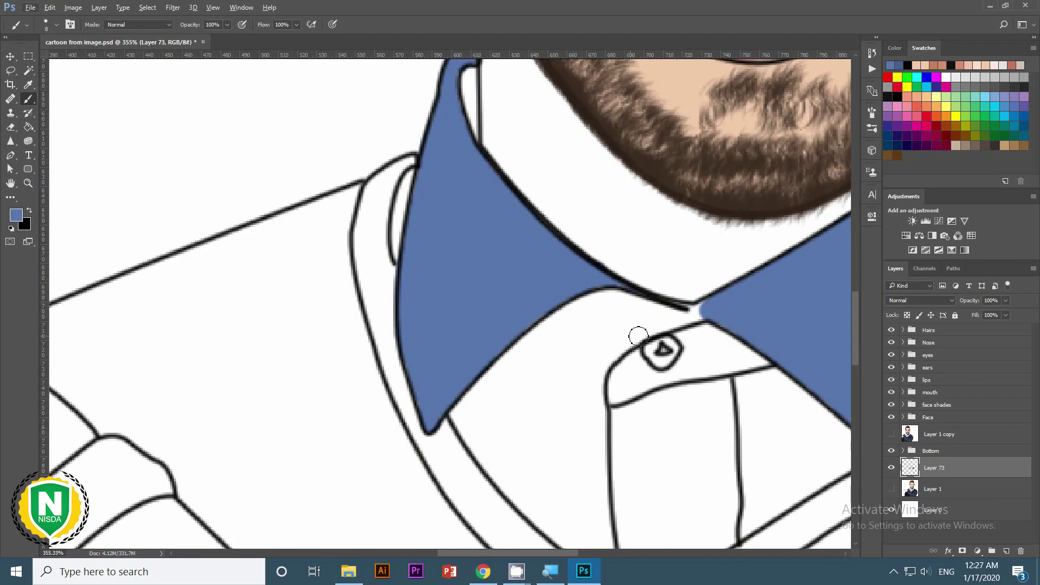
mouse_move(638, 336)
mouse_down()
mouse_move(579, 314)
mouse_move(542, 374)
mouse_move(650, 379)
mouse_move(618, 409)
mouse_up()
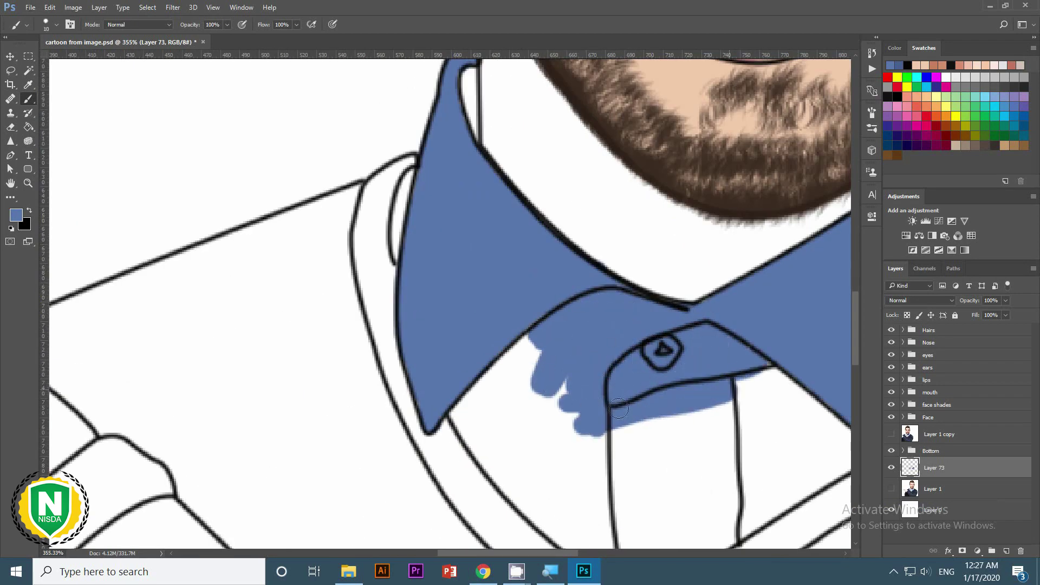
scroll(619, 410, down, 2)
key(bracketright)
key(bracketright)
key(bracketright)
mouse_move(620, 300)
mouse_down()
mouse_move(542, 374)
mouse_move(474, 340)
mouse_move(683, 346)
mouse_move(563, 401)
mouse_move(391, 332)
mouse_move(445, 406)
mouse_move(515, 461)
mouse_move(623, 374)
mouse_up()
key(bracketleft)
key(bracketleft)
key(ctrl+z)
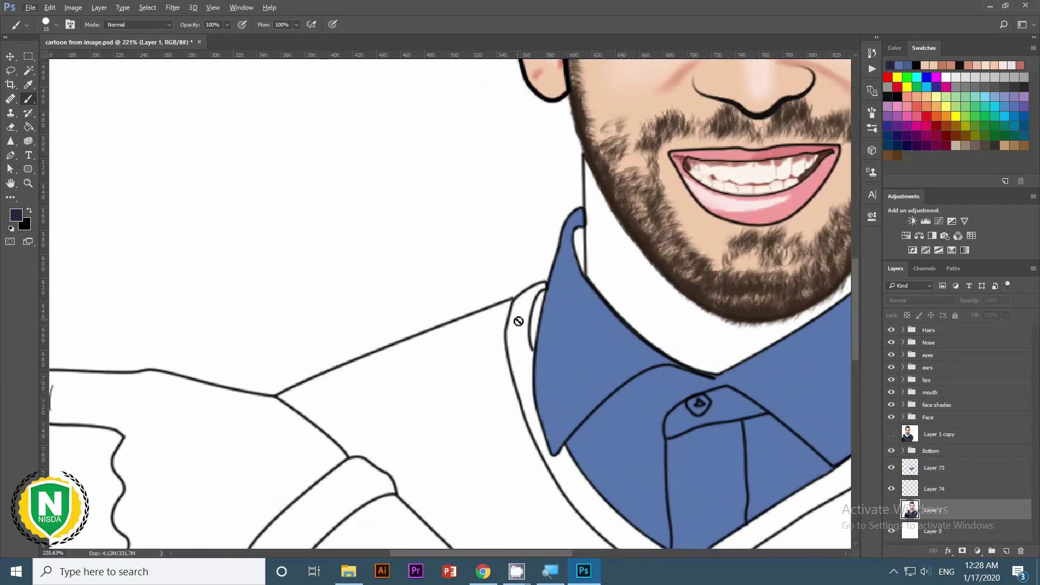
Brush a dark navy band along the sweater's V-neck down to the point.
drag(520, 360, 517, 313)
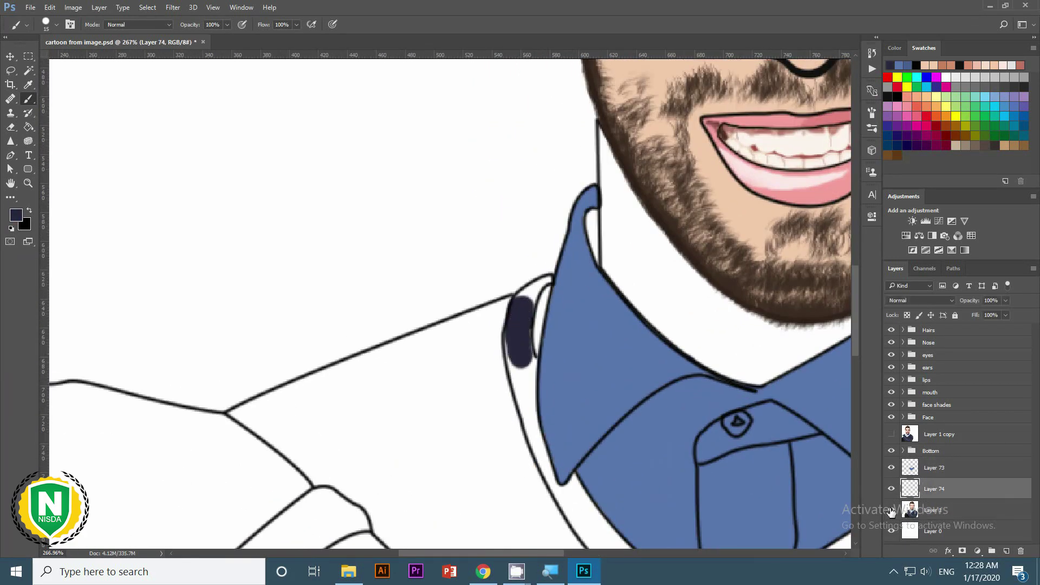
mouse_move(564, 263)
mouse_down()
mouse_move(522, 297)
mouse_move(528, 426)
mouse_move(541, 384)
mouse_move(536, 449)
mouse_move(549, 489)
mouse_up()
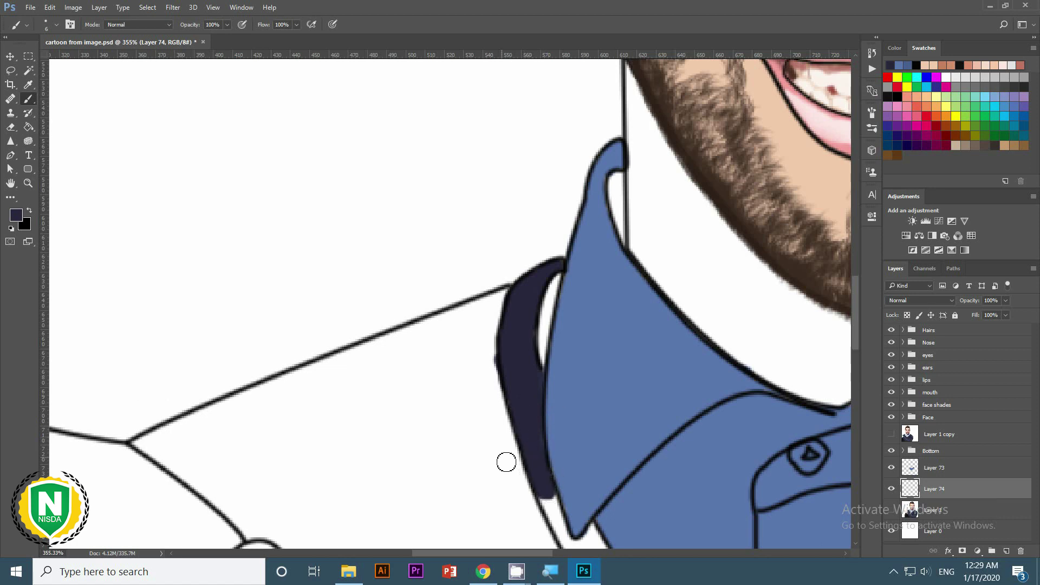
drag(507, 462, 318, 125)
mouse_move(358, 163)
mouse_down()
mouse_move(450, 290)
mouse_move(599, 412)
mouse_up()
key(bracketleft)
key(bracketleft)
mouse_move(471, 283)
mouse_down()
mouse_move(413, 273)
mouse_move(511, 360)
mouse_move(504, 351)
mouse_move(486, 402)
mouse_move(548, 344)
mouse_move(599, 345)
mouse_move(561, 339)
mouse_up()
scroll(560, 338, down, 5)
scroll(542, 350, up, 3)
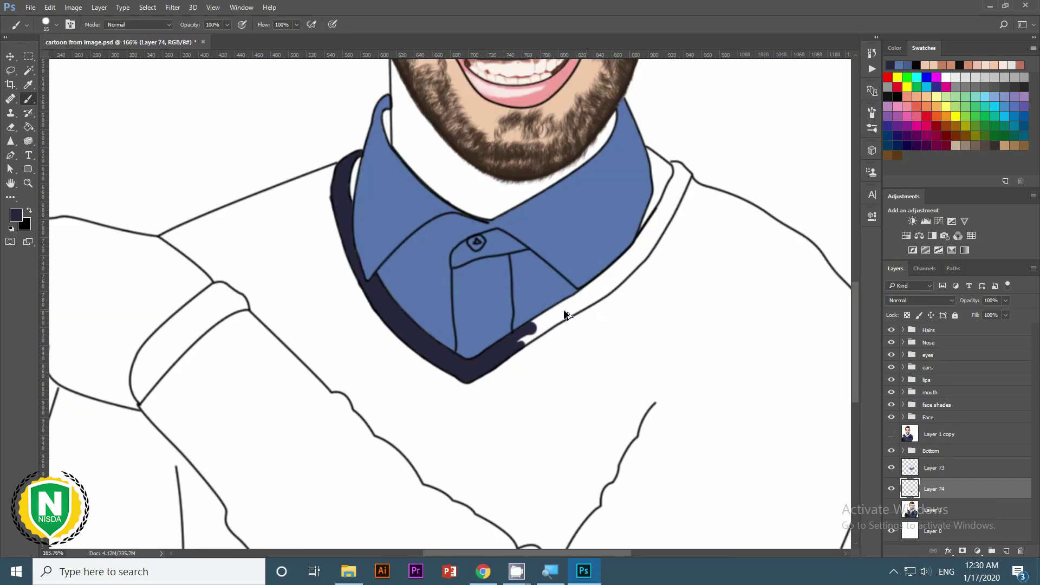
scroll(562, 302, up, 3)
mouse_move(562, 302)
mouse_down()
mouse_move(701, 205)
mouse_move(476, 390)
mouse_move(490, 382)
mouse_move(547, 252)
mouse_move(530, 309)
mouse_up()
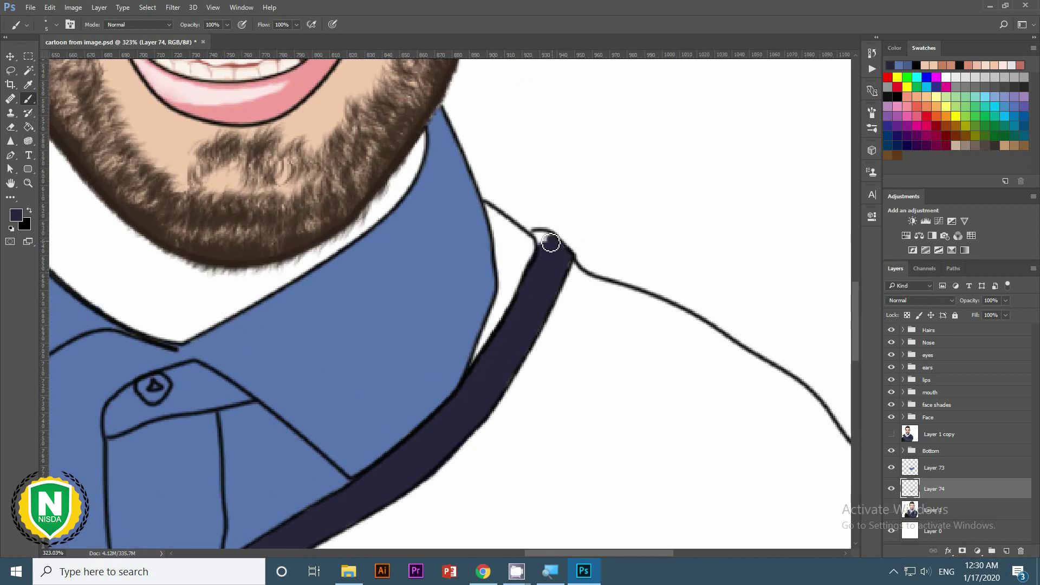
Sample the collar blue and fill the remaining collar corner with it.
alt+click(463, 273)
key(alt+bracketright)
mouse_move(495, 234)
mouse_down()
mouse_move(520, 238)
mouse_move(526, 271)
mouse_move(507, 259)
mouse_move(491, 337)
mouse_move(486, 279)
mouse_move(476, 353)
mouse_up()
key(h)
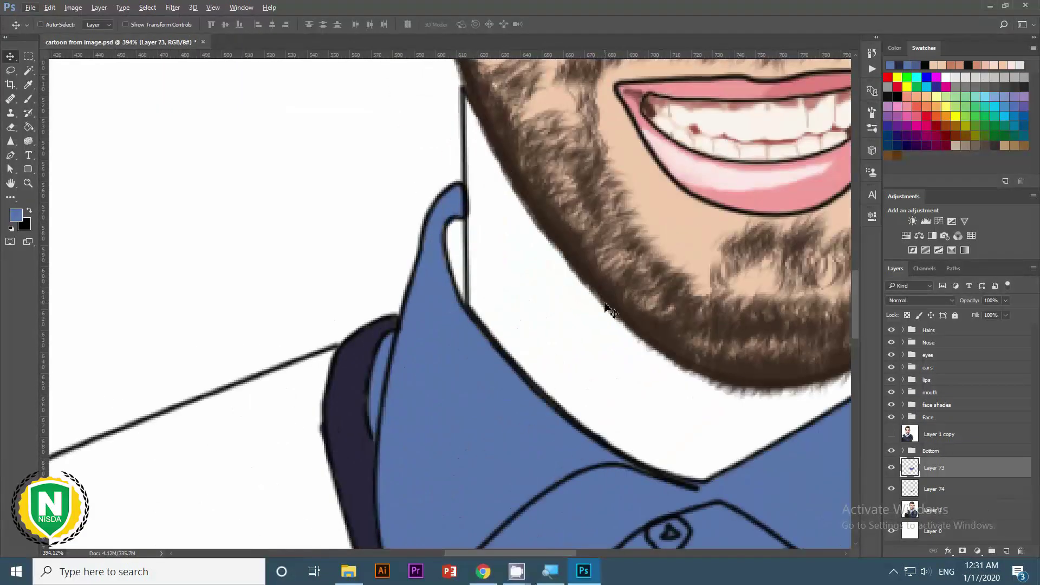
On a new layer, paint light blue collar shading and set its colour with a Color Overlay.
key(ctrl+shift+alt+n)
click(965, 102)
drag(456, 220, 459, 304)
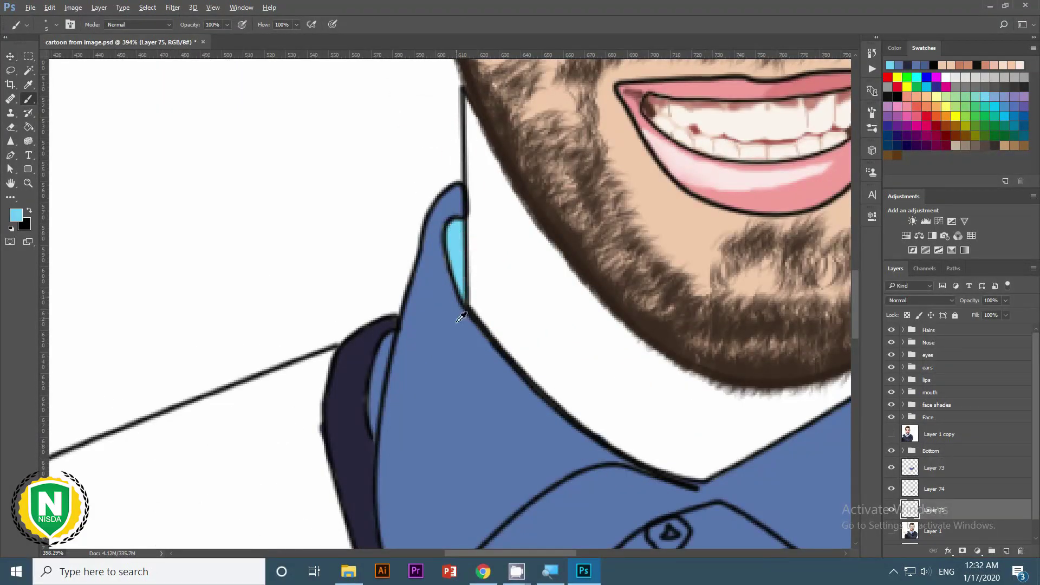
key(ctrl+0)
click(757, 153)
key(Return)
key(Return)
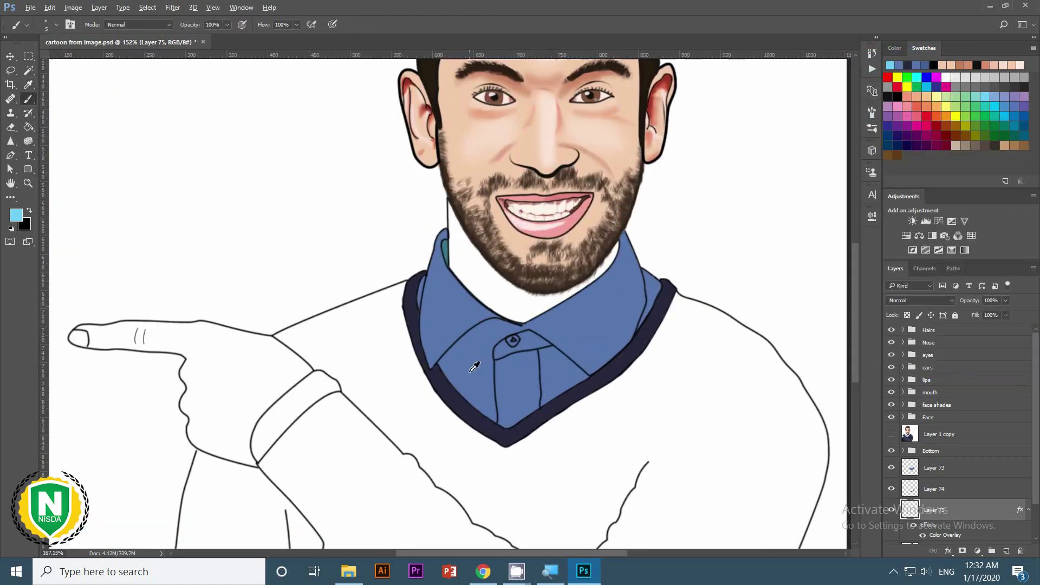
scroll(433, 281, up, 5)
key(w)
key(alt+[)
key(alt+[)
scroll(407, 264, down, 5)
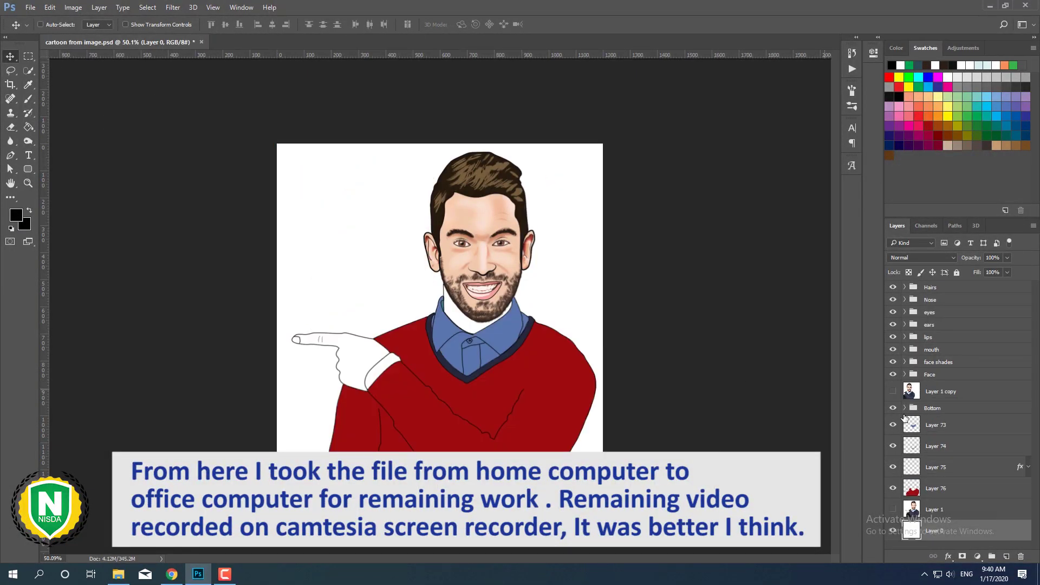
Show Layer 1 copy lower in the stack and widen the canvas to width 240 in Canvas Size.
click(939, 507)
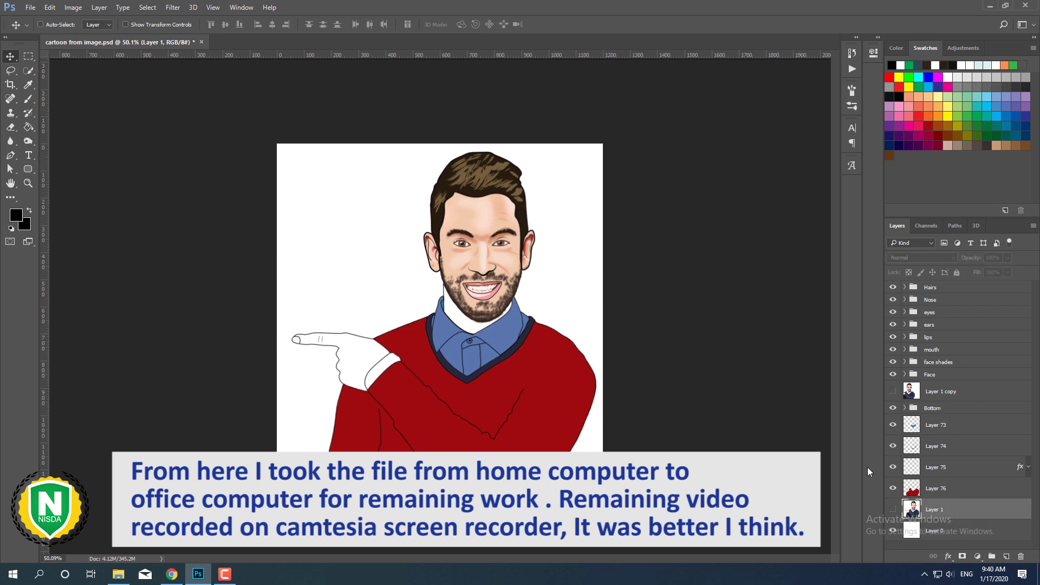
click(893, 391)
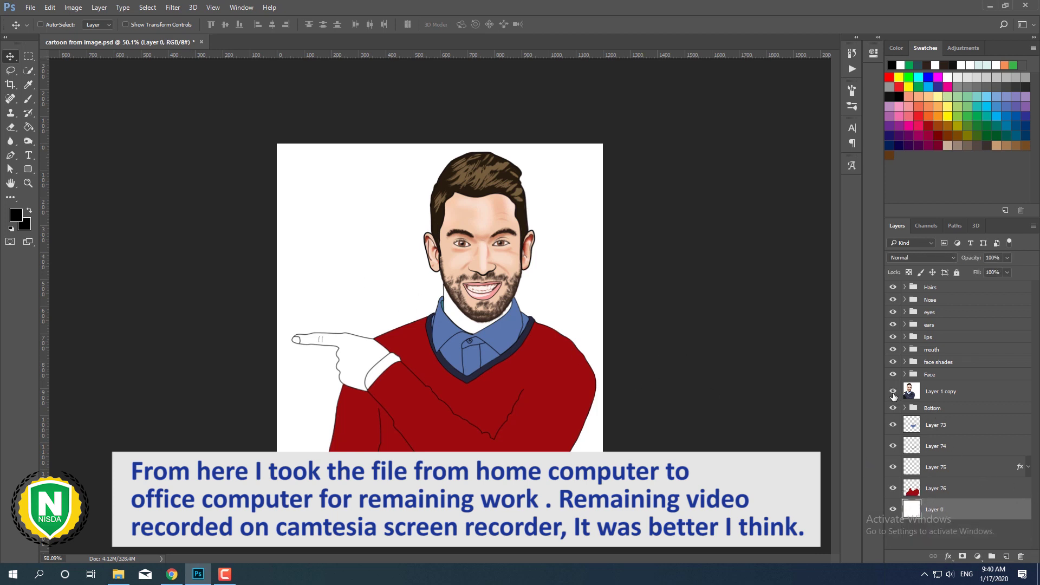
drag(940, 391, 950, 504)
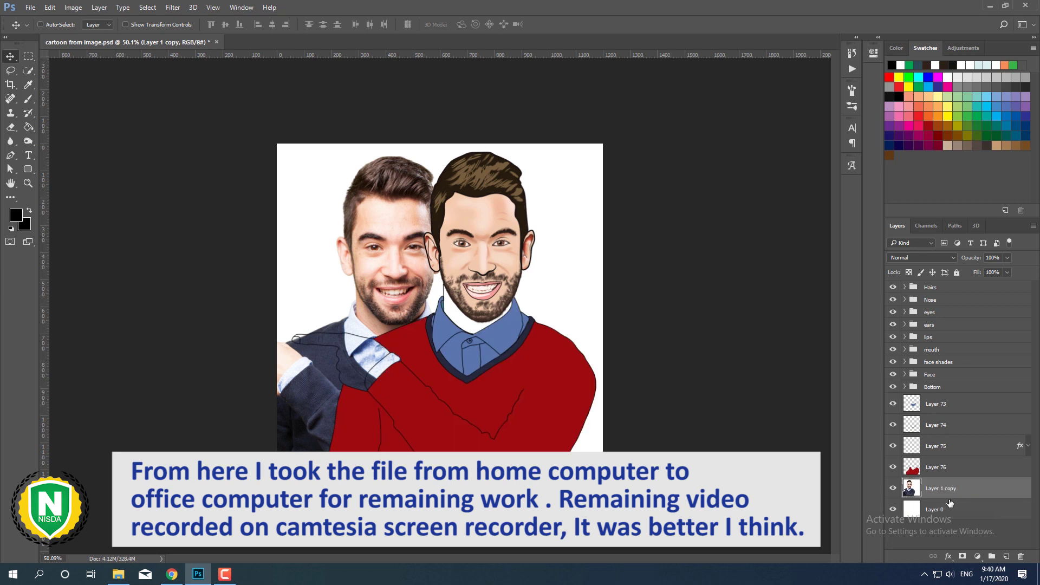
click(73, 7)
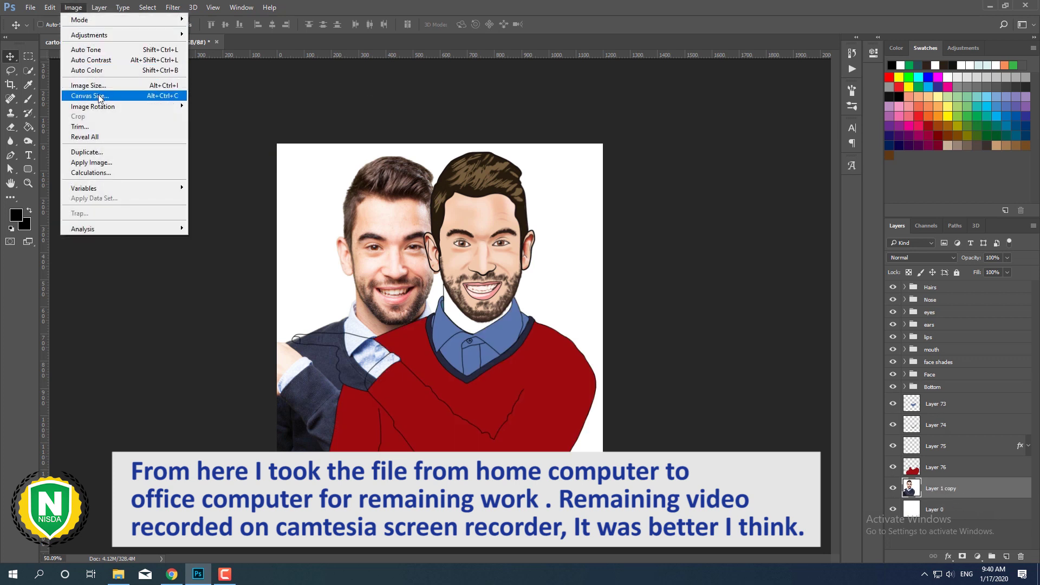
click(89, 96)
drag(661, 196, 614, 203)
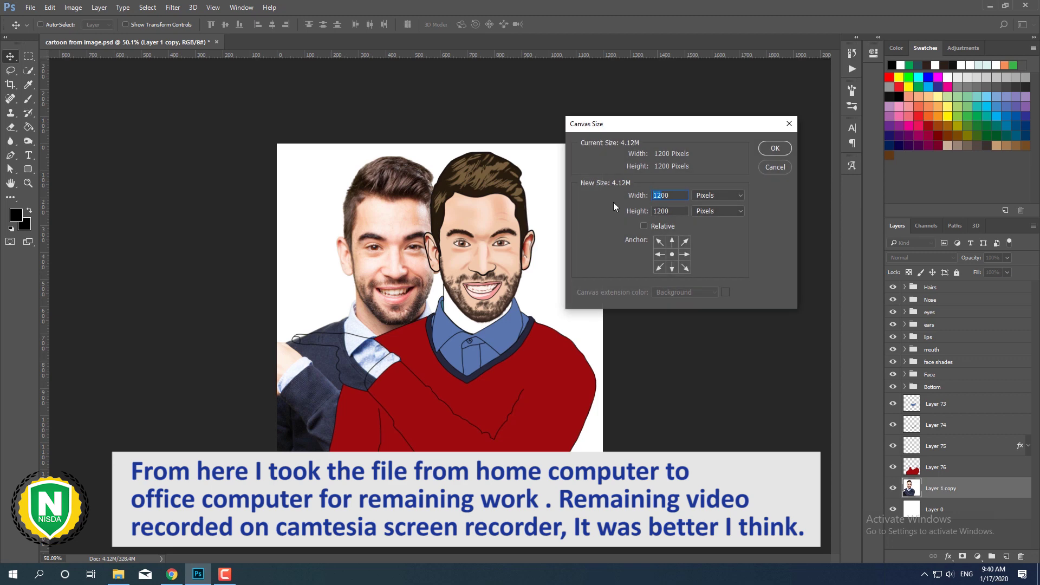
text(240)
click(773, 148)
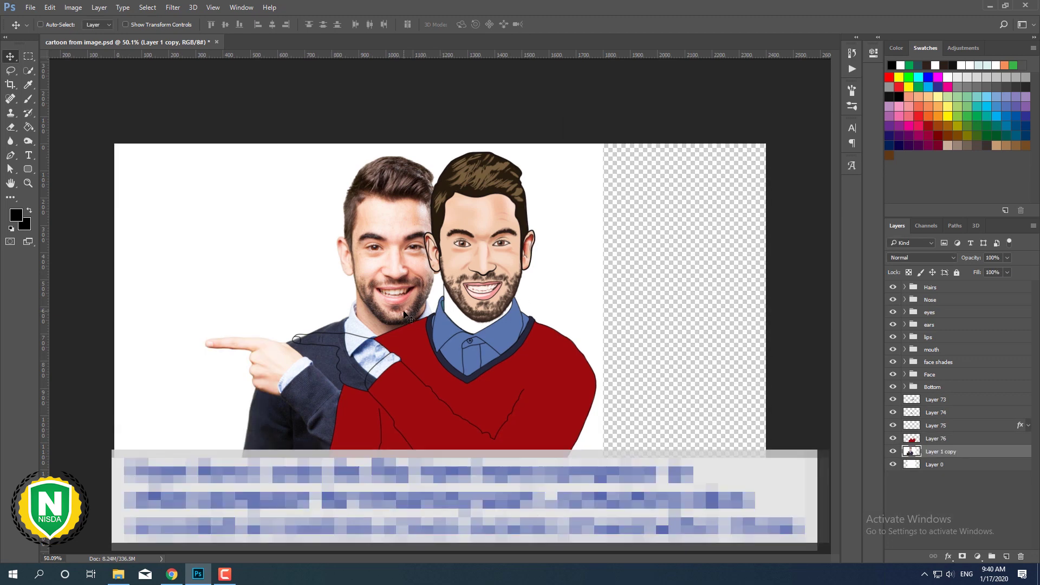
Place the photo on the left, the cartoon on the right, and stretch the white Layer 0 background across.
drag(400, 314, 332, 314)
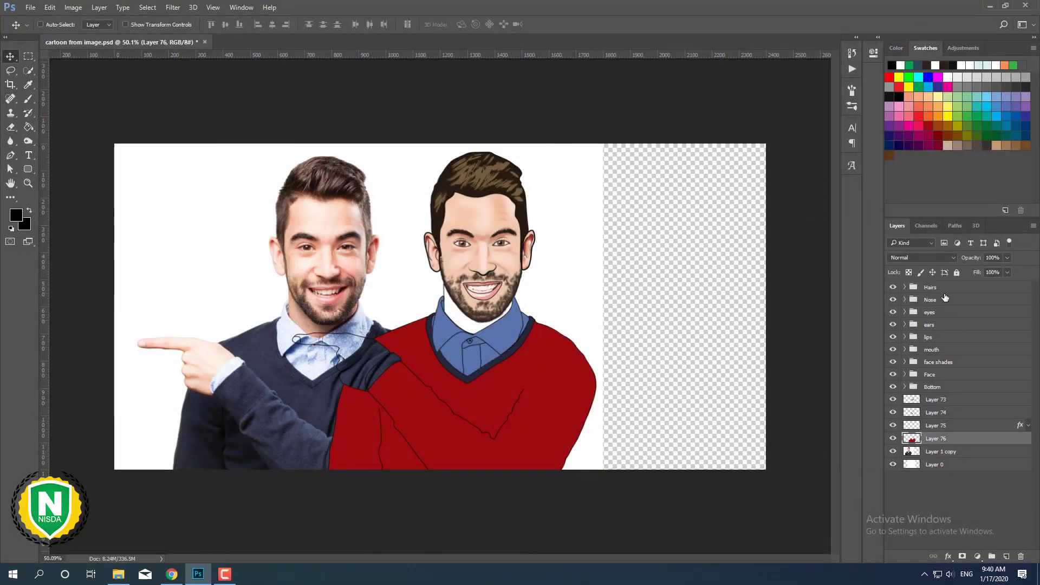
drag(401, 329, 590, 323)
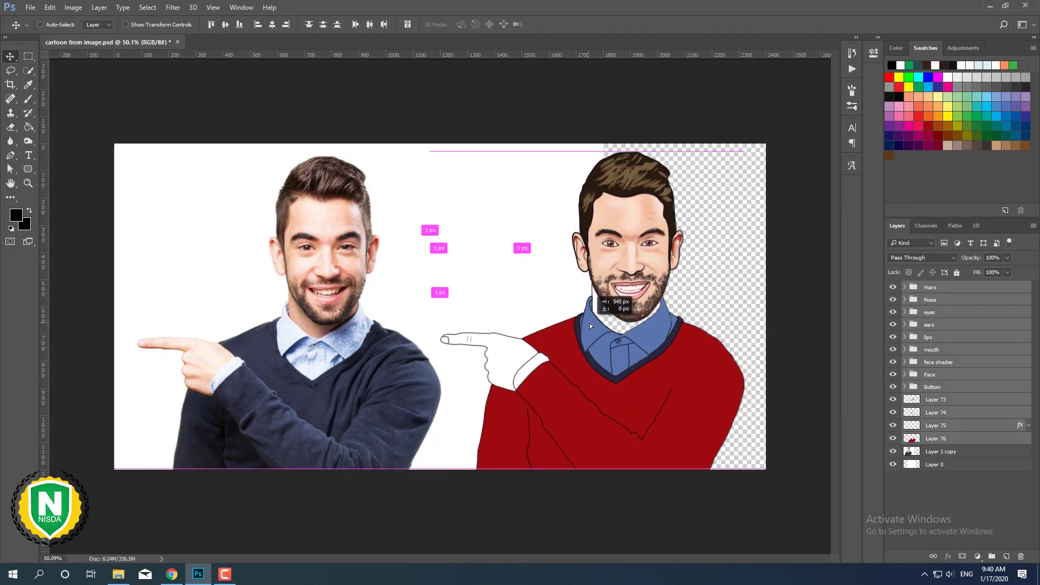
click(917, 462)
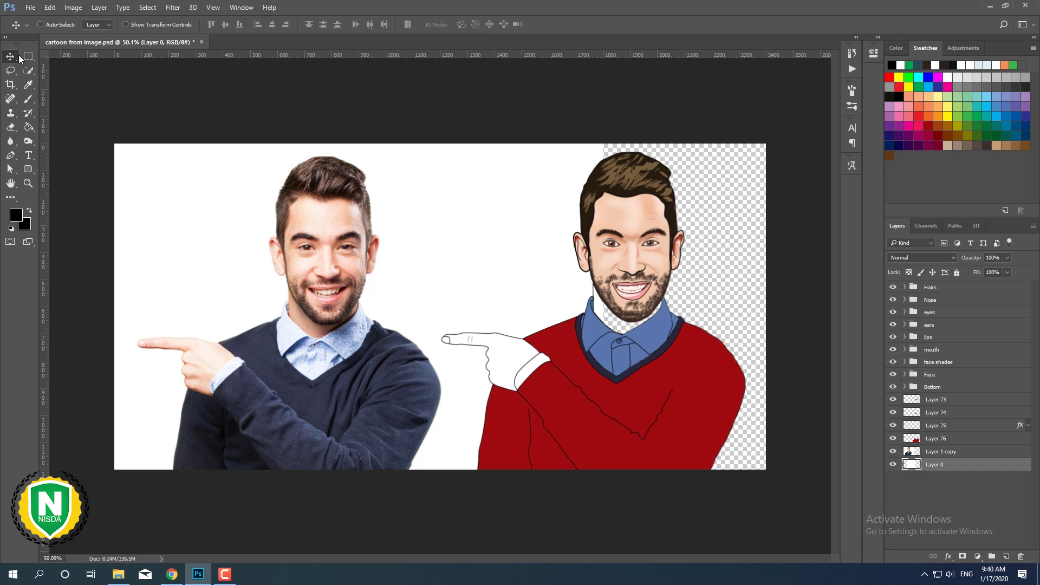
key(ctrl+t)
drag(605, 307, 767, 315)
key(Return)
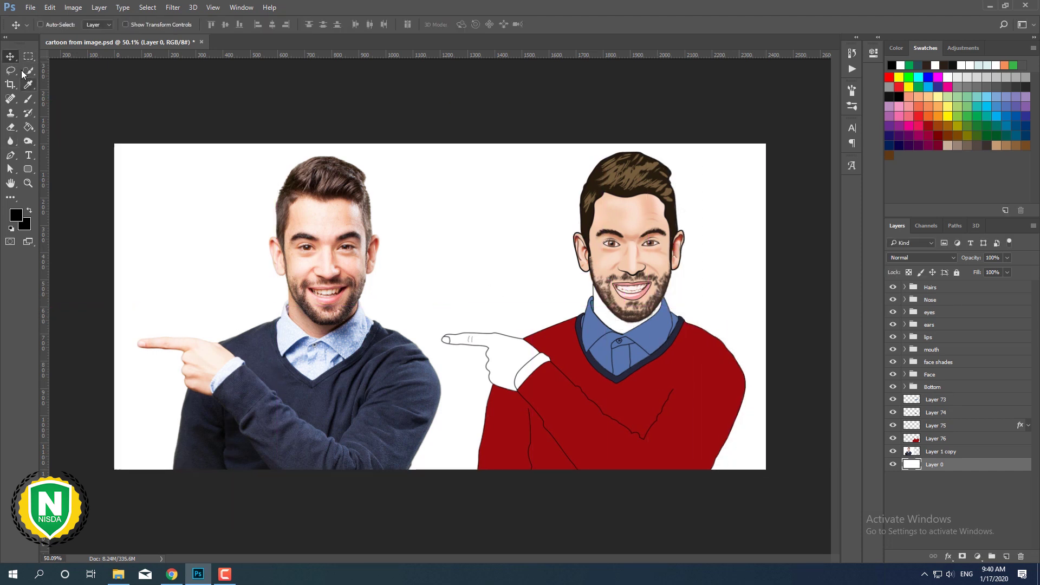
click(225, 574)
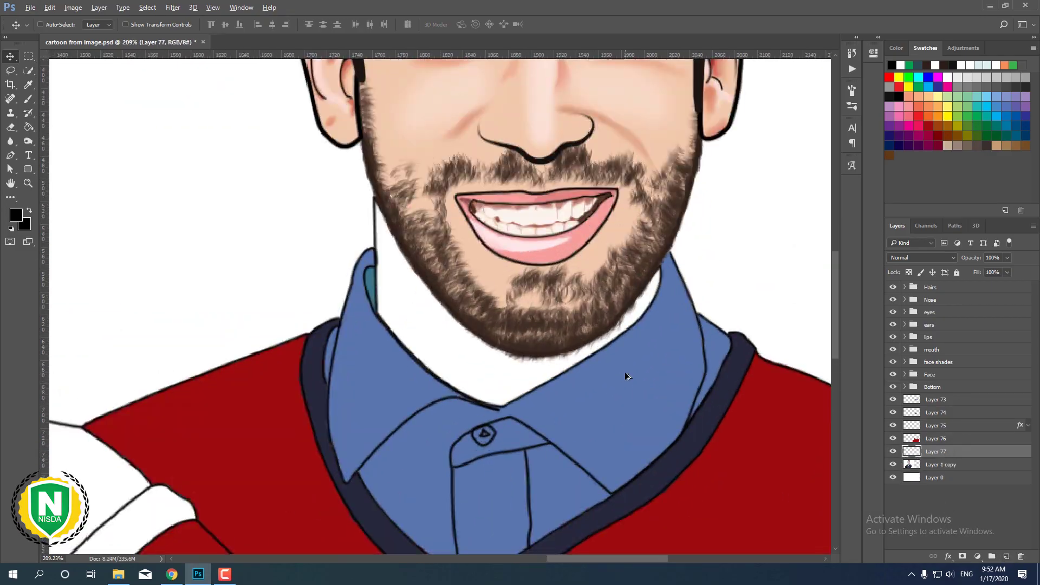
Paint the white neck under the beard peach skin tone with a progressively larger brush.
scroll(626, 372, down, 5)
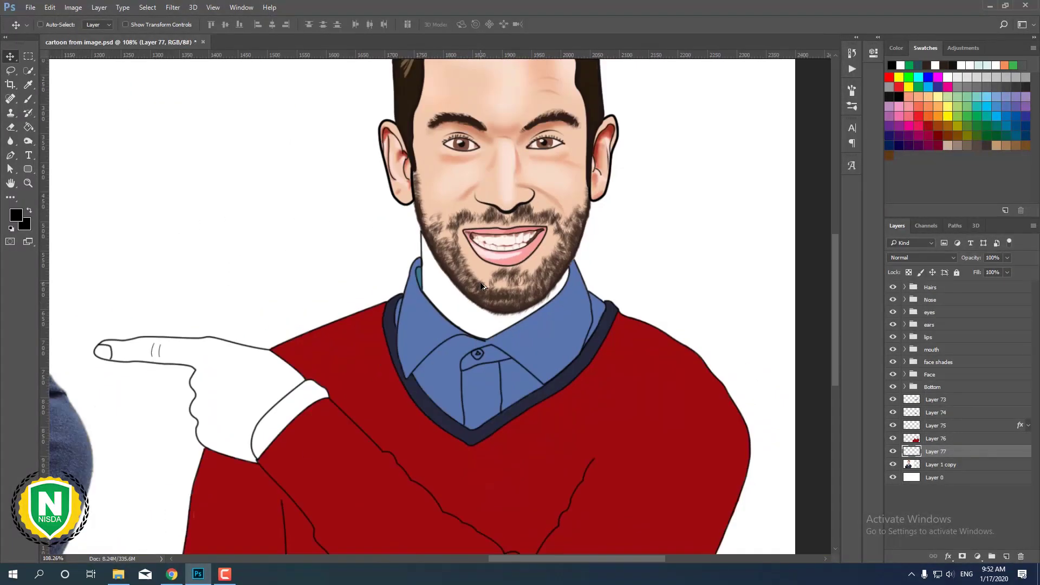
scroll(481, 287, up, 5)
click(29, 99)
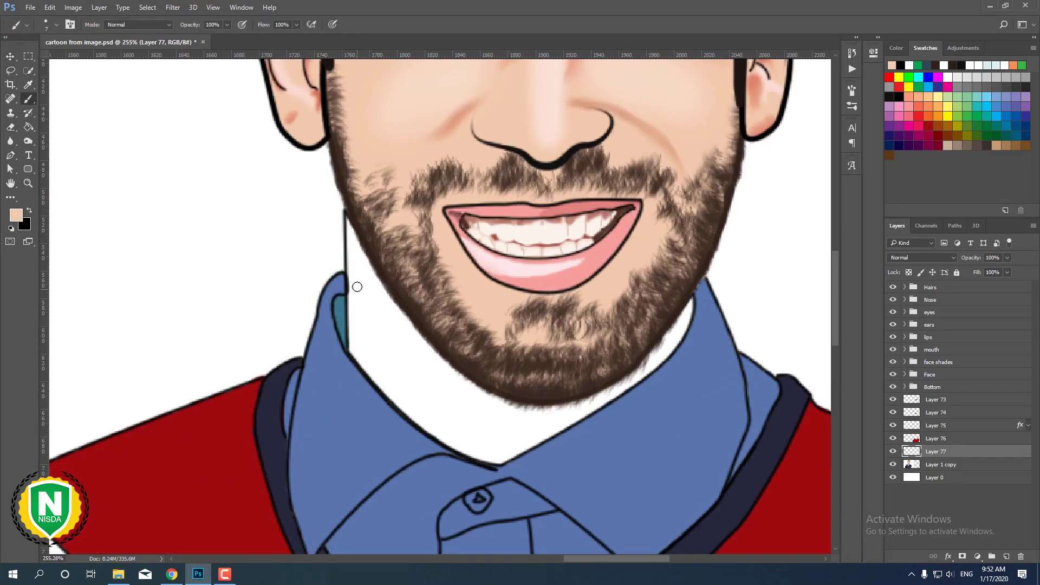
drag(355, 286, 355, 314)
mouse_move(400, 394)
mouse_down()
mouse_move(469, 441)
mouse_move(390, 367)
mouse_move(483, 453)
mouse_move(413, 369)
mouse_move(369, 284)
mouse_up()
key(bracketright)
key(bracketright)
key(bracketright)
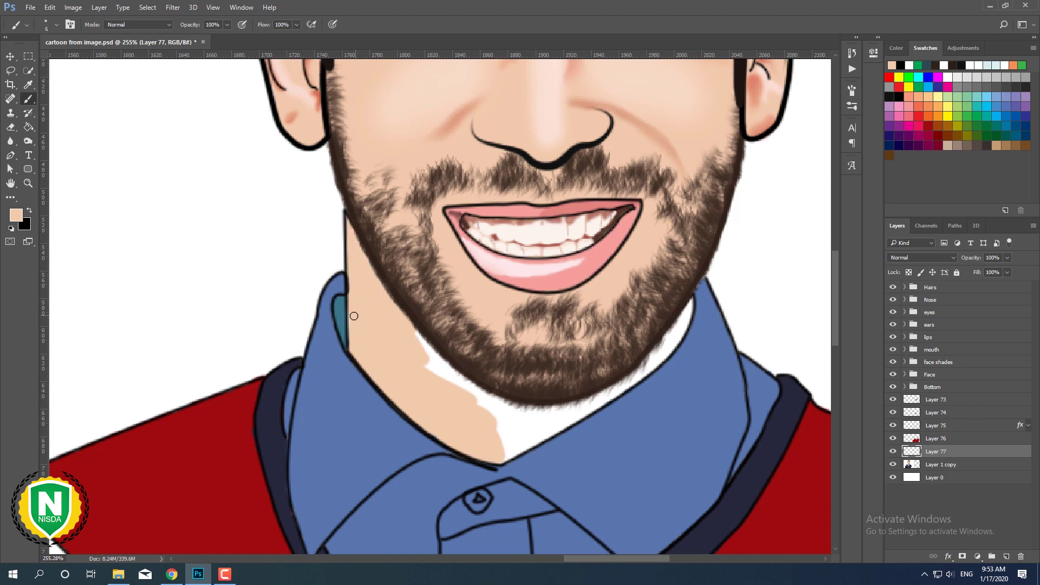
mouse_move(414, 338)
mouse_down()
mouse_move(509, 420)
mouse_move(506, 443)
mouse_move(539, 414)
mouse_move(569, 407)
mouse_move(669, 309)
mouse_move(687, 266)
mouse_up()
key(bracketright)
key(bracketright)
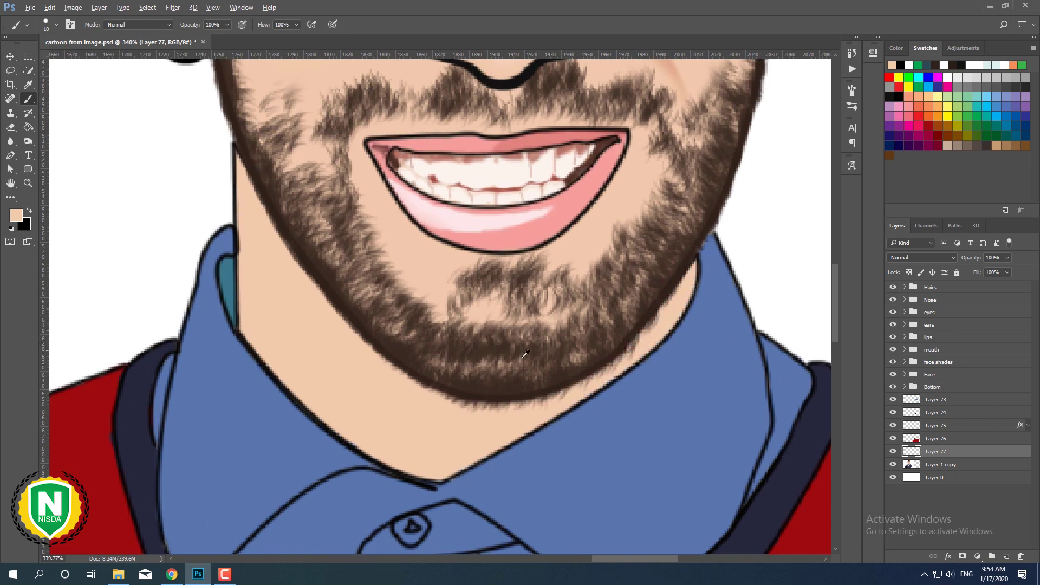
key(ctrl+0)
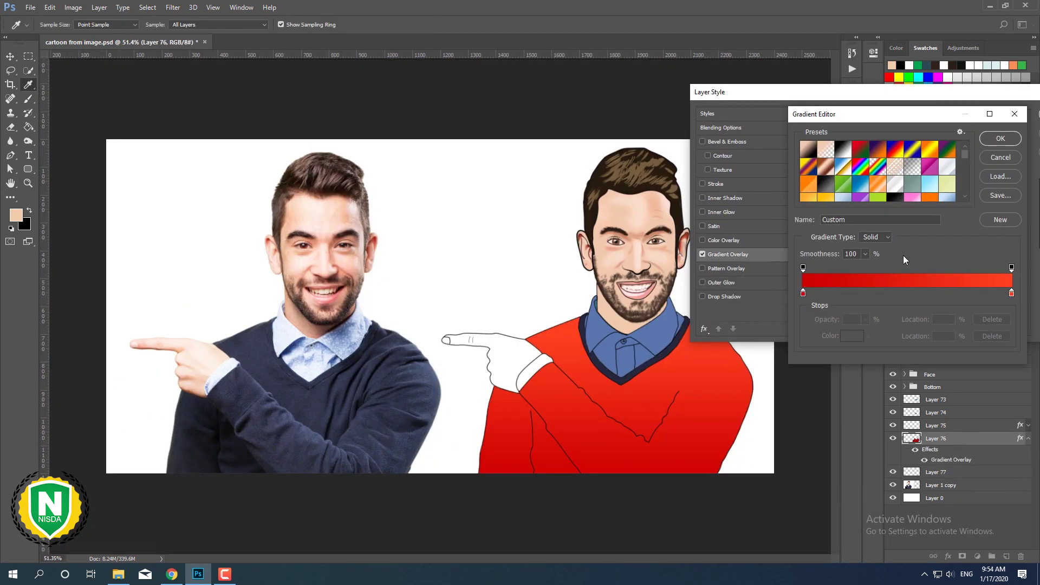
Sample navy from the photo's sweater into the Gradient Overlay stops, darken it, and confirm.
click(242, 441)
click(959, 210)
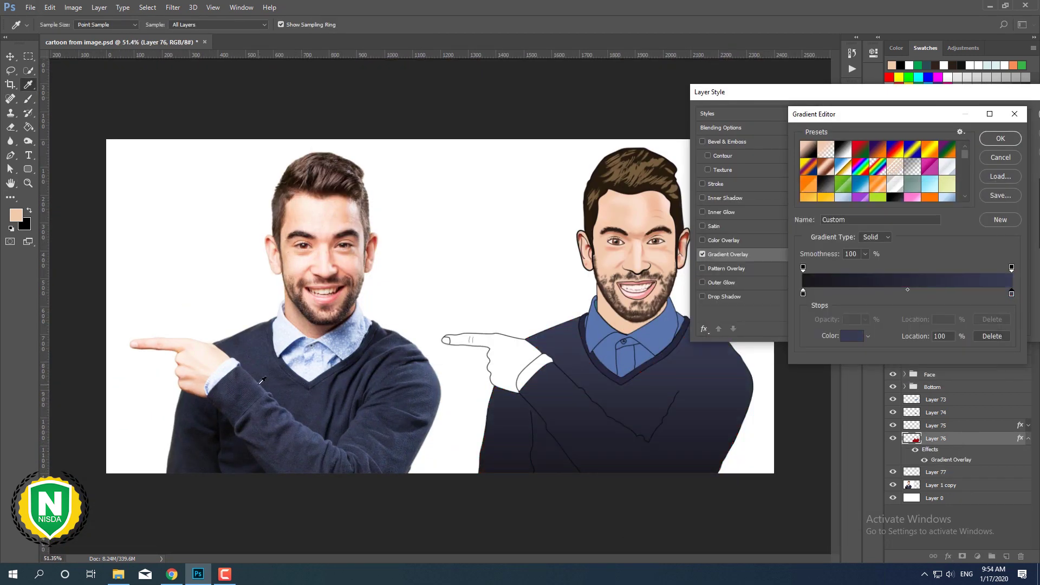
click(852, 336)
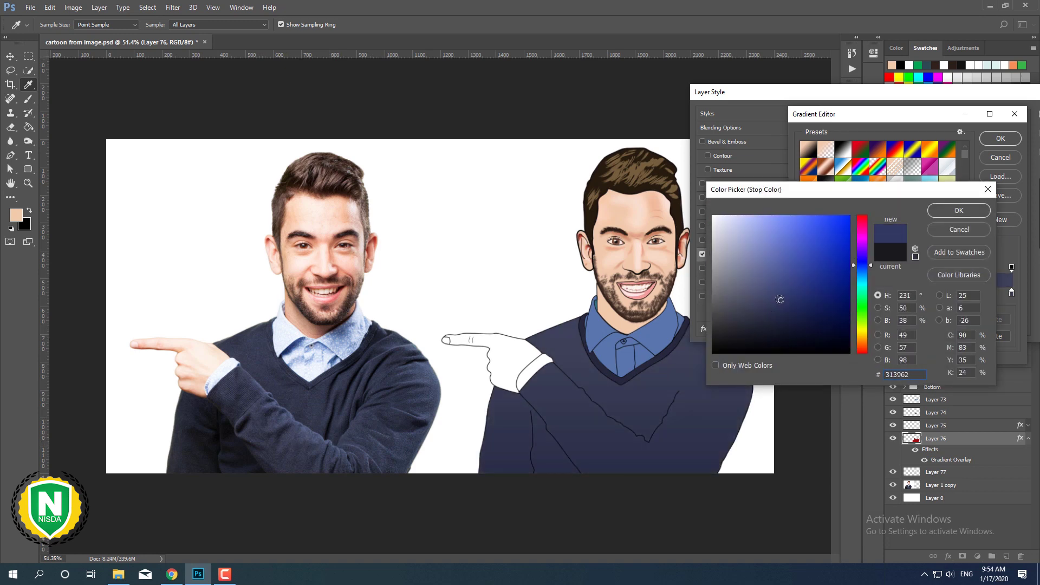
drag(779, 299, 810, 314)
click(807, 302)
click(783, 316)
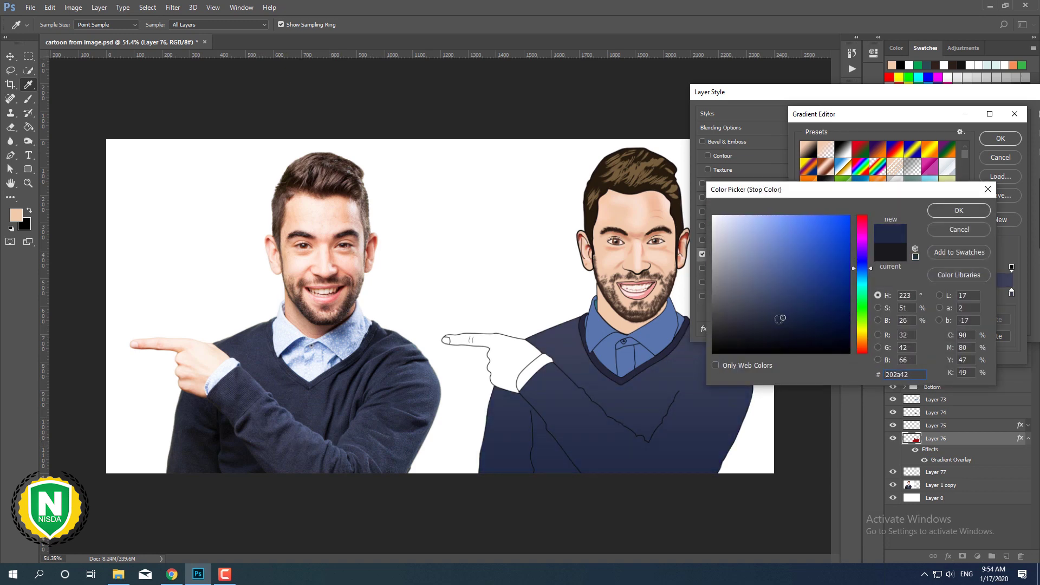
click(959, 210)
click(1001, 138)
key(b)
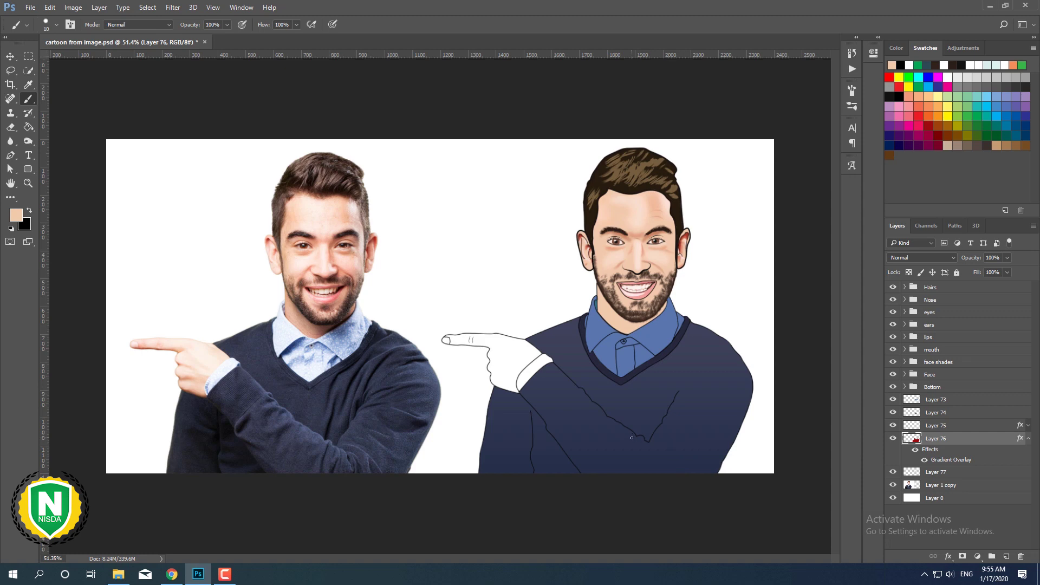
key(ctrl+shift+alt+n)
alt+scroll(529, 311, up, 5)
Paint the wrist and palm of the pointing hand peach skin tone.
mouse_move(547, 274)
mouse_down()
mouse_move(593, 297)
mouse_move(558, 347)
mouse_move(540, 341)
mouse_up()
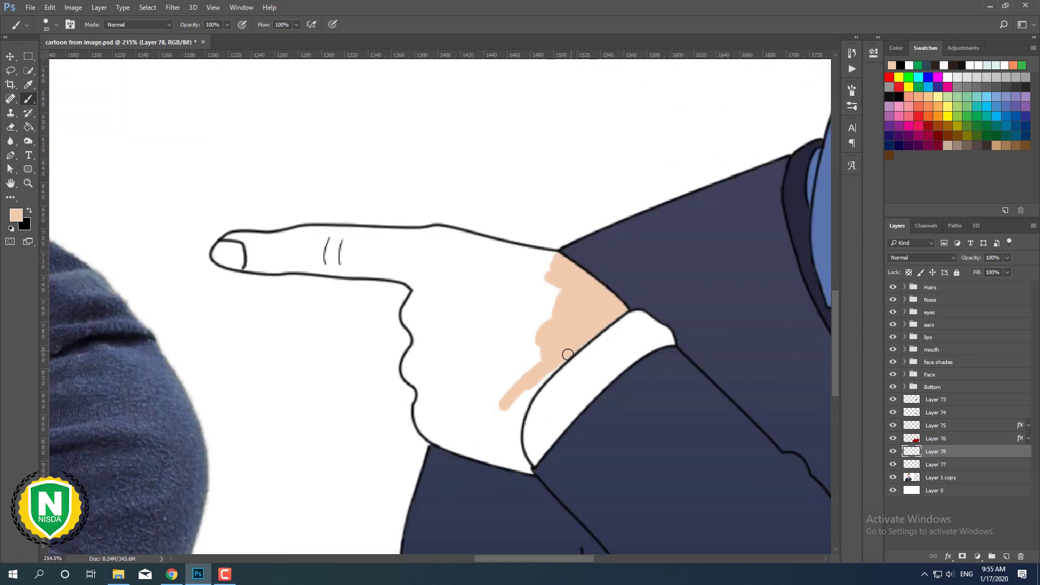
mouse_move(518, 421)
mouse_down()
mouse_move(514, 368)
mouse_move(497, 444)
mouse_up()
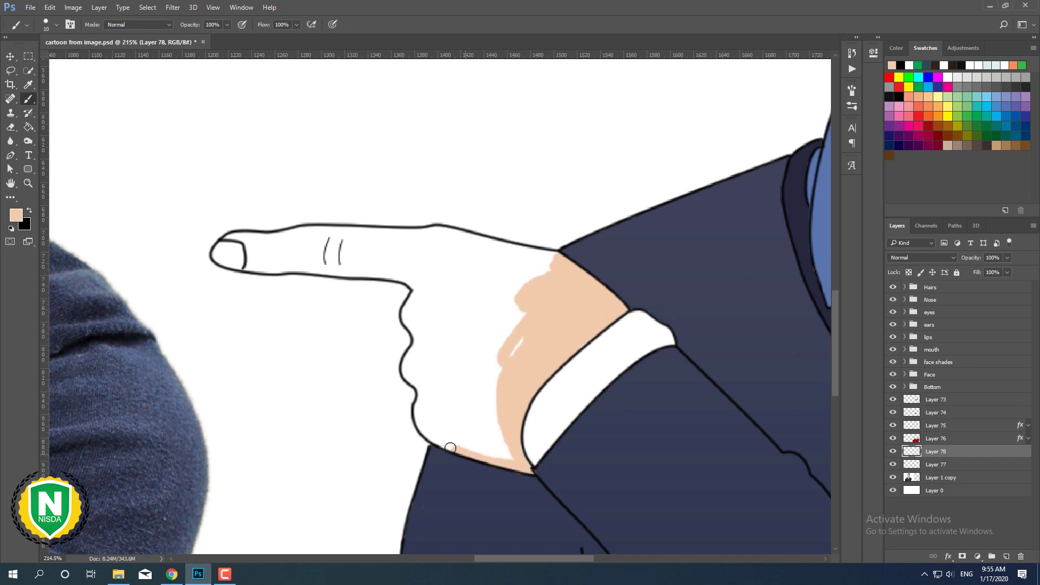
mouse_move(419, 408)
mouse_down()
mouse_move(478, 432)
mouse_move(457, 392)
mouse_up()
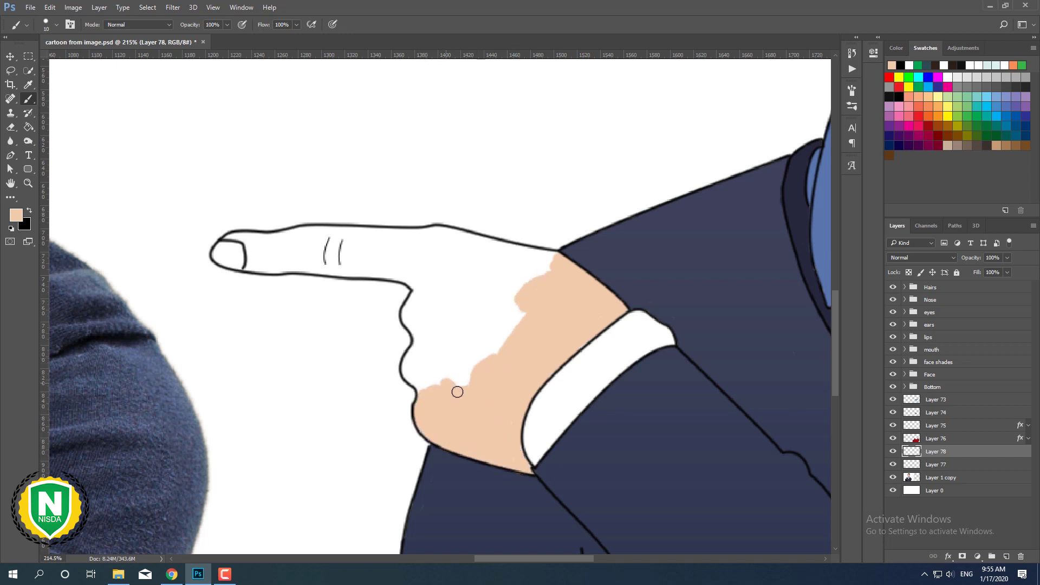
drag(412, 357, 420, 362)
mouse_move(408, 323)
mouse_down()
mouse_move(434, 304)
mouse_move(453, 341)
mouse_move(525, 309)
mouse_up()
scroll(418, 318, down, 5)
scroll(418, 318, up, 5)
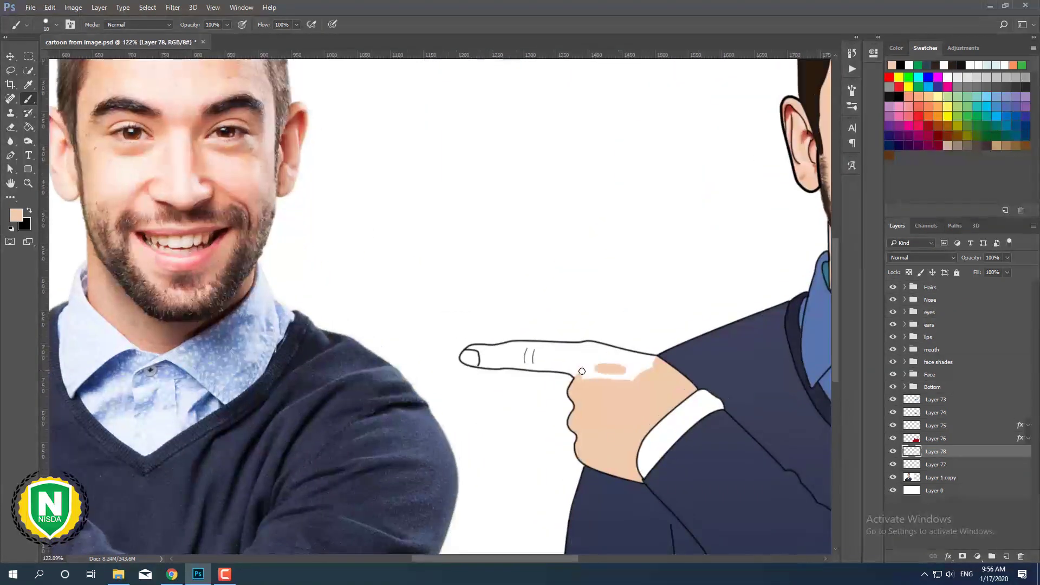
Cover the knuckle patch and the pointing finger up to the fingertip with skin tone.
drag(594, 377, 668, 352)
scroll(668, 352, up, 1)
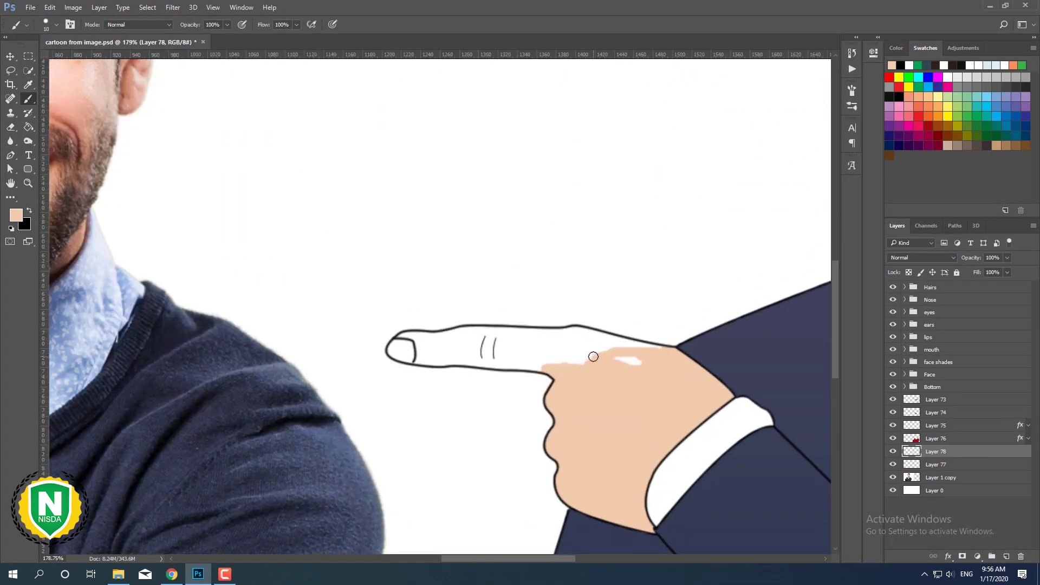
scroll(593, 357, down, 5)
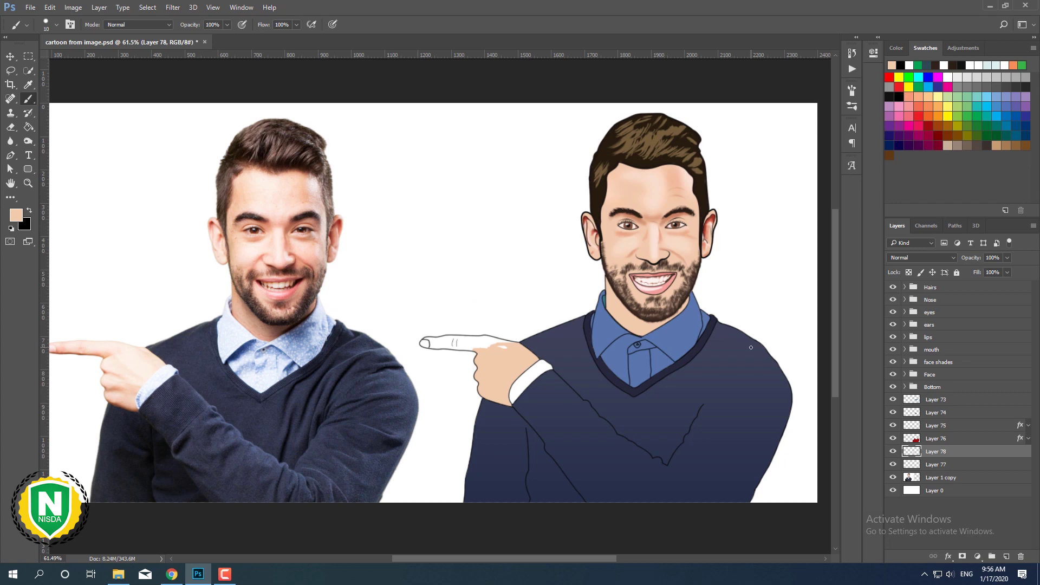
scroll(380, 360, up, 5)
drag(769, 295, 683, 317)
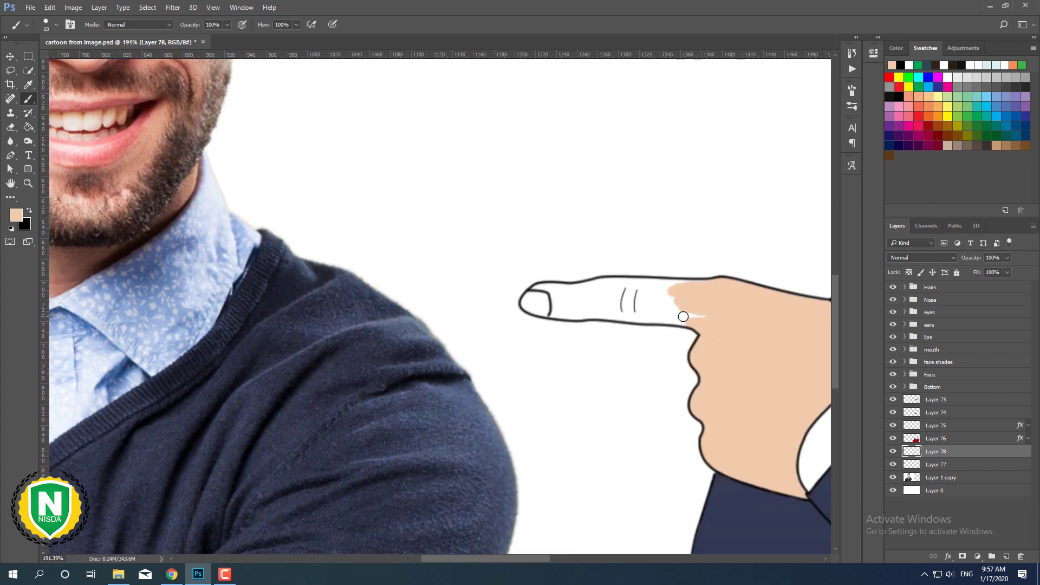
drag(607, 315, 673, 283)
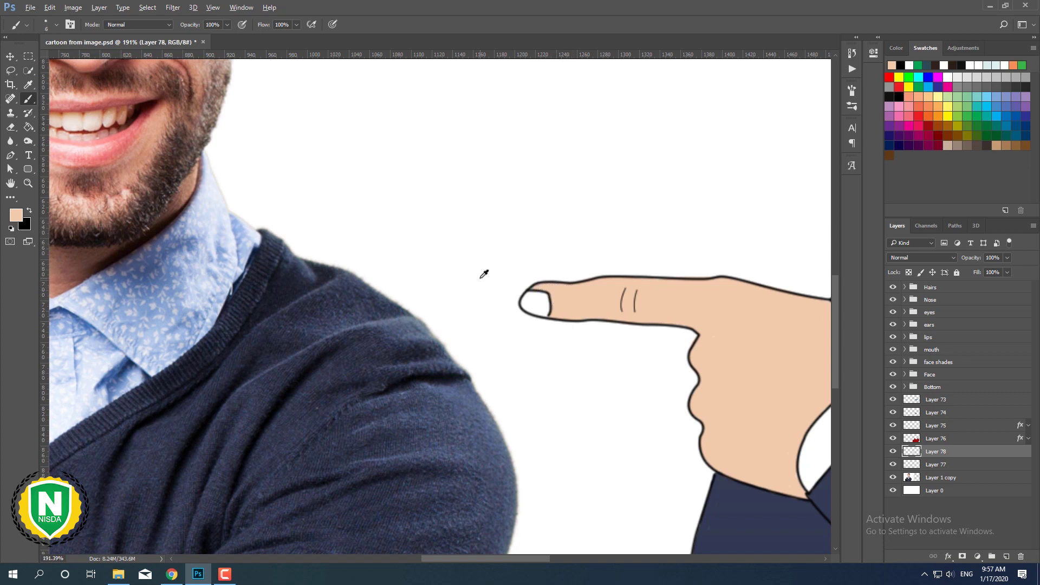
scroll(483, 274, down, 5)
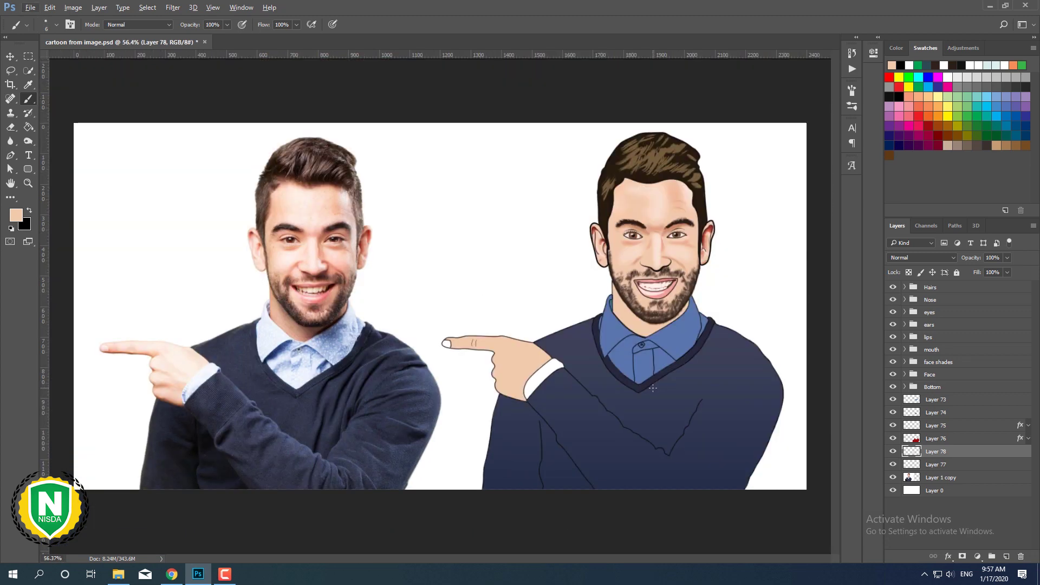
On a new layer, shade the fingernail light grey.
key(ctrl+shift+alt+n)
scroll(424, 361, up, 7)
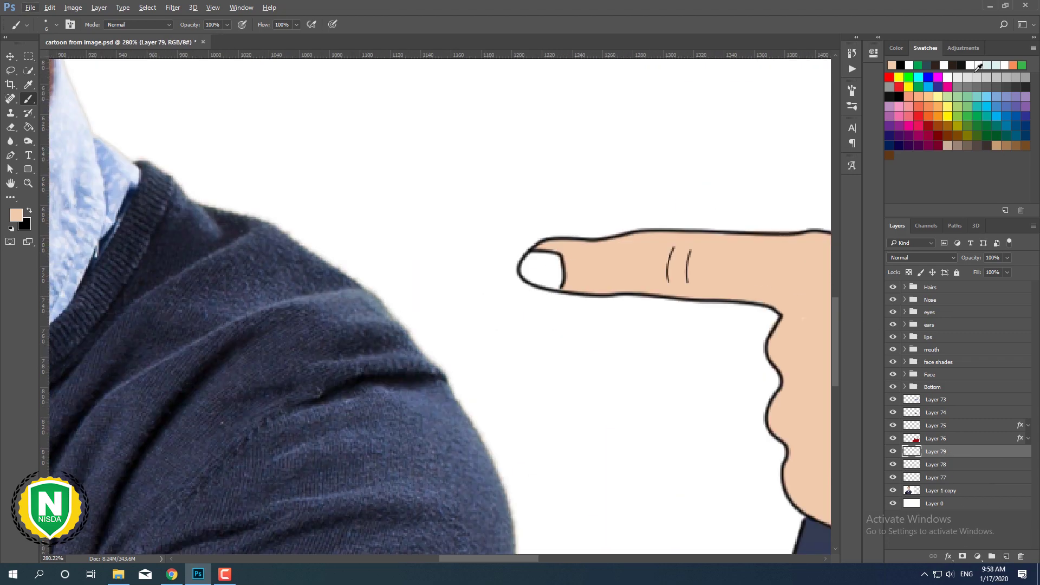
alt+click(556, 278)
drag(537, 265, 551, 274)
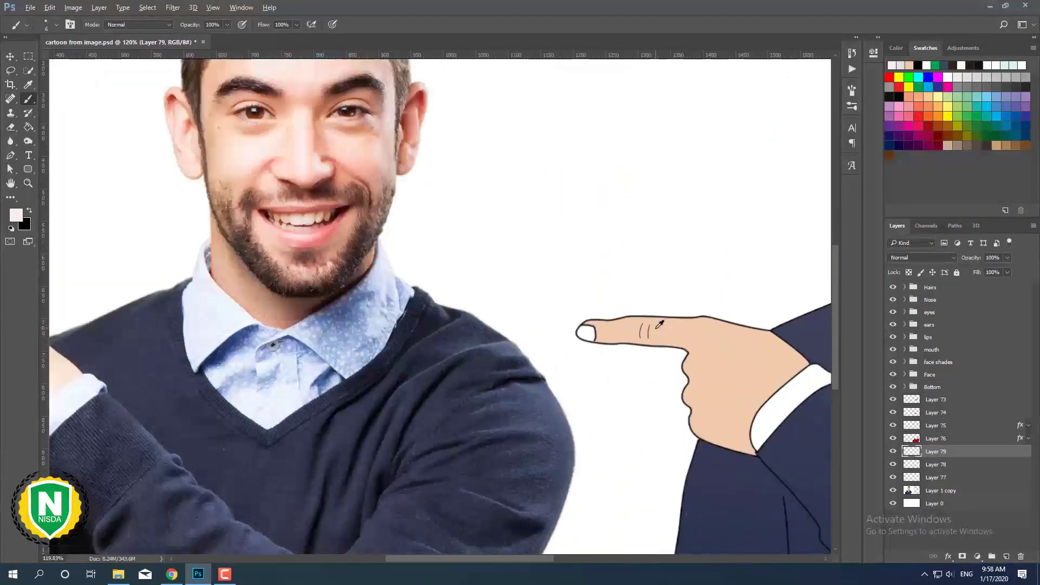
scroll(588, 335, down, 7)
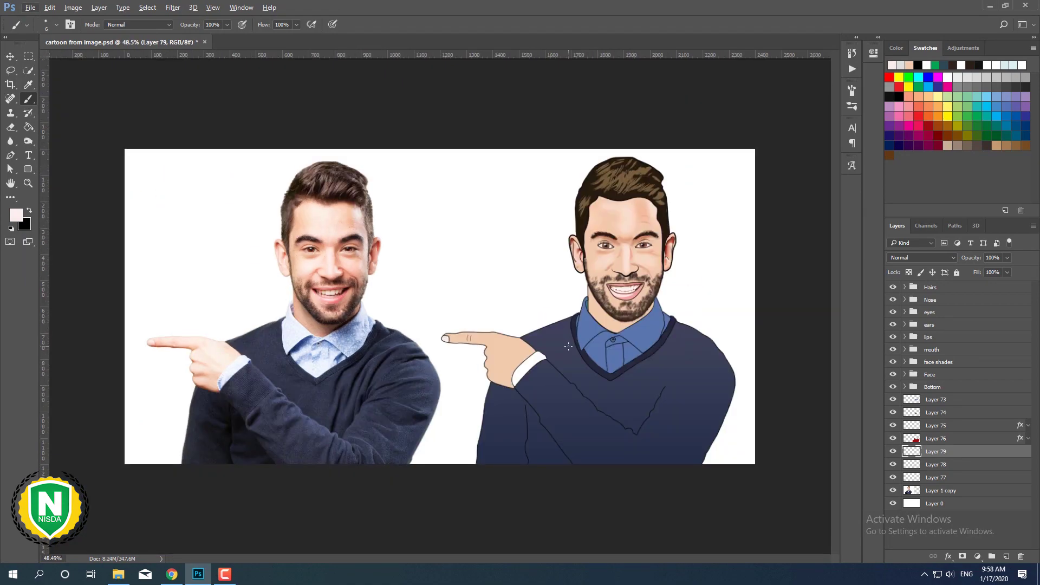
Group the clothing colour layers (Layers 73–79) into a group named Bottom Color.
key(v)
click(935, 399)
shift+click(935, 478)
key(ctrl+g)
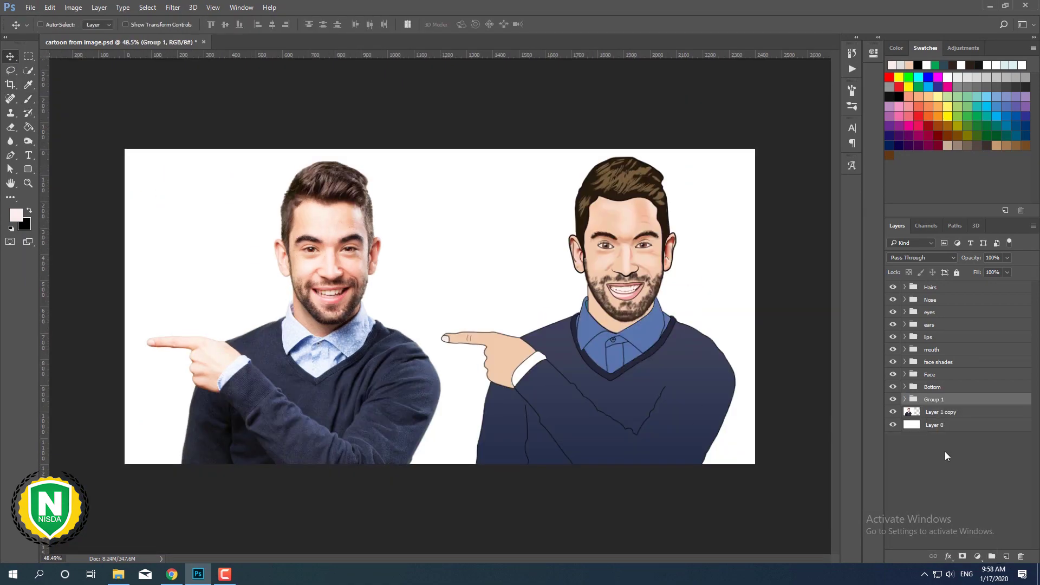
text(Bottom Color)
key(Return)
Sample the dark outline colour and brush a brown shadow below the chin with a larger brush.
scroll(673, 328, up, 3)
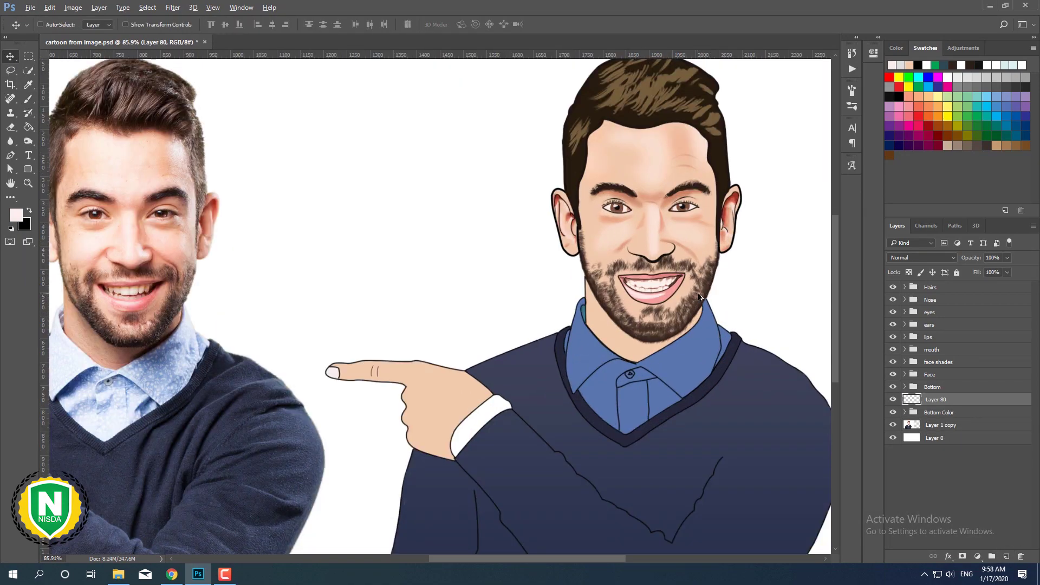
scroll(673, 327, up, 3)
scroll(672, 327, up, 3)
alt+click(673, 327)
key(bracketright)
key(bracketright)
key(bracketright)
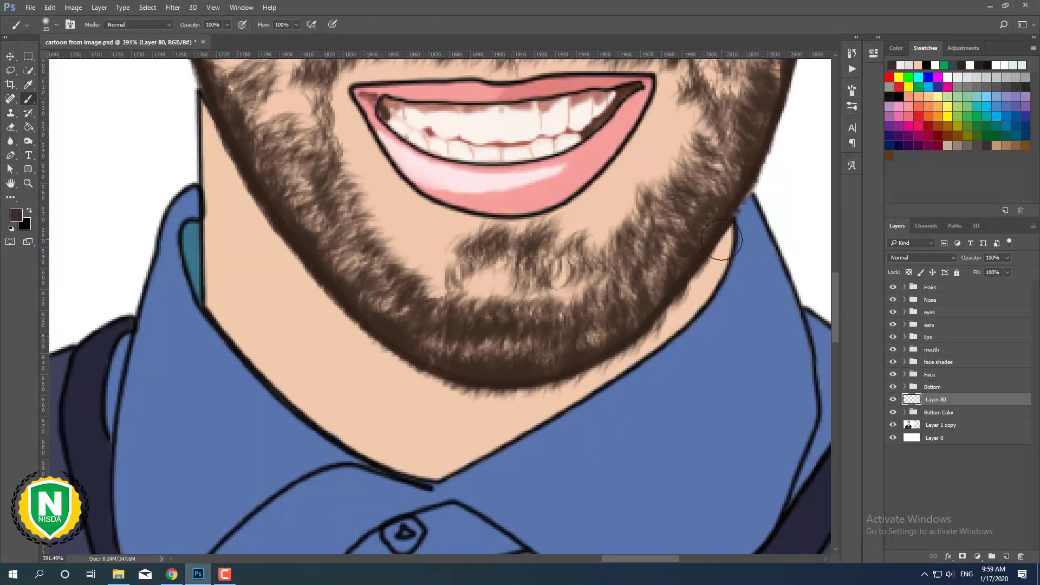
scroll(721, 239, down, 5)
scroll(541, 325, down, 2)
scroll(544, 427, up, 3)
drag(593, 414, 544, 427)
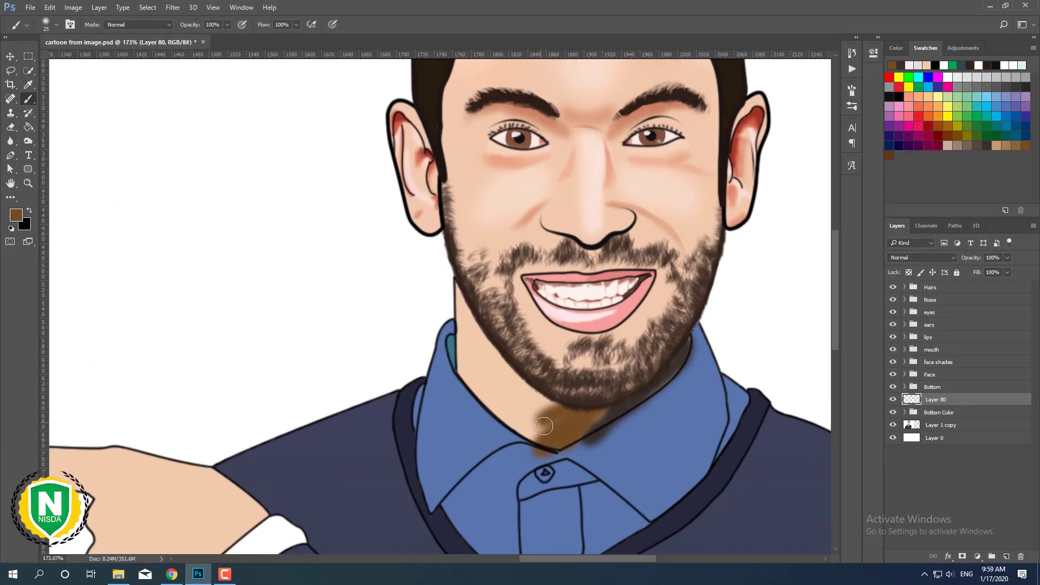
scroll(544, 426, down, 5)
scroll(650, 325, up, 3)
scroll(715, 321, up, 2)
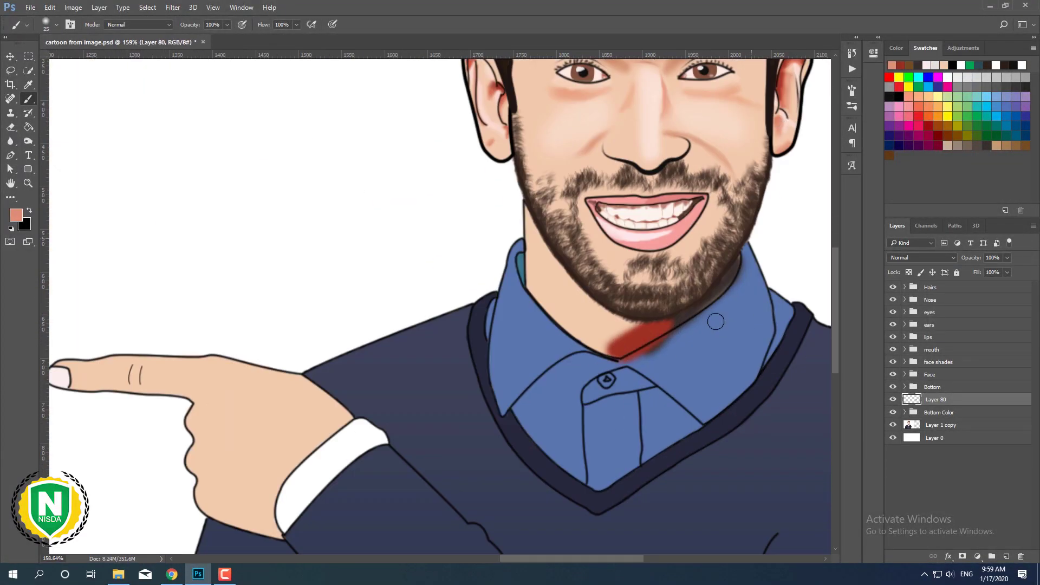
Undo that stroke and repaint the dark chin shadow on a new empty layer.
key(ctrl+z)
click(1006, 557)
mouse_move(623, 347)
mouse_down()
mouse_move(651, 323)
mouse_move(612, 352)
mouse_up()
scroll(623, 336, down, 5)
scroll(596, 347, up, 6)
Erase excess shadow under the chin and along the collar on both shadow layers.
key(alt+bracketleft)
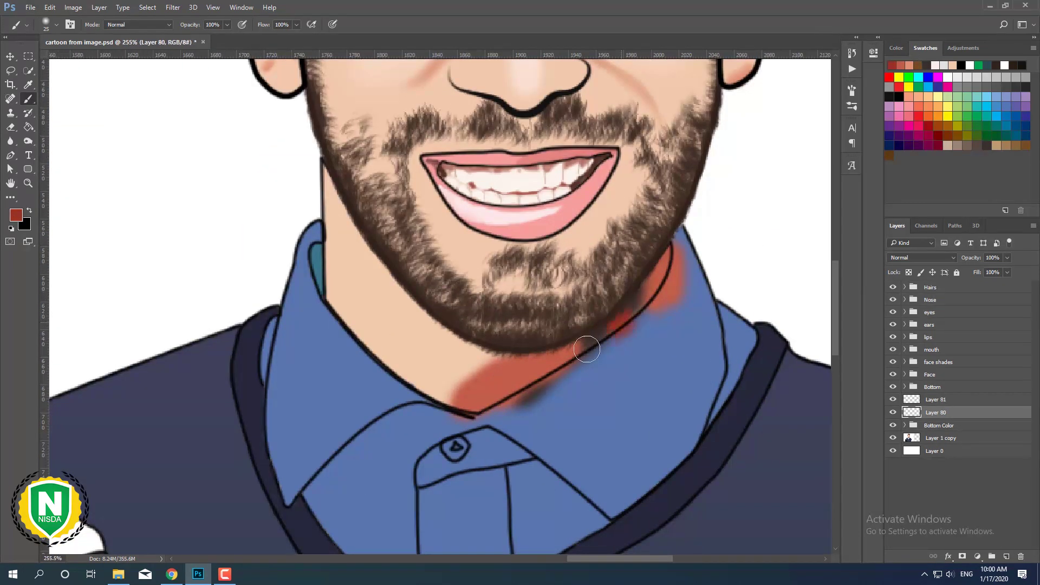
key(e)
key(alt+bracketright)
mouse_move(615, 395)
mouse_down()
mouse_move(541, 379)
mouse_move(466, 411)
mouse_up()
key(alt+bracketleft)
mouse_move(662, 325)
mouse_down()
mouse_move(639, 367)
mouse_move(690, 261)
mouse_up()
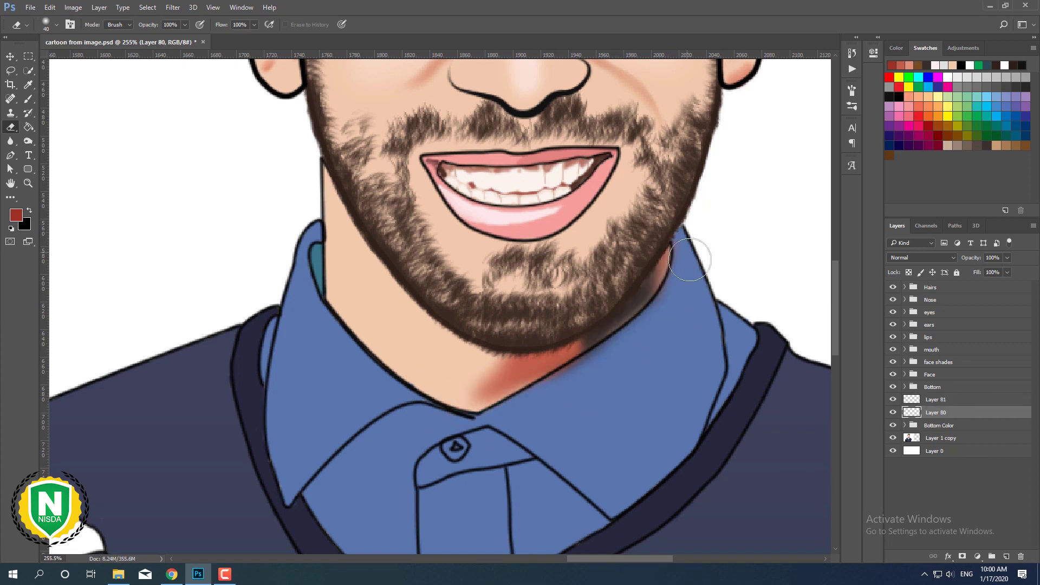
key(alt+bracketright)
key(b)
scroll(596, 298, down, 5)
scroll(517, 330, up, 4)
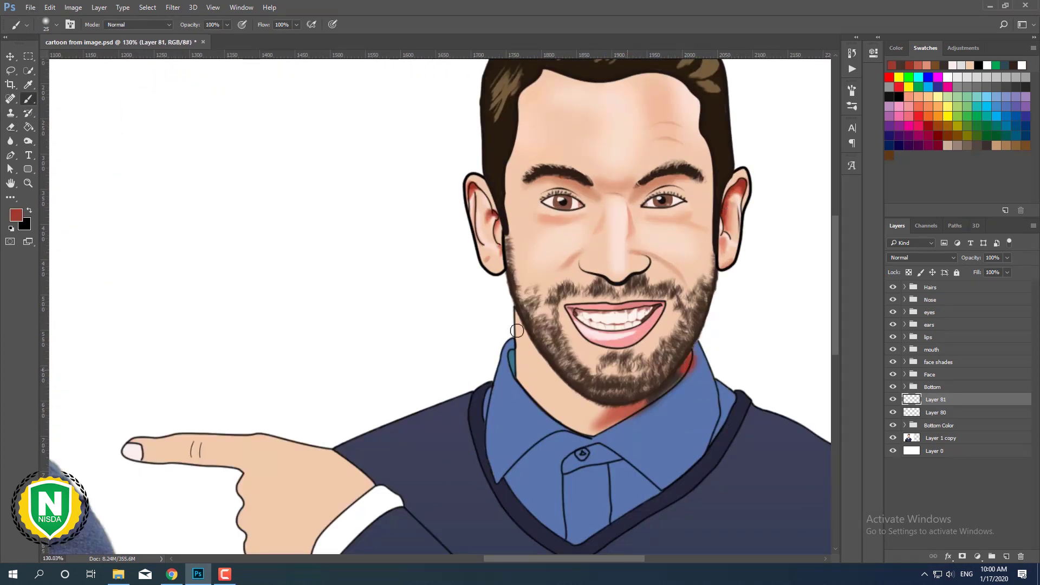
Make the chin shadow more transparent and add a new layer for collar shading.
key(e)
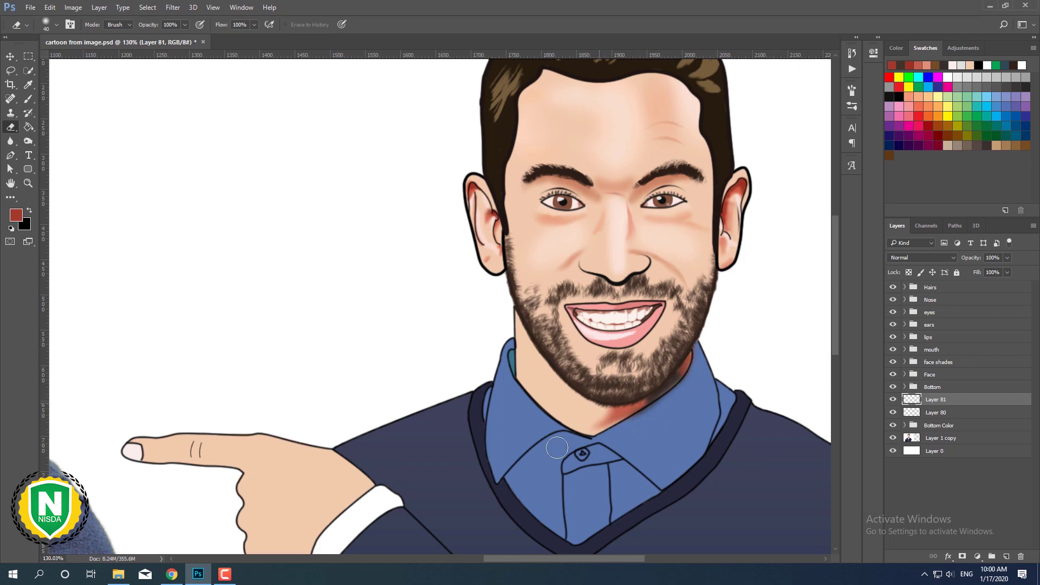
scroll(557, 447, down, 5)
scroll(599, 474, up, 2)
key(shift+alt+bracketleft)
scroll(693, 398, down, 2)
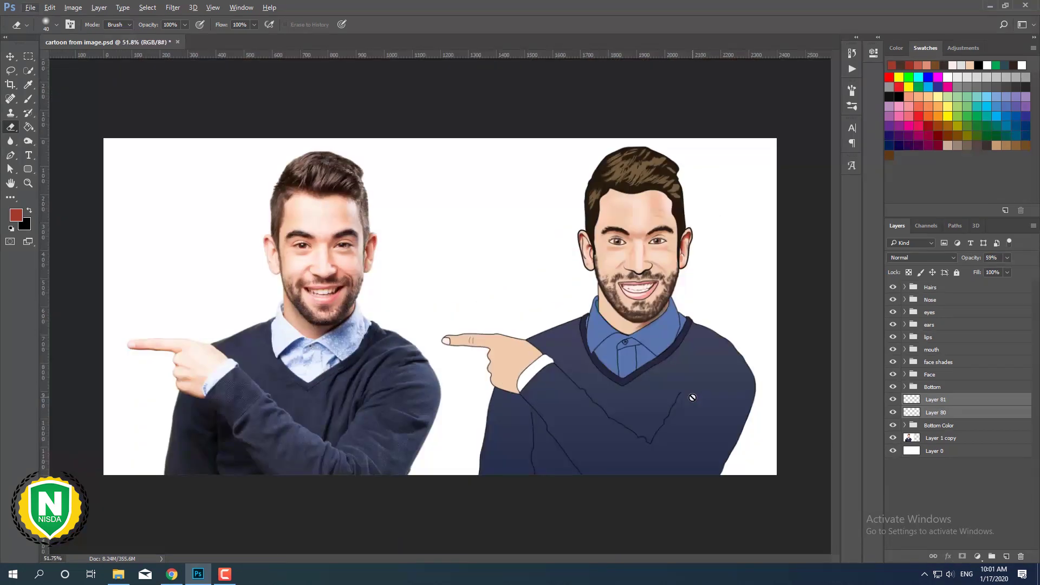
scroll(692, 398, up, 3)
key(ctrl+shift+alt+n)
Brush a darkened shirt blue along the right collar and erase the excess.
key(i)
click(653, 349)
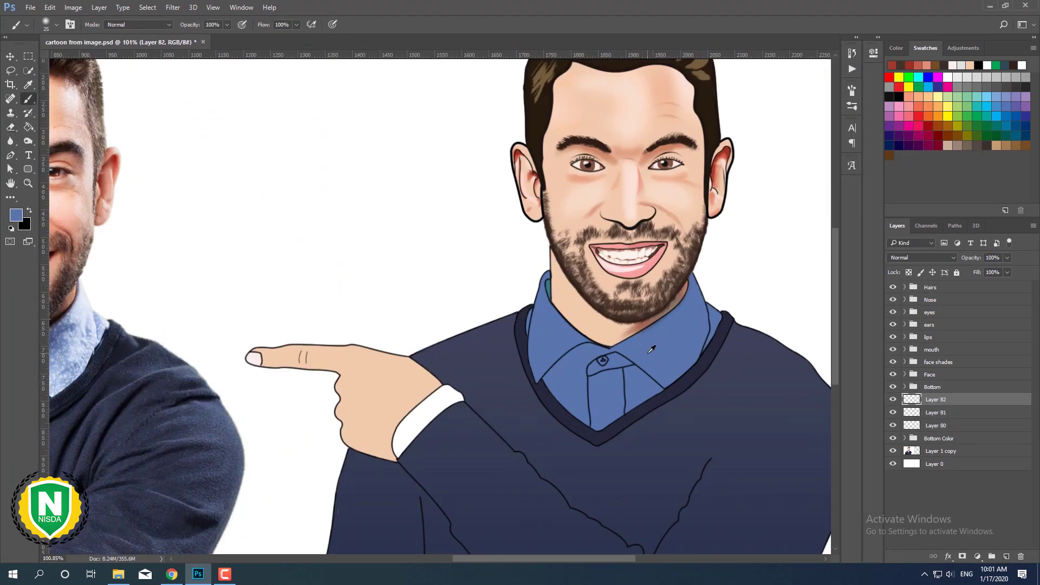
click(16, 215)
key(Return)
key(b)
drag(623, 319, 688, 346)
key(e)
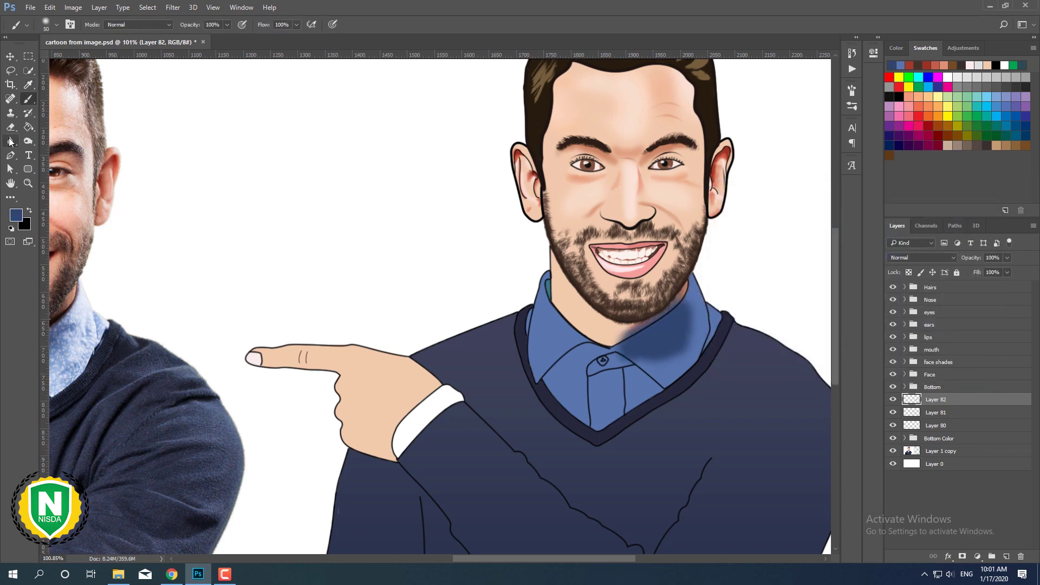
mouse_move(666, 292)
mouse_down()
mouse_move(621, 326)
mouse_move(521, 348)
mouse_up()
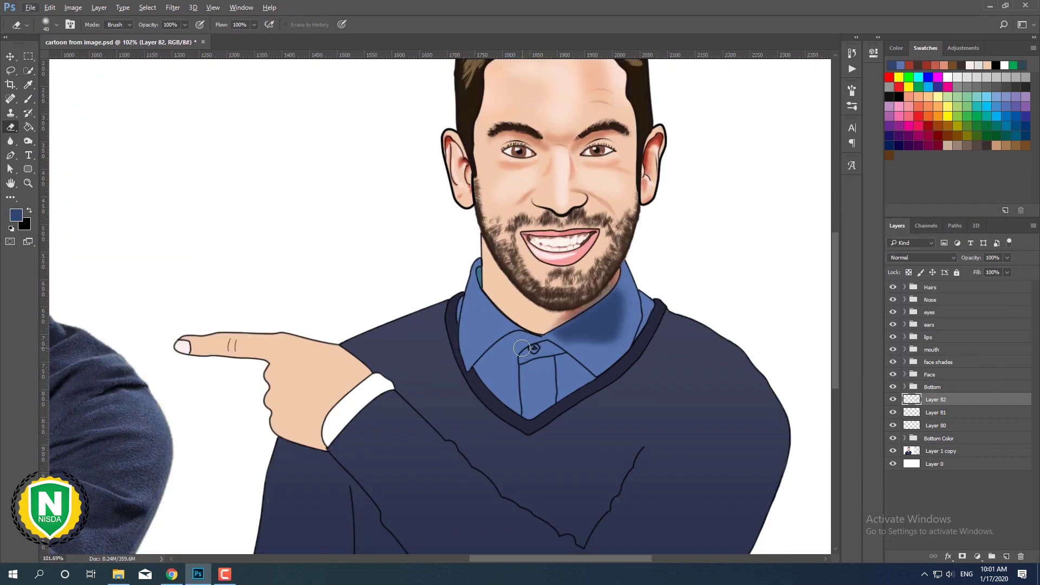
Lower the Layer 82 collar shading to 61% opacity.
scroll(656, 332, down, 5)
scroll(698, 356, up, 4)
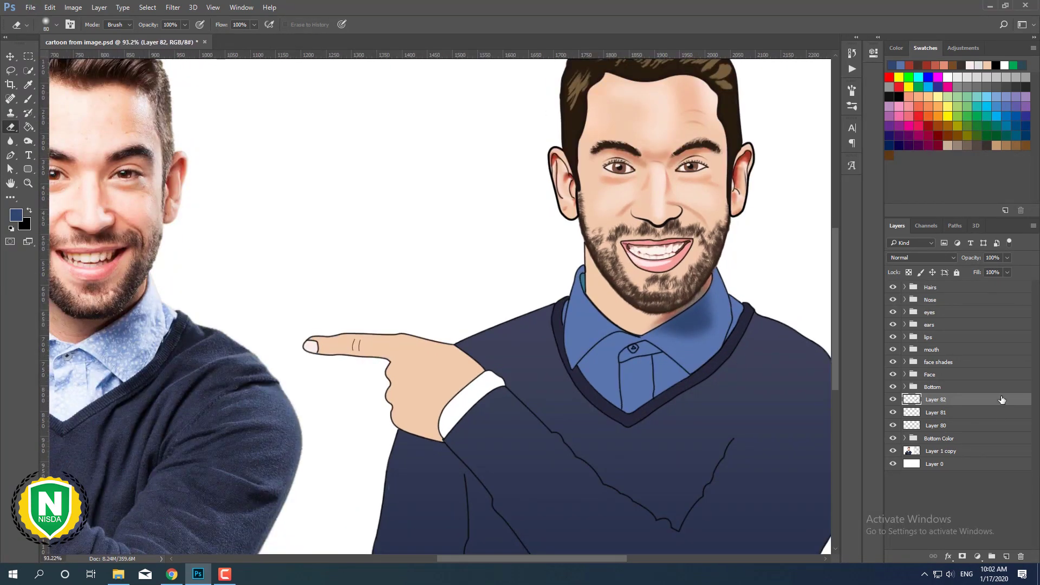
scroll(831, 399, up, 1)
click(936, 412)
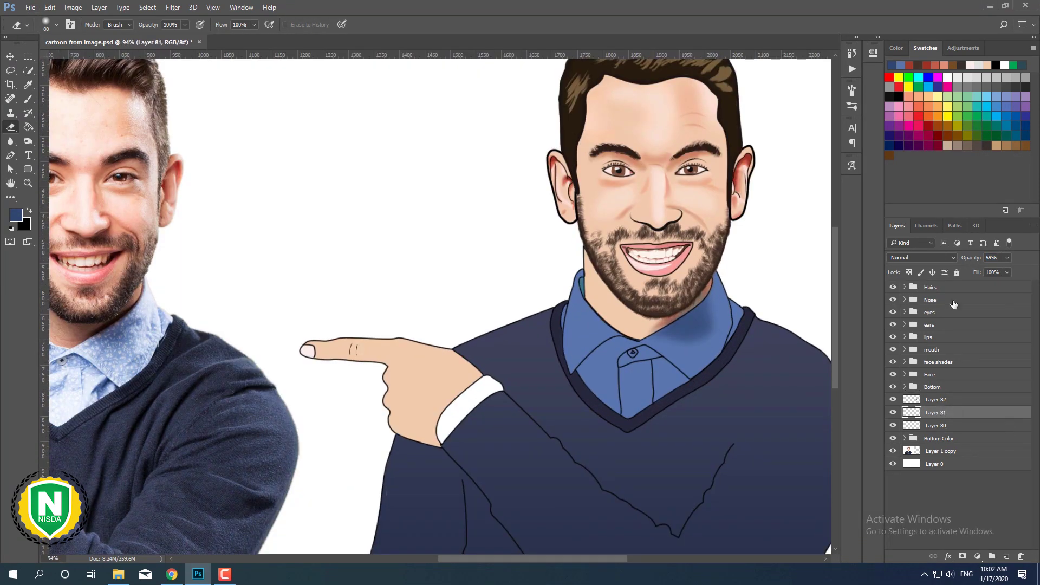
key(alt+[)
key(ctrl+0)
key(alt+])
key(alt+])
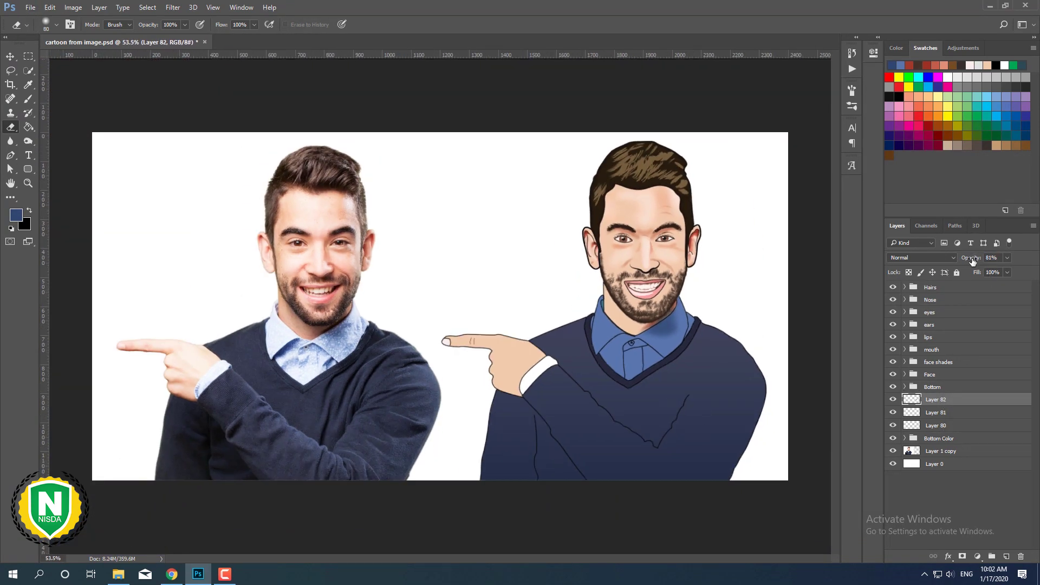
key(v)
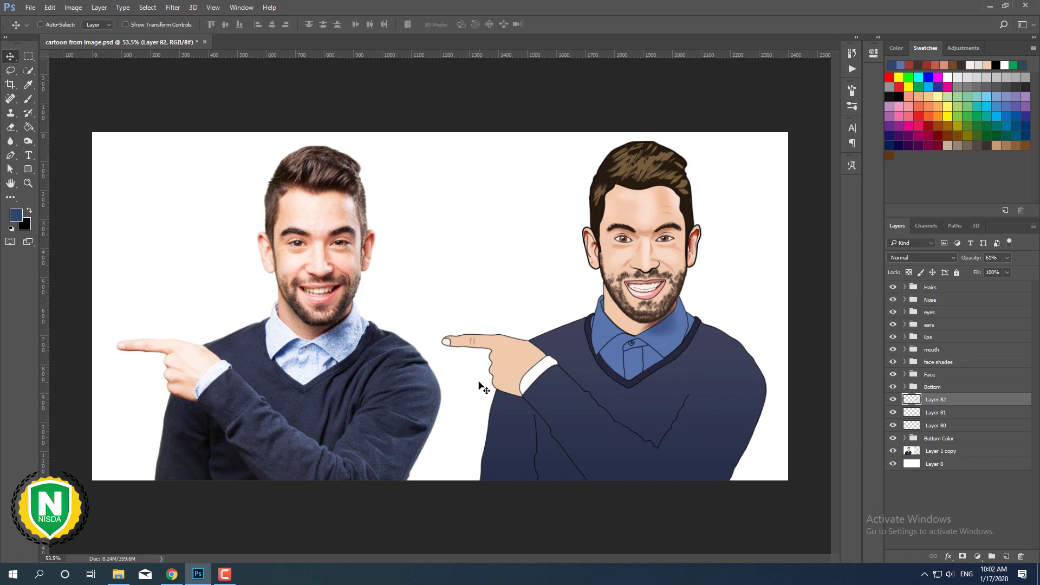
Paint the white shirt cuff at the pointing hand blue on a new layer in Bottom Color.
scroll(616, 428, up, 5)
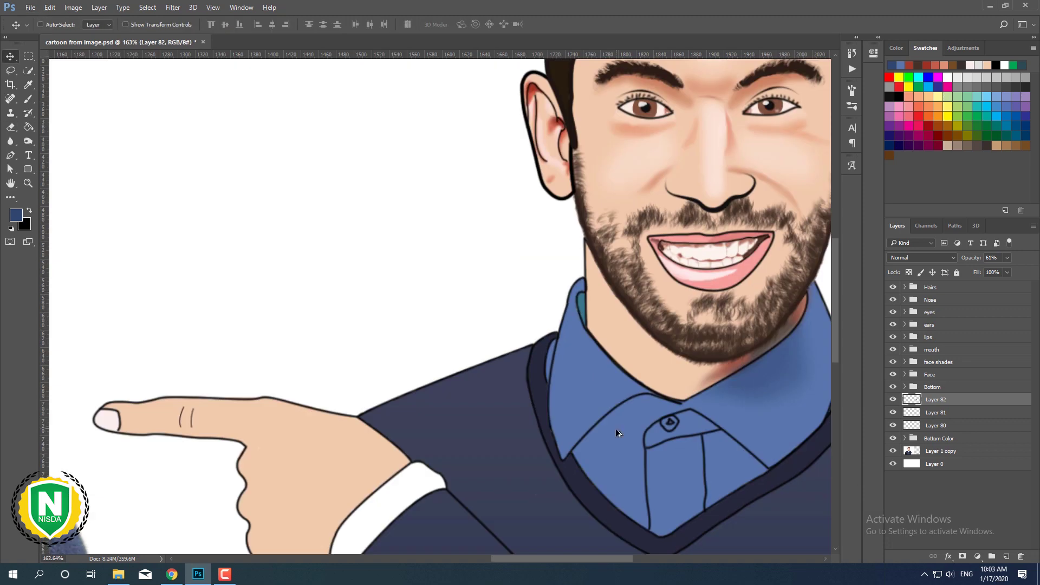
scroll(616, 428, up, 2)
ctrl+click(829, 357)
click(1006, 558)
key(b)
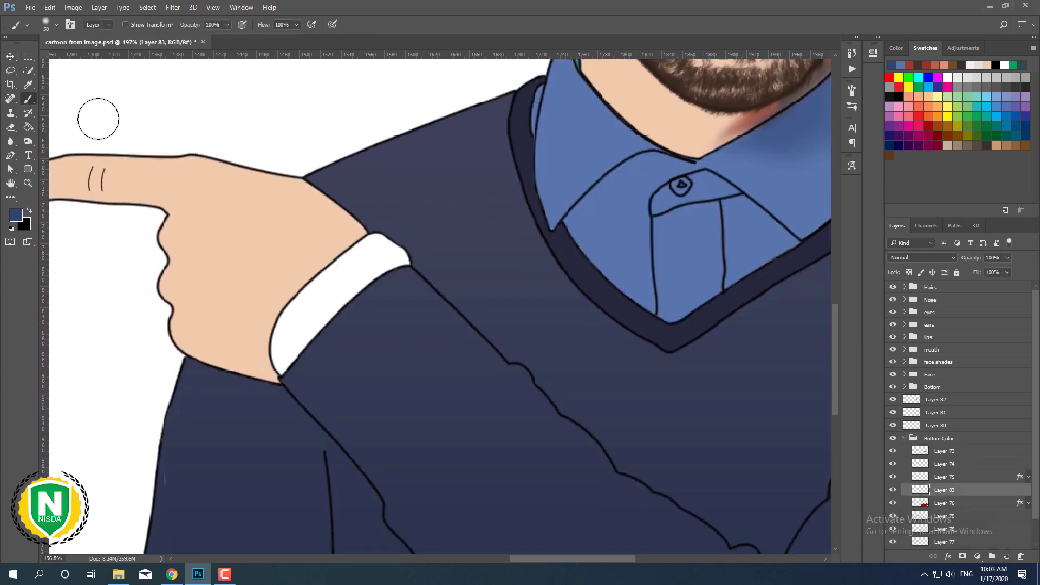
drag(379, 268, 401, 261)
scroll(401, 262, down, 7)
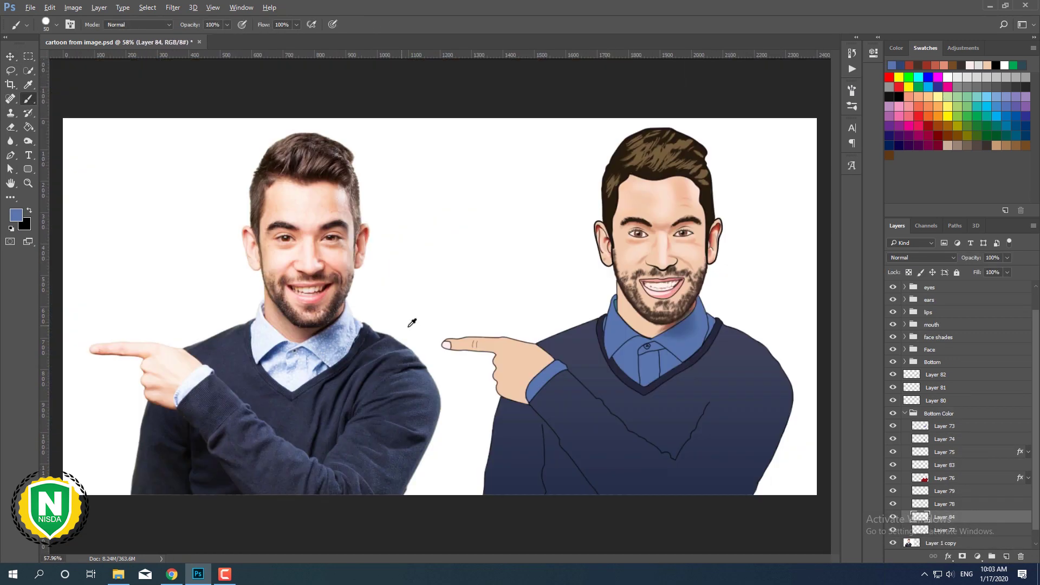
scroll(731, 369, up, 2)
Select the collar shading layer and give the brush and eraser a splatter tip.
click(935, 399)
right_click(388, 279)
double_click(430, 425)
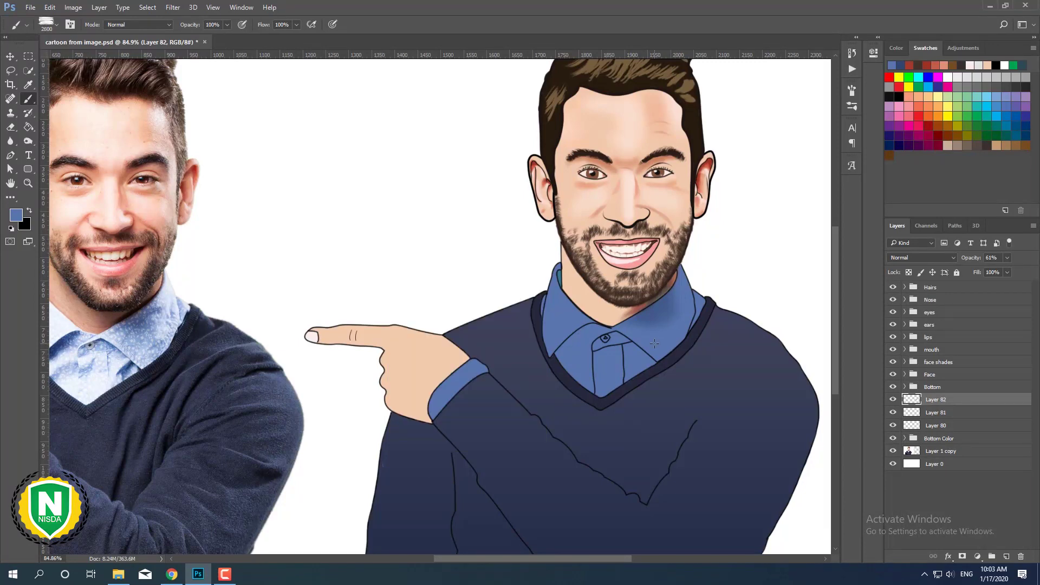
key(e)
right_click(673, 379)
double_click(716, 526)
scroll(685, 363, down, 5)
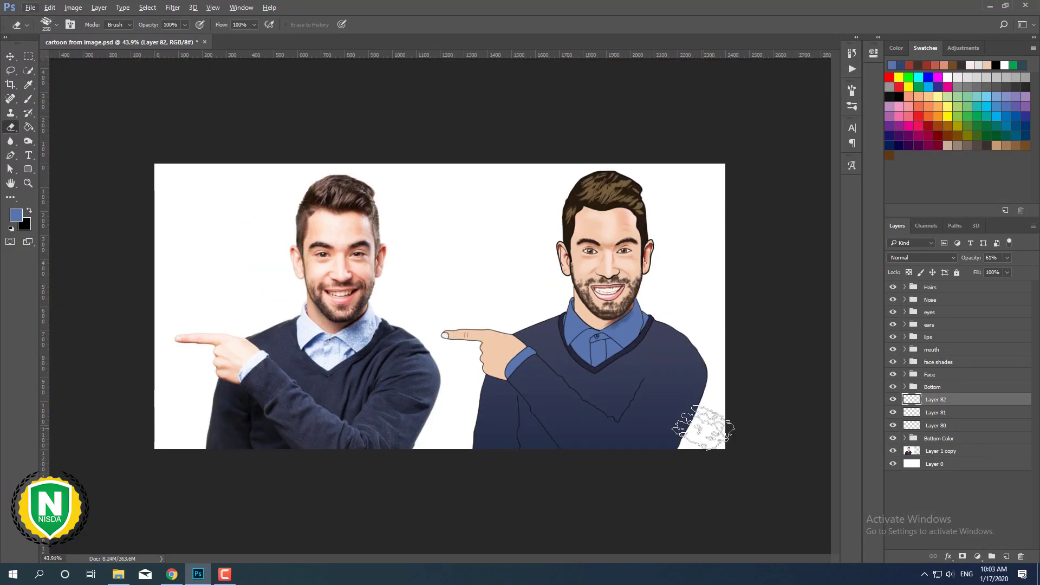
scroll(749, 389, up, 4)
right_click(619, 374)
double_click(673, 423)
Erase the collar shadow's edges and stray shading patches on the sweater.
scroll(673, 369, down, 1)
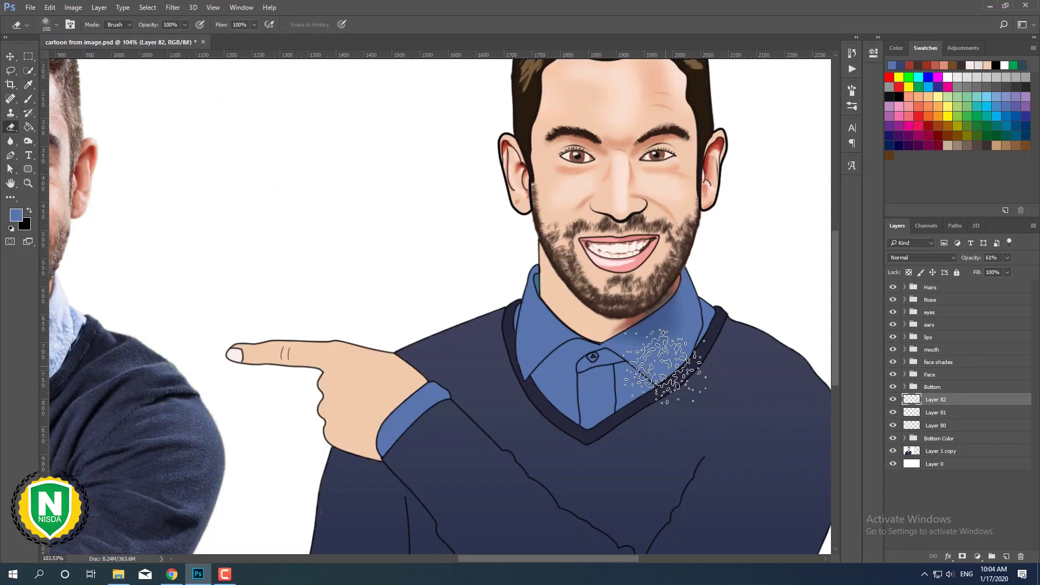
key(bracketright)
key(bracketright)
key(bracketright)
scroll(699, 336, down, 3)
scroll(758, 433, up, 3)
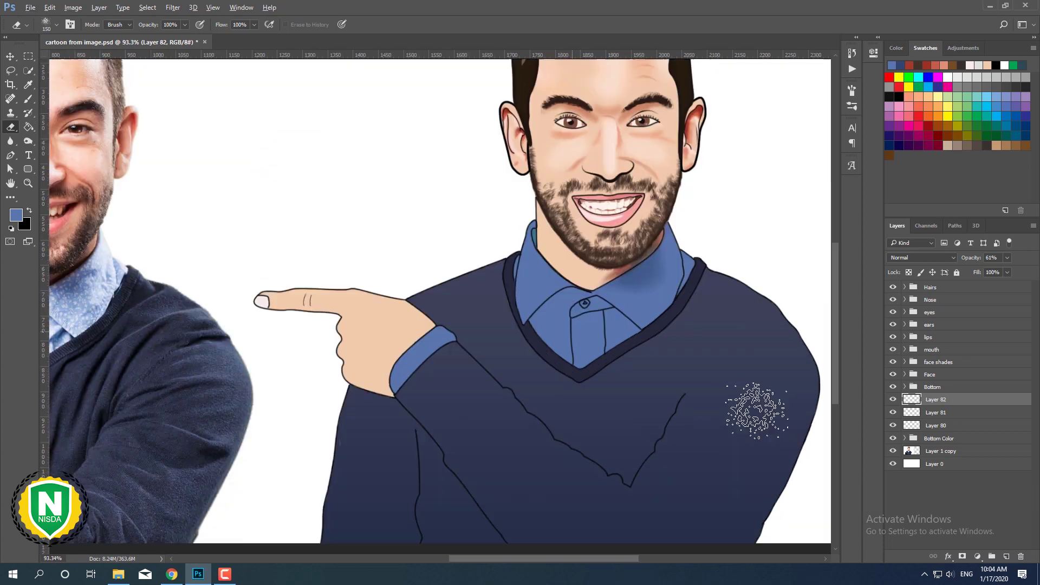
scroll(754, 406, up, 2)
scroll(658, 254, down, 5)
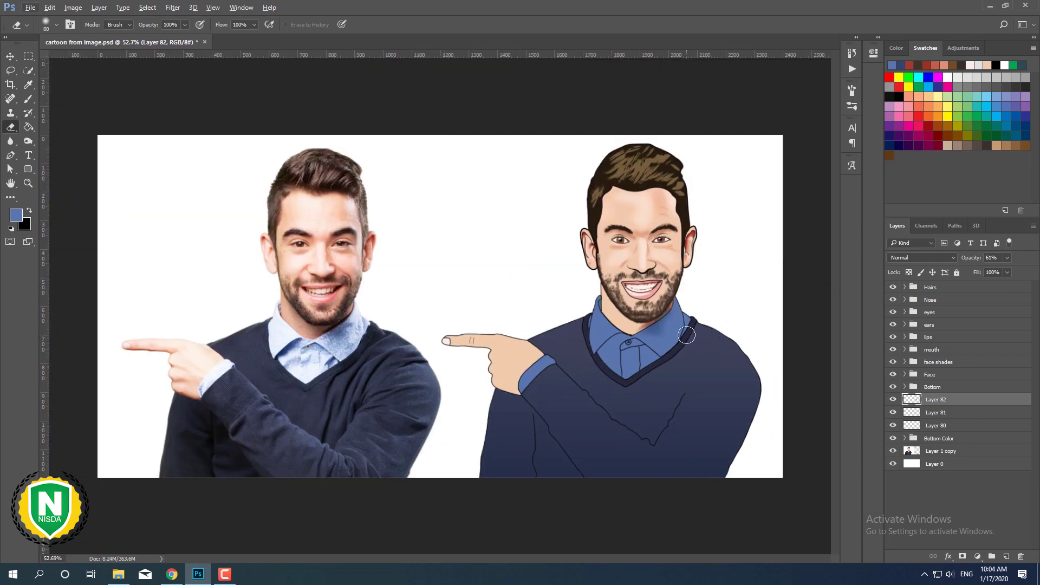
scroll(678, 325, up, 1)
scroll(694, 336, up, 2)
scroll(720, 368, down, 3)
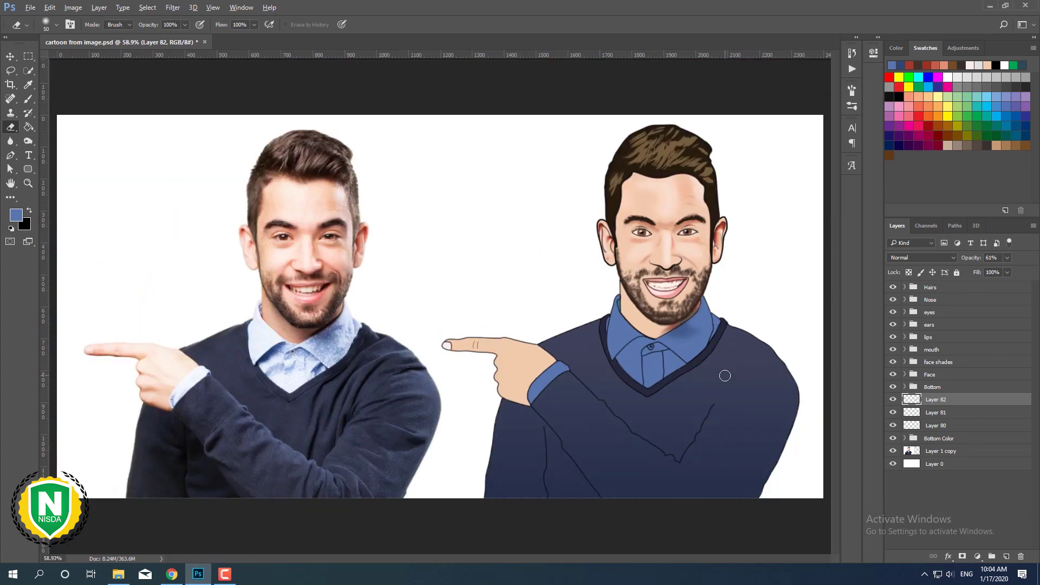
scroll(712, 373, down, 1)
key(bracketleft)
key(bracketleft)
key(bracketleft)
scroll(712, 373, up, 1)
scroll(688, 395, down, 3)
scroll(688, 395, up, 2)
Set Layer 82's collar shadow opacity to 80%.
click(990, 258)
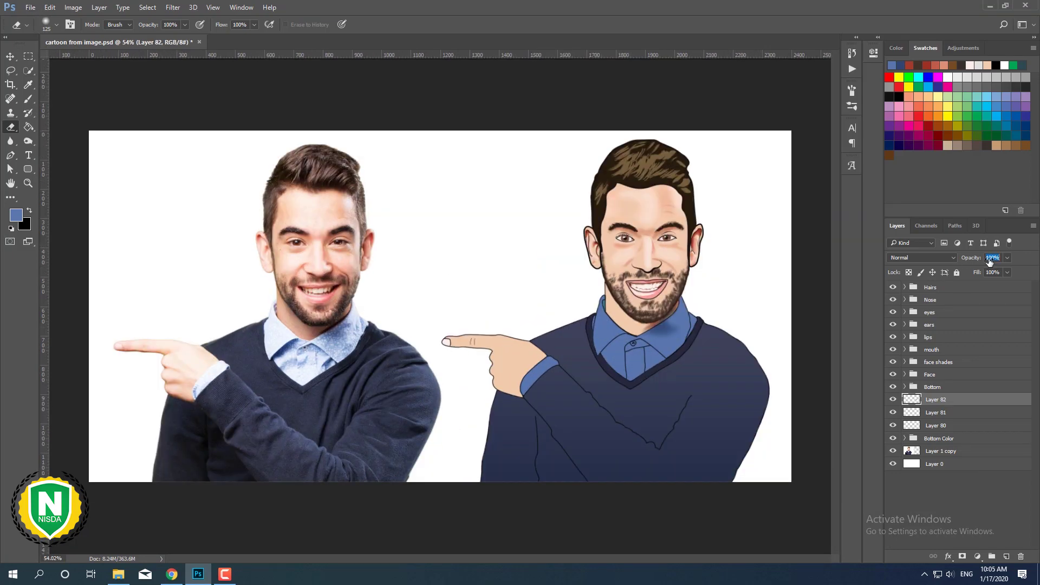
scroll(546, 405, down, 2)
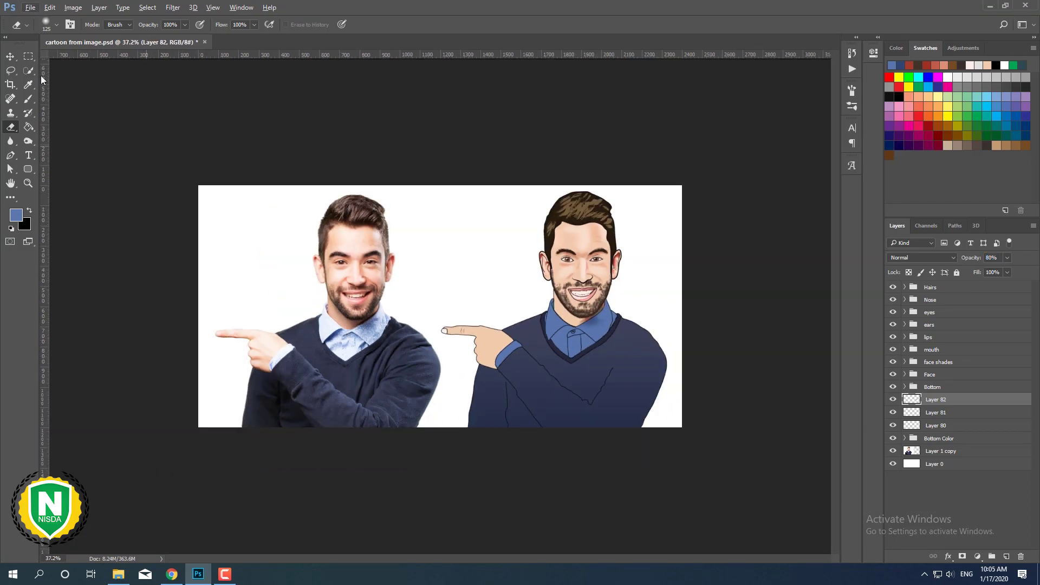
key(v)
scroll(690, 356, up, 4)
scroll(726, 376, down, 3)
Step down the layer stack past the chin shadow to the lowest drawing layer.
scroll(728, 377, up, 3)
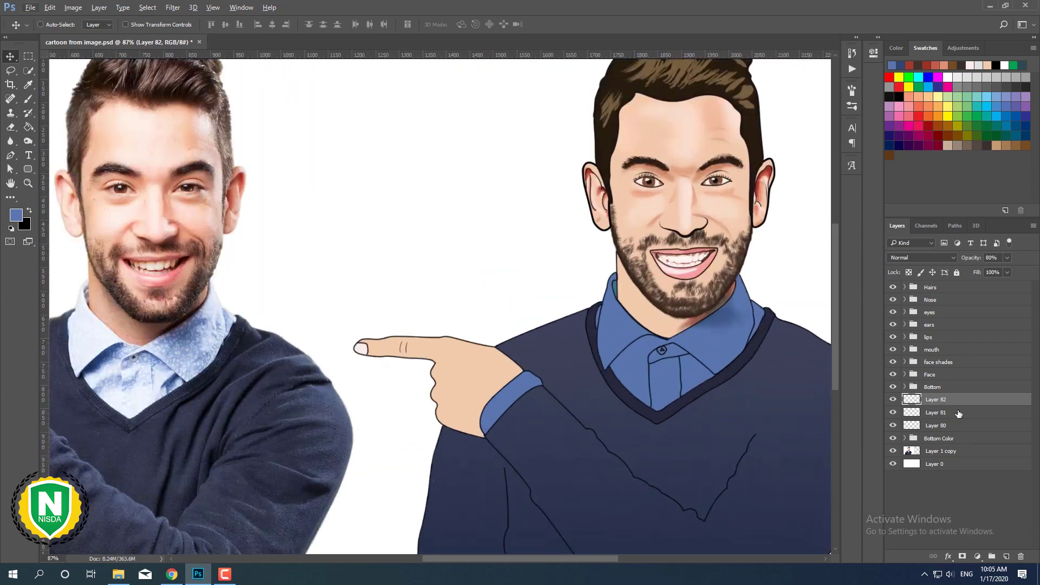
key(alt+bracketleft)
key(e)
key(alt+bracketleft)
scroll(646, 376, down, 2)
scroll(646, 376, up, 2)
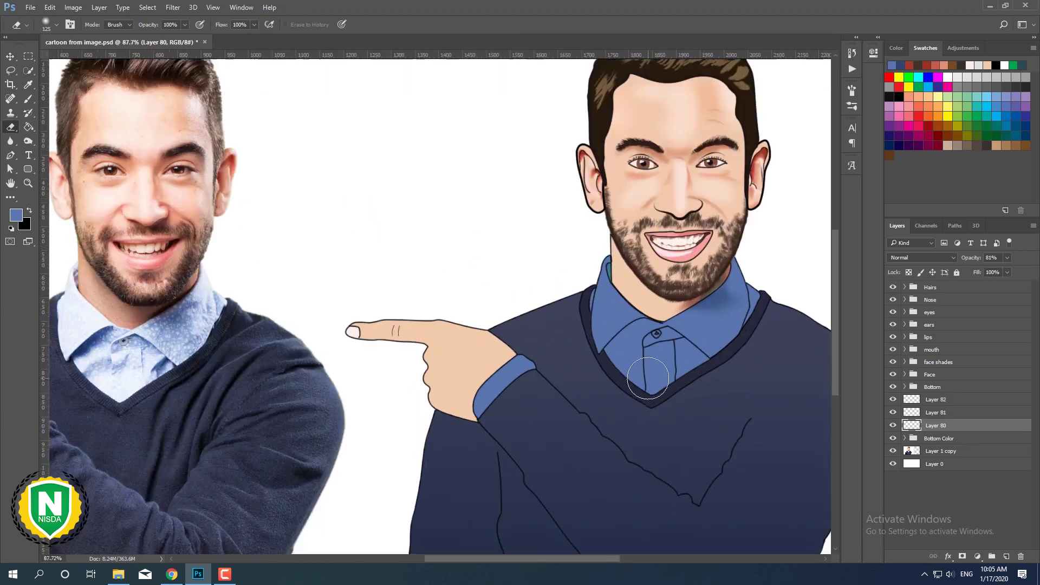
key(alt+bracketleft)
key(alt+bracketleft)
Paint a dark blue shade onto the left collar on new Layers 85 and 86.
key(ctrl+shift+alt+n)
key(b)
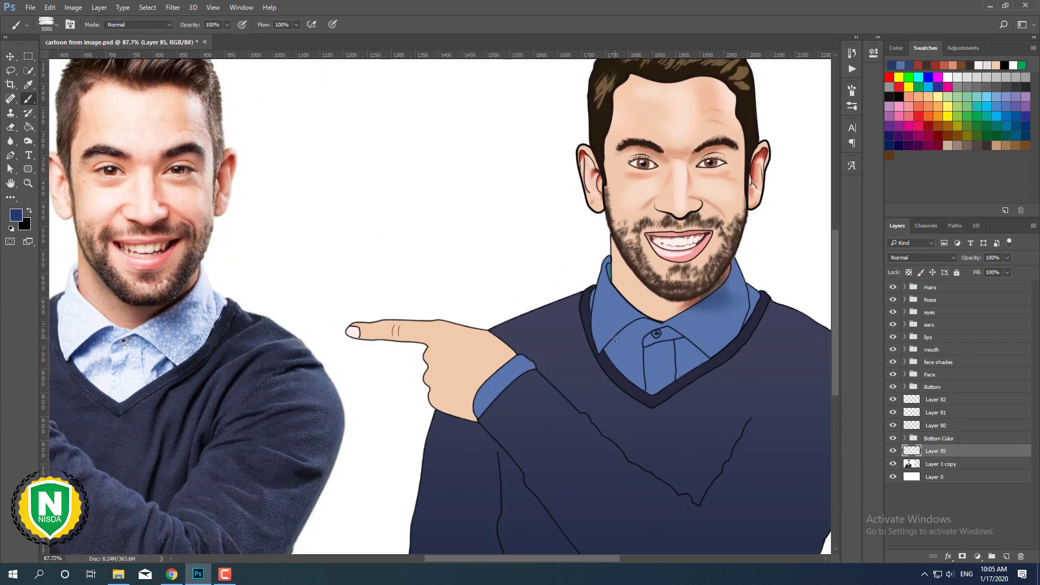
right_click(612, 341)
key(Return)
key(ctrl+shift+alt+n)
drag(646, 325, 614, 343)
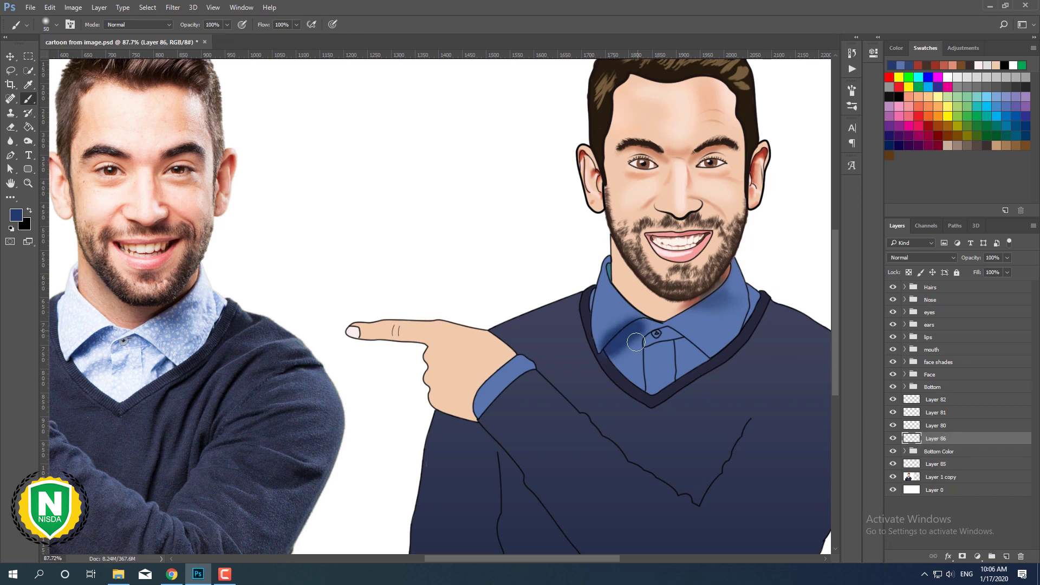
Trace the left collar edge with the Pen tool and convert it to a selection.
scroll(682, 339, up, 2)
key(p)
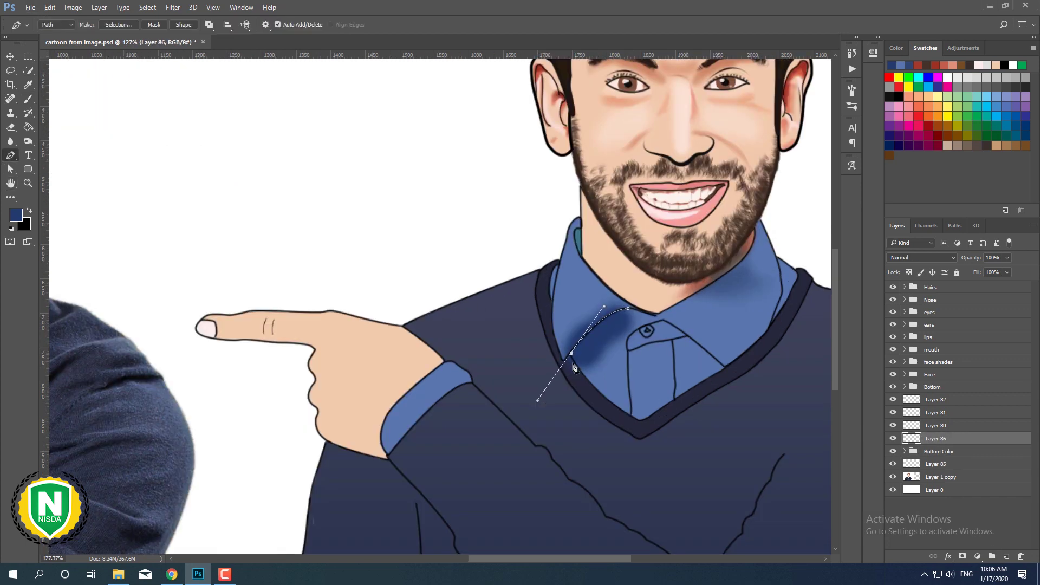
right_click(601, 396)
click(662, 102)
key(Return)
key(e)
Erase the collar shade spilling past the collar edge with a smaller eraser.
drag(628, 325, 585, 379)
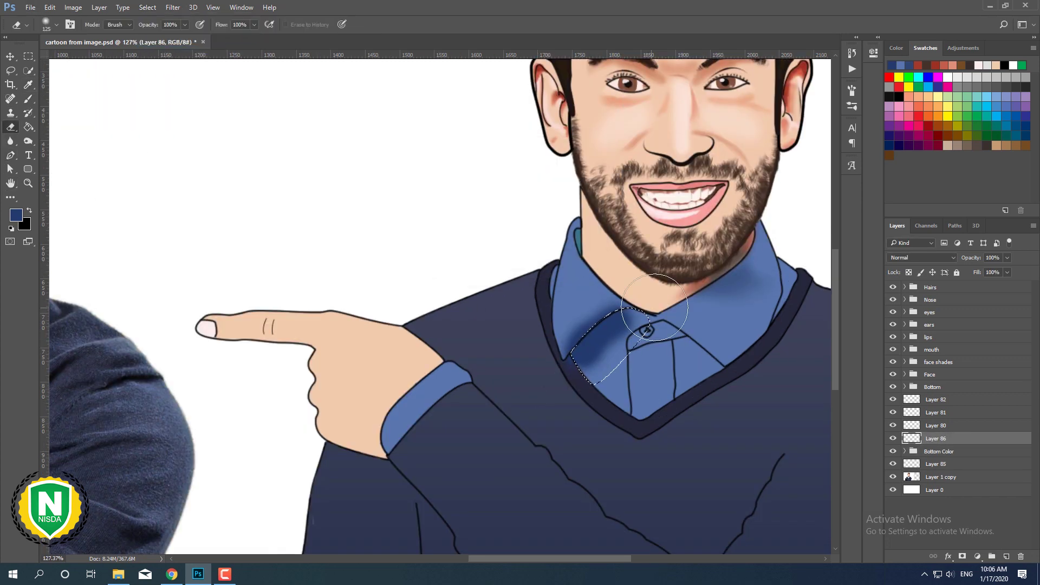
scroll(468, 375, down, 3)
key(bracketleft)
key(bracketleft)
key(bracketleft)
scroll(499, 383, up, 2)
scroll(606, 373, up, 1)
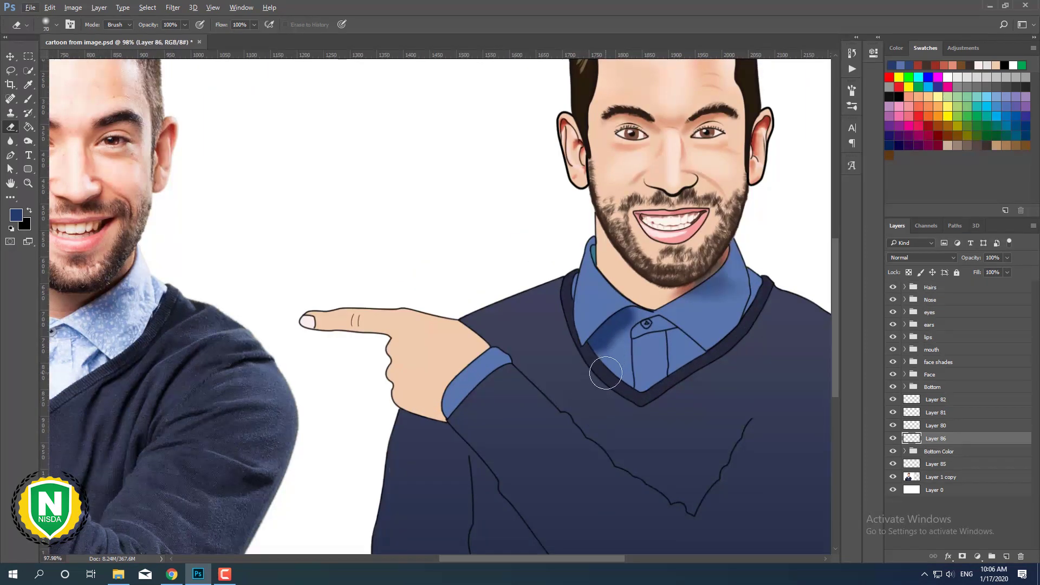
scroll(647, 326, down, 3)
scroll(581, 358, up, 4)
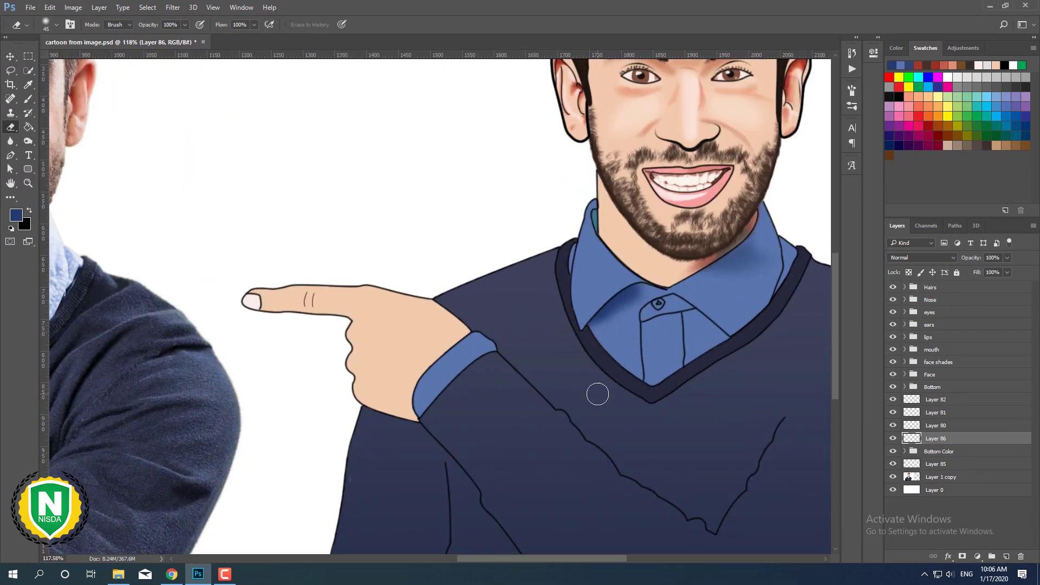
scroll(597, 394, down, 3)
scroll(611, 406, up, 2)
On a new layer, dab dark blue shading onto both sides of the shirt placket.
scroll(612, 405, up, 1)
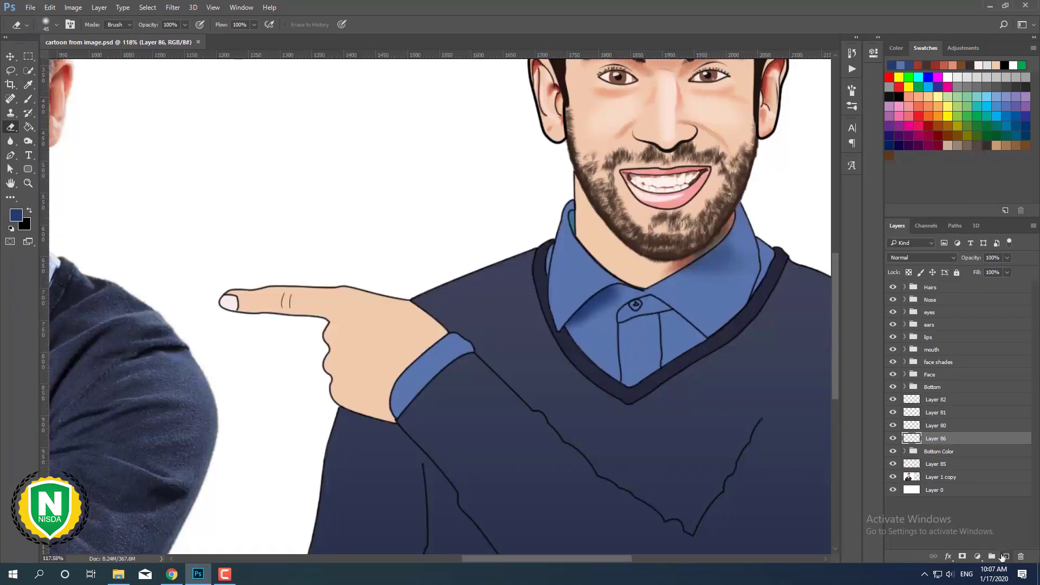
key(ctrl+shift+alt+n)
key(b)
click(632, 352)
click(697, 337)
scroll(697, 337, up, 1)
scroll(674, 360, down, 4)
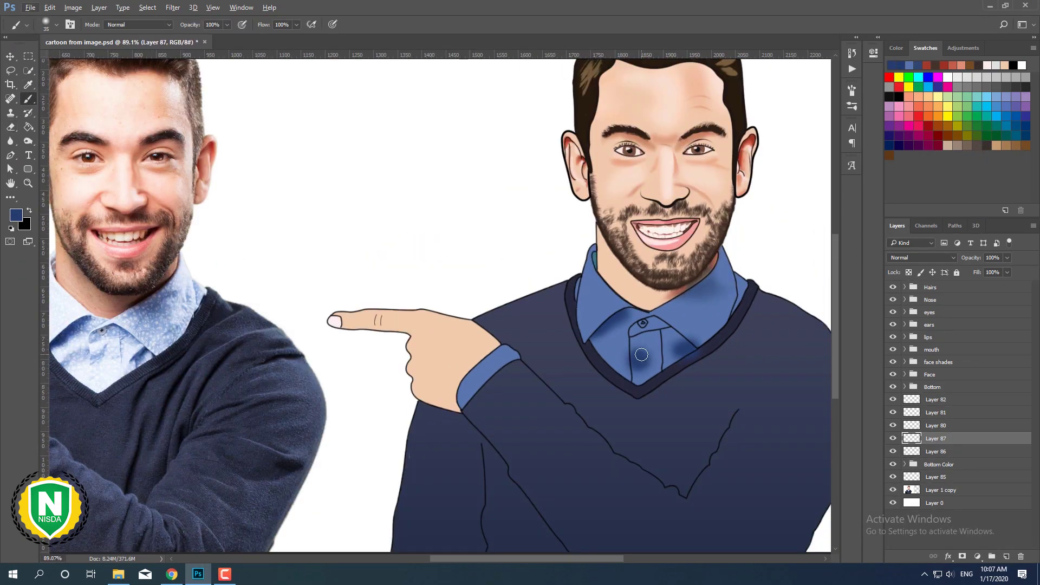
scroll(661, 379, down, 1)
scroll(659, 399, up, 2)
scroll(568, 304, up, 2)
Soften the dark dabs and remove stray blue shading on the shirt front.
key(e)
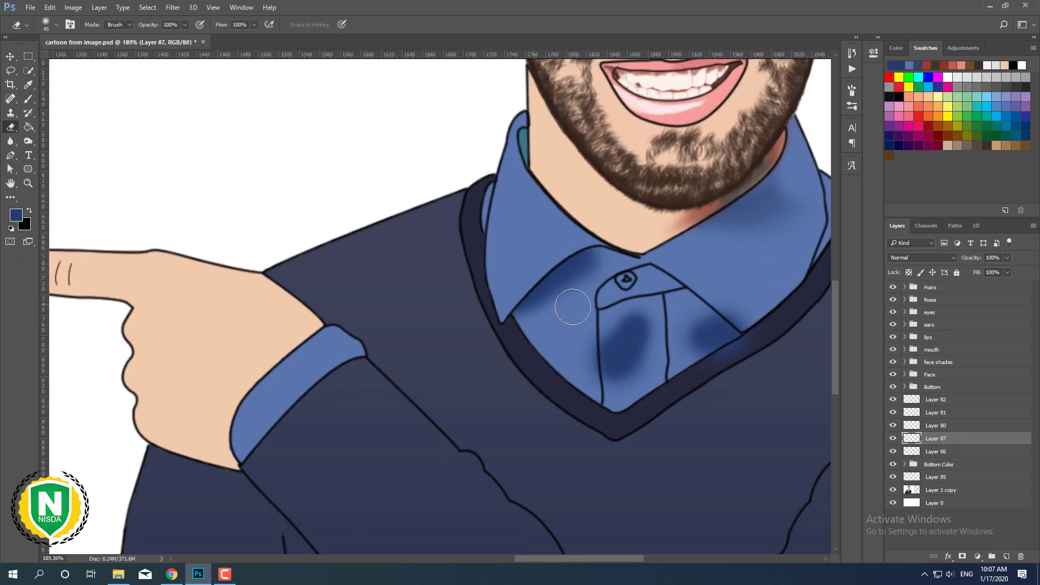
drag(596, 347, 667, 379)
drag(634, 341, 672, 379)
scroll(674, 378, down, 2)
scroll(674, 378, up, 2)
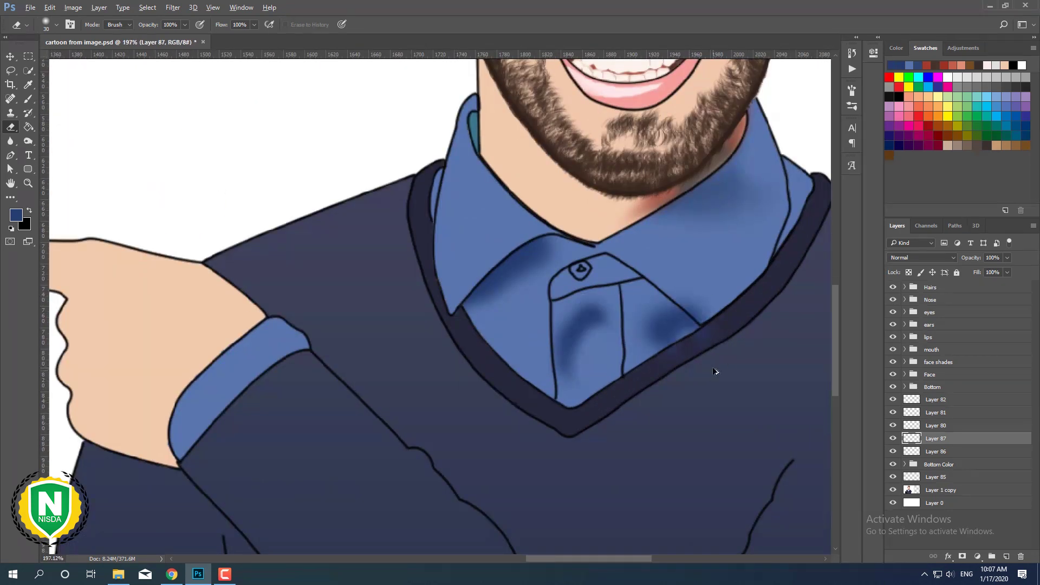
Pen-trace the collar, make it a selection, and delete shading outside the neckline.
key(p)
right_click(656, 265)
click(704, 81)
key(Return)
key(e)
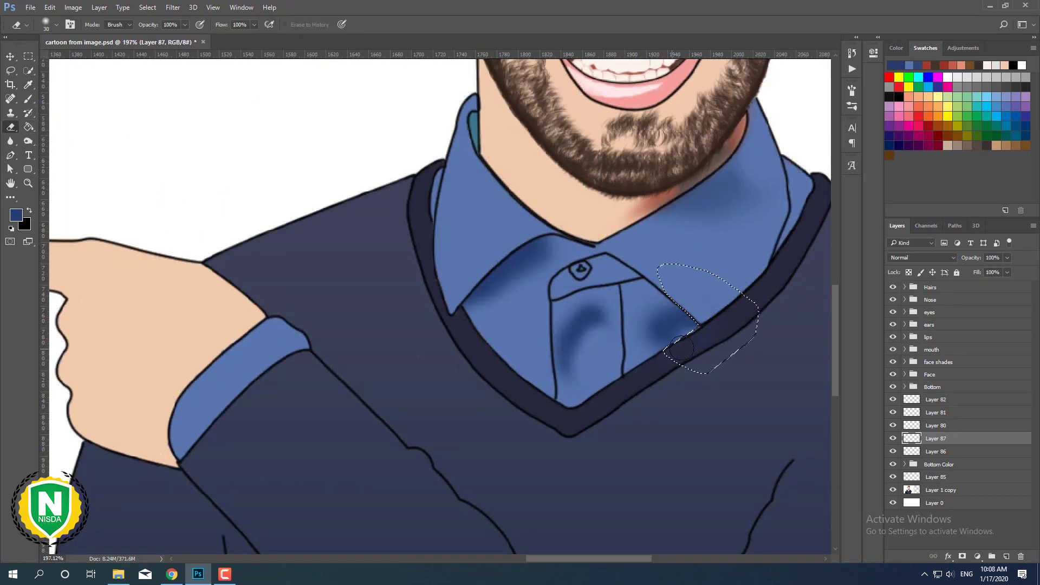
key(Delete)
key(ctrl+d)
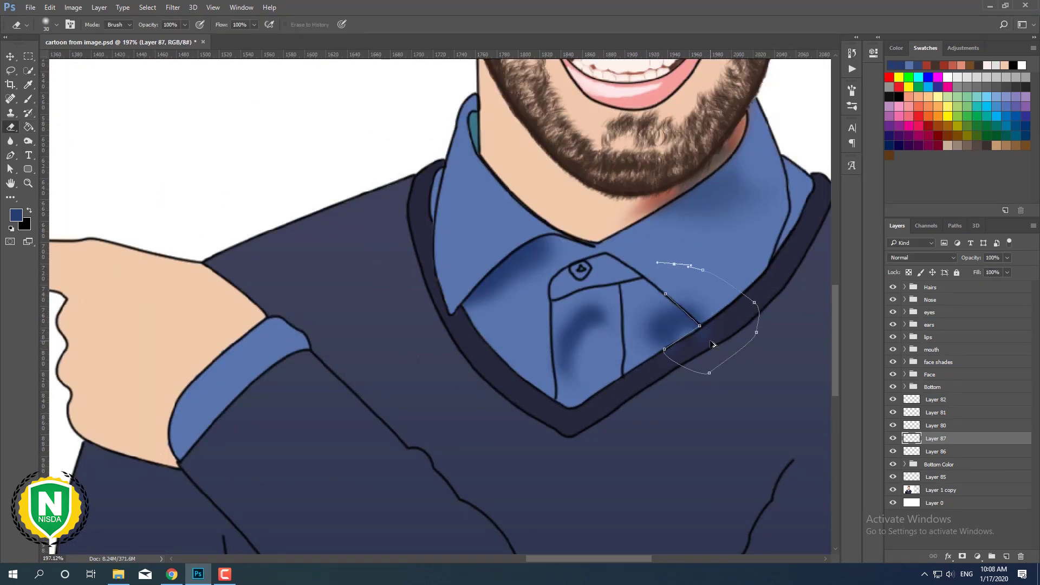
Touch up the shirt shading with the brush and eraser.
click(73, 8)
click(380, 282)
key(b)
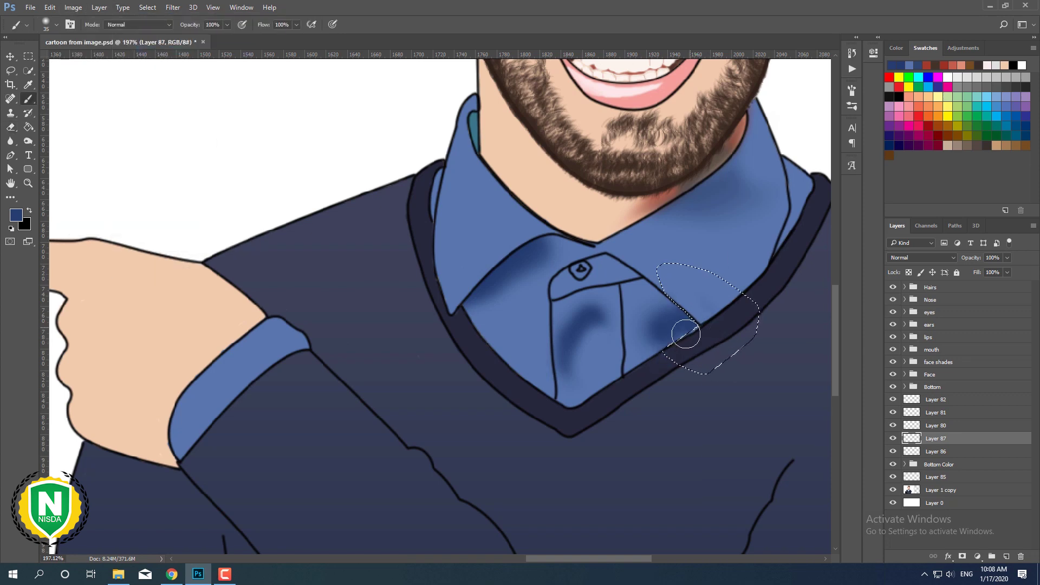
scroll(575, 331, up, 4)
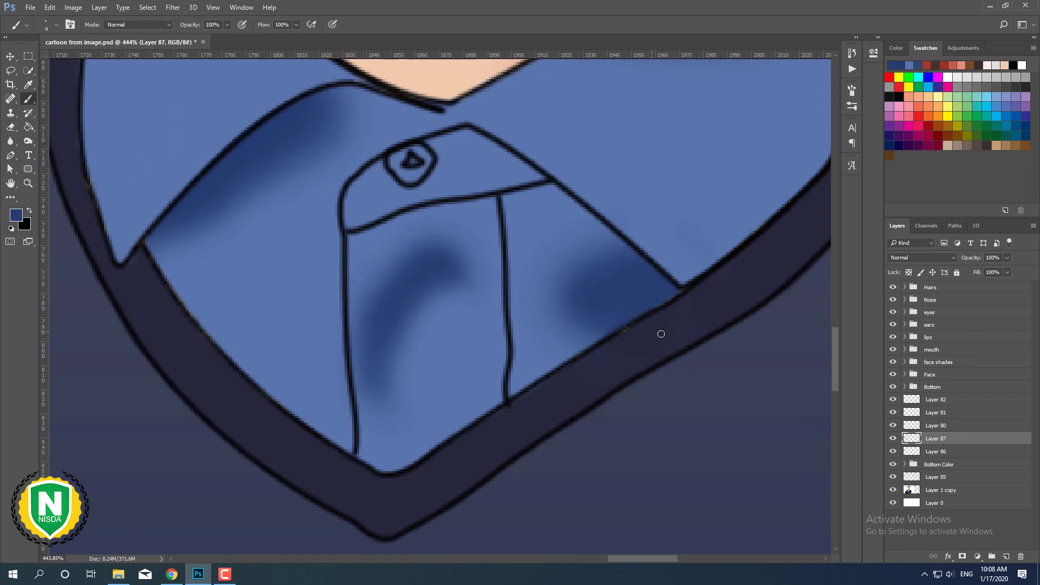
scroll(661, 334, down, 5)
scroll(632, 332, up, 4)
key(e)
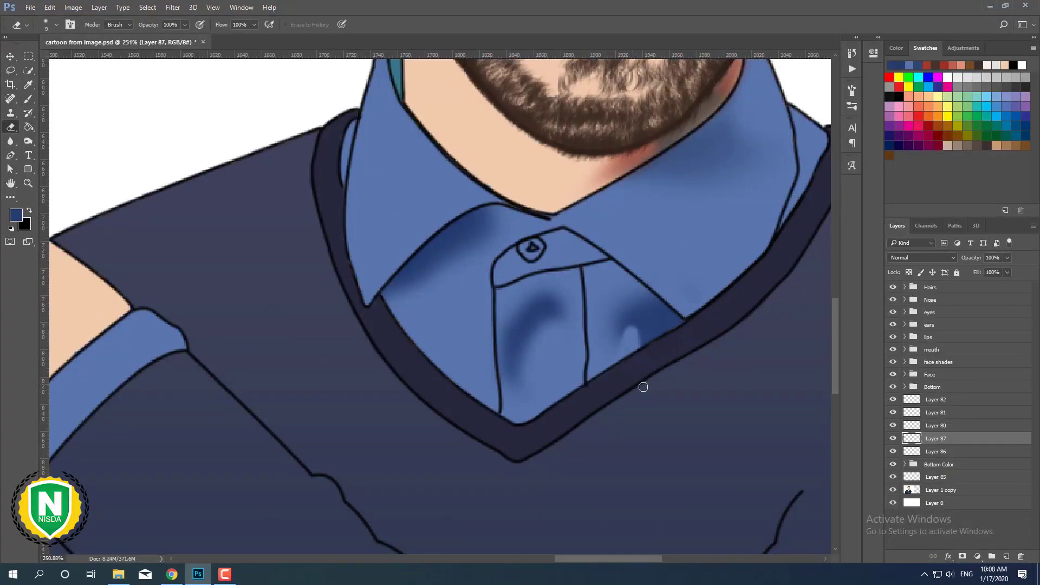
scroll(643, 387, down, 5)
scroll(662, 353, up, 4)
scroll(673, 406, down, 3)
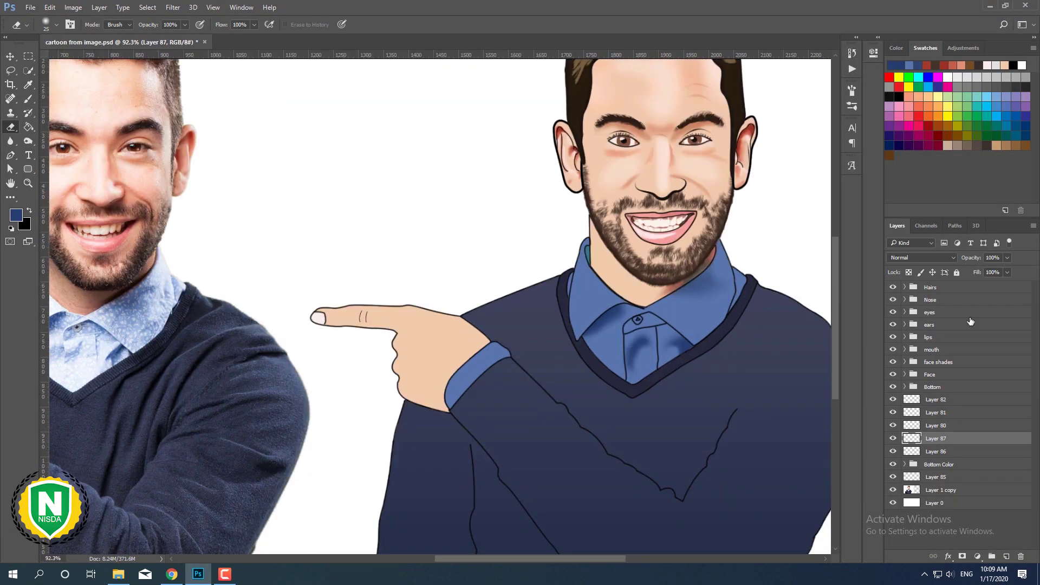
scroll(873, 403, down, 3)
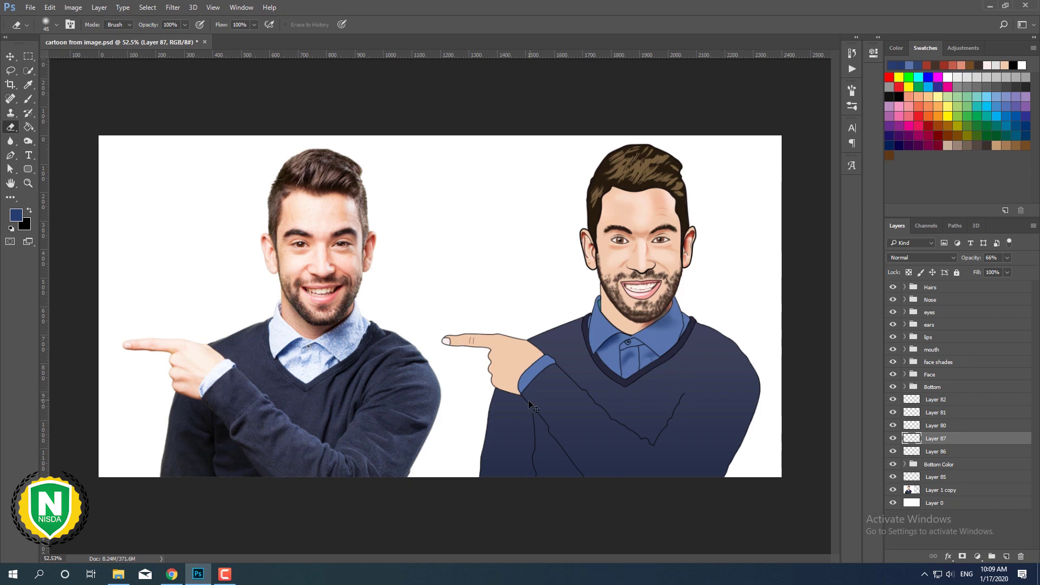
scroll(533, 408, up, 3)
drag(943, 477, 954, 464)
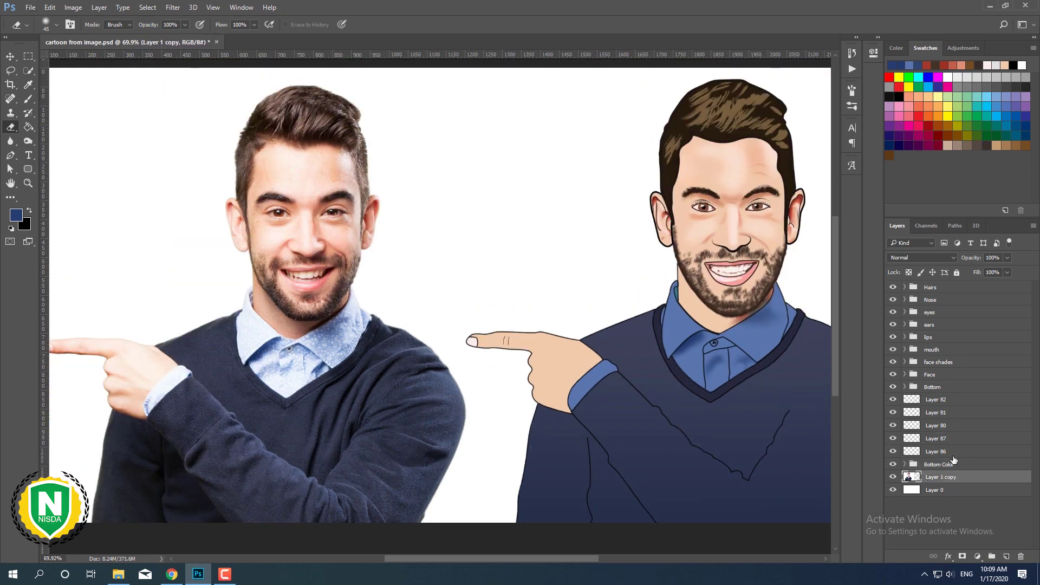
Group the shirt and neck shade layers as 'Shirt and Neck shades'.
click(936, 400)
shift+click(936, 451)
key(ctrl+g)
text(Shirt and)
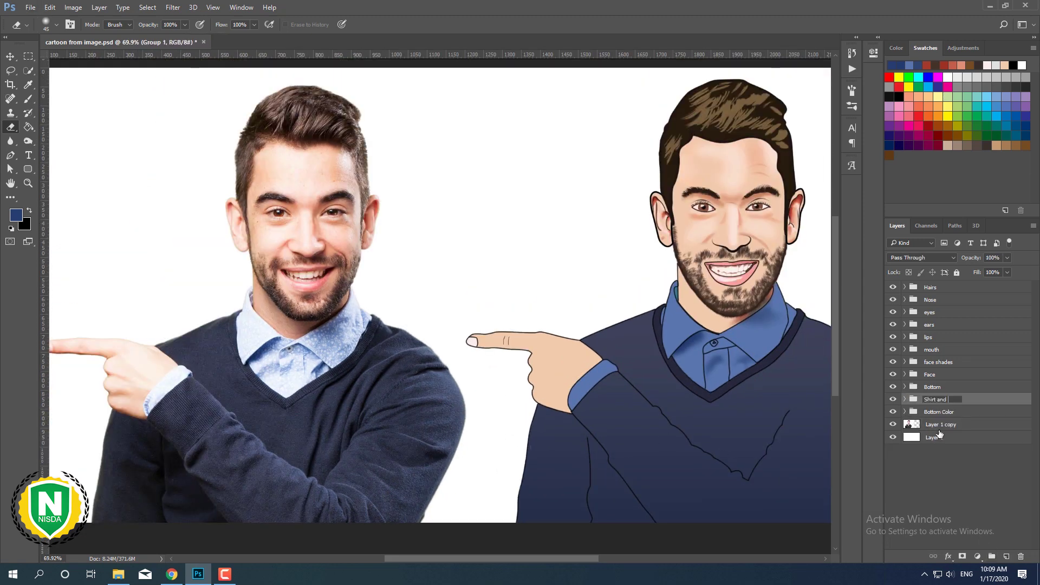
text(Neck shades)
key(Return)
On new Layer 88, brush soft orange shading across the hand's knuckles.
key(ctrl+shift+alt+n)
scroll(575, 425, up, 2)
scroll(575, 425, down, 2)
scroll(575, 425, up, 4)
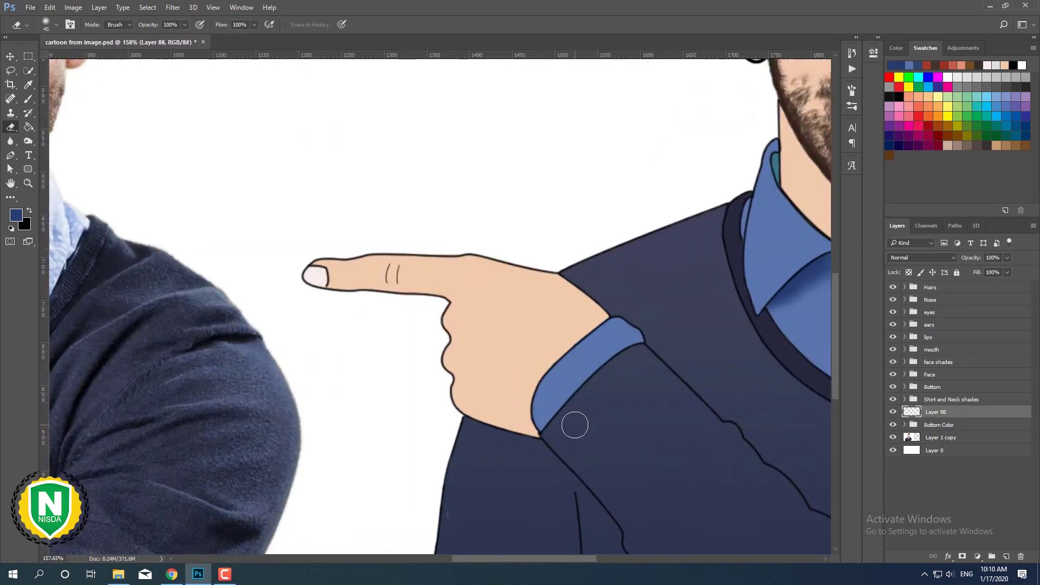
scroll(575, 425, down, 4)
key(b)
alt+click(493, 379)
scroll(493, 379, up, 4)
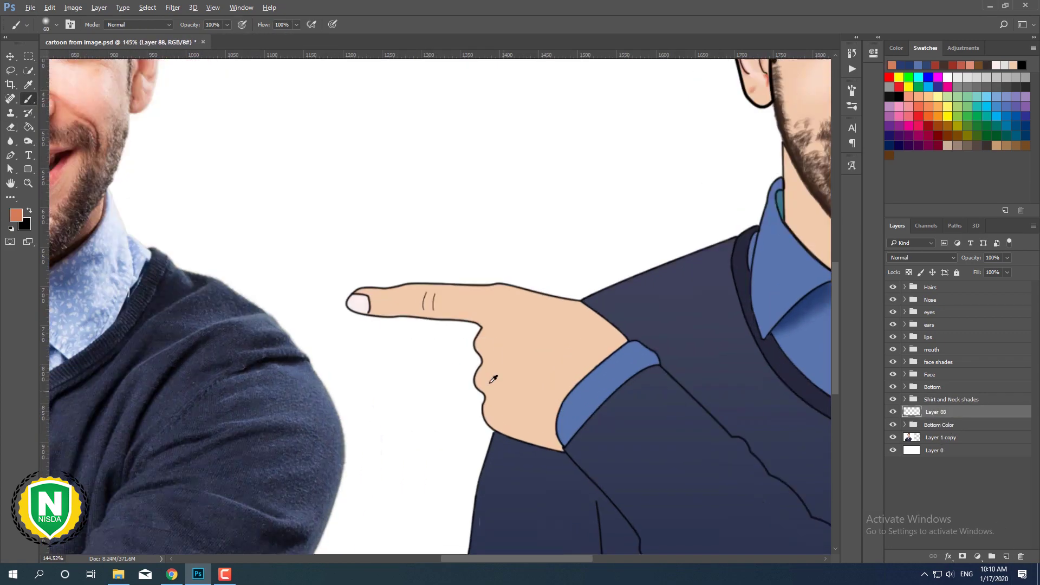
mouse_move(477, 347)
mouse_down()
mouse_move(534, 369)
mouse_move(539, 404)
mouse_up()
drag(483, 420, 550, 445)
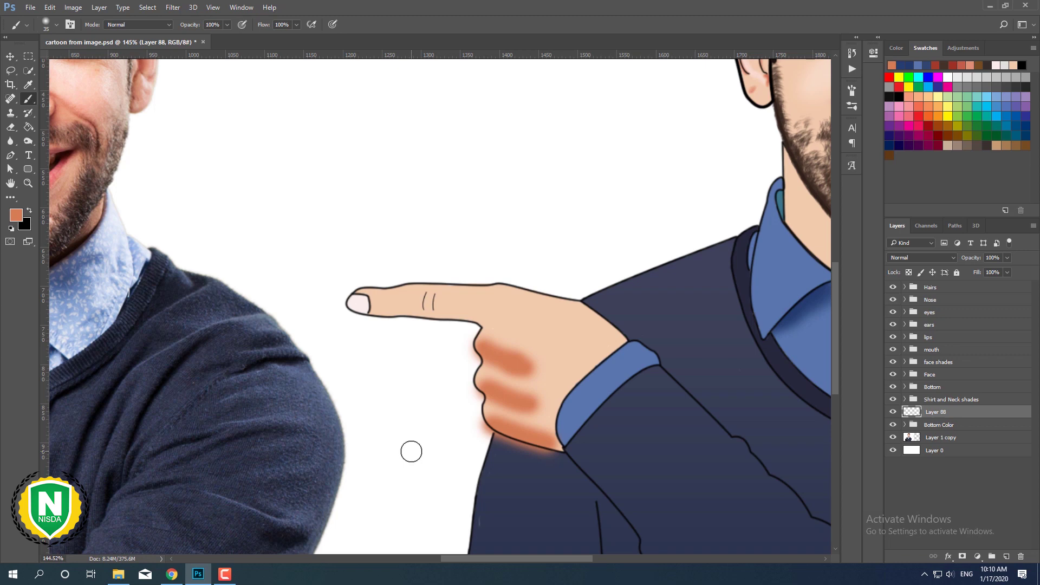
Pen-select the hand outline and erase orange spill outside the hand edge.
scroll(420, 402, down, 3)
scroll(430, 406, down, 2)
scroll(429, 407, up, 6)
key(p)
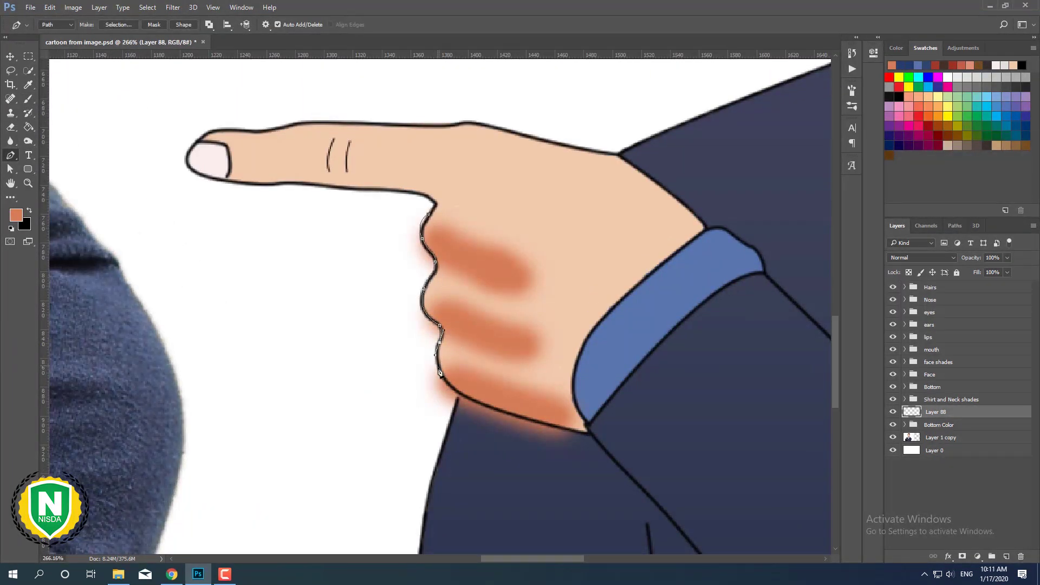
right_click(452, 273)
click(477, 325)
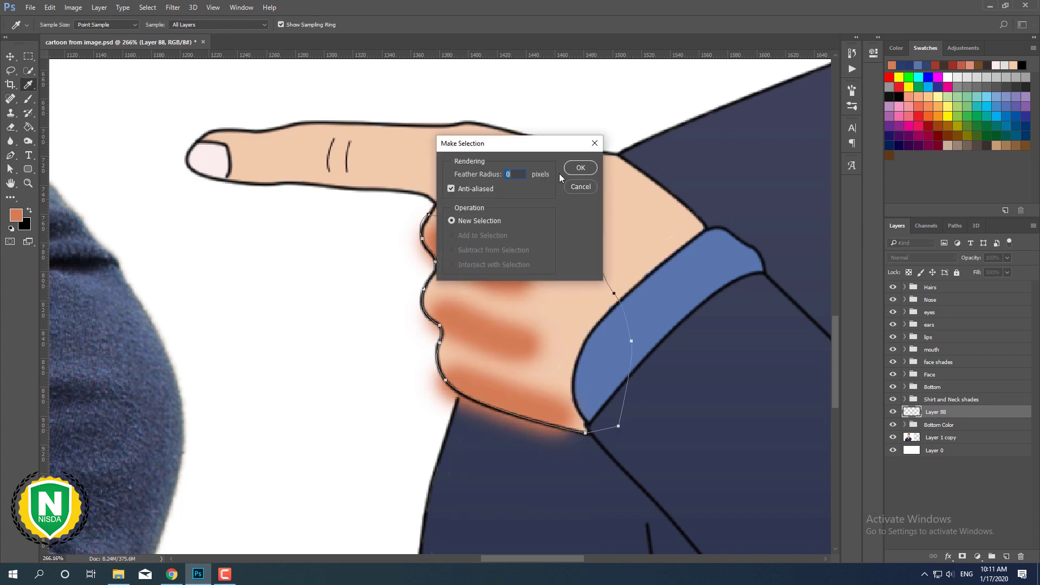
key(Return)
click(147, 7)
click(163, 42)
key(e)
drag(428, 294, 585, 434)
key(ctrl+d)
Lighten the upper orange shade and erase part of the knuckle shading.
scroll(239, 242, down, 3)
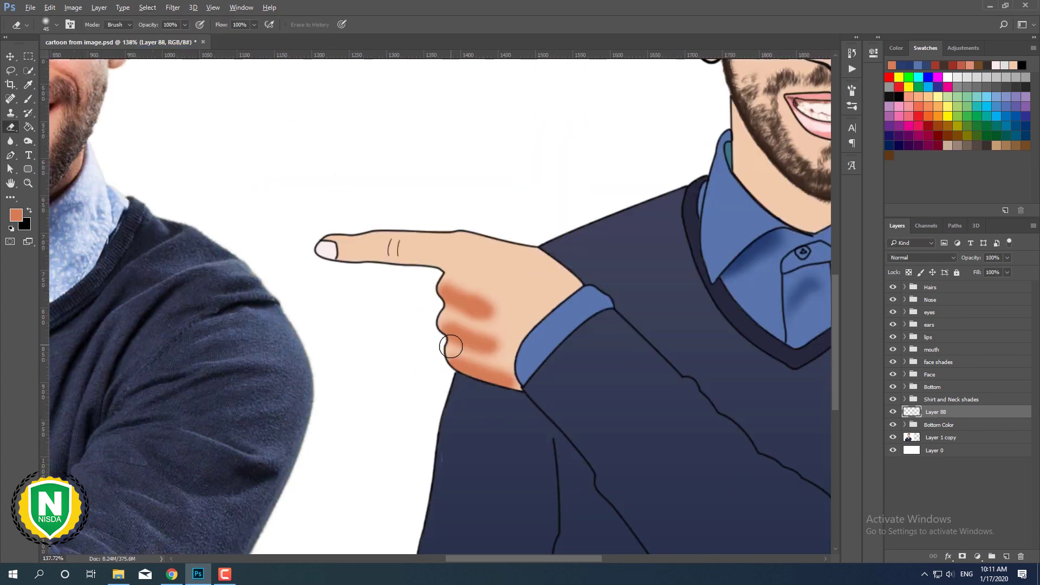
scroll(458, 267, up, 2)
drag(459, 267, 569, 299)
scroll(644, 366, down, 2)
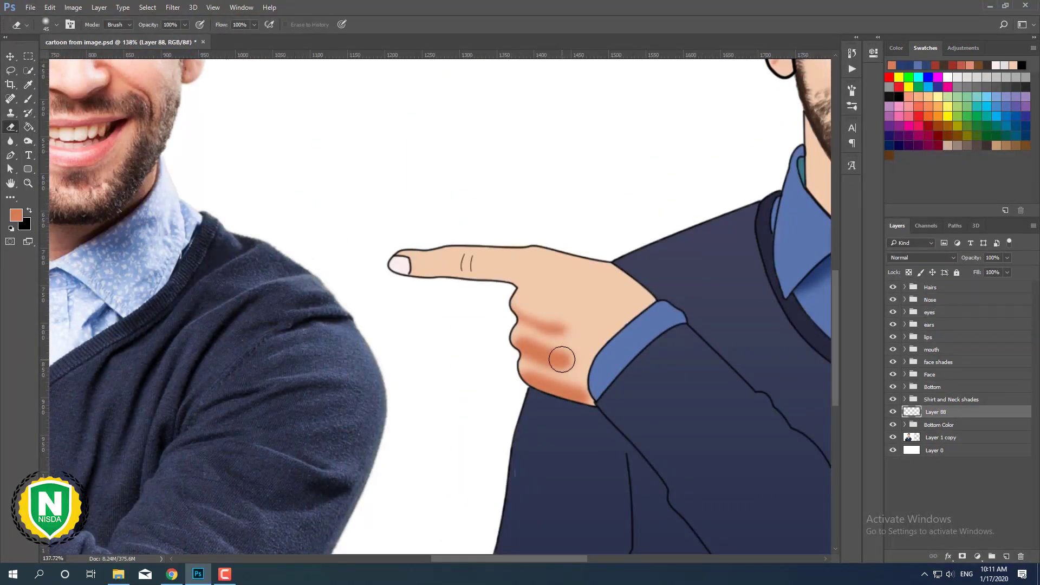
drag(530, 341, 553, 379)
scroll(553, 379, down, 3)
scroll(516, 378, up, 1)
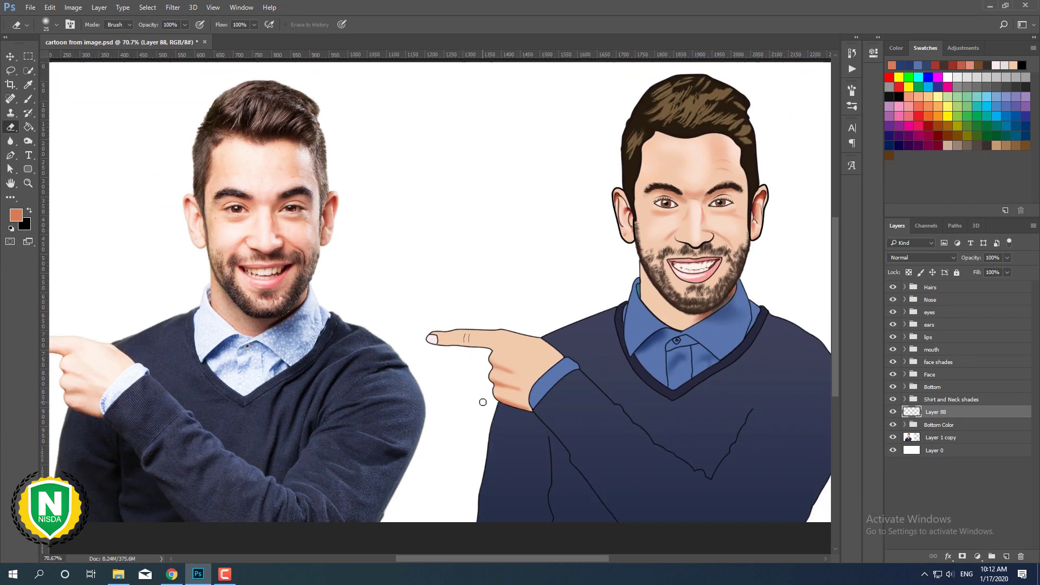
scroll(605, 408, down, 2)
Set the hand shading layer to 70% opacity and name it 'Hand Shades'.
key(7)
scroll(632, 387, up, 1)
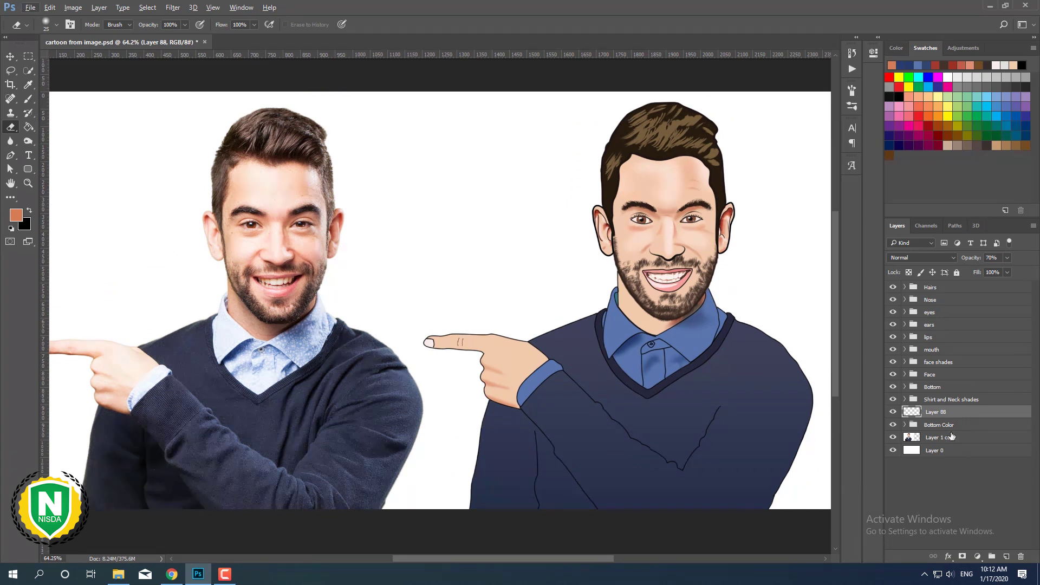
text(Hand Shades)
key(Return)
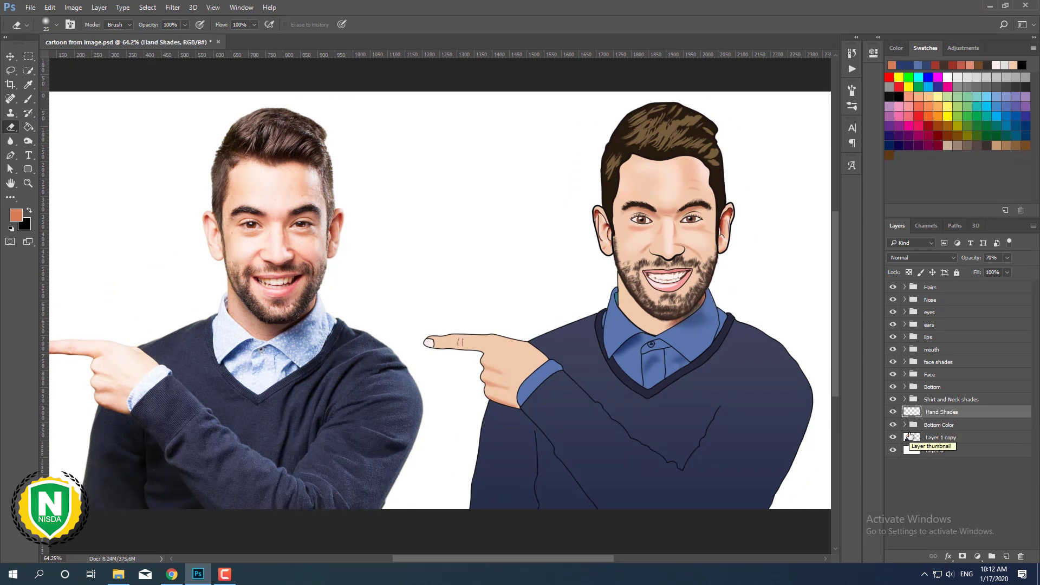
scroll(595, 401, down, 3)
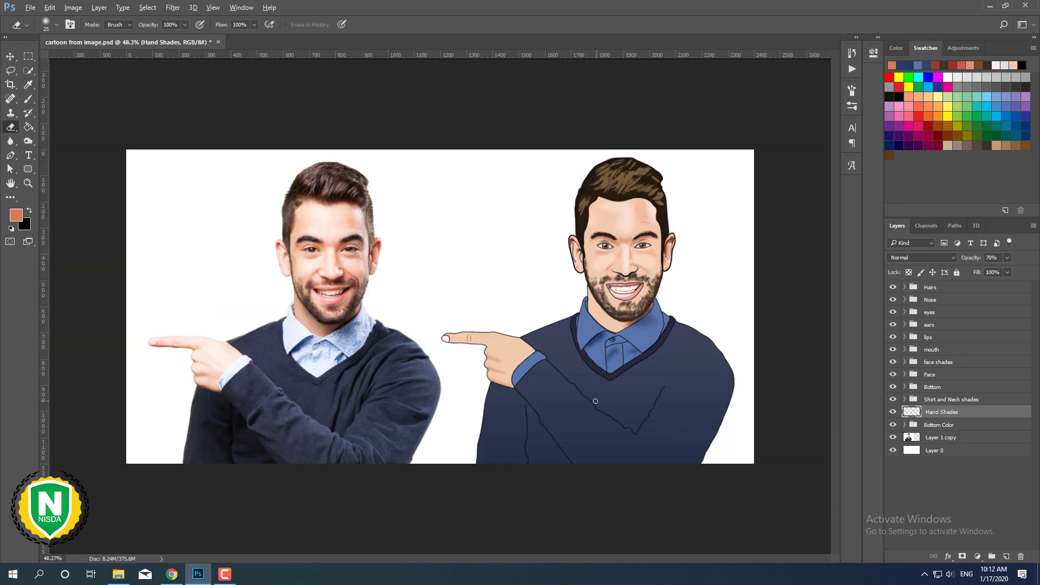
scroll(684, 385, up, 1)
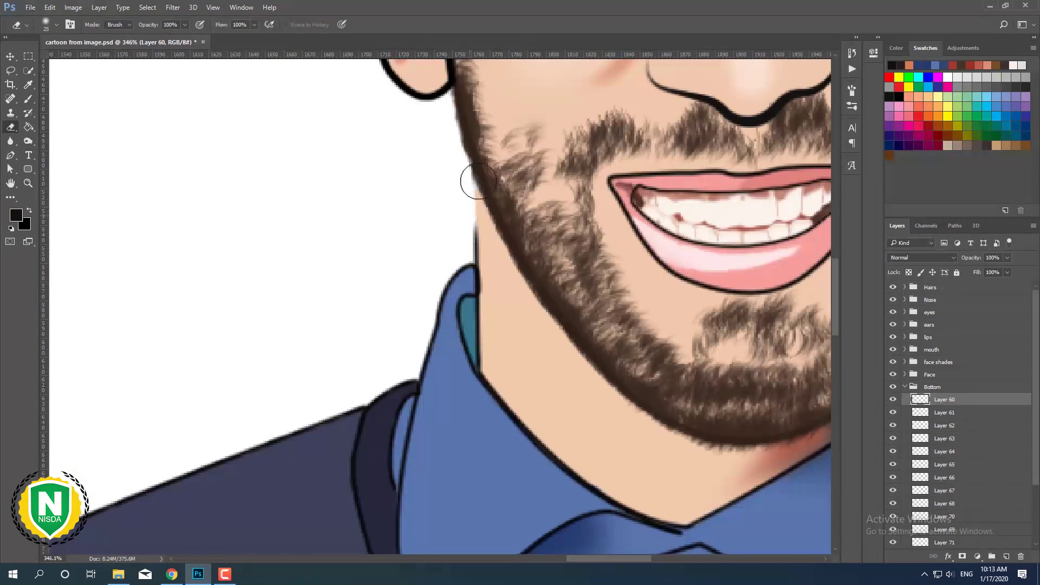
Shrink the eraser size, pick dark brown, and undo a stray stroke.
right_click(478, 181)
key(Return)
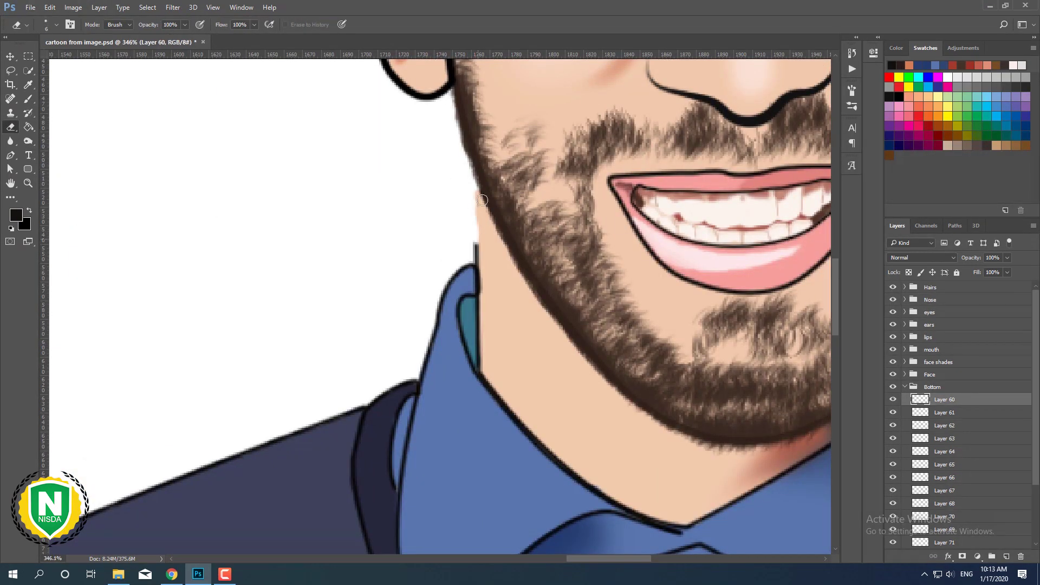
scroll(395, 179, up, 2)
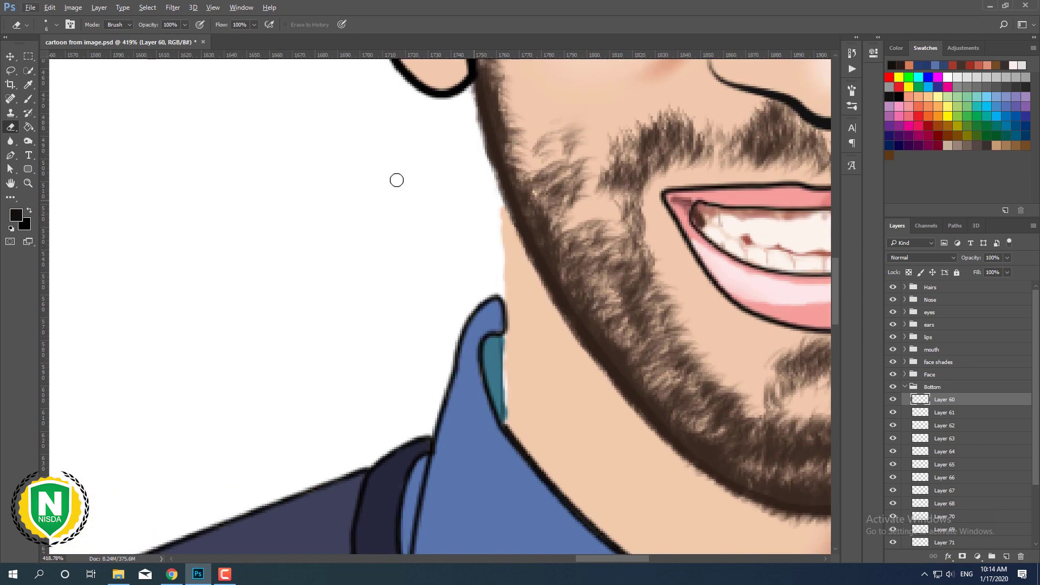
key(b)
alt+click(507, 425)
key(ctrl+z)
Draw a Pen path along the left neck edge from jaw to collar.
key(p)
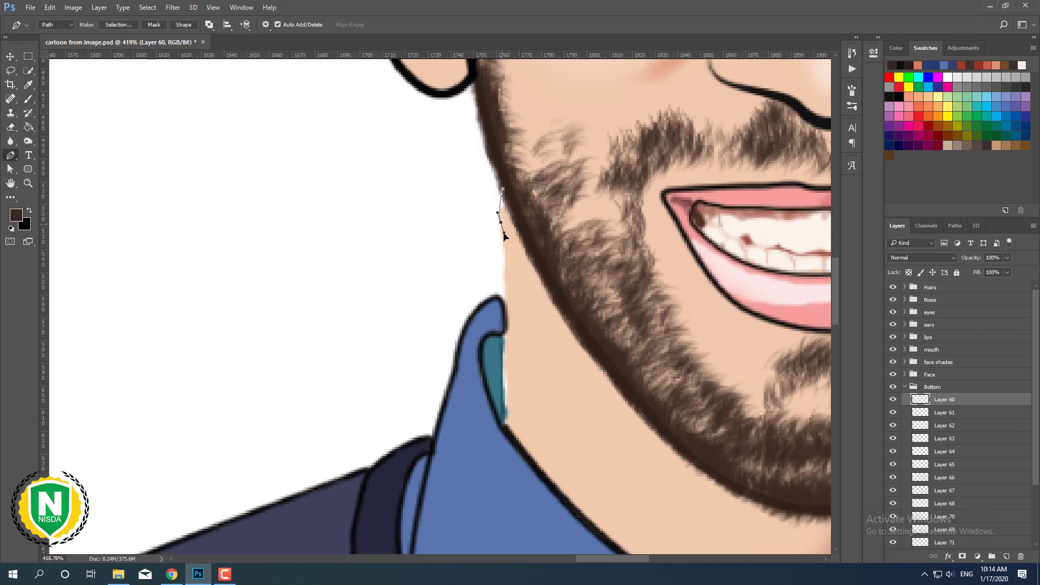
right_click(502, 412)
key(Escape)
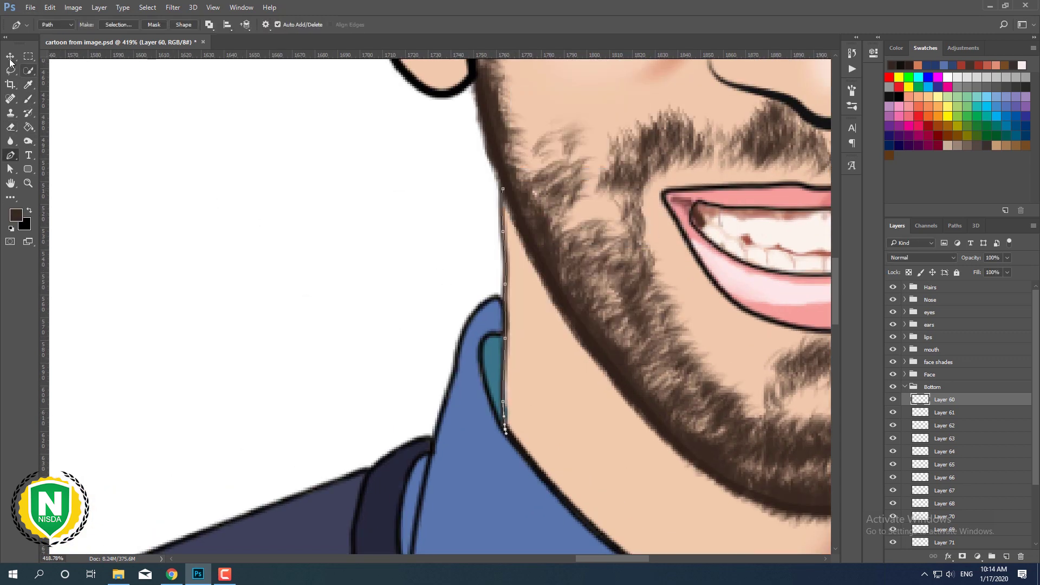
key(v)
scroll(538, 385, down, 10)
scroll(628, 320, up, 10)
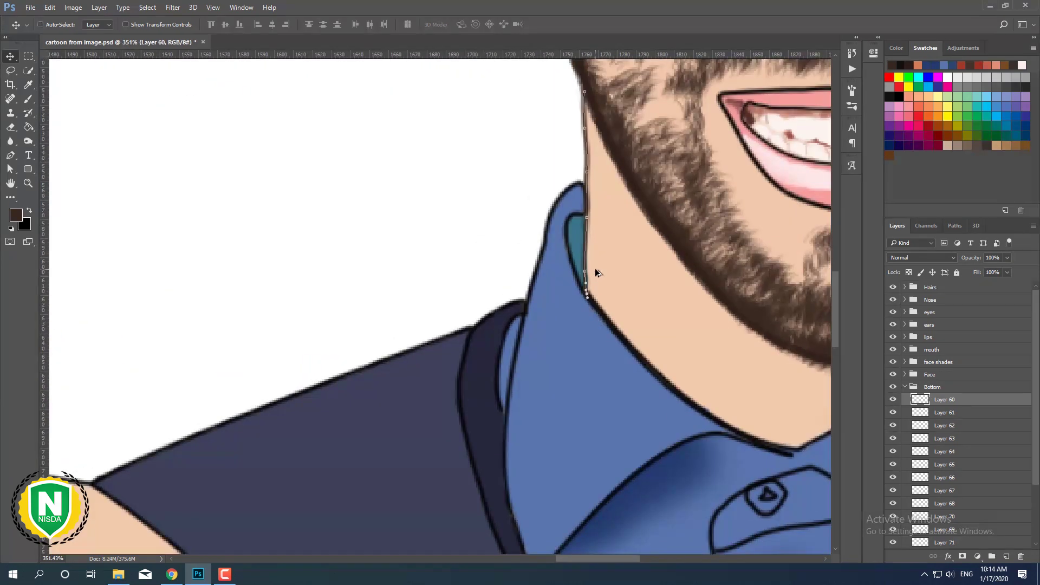
Paint test brush strokes on the canvas and undo them.
key(b)
drag(306, 182, 370, 282)
key(ctrl+z)
mouse_move(298, 156)
mouse_down()
mouse_move(349, 314)
mouse_move(378, 310)
mouse_up()
key(ctrl+z)
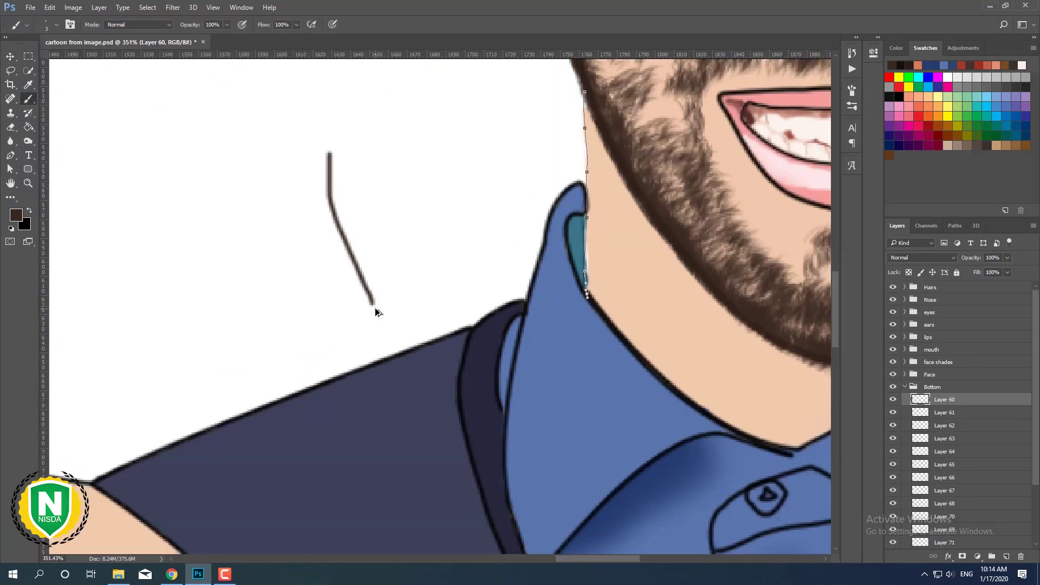
key(ctrl+z)
drag(554, 250, 566, 267)
scroll(453, 328, up, 1)
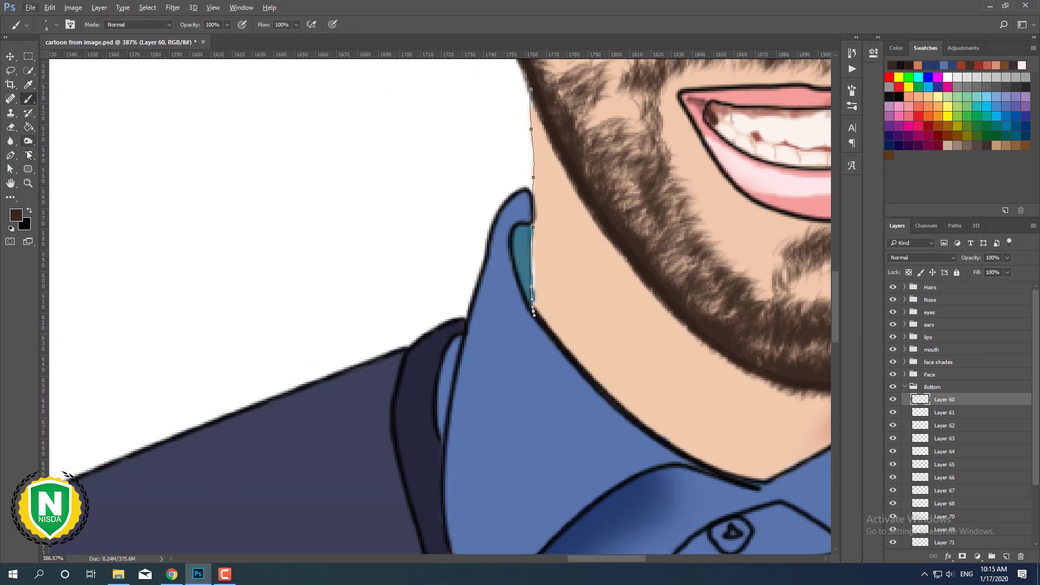
Stroke the neck path with a dark brush outline and erase the excess.
right_click(429, 241)
click(449, 287)
key(ctrl+0)
scroll(593, 305, up, 5)
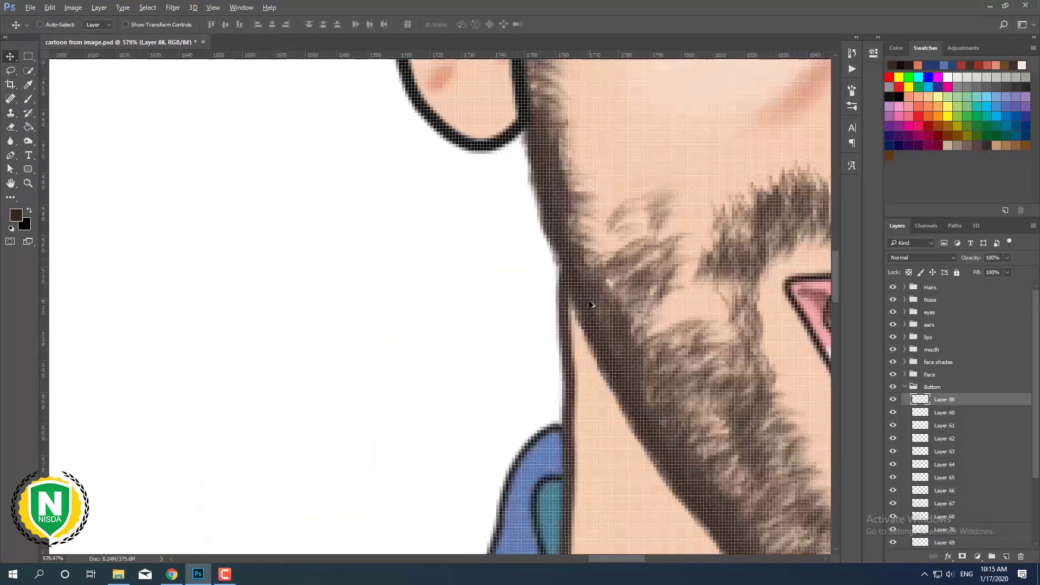
key(e)
scroll(592, 305, down, 3)
scroll(592, 379, down, 2)
scroll(592, 453, up, 3)
scroll(515, 434, up, 1)
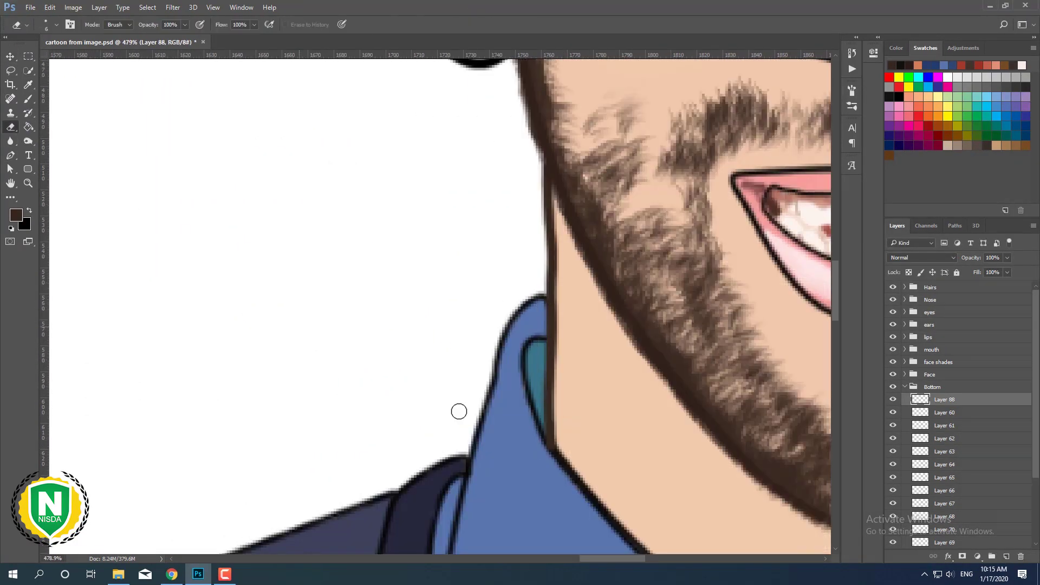
key(ctrl+0)
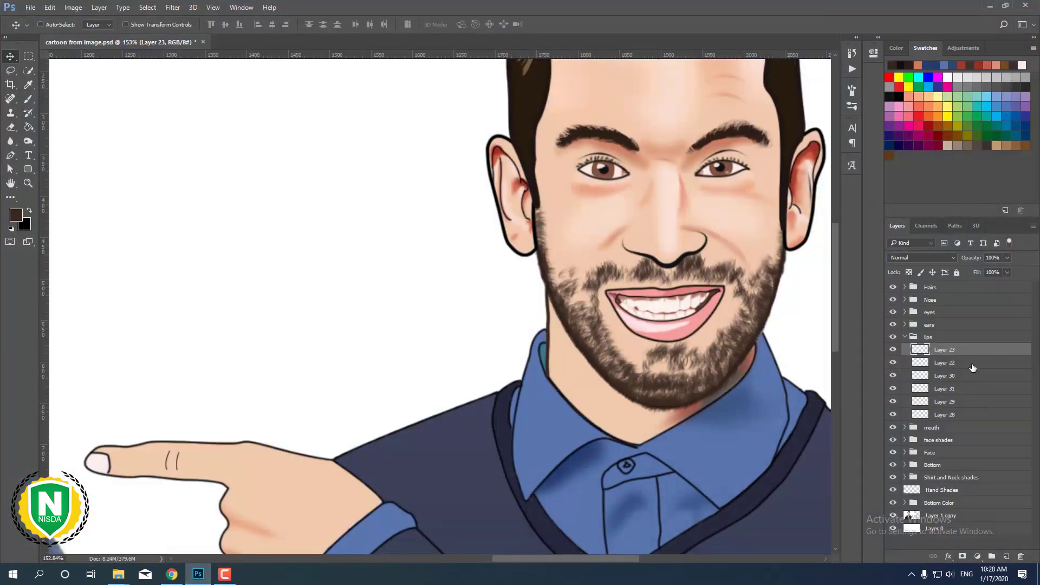
Add a reddish Color Overlay layer style to lip Layer 22.
double_click(973, 368)
click(801, 393)
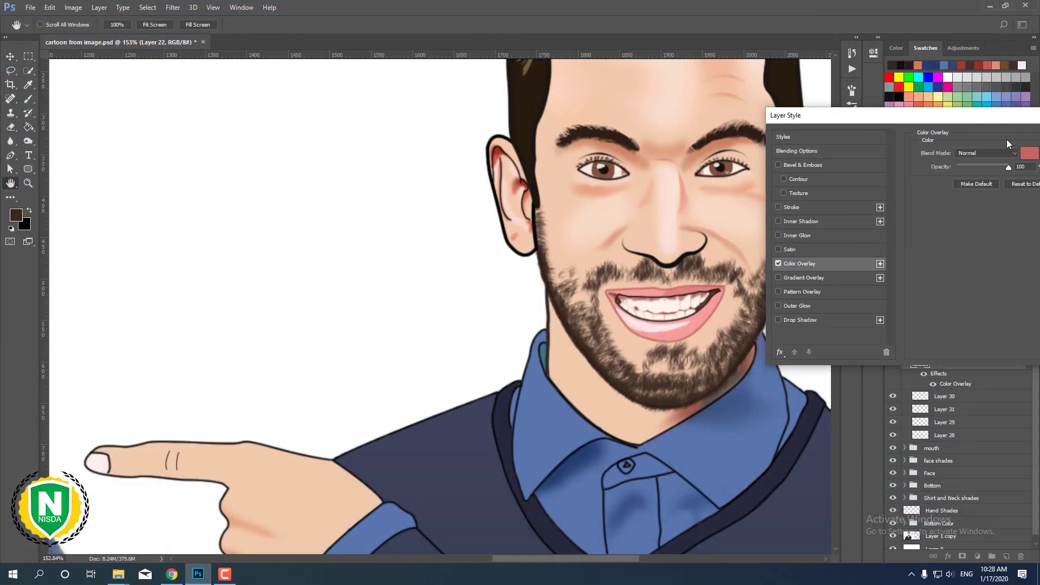
click(1007, 139)
click(954, 204)
key(Return)
Give lip Layer 23 a Color Overlay with a red sampled from the lips.
double_click(975, 349)
click(724, 291)
click(953, 180)
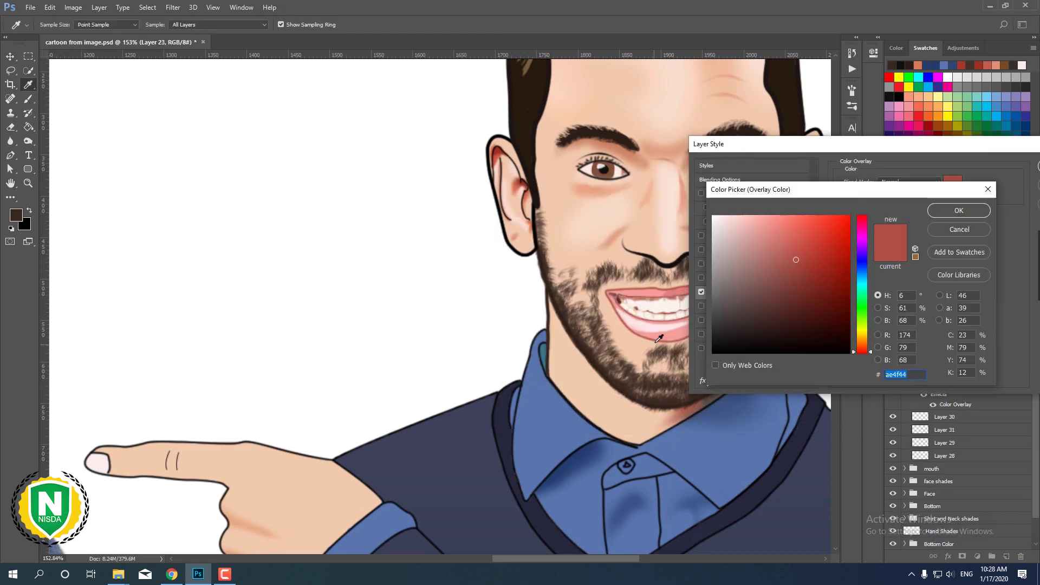
click(778, 244)
key(Return)
key(Return)
key(v)
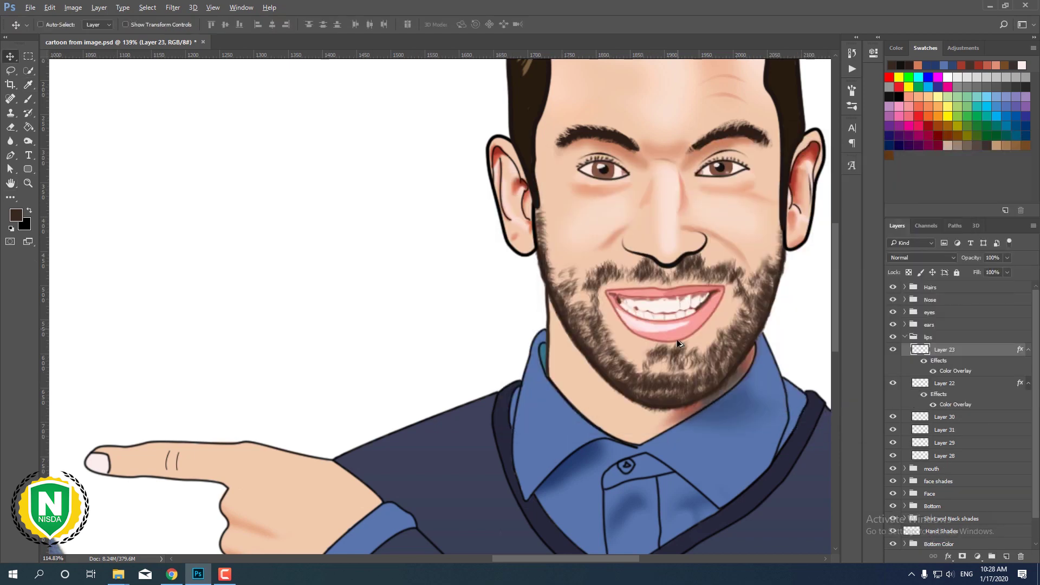
scroll(678, 339, down, 4)
scroll(656, 321, up, 2)
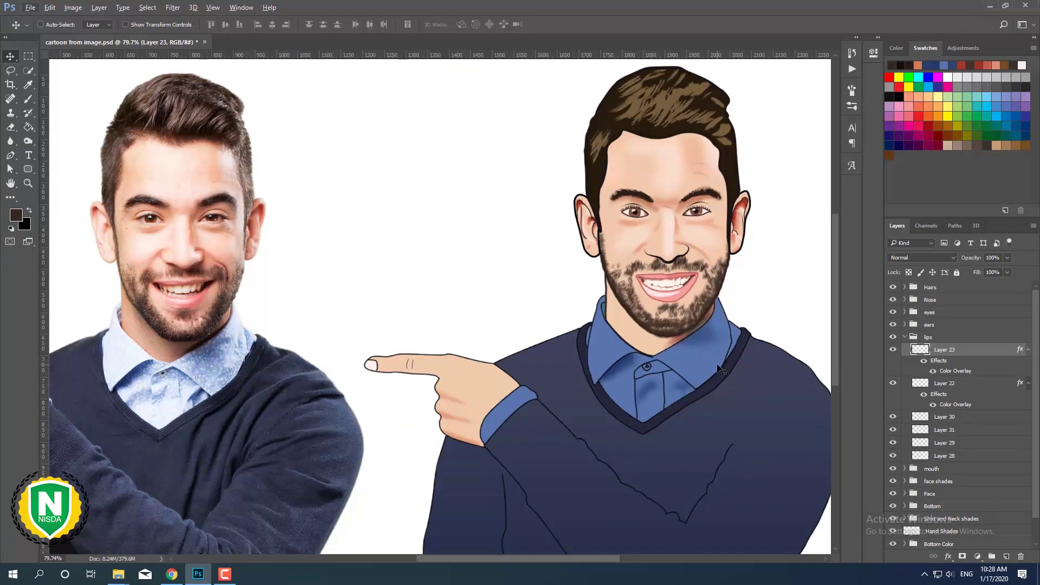
scroll(550, 321, up, 1)
scroll(550, 321, up, 3)
key(b)
scroll(677, 338, up, 2)
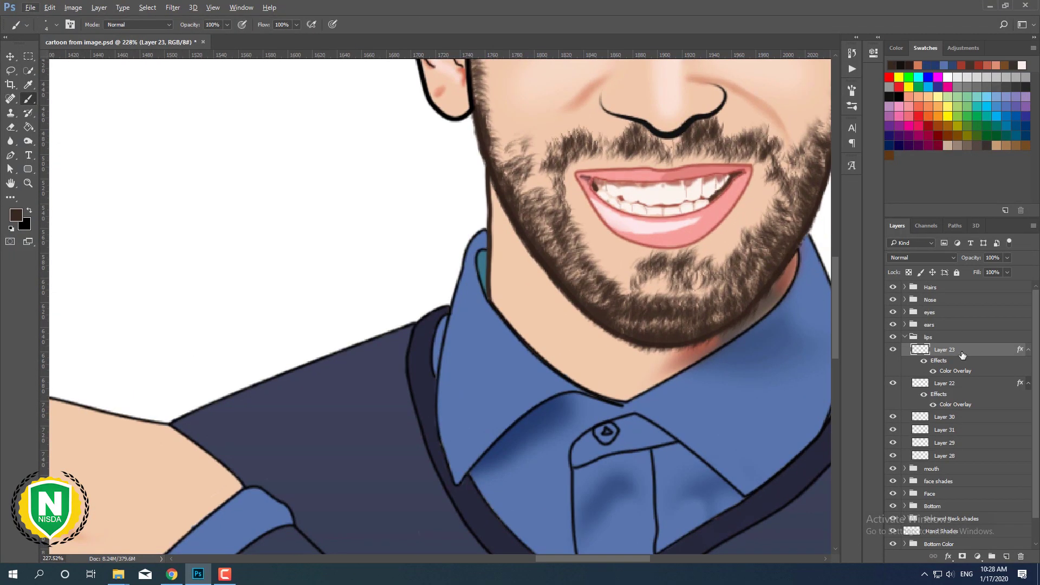
Select the beard layer inside the Face group and shrink the brush for fine work.
click(905, 337)
click(951, 400)
click(904, 375)
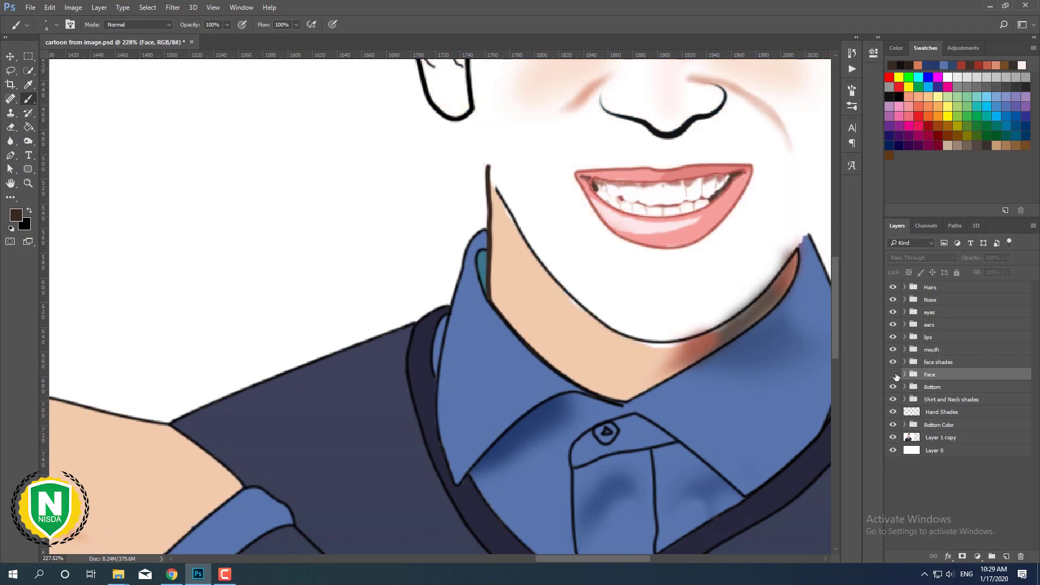
click(942, 412)
right_click(281, 247)
key(bracketleft)
key(bracketleft)
key(bracketleft)
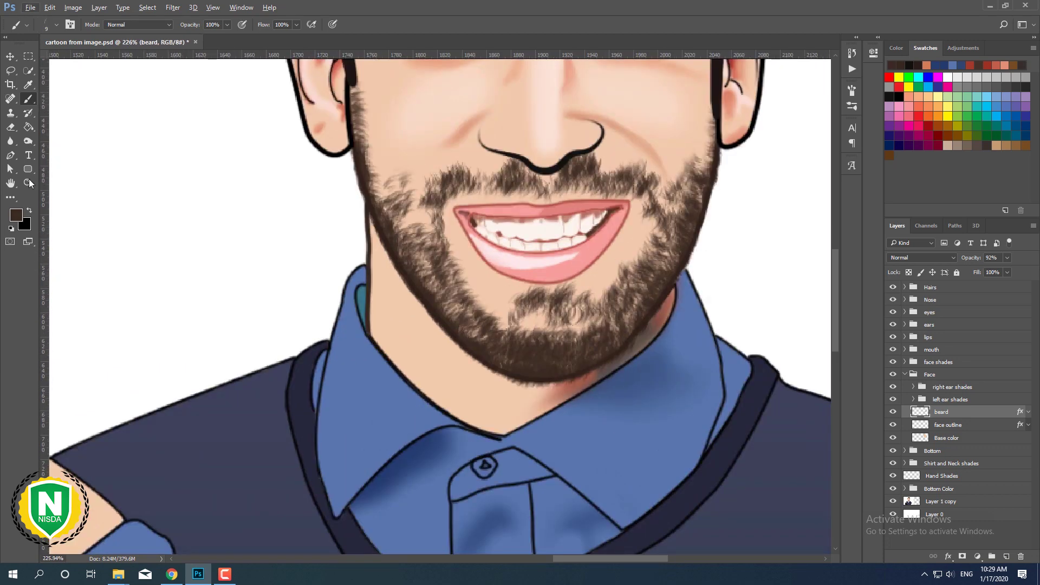
Try resizing the eraser, dismiss the history eraser errors, and save the document.
key(e)
right_click(342, 308)
key(Escape)
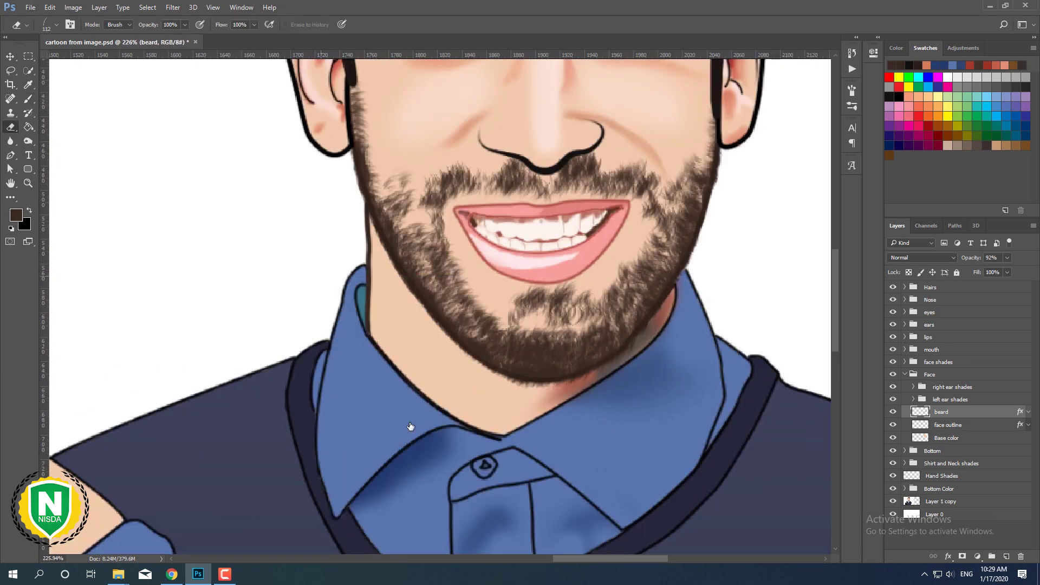
key(bracketright)
key(bracketright)
alt+click(526, 332)
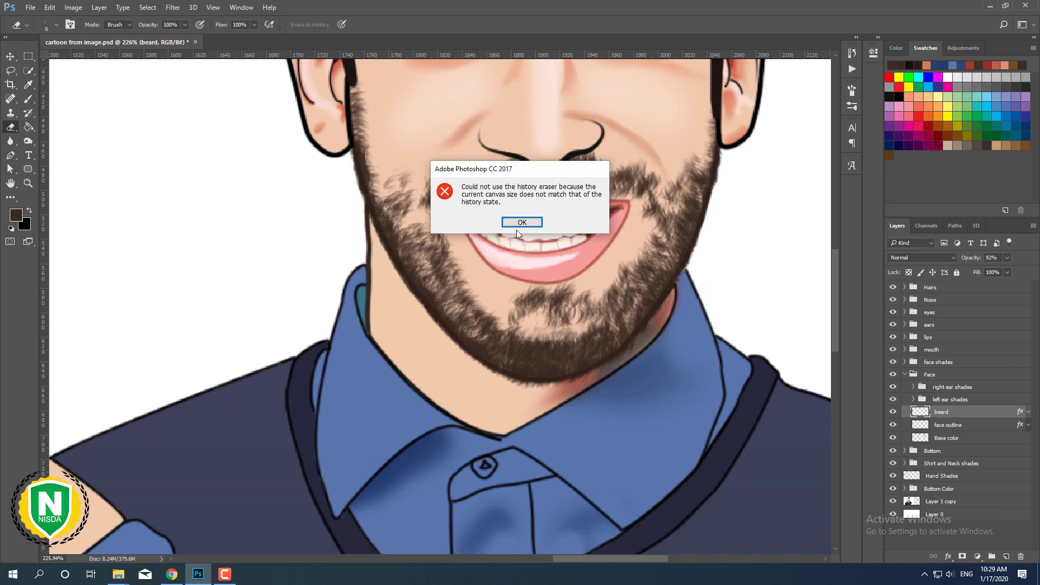
key(Return)
key(bracketright)
key(bracketright)
key(bracketright)
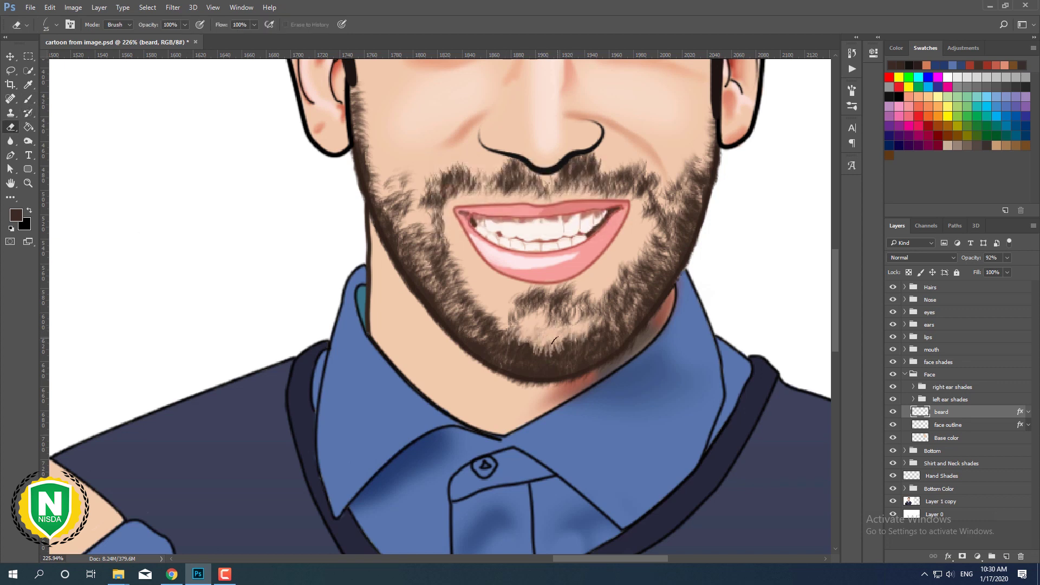
alt+click(561, 334)
key(Return)
key(ctrl+s)
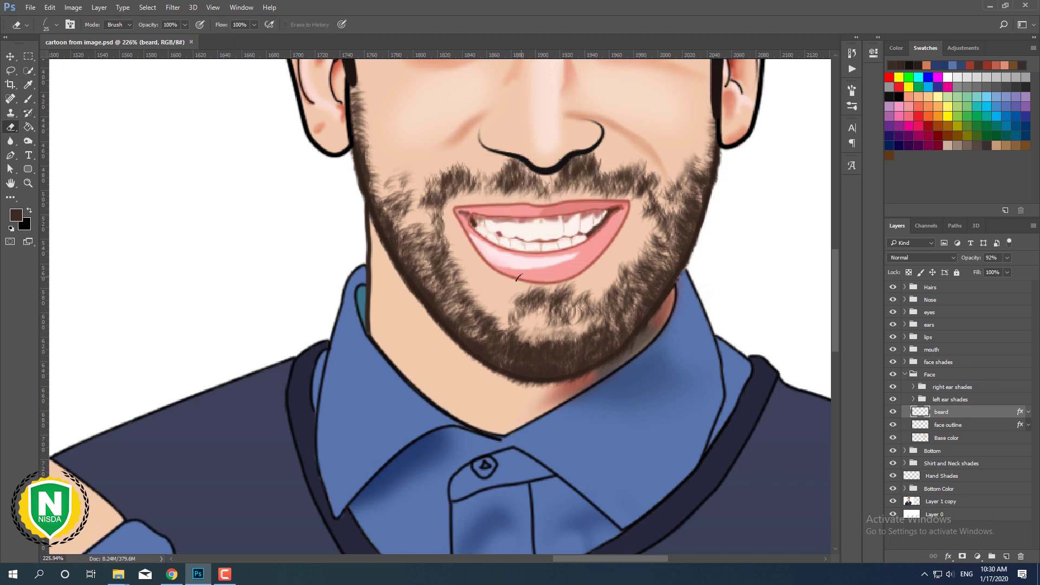
Sample the face's skin tone with the brush and enlarge the brush.
key(b)
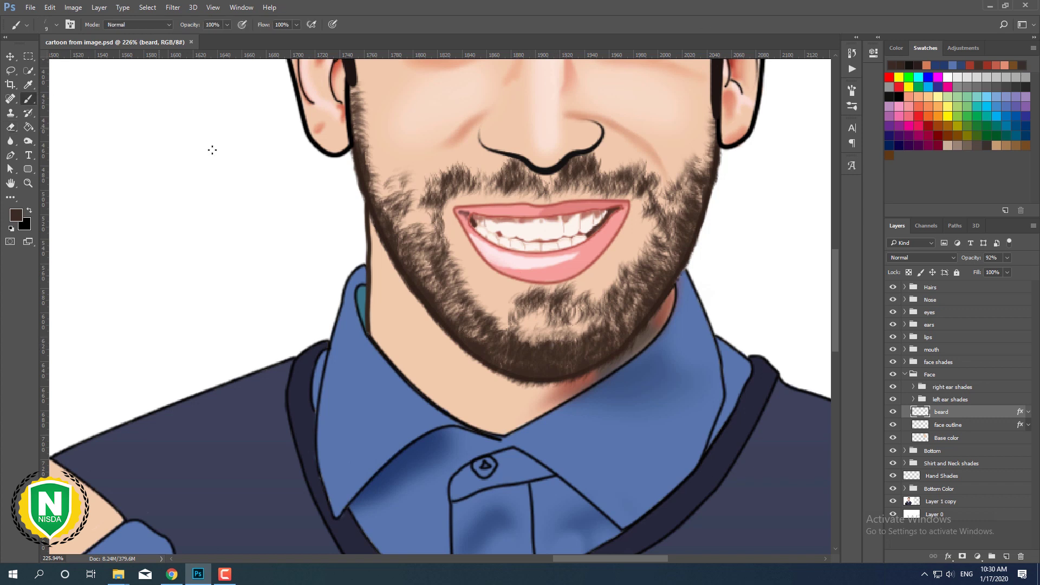
alt+click(541, 339)
right_click(540, 339)
key(Return)
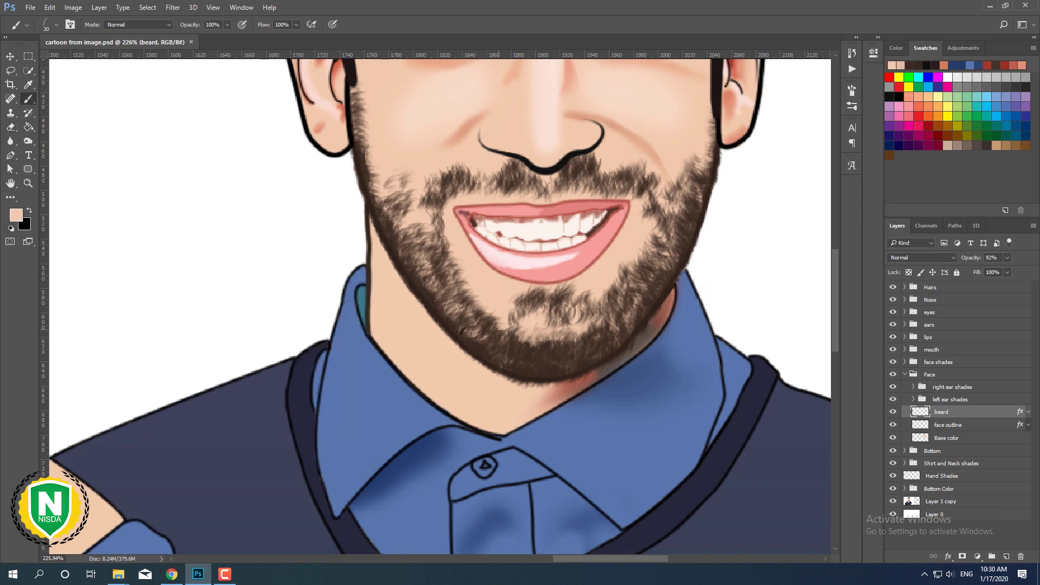
right_click(509, 356)
key(Return)
Add a new layer above the beard and lower the brush opacity to 20%.
key(ctrl+shift+alt+n)
key(2)
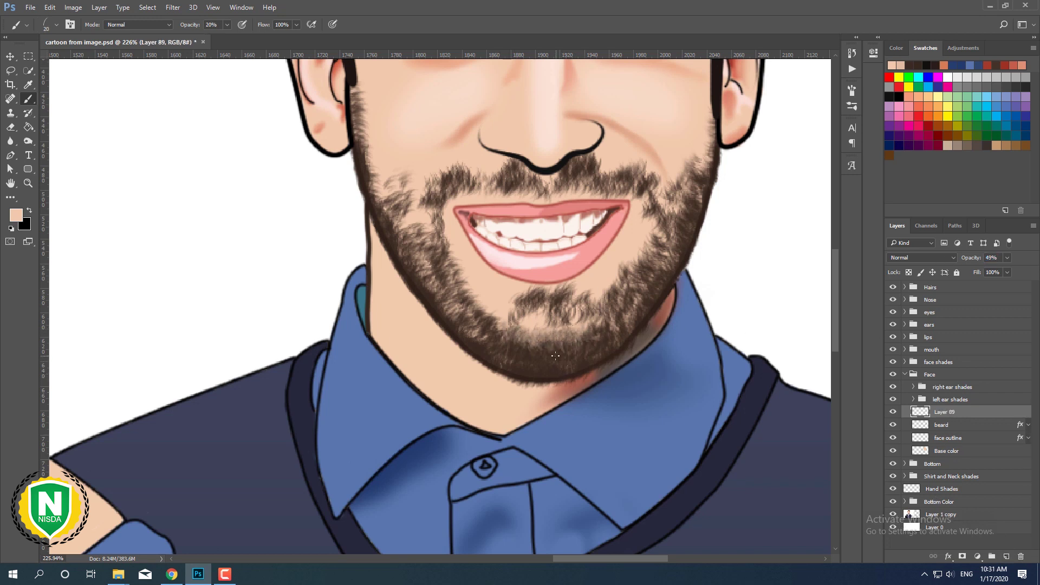
key(bracketright)
key(ctrl+shift+alt+n)
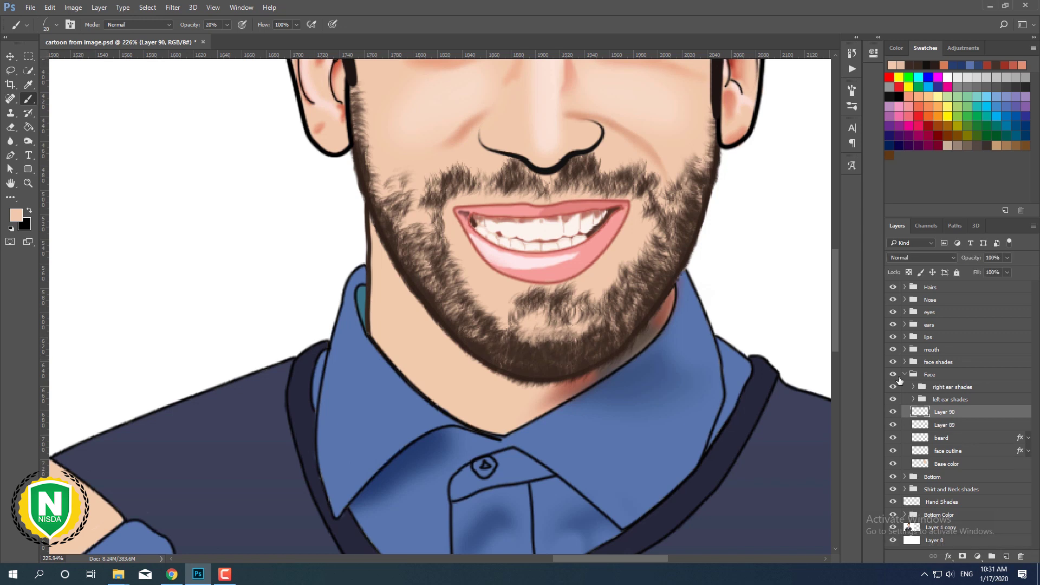
key(Return)
Paint a light skin-tone strand over the beard and merge it into Layer 89.
right_click(545, 338)
key(Escape)
key(bracketleft)
key(bracketright)
drag(542, 346, 573, 333)
key(ctrl+e)
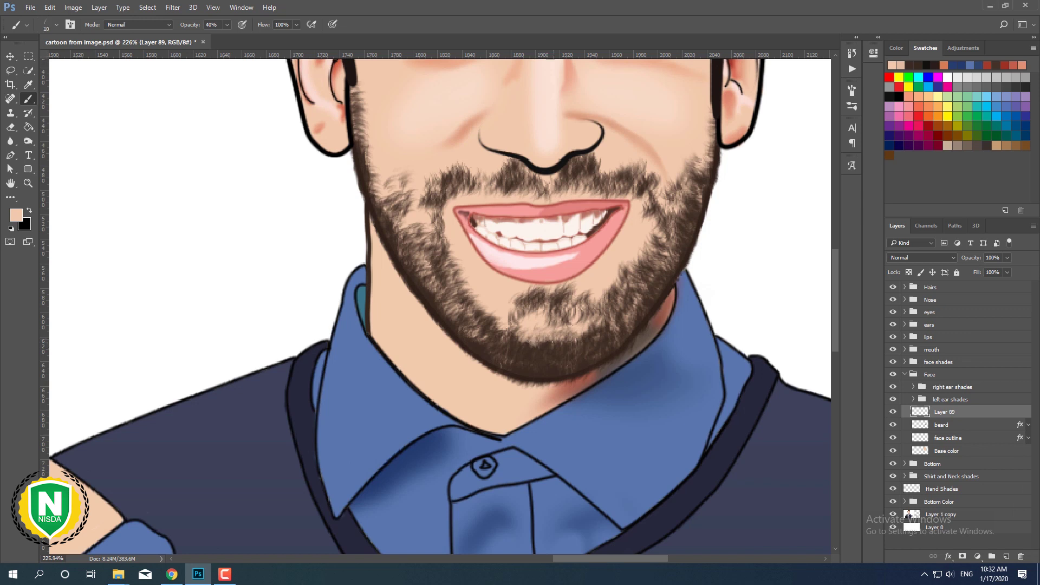
Compare Layer 89 hidden and shown, undoing a stray jaw stroke and an extra layer.
key(bracketright)
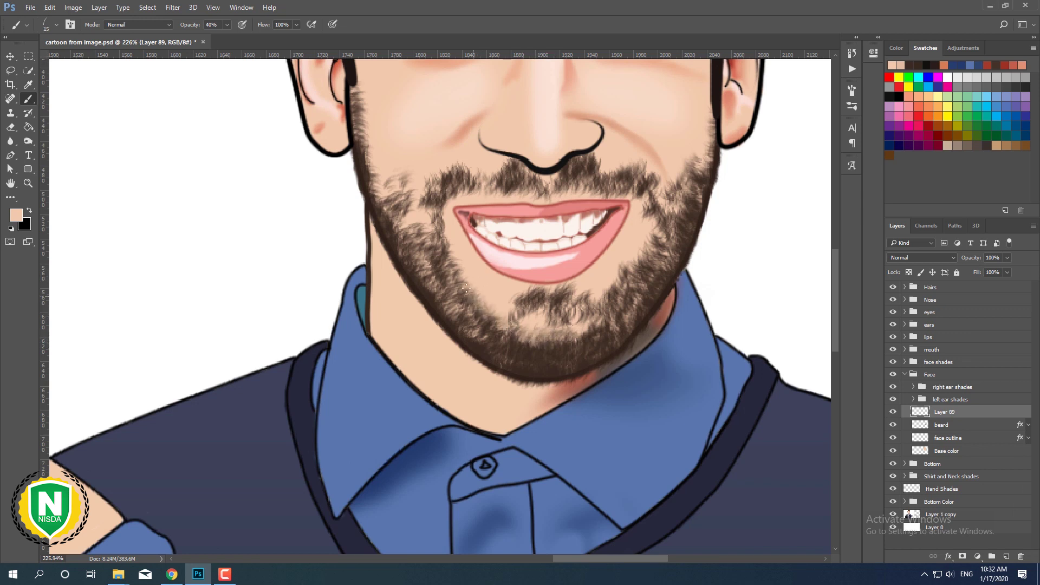
click(892, 412)
click(892, 412)
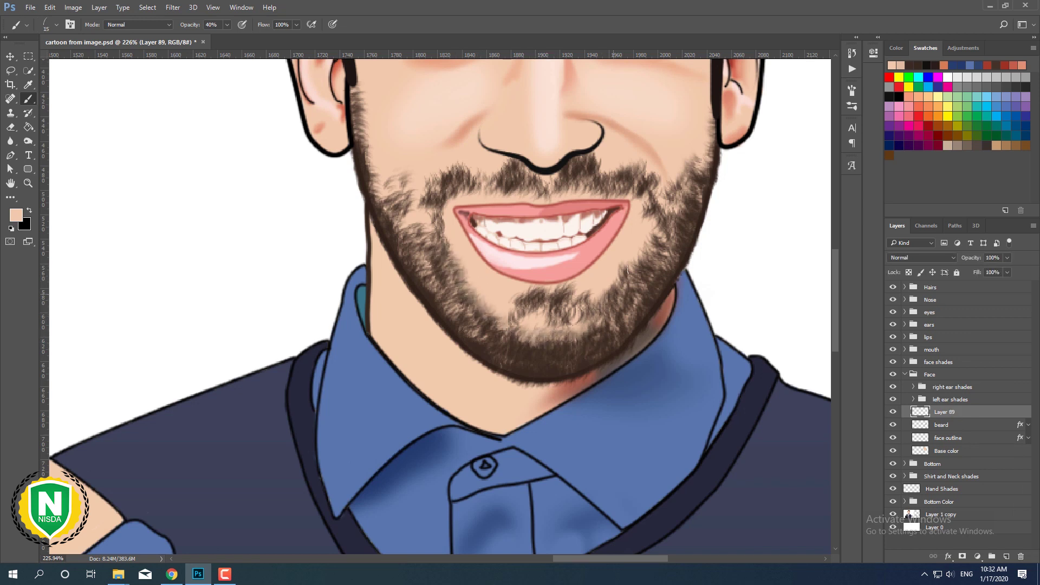
drag(696, 247, 761, 293)
key(ctrl+z)
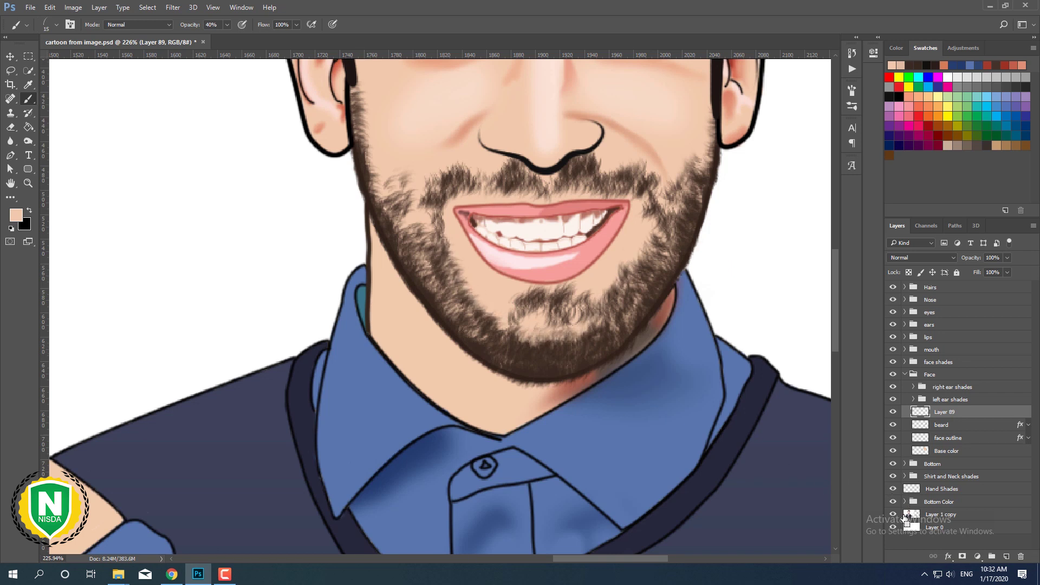
key(ctrl+shift+alt+n)
key(ctrl+z)
Set the background colour to peach and Layer 89 opacity to 42%, then lighten the chin beard patches.
click(24, 223)
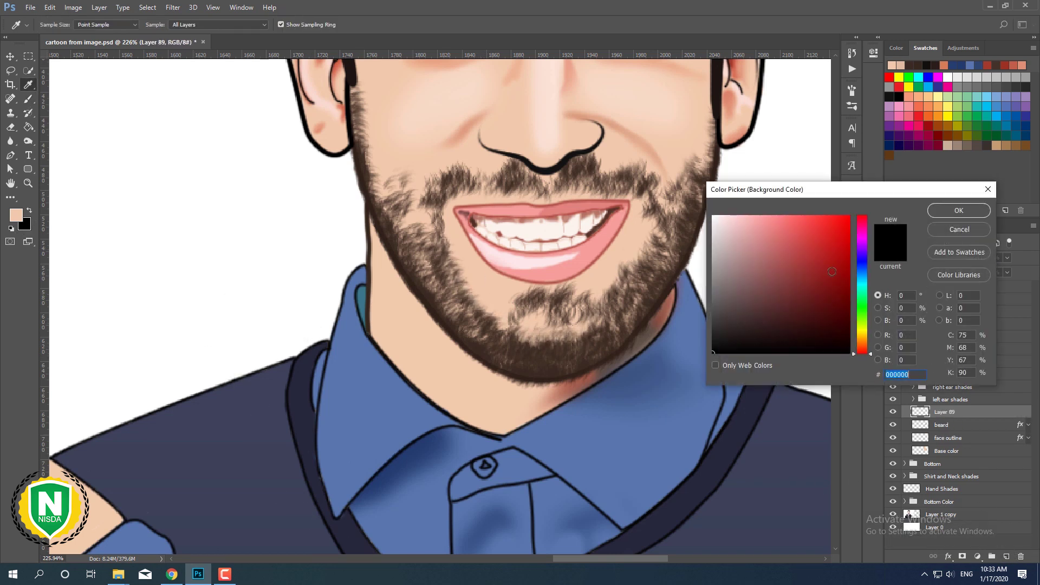
click(958, 209)
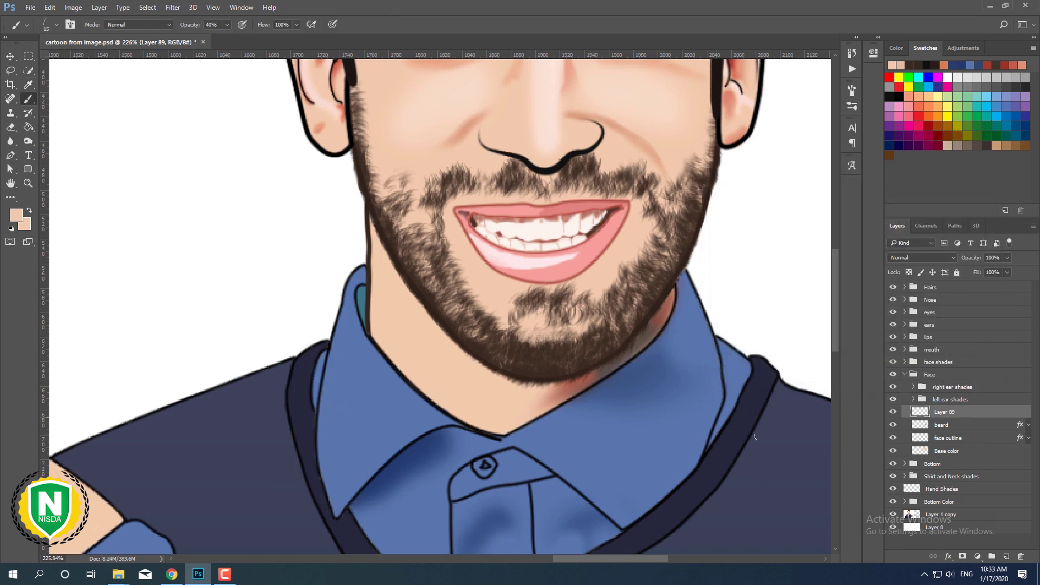
key(4)
key(2)
mouse_move(525, 340)
mouse_down()
mouse_move(569, 362)
mouse_move(577, 347)
mouse_up()
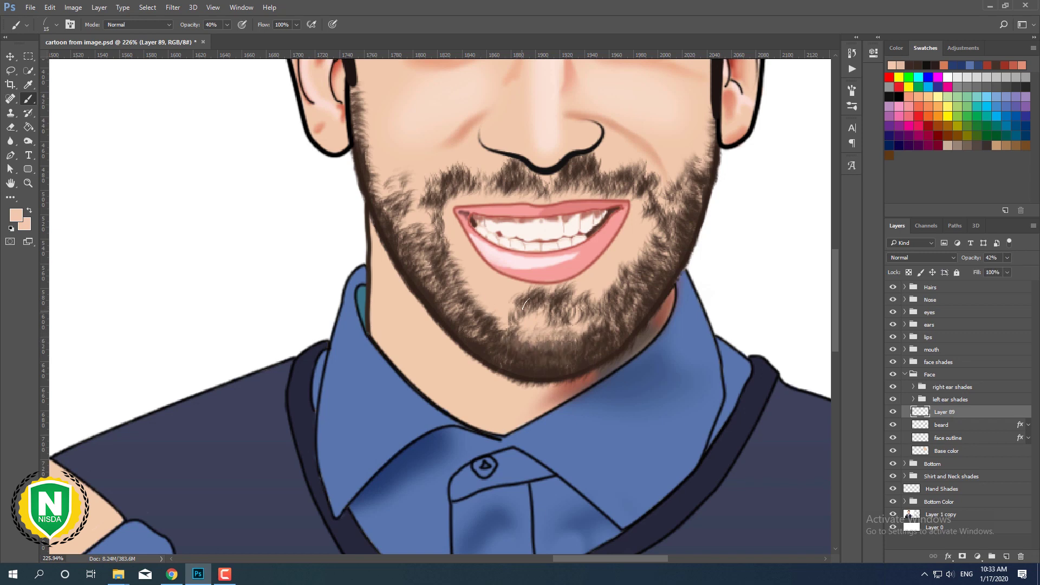
drag(525, 305, 638, 320)
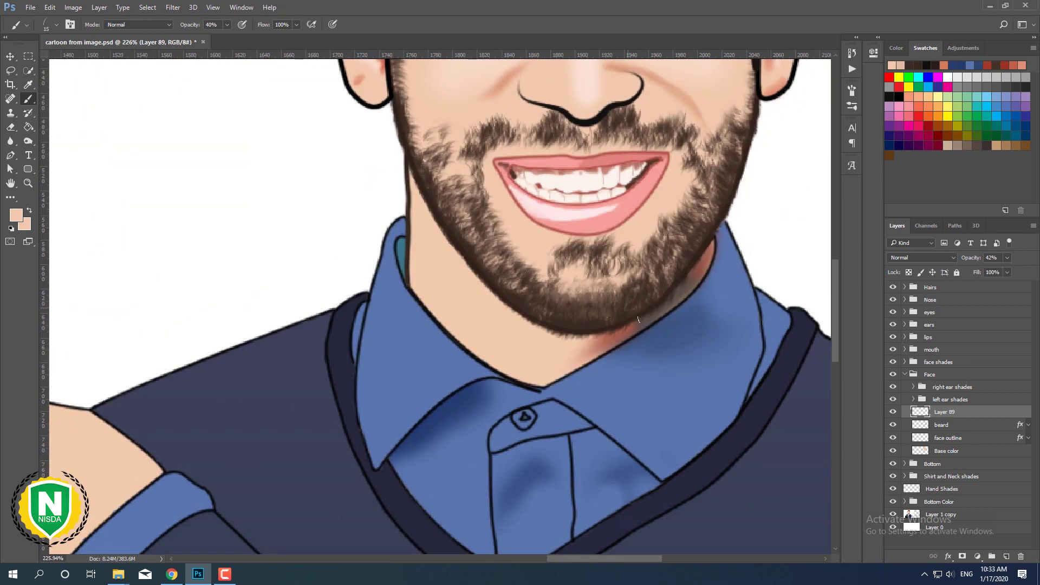
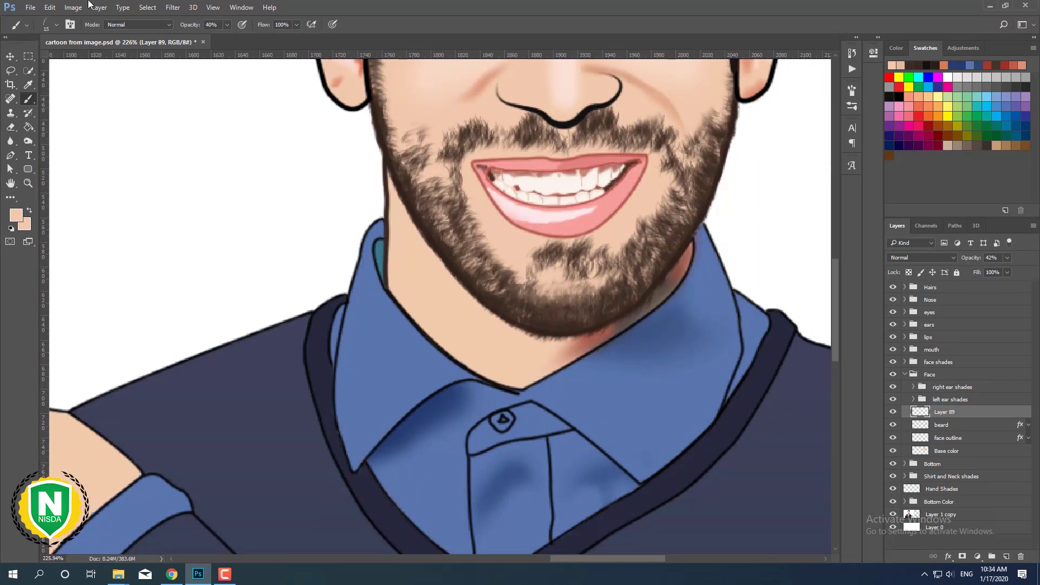
On a new layer, paint skin tone over the beard patch below the lower lip.
click(893, 425)
key(ctrl+shift+alt+n)
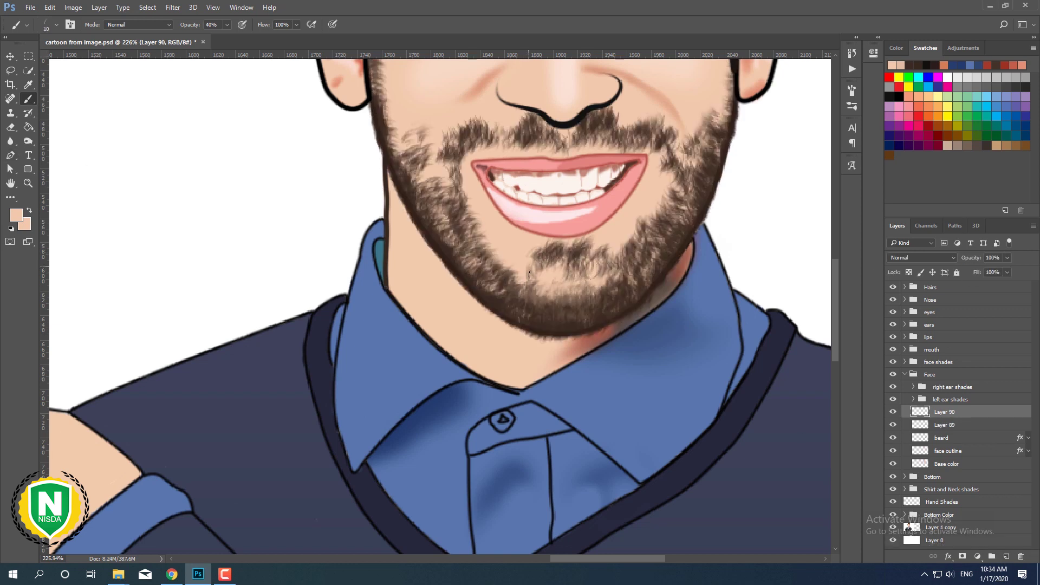
key(bracketright)
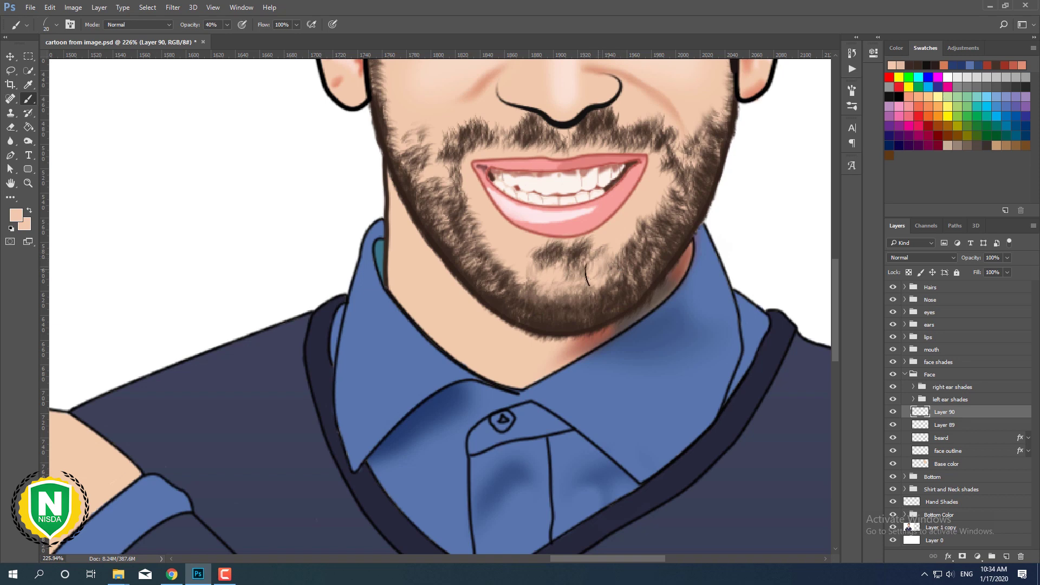
drag(590, 266, 566, 279)
mouse_move(606, 243)
mouse_down()
mouse_move(584, 273)
mouse_move(533, 281)
mouse_up()
key(ctrl+0)
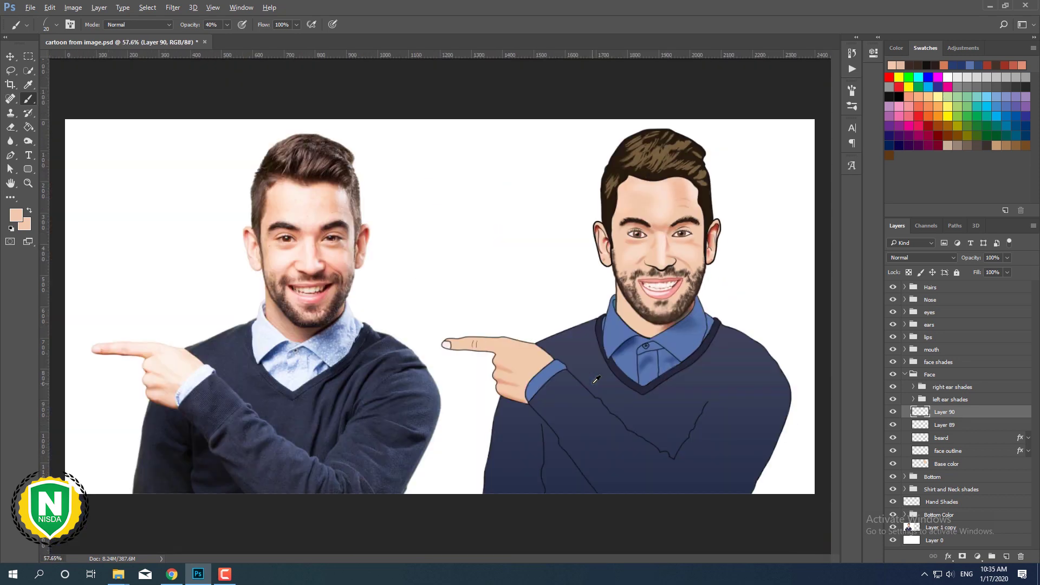
scroll(597, 379, up, 5)
On another new layer, paint thin dark brown hair strokes on the chin with a small brush.
key(ctrl+shift+alt+n)
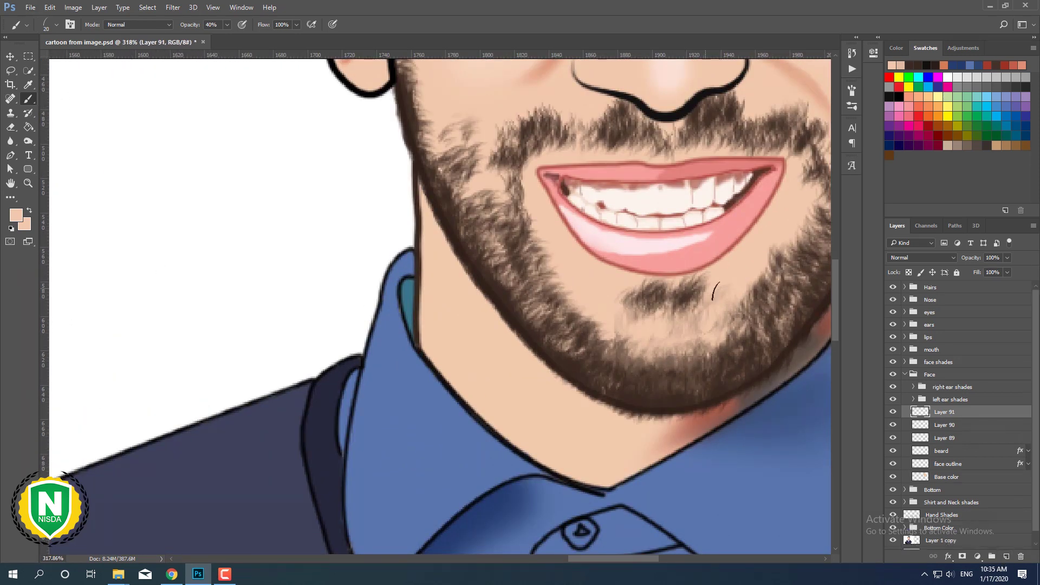
alt+click(655, 312)
key(bracketleft)
drag(667, 300, 623, 344)
key(bracketleft)
key(bracketleft)
scroll(648, 349, down, 4)
mouse_move(715, 306)
mouse_down()
mouse_move(653, 344)
mouse_move(642, 331)
mouse_move(623, 344)
mouse_up()
Make dark brown the painting colour and add more hair strokes to the chin beard.
scroll(648, 350, up, 4)
click(24, 223)
click(667, 355)
key(Return)
mouse_move(690, 338)
mouse_down()
mouse_move(644, 309)
mouse_move(646, 325)
mouse_move(657, 307)
mouse_up()
scroll(600, 321, down, 5)
scroll(719, 364, down, 2)
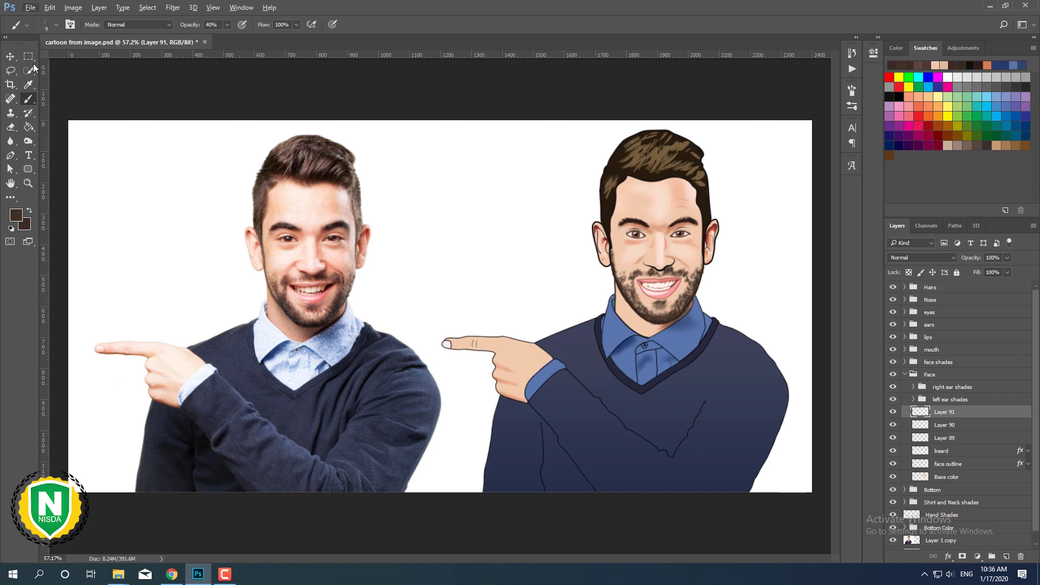
Select Layer 1 copy from the canvas and list the layers under the sweater.
key(v)
right_click(368, 423)
click(379, 432)
right_click(623, 460)
Add a new layer at the top of the stack with a near-black soft round brush.
click(671, 458)
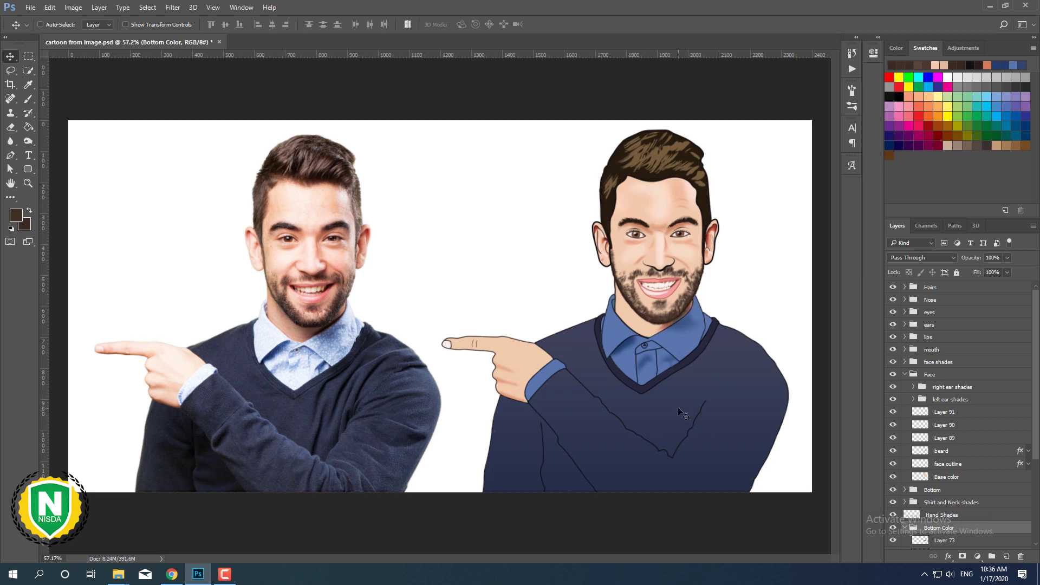
click(954, 287)
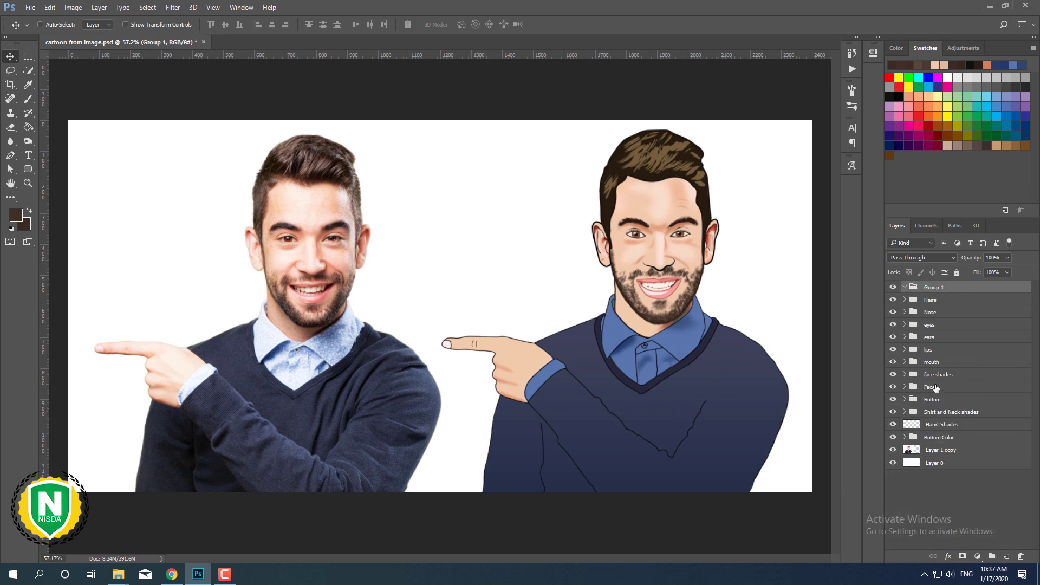
key(ctrl+shift+alt+n)
click(28, 99)
alt+click(349, 382)
click(24, 223)
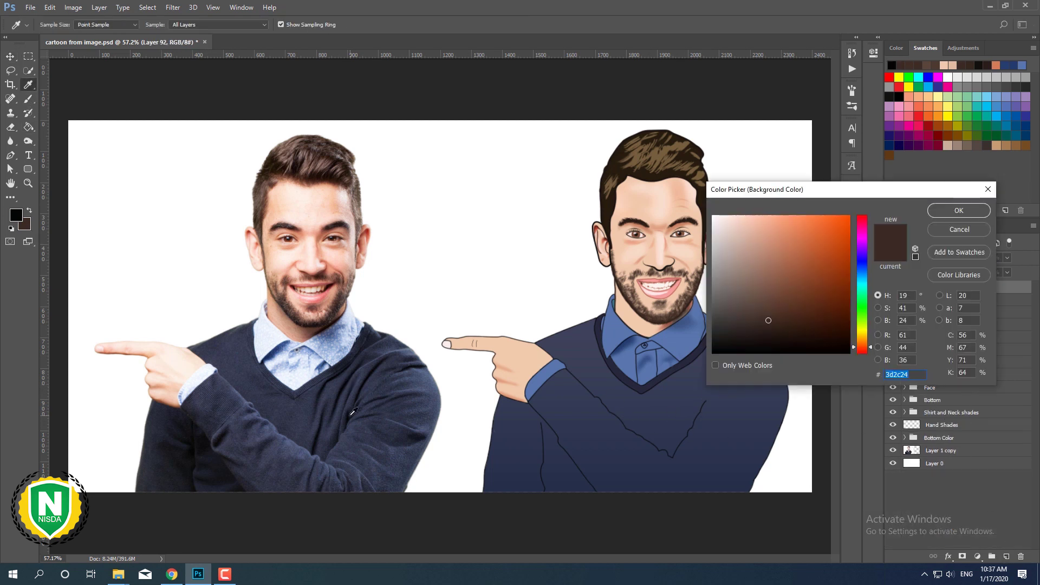
click(958, 210)
right_click(498, 287)
click(517, 387)
key(Return)
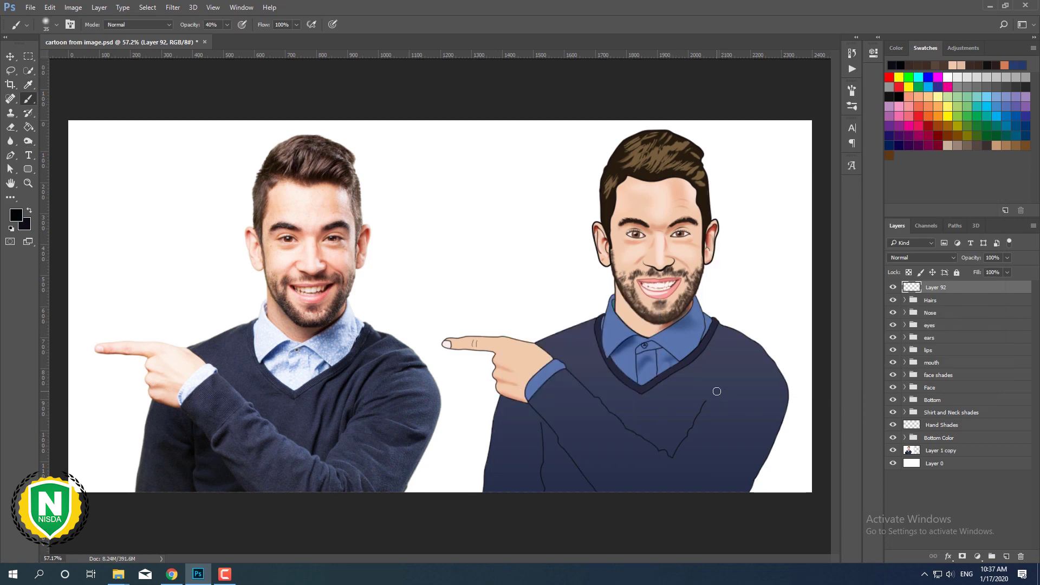
Paint faint dark fold lines across the sweater at about 26% layer opacity.
scroll(712, 380, down, 2)
scroll(713, 390, up, 3)
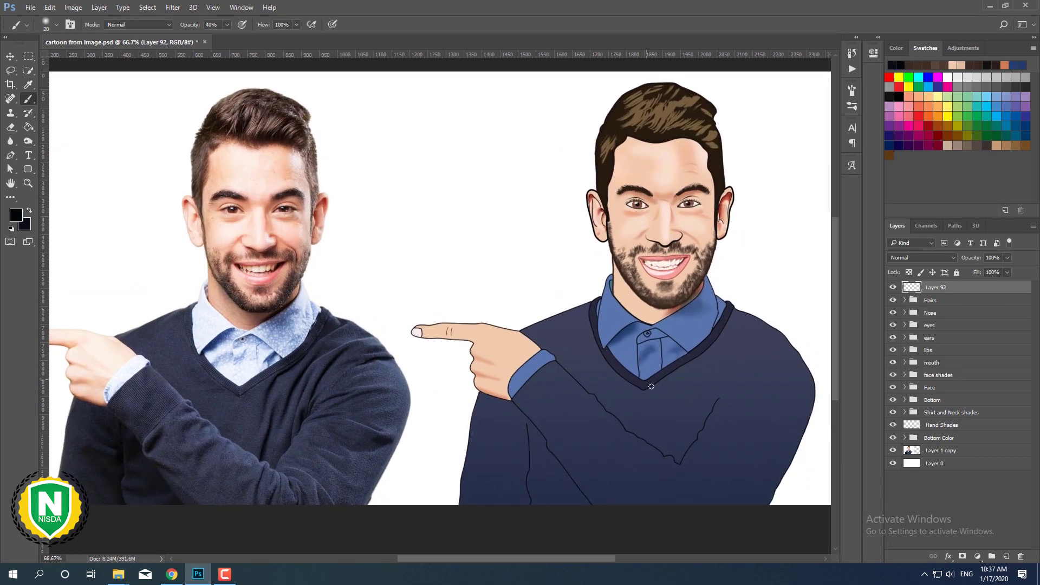
key(bracketleft)
key(bracketleft)
key(bracketleft)
drag(714, 391, 760, 356)
key(ctrl+z)
key(ctrl+z)
click(1007, 258)
key(bracketleft)
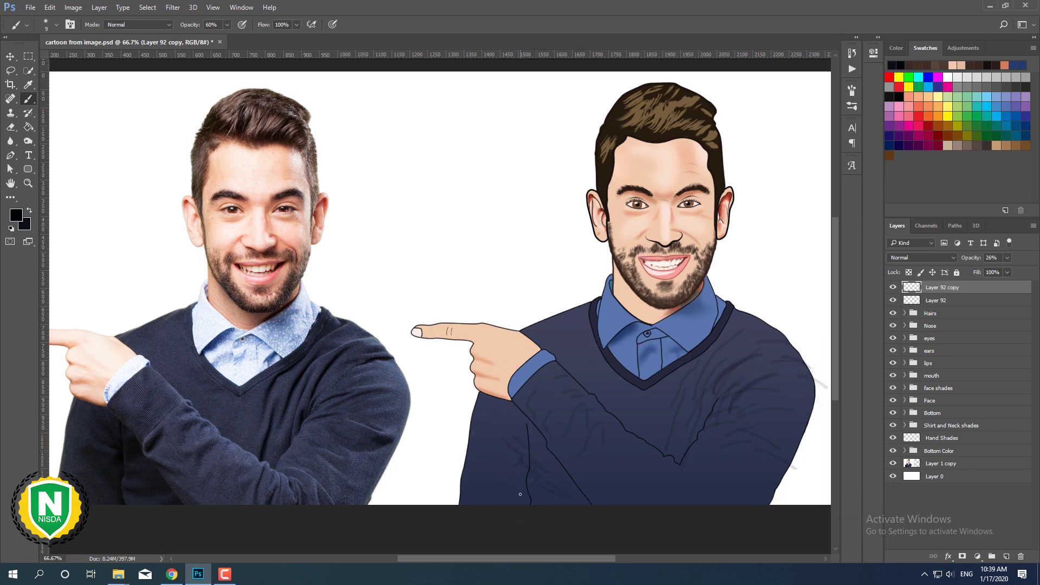
drag(504, 467, 504, 484)
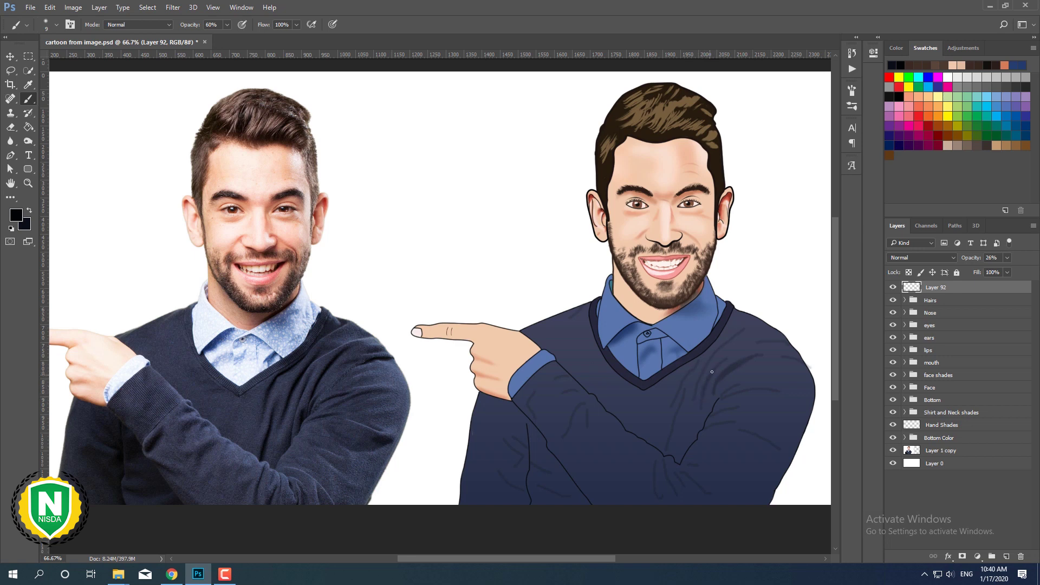
Raise Layer 92 opacity and paint another dark fold stroke on the sweater.
click(1007, 258)
drag(993, 270, 1004, 271)
drag(722, 350, 699, 384)
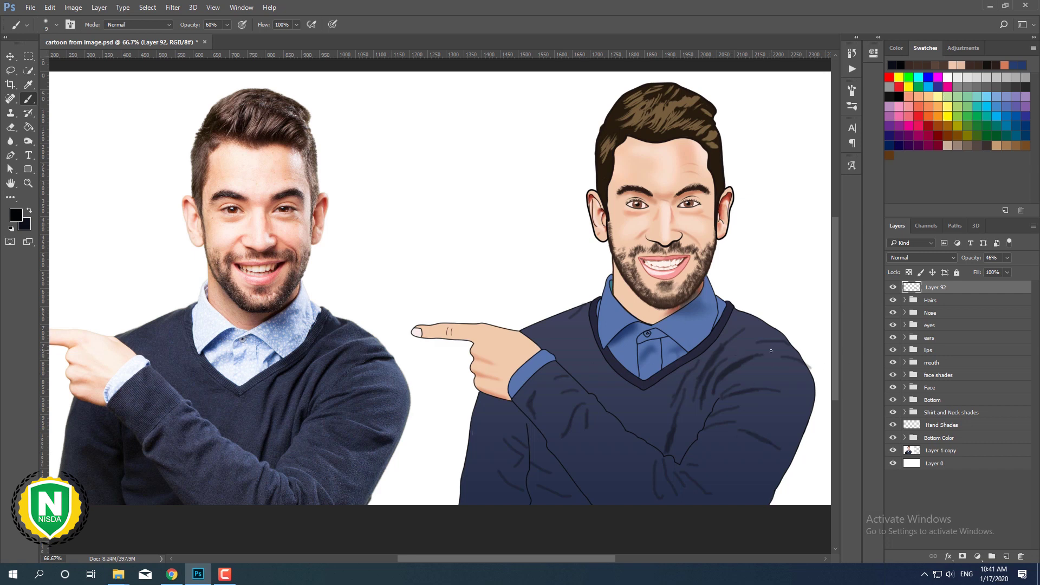
key(bracketleft)
Save the document and paint a stroke on the sweater shoulder using sampled grey-blue.
alt+click(672, 310)
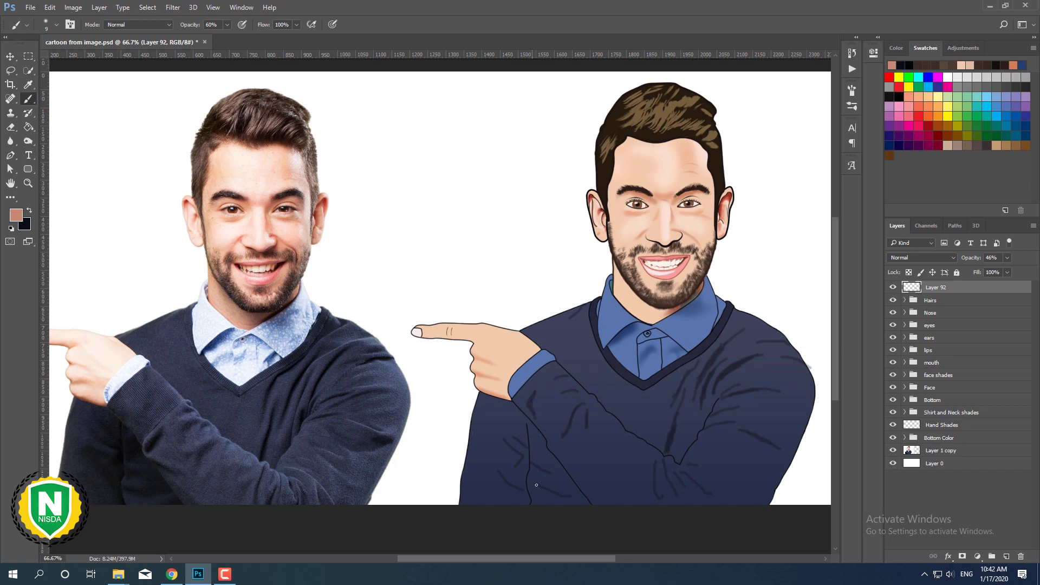
key(ctrl+s)
alt+click(749, 336)
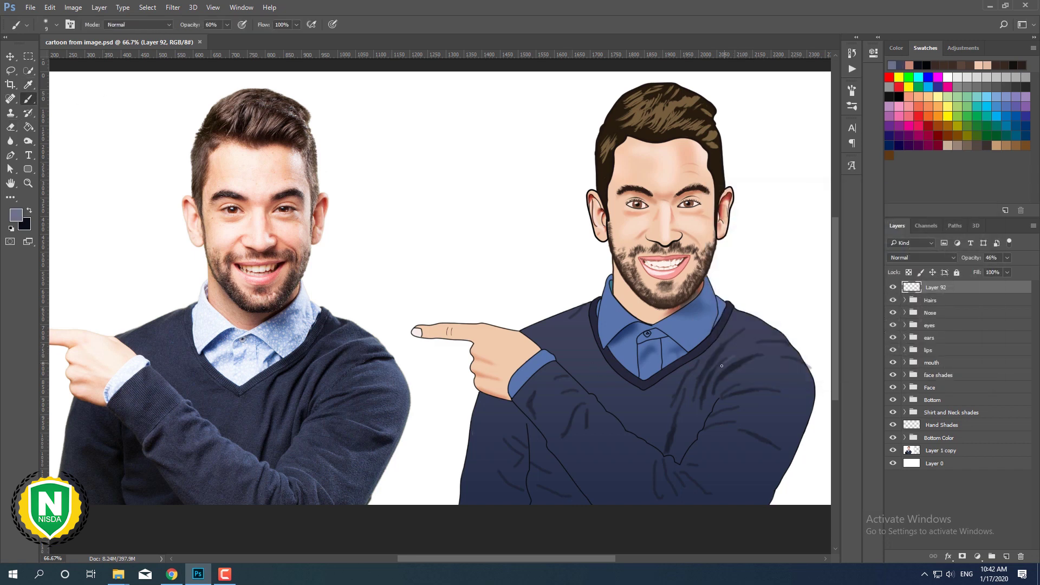
drag(717, 372, 740, 357)
Add Layer 93 at about 24% opacity and brush light highlights on the sweater.
click(1005, 556)
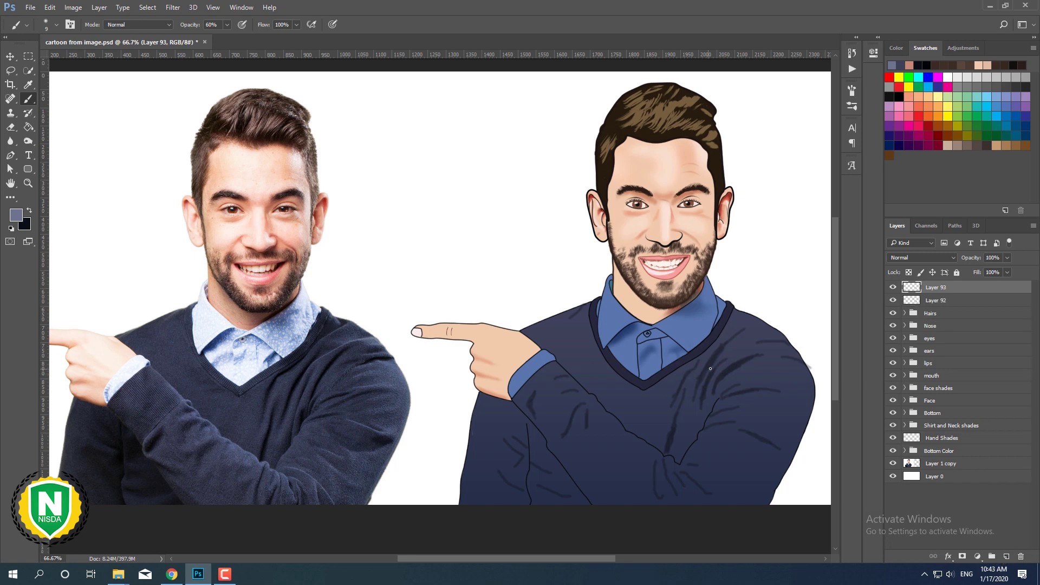
key(bracketright)
key(bracketright)
drag(1007, 258, 969, 273)
drag(745, 400, 750, 421)
mouse_move(737, 471)
mouse_down()
mouse_move(720, 493)
mouse_move(677, 495)
mouse_up()
Add more lower-sweater highlights, undo a stray stroke, and sample dark navy from the sweater.
drag(652, 477, 647, 498)
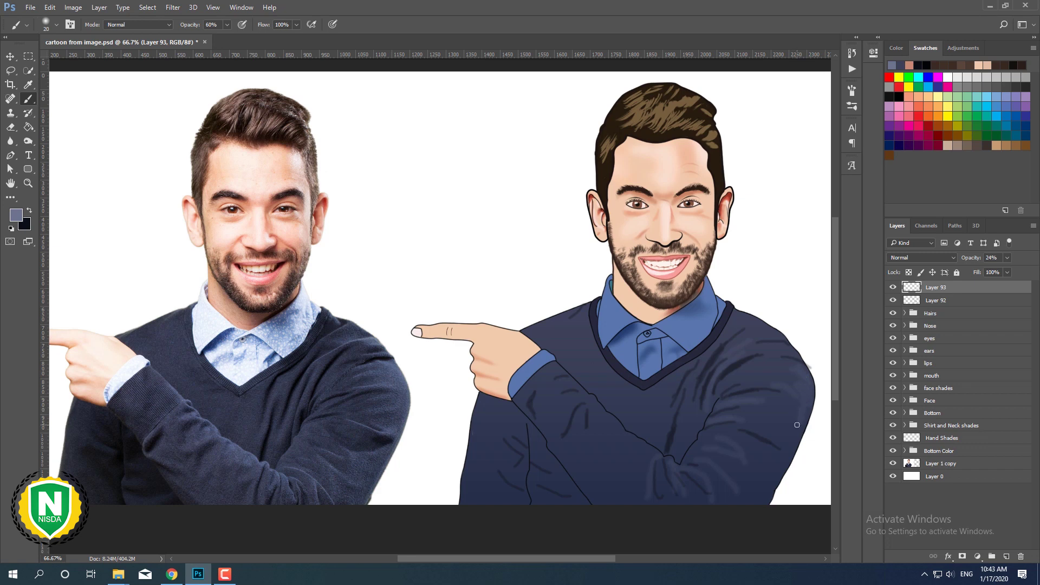
drag(761, 487, 763, 482)
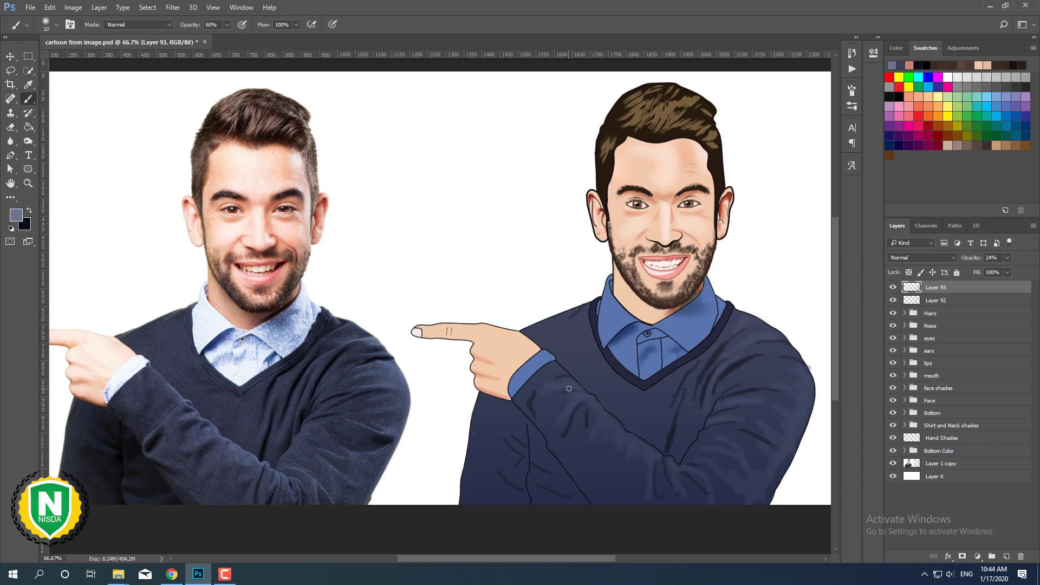
drag(578, 451, 605, 498)
key(ctrl+z)
key(ctrl+z)
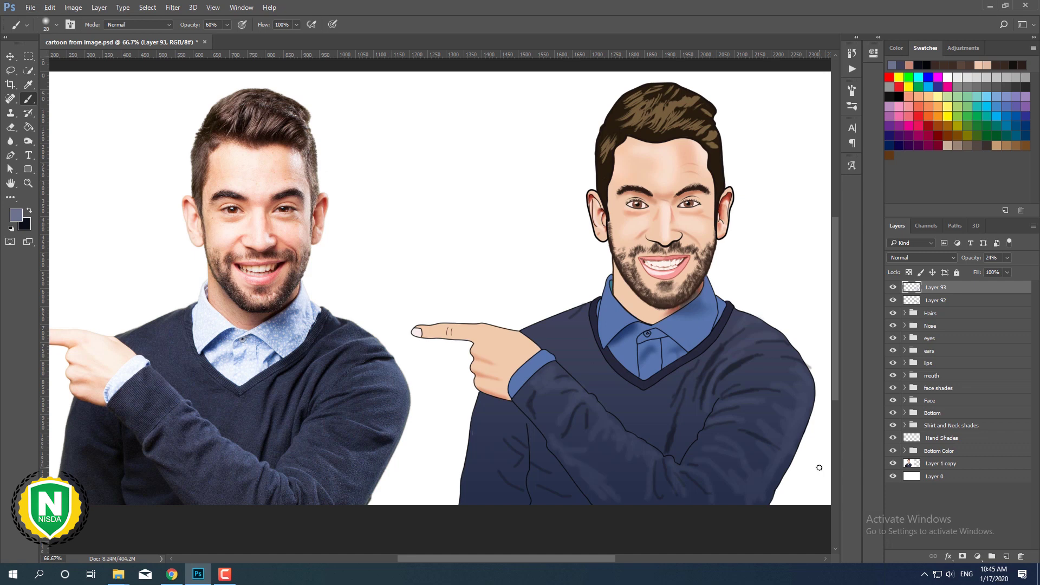
alt+click(537, 452)
Pick a darker navy painting colour and add a new layer for sweater shading.
alt+click(648, 426)
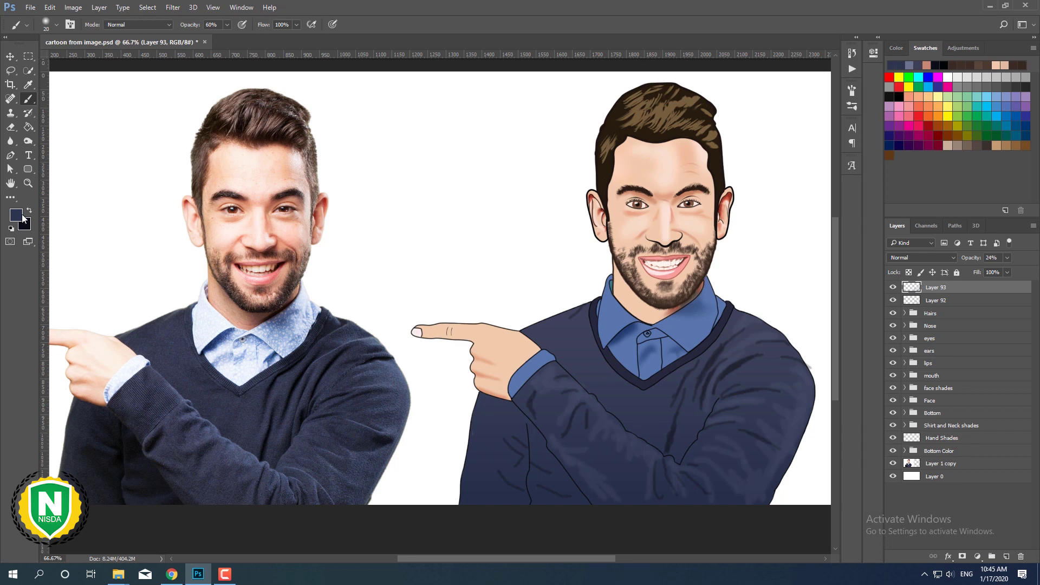
click(16, 215)
click(947, 209)
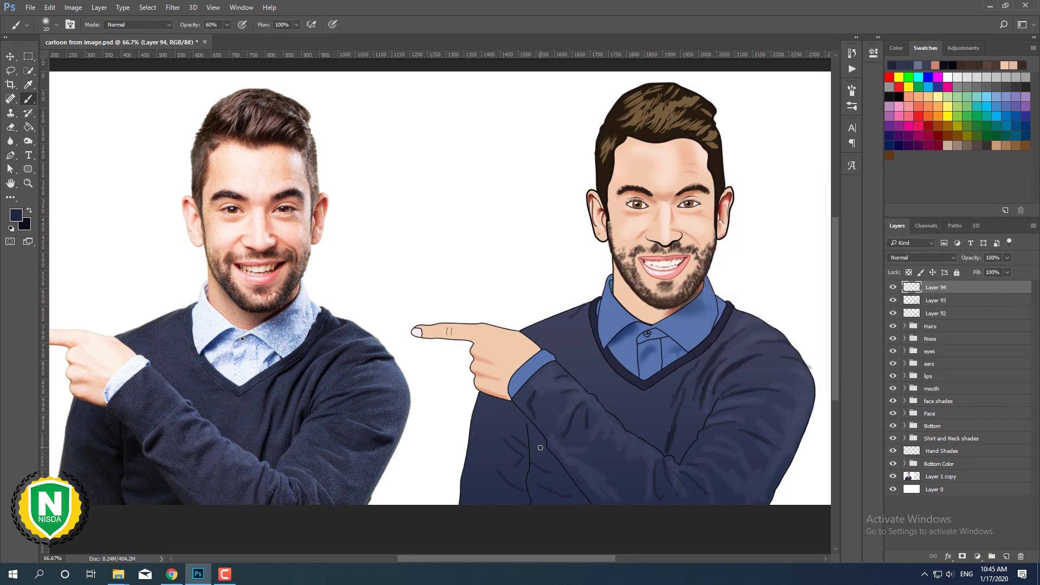
key(ctrl+shift+alt+n)
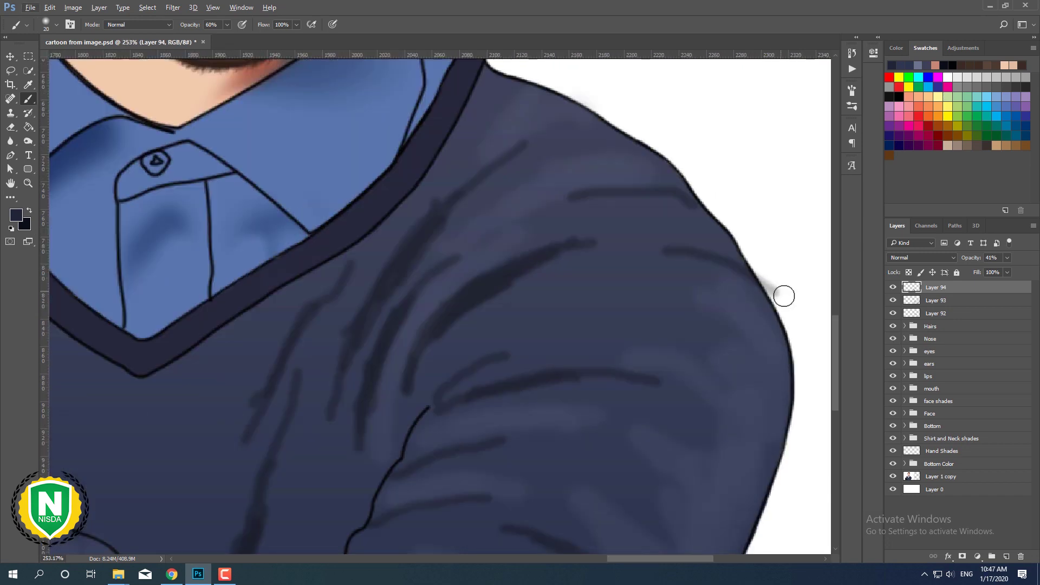
Erase stray fold strokes on Layer 92 along the sweater's shoulder edge.
click(942, 314)
right_click(420, 309)
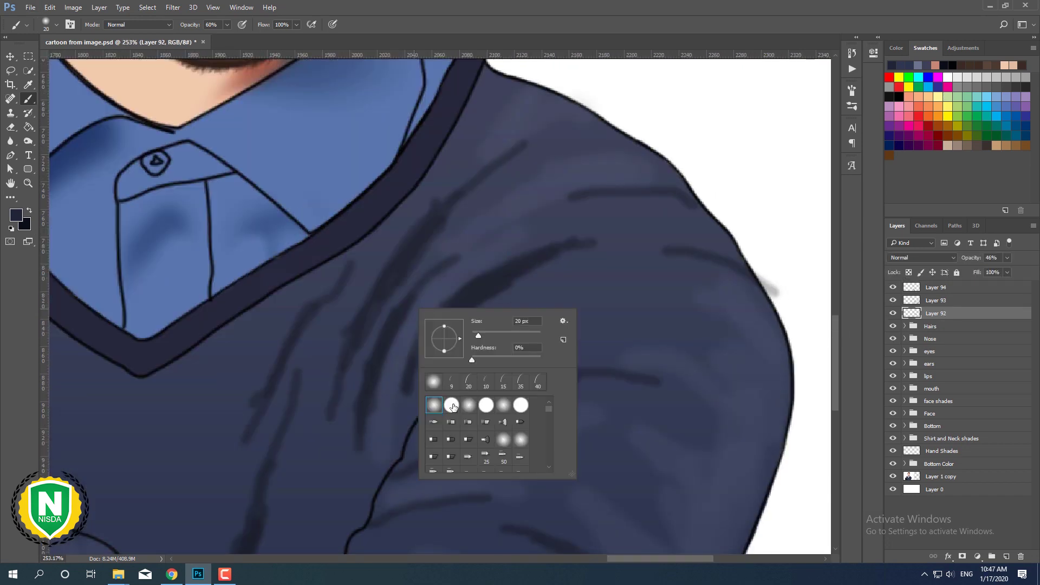
key(Escape)
key(e)
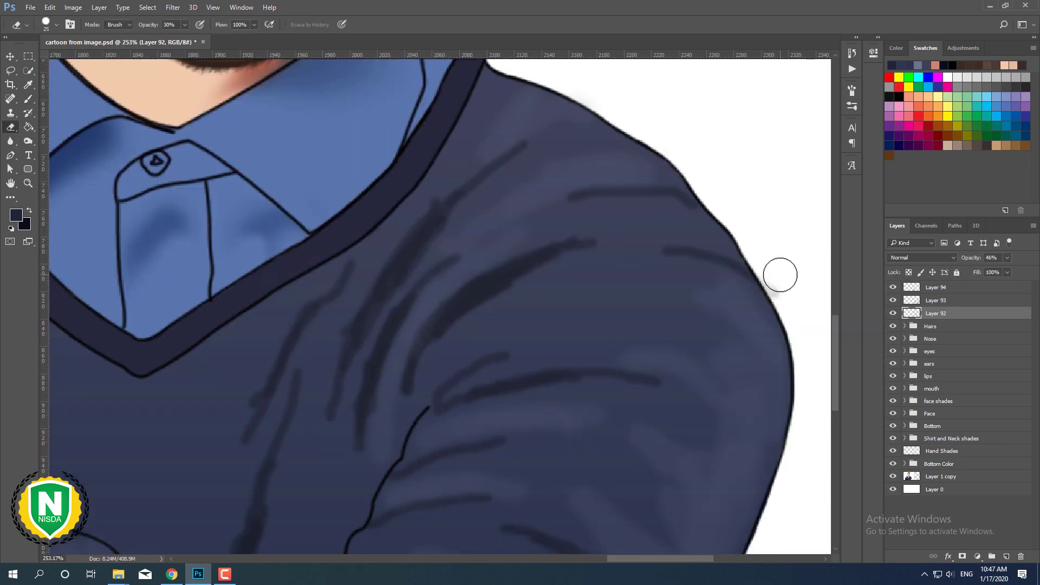
scroll(811, 301, down, 5)
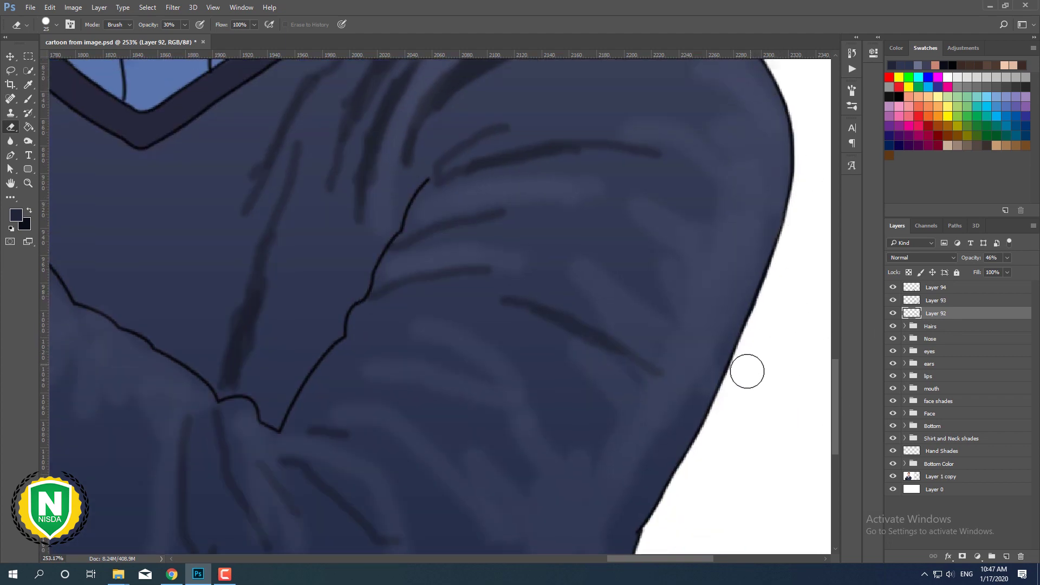
scroll(668, 504, down, 4)
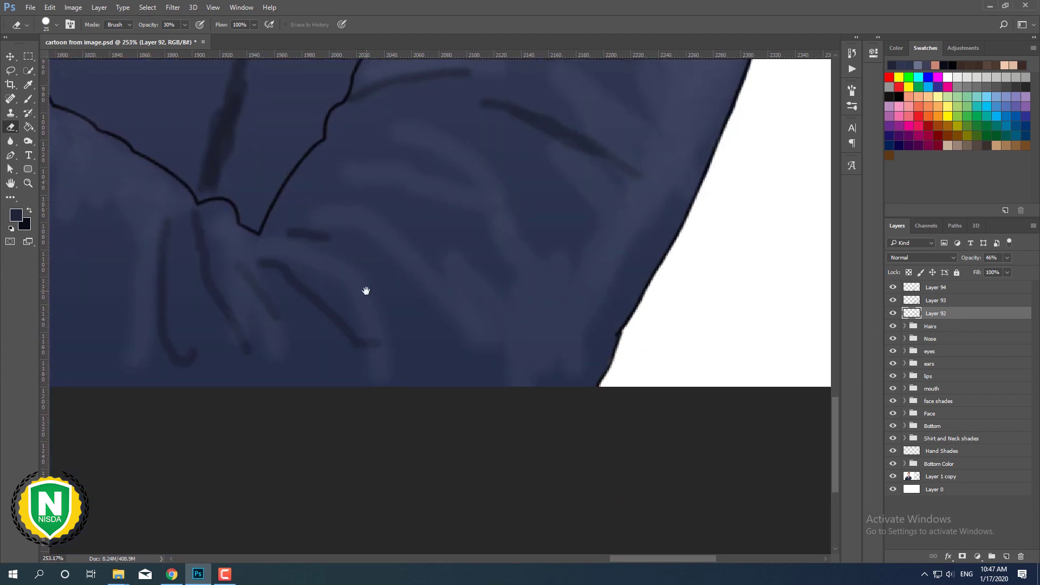
scroll(364, 290, left, 10)
scroll(198, 325, down, 1)
key(v)
ctrl+click(356, 207)
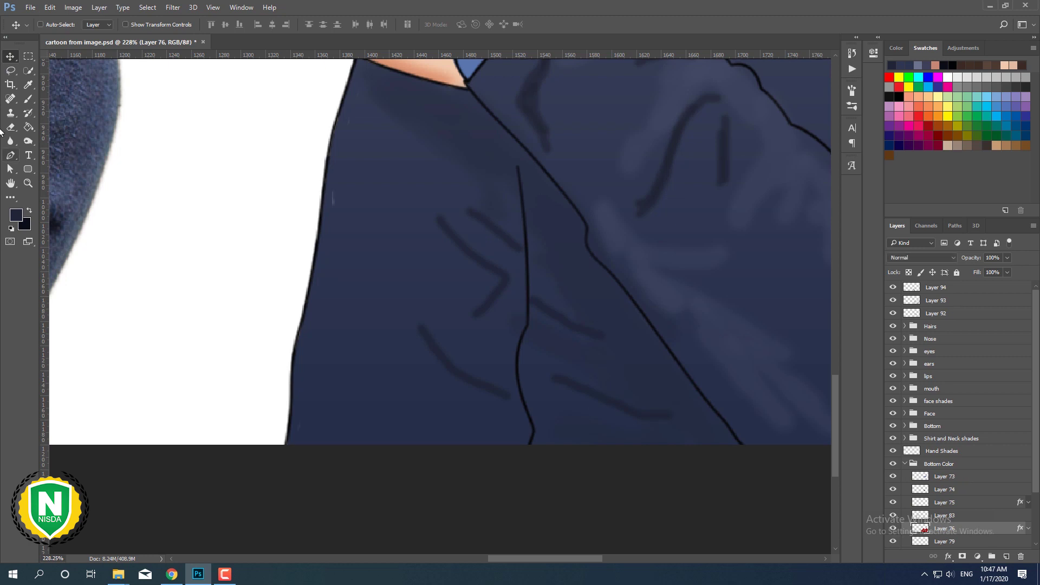
key(e)
right_click(347, 205)
key(Escape)
key(v)
scroll(112, 255, up, 1)
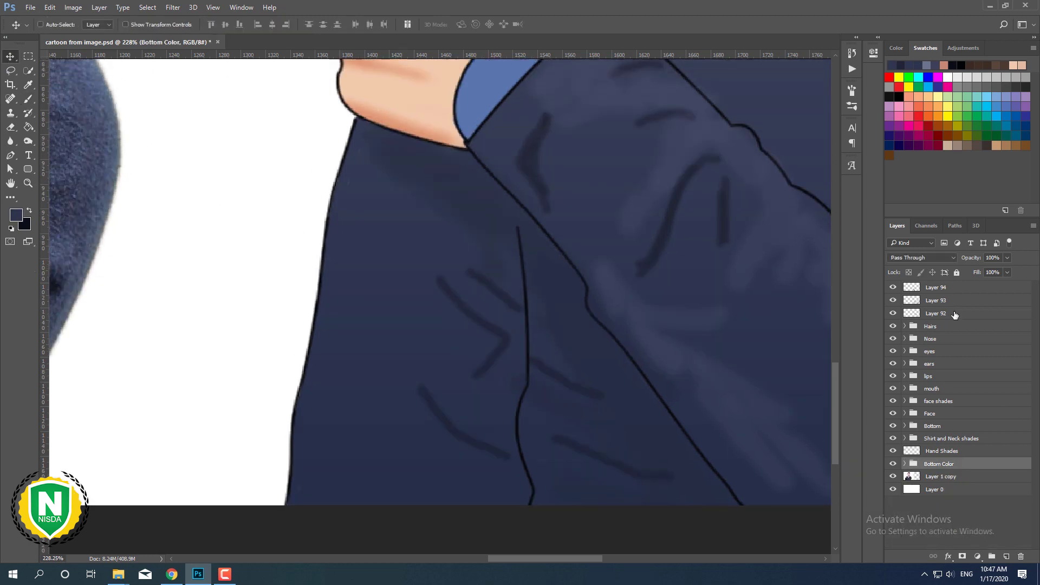
ctrl+click(112, 255)
key(e)
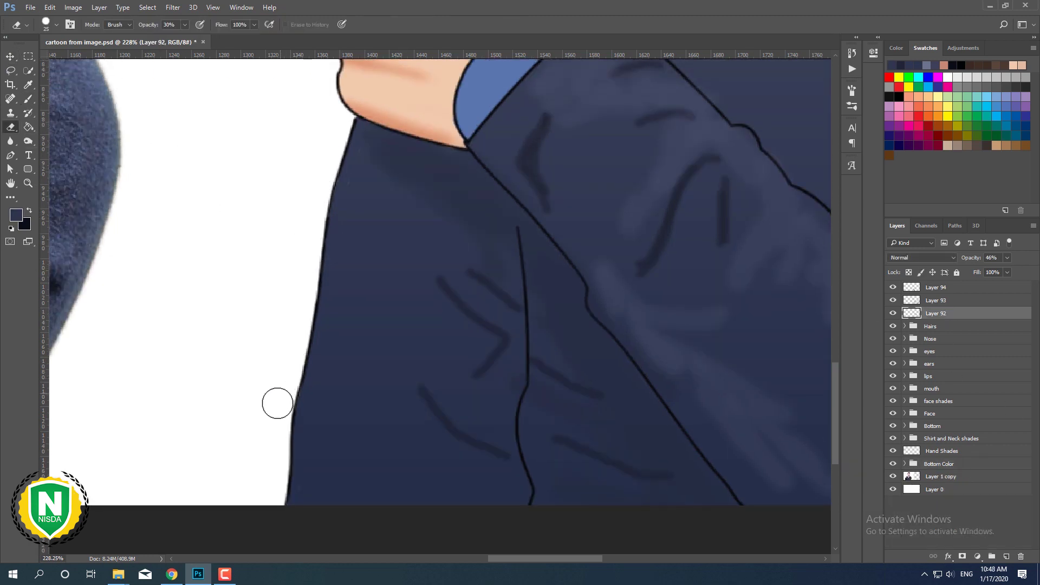
scroll(279, 360, up, 5)
scroll(278, 360, right, 5)
scroll(378, 245, up, 2)
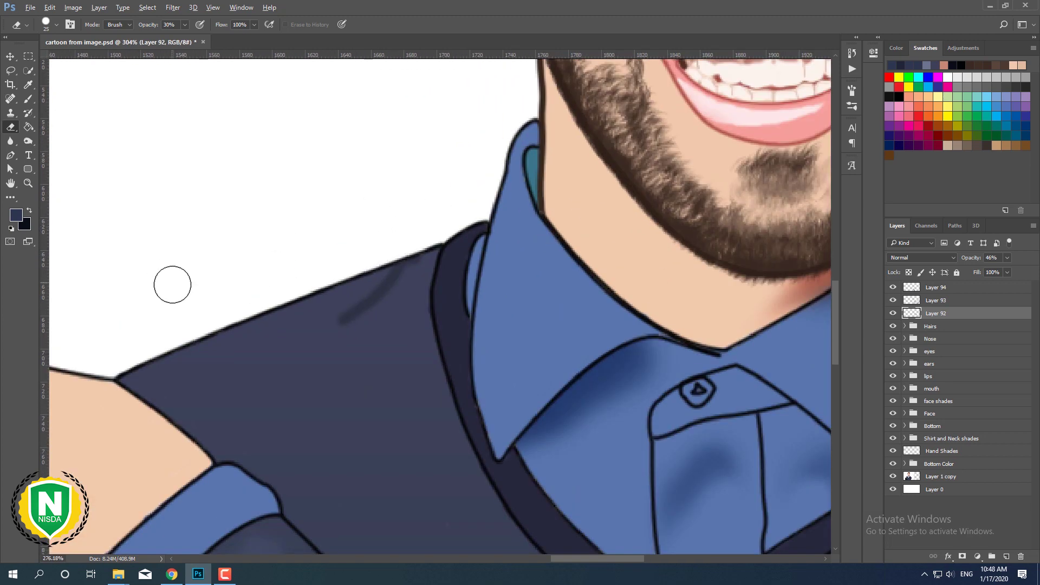
scroll(528, 380, down, 8)
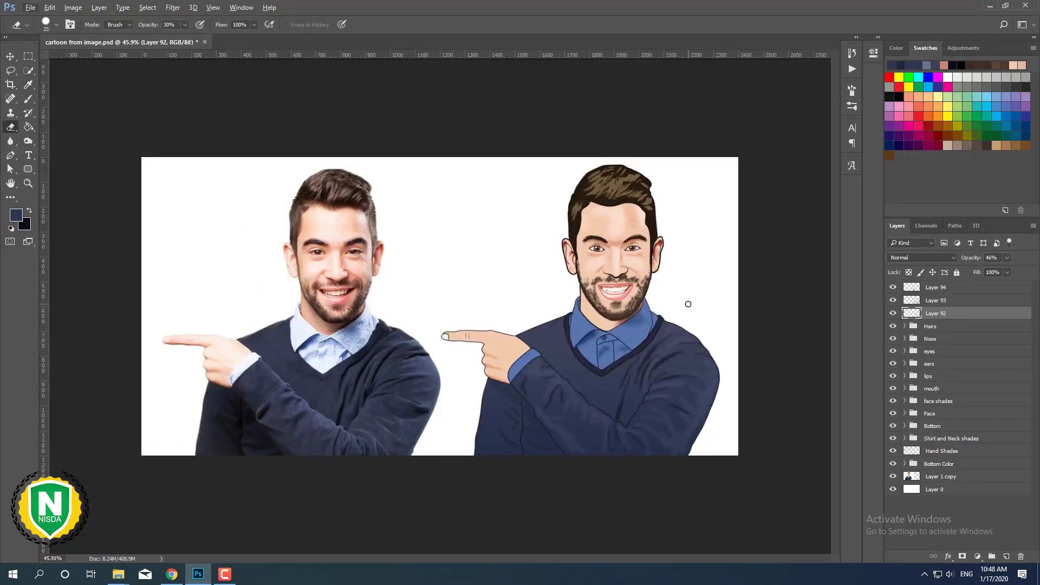
scroll(699, 386, up, 4)
scroll(585, 232, up, 3)
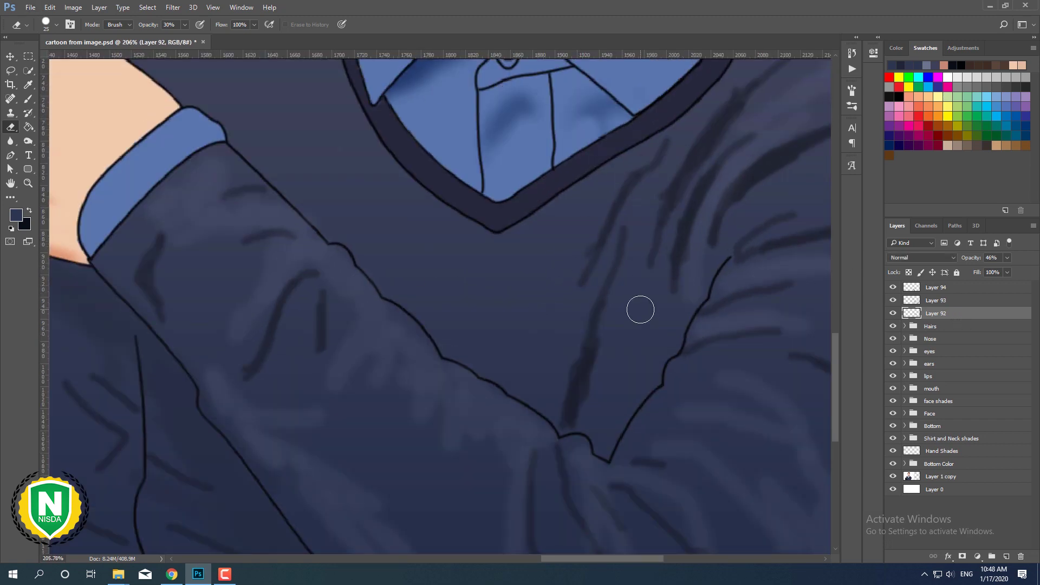
Inspect Layer 92's fold strokes at full opacity and set the eraser to full strength.
double_click(893, 314)
right_click(223, 142)
key(Return)
drag(1008, 258, 1032, 270)
key(Escape)
drag(185, 24, 222, 38)
scroll(483, 242, down, 2)
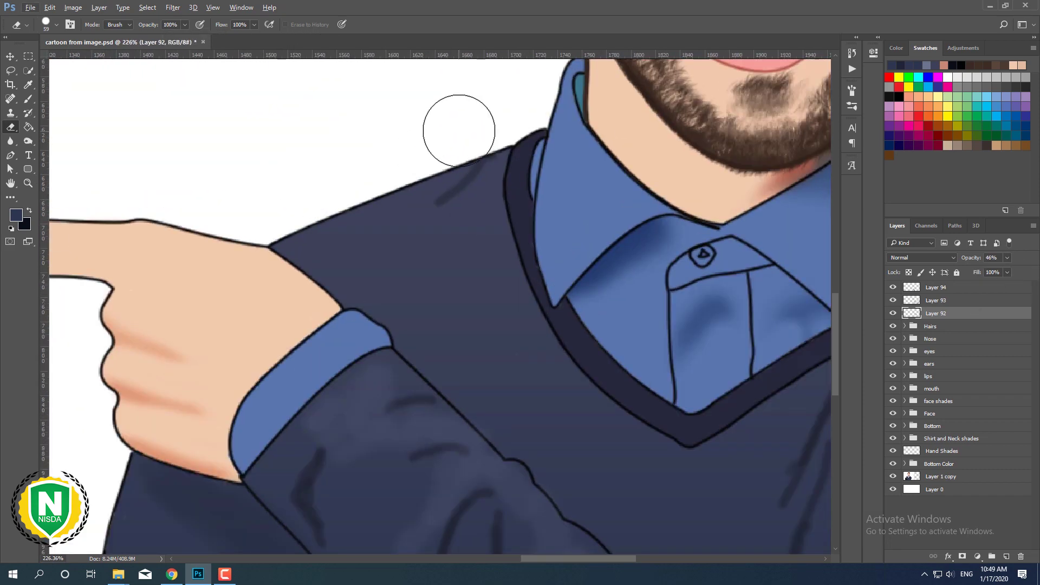
scroll(457, 126, down, 2)
scroll(288, 313, up, 3)
scroll(782, 325, down, 3)
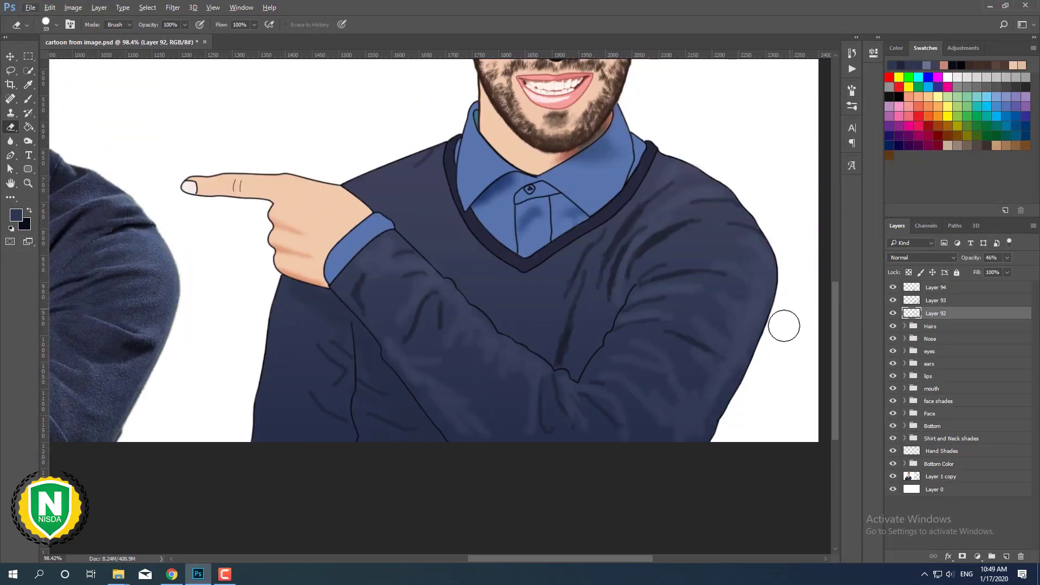
scroll(783, 271, up, 3)
Clean up the shoulder edge on Layer 93 with a progressively finer eraser.
key(alt+bracketright)
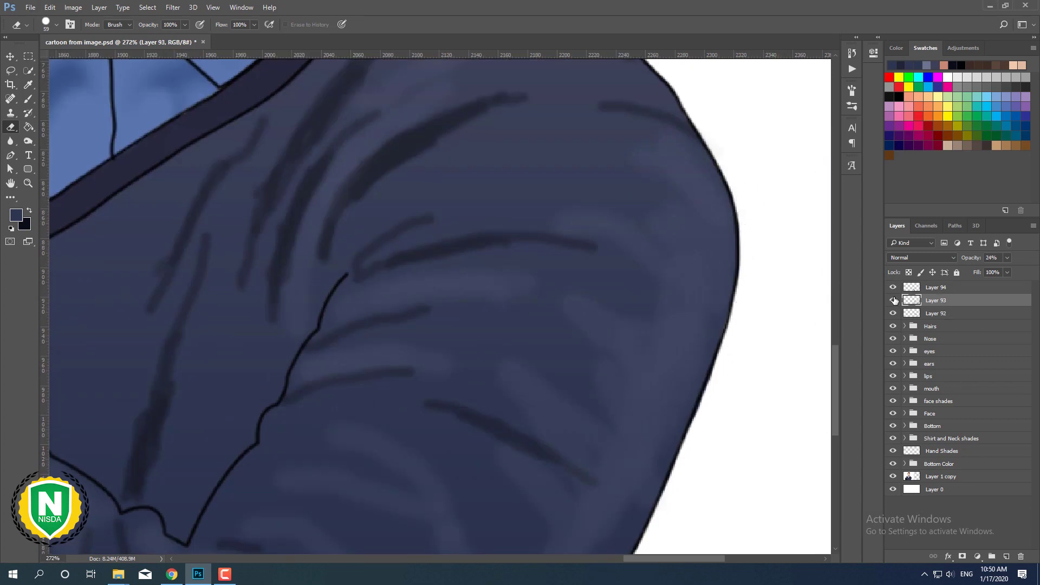
scroll(704, 398, down, 3)
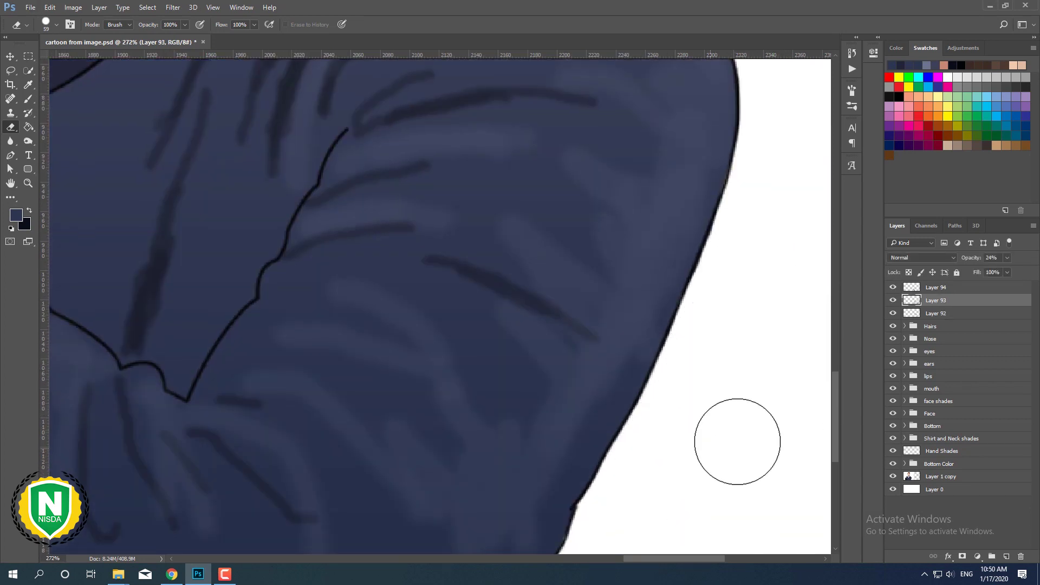
scroll(705, 380, down, 1)
key(bracketleft)
key(bracketleft)
key(bracketleft)
key(bracketleft)
key(bracketleft)
scroll(576, 446, up, 10)
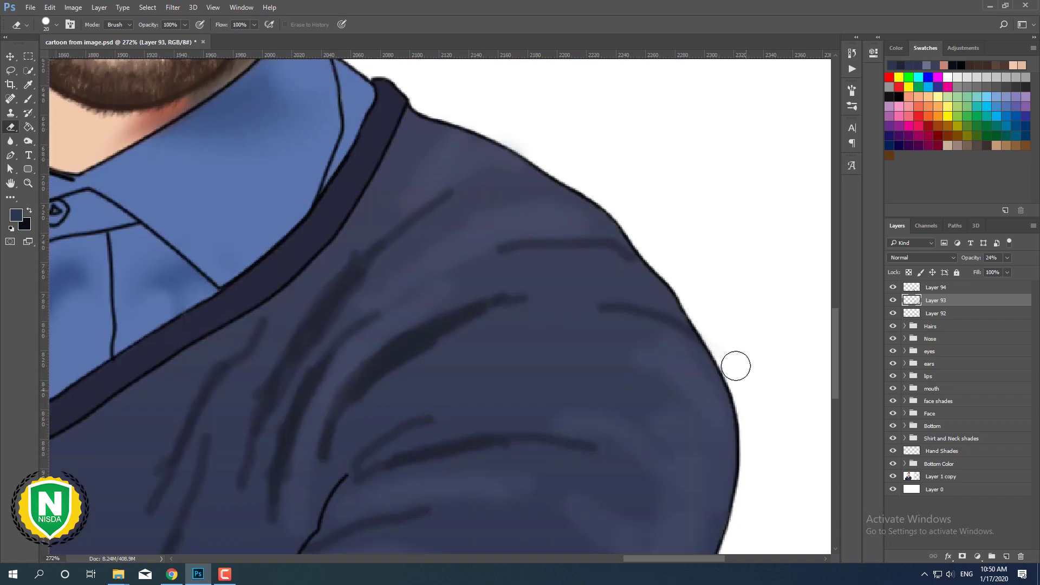
key(alt+bracketleft)
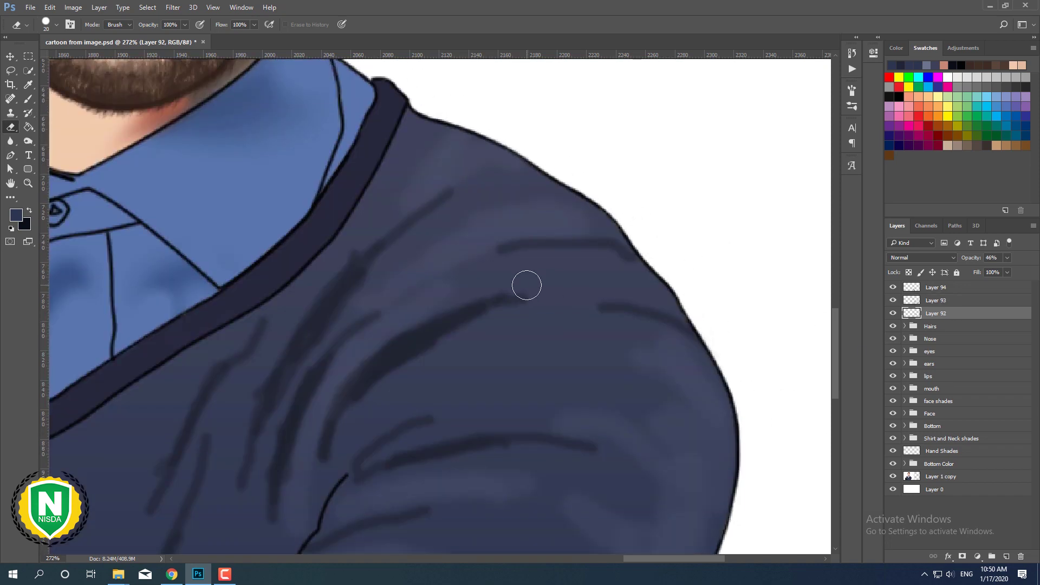
scroll(338, 372, down, 3)
scroll(338, 372, left, 5)
scroll(338, 372, down, 3)
scroll(344, 327, up, 3)
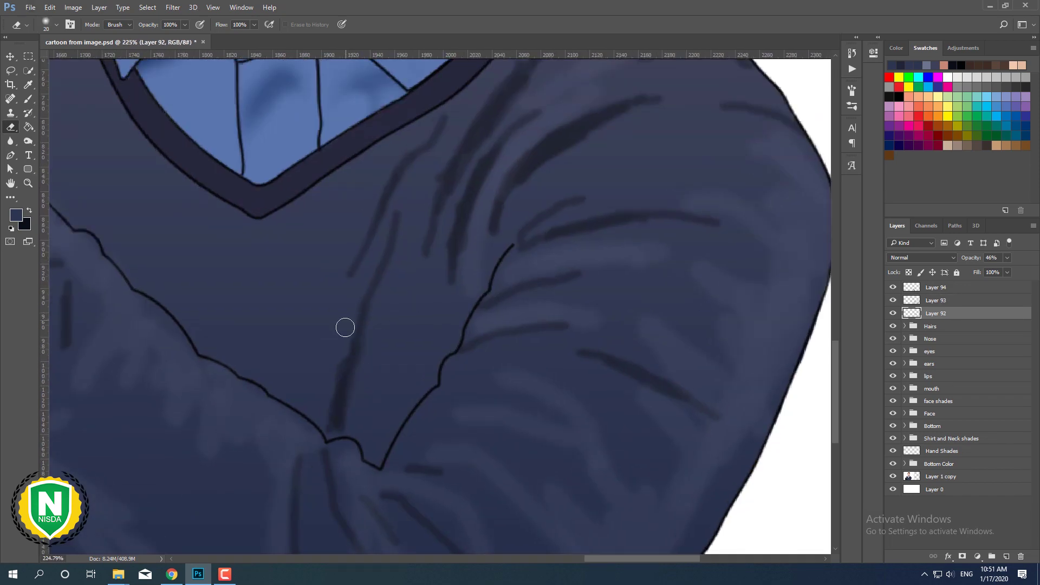
scroll(433, 411, down, 6)
scroll(534, 510, up, 5)
scroll(534, 510, up, 1)
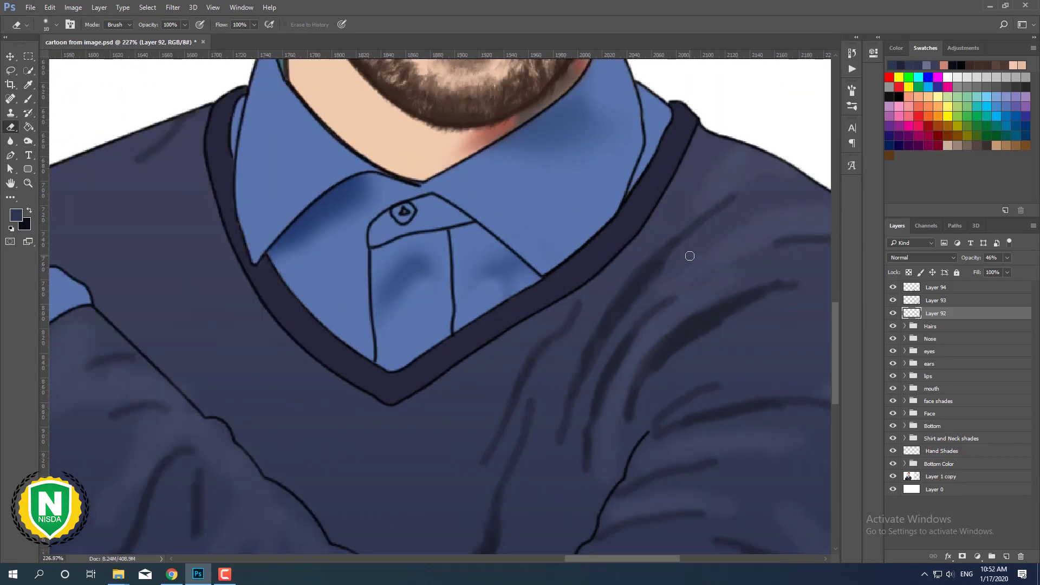
scroll(244, 132, down, 4)
scroll(433, 271, down, 2)
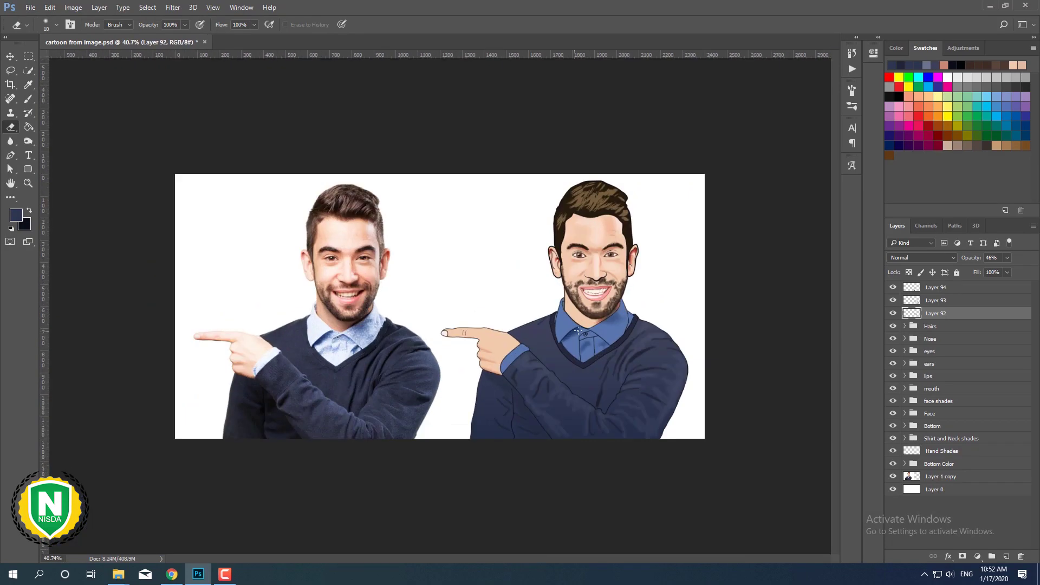
scroll(739, 388, up, 6)
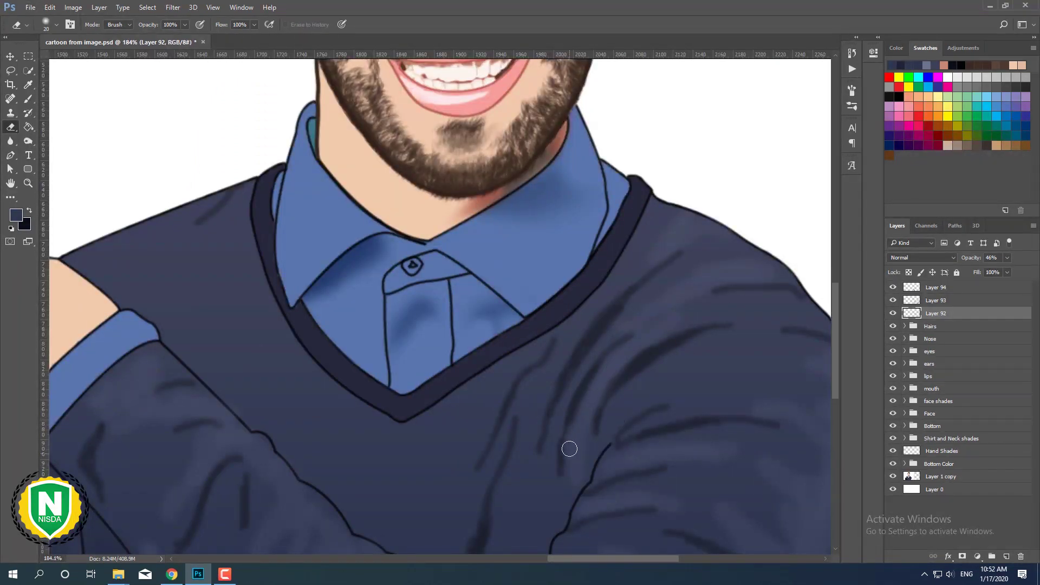
scroll(663, 360, down, 4)
scroll(616, 413, up, 6)
key(bracketleft)
key(bracketleft)
scroll(539, 432, down, 3)
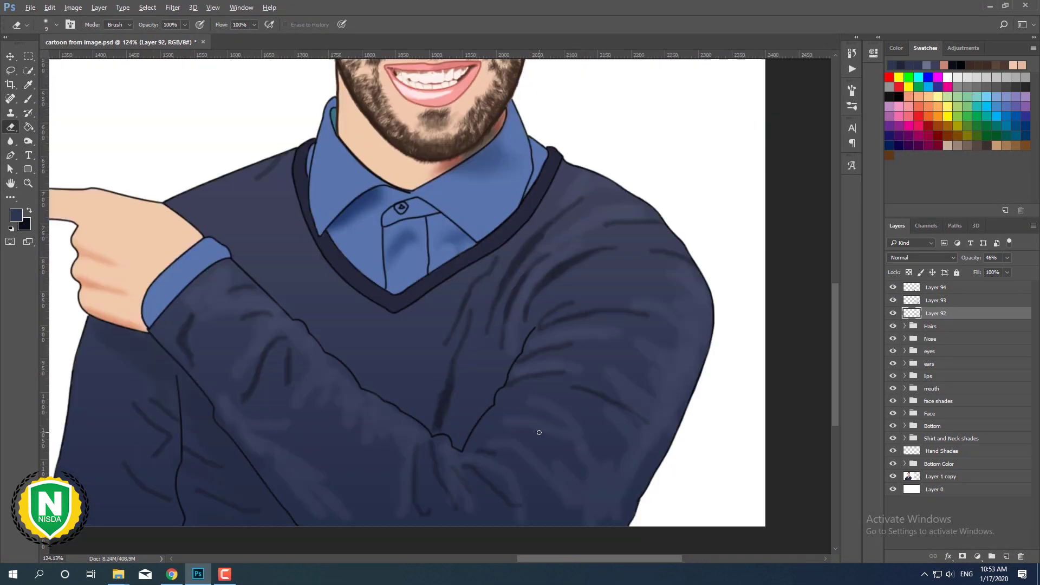
scroll(539, 432, down, 3)
scroll(680, 383, up, 3)
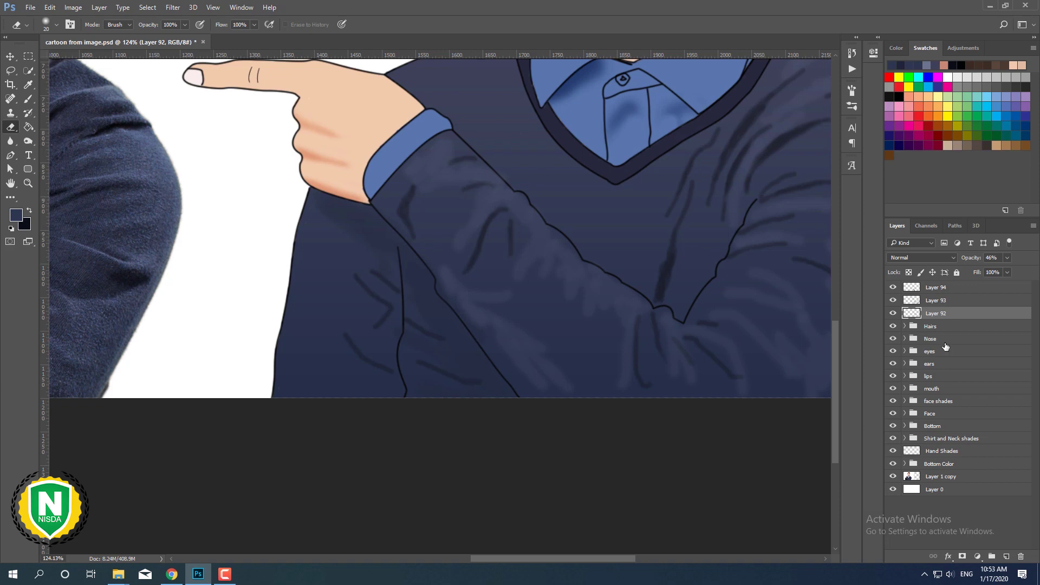
click(936, 300)
scroll(502, 178, down, 4)
scroll(386, 327, up, 4)
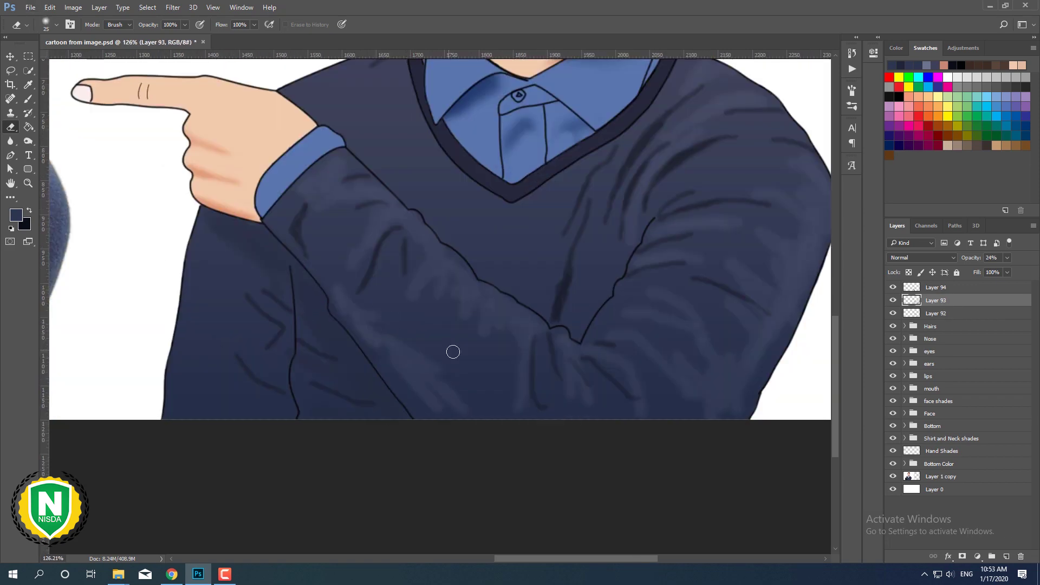
scroll(397, 381, down, 4)
scroll(566, 460, up, 3)
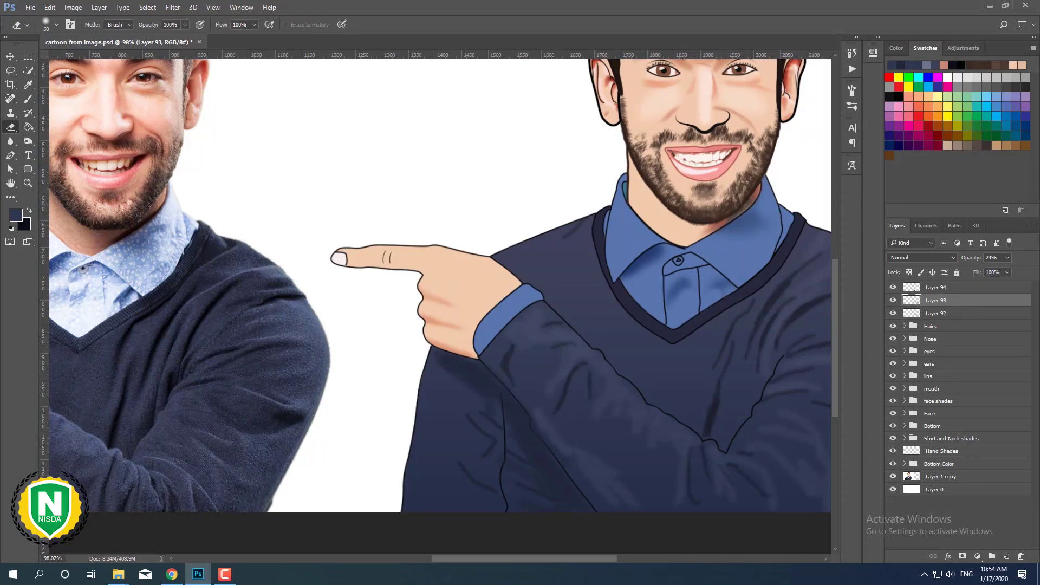
Outline the pointing sleeve with a Pen path, make it a selection, and erase inside.
key(p)
scroll(583, 488, up, 3)
click(498, 345)
click(602, 491)
click(684, 511)
click(415, 250)
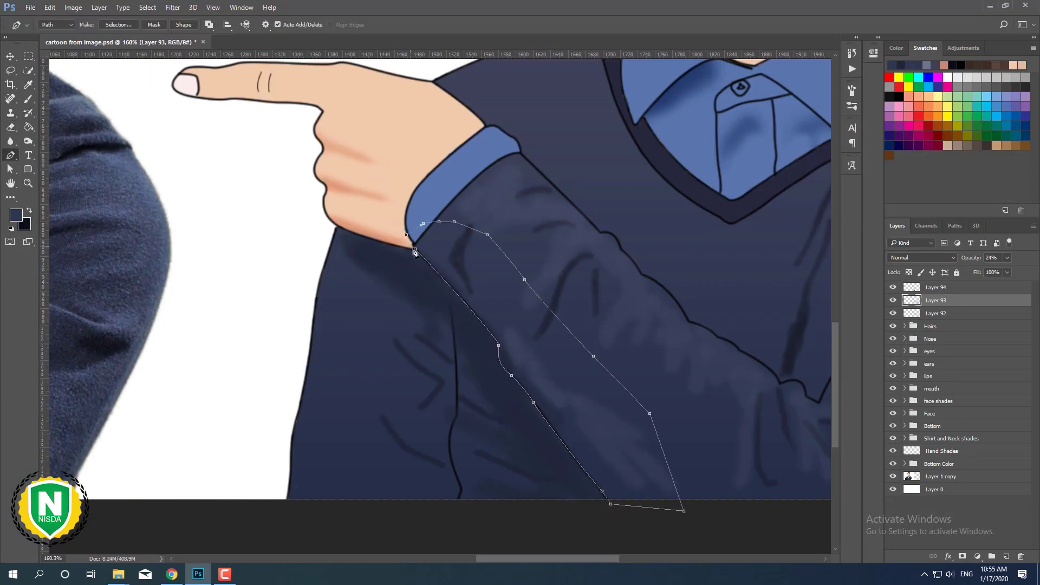
right_click(415, 251)
click(433, 282)
key(Return)
key(e)
scroll(590, 481, down, 3)
scroll(460, 346, up, 3)
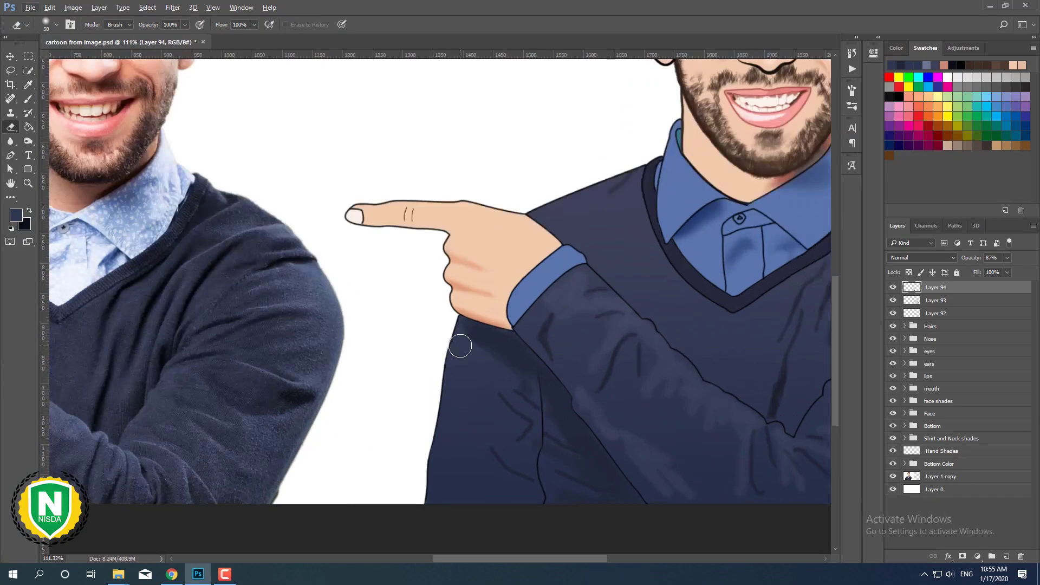
scroll(460, 346, down, 3)
scroll(592, 455, up, 3)
key(alt+bracketleft)
scroll(473, 328, up, 2)
Set a dark blue painting colour while stepping between Layers 92–94.
key(b)
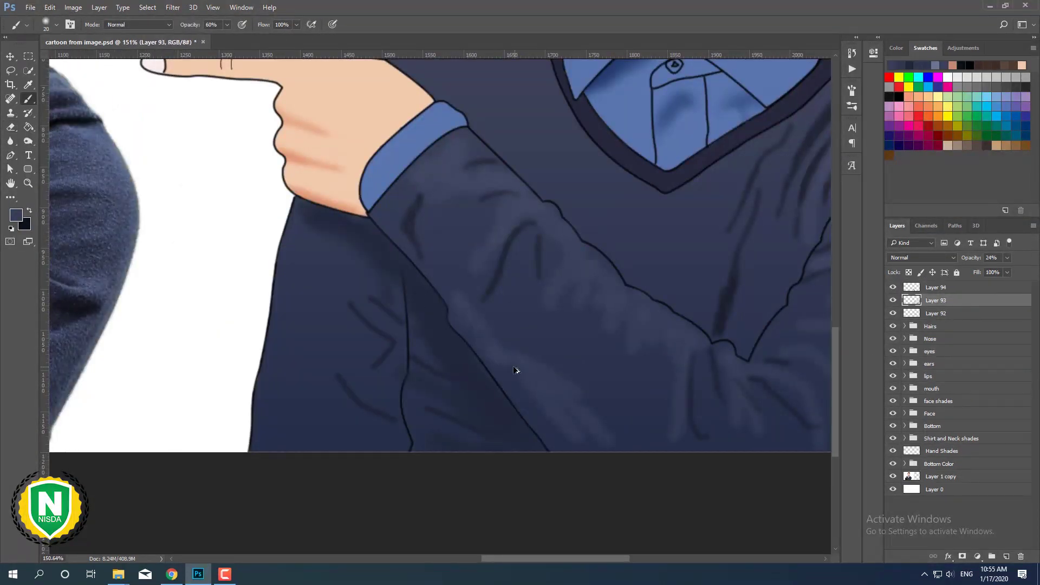
click(24, 224)
click(469, 313)
key(Return)
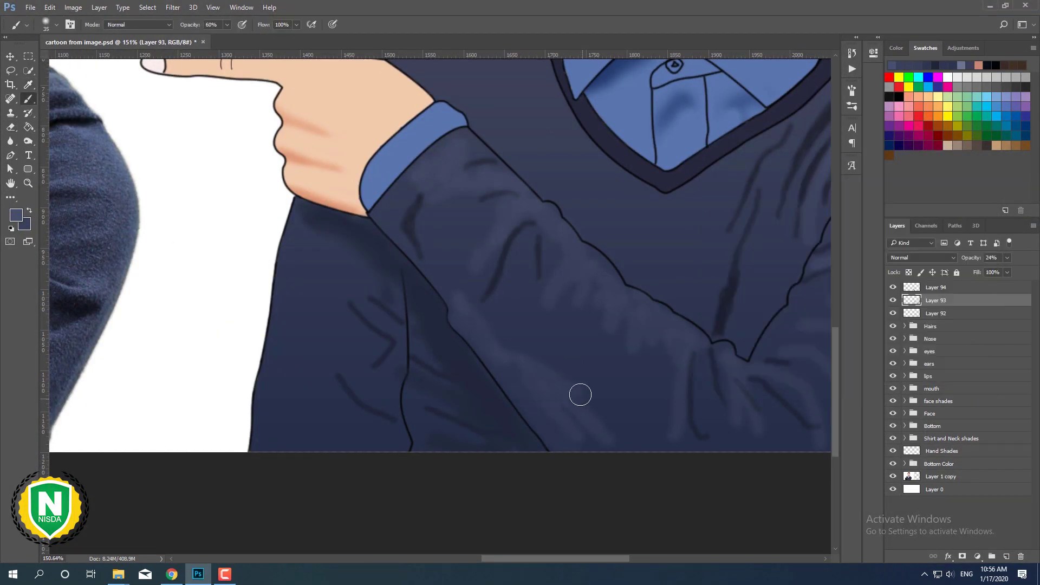
alt+click(581, 394)
scroll(606, 455, down, 5)
key(alt+bracketright)
key(e)
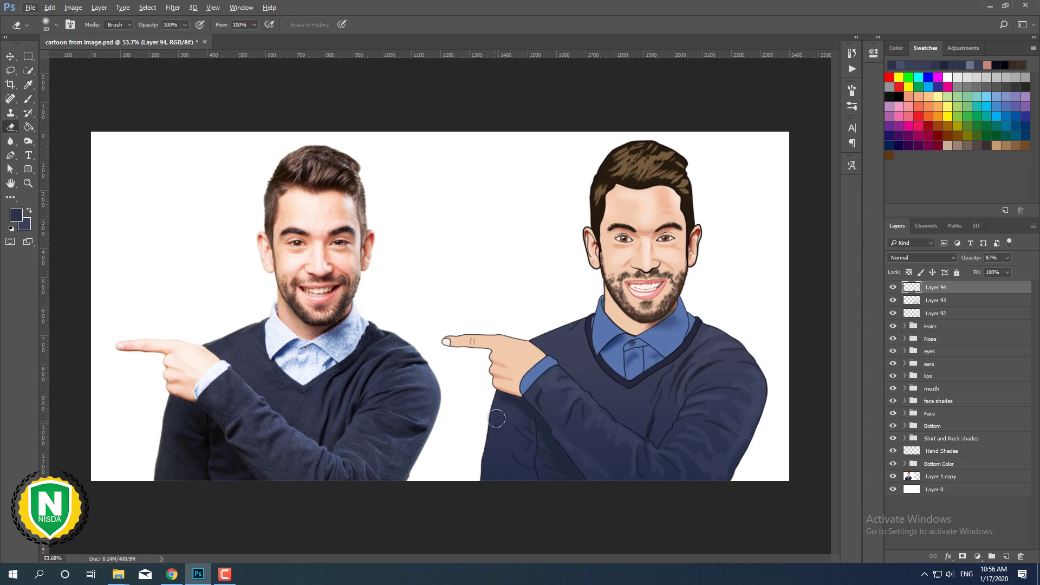
key(alt+bracketleft)
key(alt+bracketleft)
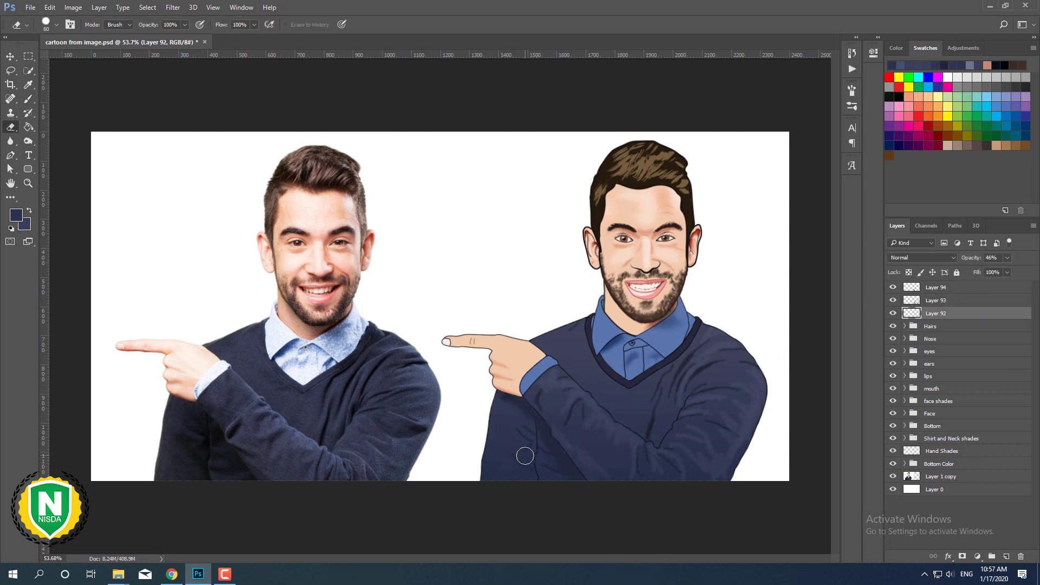
scroll(537, 462, down, 1)
scroll(586, 467, up, 2)
Bring Layer 92 above the other highlight and shading layers.
key(alt+bracketright)
key(alt+bracketright)
key(b)
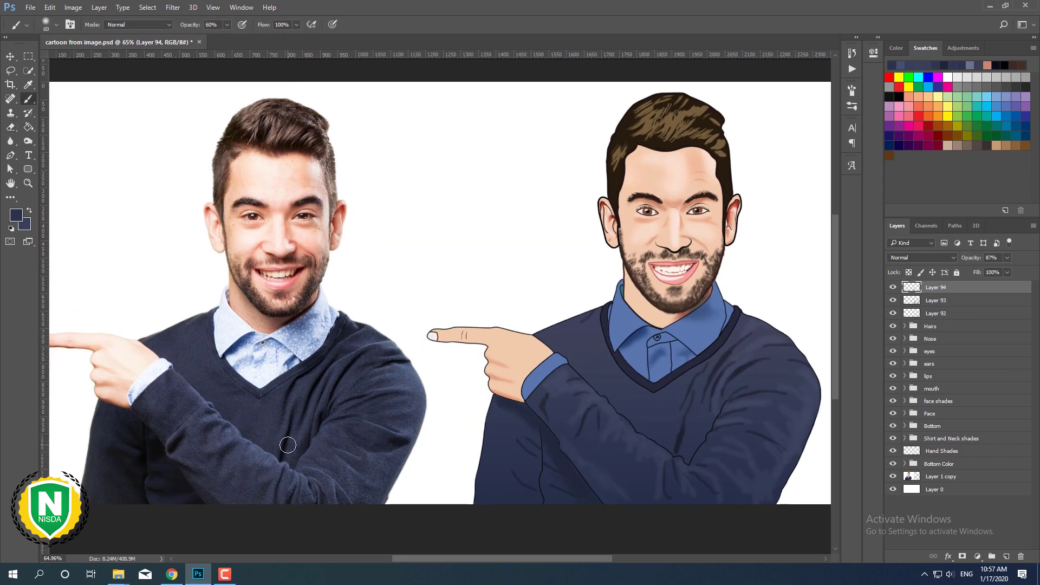
scroll(490, 516, down, 1)
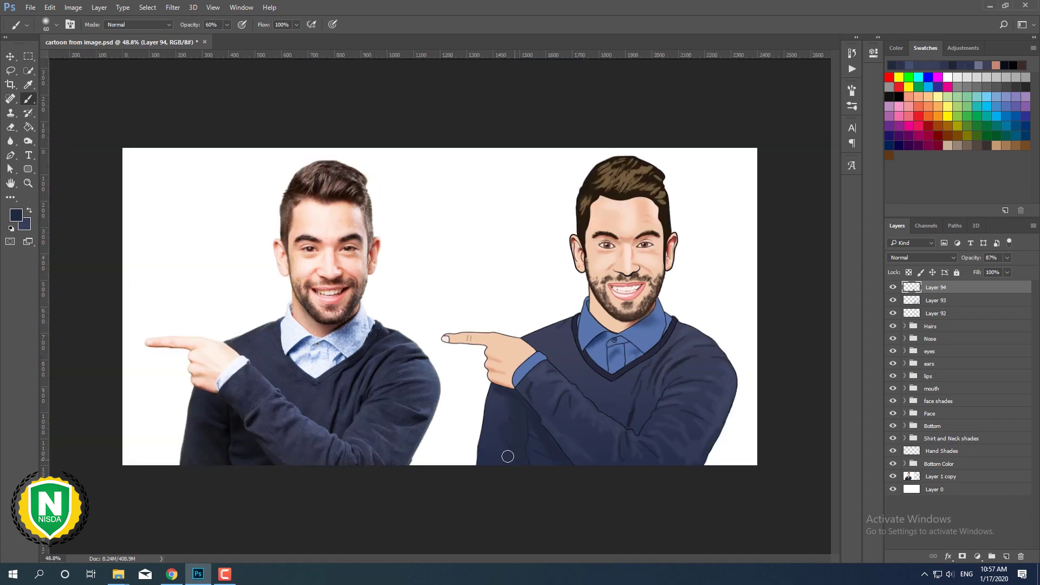
key(alt+bracketleft)
key(alt+bracketleft)
key(ctrl+shift+bracketright)
scroll(653, 414, up, 1)
scroll(653, 414, down, 1)
key(alt+bracketleft)
key(alt+bracketleft)
scroll(653, 434, up, 1)
scroll(655, 455, up, 1)
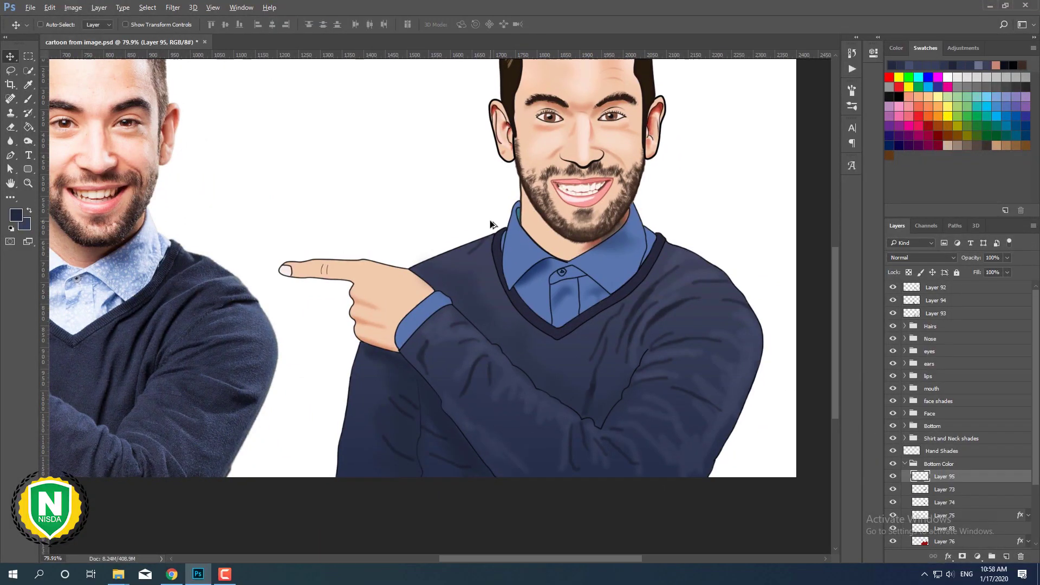
Brush light-blue highlights onto the shirt collar, then compare with Layer 95 hidden.
scroll(491, 225, up, 1)
key(b)
click(16, 216)
click(954, 209)
drag(514, 255, 520, 282)
mouse_move(640, 271)
mouse_down()
mouse_move(605, 237)
mouse_move(722, 277)
mouse_up()
key(bracketleft)
key(bracketleft)
key(bracketleft)
mouse_move(645, 336)
mouse_down()
mouse_move(712, 339)
mouse_move(712, 357)
mouse_up()
drag(647, 298, 667, 358)
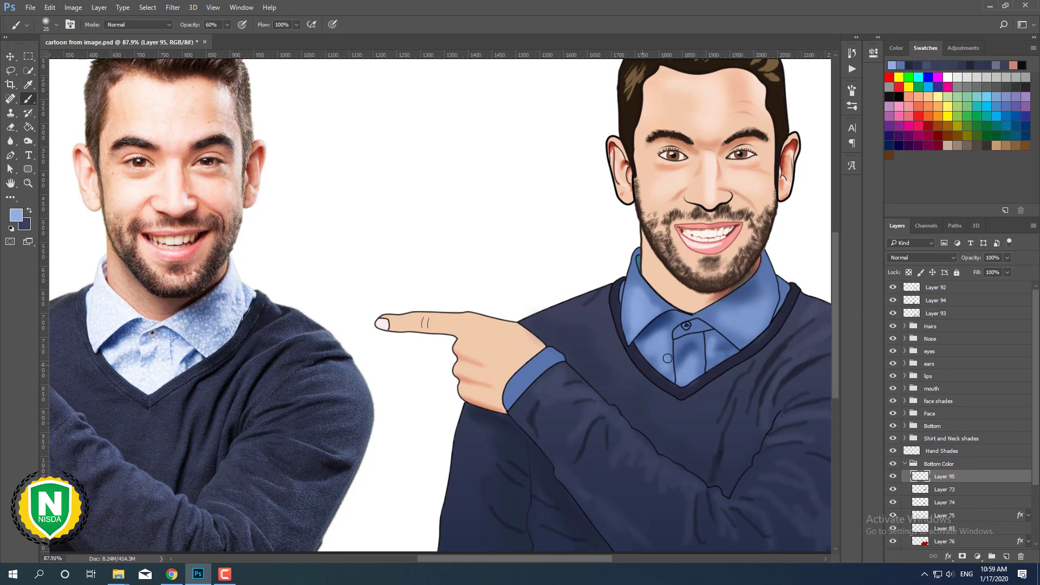
key(ctrl+0)
click(891, 477)
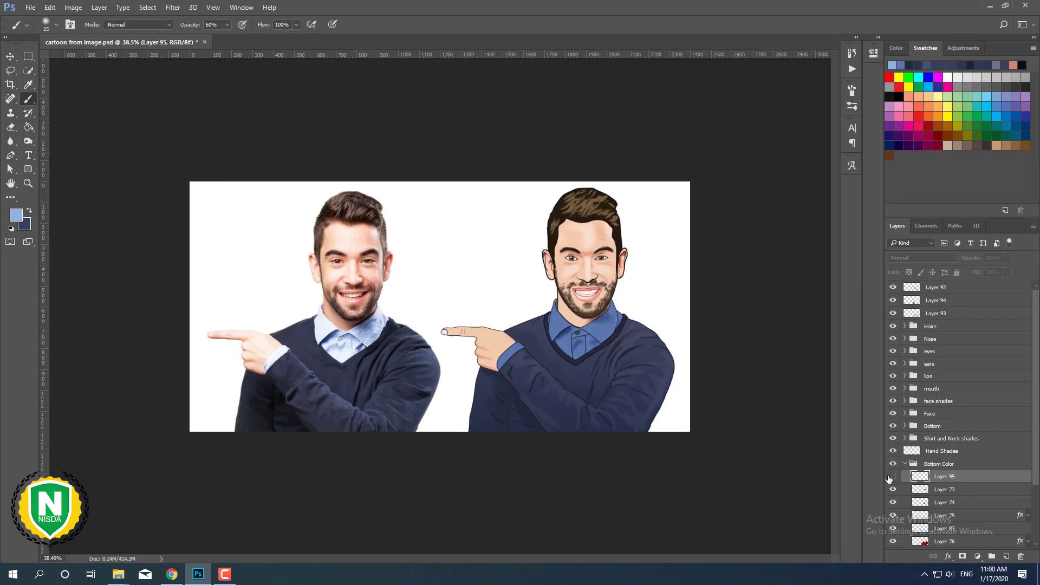
key(v)
scroll(596, 325, up, 2)
scroll(623, 217, up, 3)
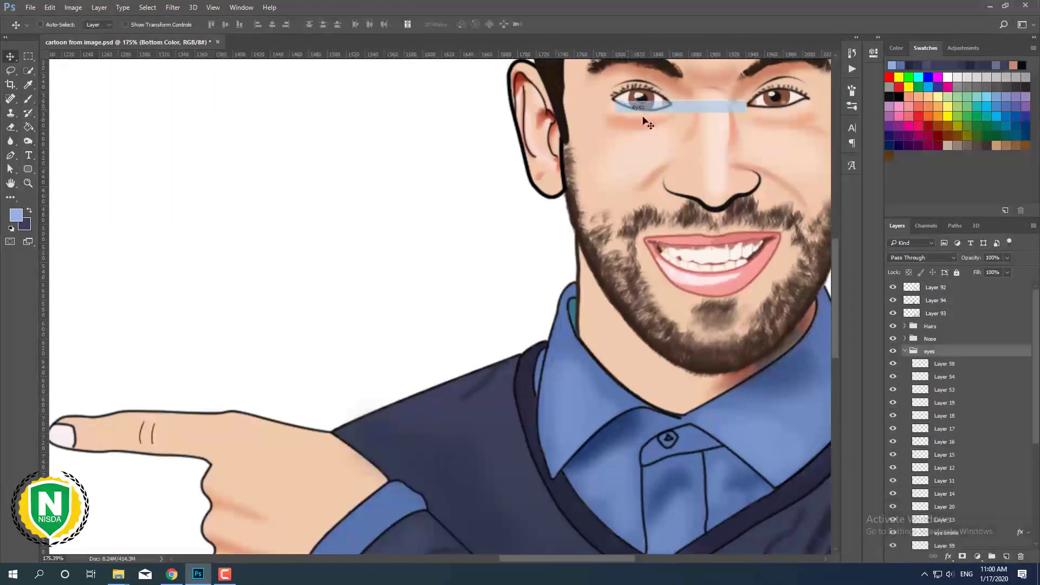
Change Layer 11's Color Overlay to the darker brown af6c4d.
double_click(975, 428)
click(1012, 177)
click(785, 244)
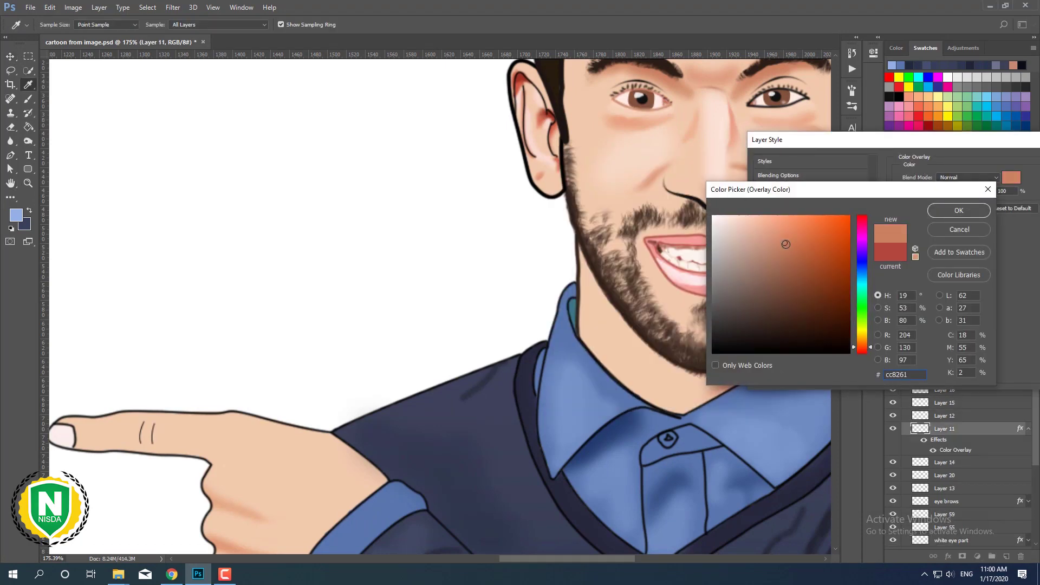
click(959, 210)
scroll(433, 271, down, 3)
drag(813, 140, 551, 190)
click(749, 229)
click(788, 259)
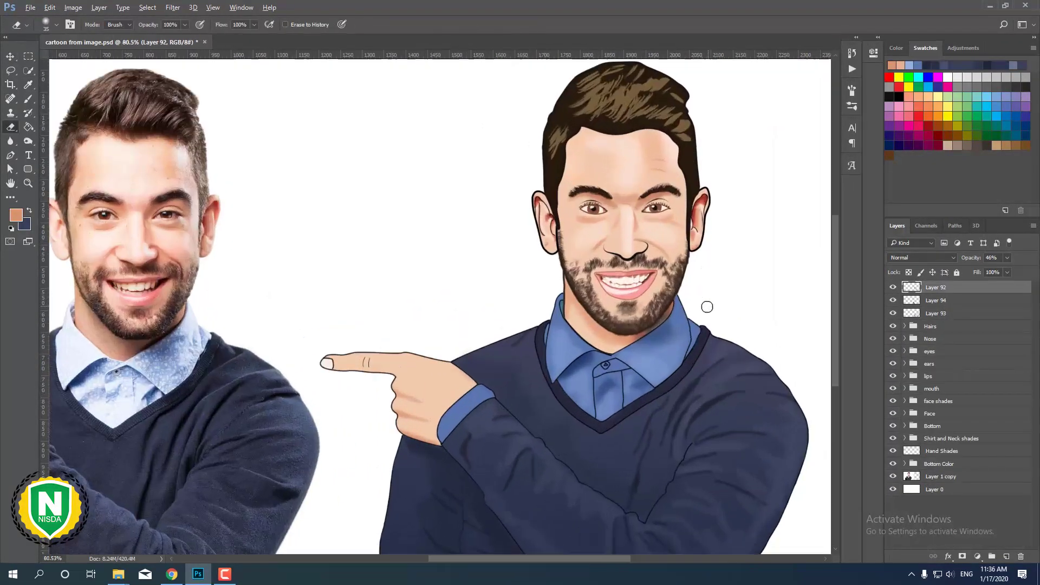
Switch to the sweater highlight layer with the Brush tool active.
scroll(707, 306, down, 2)
scroll(645, 463, down, 2)
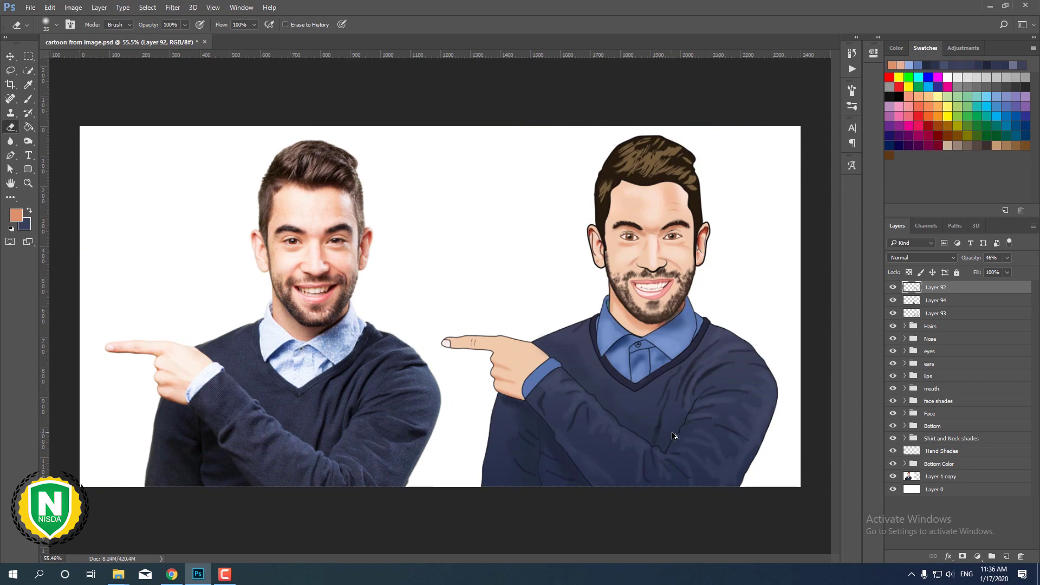
scroll(673, 436, up, 5)
scroll(665, 413, down, 3)
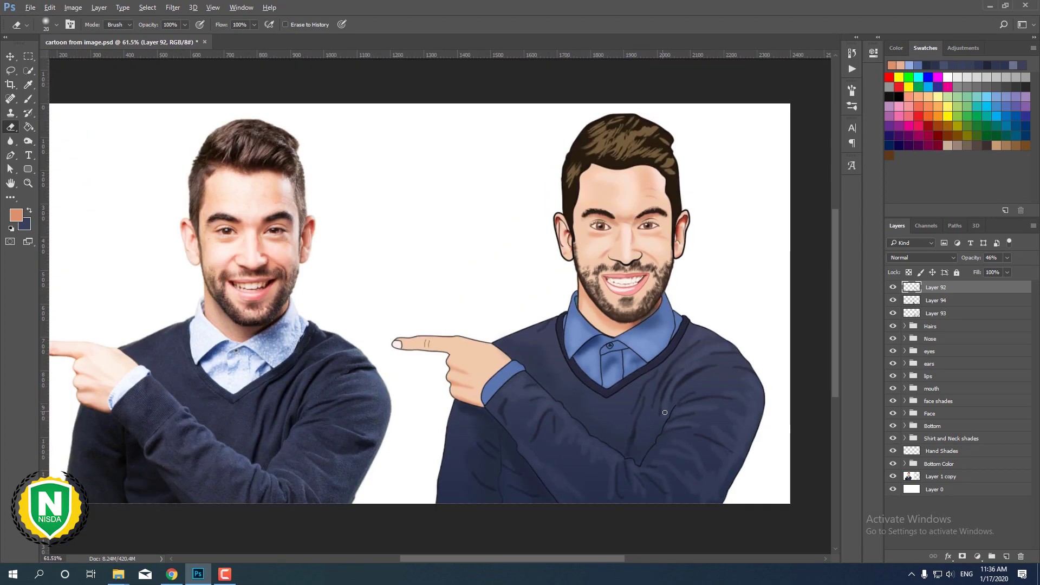
scroll(542, 325, down, 2)
key(alt+bracketleft)
key(alt+bracketleft)
scroll(380, 271, up, 3)
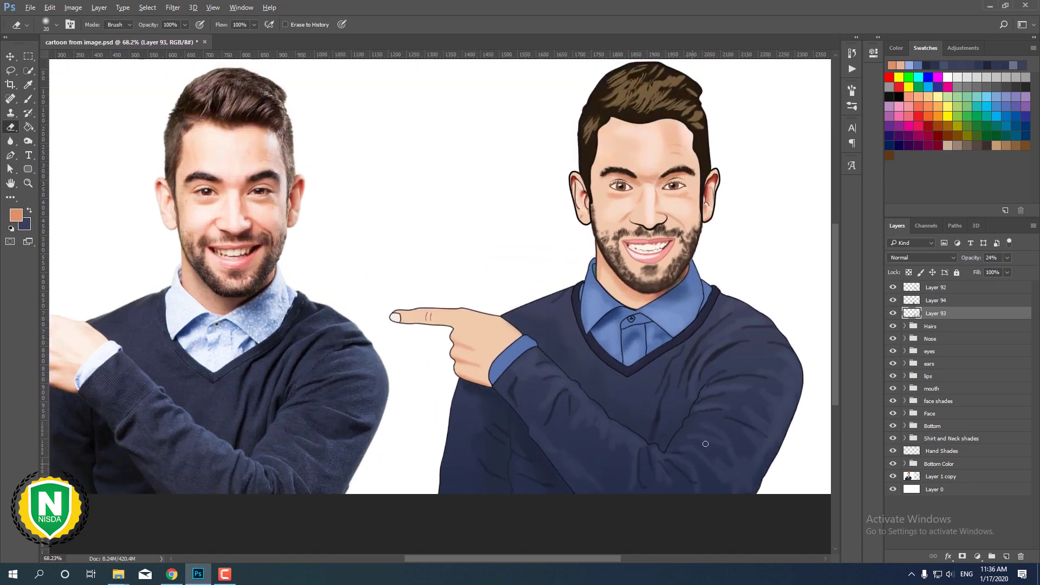
key(b)
Sample the sweater navy, set a lighter colour and lower Layer 93 to 25% opacity.
alt+click(677, 369)
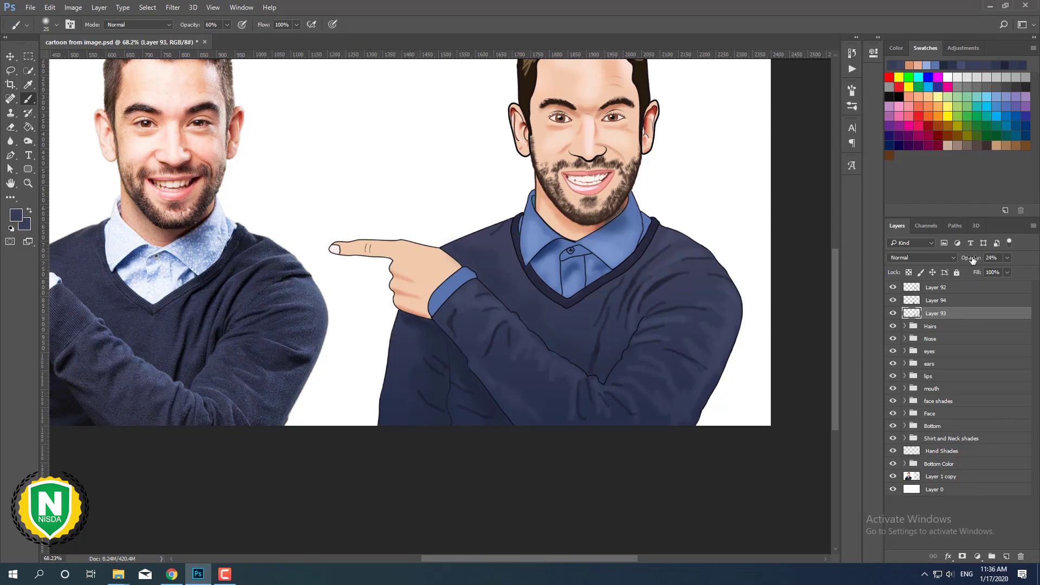
alt+click(707, 377)
click(24, 224)
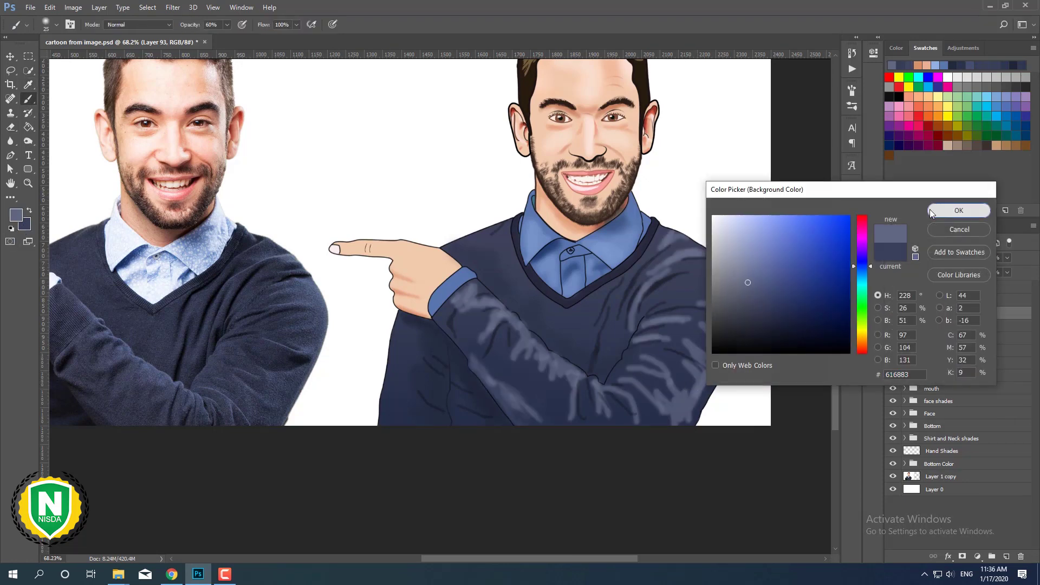
click(953, 211)
drag(971, 257, 953, 258)
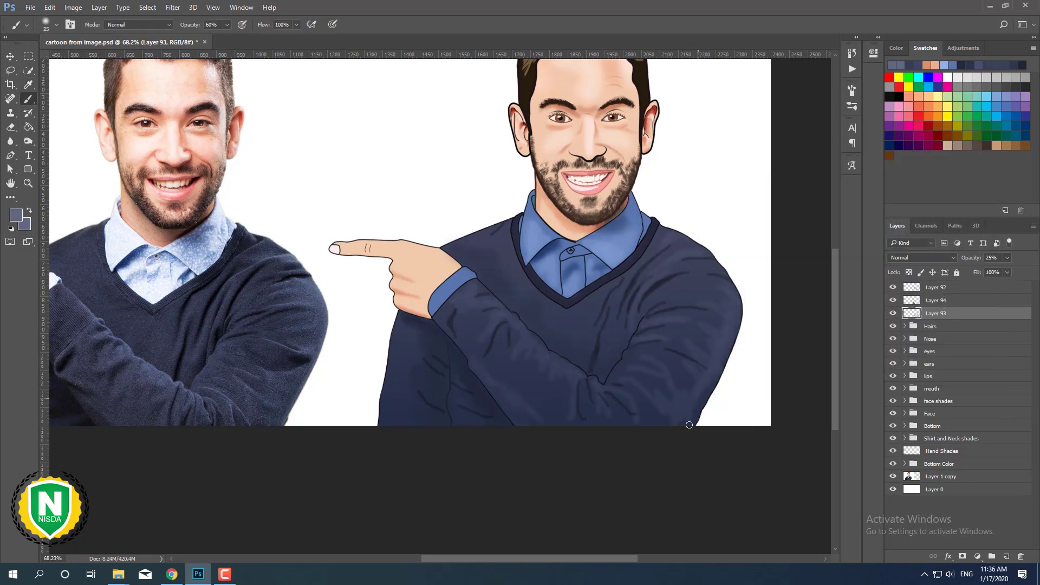
Resize the brush and sample the dark navy for the sweater fold shading.
right_click(665, 379)
key(Return)
scroll(680, 446, down, 4)
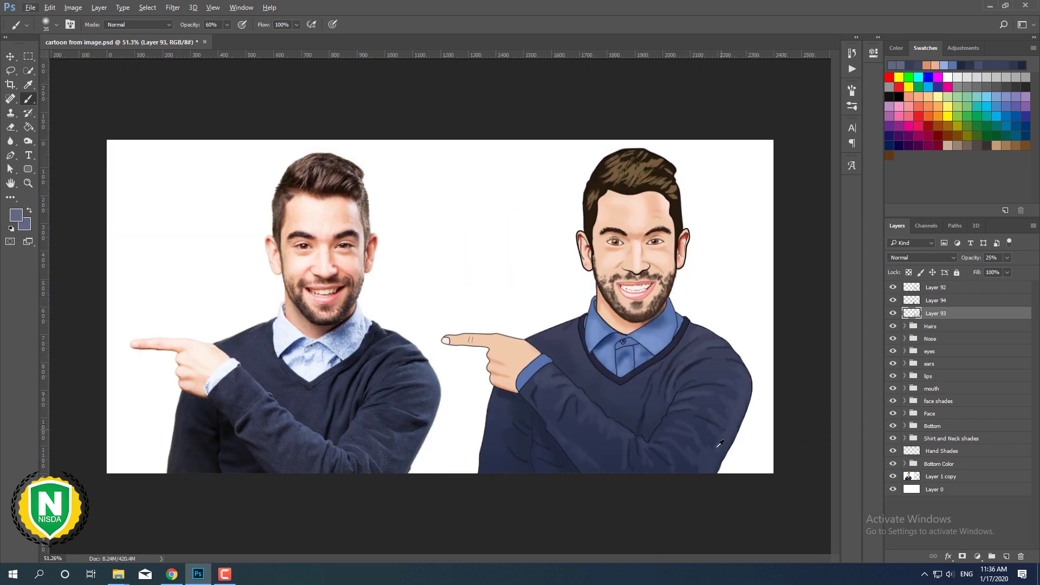
scroll(721, 411, up, 3)
scroll(756, 381, up, 2)
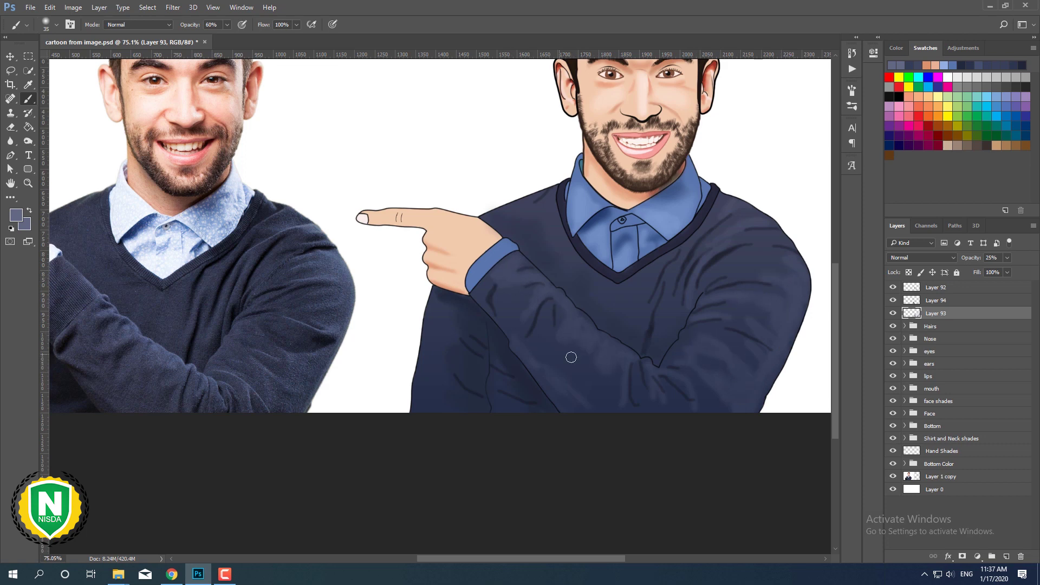
scroll(587, 413, down, 3)
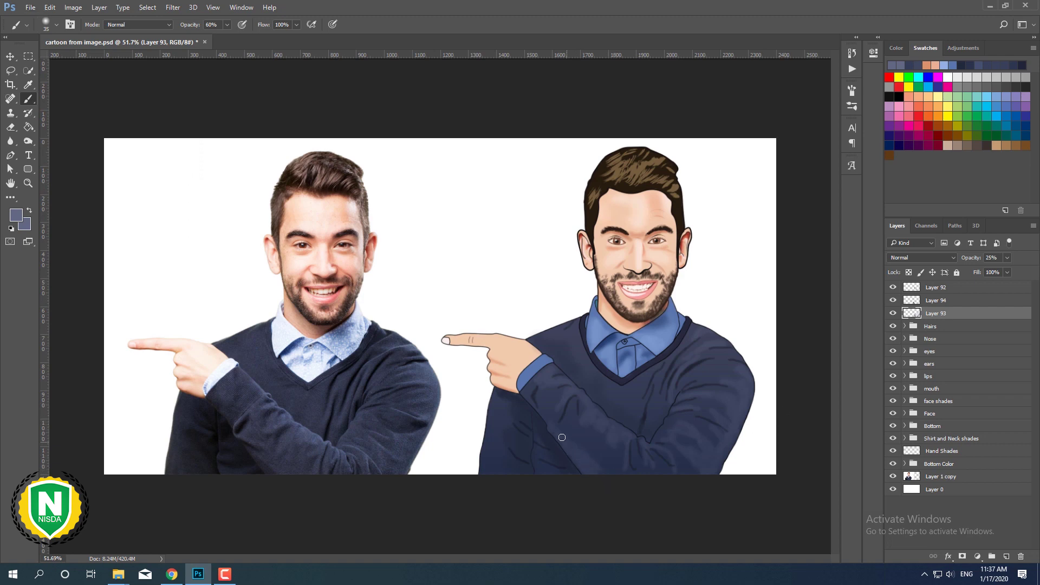
alt+click(545, 433)
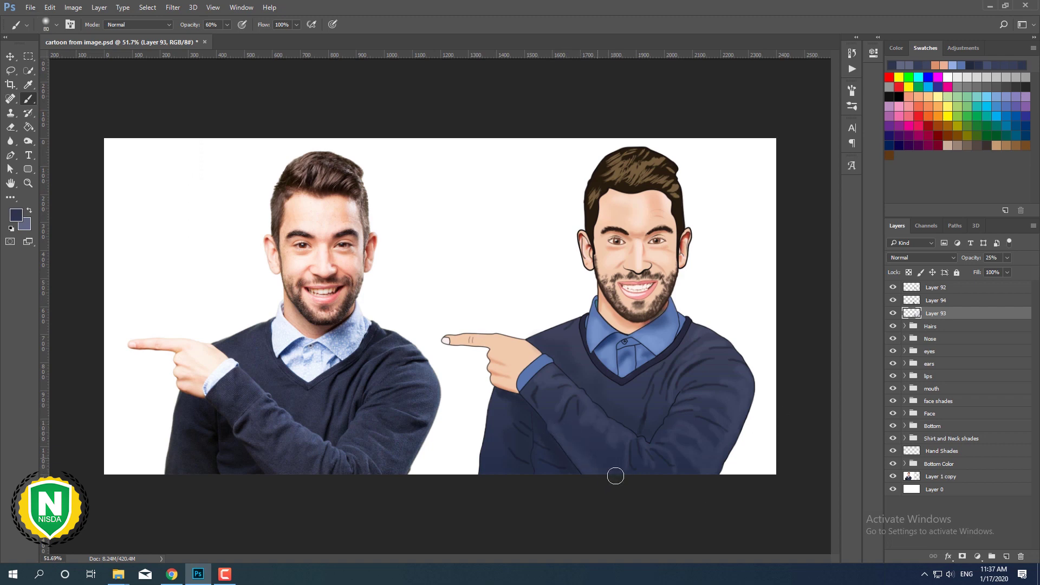
scroll(582, 414, up, 1)
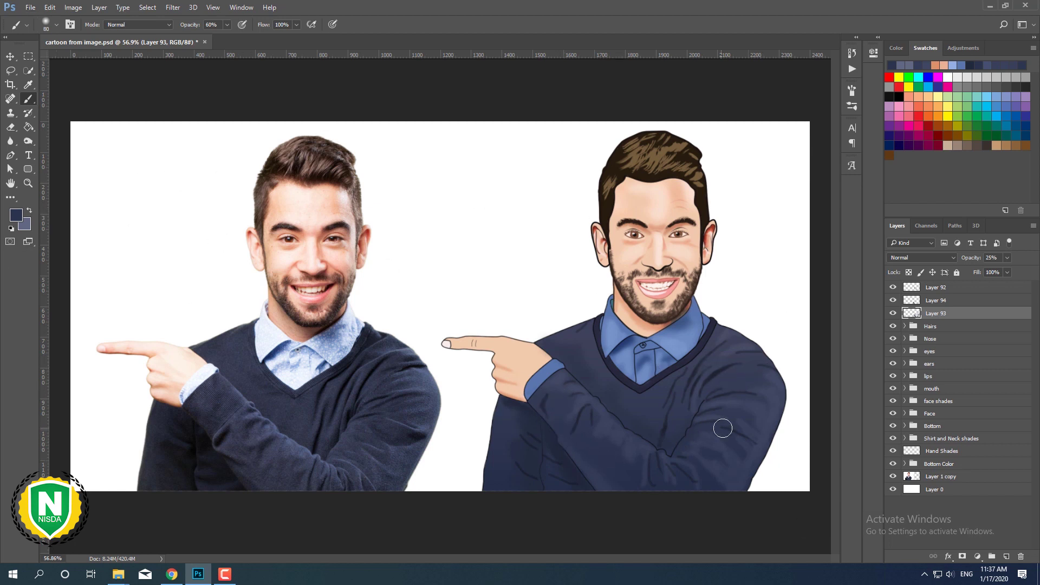
key(bracketleft)
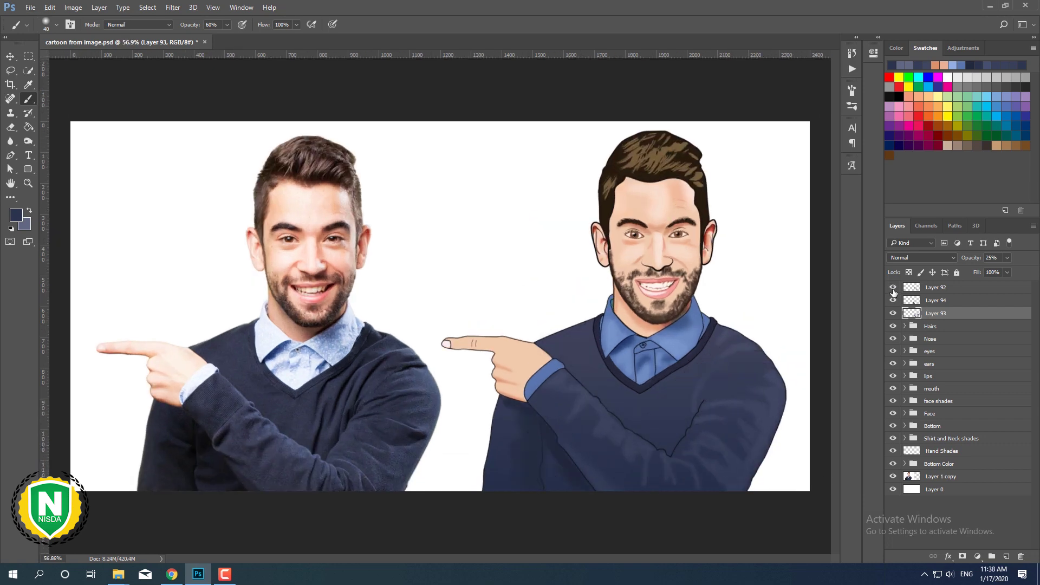
Move to the Layer 92 shading layer, sample the face skin tone and select face shades.
key(alt+bracketright)
key(alt+bracketright)
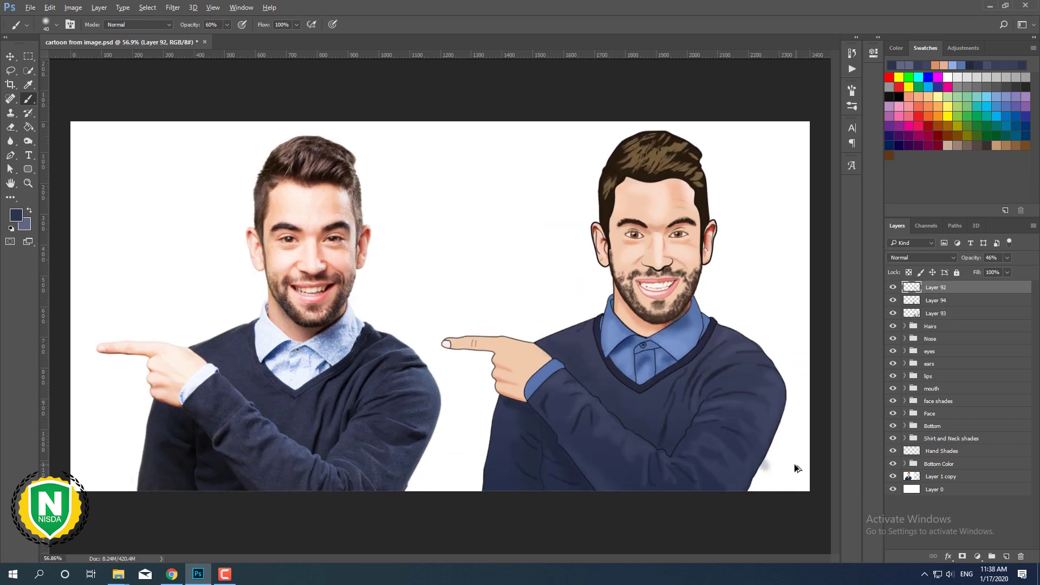
key(alt)
alt+click(656, 263)
scroll(720, 201, up, 5)
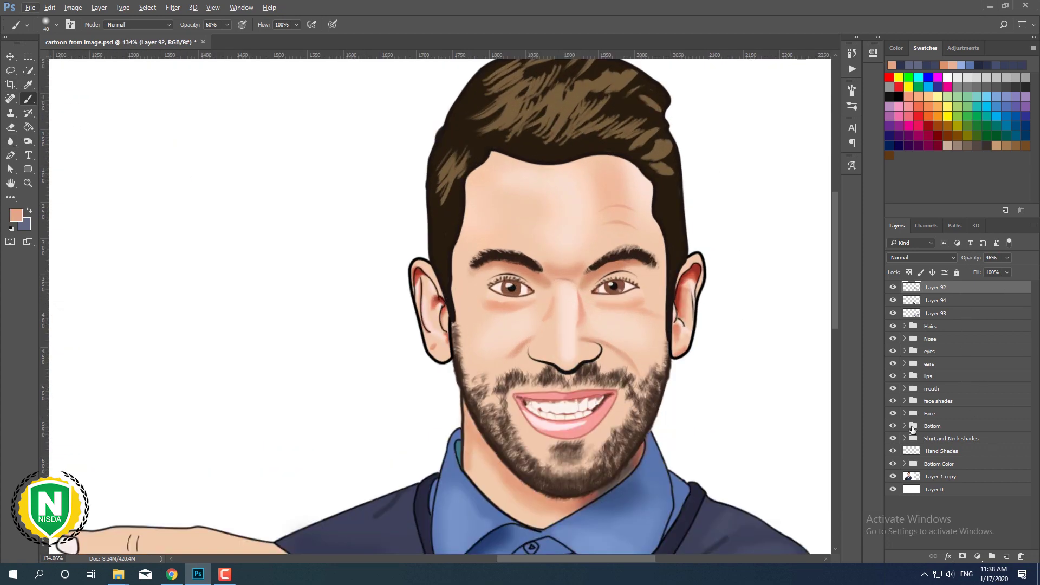
click(950, 402)
Add a new empty Layer 97 above face shades and choose a hard round brush.
click(1006, 556)
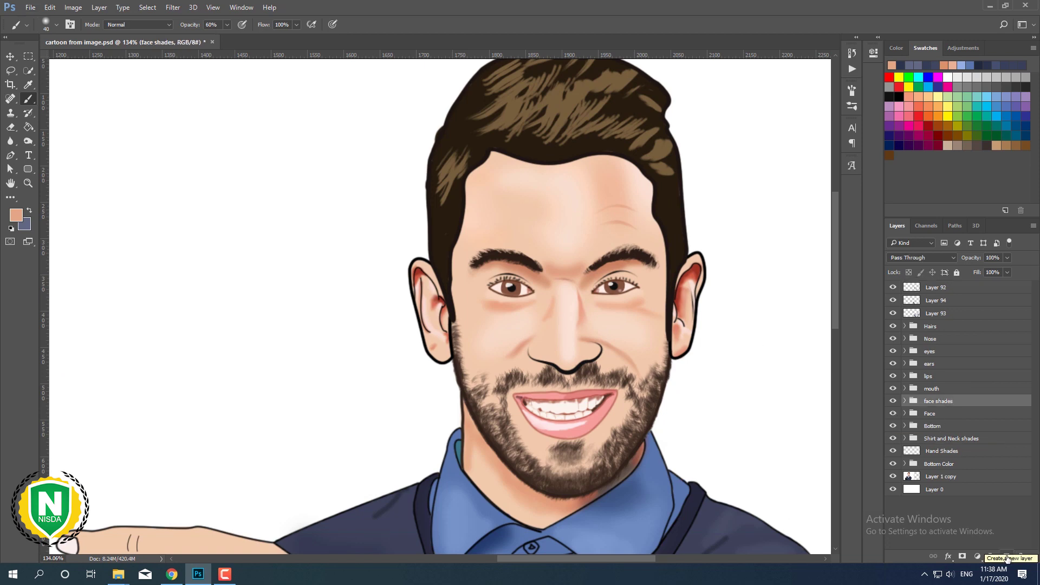
scroll(538, 233, up, 1)
right_click(538, 233)
double_click(538, 233)
scroll(464, 192, down, 1)
scroll(464, 192, down, 4)
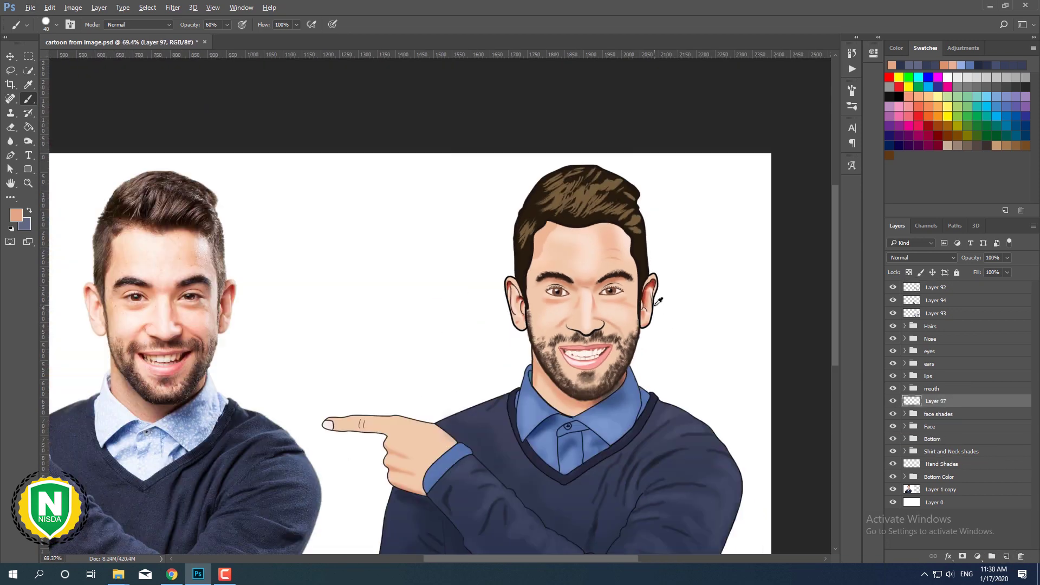
scroll(596, 270, up, 3)
right_click(655, 264)
key(Escape)
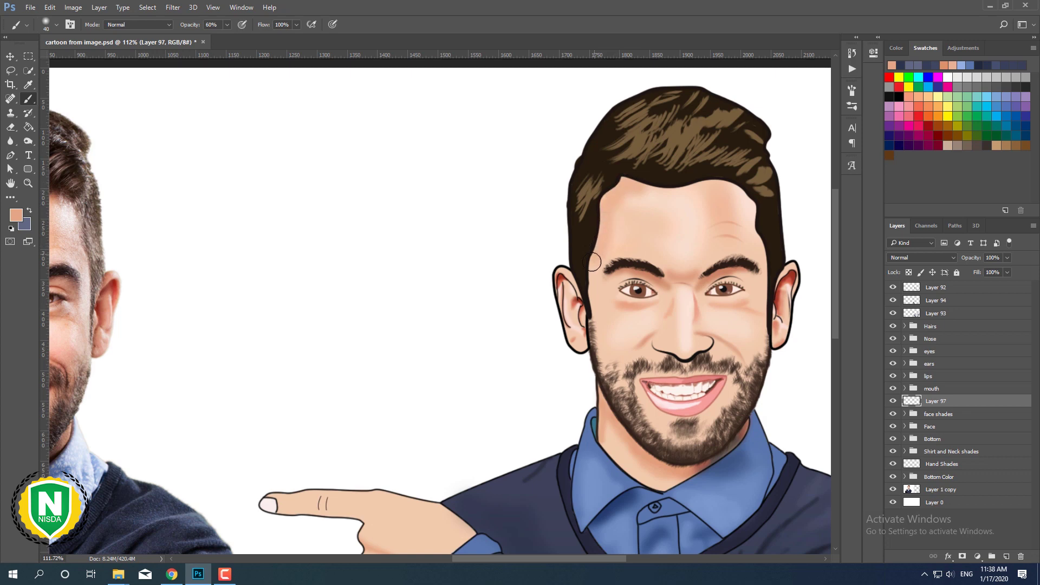
Switch to the Eraser and enlarge it.
scroll(674, 264, down, 3)
scroll(673, 264, down, 1)
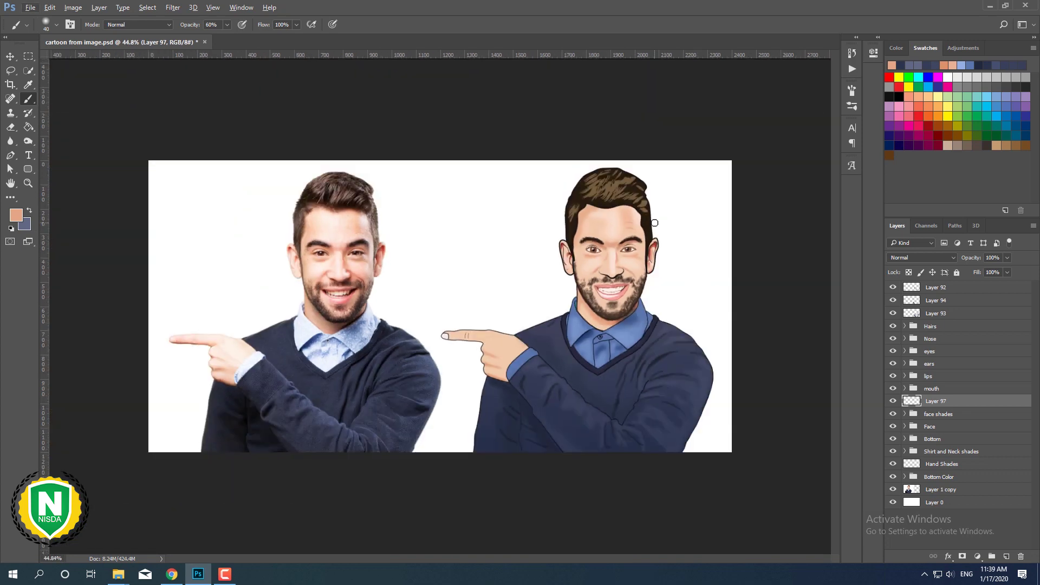
scroll(630, 186, up, 3)
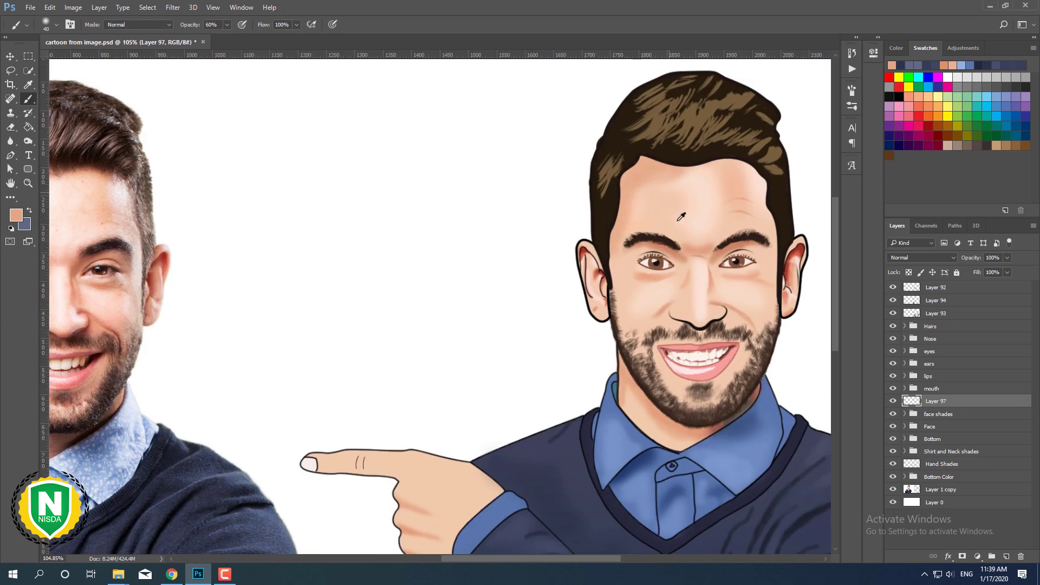
scroll(661, 174, down, 2)
scroll(658, 234, down, 1)
scroll(657, 234, up, 3)
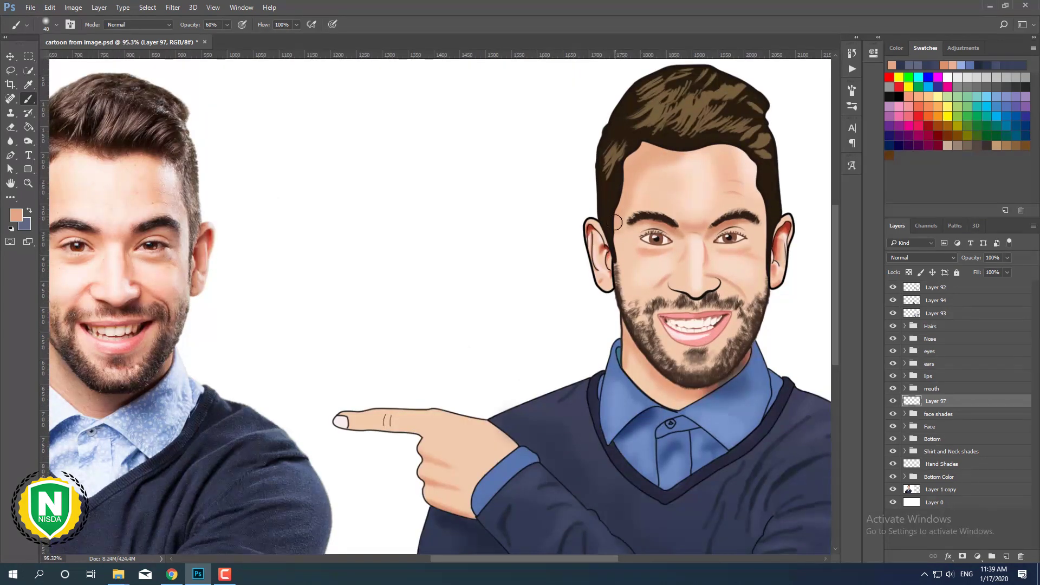
key(e)
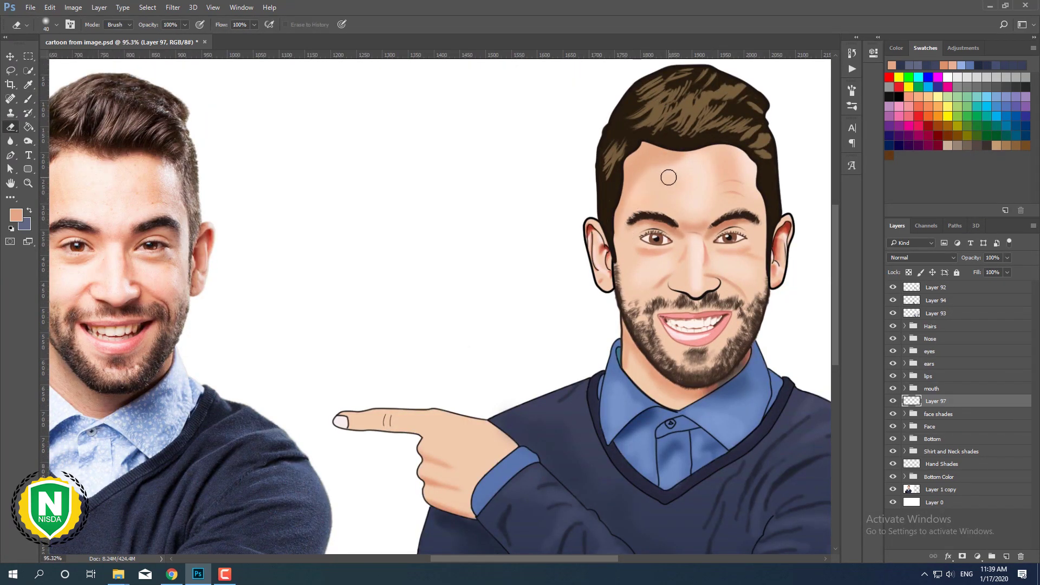
scroll(615, 271, down, 1)
scroll(640, 281, down, 1)
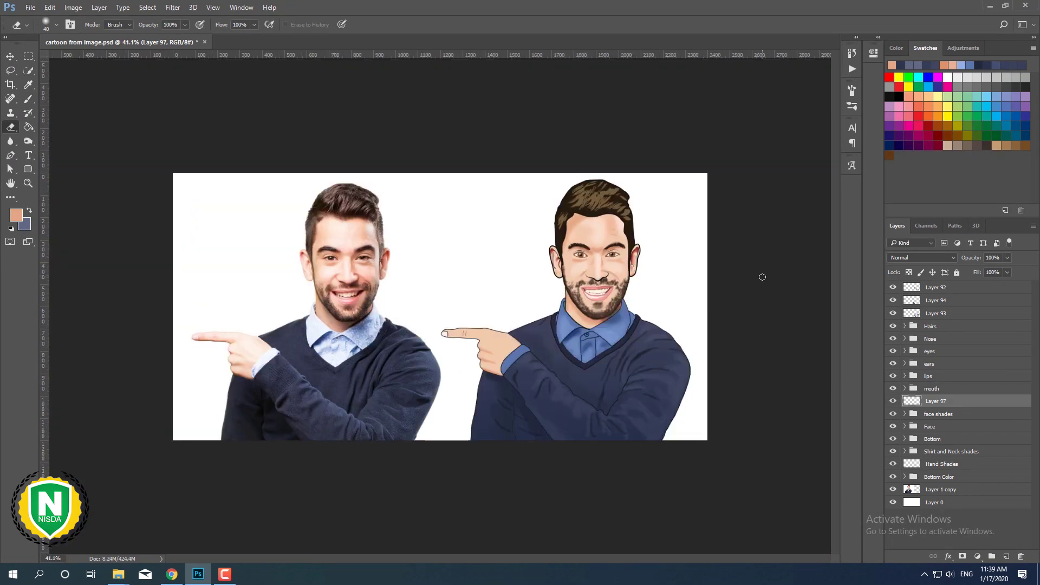
scroll(748, 277, up, 1)
key(bracketright)
key(bracketright)
key(bracketright)
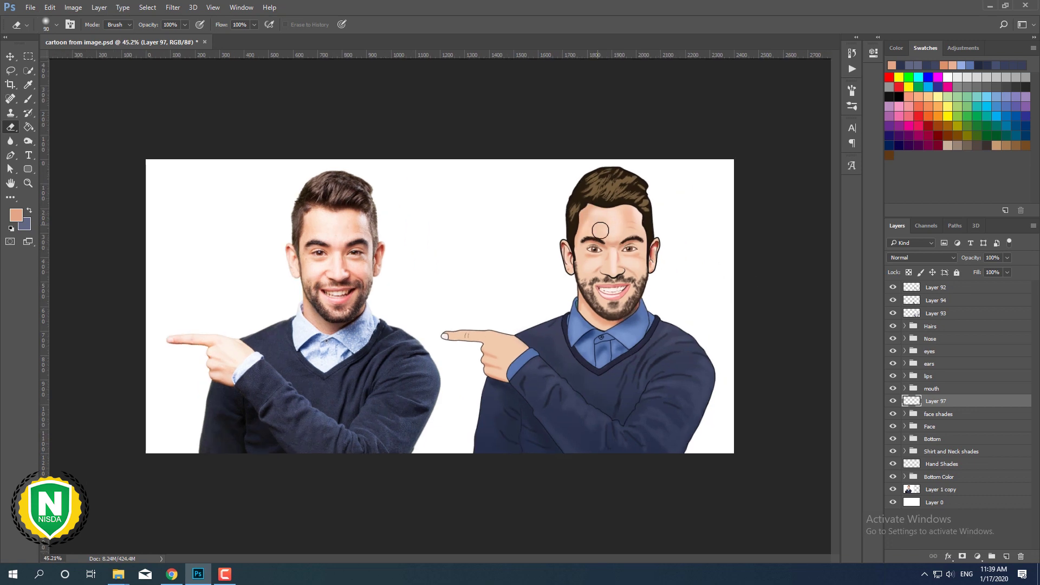
scroll(601, 227, up, 1)
Use the Move tool's layer picker to reach the face shades group.
key(v)
right_click(631, 201)
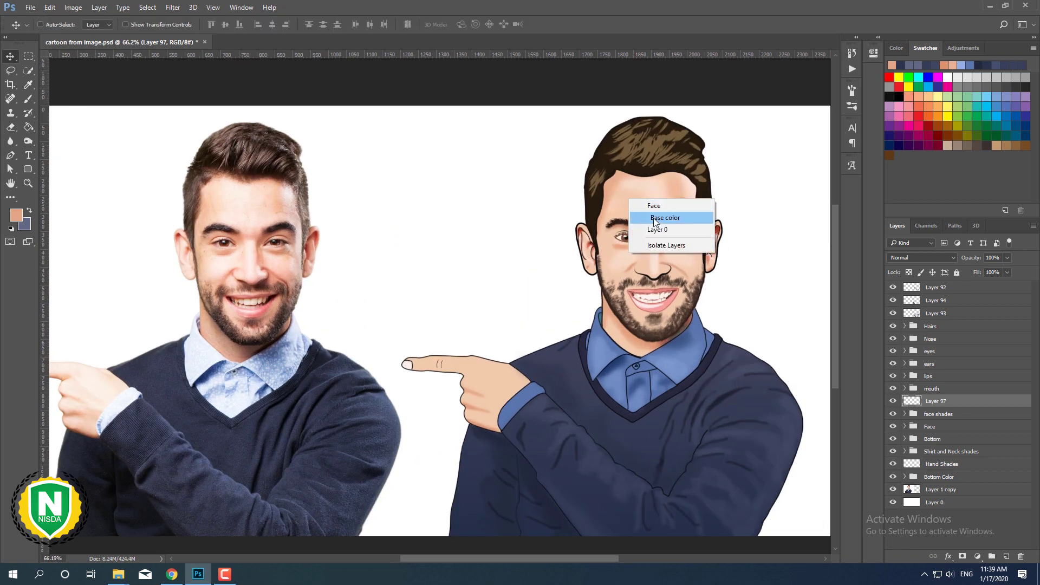
click(650, 222)
click(952, 466)
scroll(943, 461, down, 1)
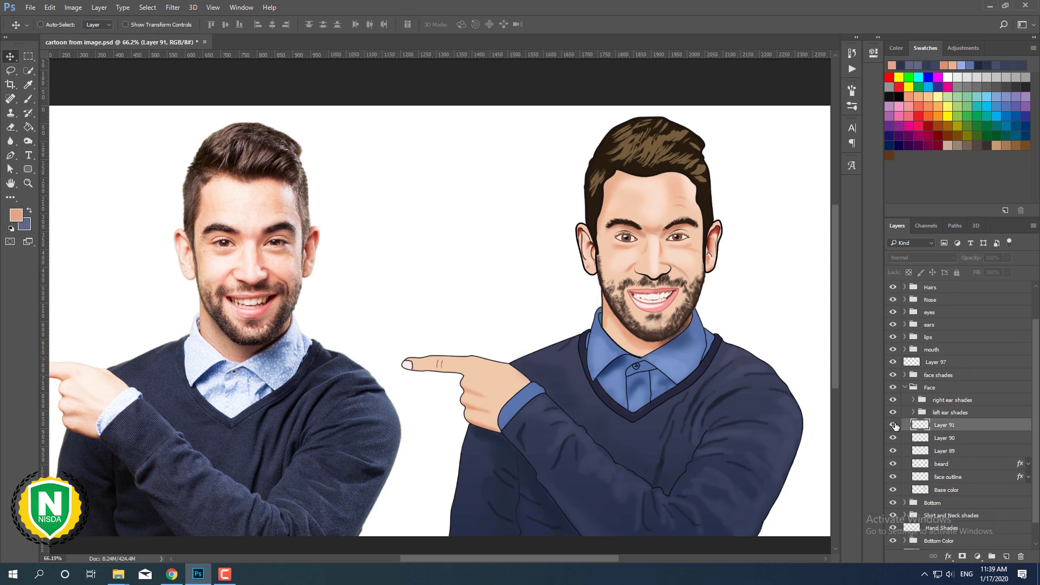
scroll(894, 480, down, 1)
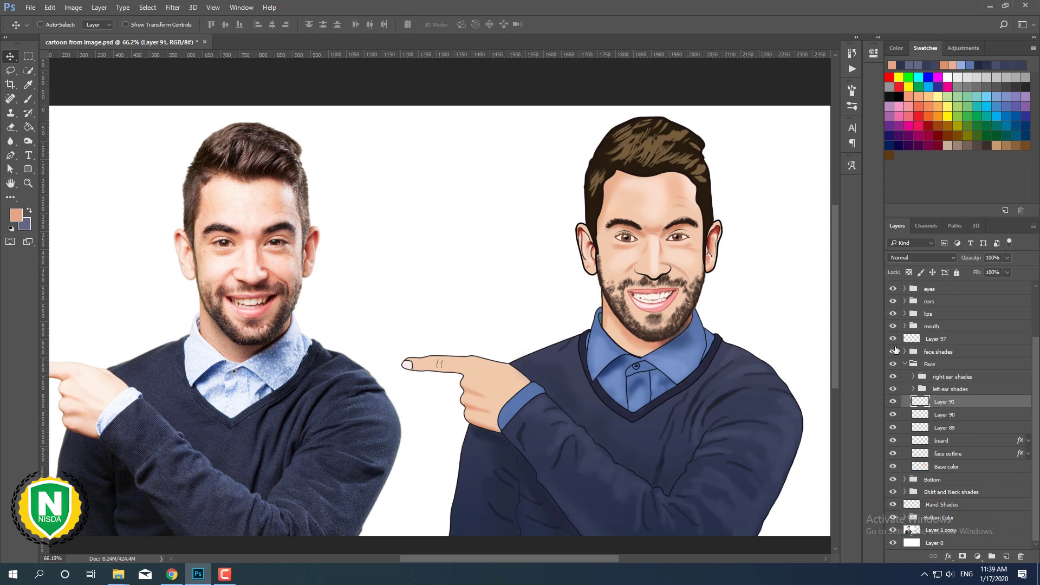
right_click(640, 198)
click(668, 250)
right_click(640, 198)
click(676, 203)
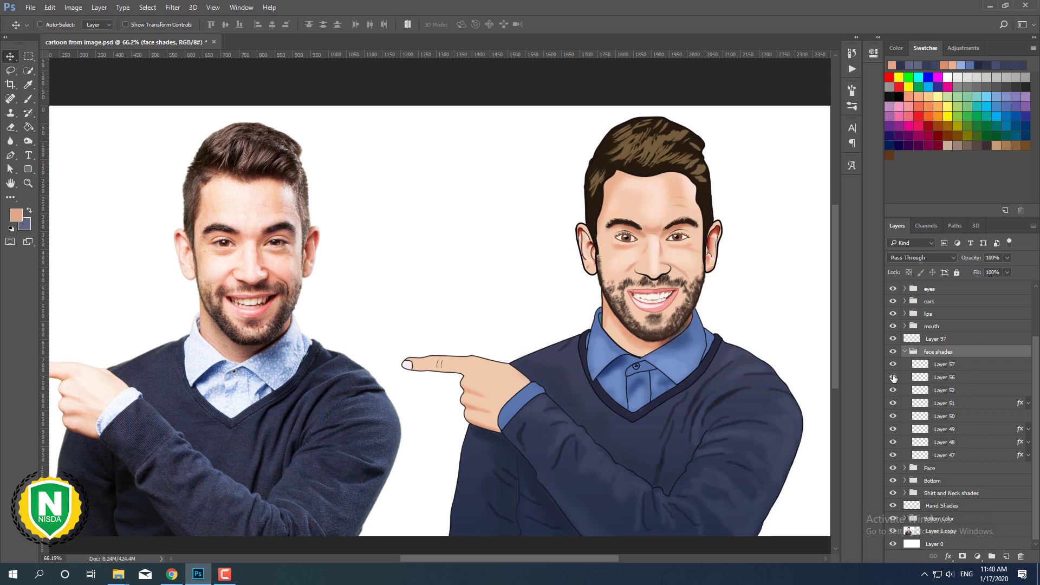
Raise Layer 56's opacity to 71% and load a lighter skin tone on a larger brush.
click(945, 377)
drag(953, 263, 957, 263)
alt+scroll(529, 279, down, 3)
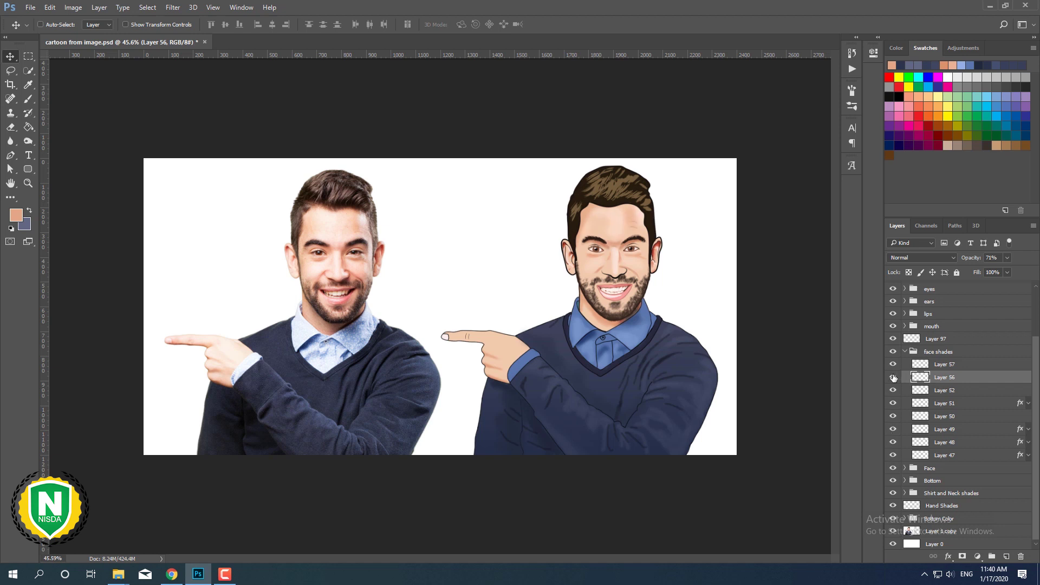
key(b)
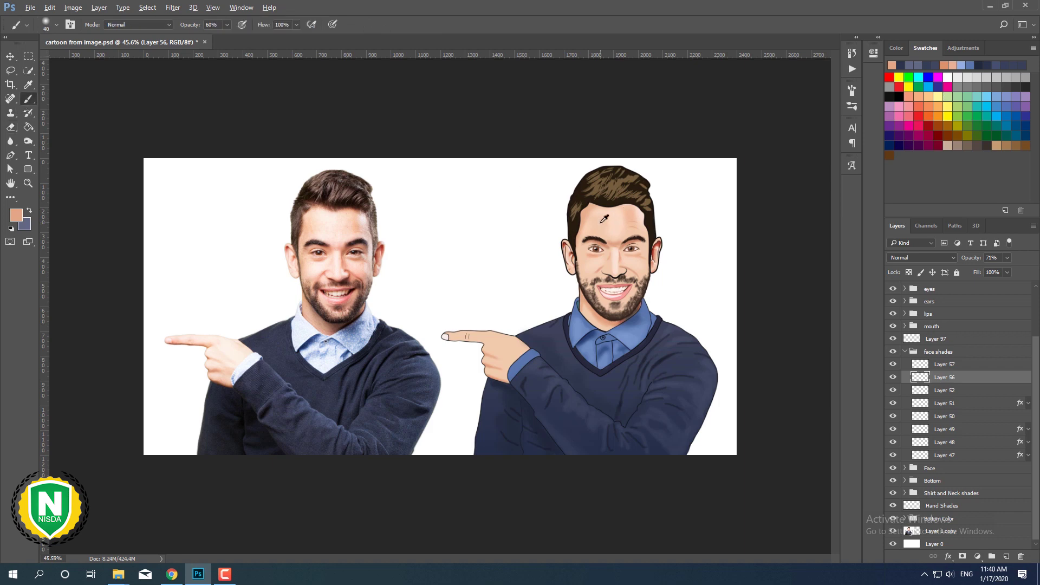
alt+click(604, 219)
key(bracketright)
key(bracketright)
scroll(595, 248, up, 2)
scroll(696, 280, down, 3)
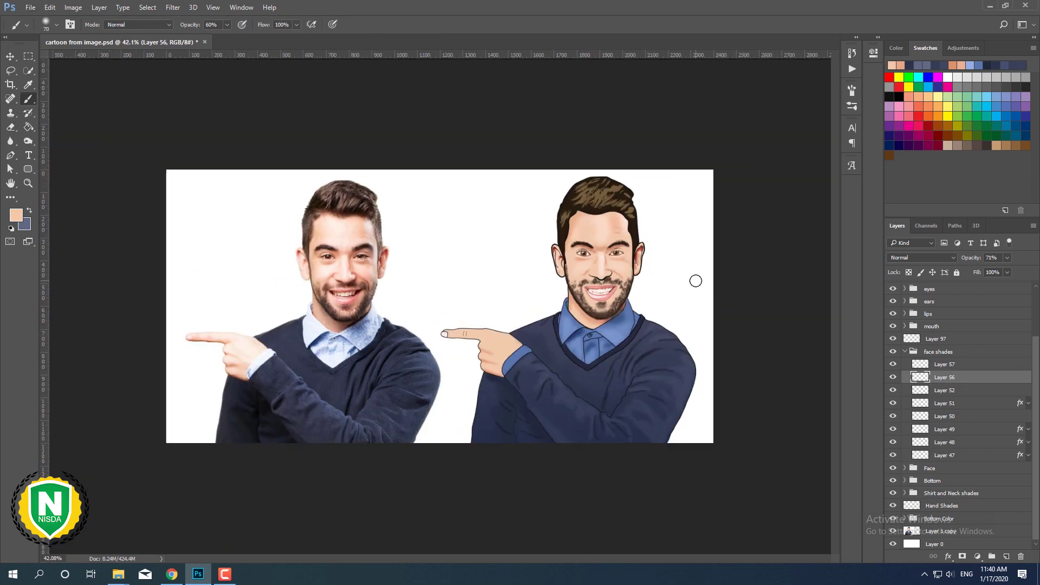
Add a new Layer 98 above Hairs, sample the hair brown and shrink the brush.
click(911, 355)
click(930, 327)
key(ctrl+shift+alt+n)
scroll(525, 233, up, 3)
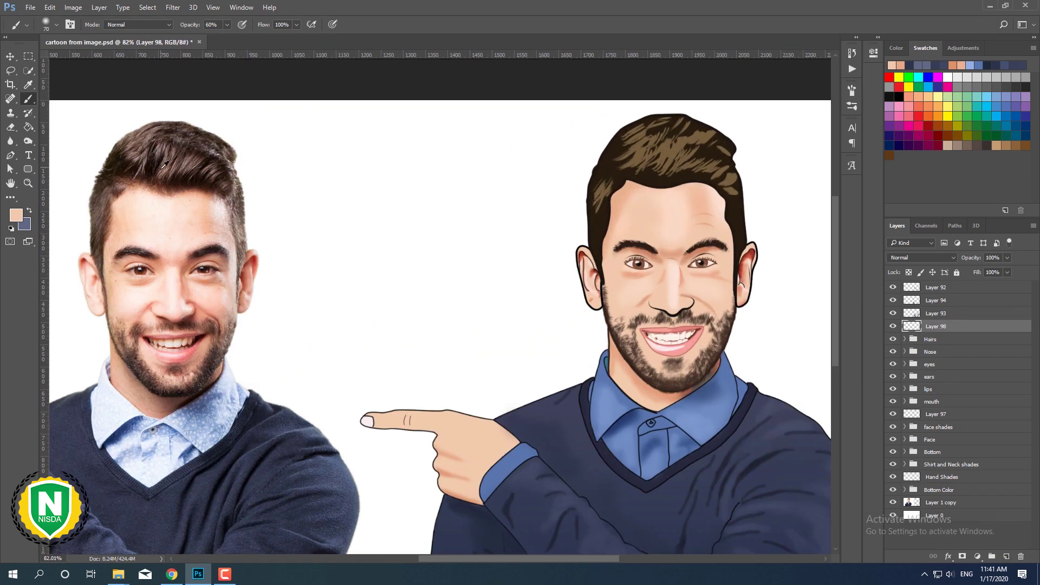
alt+click(168, 167)
right_click(664, 161)
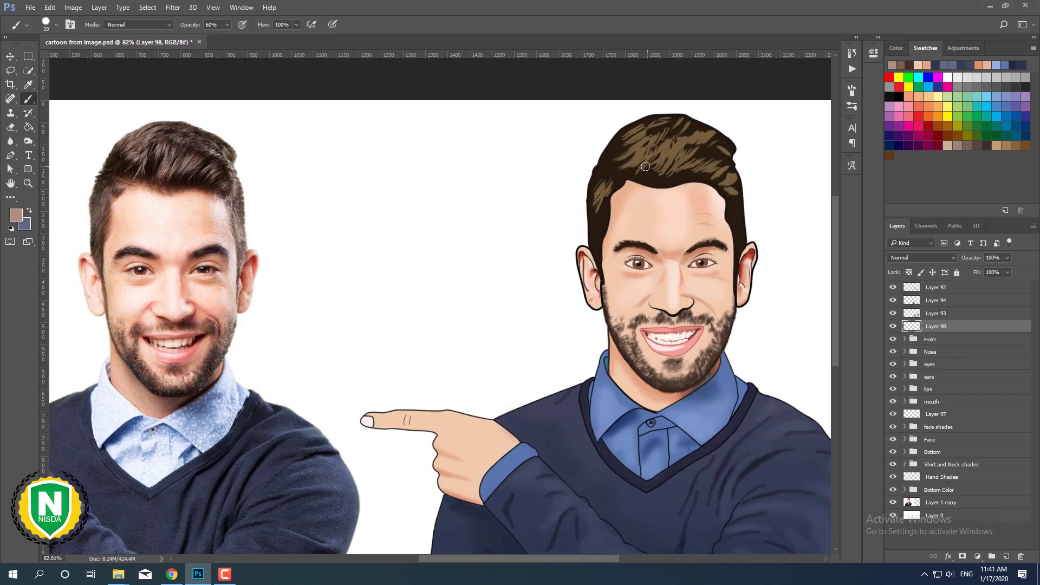
key(ctrl+z)
Paint thin light highlight streaks through the cartoon man's hair.
mouse_move(642, 171)
mouse_down()
mouse_move(660, 148)
mouse_move(698, 147)
mouse_up()
drag(626, 166, 646, 143)
scroll(680, 265, down, 3)
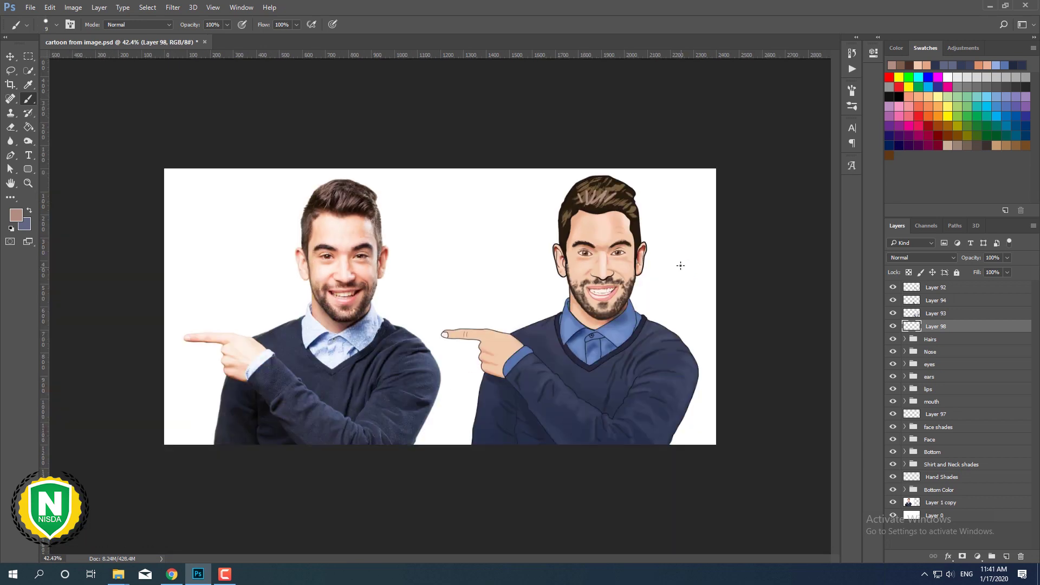
scroll(681, 266, up, 3)
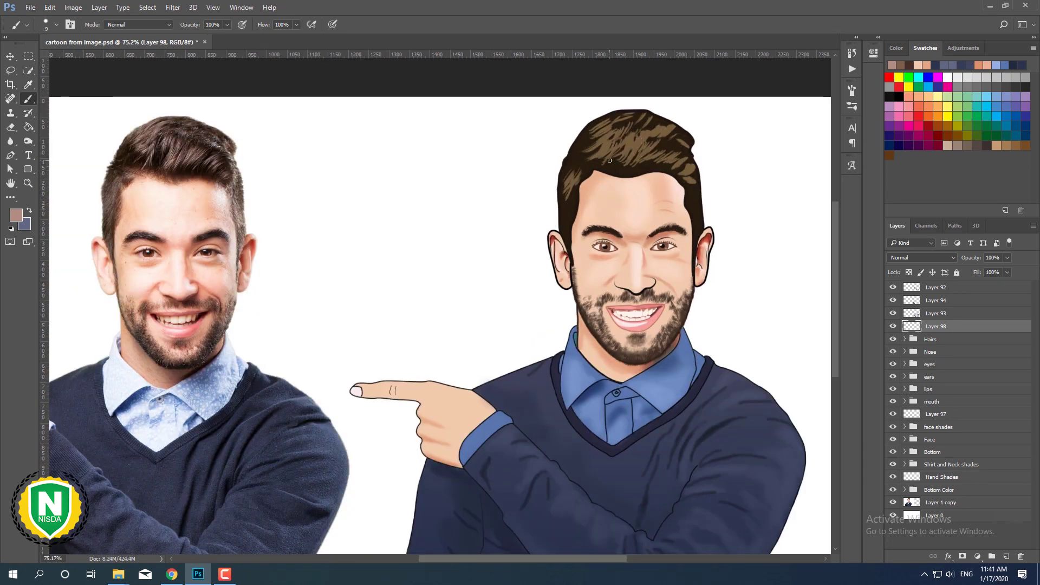
key(bracketleft)
key(bracketleft)
mouse_move(606, 163)
mouse_down()
mouse_move(617, 135)
mouse_move(637, 142)
mouse_move(630, 133)
mouse_up()
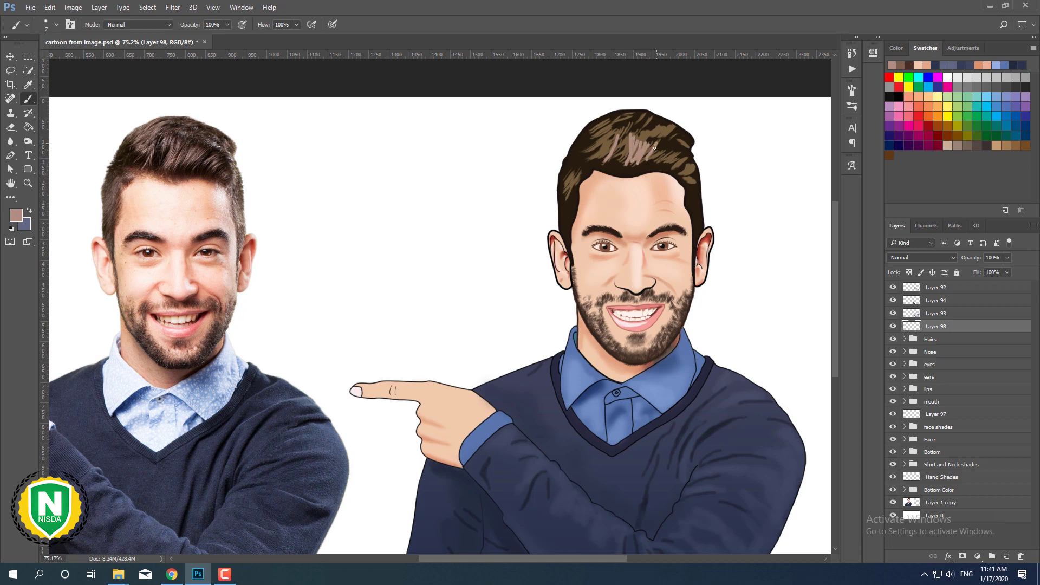
scroll(728, 262, down, 3)
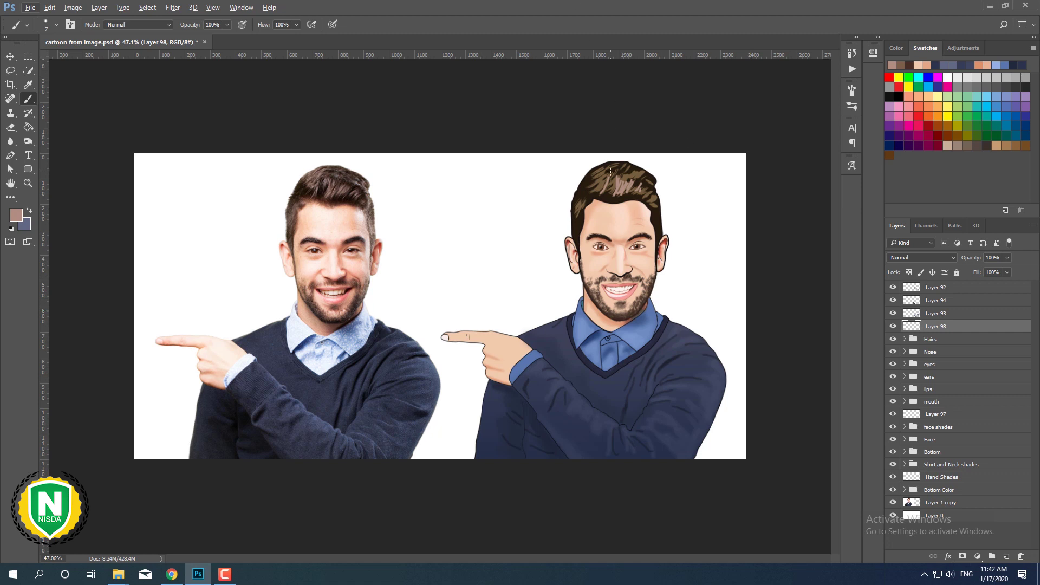
mouse_move(593, 194)
mouse_down()
mouse_move(653, 195)
mouse_move(607, 168)
mouse_move(580, 205)
mouse_up()
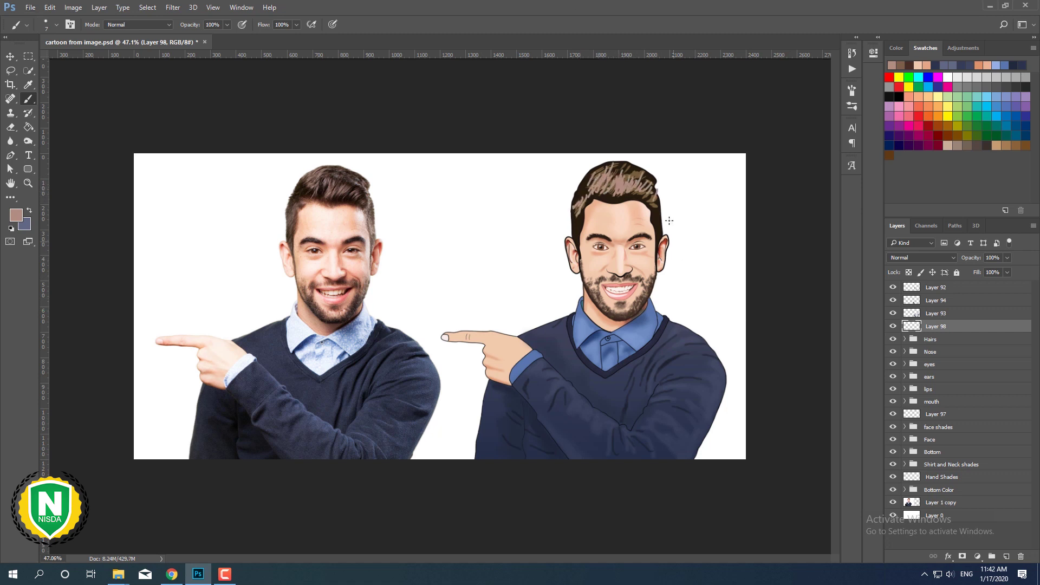
Toggle Layer 98's visibility to compare the highlights and expand the Hairs group.
scroll(736, 307, down, 2)
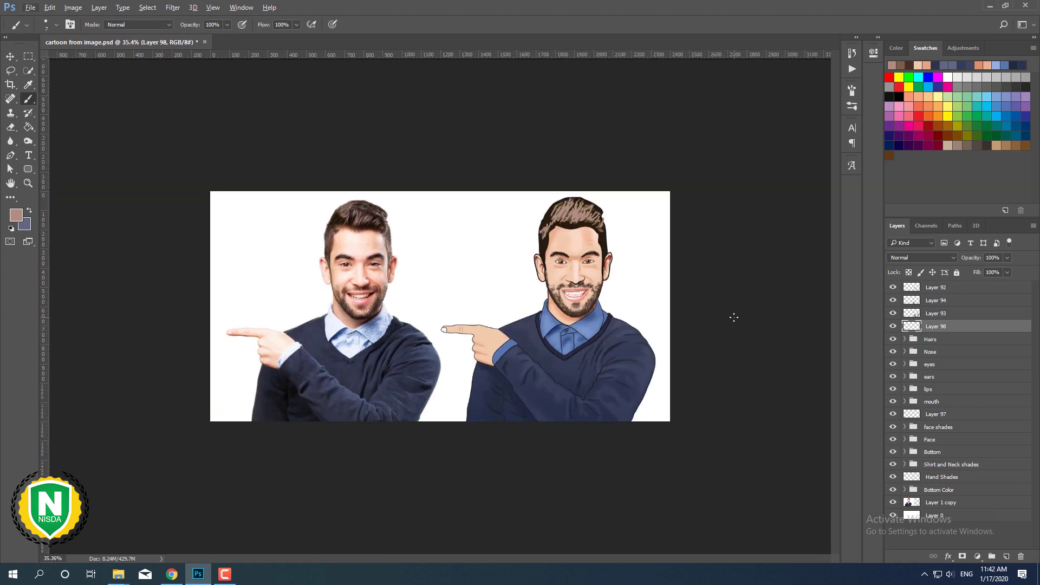
scroll(685, 301, up, 2)
click(892, 327)
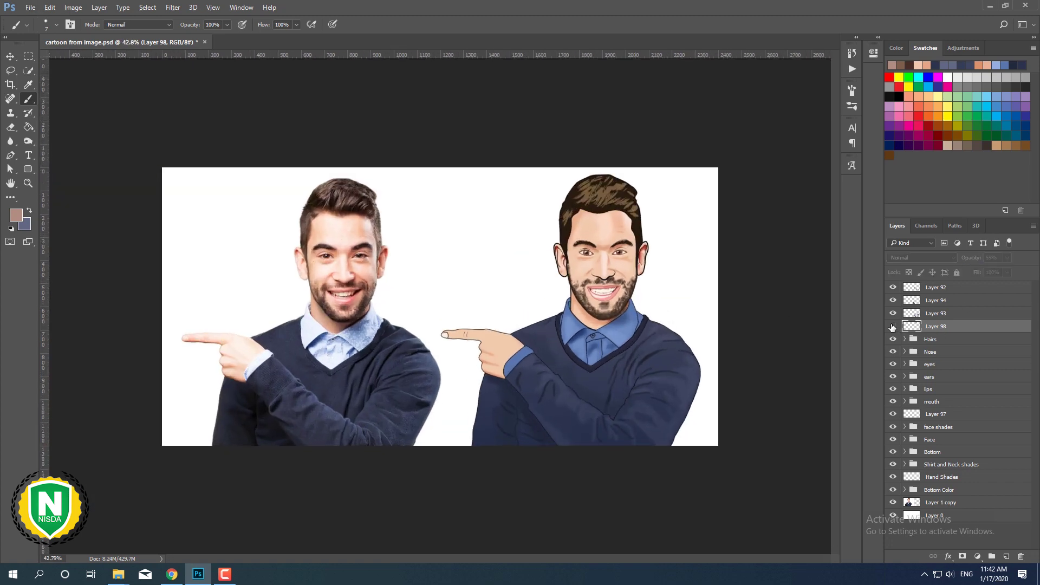
click(905, 339)
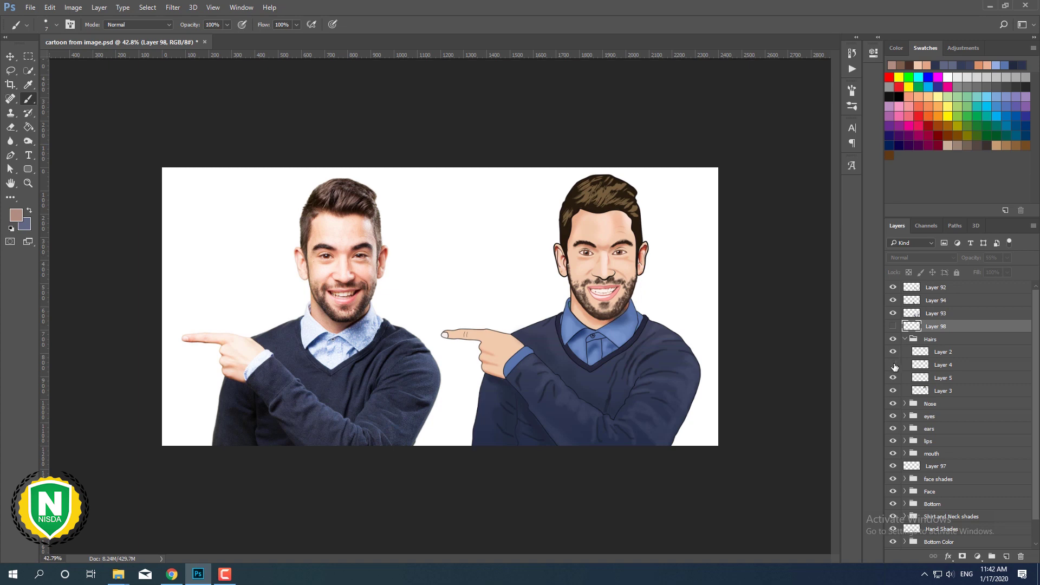
Recolour Layer 4's colour overlay with a shade sampled from the cartoon hair.
double_click(966, 368)
click(516, 426)
drag(542, 217, 737, 259)
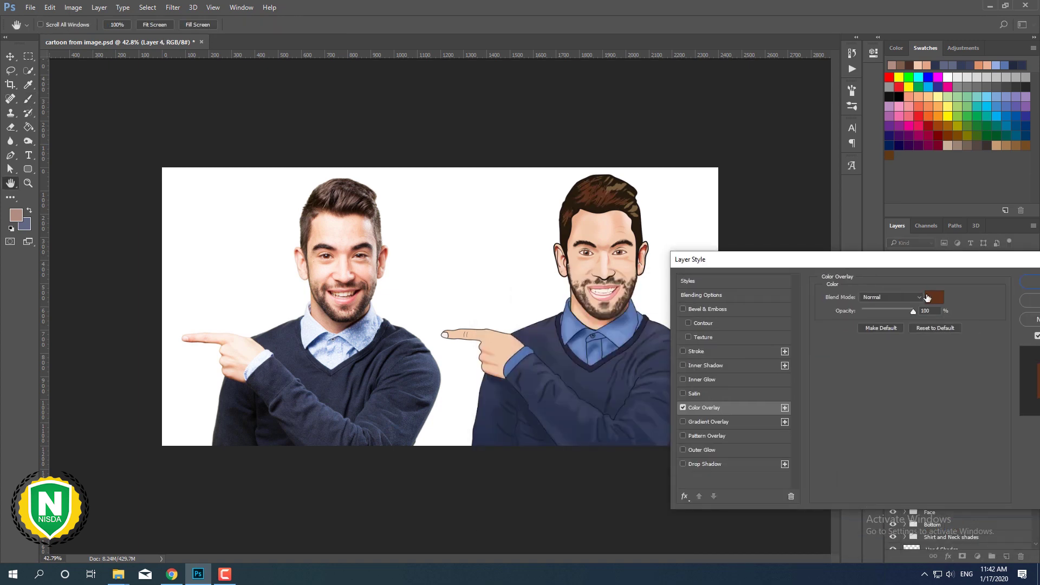
click(928, 298)
click(601, 191)
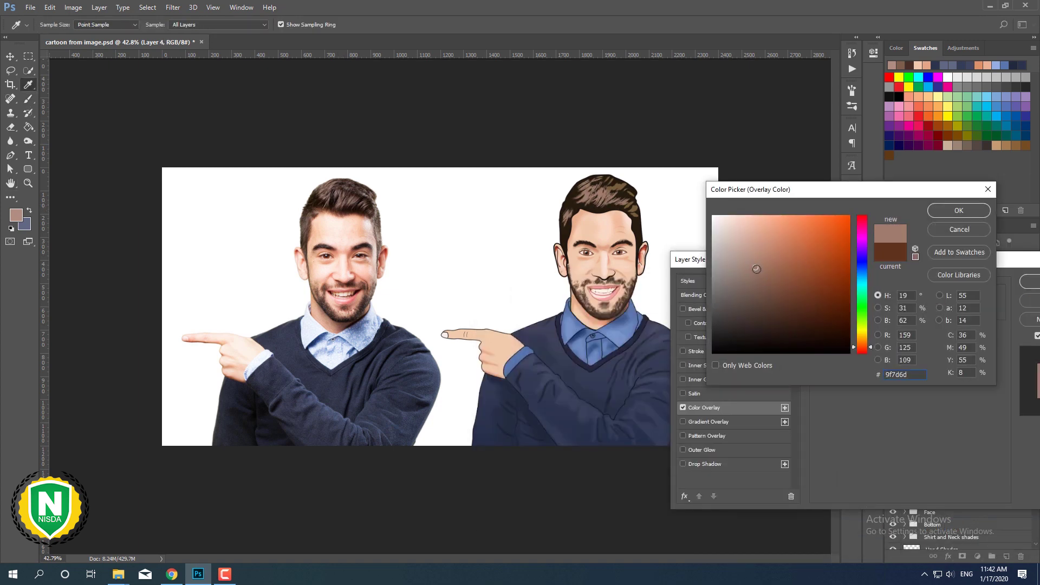
key(Return)
key(Return)
key(b)
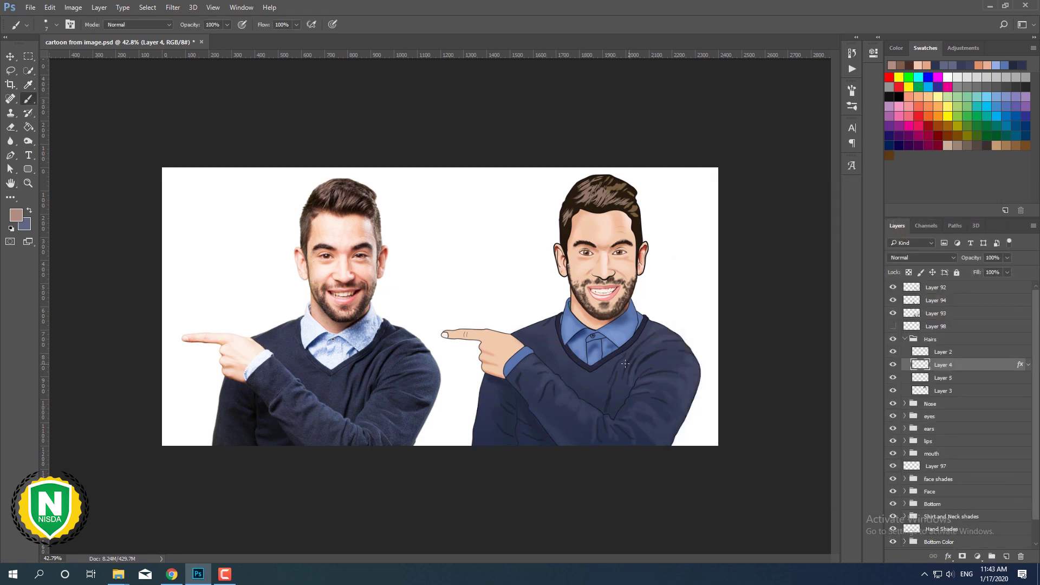
scroll(625, 363, down, 1)
Change Layer 5's colour overlay to a brighter orange-brown.
double_click(970, 378)
drag(707, 213, 882, 253)
click(720, 390)
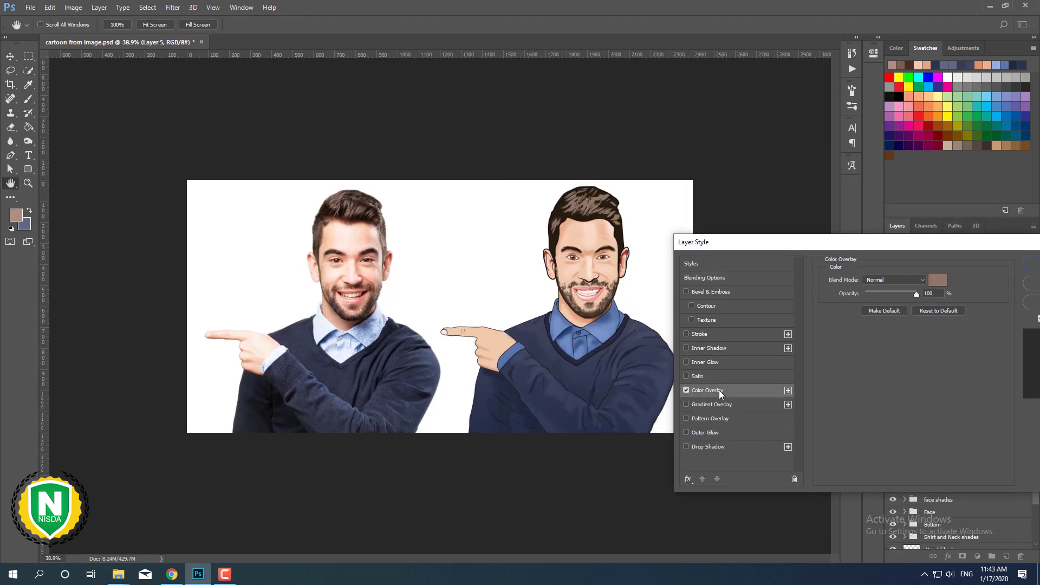
click(932, 286)
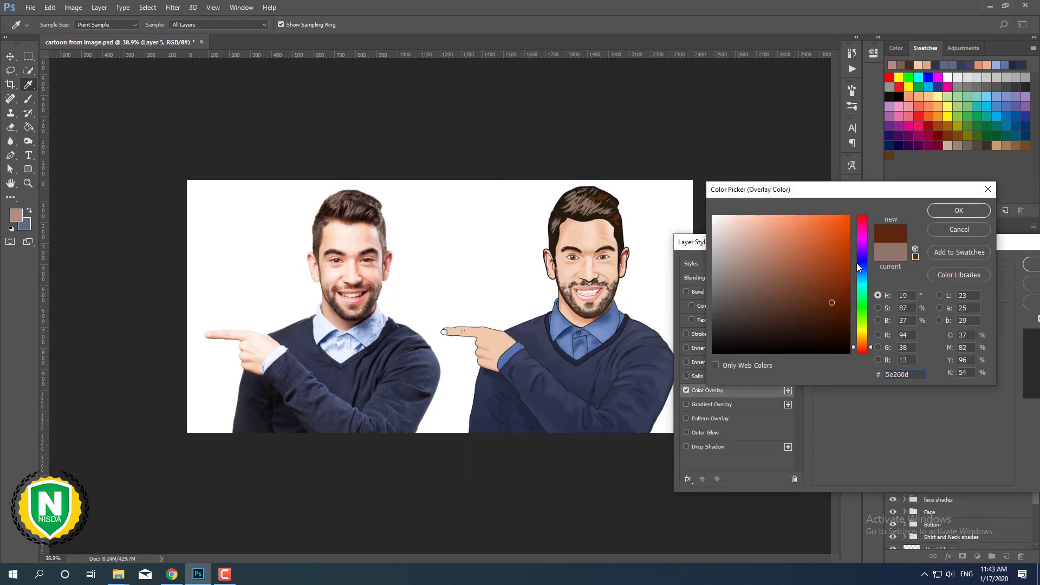
click(599, 197)
click(600, 198)
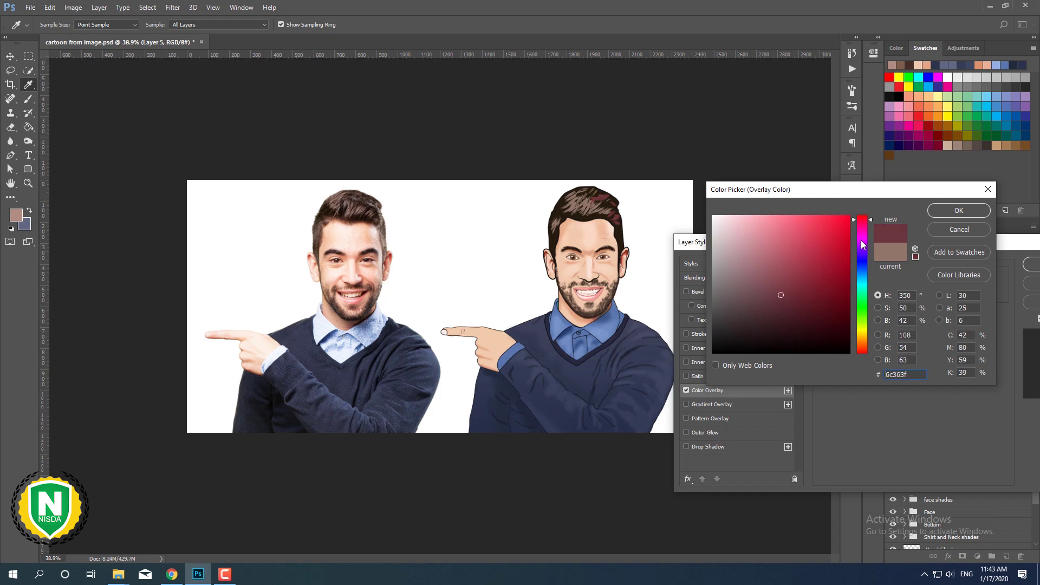
drag(826, 315, 828, 292)
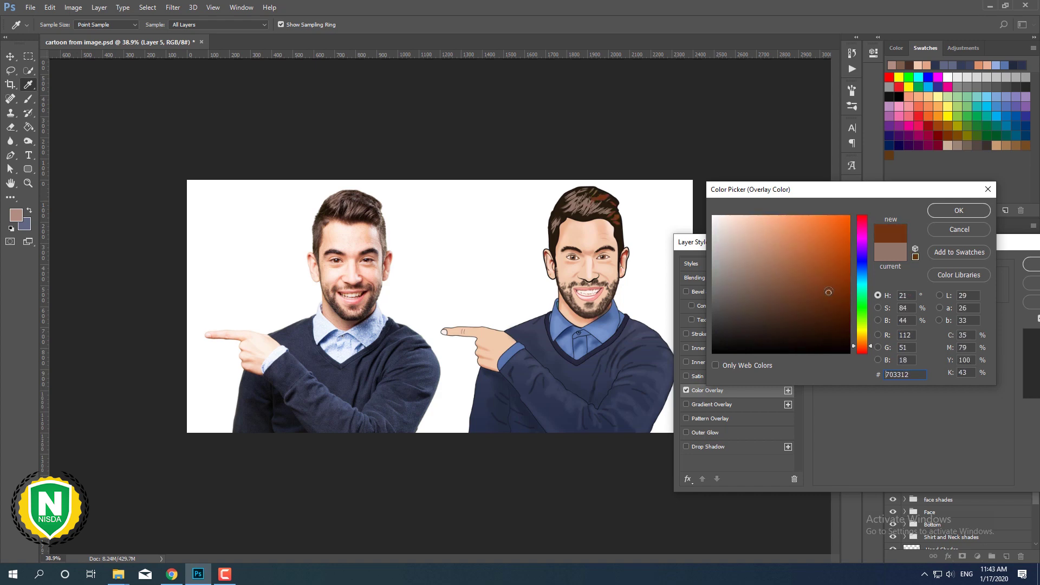
click(942, 212)
key(Return)
scroll(440, 306, up, 2)
Erase orange patches from the hair with a small textured eraser.
key(e)
right_click(501, 206)
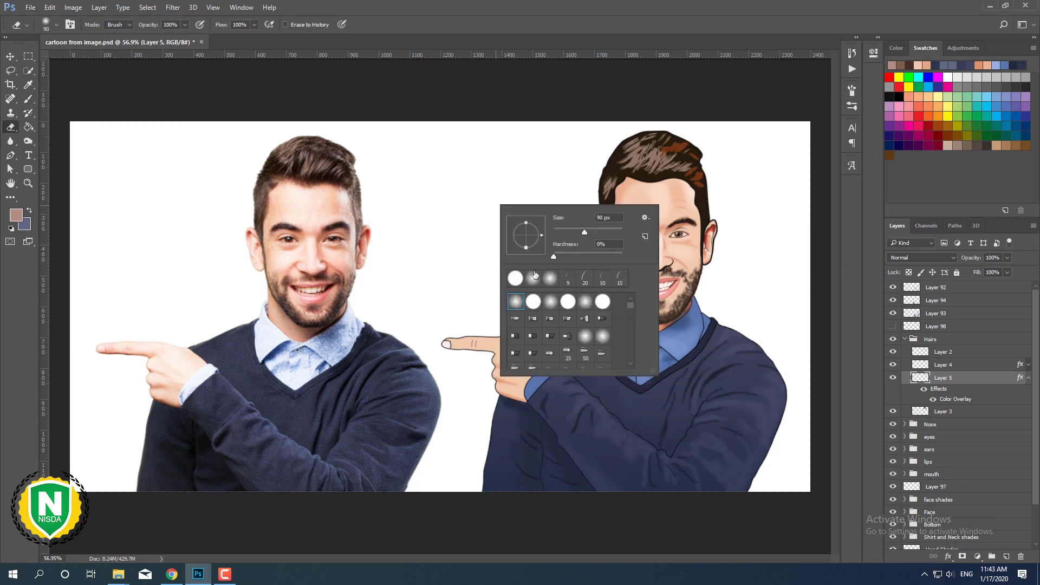
double_click(575, 347)
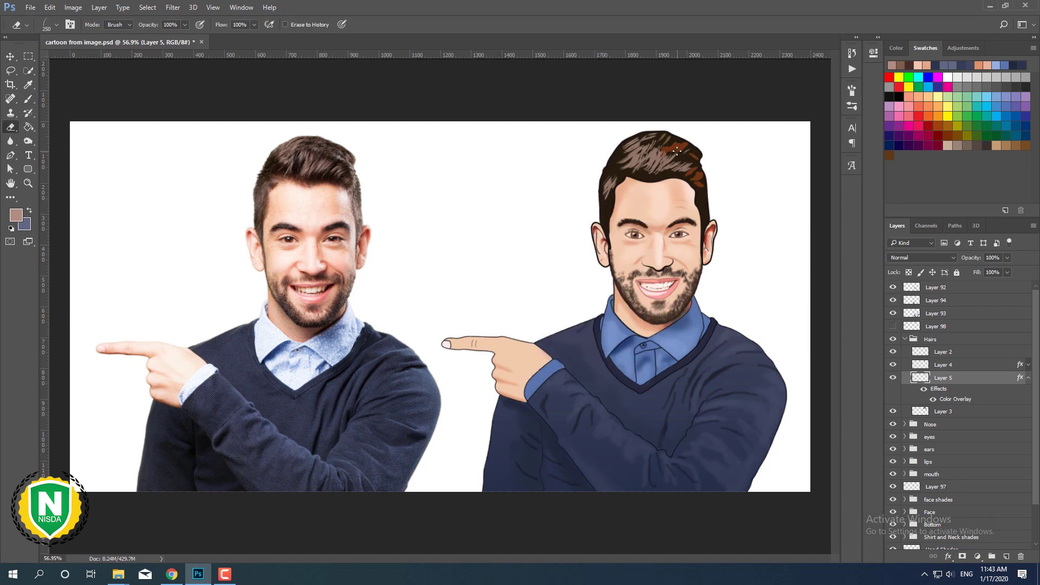
key(bracketleft)
key(bracketleft)
key(bracketleft)
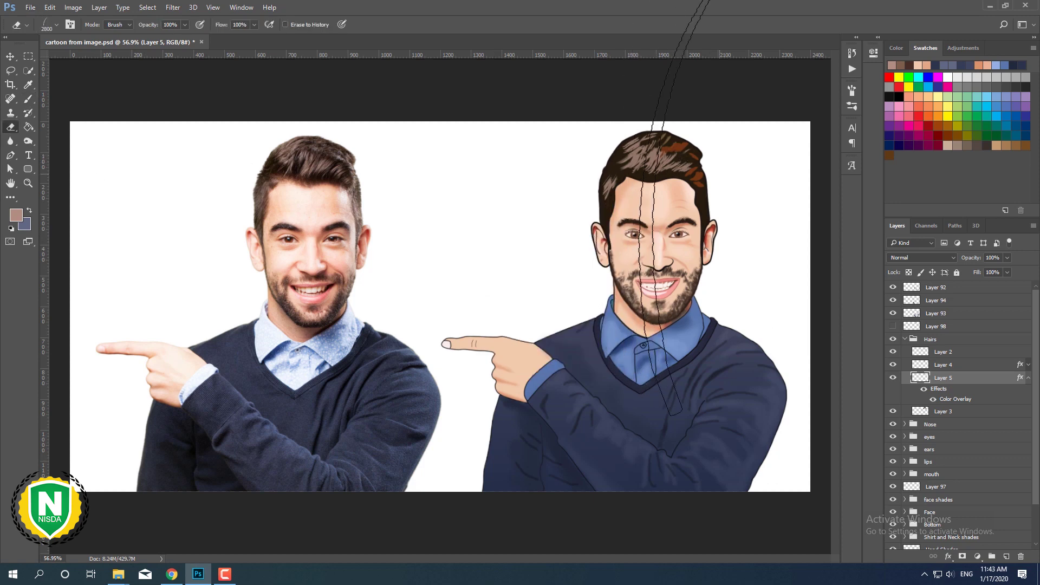
scroll(680, 168, up, 5)
key(bracketleft)
key(bracketleft)
key(bracketleft)
drag(669, 171, 631, 187)
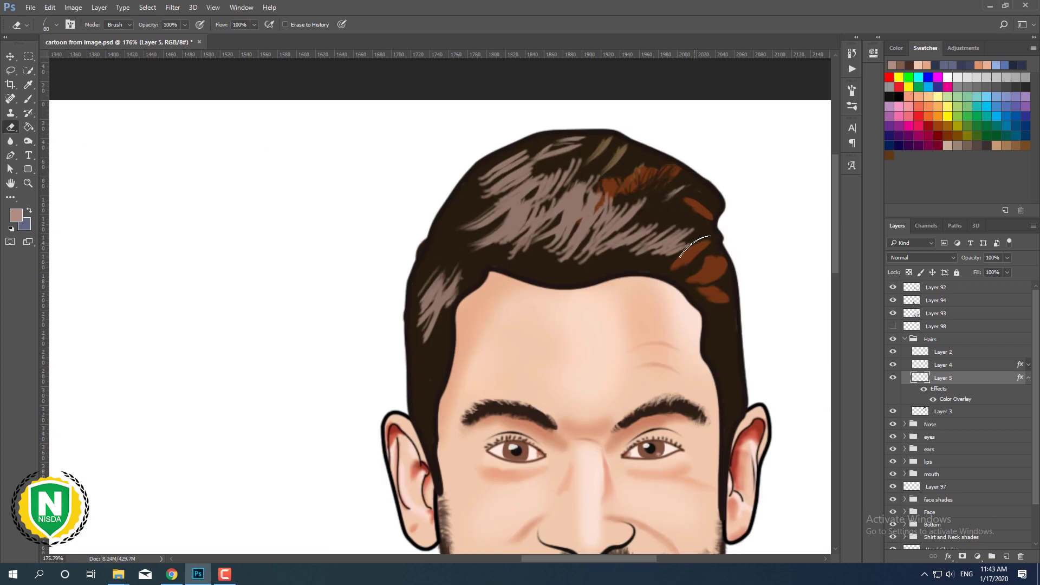
drag(704, 241, 715, 304)
scroll(639, 241, down, 5)
scroll(639, 241, down, 2)
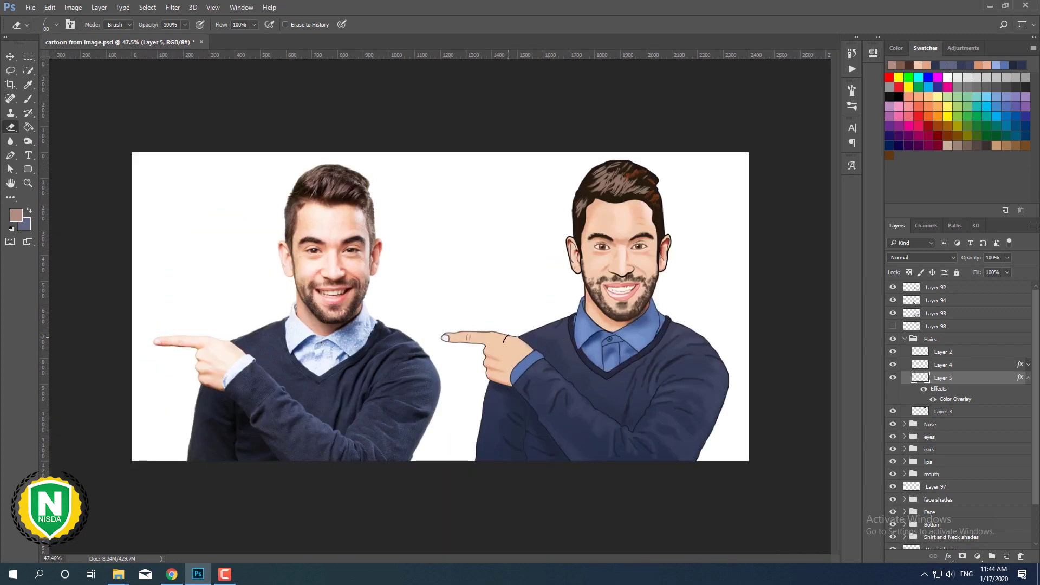
scroll(604, 222, up, 3)
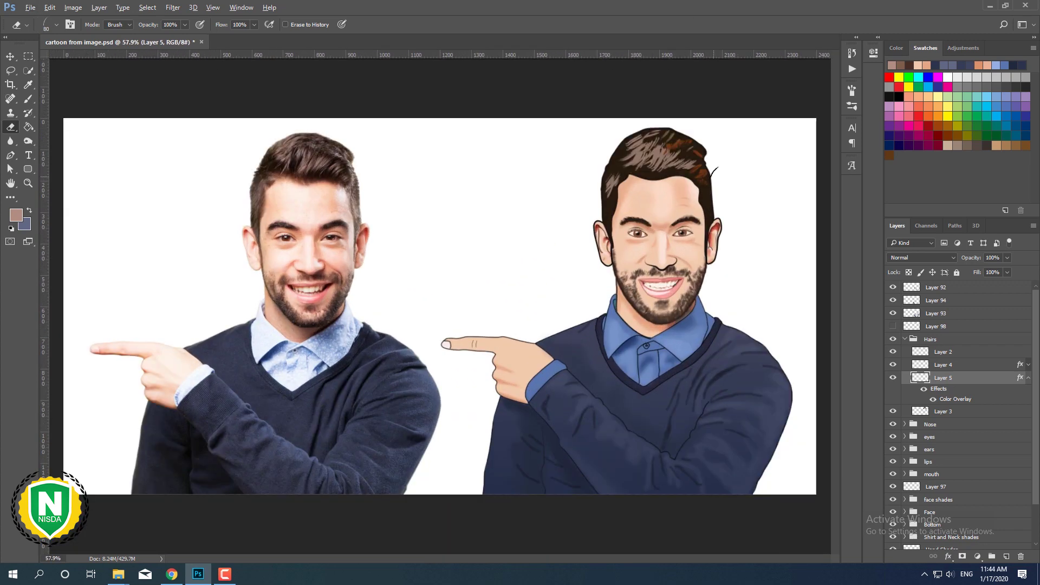
Choose a smaller textured painting brush and fit the whole image in the window.
key(b)
right_click(469, 266)
double_click(535, 398)
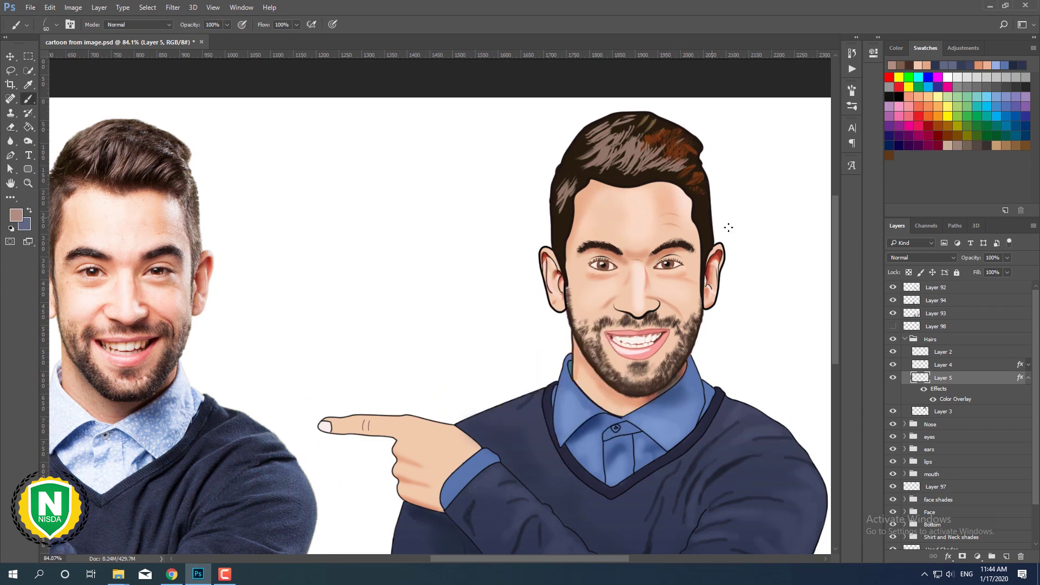
key([)
key([)
key([)
scroll(705, 162, up, 2)
key(ctrl+0)
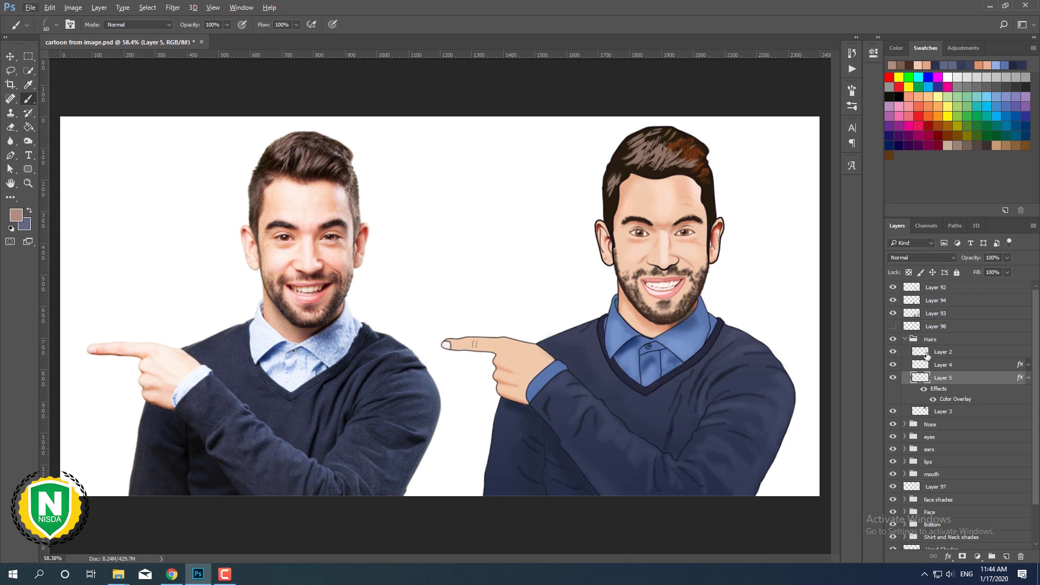
key(e)
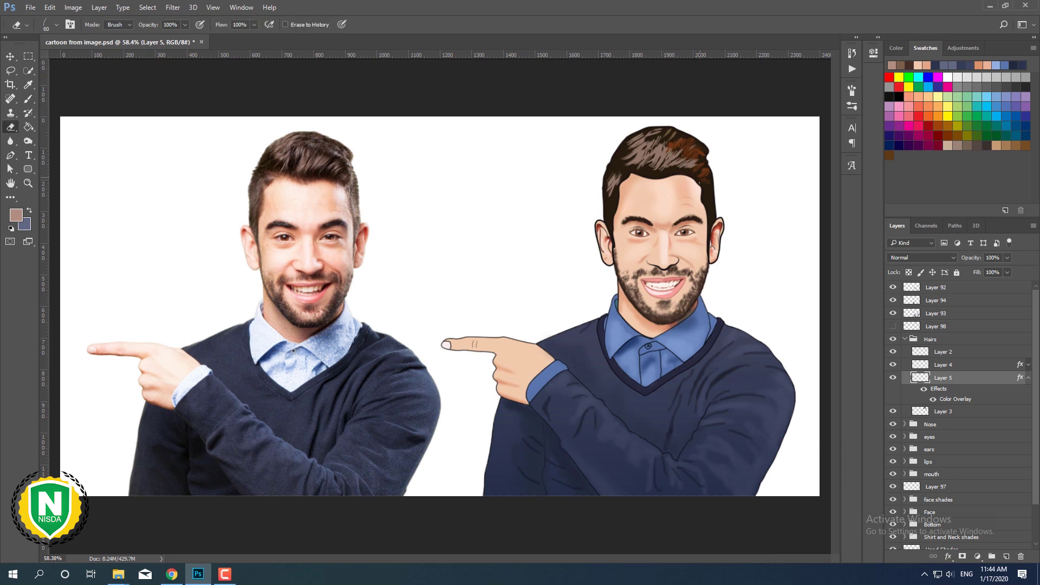
scroll(495, 220, down, 1)
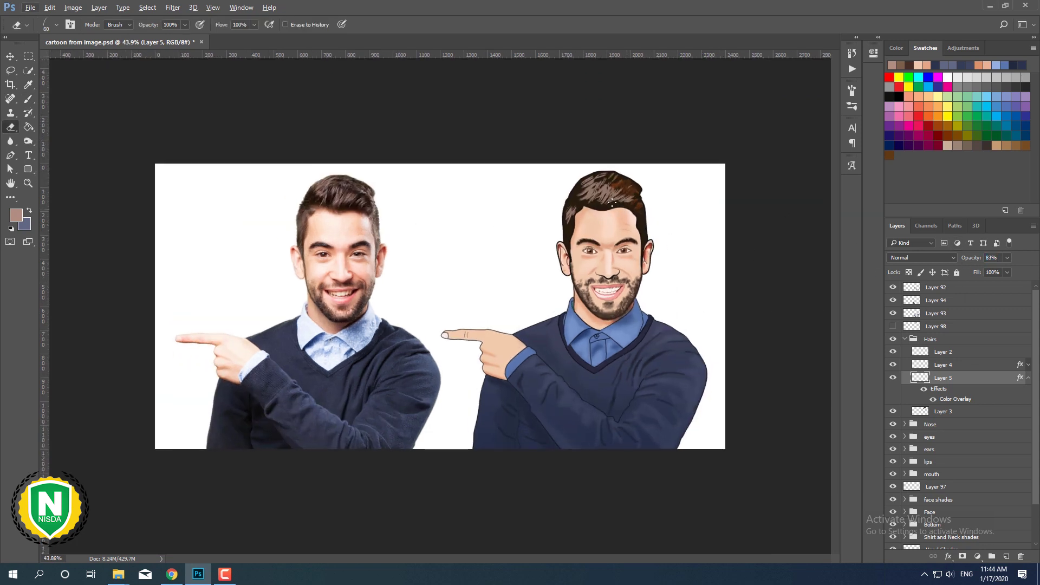
Select Layer 4, then give Layer 5's colour overlay a lighter brown.
click(921, 352)
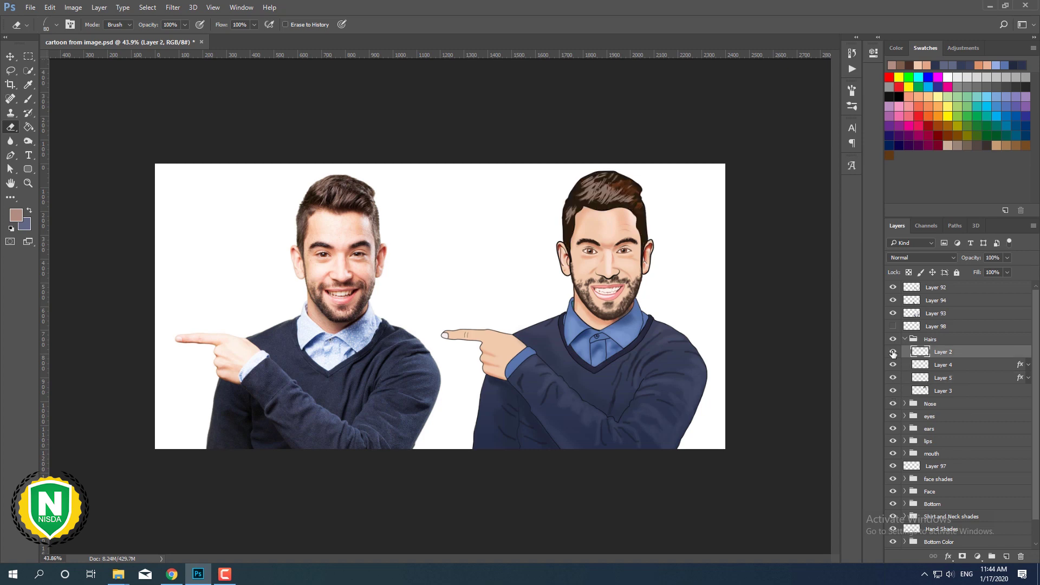
click(962, 369)
key(b)
scroll(540, 255, up, 3)
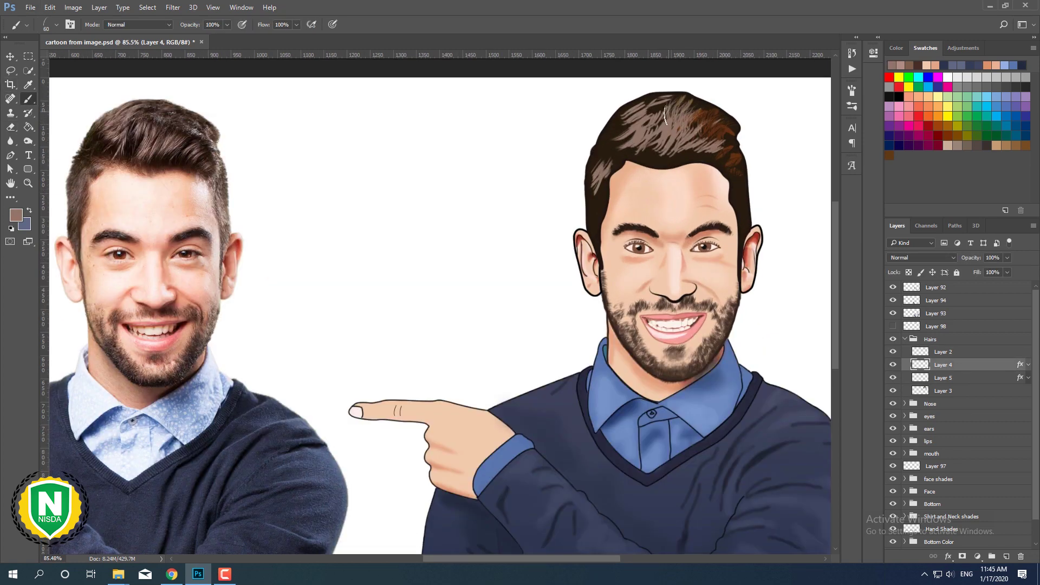
scroll(665, 115, down, 2)
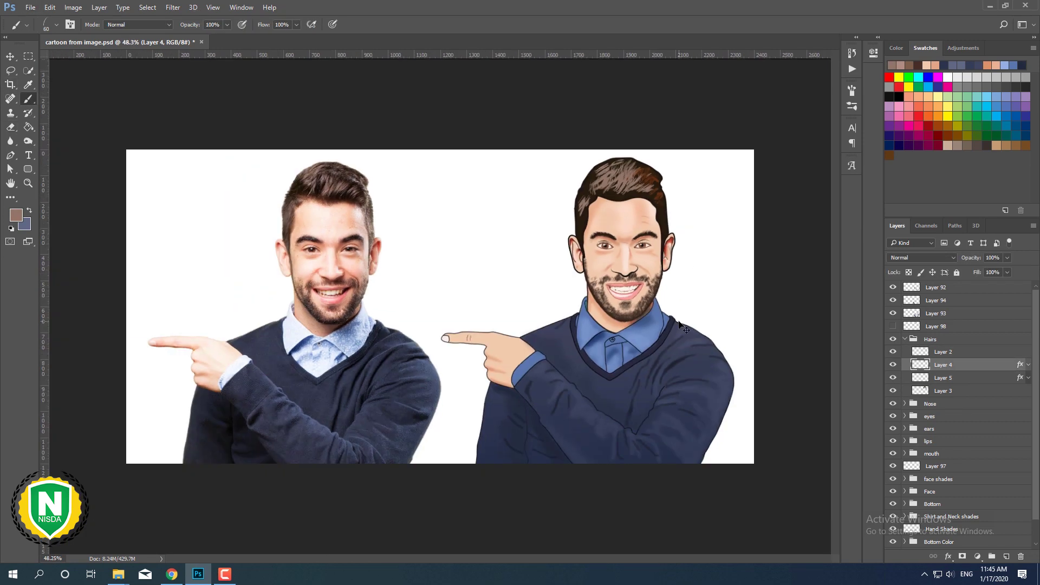
double_click(975, 377)
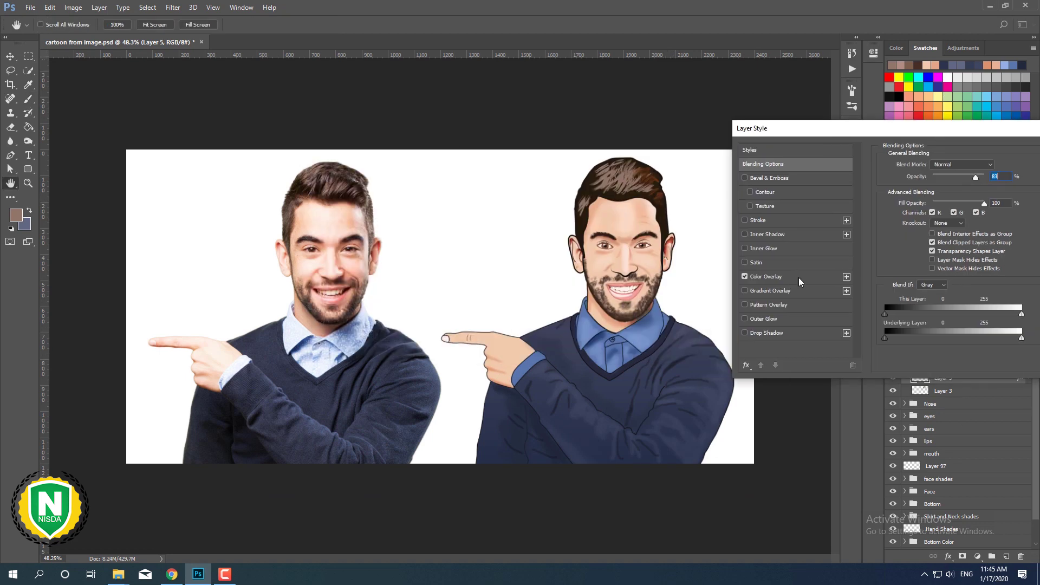
click(996, 166)
click(793, 256)
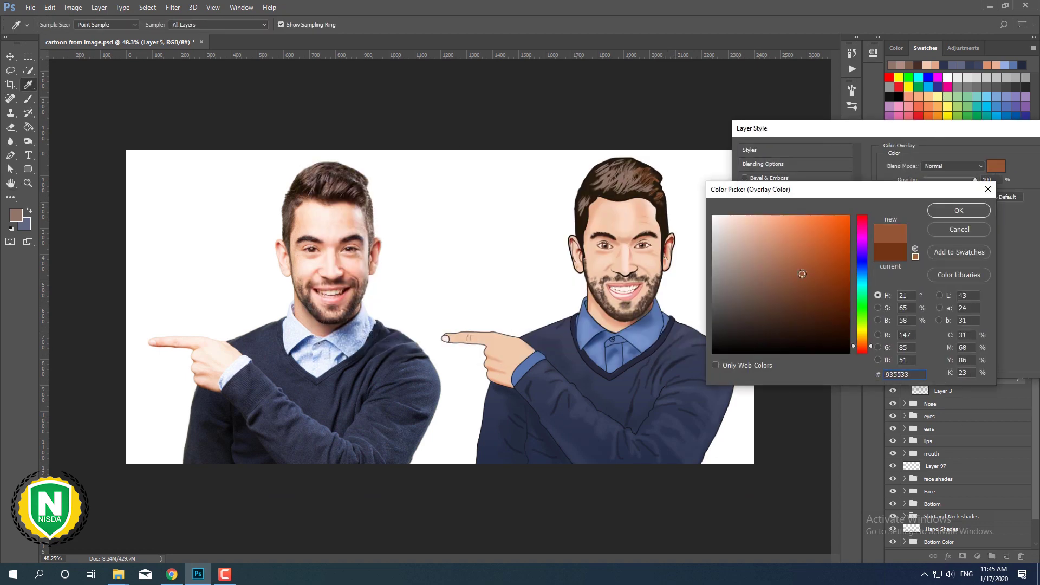
click(959, 210)
key(Return)
Give Layer 4's hair-highlight colour overlay a new colour.
double_click(975, 365)
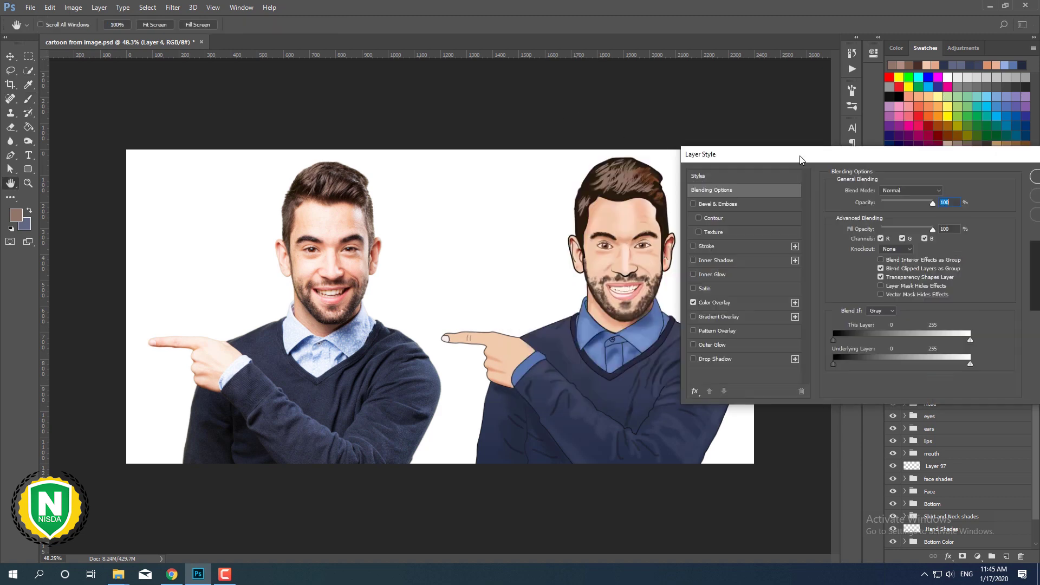
click(997, 187)
click(754, 266)
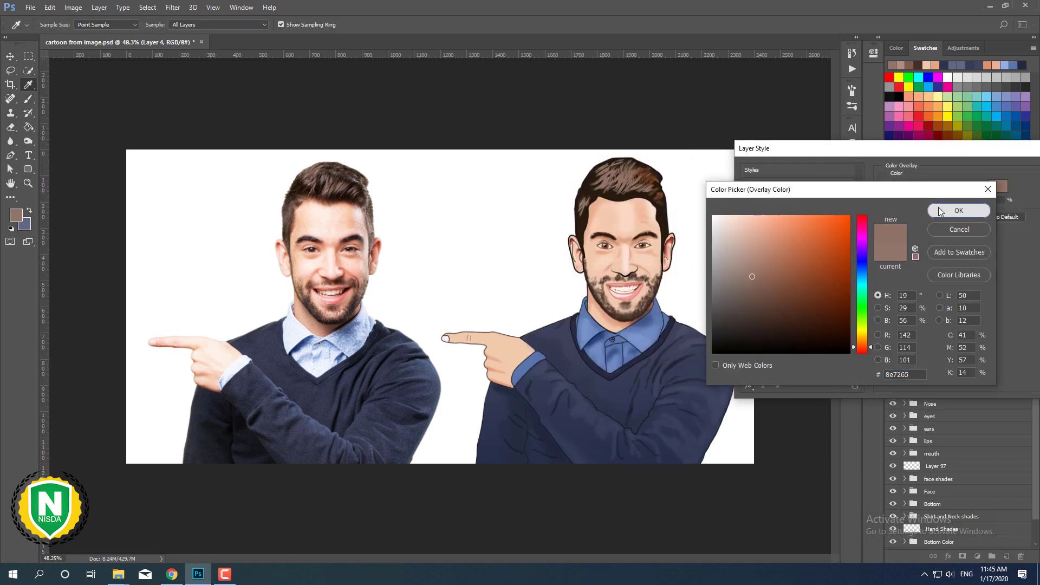
click(959, 210)
key(Return)
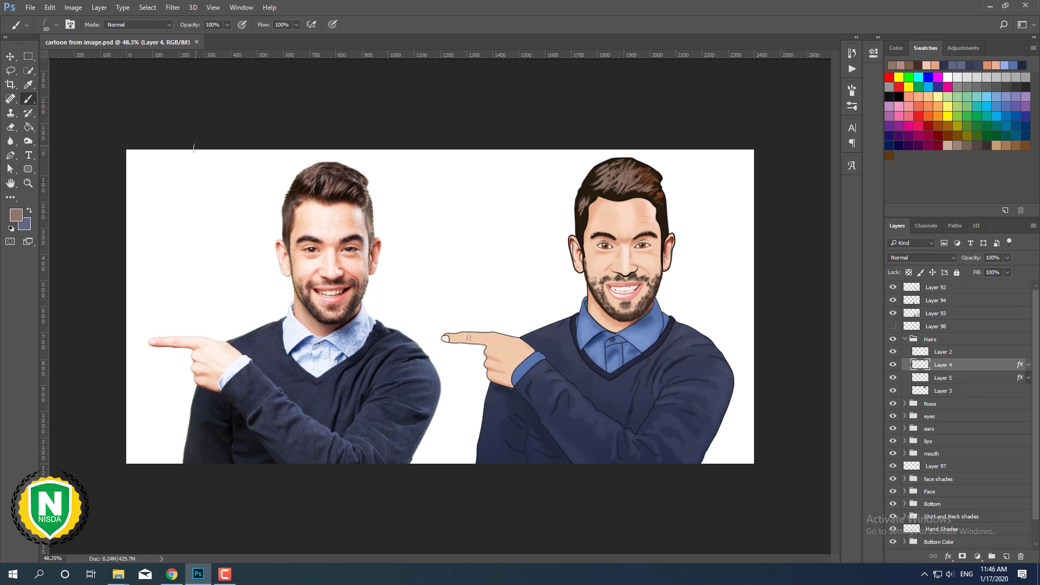
Add a new empty layer inside the Hairs group.
scroll(623, 103, up, 2)
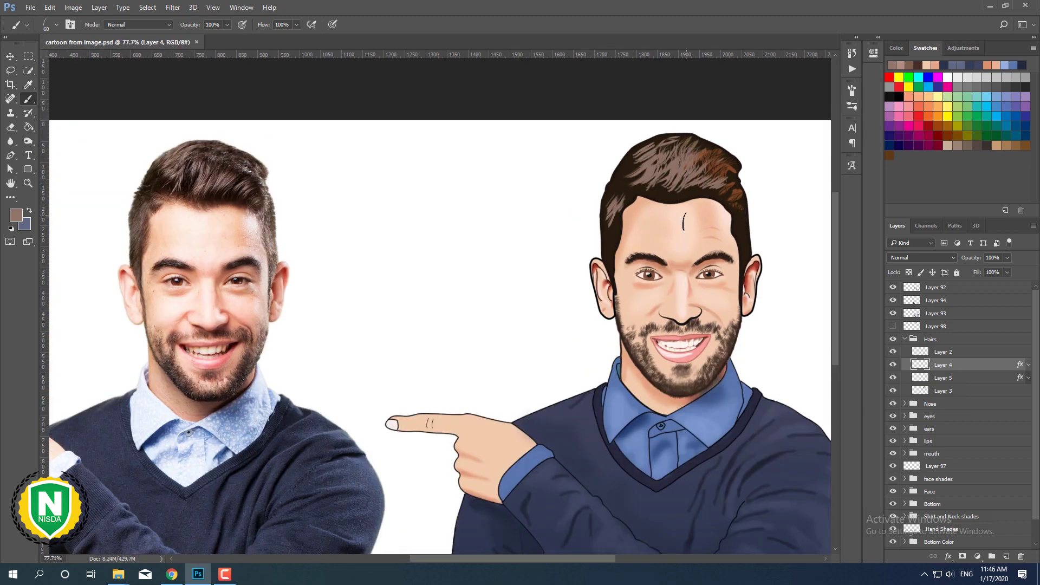
scroll(689, 257, down, 2)
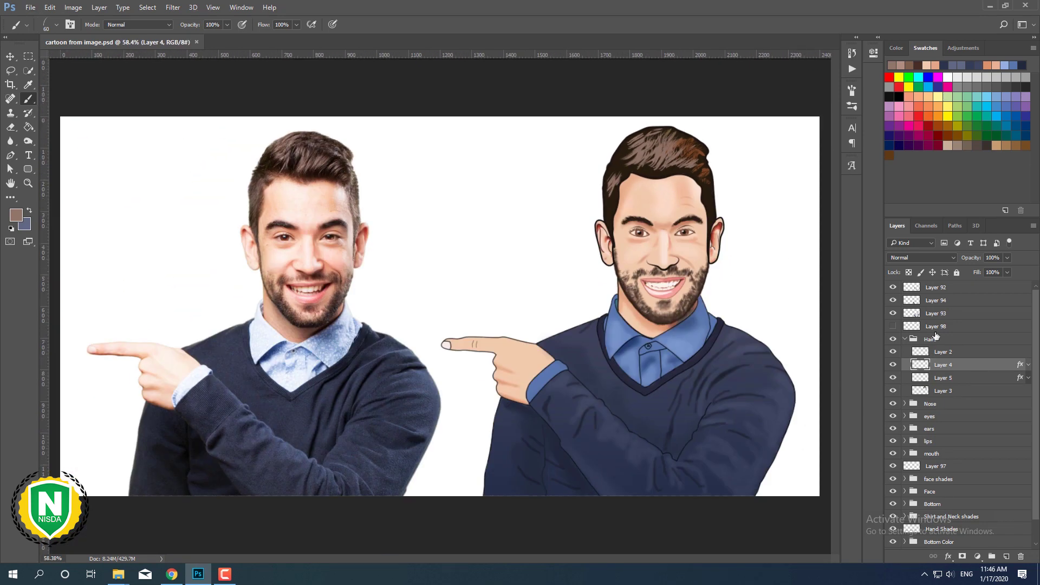
double_click(968, 365)
click(987, 230)
click(928, 403)
scroll(487, 282, up, 2)
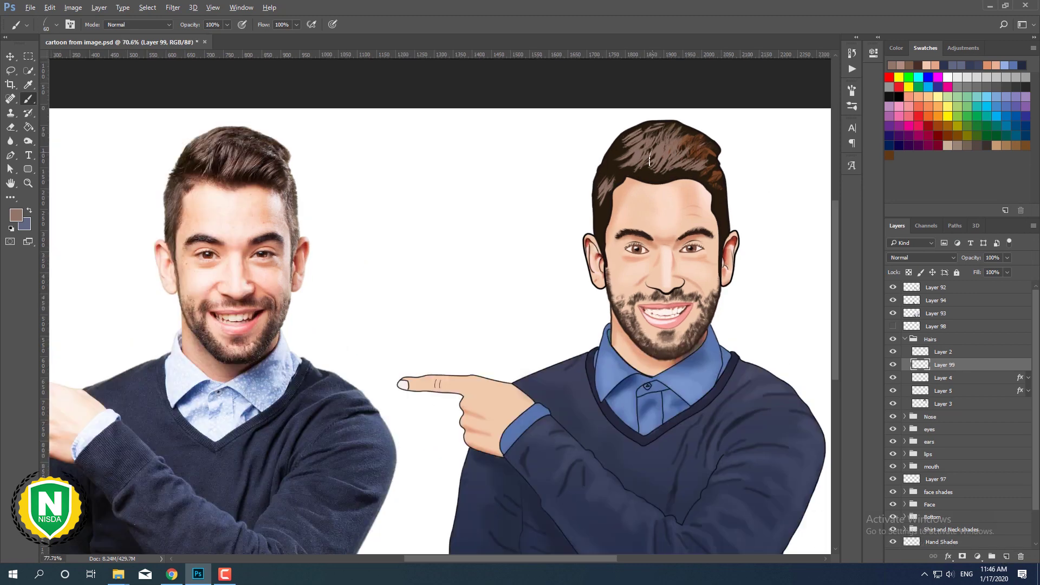
click(16, 214)
click(941, 230)
Set Layer 4's colour overlay to greyish brown #93796e and make Layer 99 active.
click(972, 378)
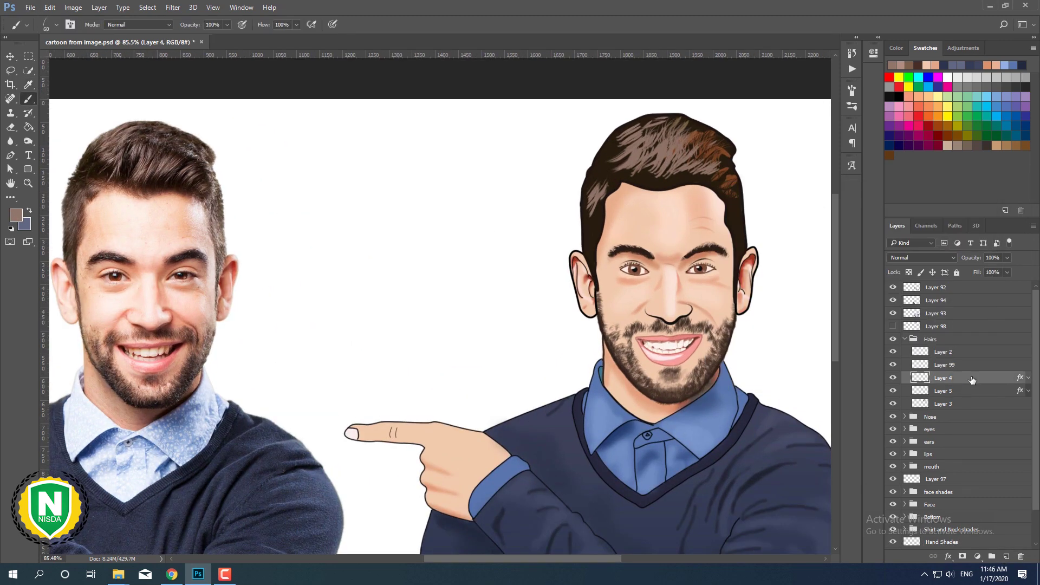
double_click(980, 378)
click(751, 376)
click(980, 271)
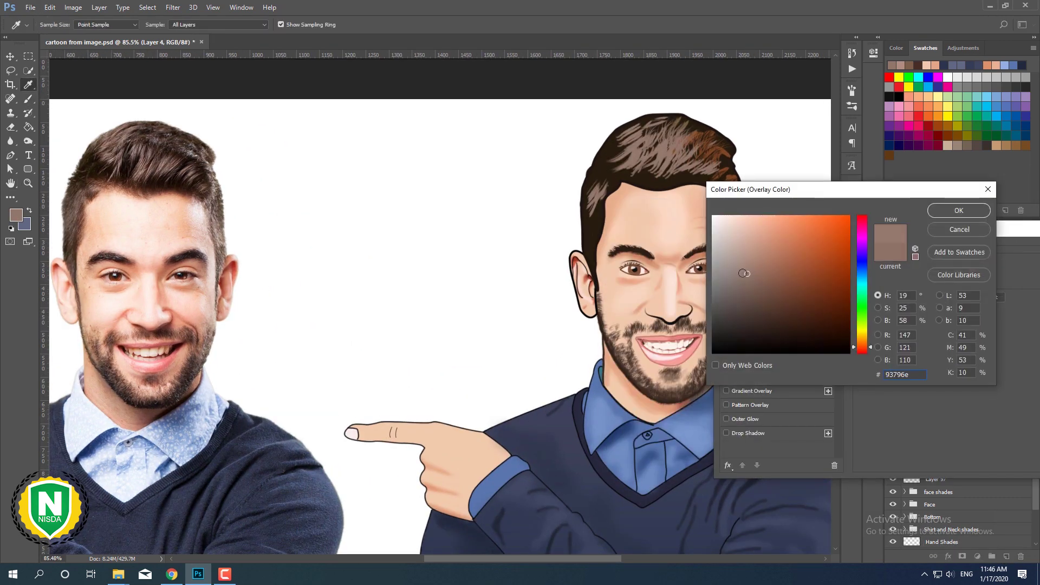
click(959, 210)
click(933, 231)
scroll(797, 329, down, 1)
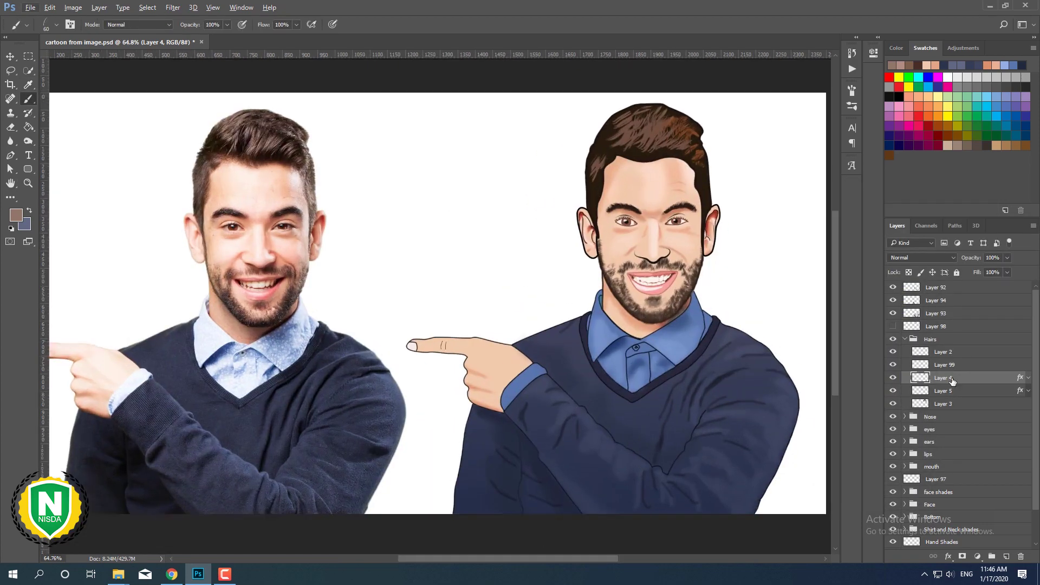
click(944, 365)
scroll(672, 144, up, 1)
Pick a lighter foreground colour, try light strokes on the hair, then undo them.
scroll(672, 144, up, 2)
right_click(632, 157)
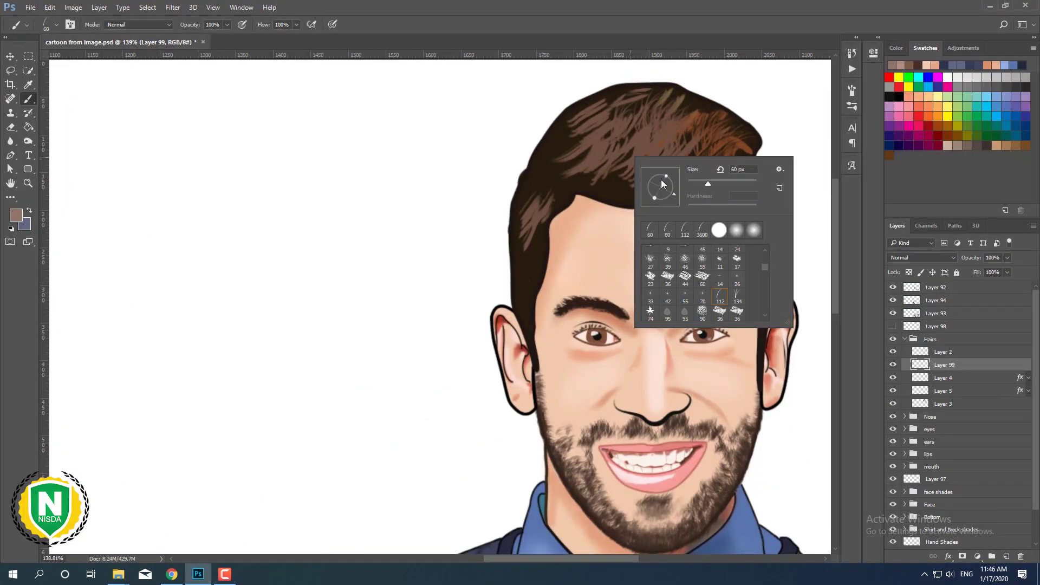
key(Escape)
click(16, 215)
click(736, 251)
click(958, 210)
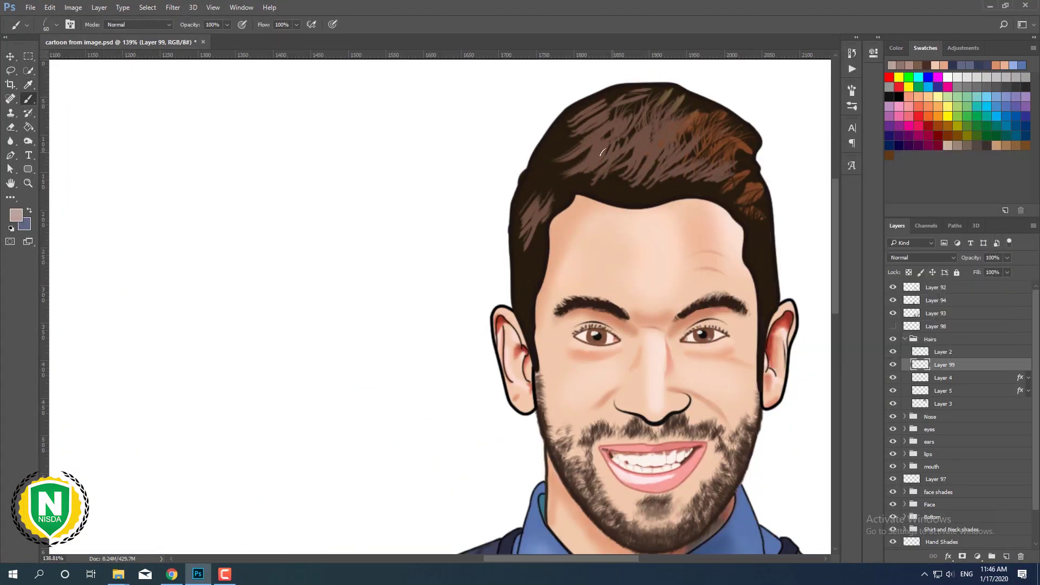
mouse_move(570, 153)
mouse_down()
mouse_move(611, 160)
mouse_move(645, 147)
mouse_move(660, 165)
mouse_move(710, 182)
mouse_up()
key(ctrl+z)
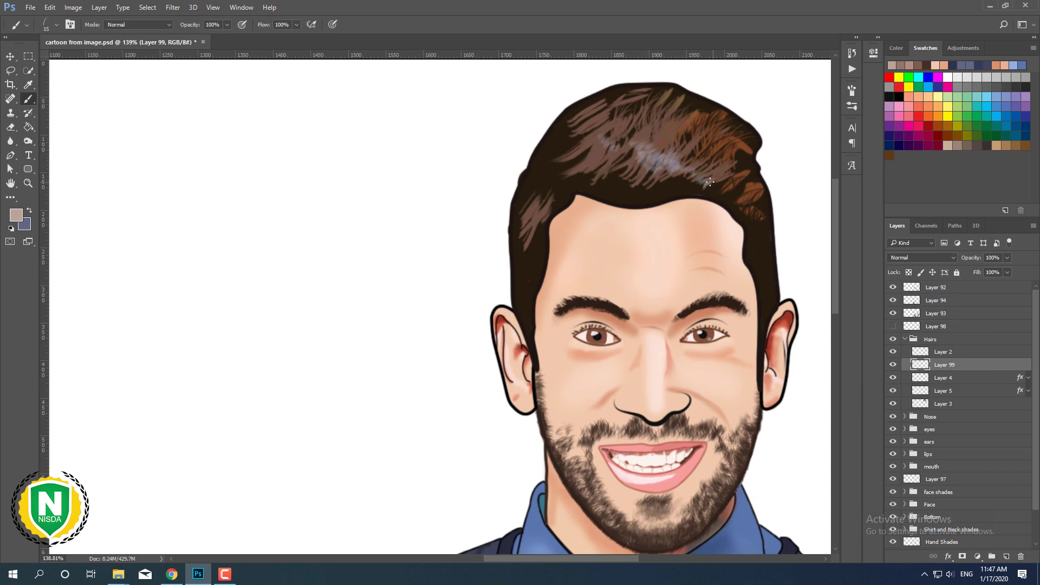
key(ctrl+z)
key(ctrl+z)
key(ctrl+z)
Paint soft light-brown hair highlights with a soft round brush at about 21% layer opacity.
right_click(666, 168)
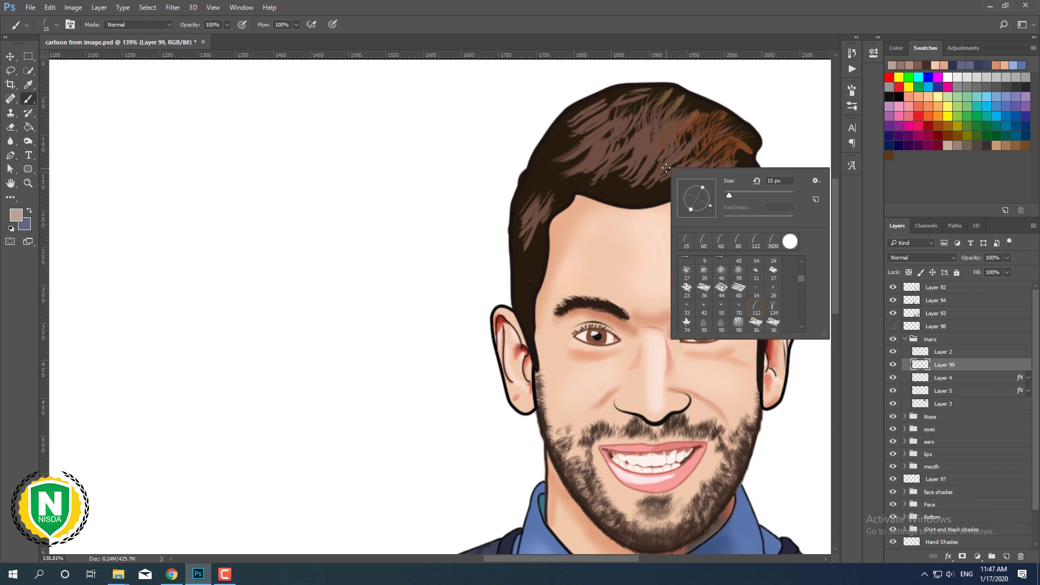
drag(801, 278, 801, 262)
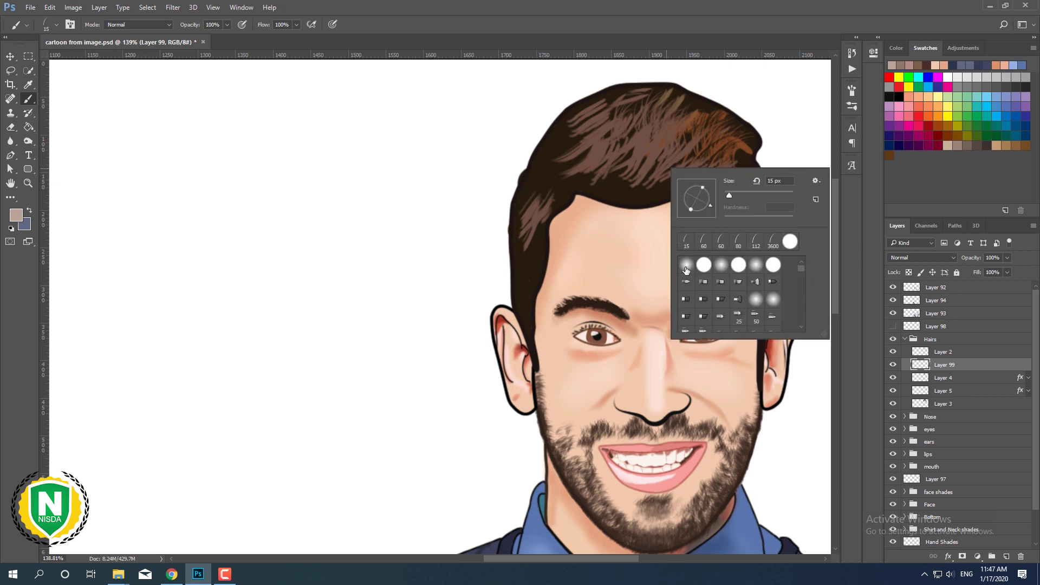
double_click(686, 267)
click(1006, 259)
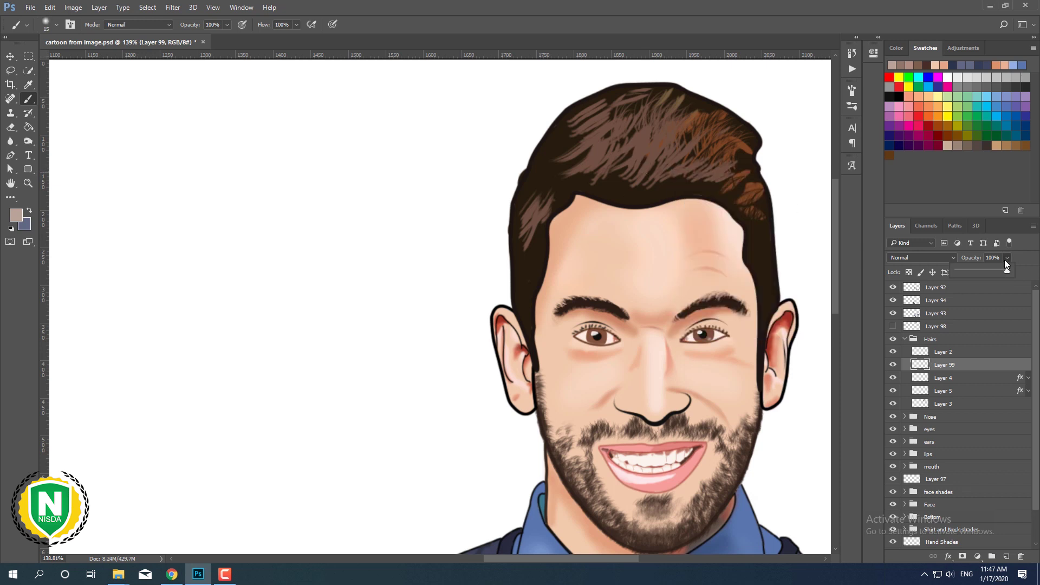
click(684, 168)
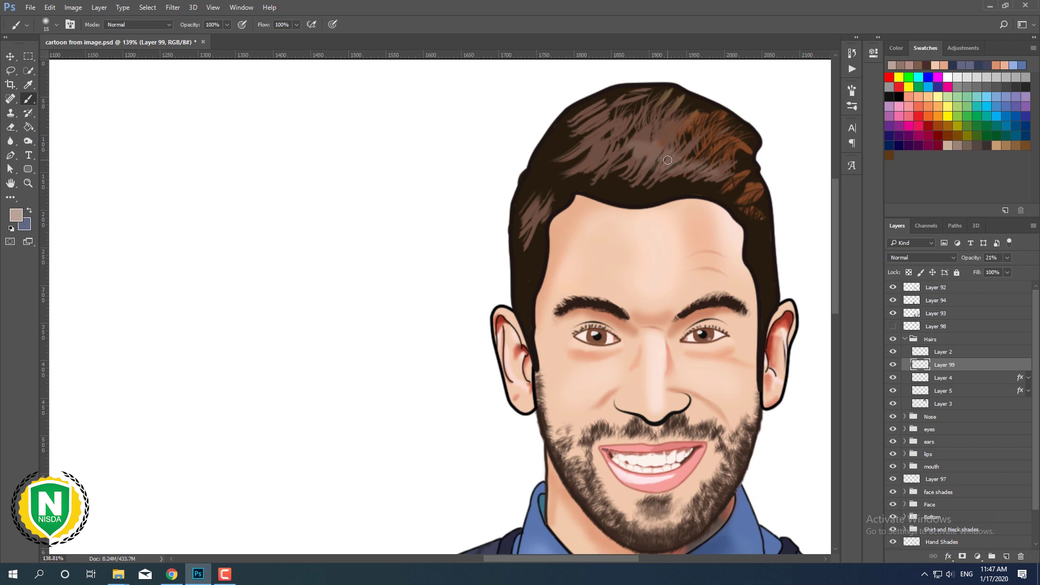
click(605, 147)
drag(724, 176, 758, 192)
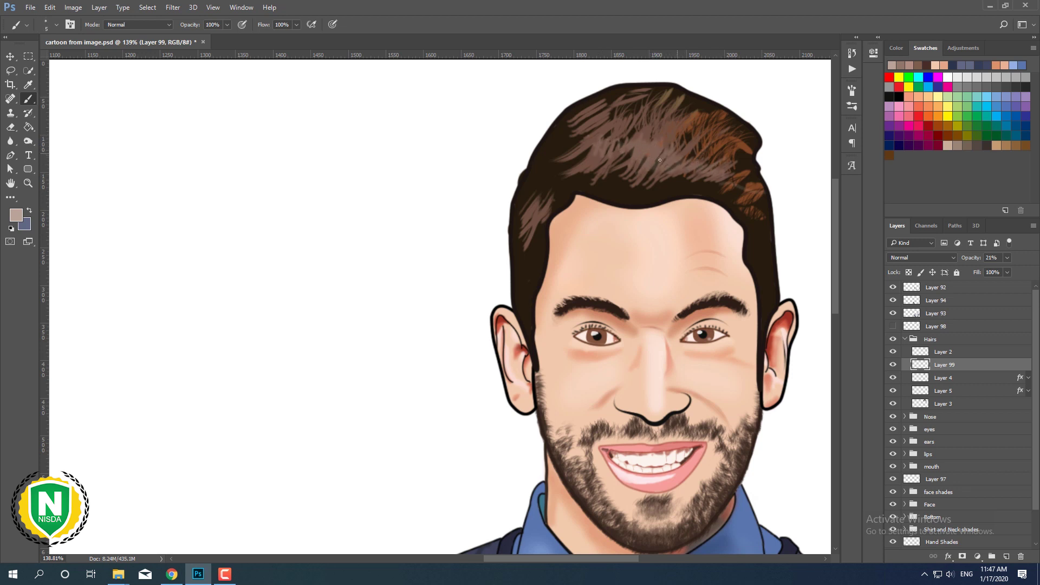
key(ctrl+z)
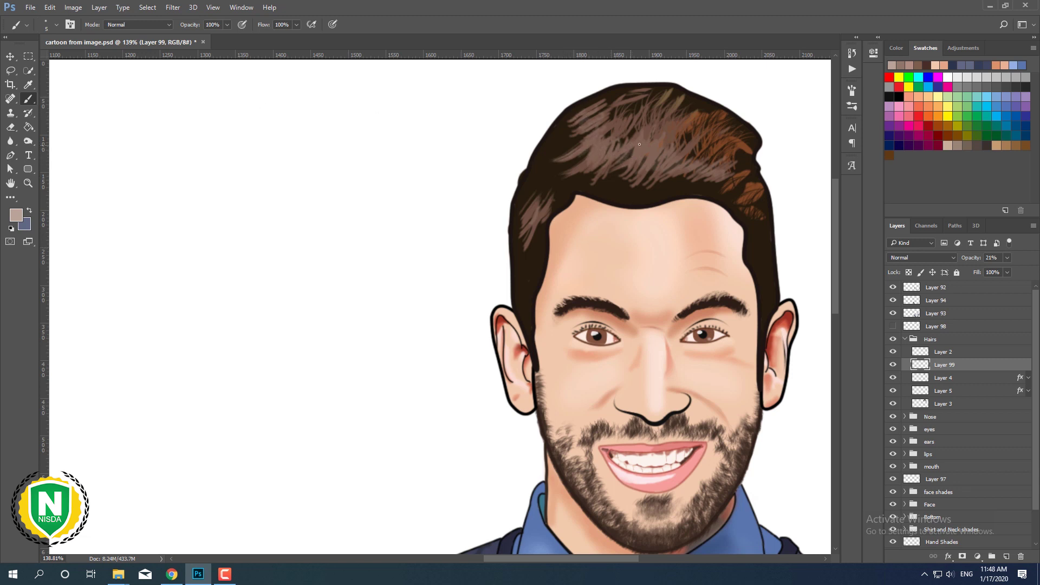
scroll(659, 242, down, 5)
scroll(678, 162, up, 5)
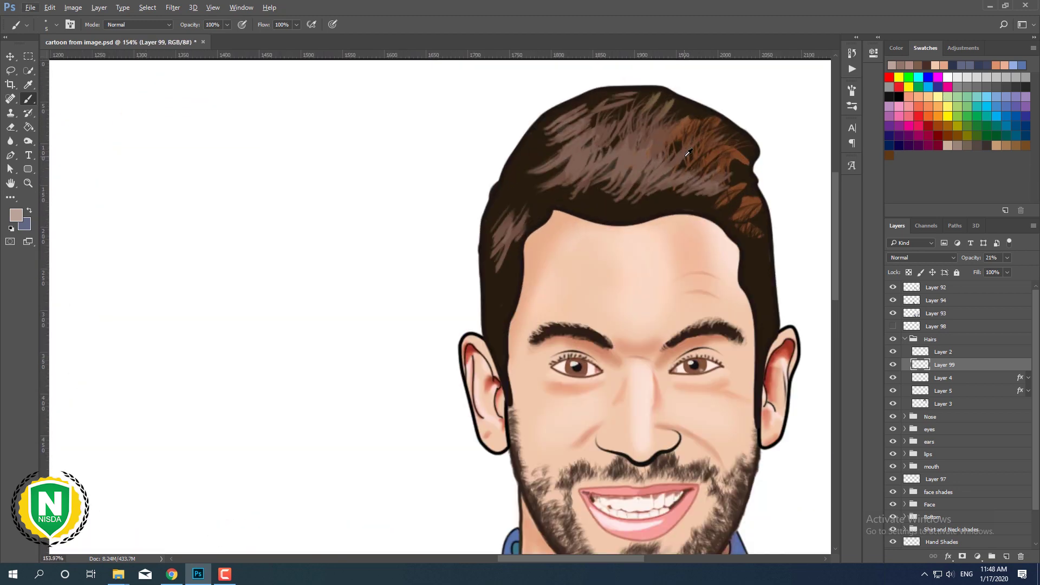
drag(971, 258, 967, 264)
Add Layer 100 at 46% opacity and paint pale highlight strokes on the hair.
key(ctrl+shift+alt+n)
click(17, 215)
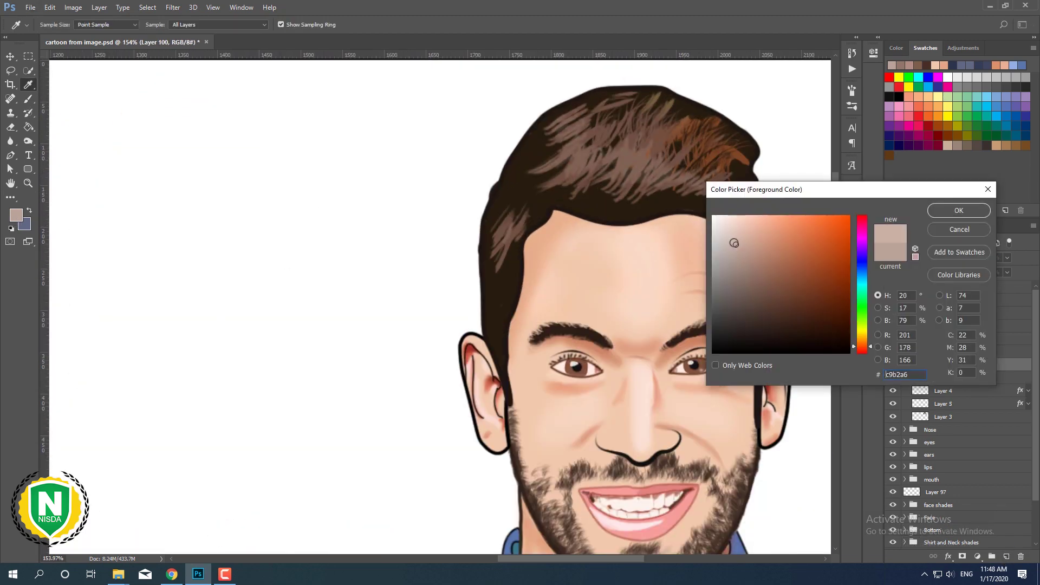
key(Return)
key(b)
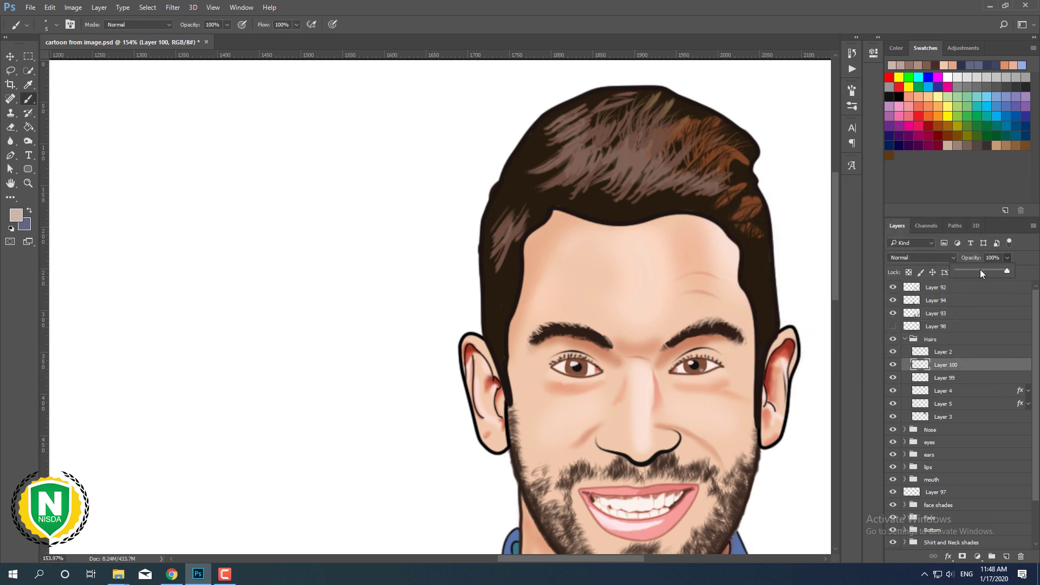
click(981, 272)
mouse_move(651, 163)
mouse_down()
mouse_move(661, 167)
mouse_move(599, 147)
mouse_move(575, 158)
mouse_move(565, 122)
mouse_up()
drag(631, 182, 665, 135)
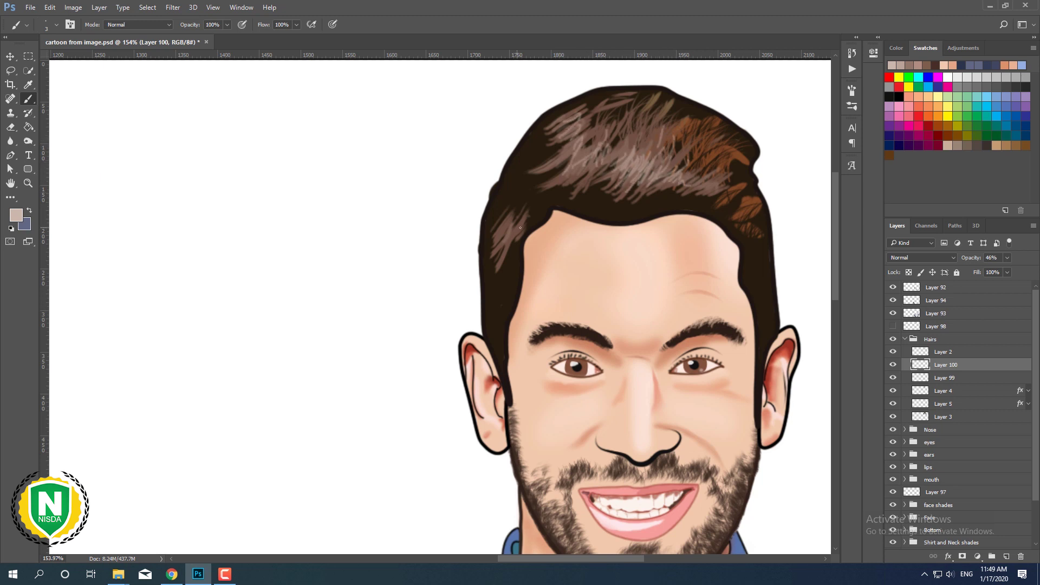
Lower Layer 100's opacity to 24% and select the Layer 4 hair layer.
scroll(577, 214, down, 8)
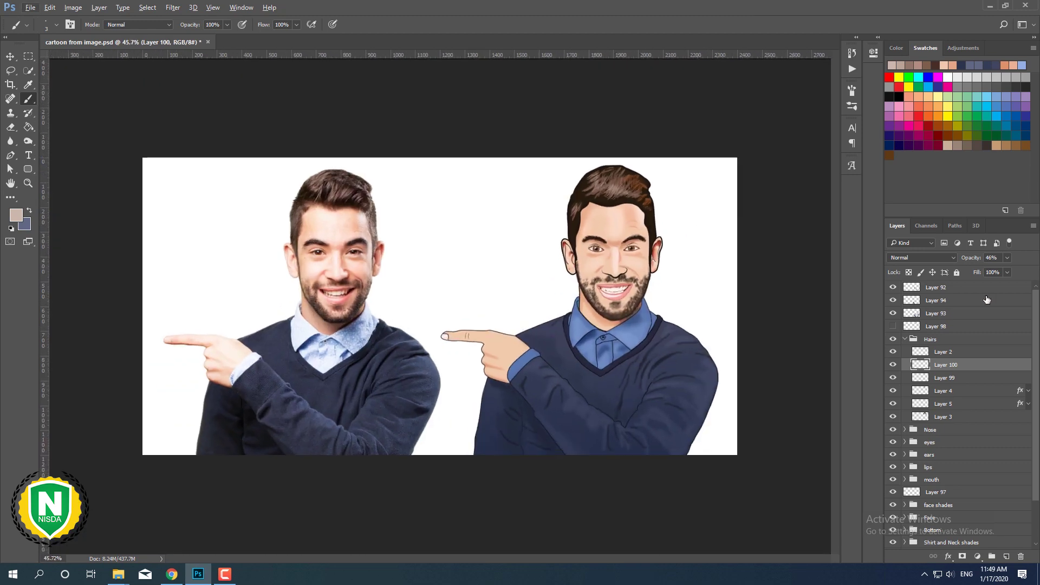
drag(972, 258, 963, 260)
click(978, 379)
click(954, 364)
click(953, 391)
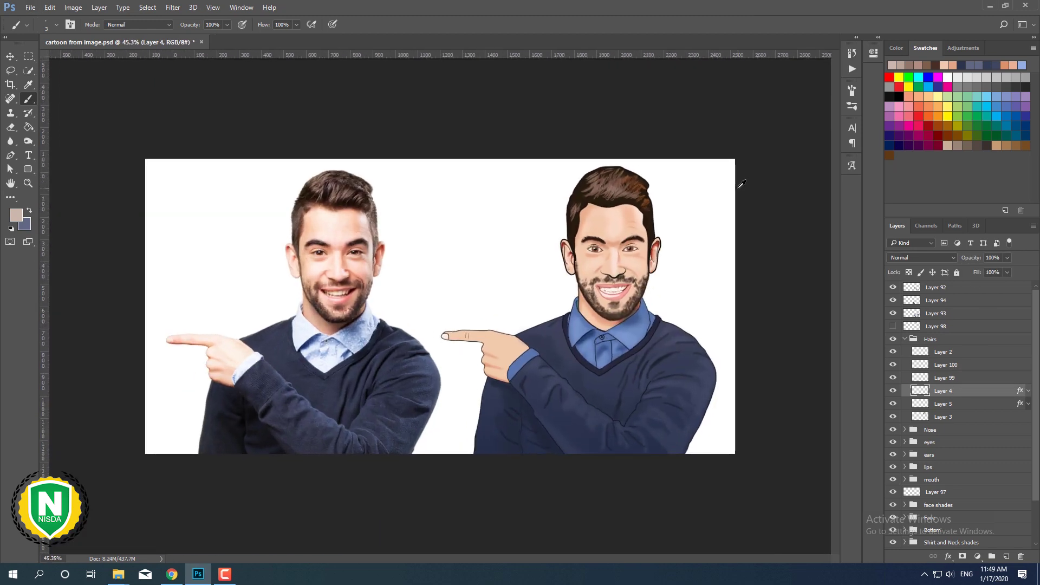
scroll(576, 225, up, 5)
Collapse the Hairs group, select Layer 97, and set a peach colour with brush size 35.
click(905, 339)
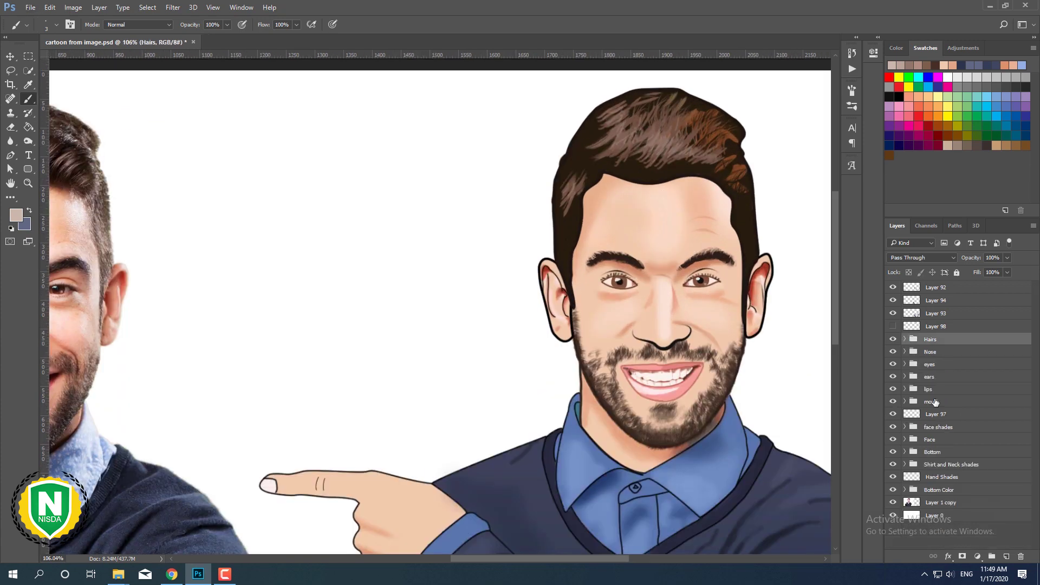
click(936, 414)
alt+click(156, 249)
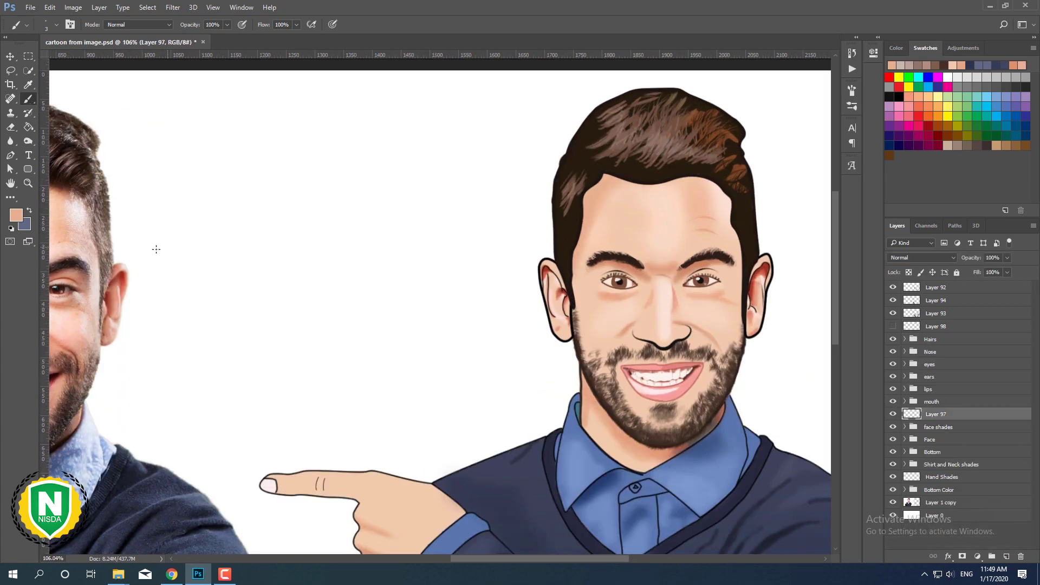
right_click(624, 199)
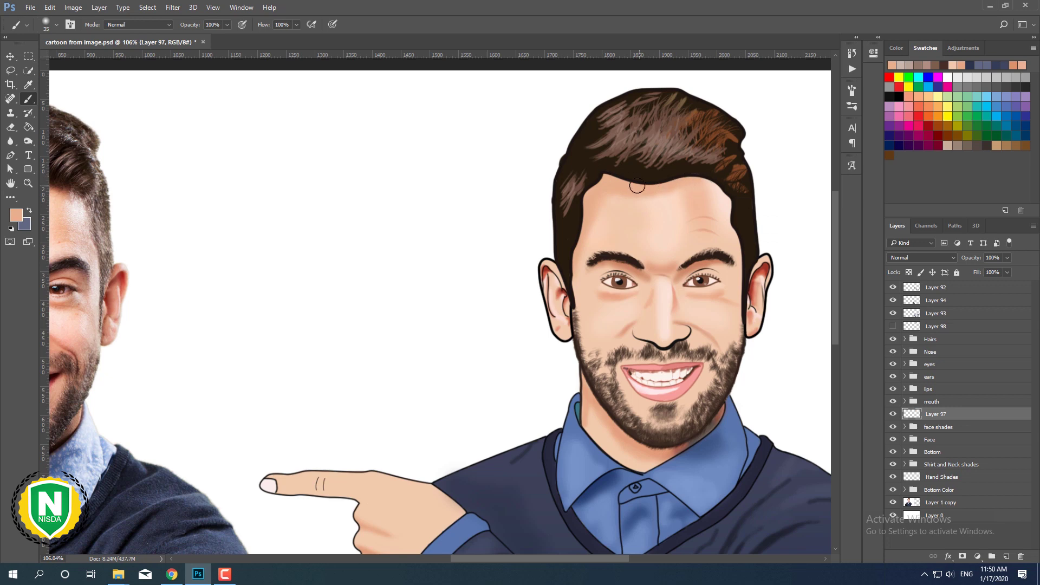
scroll(692, 351, down, 3)
scroll(692, 351, up, 3)
scroll(678, 323, down, 4)
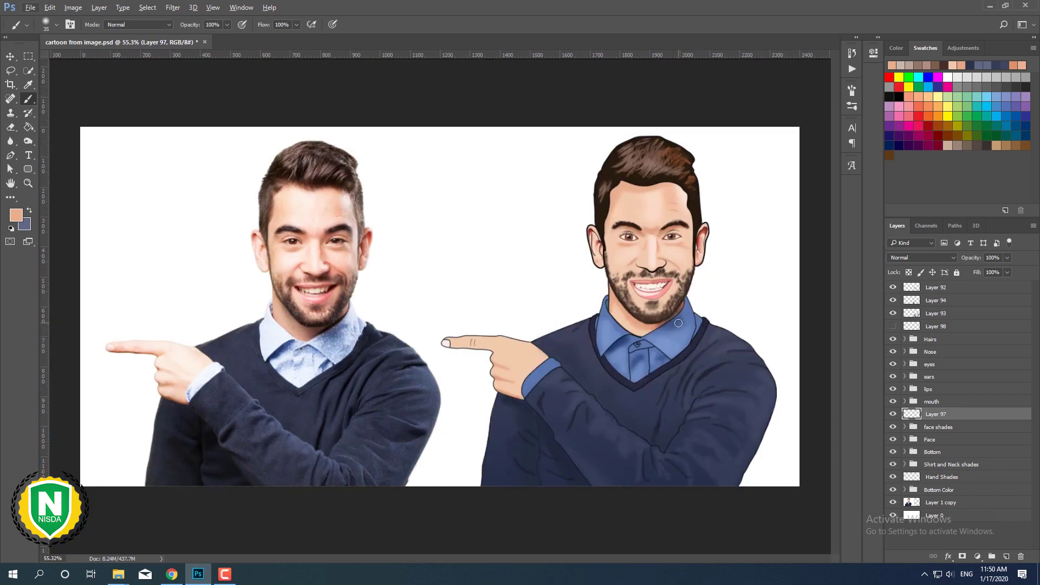
scroll(662, 197, up, 3)
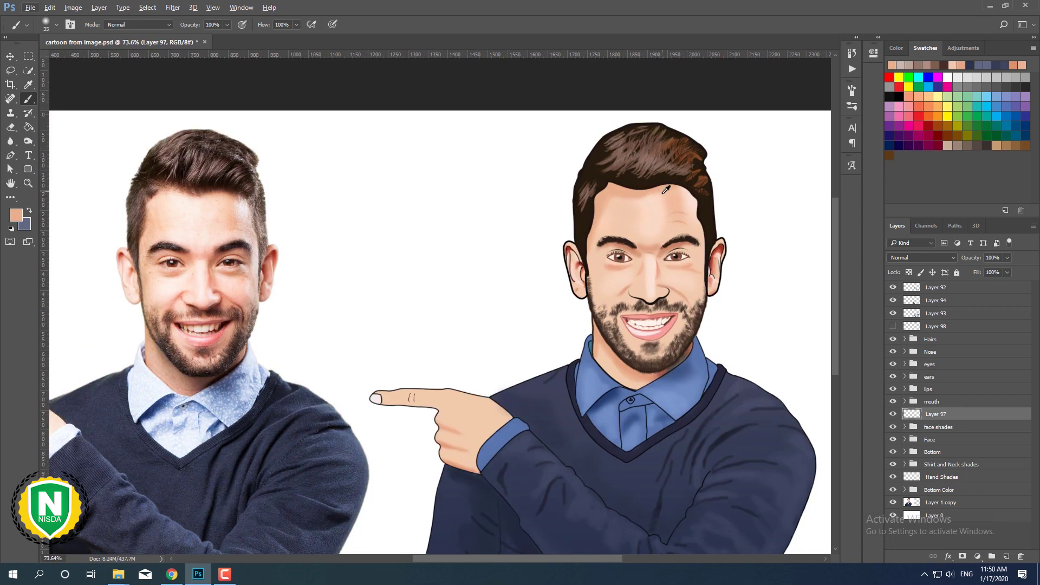
scroll(685, 277, down, 3)
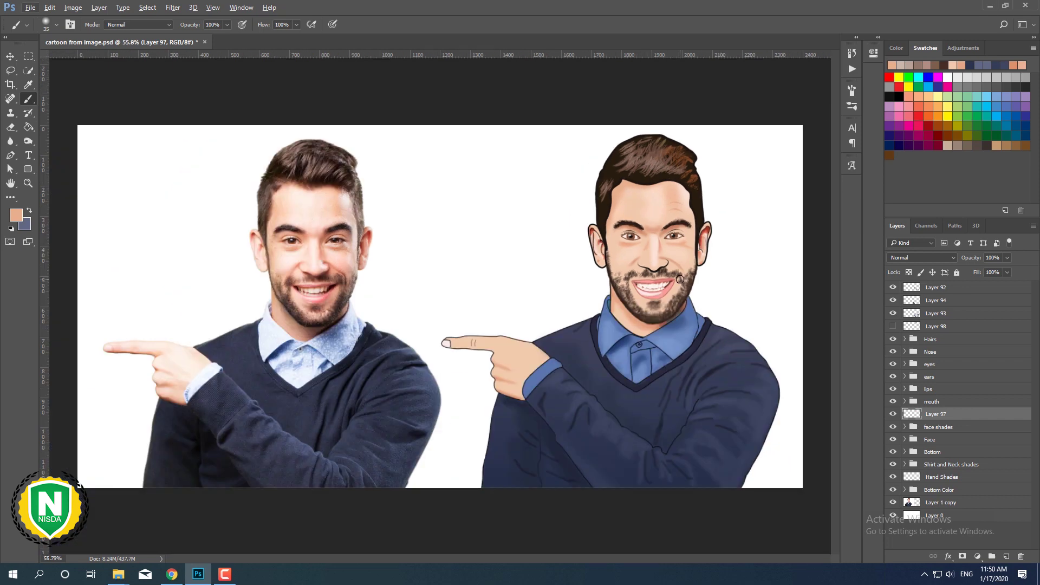
scroll(701, 291, down, 2)
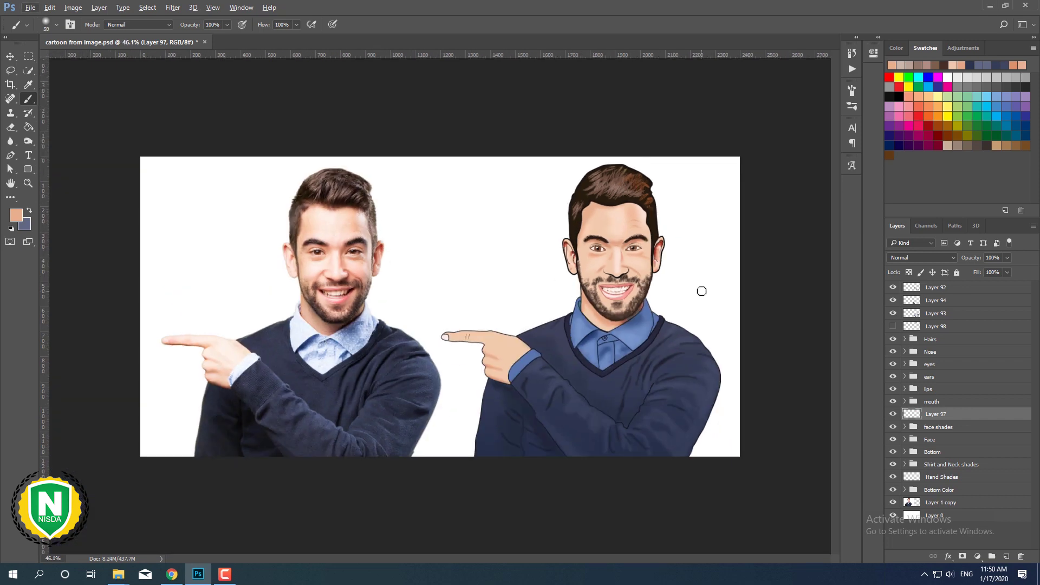
Select the cartoon layers from Bottom Color to Layer 92, then expand the lips group at Layer 23.
key(v)
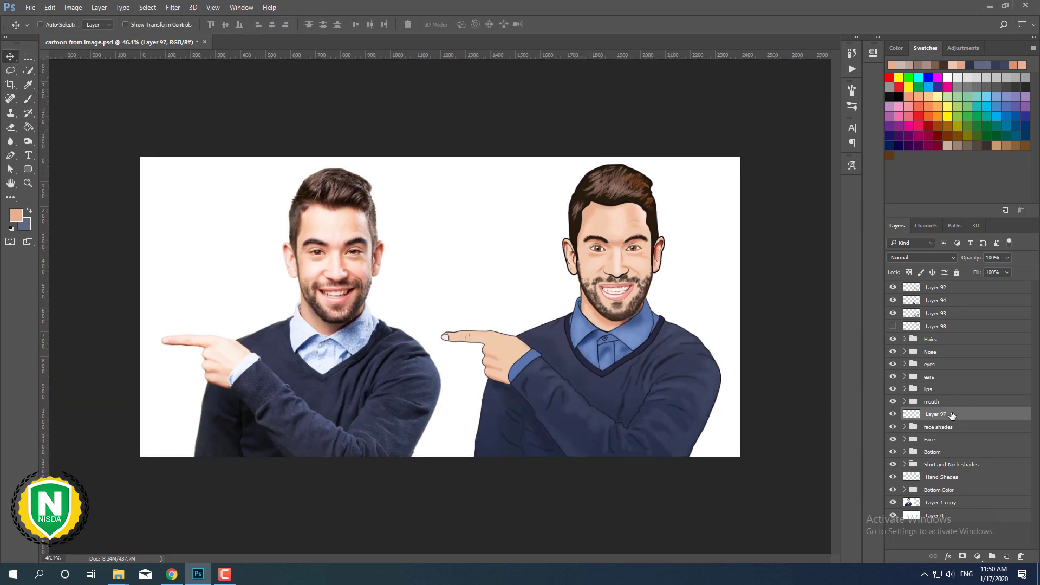
click(954, 490)
shift+click(936, 292)
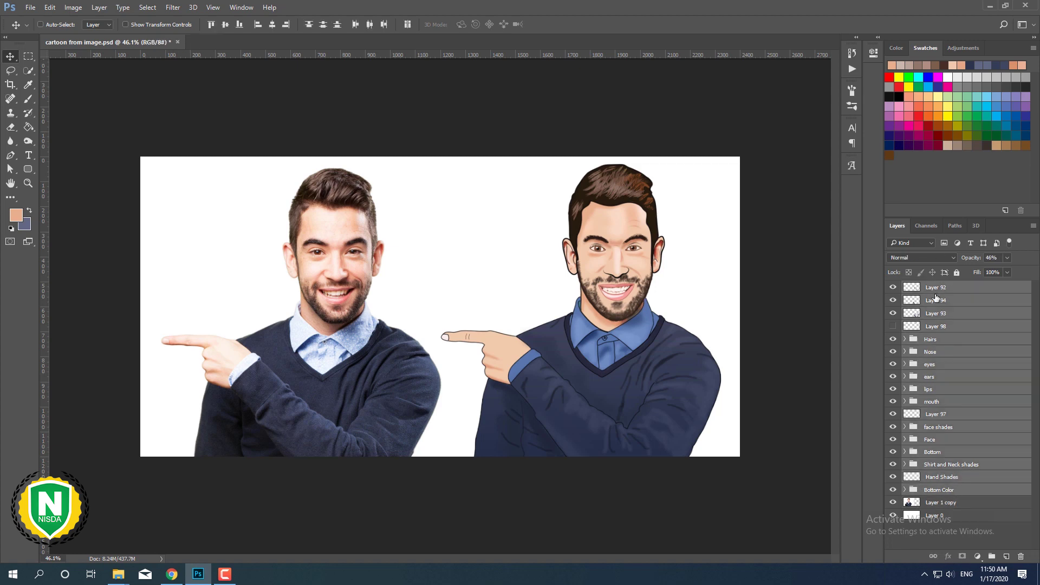
click(928, 389)
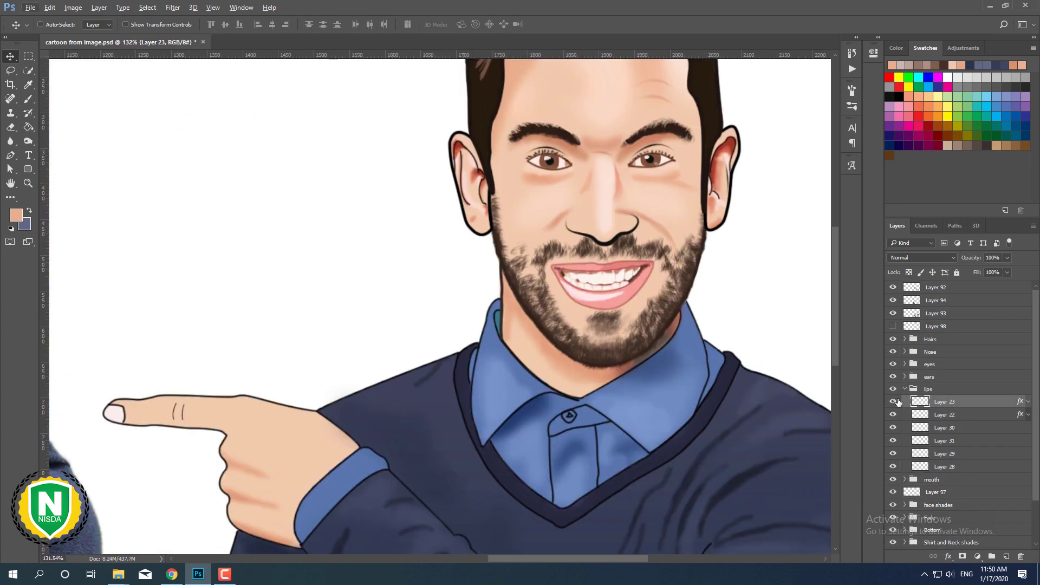
Briefly hide Layer 23, then give Layer 28 a pinkish-red colour overlay.
click(892, 401)
click(893, 401)
double_click(964, 467)
click(764, 393)
click(982, 278)
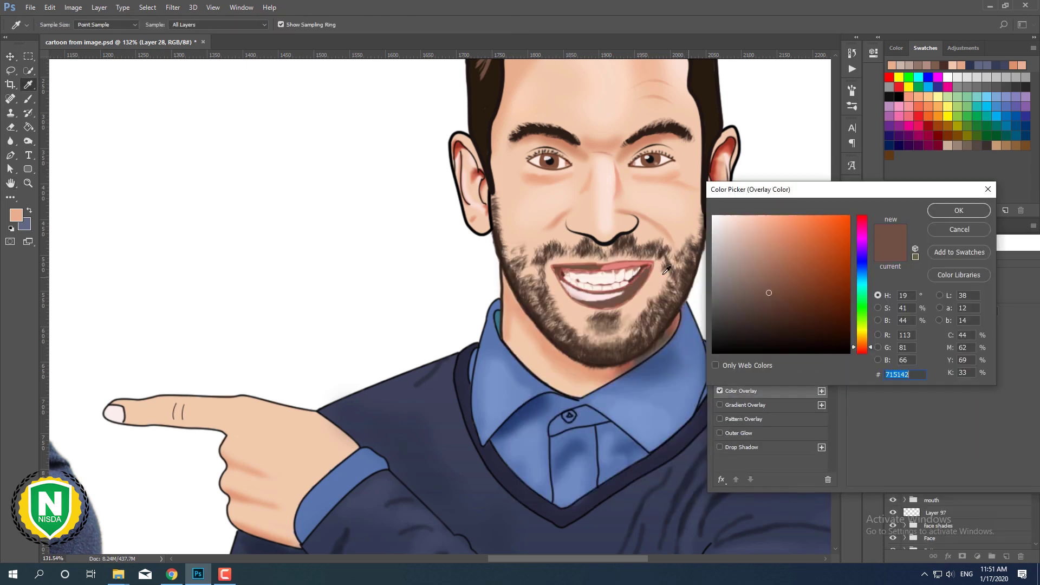
click(771, 239)
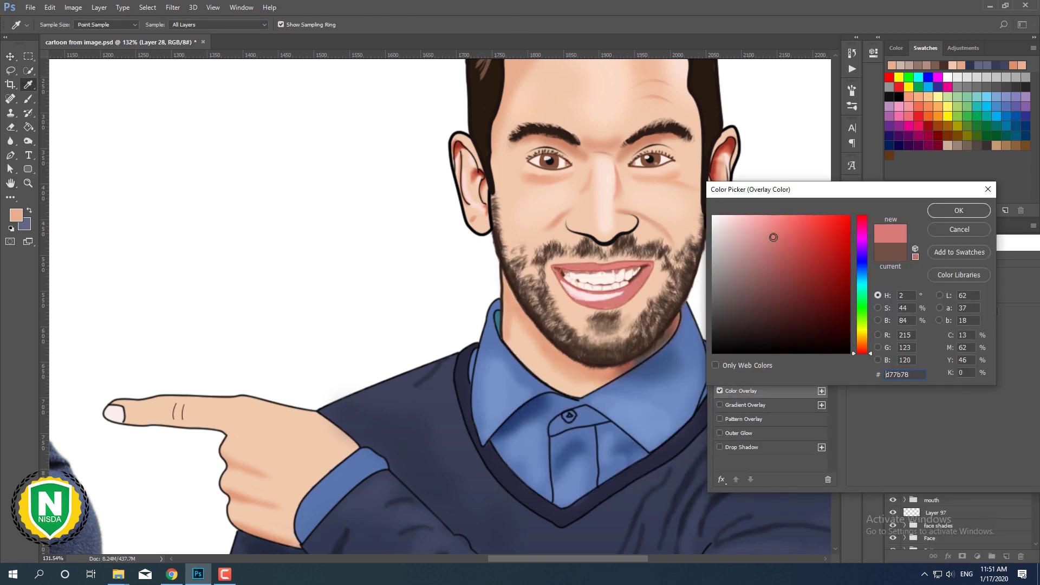
key(Return)
key(Return)
key(ctrl+0)
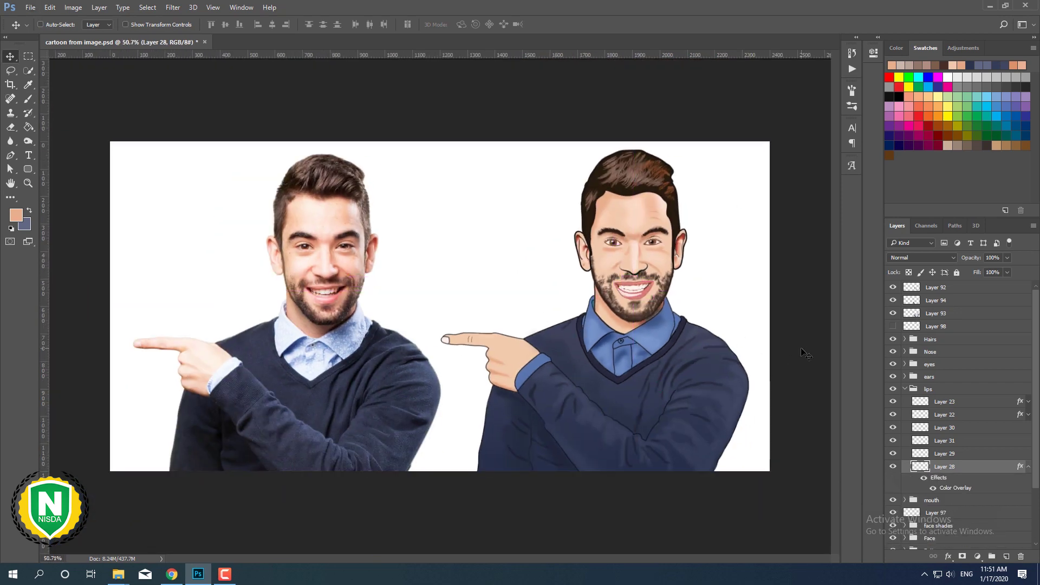
Re-enable Layer 28's pinkish-red overlay and lower Layer 29's opacity to 67%.
double_click(971, 467)
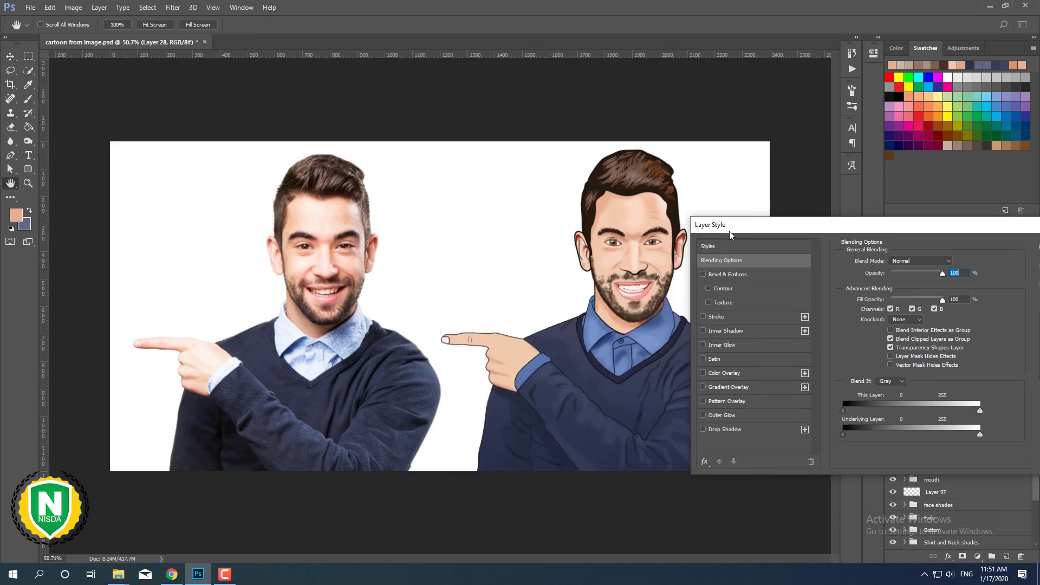
key(Return)
double_click(971, 468)
click(785, 339)
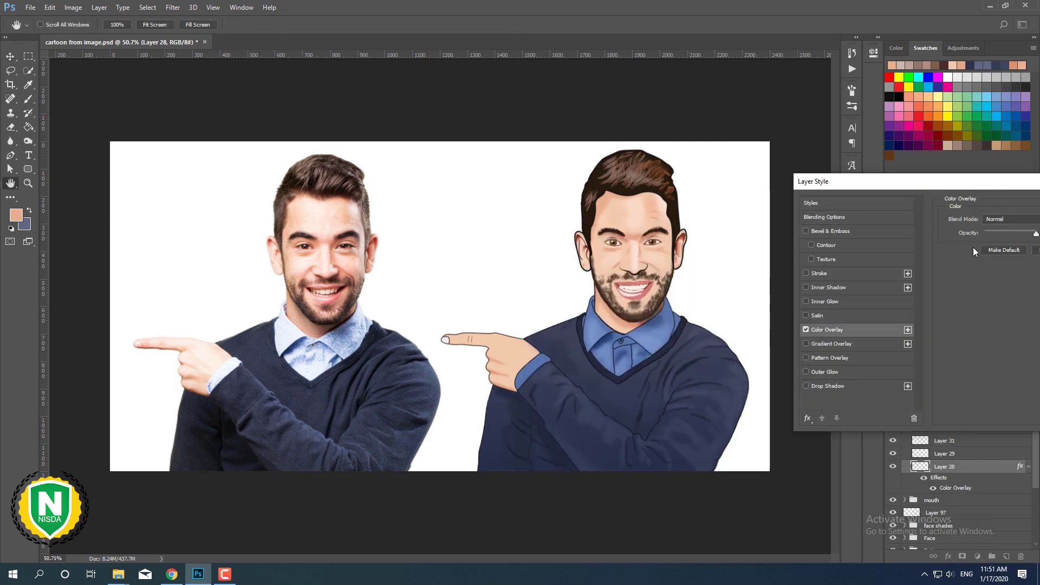
click(1014, 223)
click(773, 238)
click(959, 210)
click(927, 237)
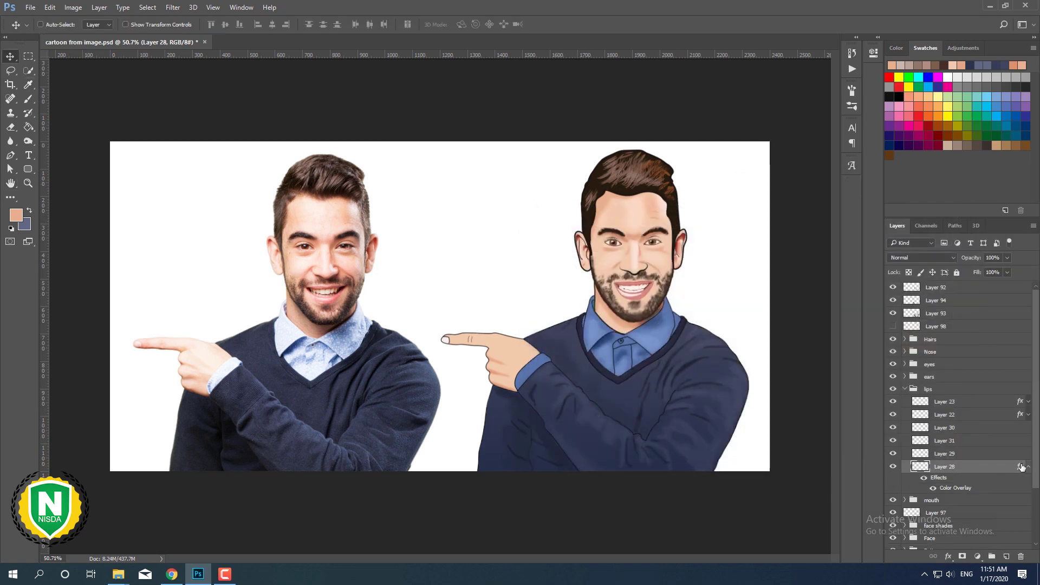
click(954, 454)
drag(973, 258, 951, 263)
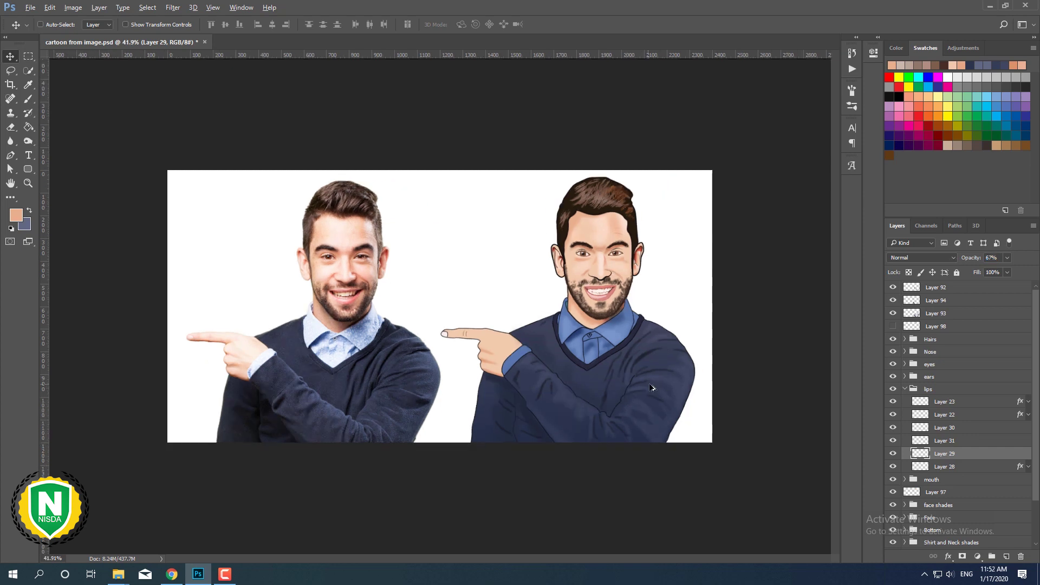
scroll(585, 275, up, 5)
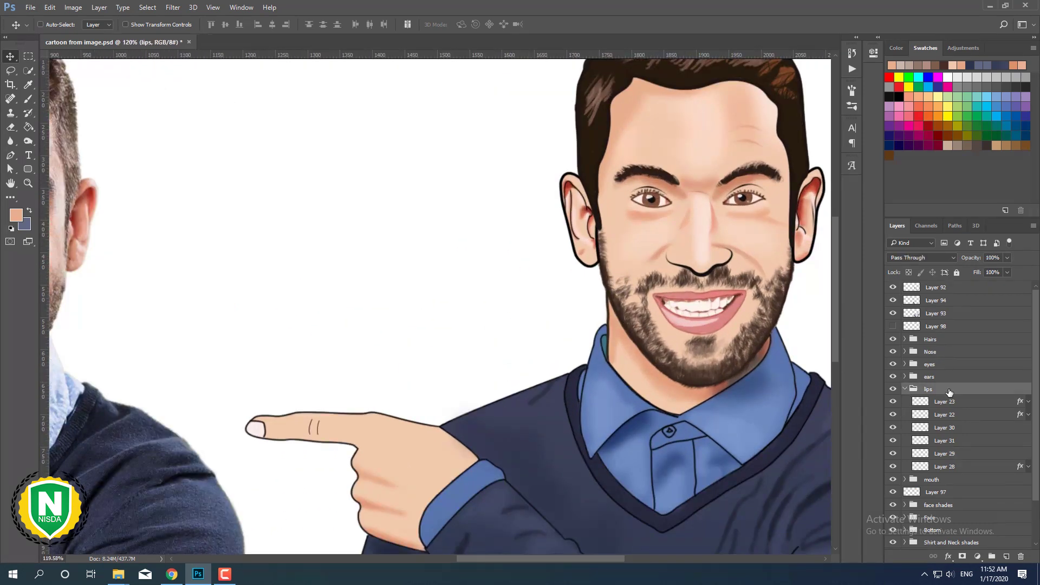
Add a new empty layer, try a hair brush preset, then undo the test strokes.
key(ctrl+shift+alt+n)
key(b)
right_click(459, 224)
drag(357, 201, 459, 297)
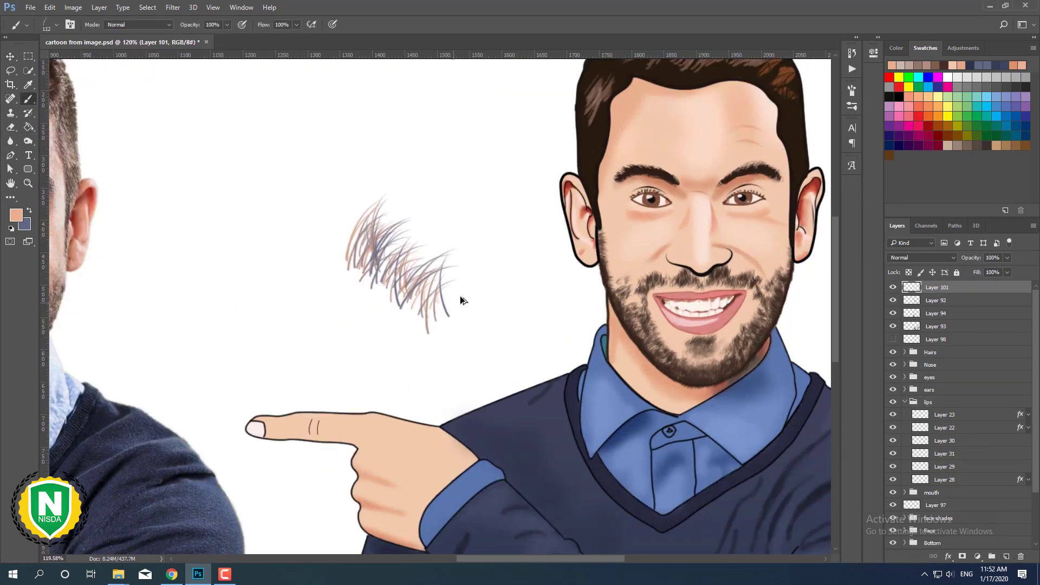
drag(352, 288, 200, 295)
key(ctrl+z)
click(24, 224)
Paint light peach over the upper-left beard edge with a smaller brush, at 71% layer opacity.
click(748, 223)
click(959, 210)
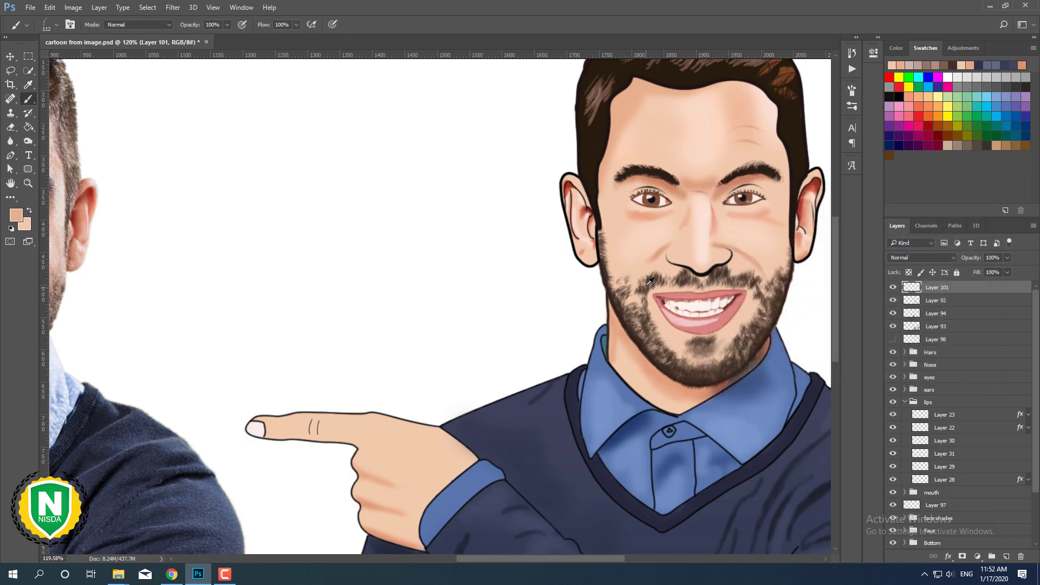
scroll(596, 271, up, 5)
key(bracketleft)
key(bracketleft)
key(bracketleft)
alt+click(579, 278)
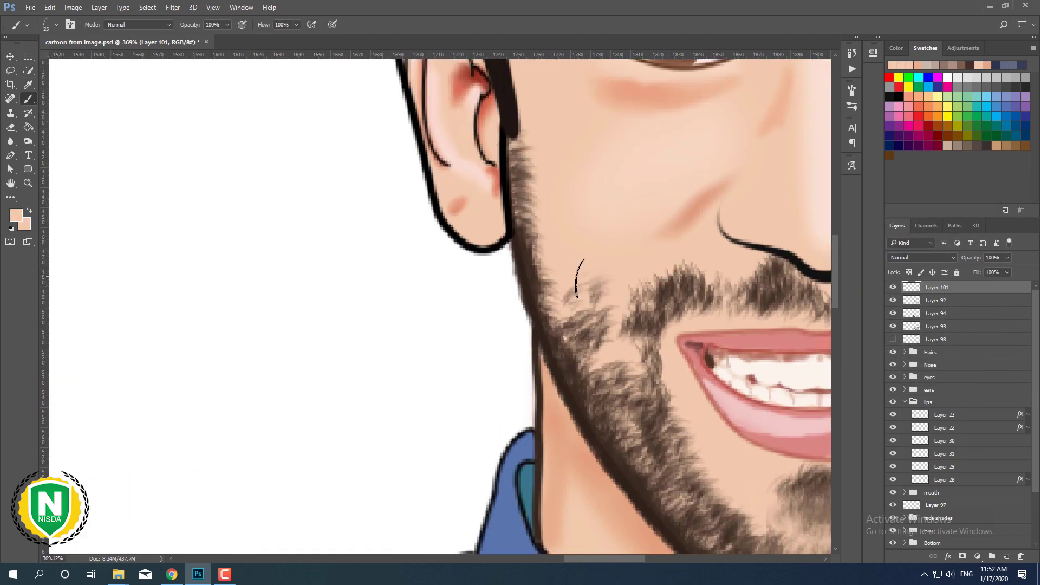
drag(585, 278, 578, 280)
drag(974, 261, 957, 262)
scroll(345, 347, down, 10)
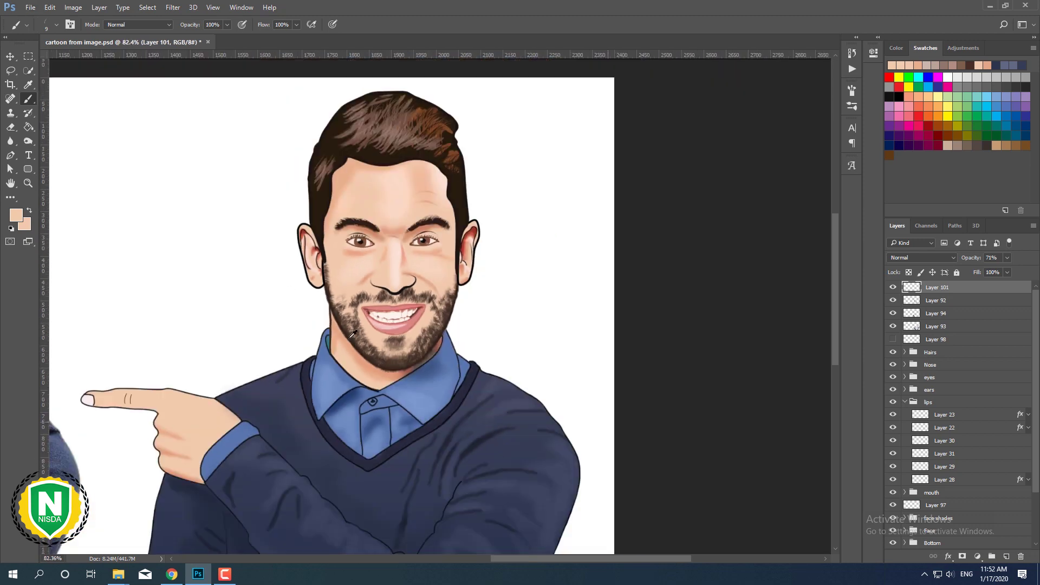
Group all cartoon layers, from the Bottom Color group up to Layer 101.
key(v)
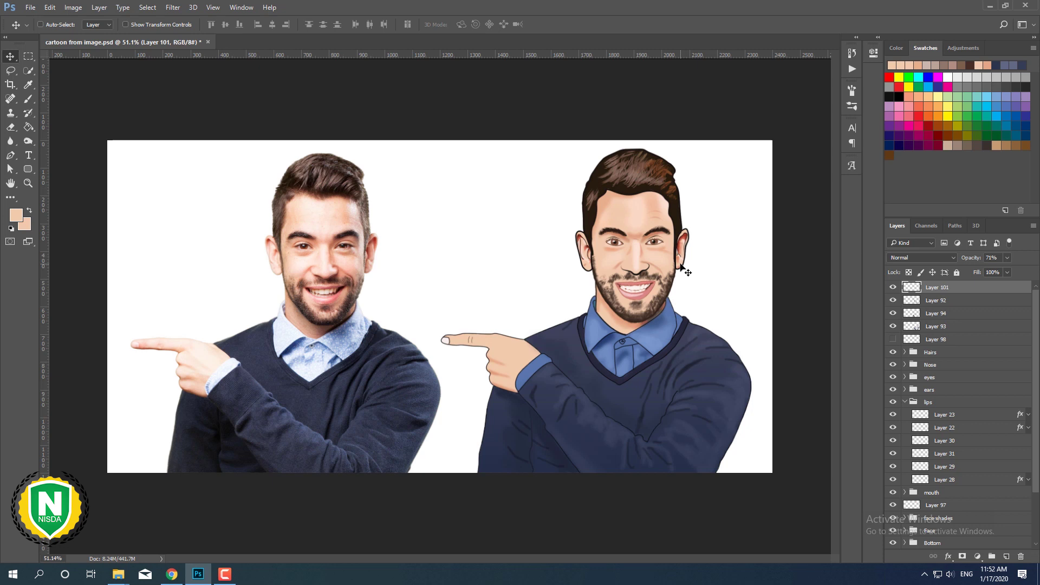
scroll(1000, 452, down, 3)
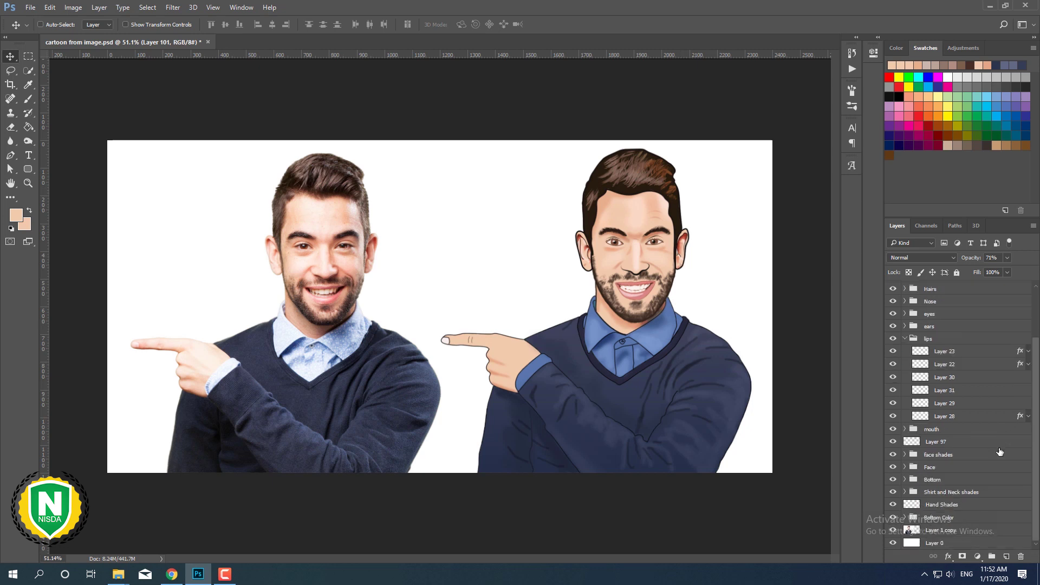
click(961, 519)
scroll(948, 379, up, 3)
shift+click(942, 291)
key(ctrl+g)
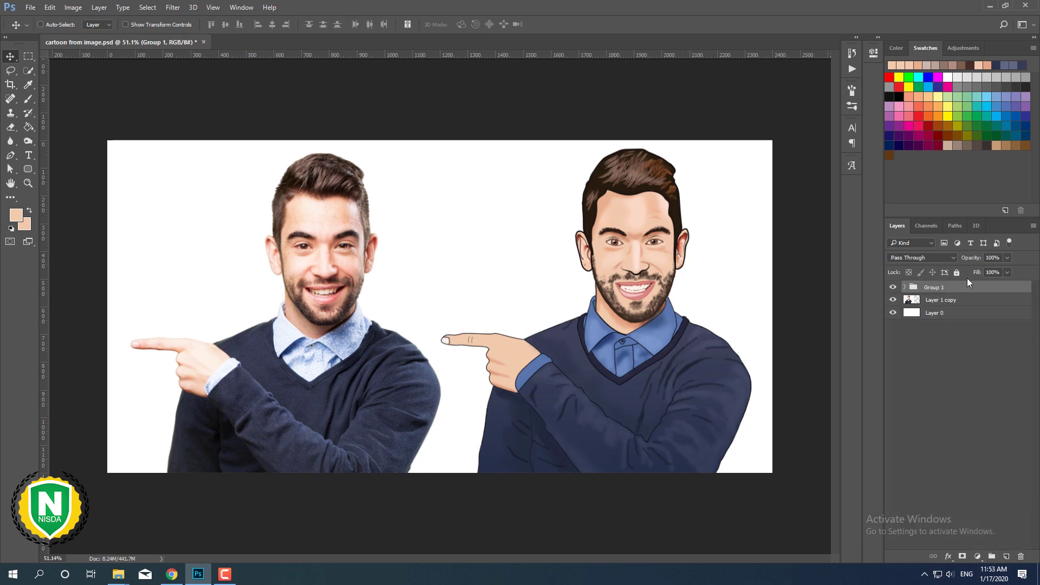
double_click(935, 287)
Name the group Cartoon, then hide Layer 0 and the Cartoon group to isolate the photo.
text(Cartoon)
key(Return)
click(893, 287)
click(893, 287)
click(893, 300)
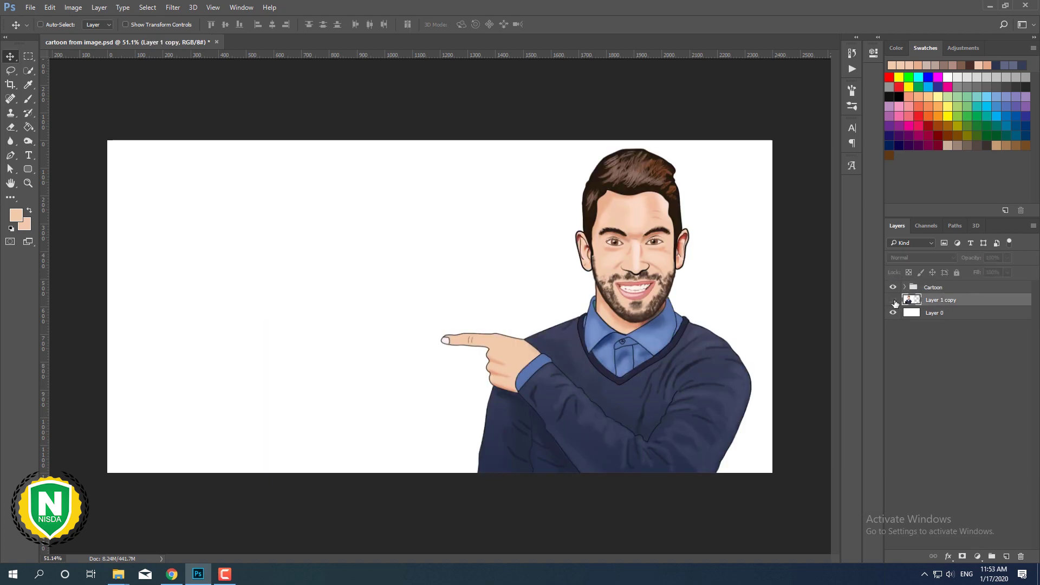
click(892, 312)
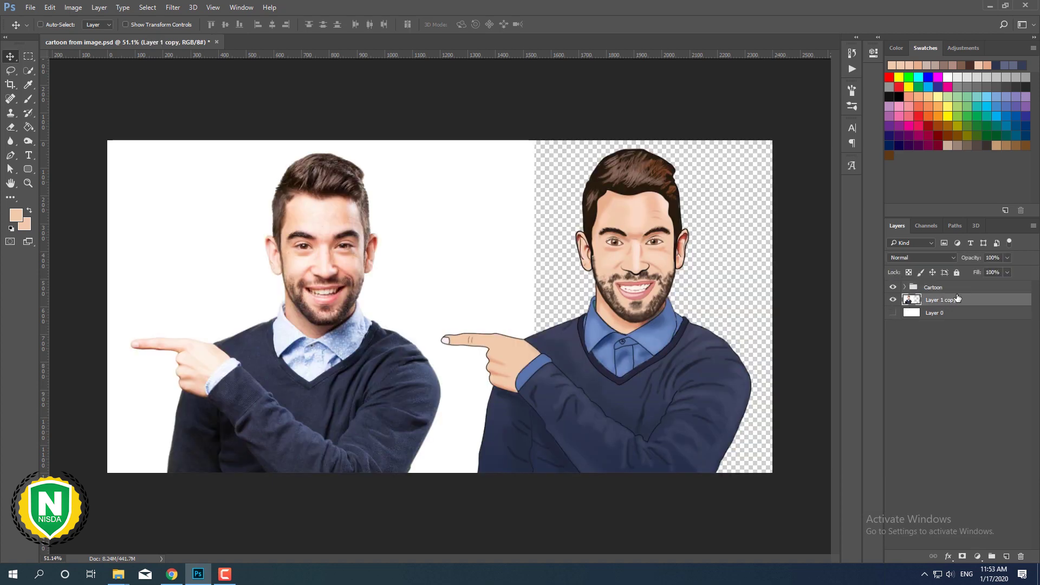
click(893, 287)
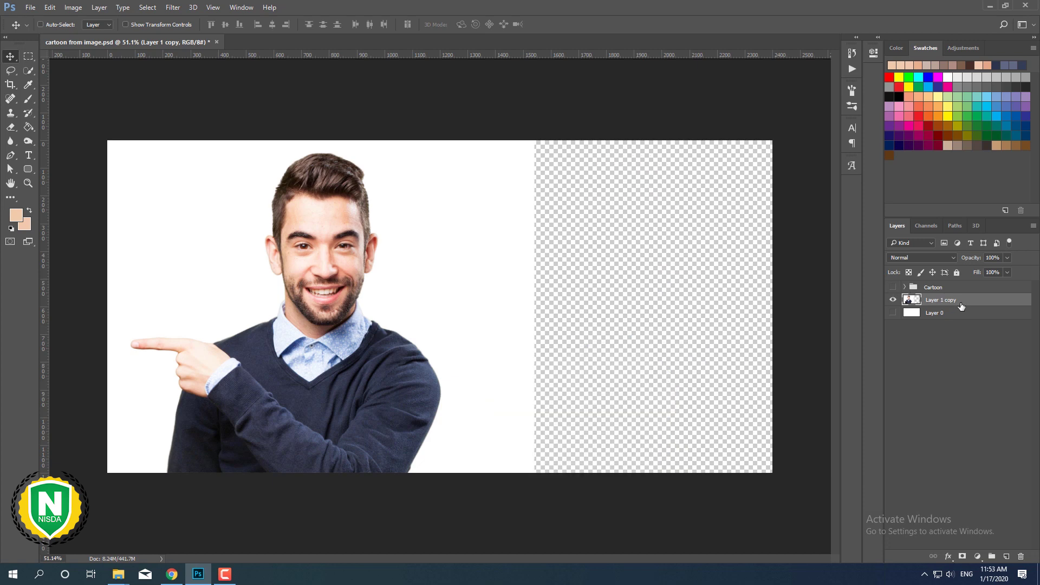
Quick-select and delete the white background around the original photo, then deselect.
right_click(28, 71)
click(65, 85)
click(445, 206)
key(Delete)
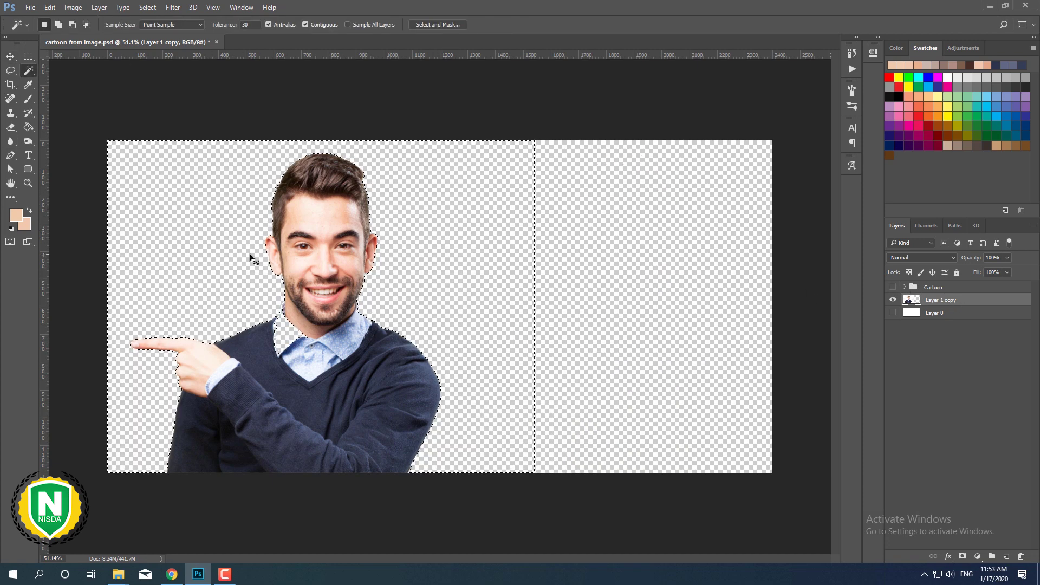
key(ctrl+z)
right_click(29, 70)
click(98, 71)
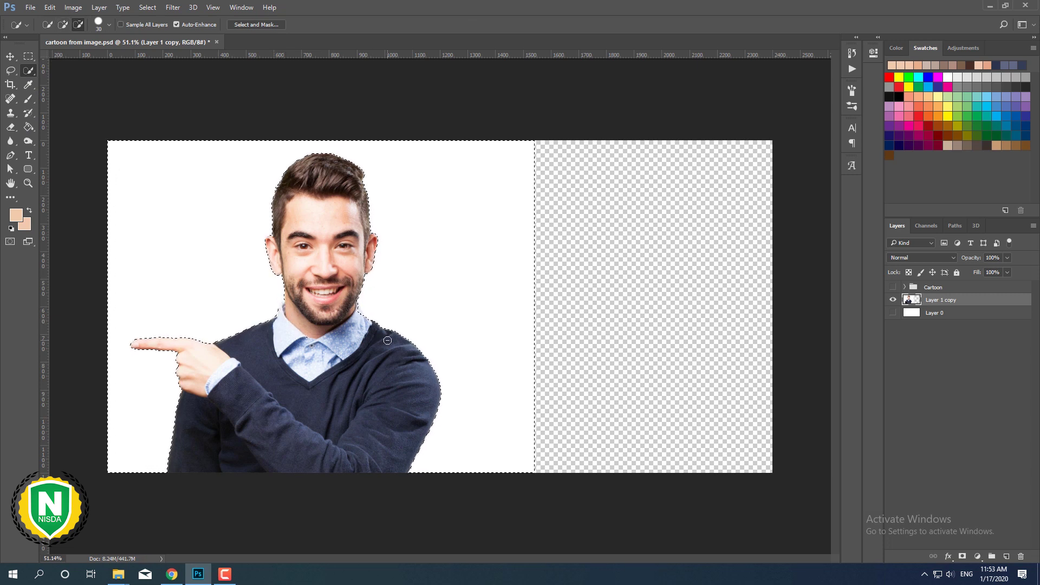
key(Delete)
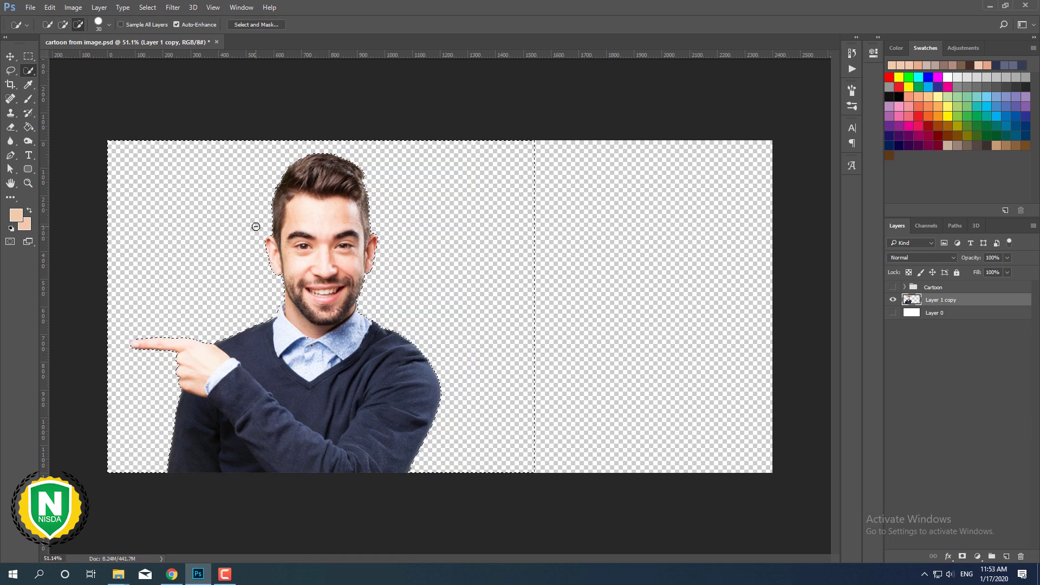
key(ctrl+d)
Show Layer 0 and the Cartoon group again and select the original photo layer.
key(v)
click(893, 313)
click(933, 287)
click(893, 287)
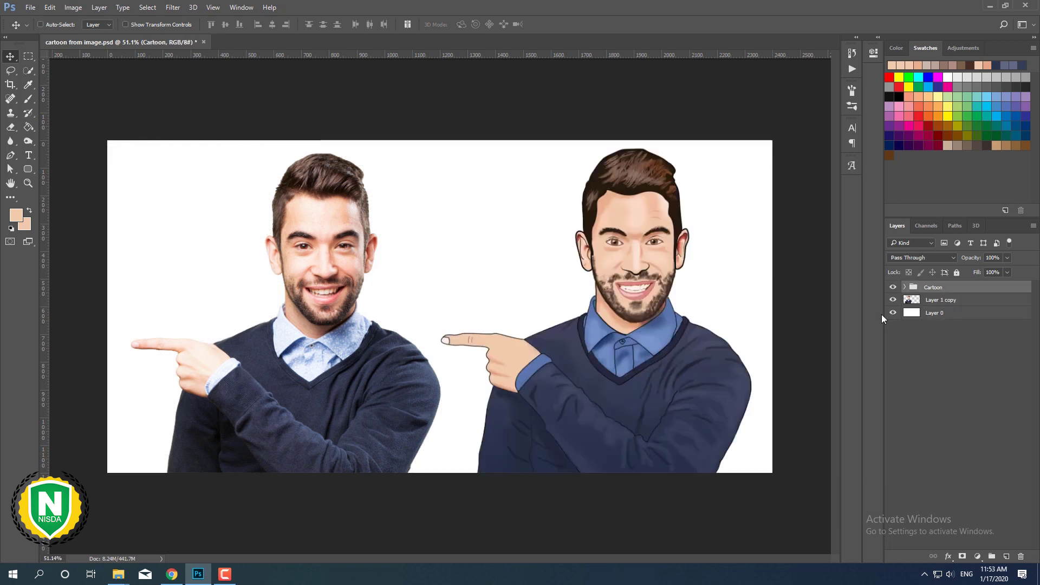
click(941, 299)
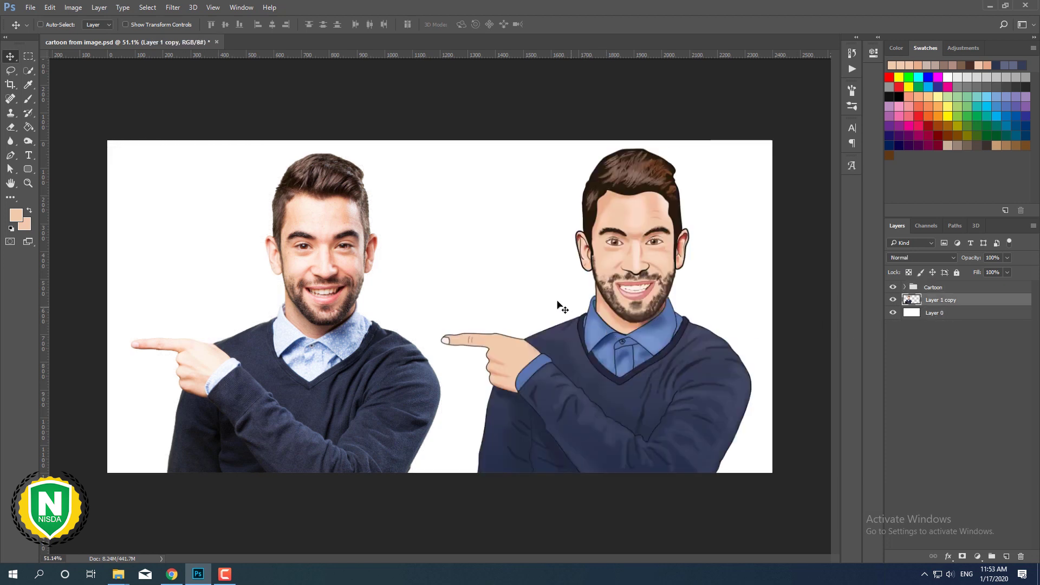
Scale the cut-out photo to about 87% and move it up and to the left.
key(ctrl+t)
drag(533, 96, 499, 138)
drag(368, 306, 330, 298)
key(Return)
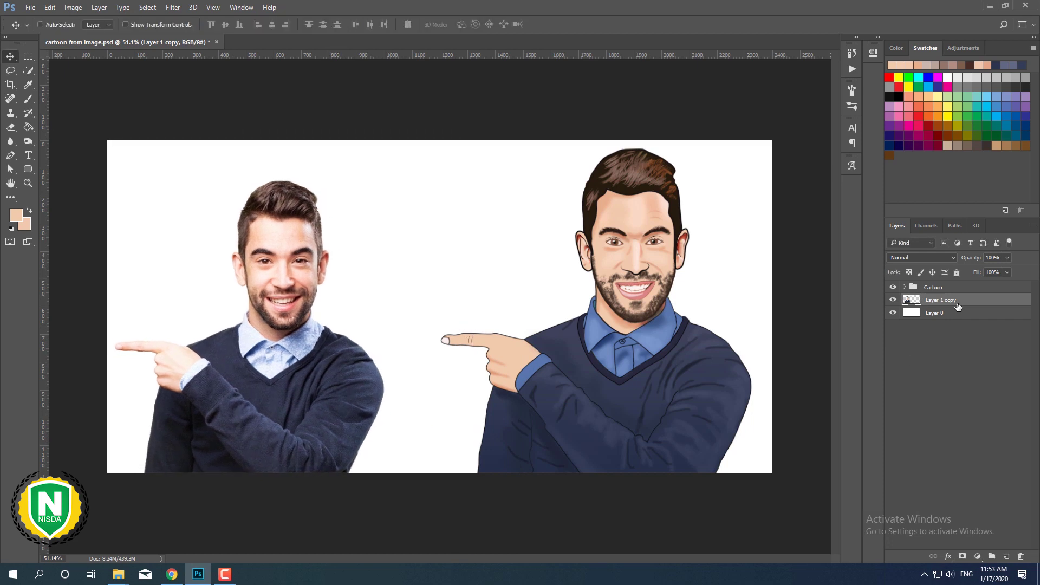
Fill a rectangle on the canvas's right side with orange on a new layer.
click(1006, 557)
key(m)
drag(412, 124, 780, 479)
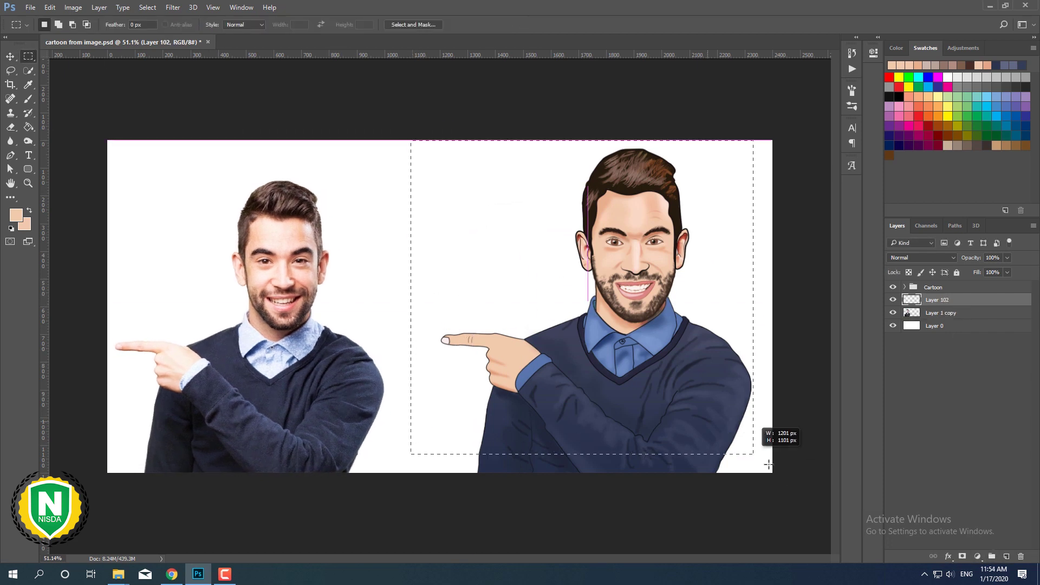
key(g)
click(928, 106)
click(496, 236)
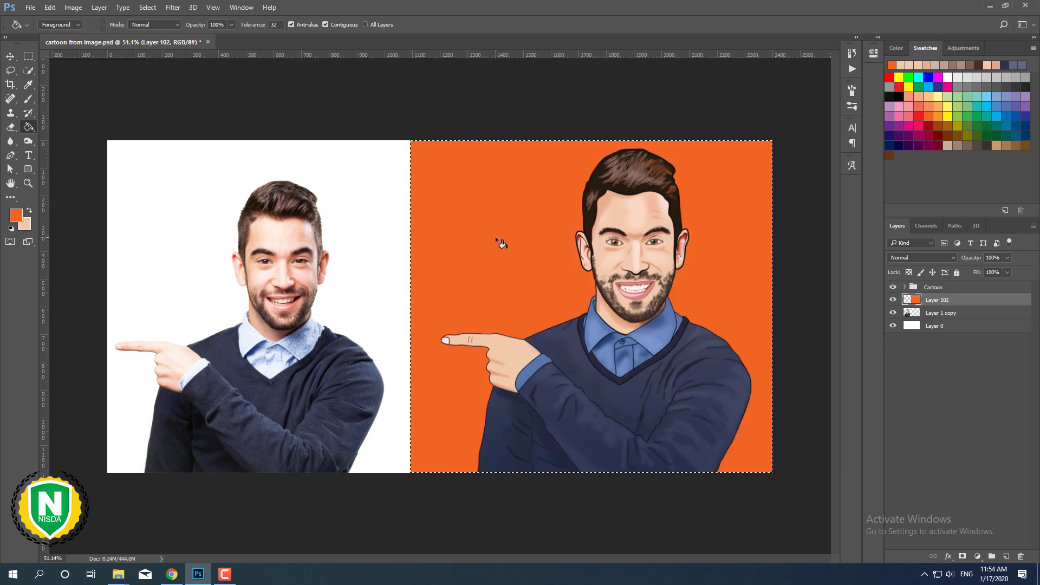
key(ctrl+d)
scroll(613, 321, down, 1)
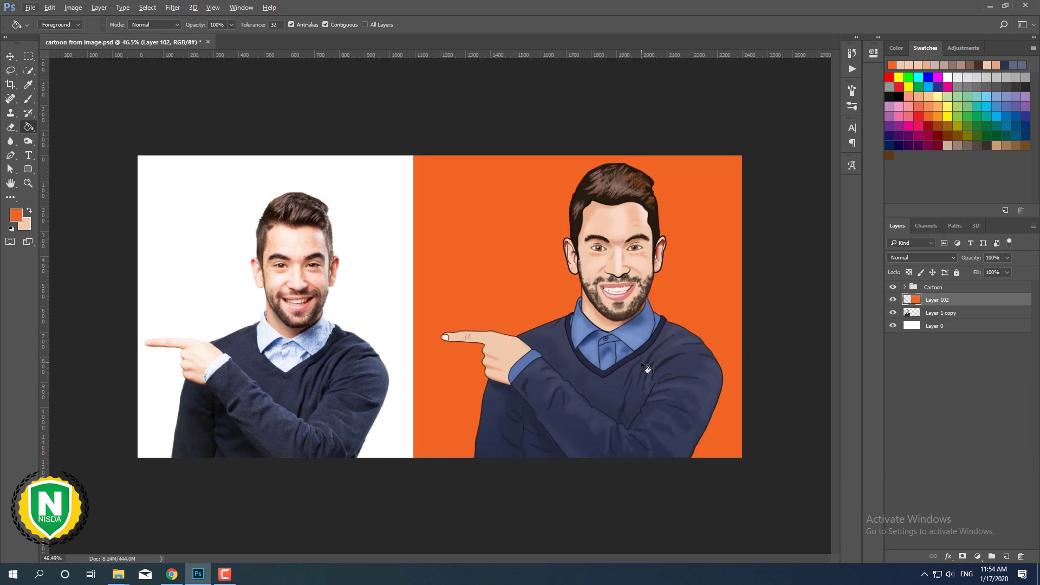
Expand the Cartoon and Hairs groups and select the Layer 5 hair highlight layer.
click(903, 289)
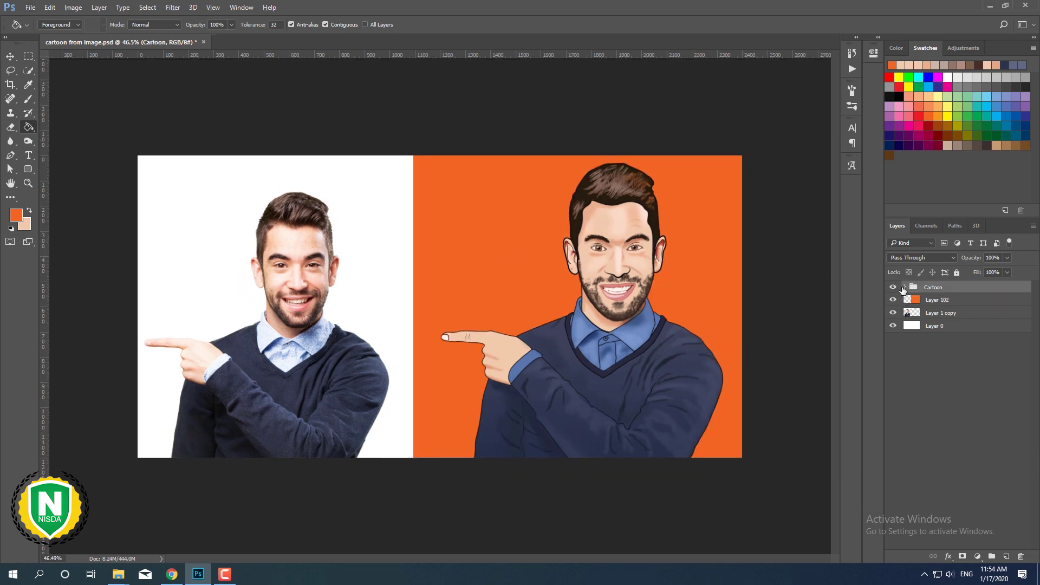
click(909, 289)
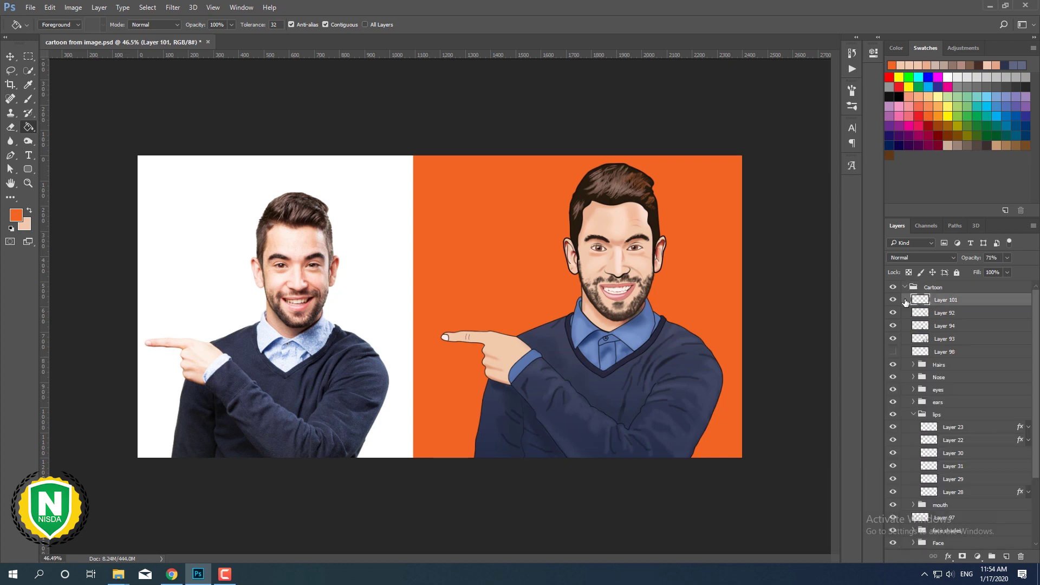
scroll(919, 374, down, 1)
click(913, 354)
click(906, 367)
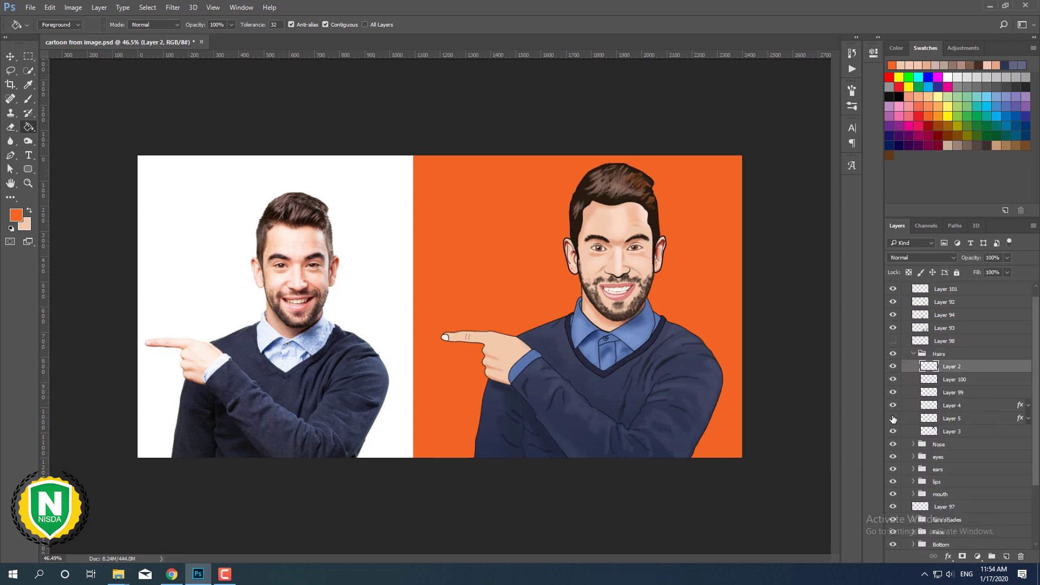
click(952, 418)
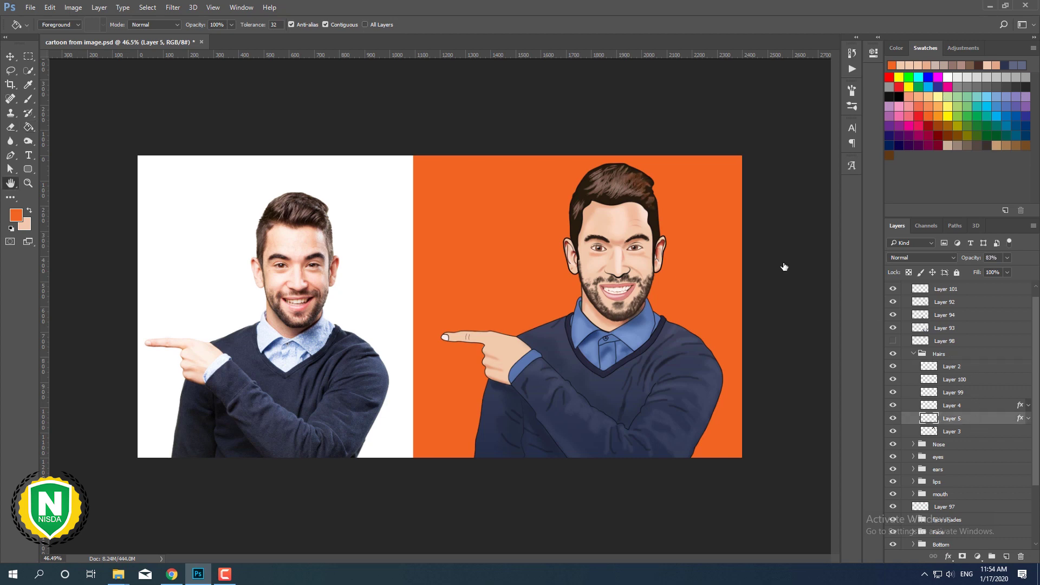
double_click(975, 418)
drag(860, 203, 658, 241)
key(Return)
scroll(658, 241, up, 5)
Erase some hair highlights near the right temple with a smaller eraser.
key(e)
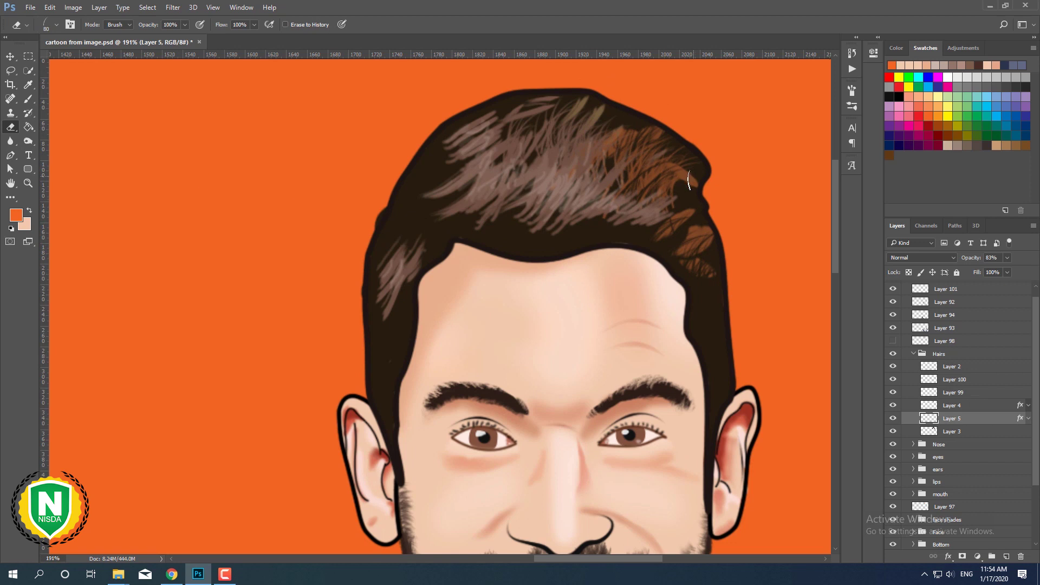
key(bracketleft)
key(bracketleft)
key(bracketleft)
drag(704, 225, 711, 224)
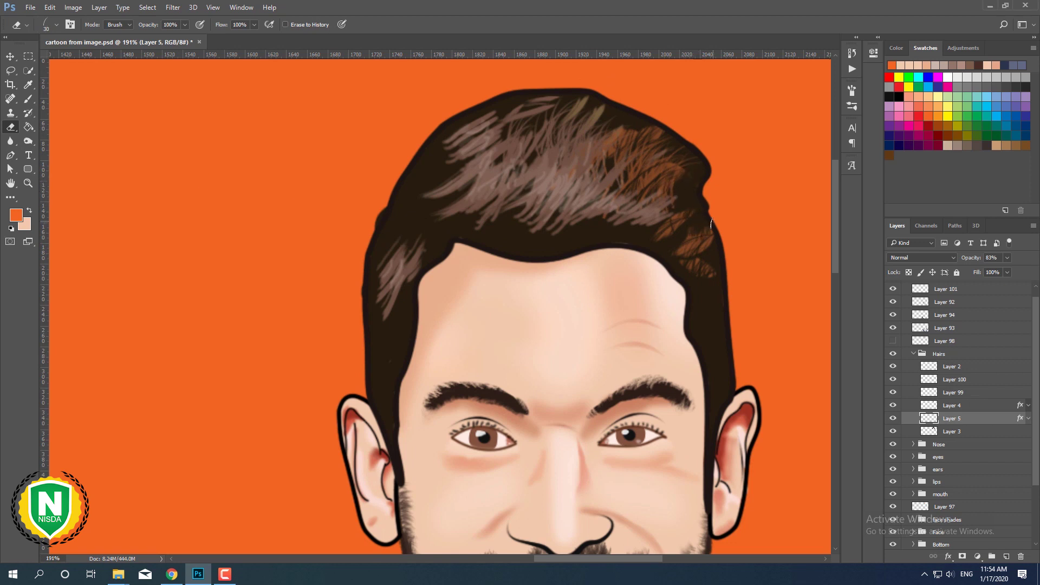
scroll(682, 176, down, 1)
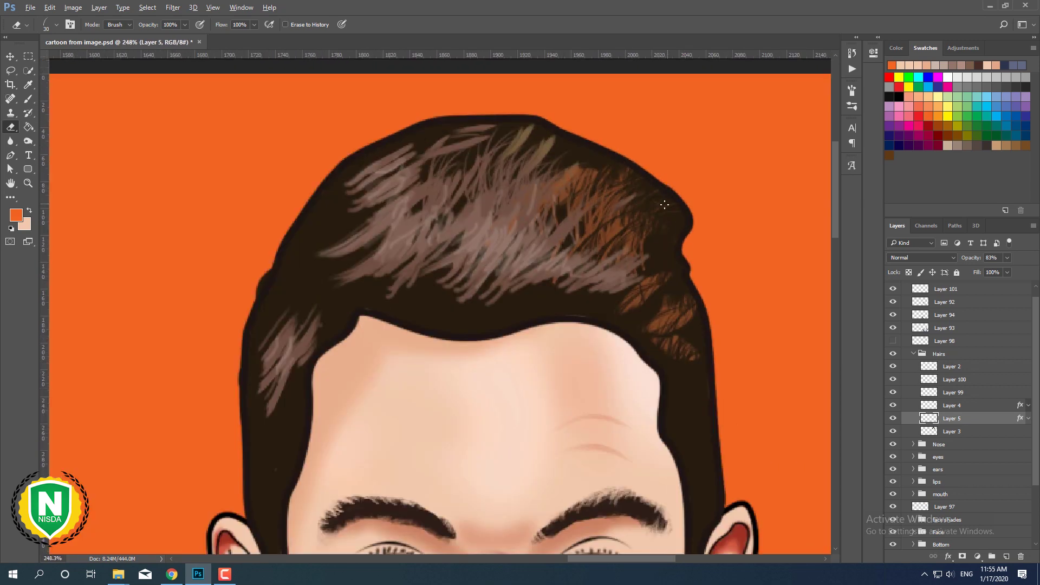
scroll(682, 220, down, 1)
right_click(683, 219)
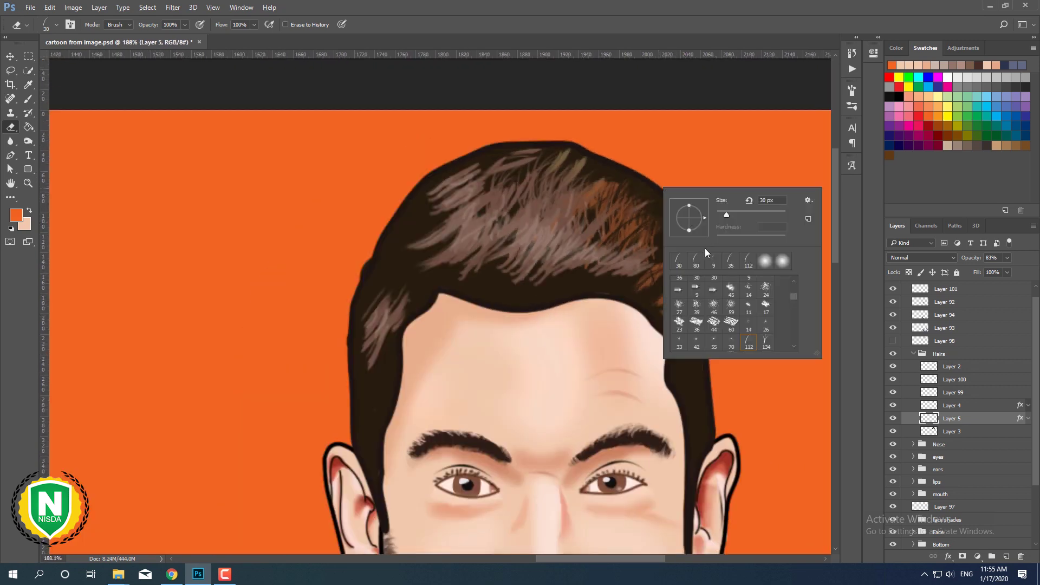
key(Escape)
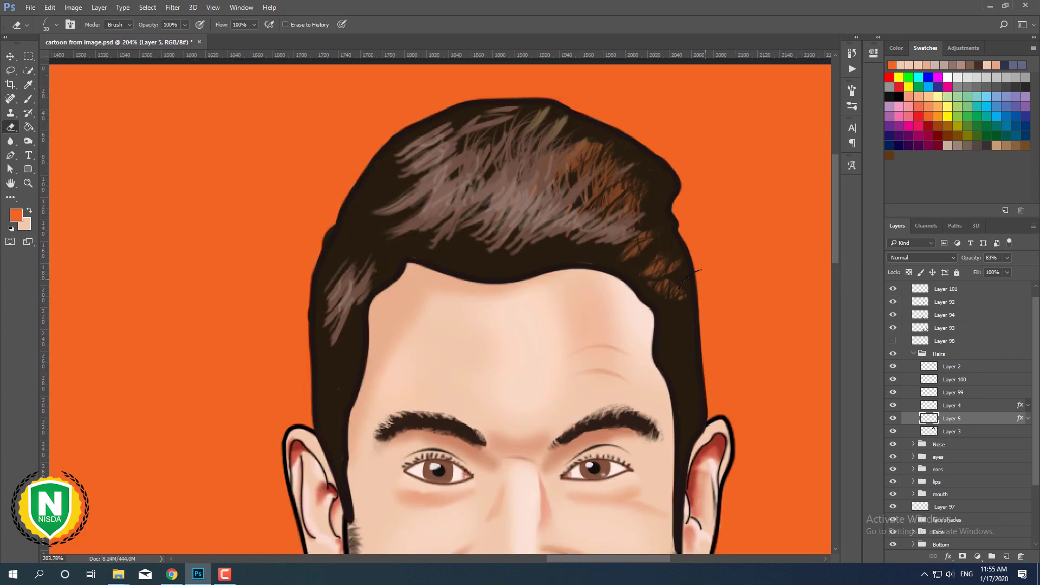
Paint new dark brown strands, sampled from the hair, on the right side with a hard round brush.
key(b)
right_click(688, 277)
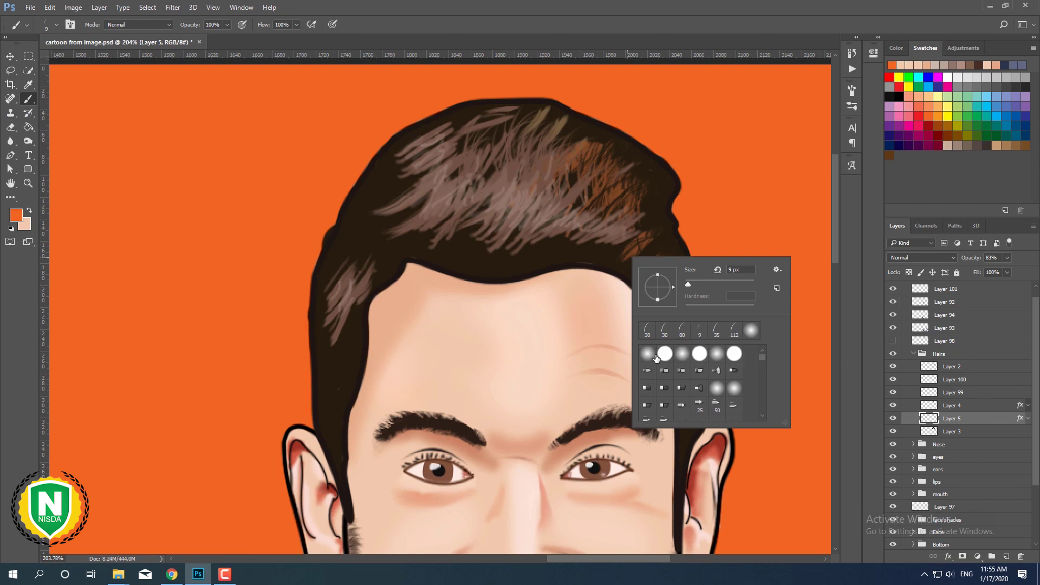
double_click(658, 355)
right_click(646, 222)
key(Escape)
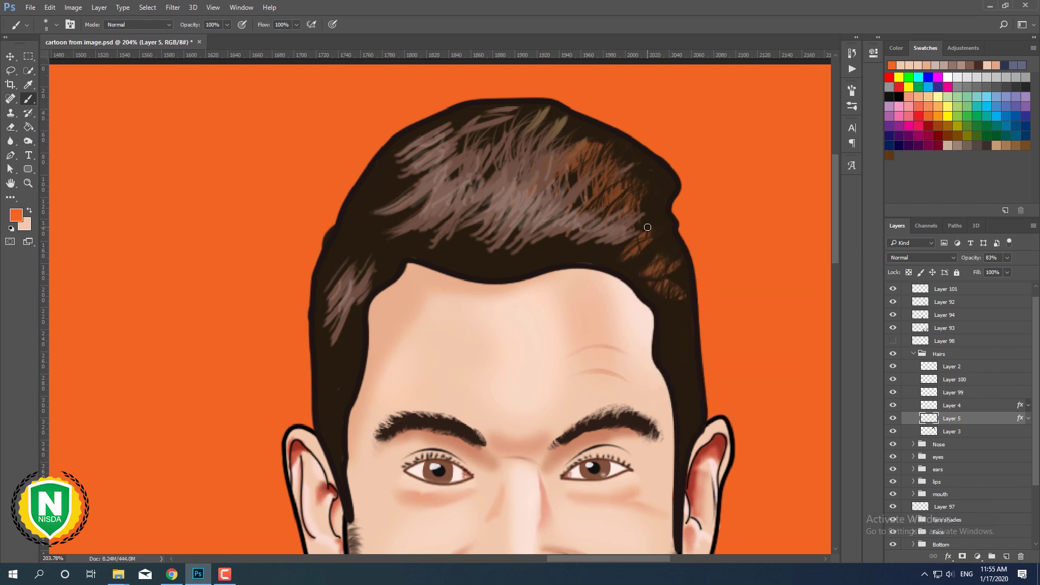
alt+click(645, 233)
drag(660, 232, 638, 247)
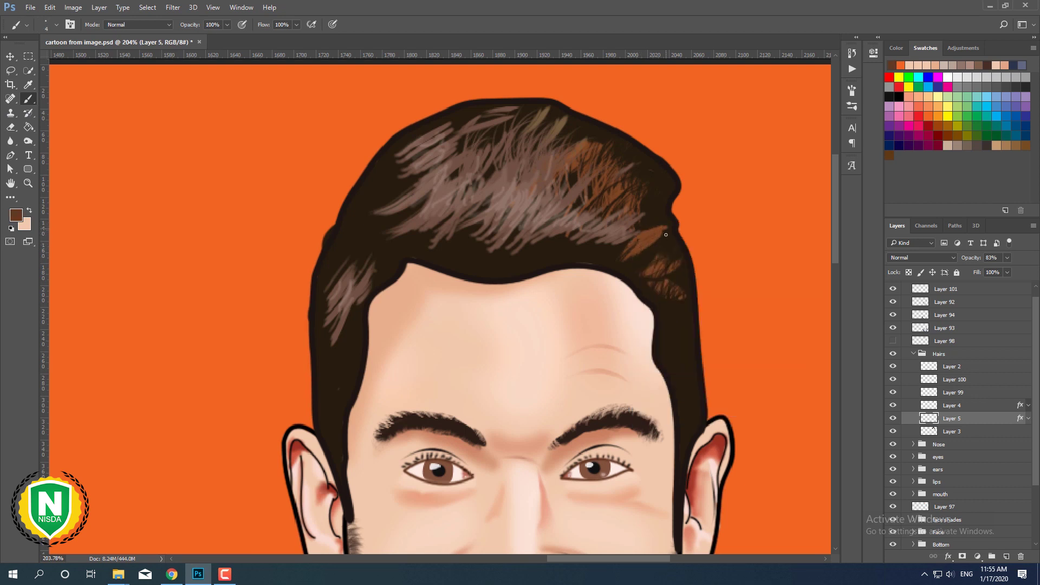
drag(671, 280, 649, 287)
mouse_move(630, 198)
mouse_down()
mouse_move(653, 177)
mouse_move(646, 158)
mouse_up()
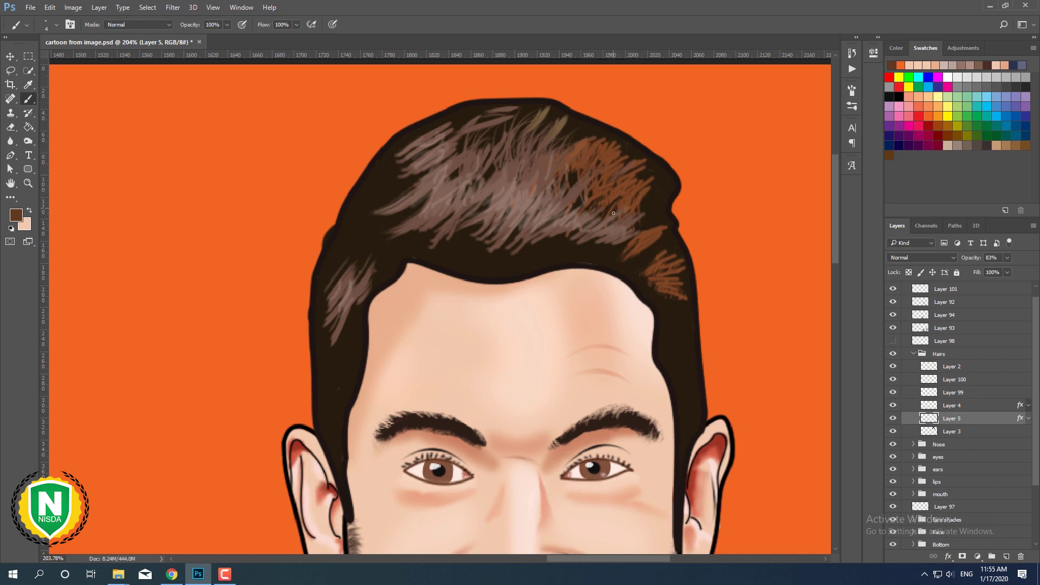
key(ctrl+0)
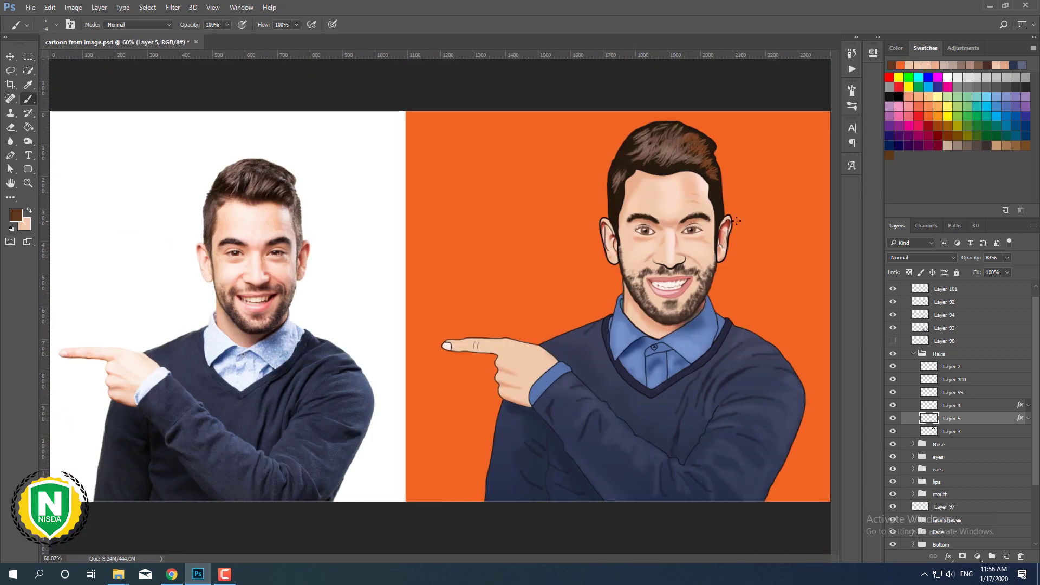
scroll(710, 206, down, 2)
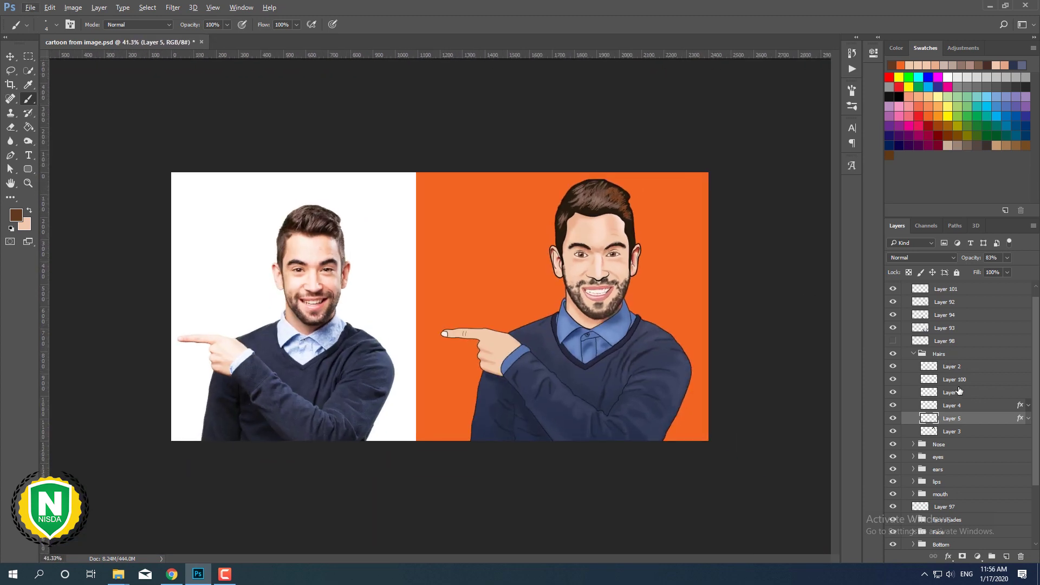
Set Layer 5's Color Overlay to a dark brown (553a14) after sampling hair tones.
key(space)
double_click(986, 418)
click(731, 367)
click(957, 258)
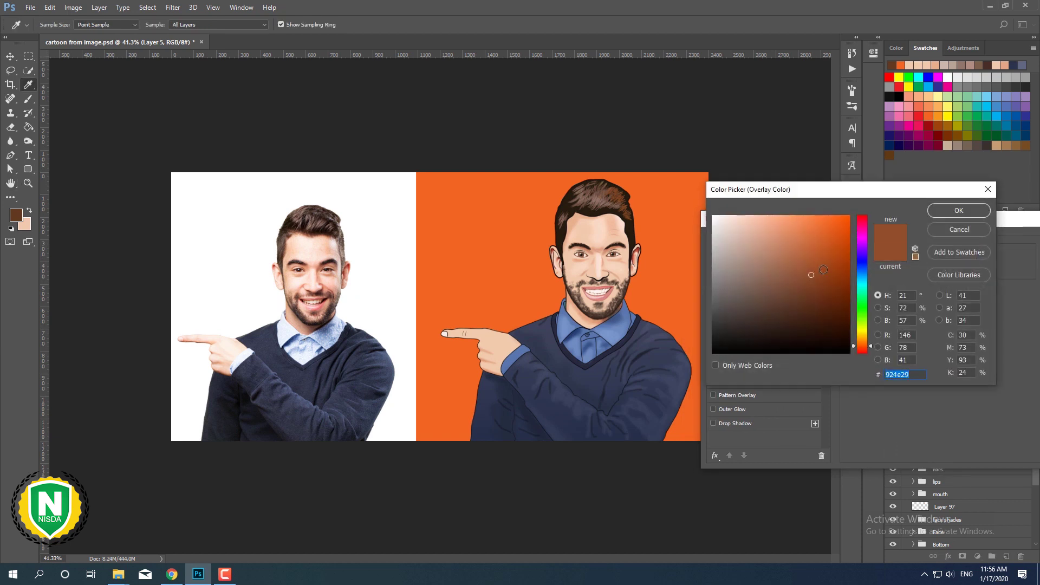
drag(616, 203, 607, 180)
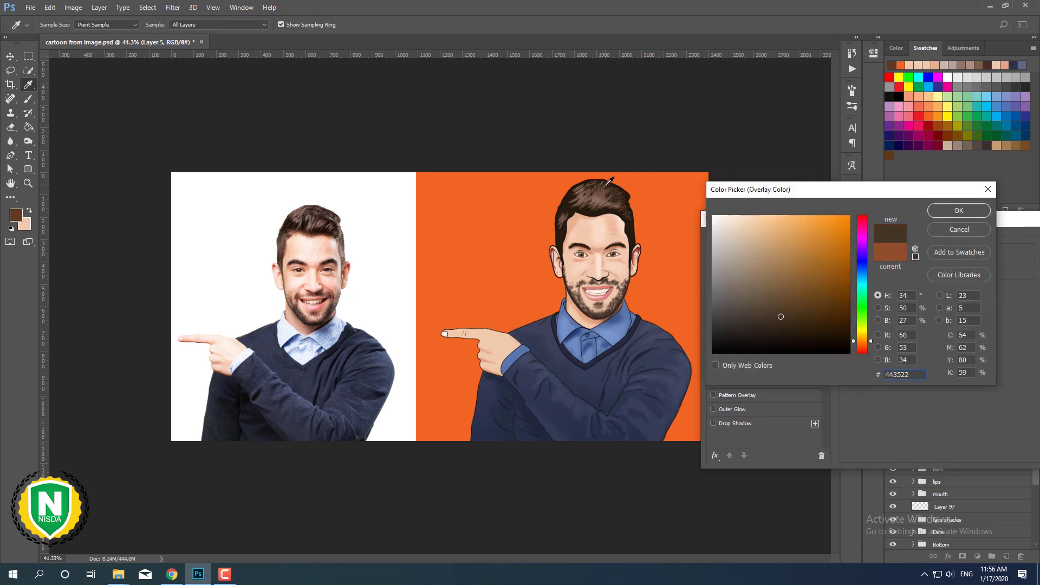
click(614, 191)
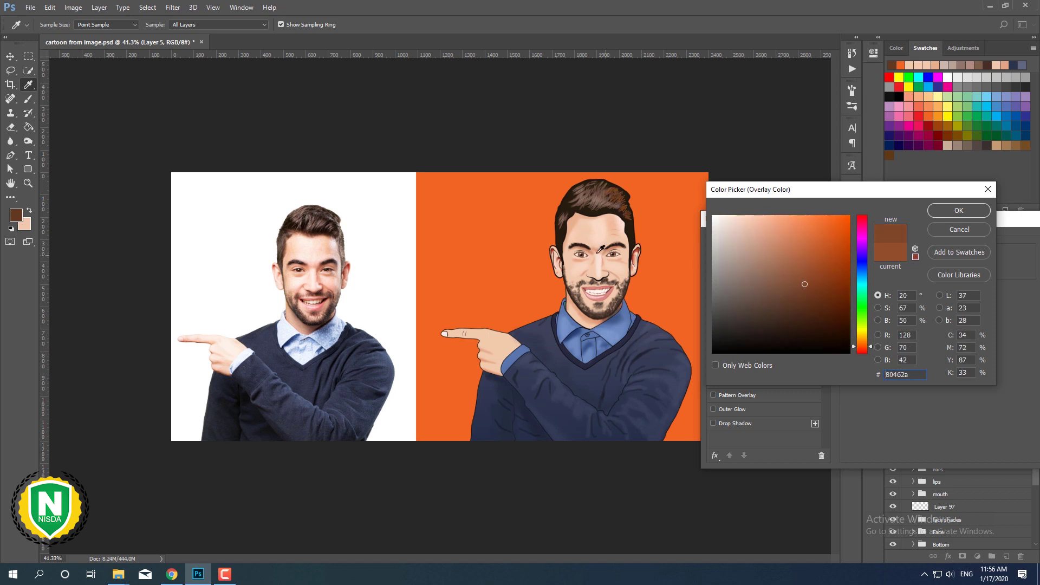
click(629, 229)
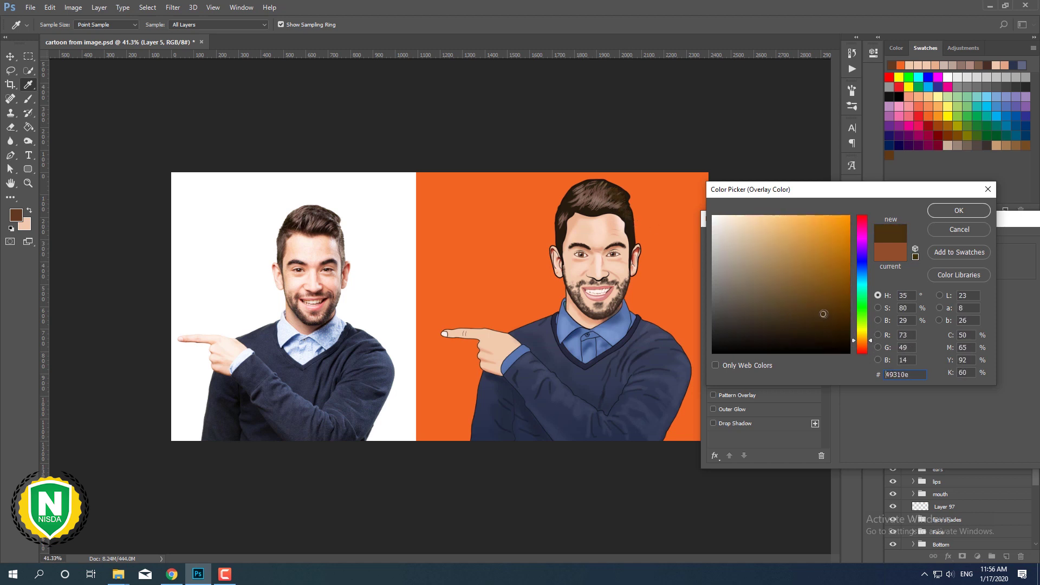
click(819, 301)
drag(818, 301, 832, 289)
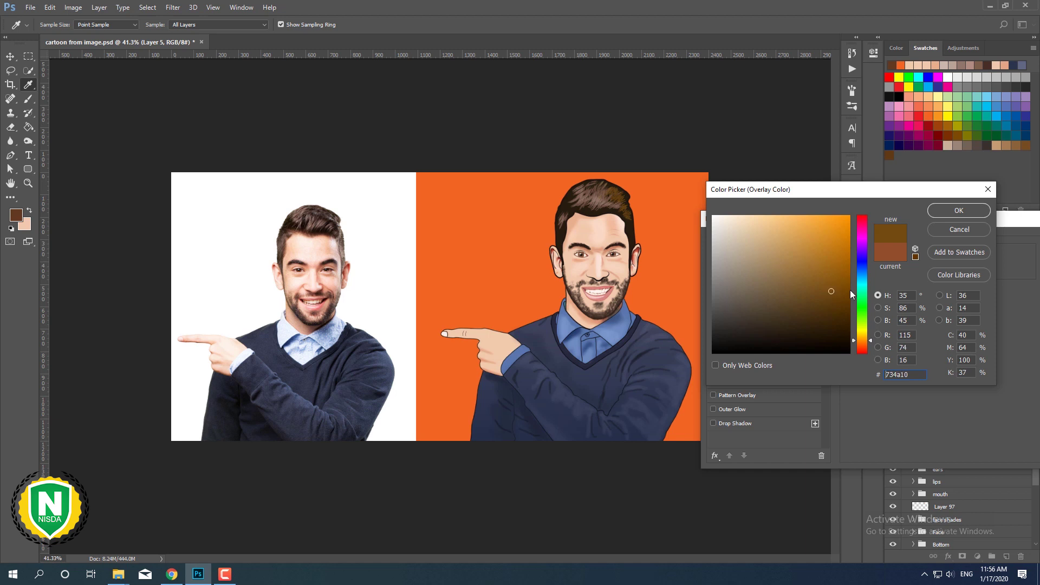
drag(813, 284, 818, 307)
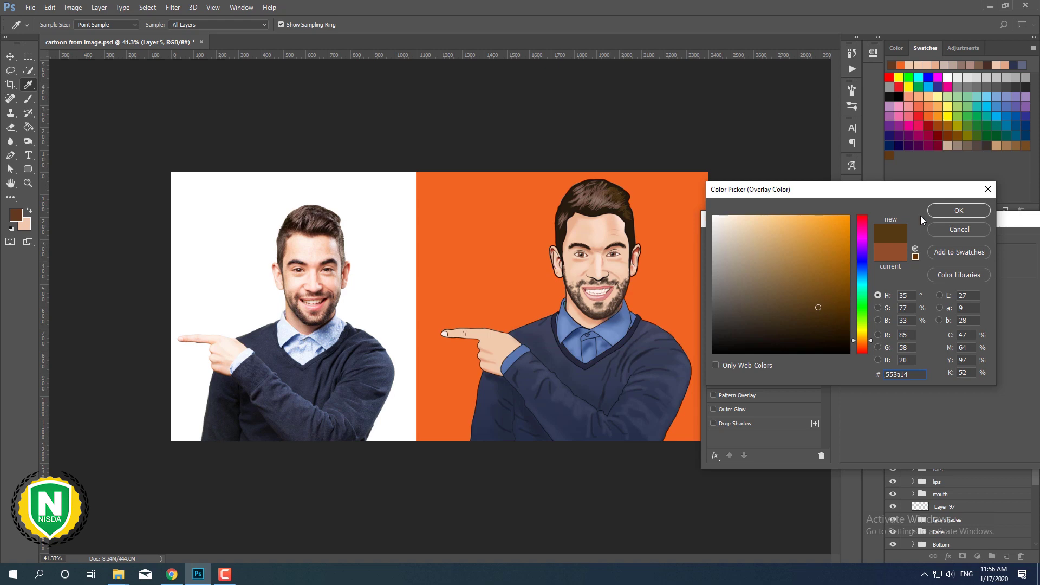
click(959, 210)
click(832, 253)
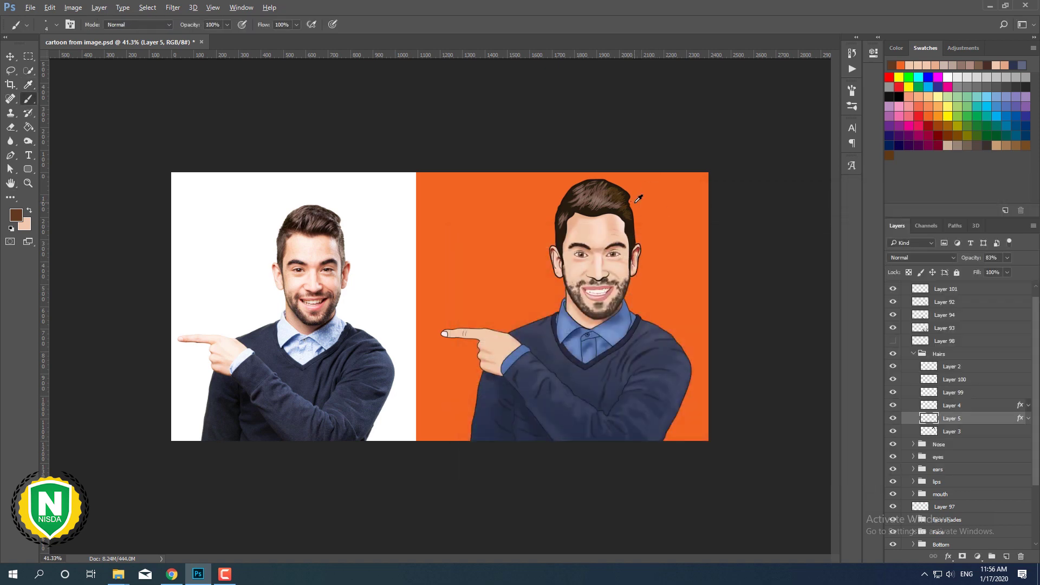
Lower the Layer 5 hair highlight opacity to 57%.
scroll(541, 250, up, 3)
drag(975, 260, 968, 260)
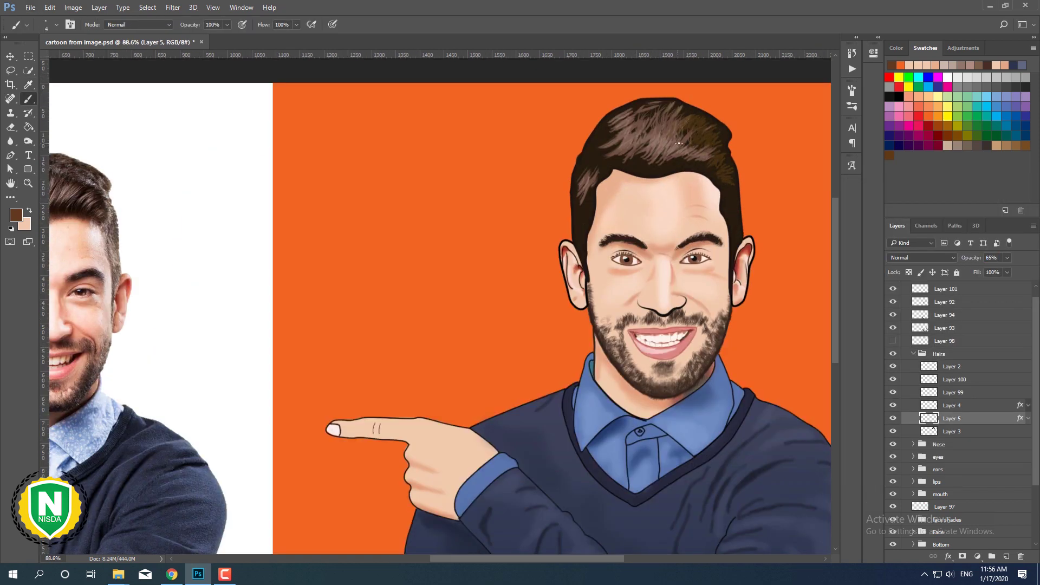
scroll(723, 221, down, 3)
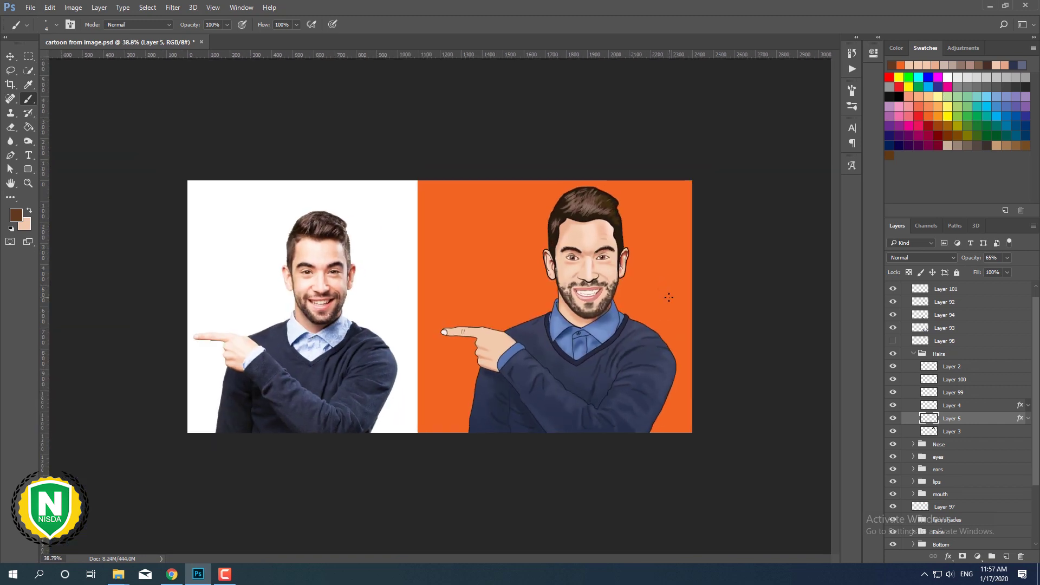
drag(987, 261, 969, 264)
Collapse the Cartoon group in the Layers panel and save the document.
key(v)
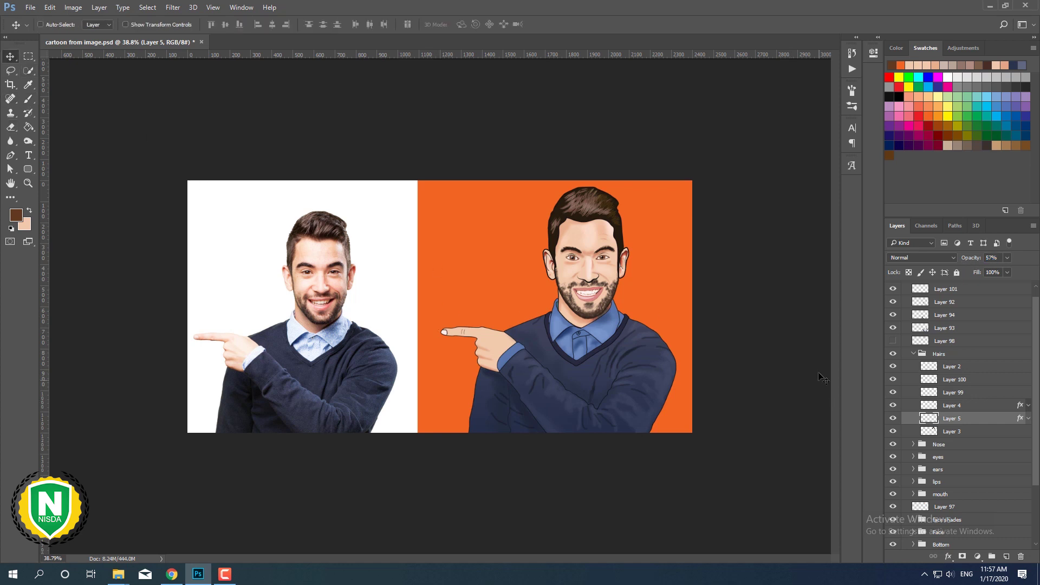
scroll(948, 379, up, 1)
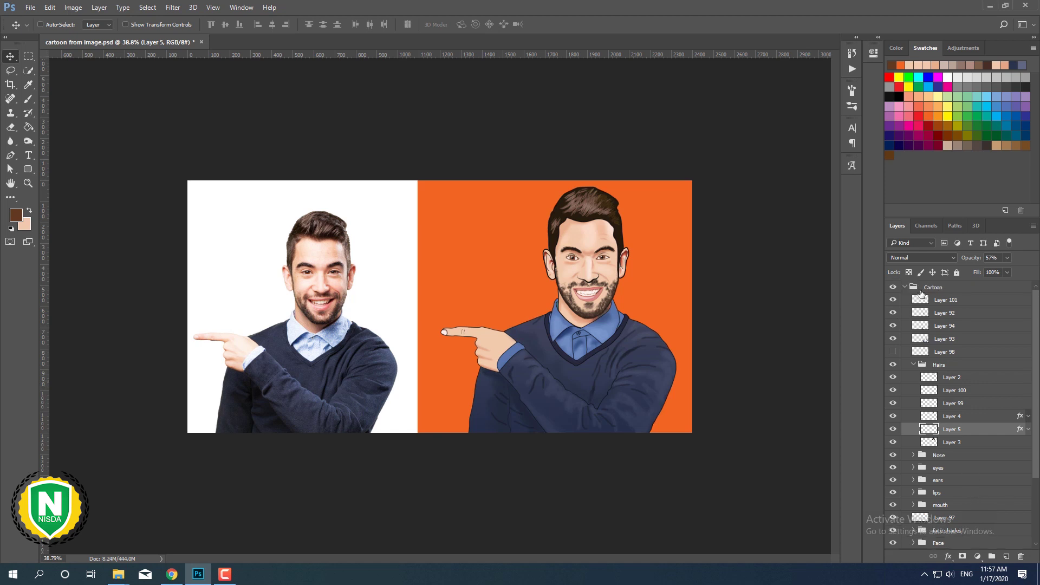
click(921, 289)
key(ctrl+s)
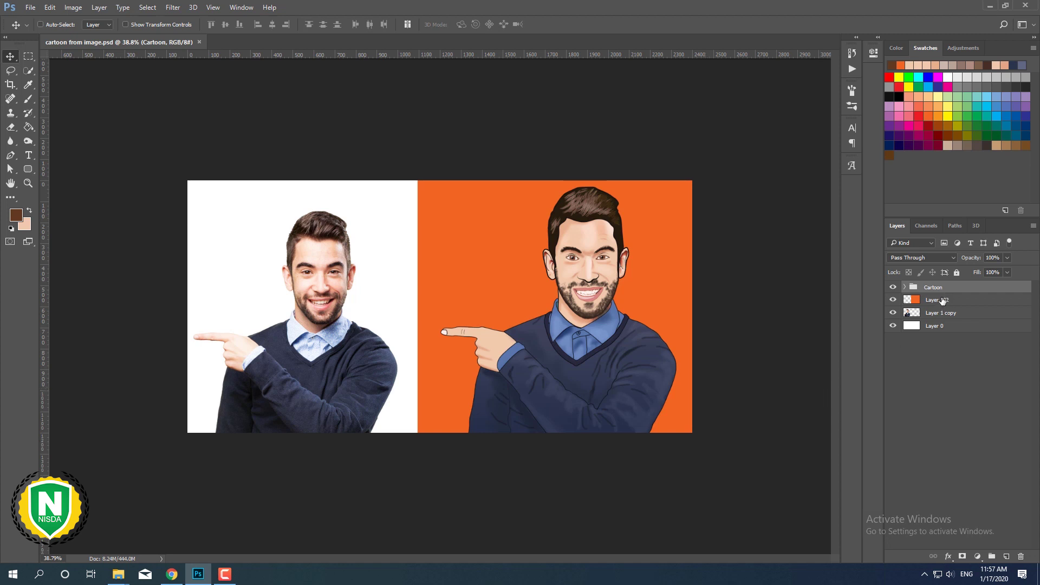
Give the background layer (Layer 0) a dark grey Color Overlay.
click(957, 325)
double_click(980, 325)
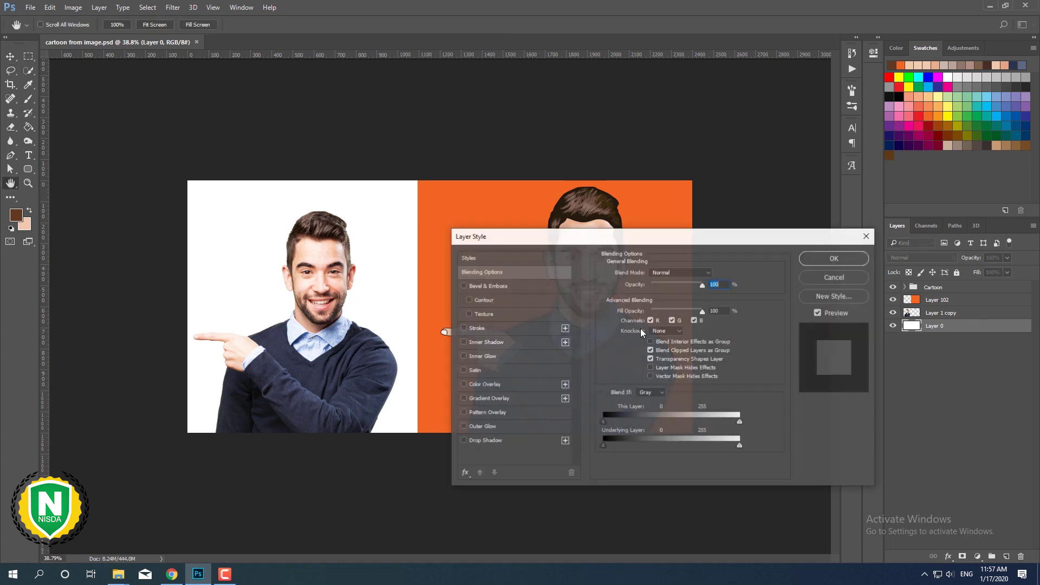
drag(575, 236, 695, 205)
click(835, 243)
click(740, 324)
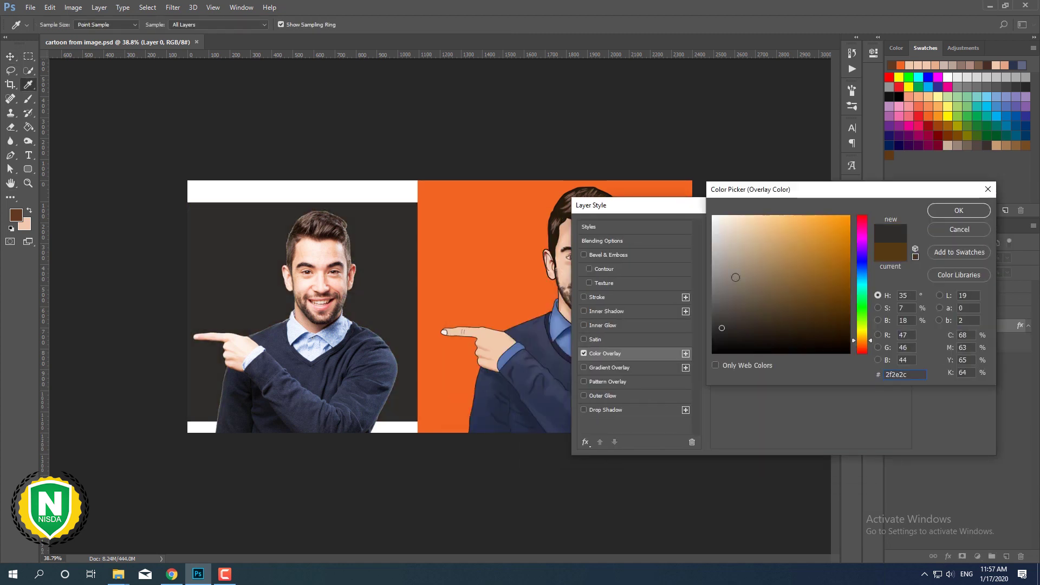
click(713, 336)
click(958, 211)
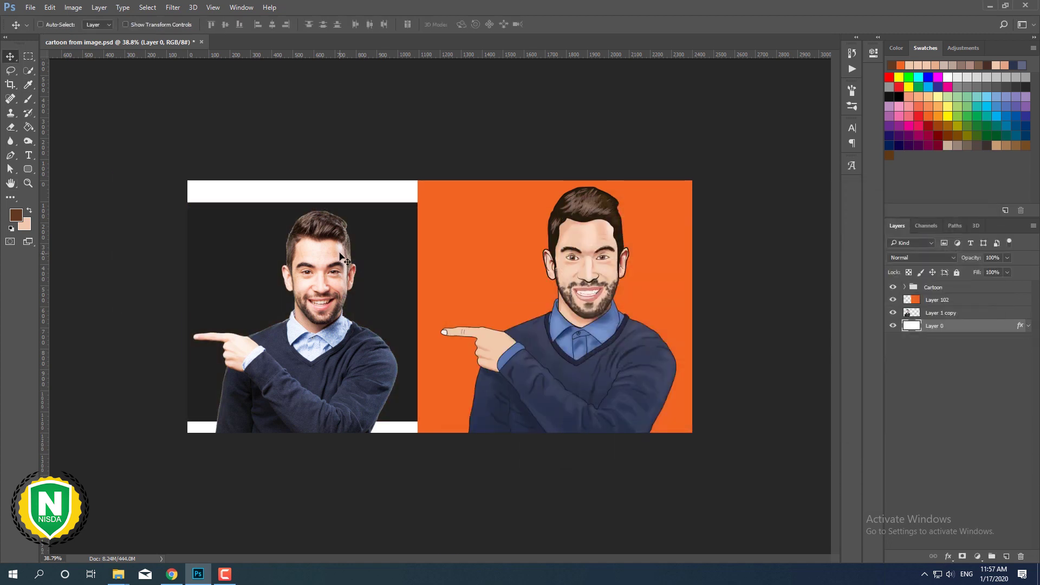
Select the white strips on the original photo layer with the Magic Wand and remove them.
key(ctrl+t)
key(Return)
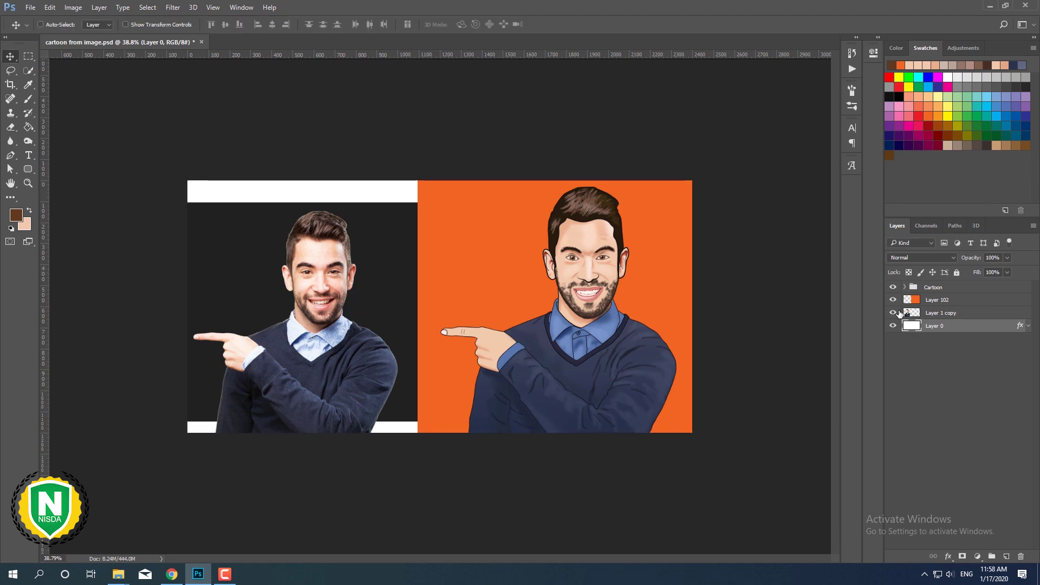
click(931, 313)
right_click(28, 70)
click(60, 83)
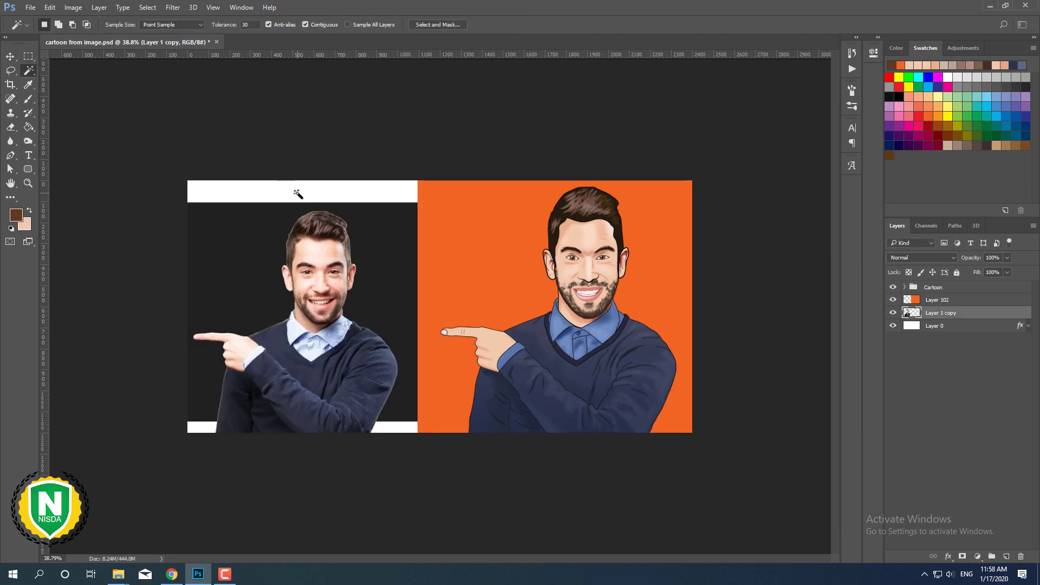
click(295, 196)
key(ctrl+d)
scroll(433, 311, up, 1)
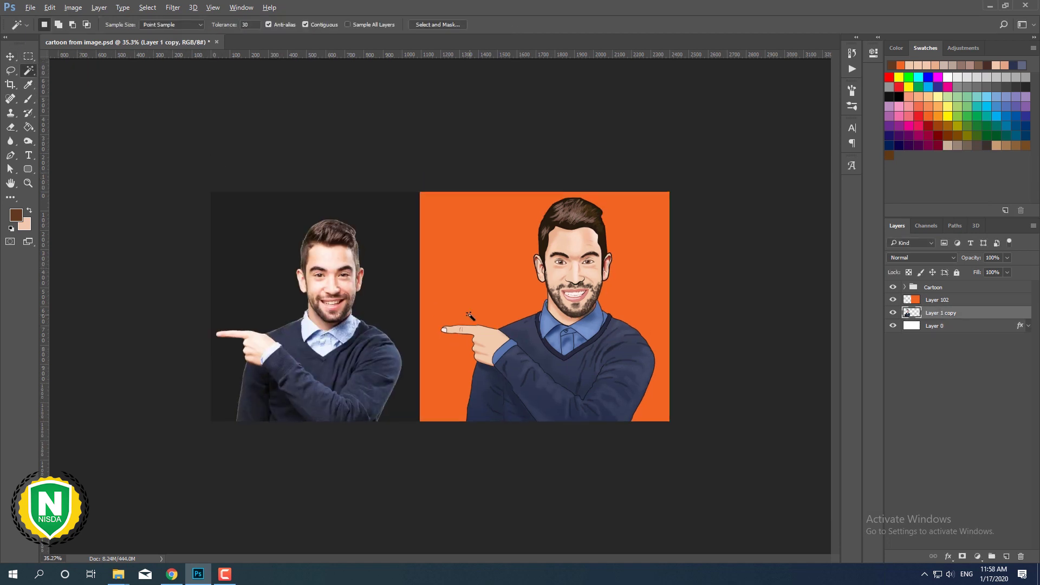
scroll(470, 310, up, 1)
key(h)
Change the background's Color Overlay to a lighter, muted grey.
double_click(964, 326)
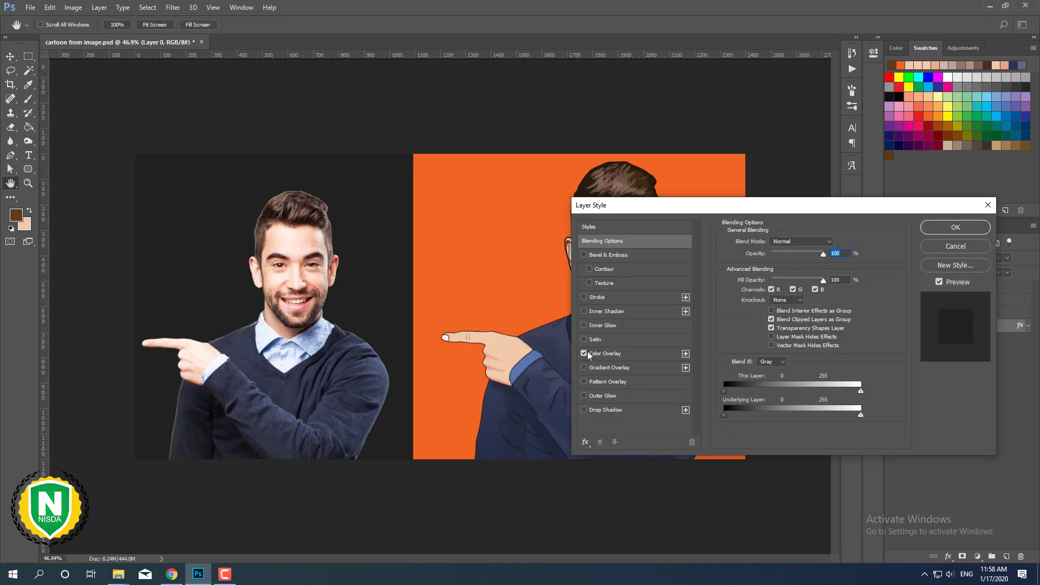
click(622, 358)
click(835, 243)
click(782, 260)
click(781, 302)
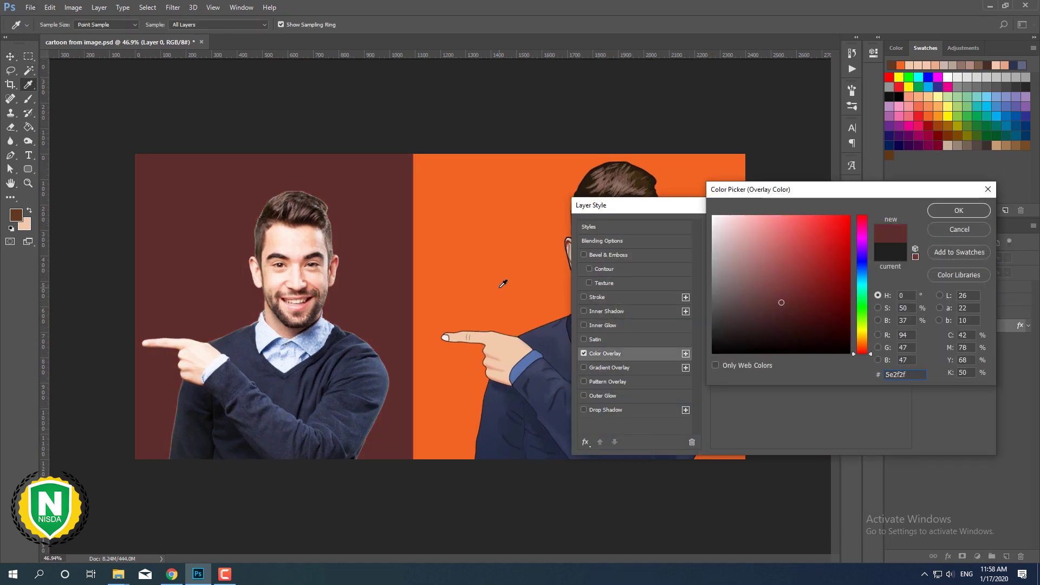
click(715, 276)
click(959, 210)
scroll(697, 321, down, 1)
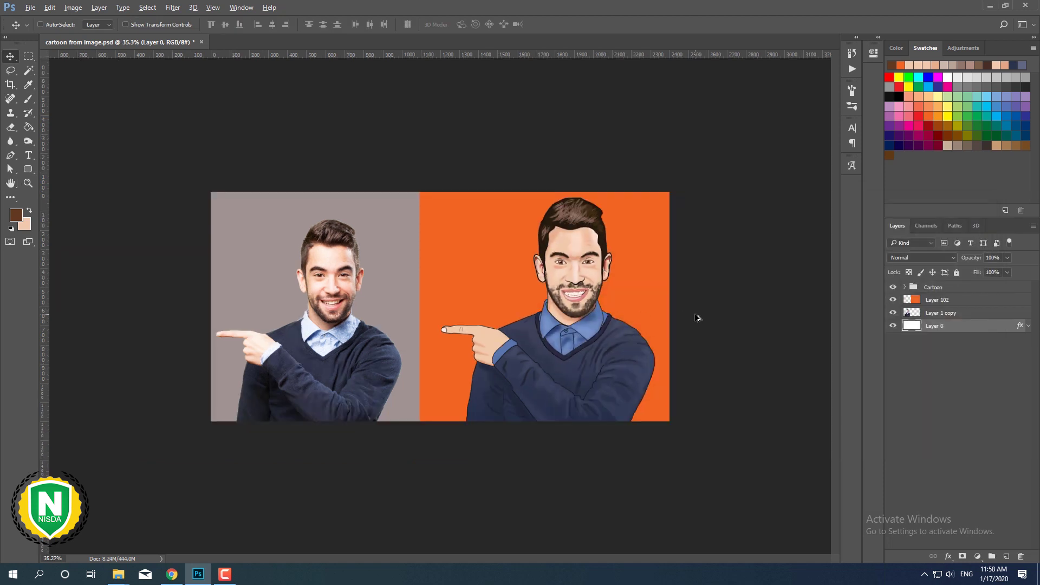
scroll(697, 322, down, 1)
scroll(697, 321, up, 1)
Nudge the original photo right and load a large brush with the background's grey.
click(954, 313)
drag(422, 301, 370, 307)
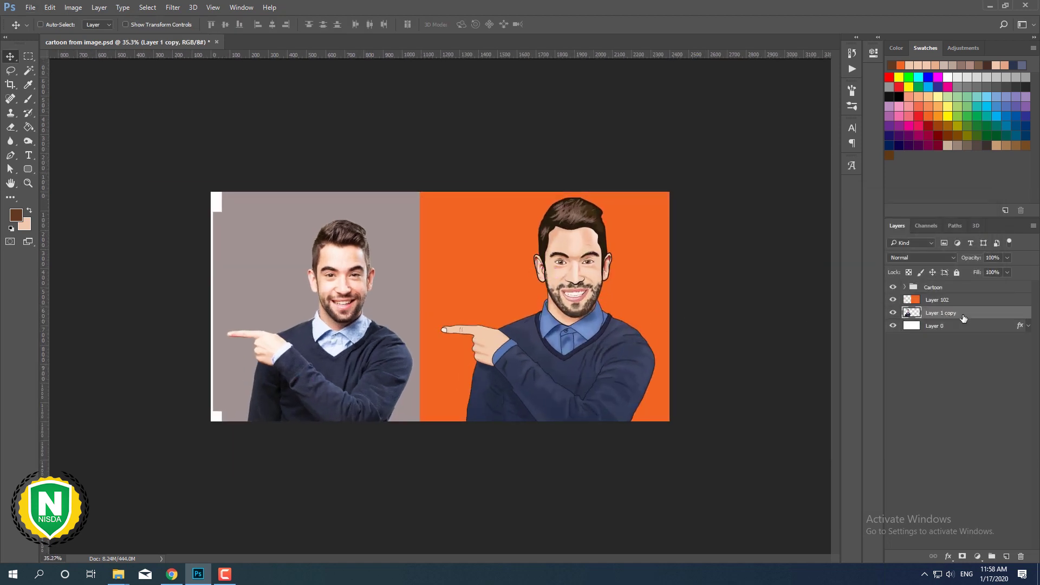
ctrl+click(1006, 556)
key(b)
alt+click(254, 231)
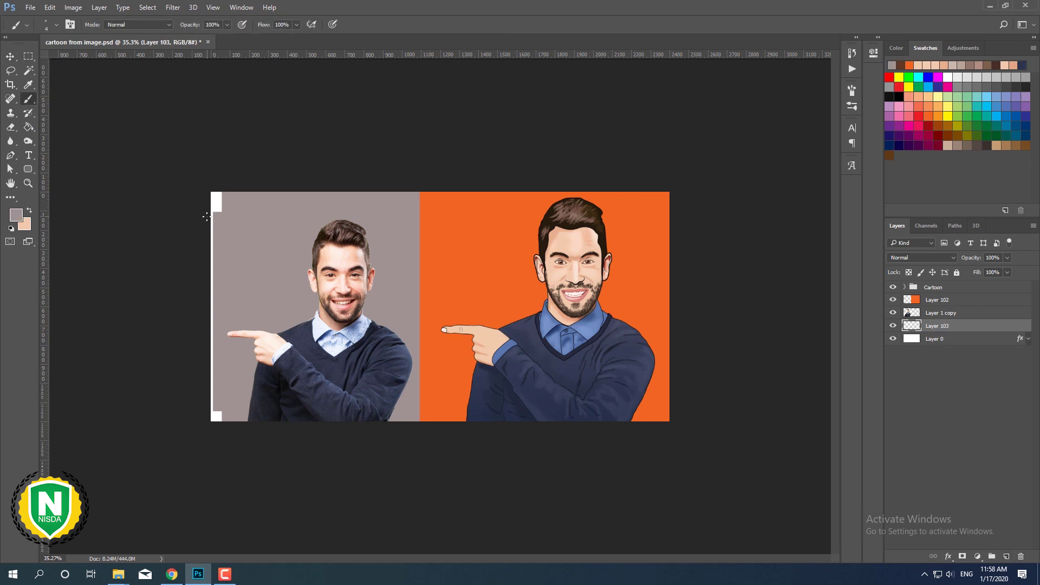
right_click(254, 232)
double_click(287, 331)
Paint grey over the white strip at the photo's left edge on a new layer.
click(943, 313)
click(1006, 556)
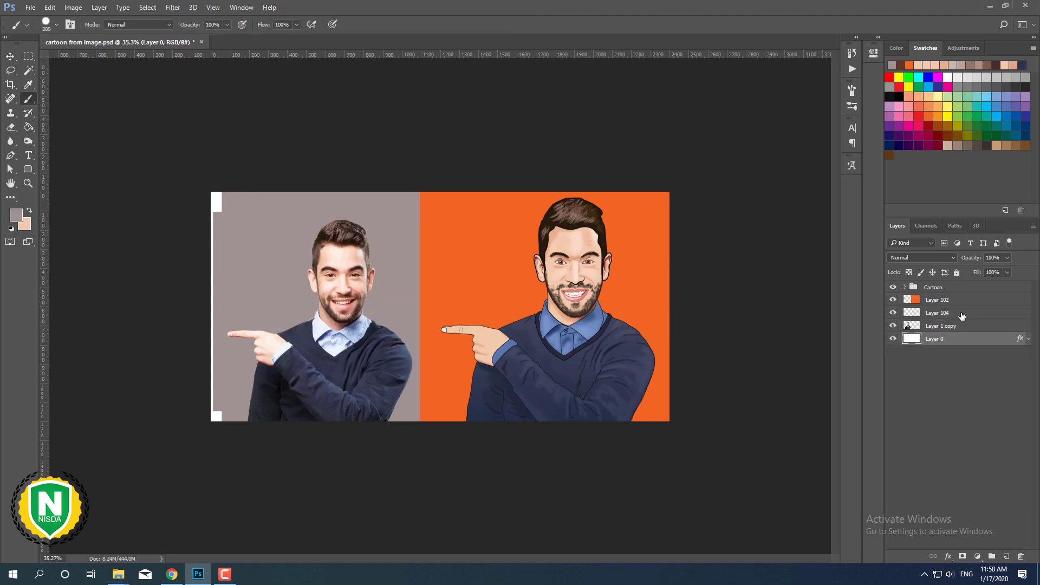
right_click(259, 212)
drag(217, 216, 204, 419)
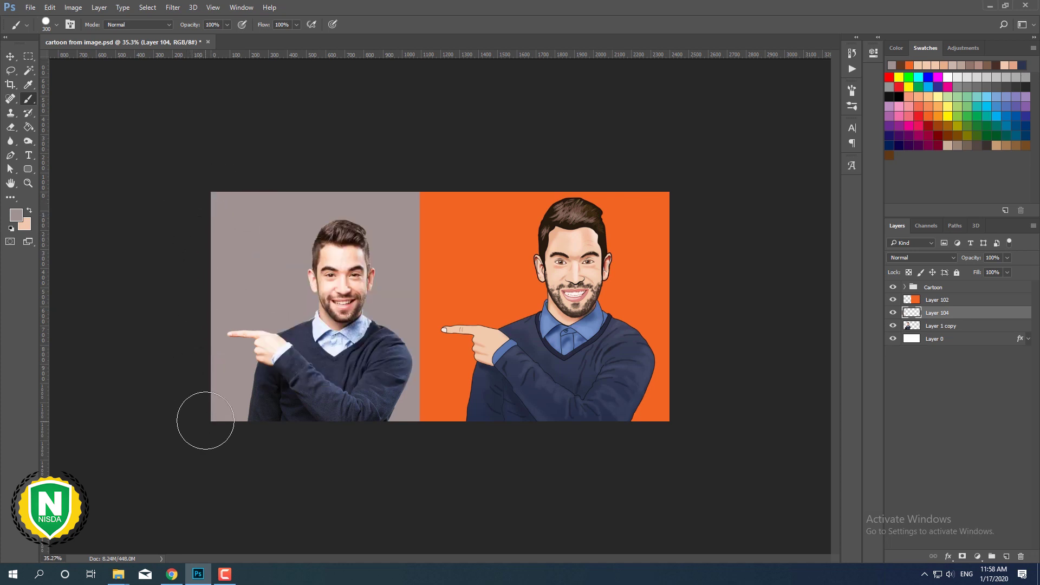
Shrink the original photo slightly with Ctrl+T and reposition it a bit to the right.
click(10, 57)
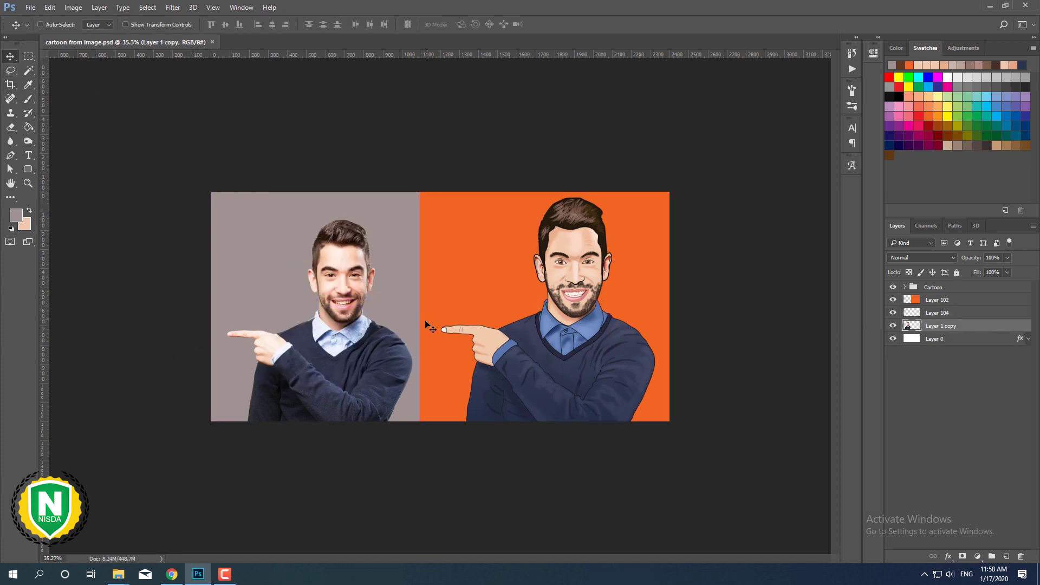
drag(426, 324, 414, 323)
key(ctrl+t)
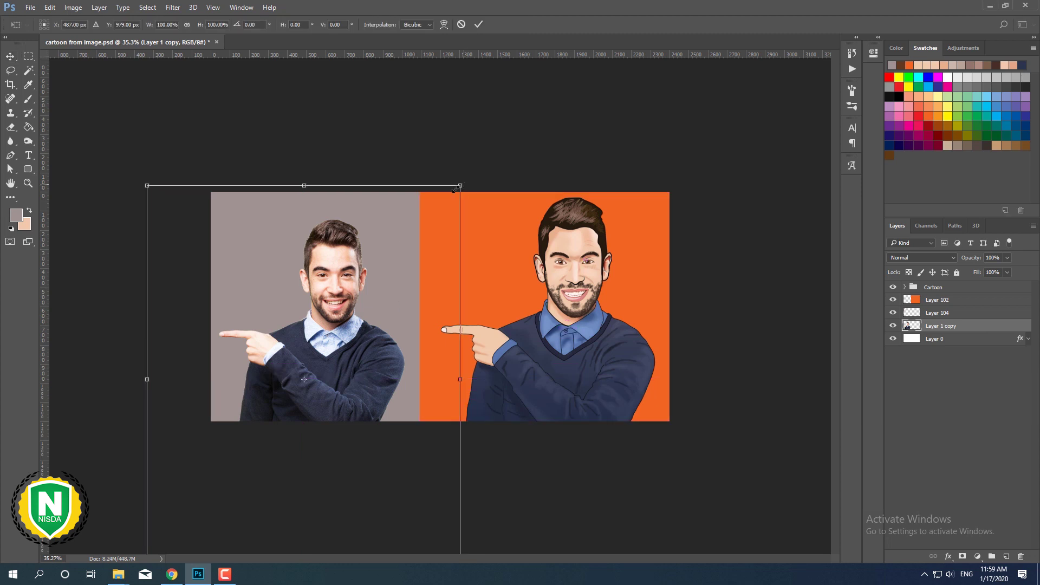
drag(144, 184, 160, 202)
drag(353, 290, 371, 284)
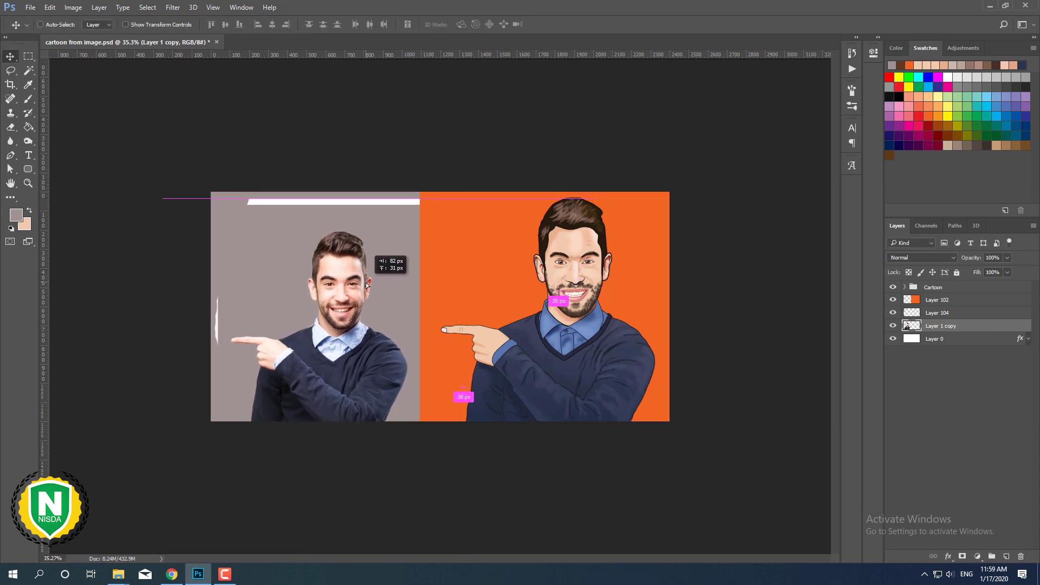
key(Return)
drag(410, 314, 419, 314)
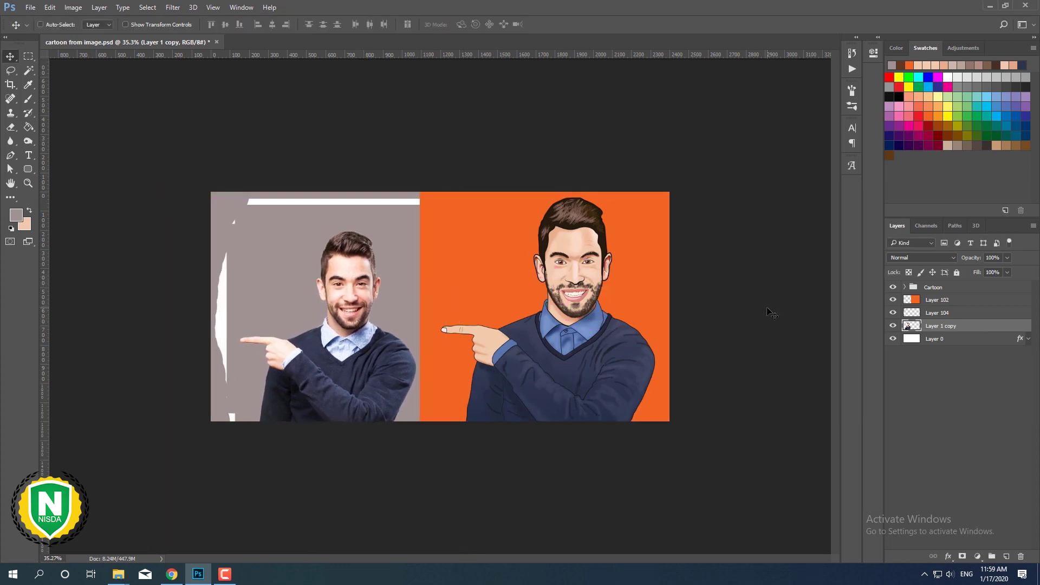
Paint grey over the remaining white streaks along the photo's left side.
click(938, 312)
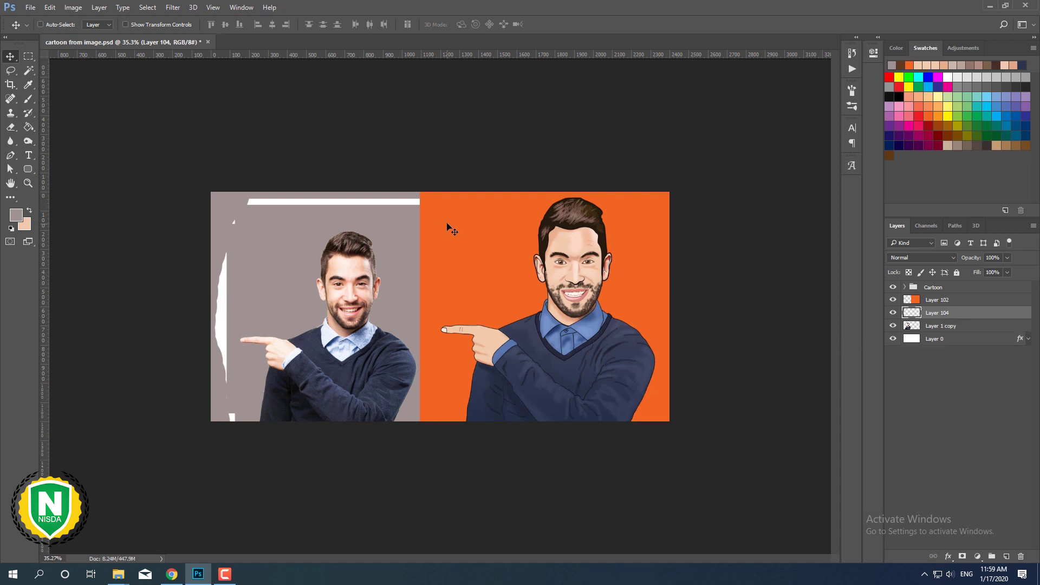
key(b)
drag(255, 198, 306, 192)
drag(226, 219, 224, 420)
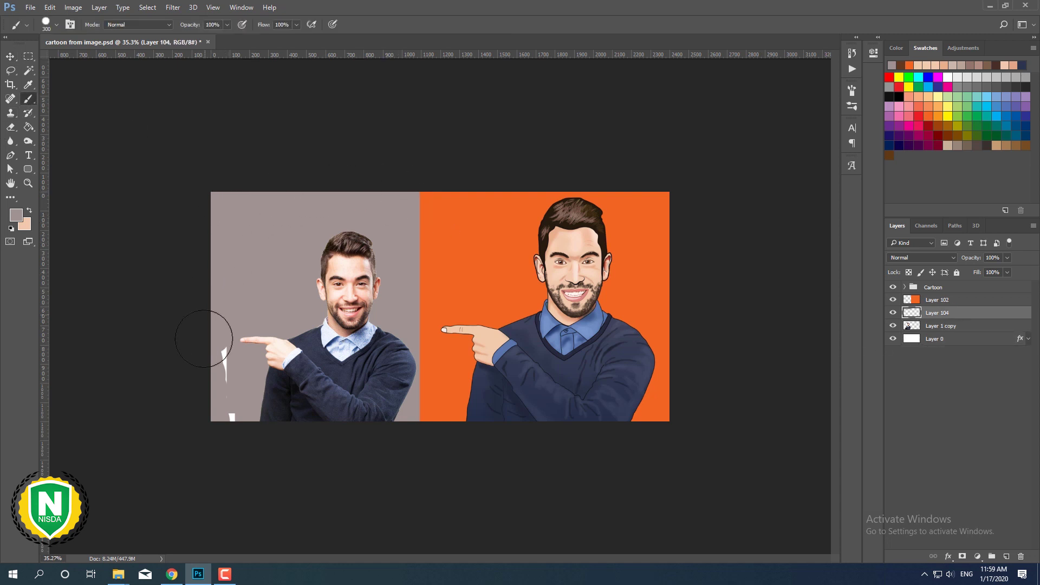
click(13, 58)
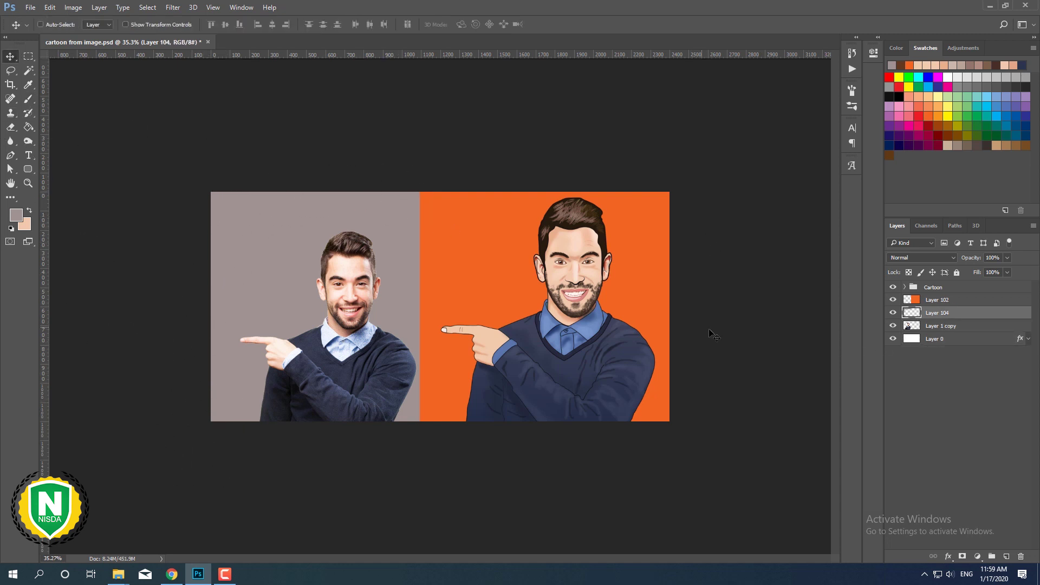
Change the cartoon background's Color Overlay to brighter orange ff9a2d and add a new empty layer.
double_click(970, 299)
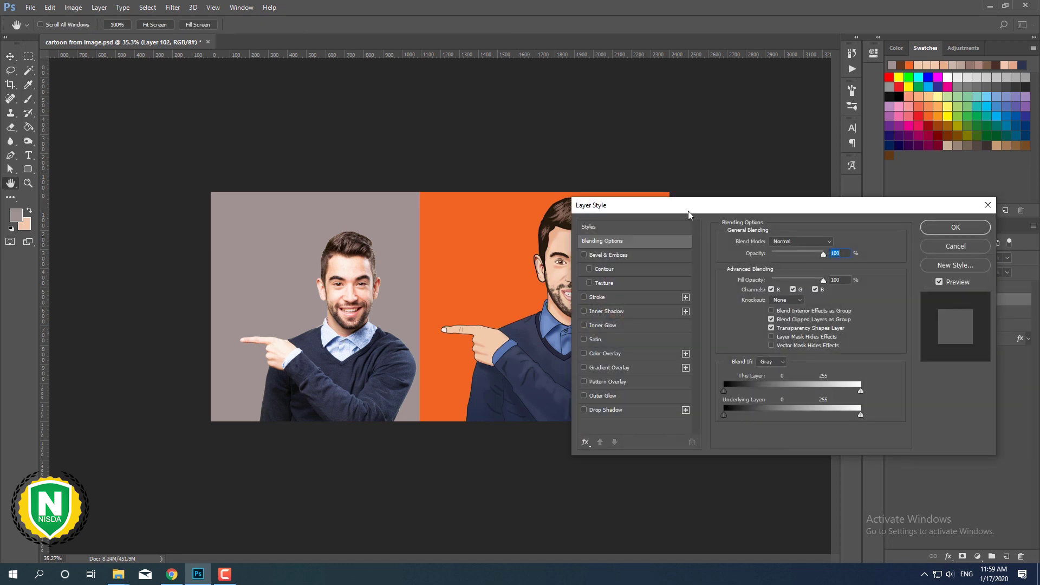
drag(623, 201, 745, 200)
click(730, 348)
click(959, 239)
drag(816, 269, 806, 216)
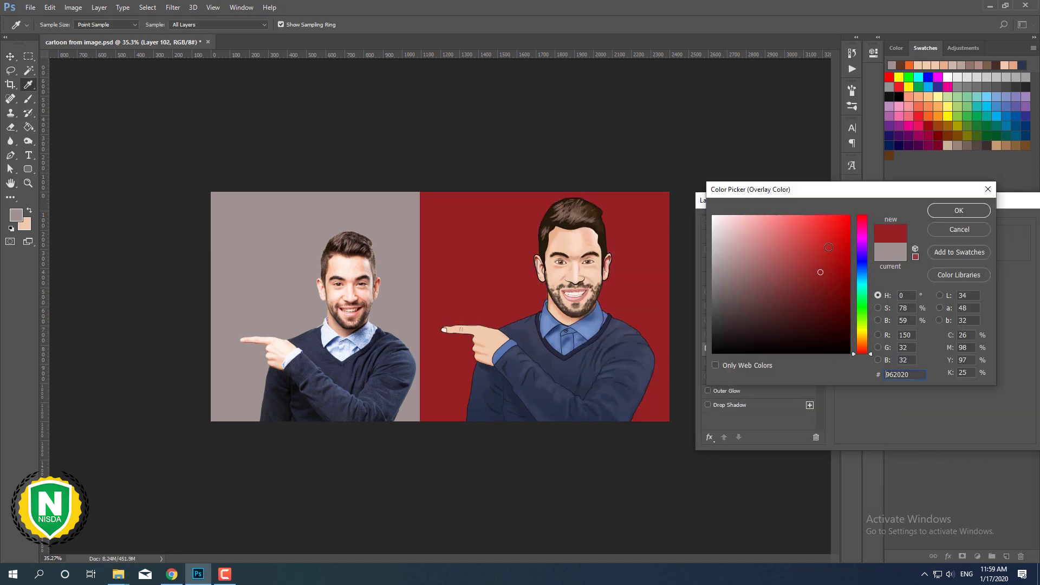
drag(862, 352, 862, 337)
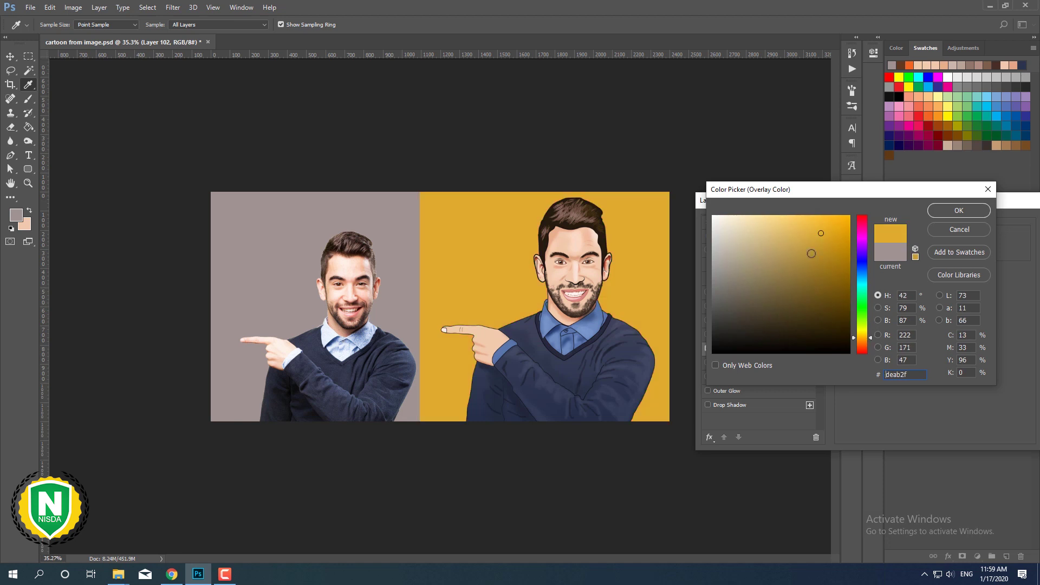
drag(815, 235, 824, 215)
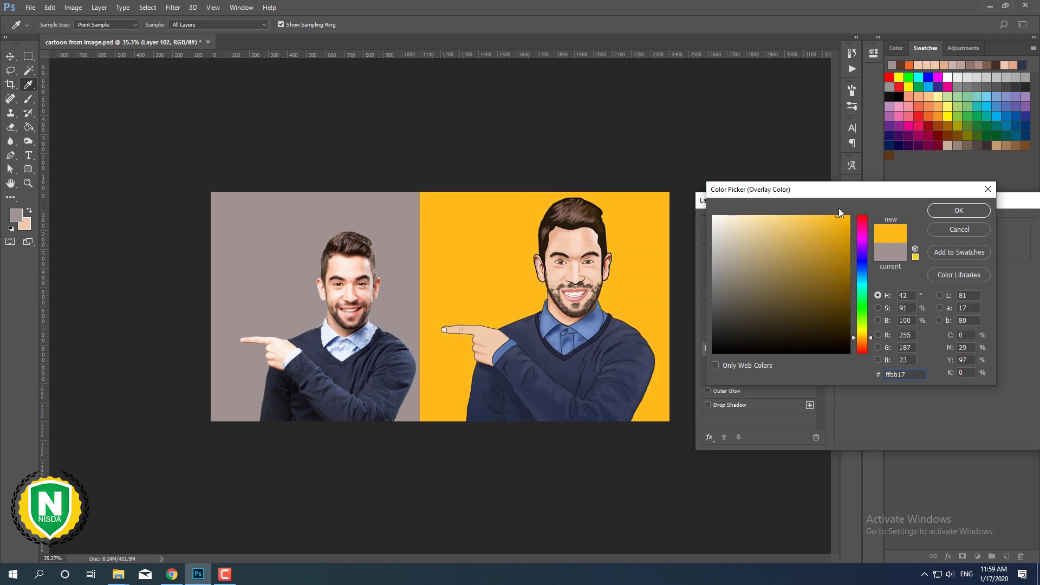
drag(862, 338, 864, 347)
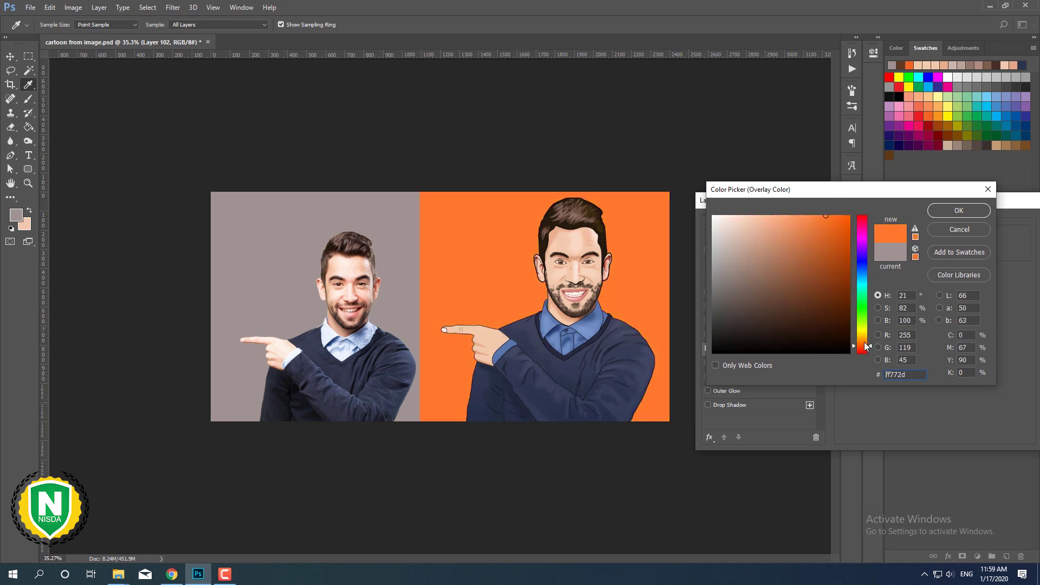
click(959, 211)
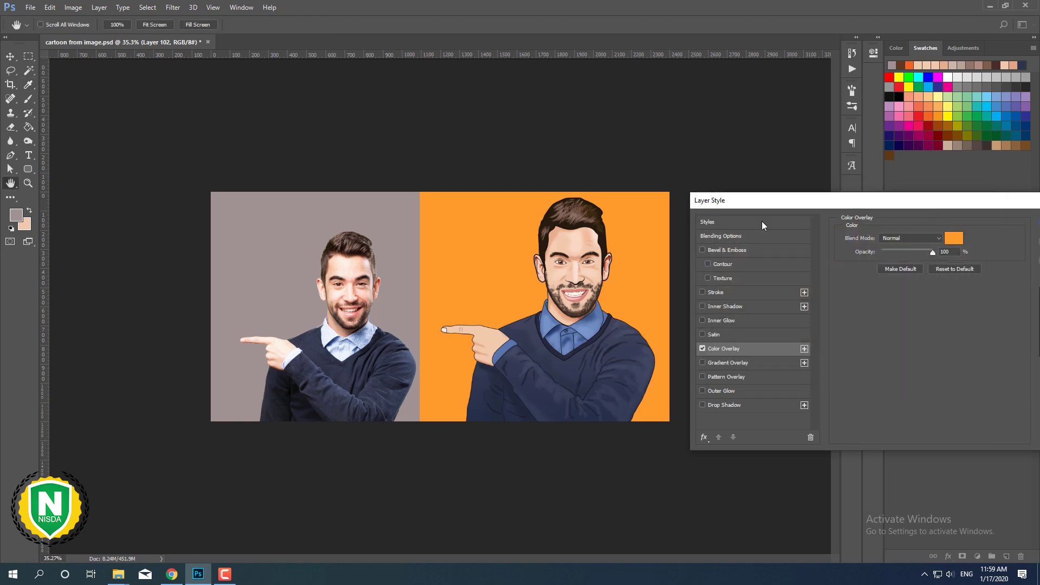
key(Return)
key(ctrl+shift+alt+n)
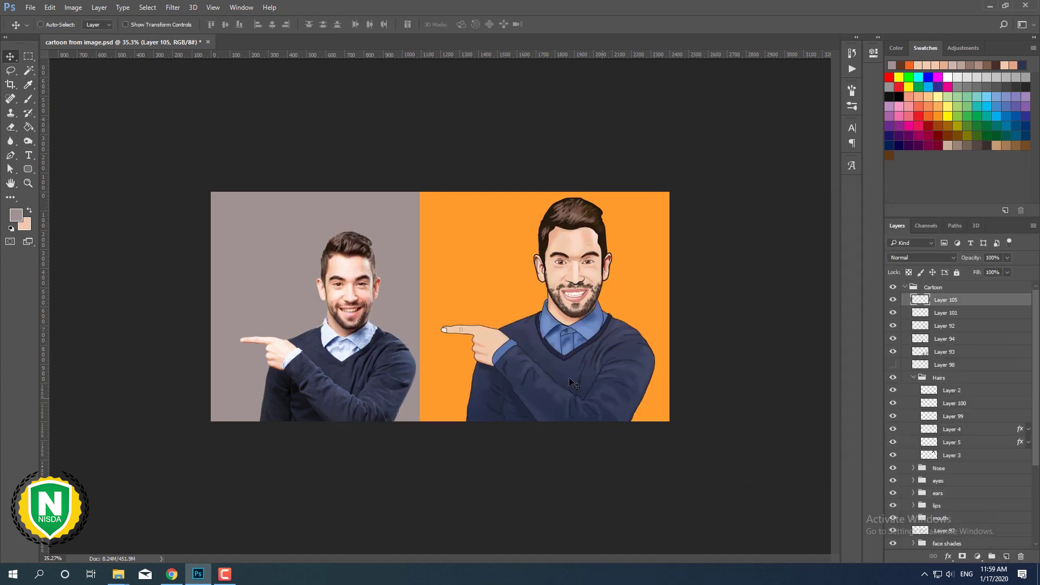
scroll(444, 382, up, 6)
Paint a pink shade under the pointing finger with a small peach brush.
click(28, 98)
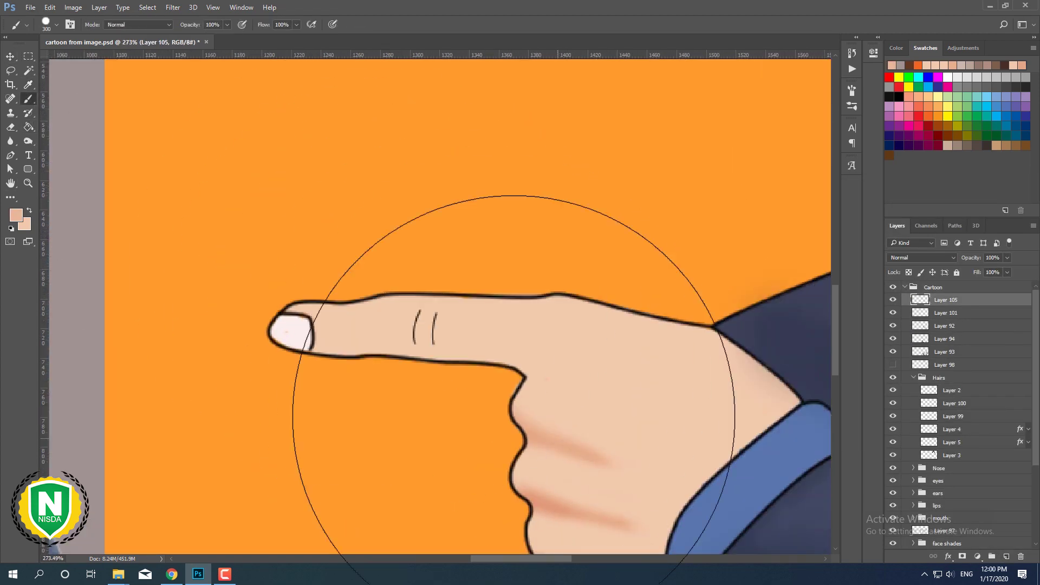
key(bracketleft)
key(bracketleft)
key(bracketleft)
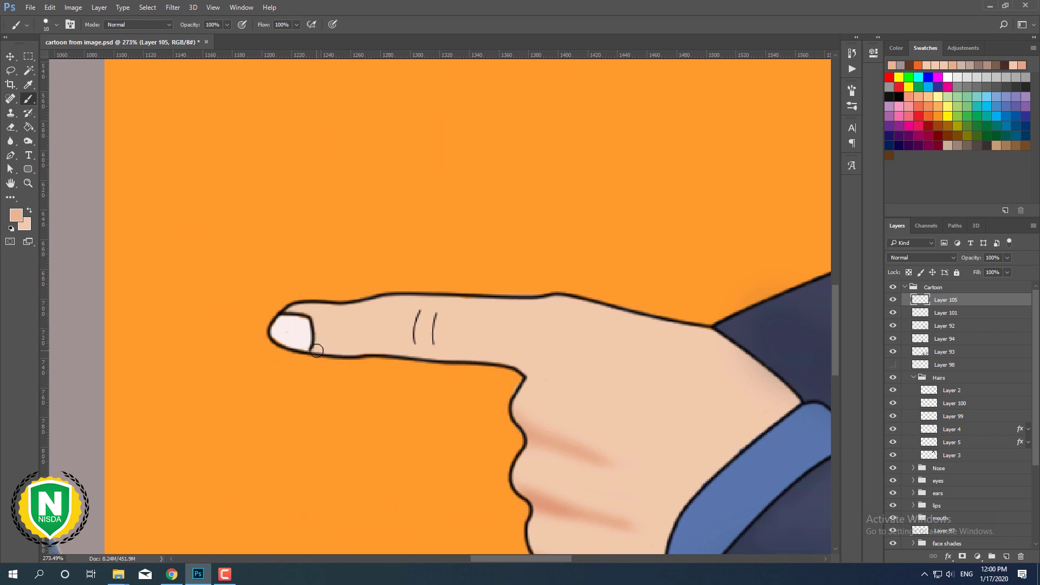
right_click(409, 376)
key(Escape)
scroll(529, 276, down, 5)
scroll(542, 271, up, 6)
mouse_move(268, 351)
mouse_down()
mouse_move(397, 353)
mouse_move(528, 373)
mouse_up()
Erase the excess shading along the finger's underside edge.
key(e)
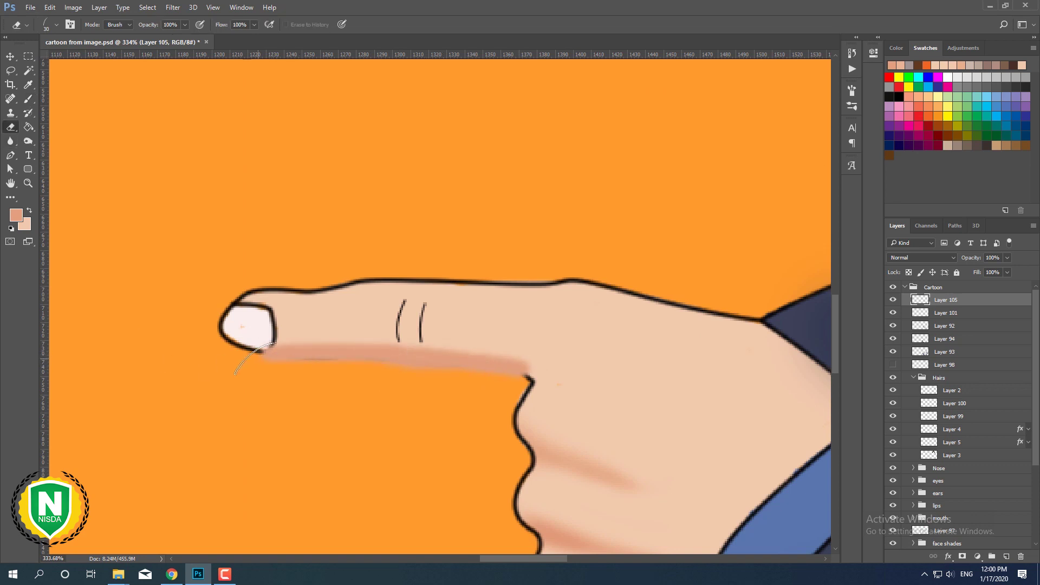
mouse_move(274, 384)
mouse_down()
mouse_move(503, 394)
mouse_move(337, 379)
mouse_move(246, 338)
mouse_up()
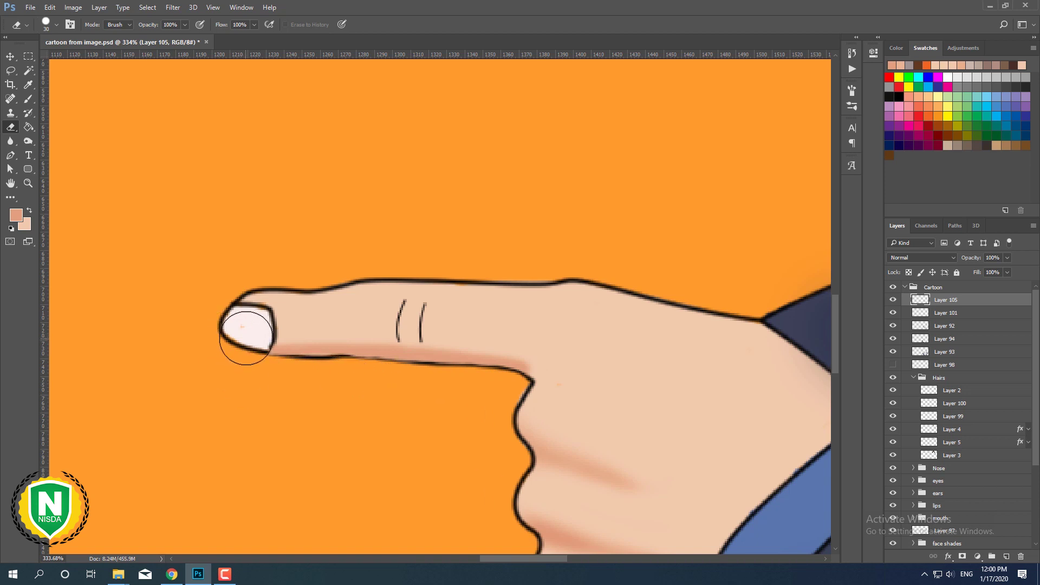
scroll(326, 374, down, 3)
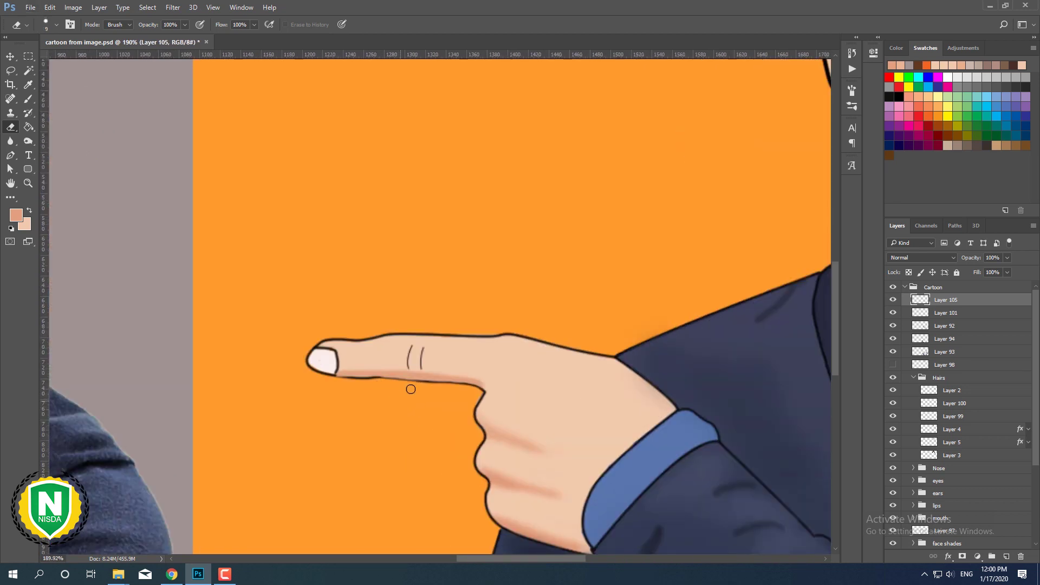
scroll(411, 389, up, 4)
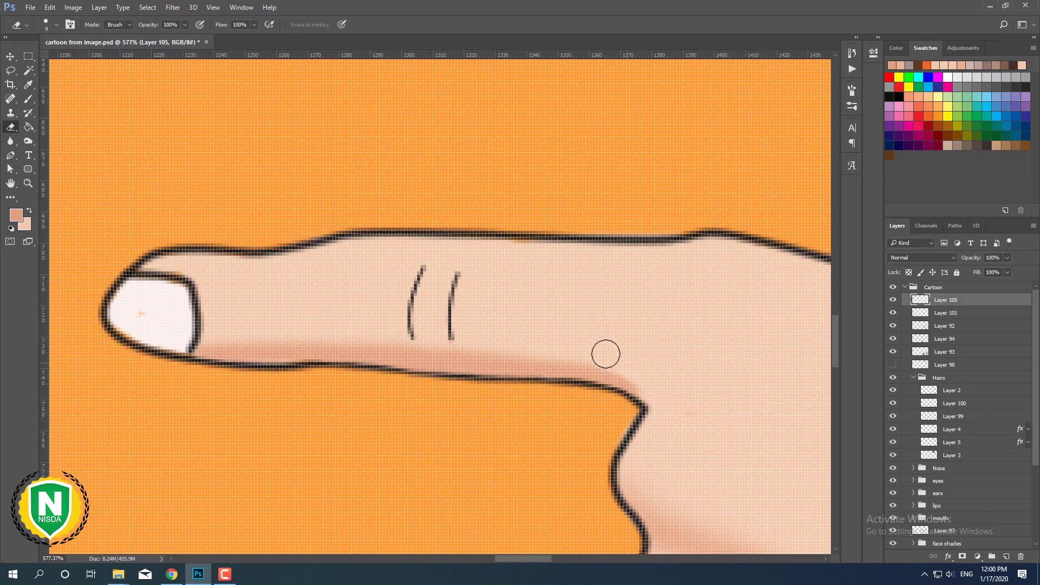
scroll(607, 353, down, 4)
scroll(414, 265, down, 4)
scroll(478, 359, up, 4)
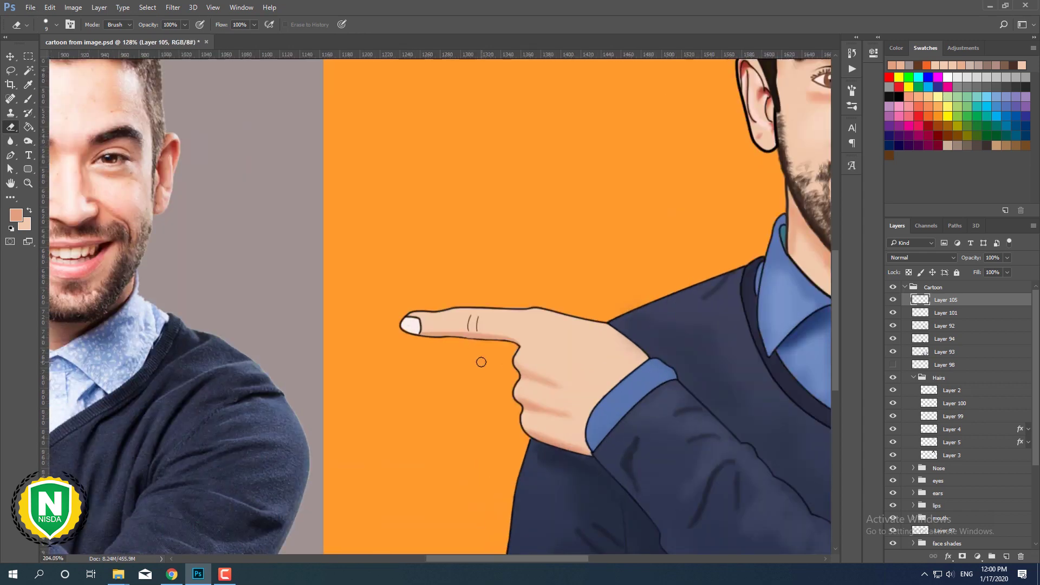
scroll(468, 310, up, 3)
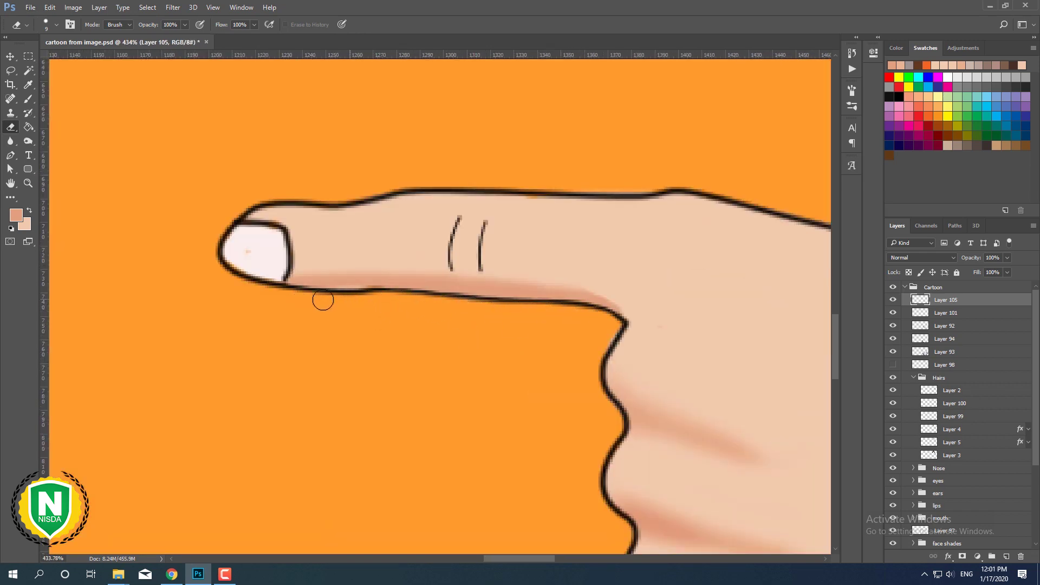
scroll(523, 312, down, 4)
scroll(477, 355, down, 3)
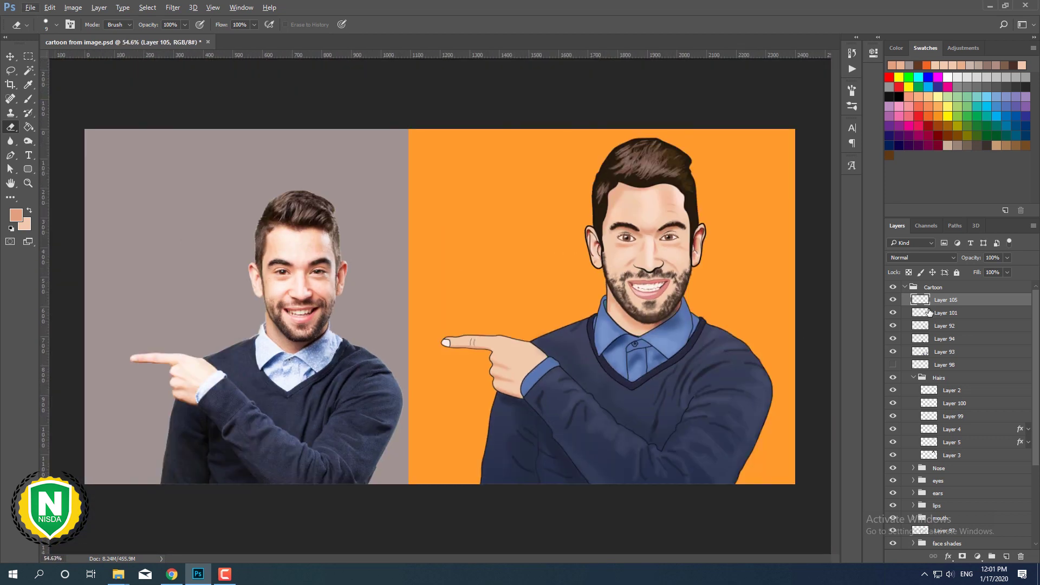
scroll(895, 453, down, 1)
scroll(895, 453, down, 1)
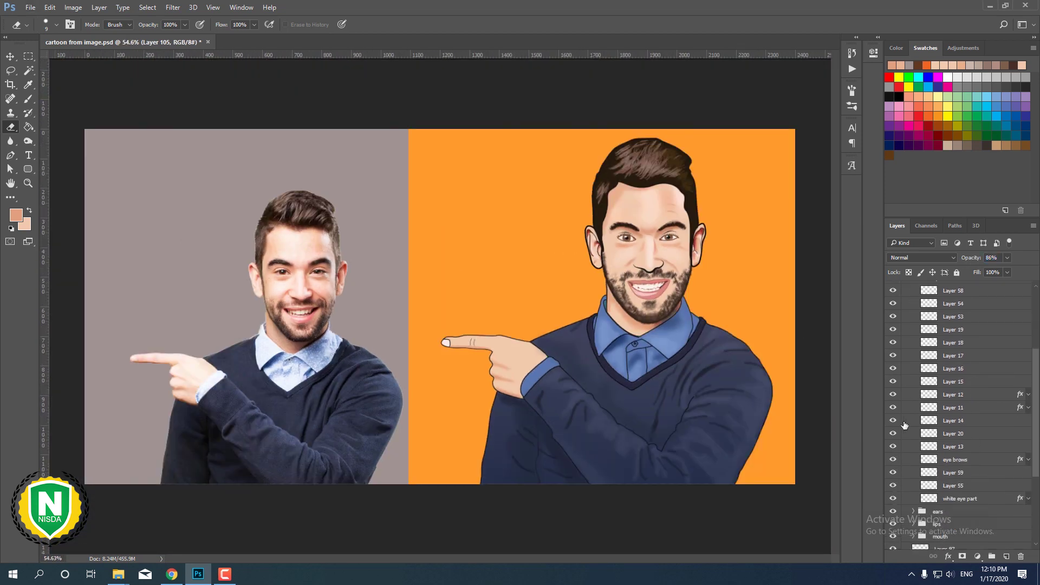
Set Layer 11's Color Overlay to the darker brown 492211.
double_click(967, 413)
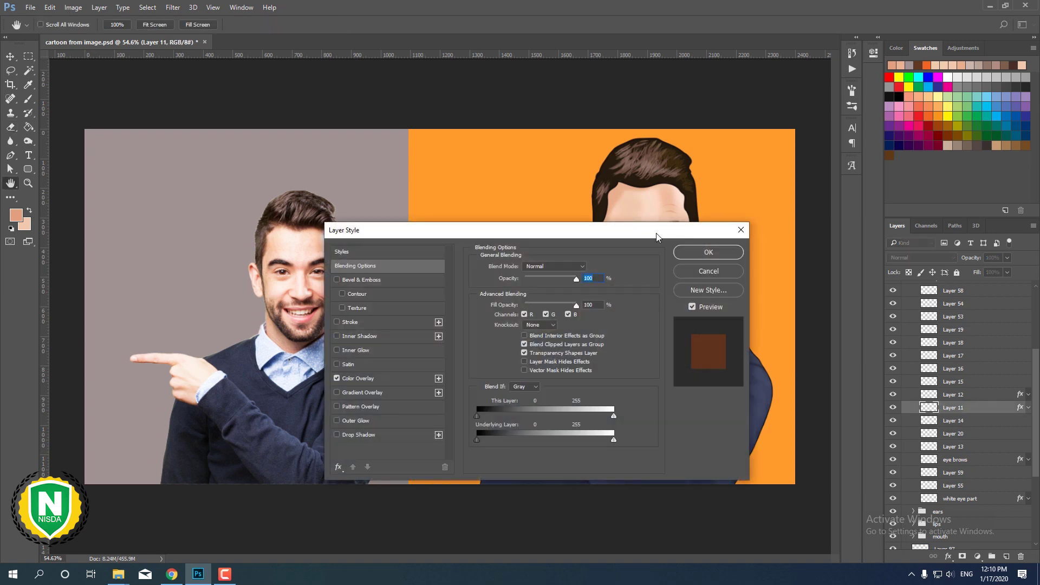
click(327, 454)
click(557, 343)
click(956, 207)
click(557, 345)
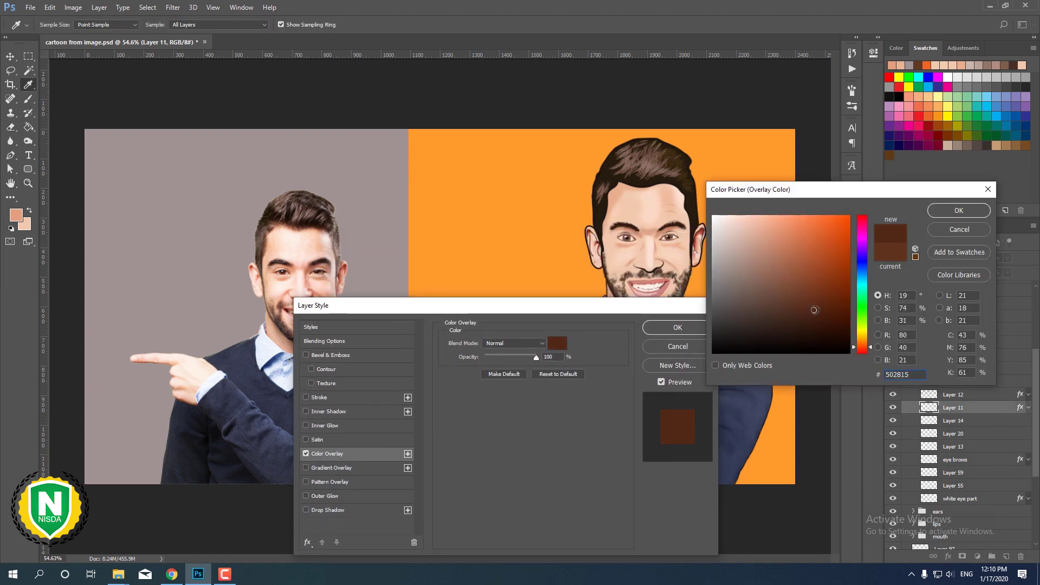
click(818, 313)
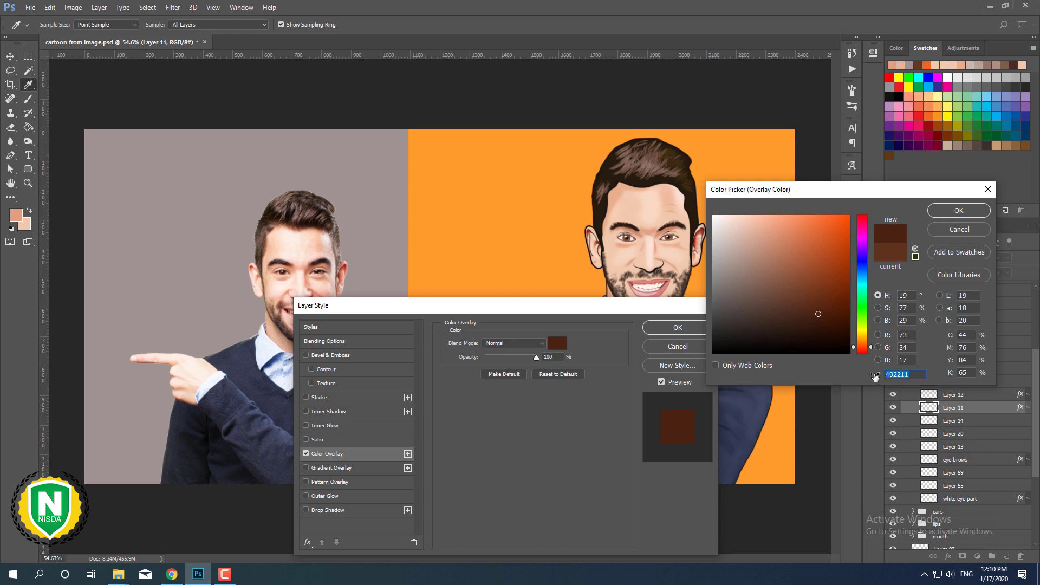
click(959, 210)
click(678, 327)
Reconfirm the brown Color Overlay colour on Layer 12.
double_click(967, 395)
click(327, 454)
click(557, 343)
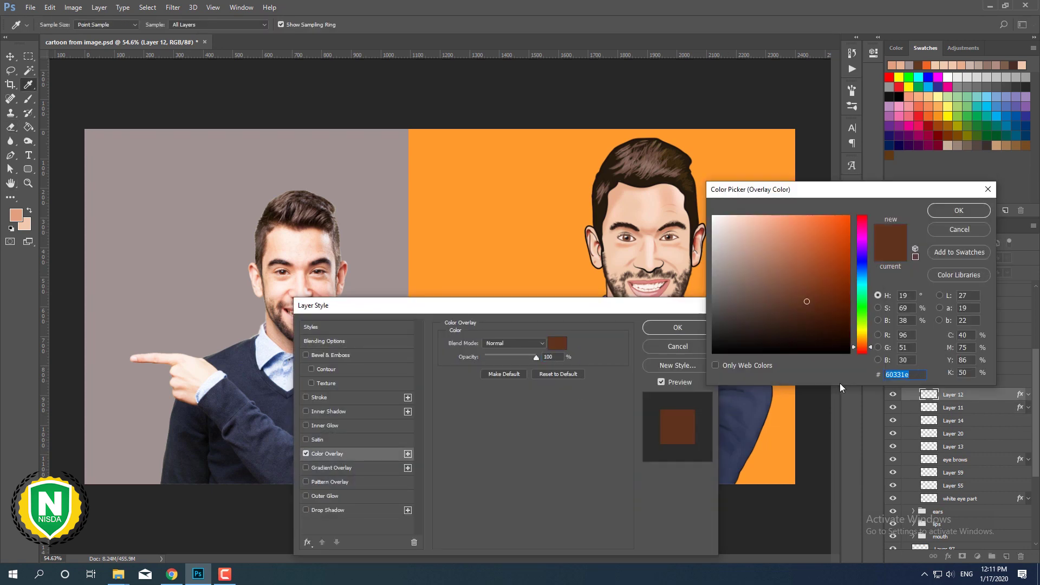
click(959, 210)
click(678, 328)
scroll(954, 379, up, 5)
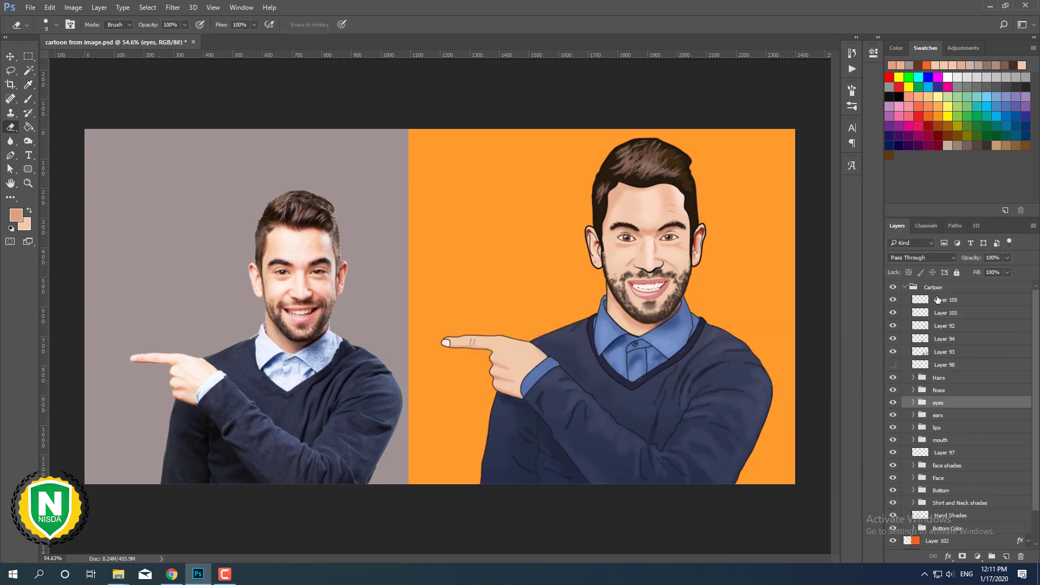
Add a new empty layer and set up a larger brush.
click(938, 300)
key(ctrl+shift+alt+n)
key(b)
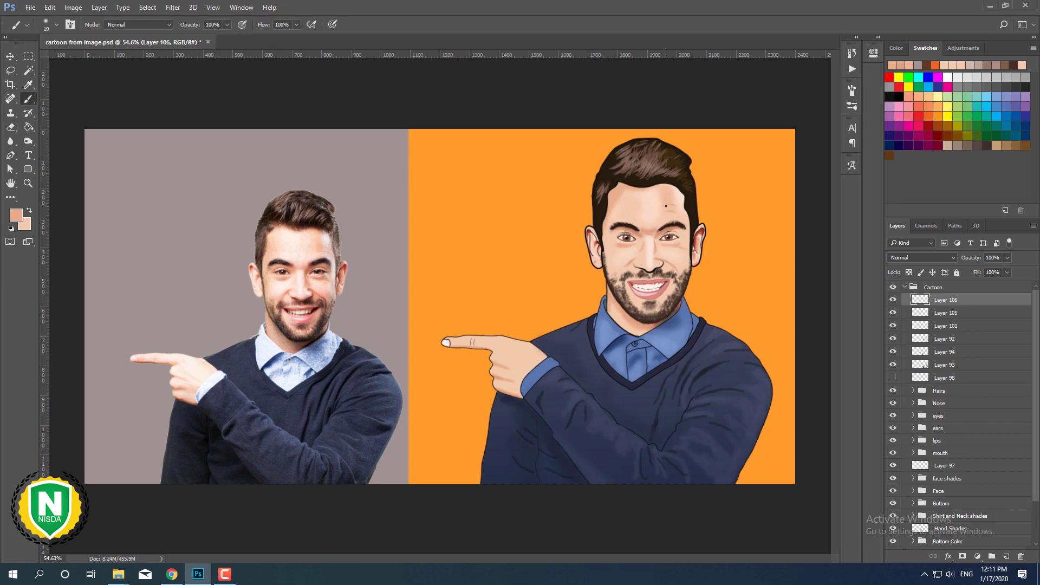
right_click(666, 206)
key(Return)
scroll(744, 308, down, 2)
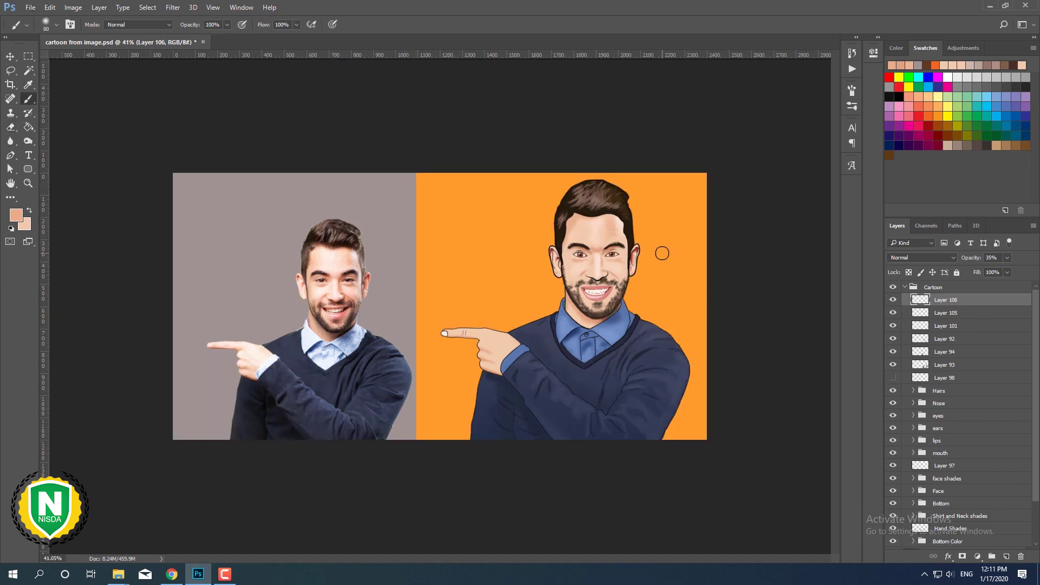
scroll(662, 253, up, 3)
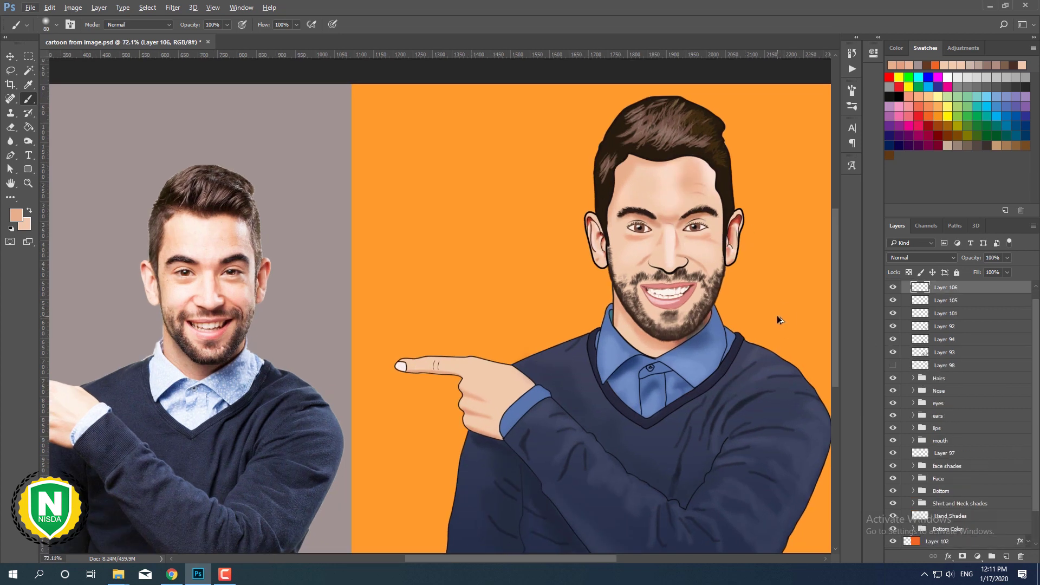
scroll(954, 380, down, 3)
Expand the face shades group, add a new layer inside it, then collapse it.
click(915, 428)
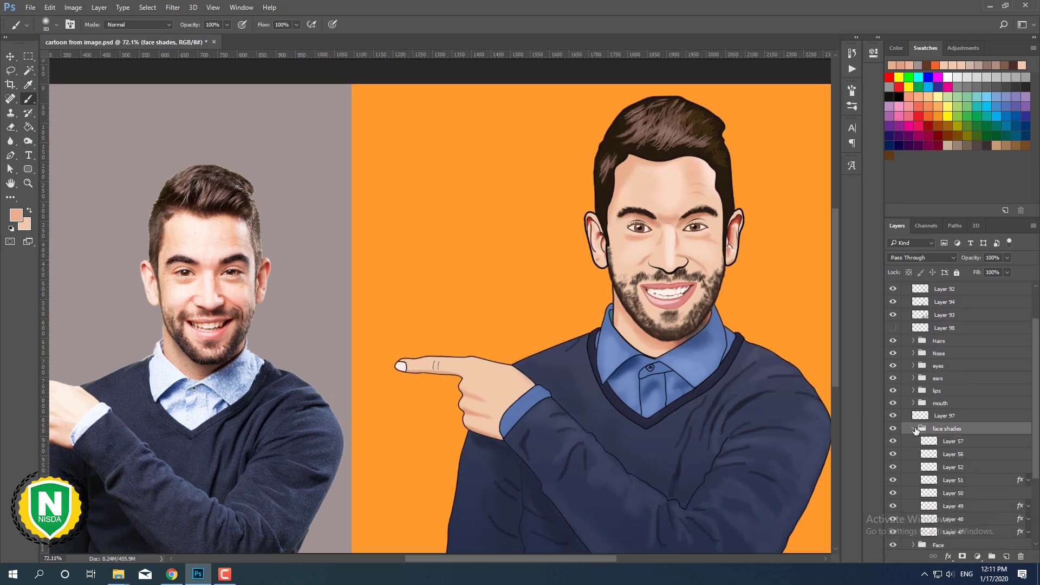
click(953, 454)
key(ctrl+shift+alt+n)
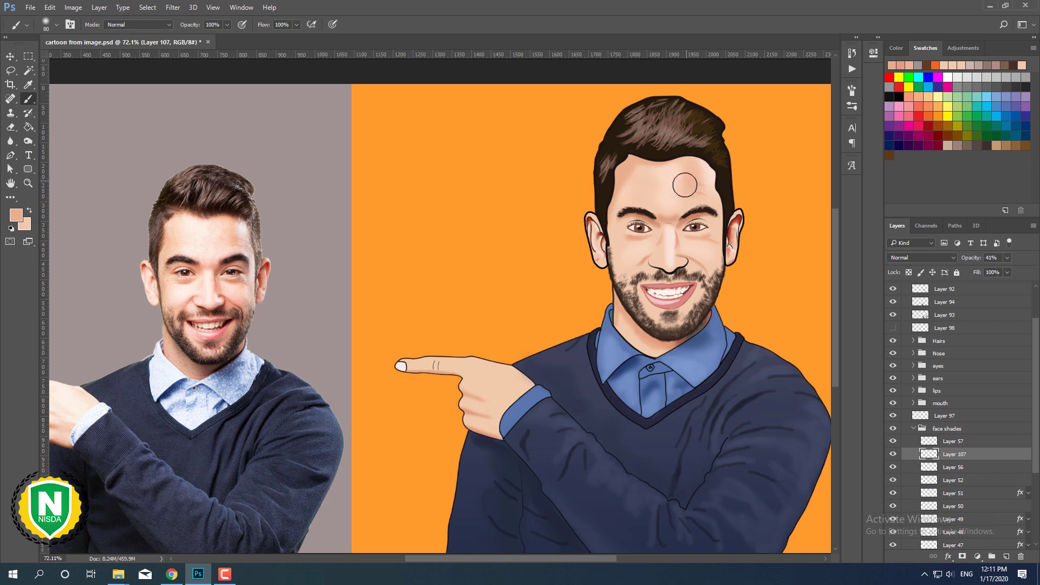
scroll(774, 239, down, 3)
scroll(700, 270, up, 2)
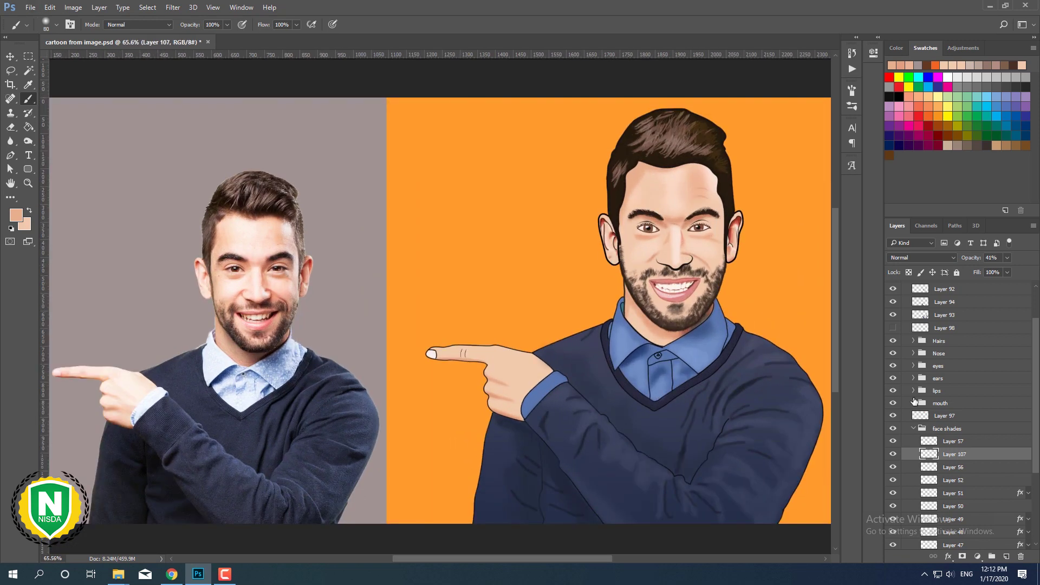
click(914, 429)
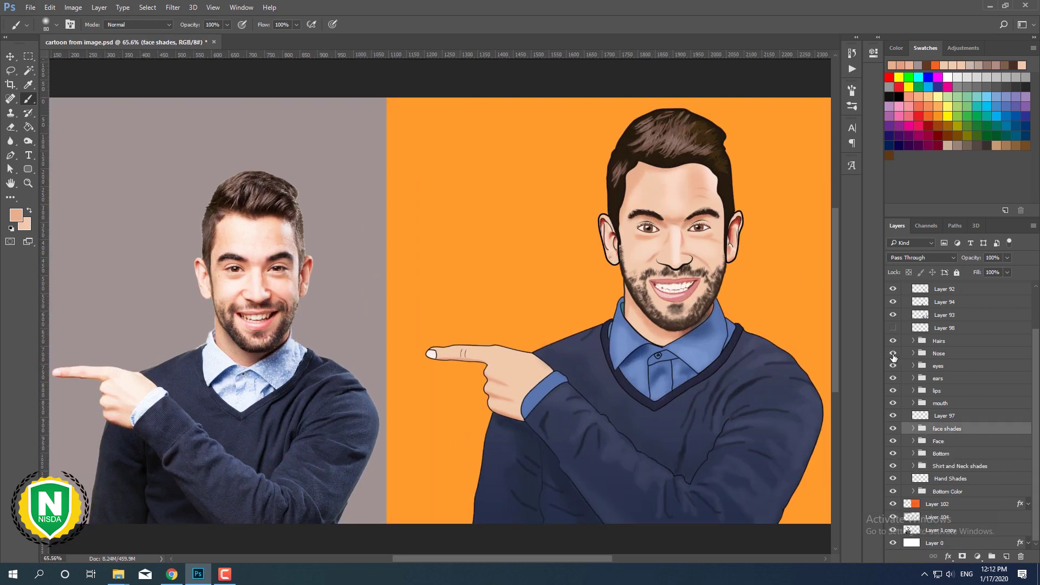
scroll(895, 379, up, 2)
scroll(897, 428, down, 1)
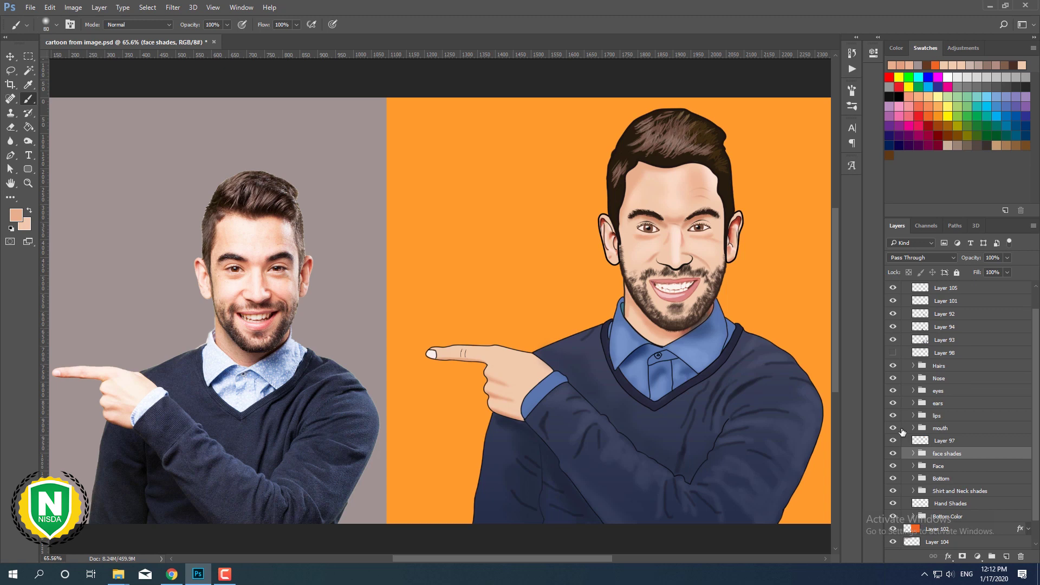
Select Layer 52 in face shades and switch to a smaller Eraser.
click(914, 454)
scroll(896, 406, down, 5)
click(964, 443)
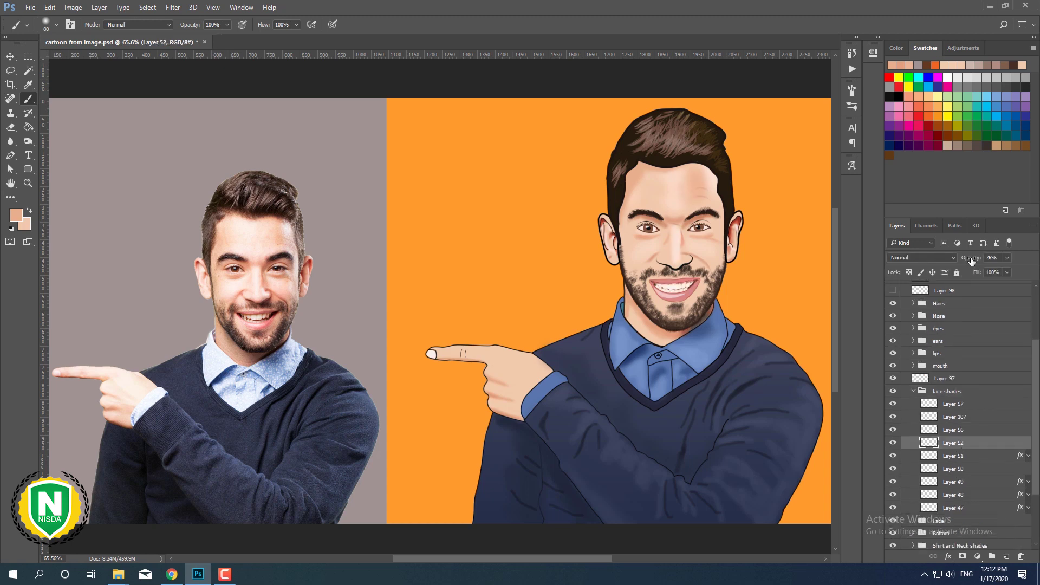
key(e)
key(bracketleft)
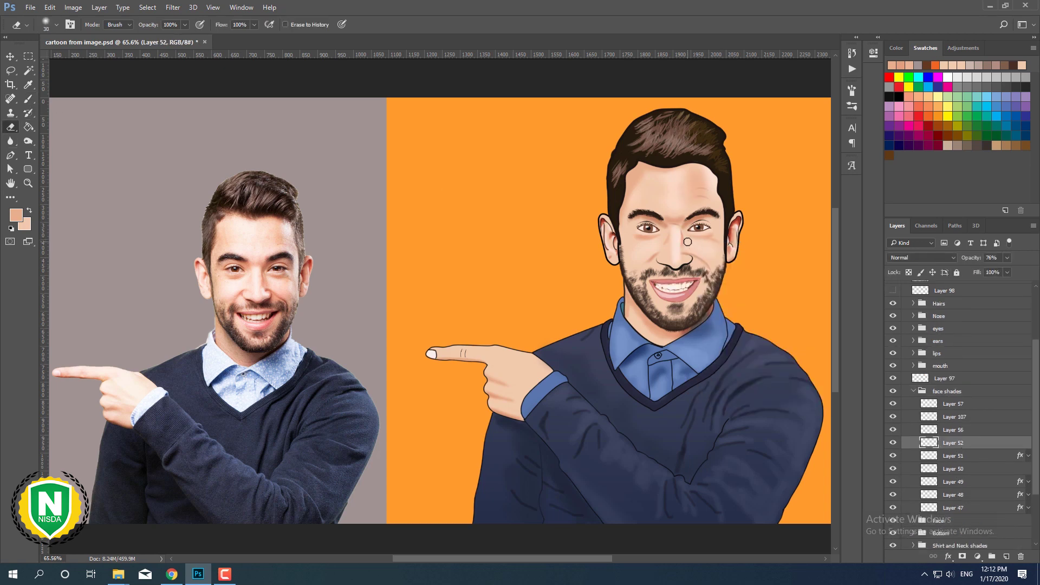
scroll(739, 281, down, 1)
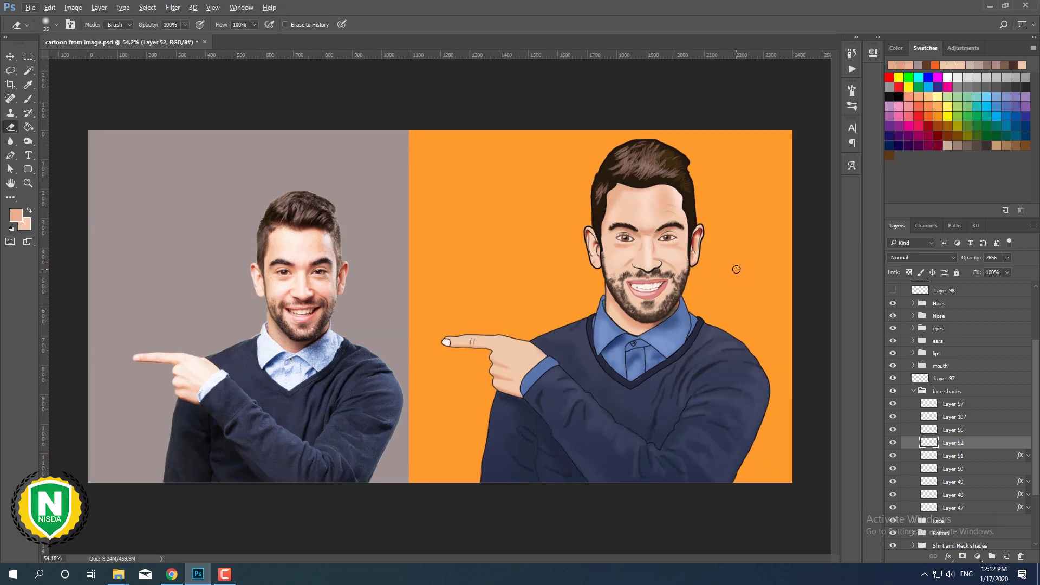
Collapse face shades, open the Nose group, and add Layer 108 above Layer 7 with the Brush.
scroll(736, 269, up, 3)
scroll(653, 253, up, 2)
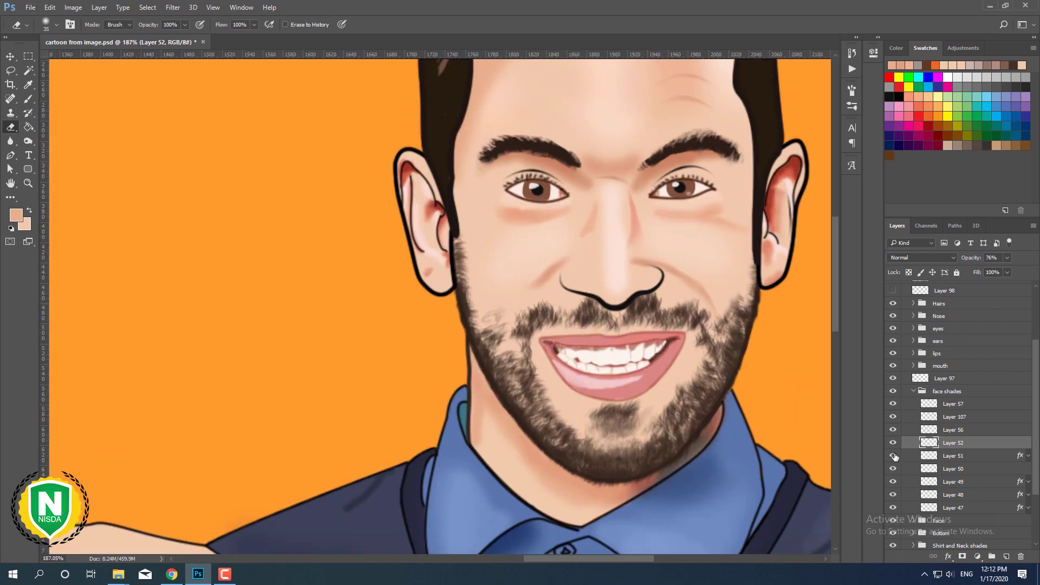
scroll(625, 229, down, 2)
scroll(650, 228, down, 2)
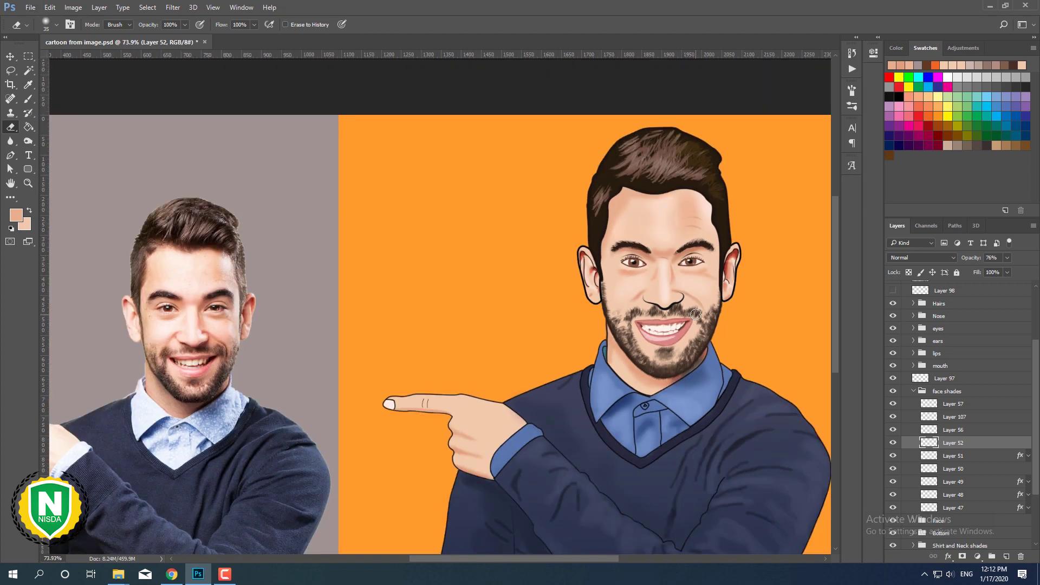
scroll(695, 304, up, 4)
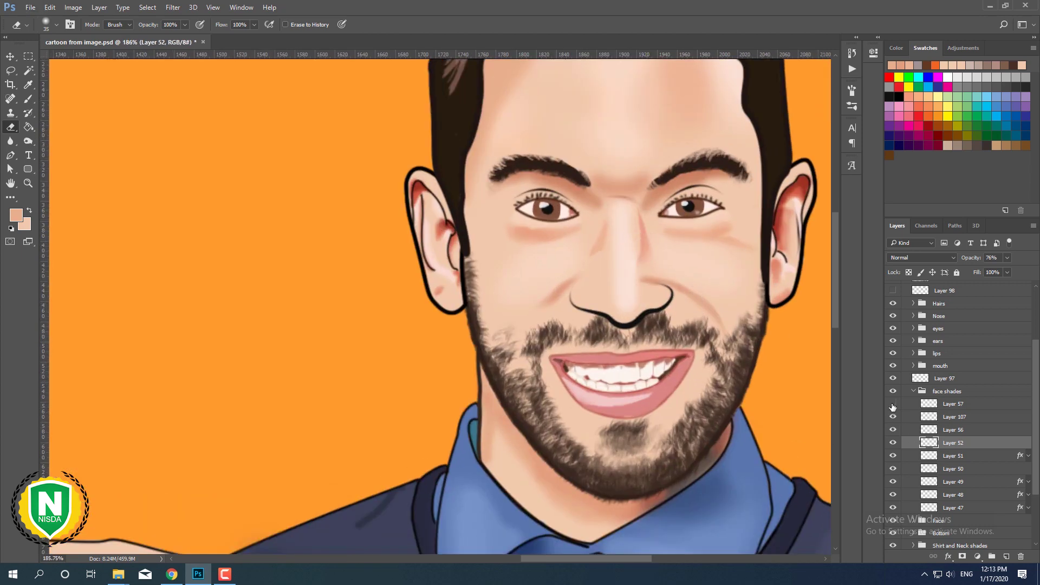
click(914, 392)
click(914, 316)
click(893, 367)
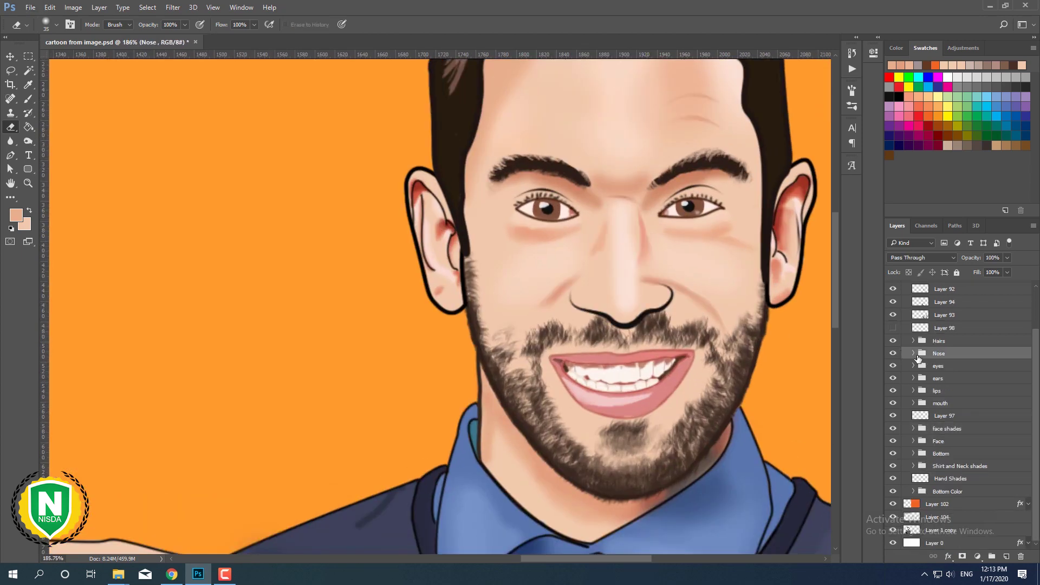
click(905, 426)
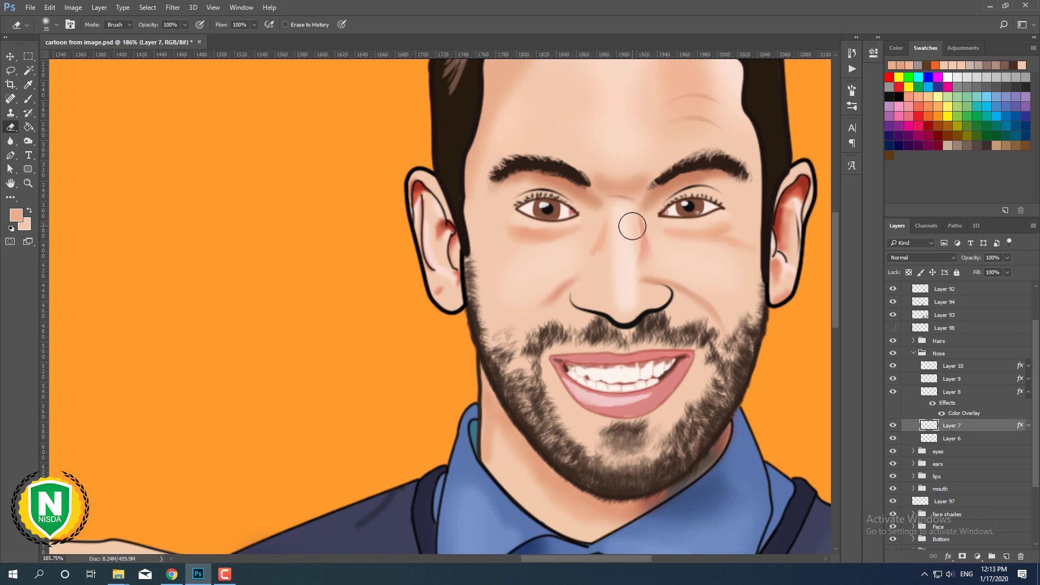
key(v)
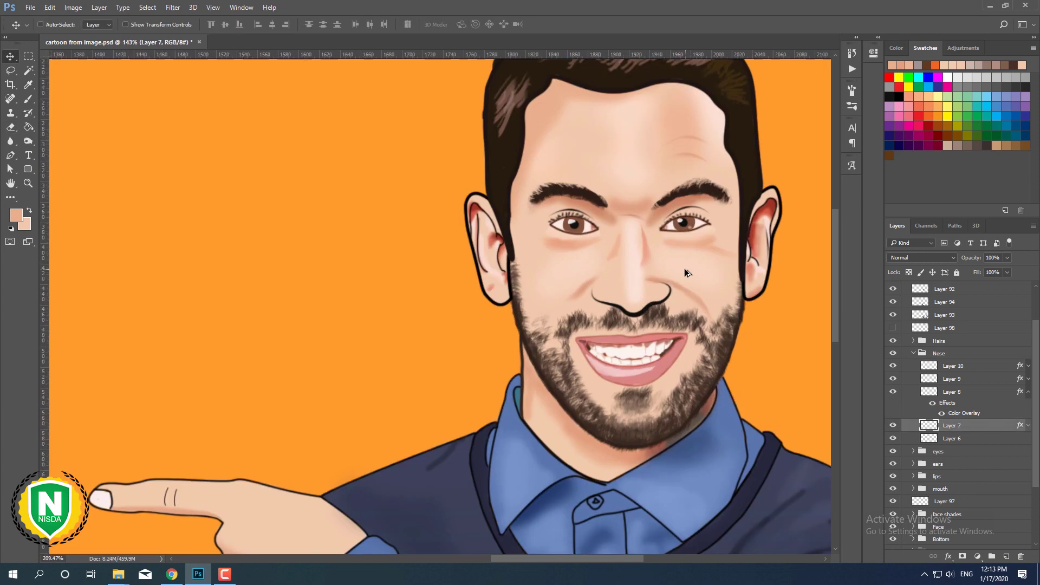
key(b)
key(ctrl+shift+alt+n)
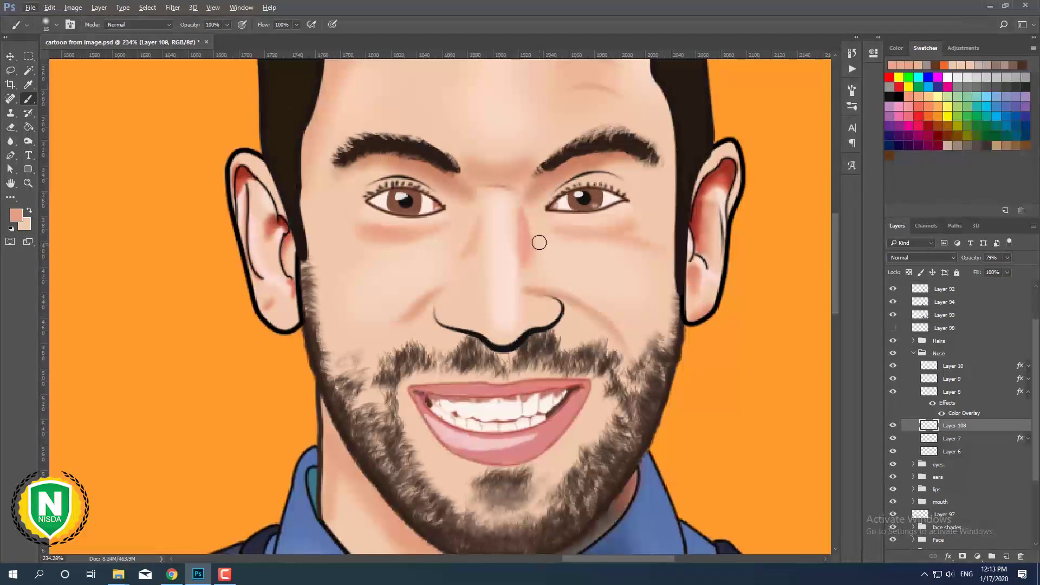
Paint soft pink shading on the nose's right side and lower nose Layers 108 and 7 to about 85% opacity.
drag(540, 243, 534, 225)
scroll(577, 281, down, 5)
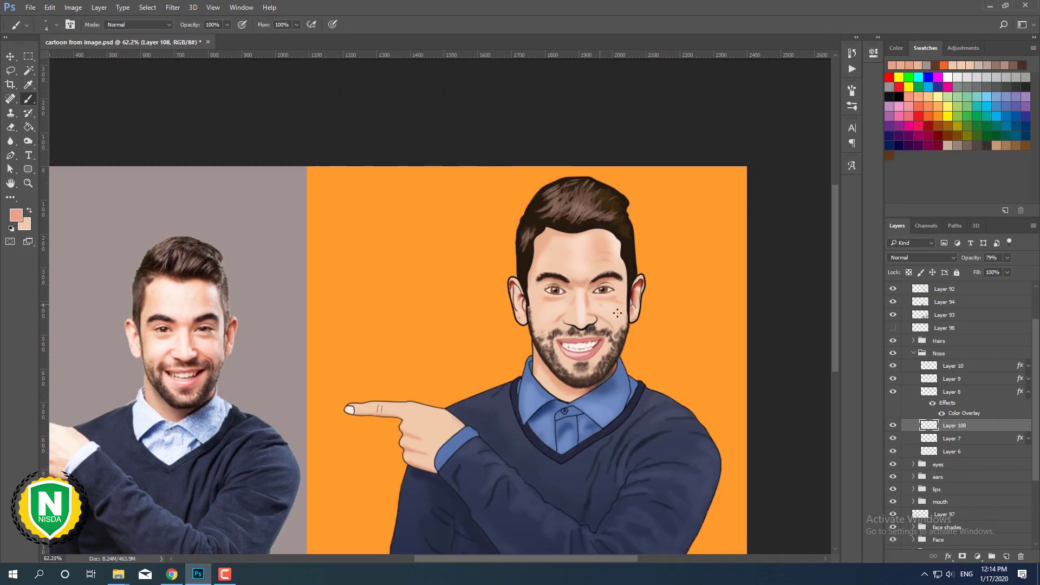
scroll(620, 355, up, 5)
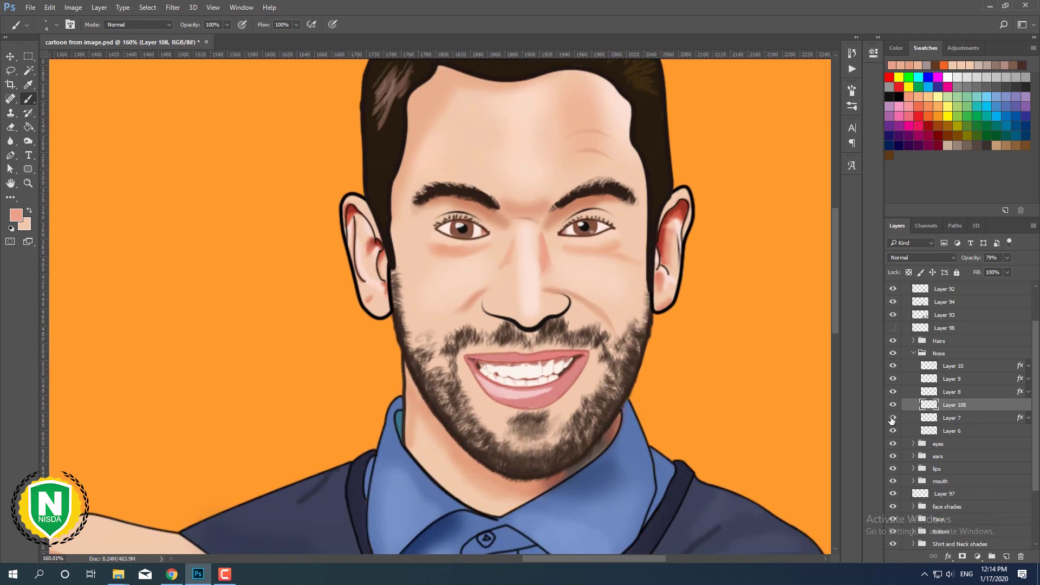
ctrl+click(970, 405)
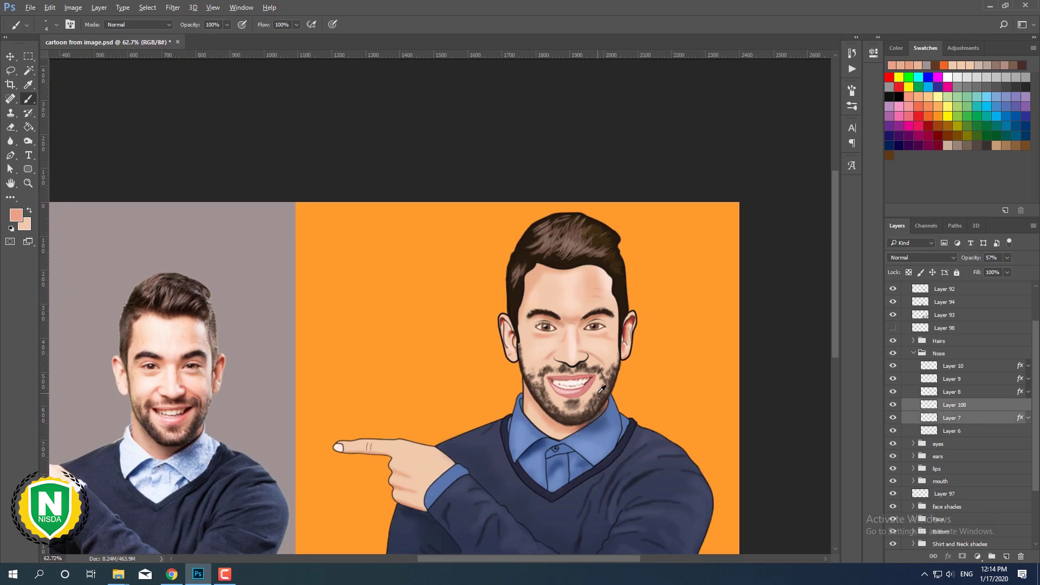
scroll(675, 274, up, 2)
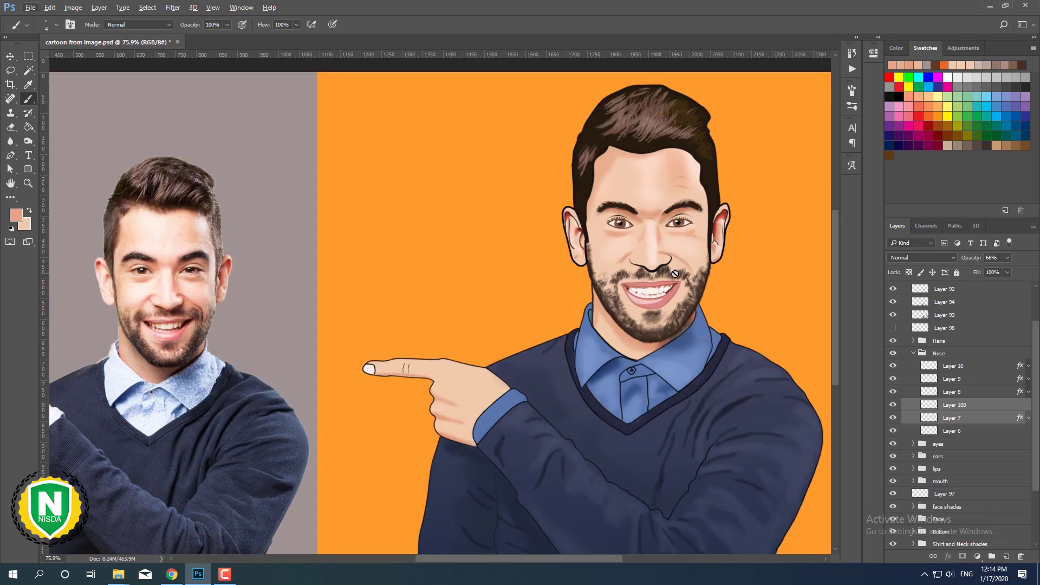
scroll(704, 256, up, 3)
key(e)
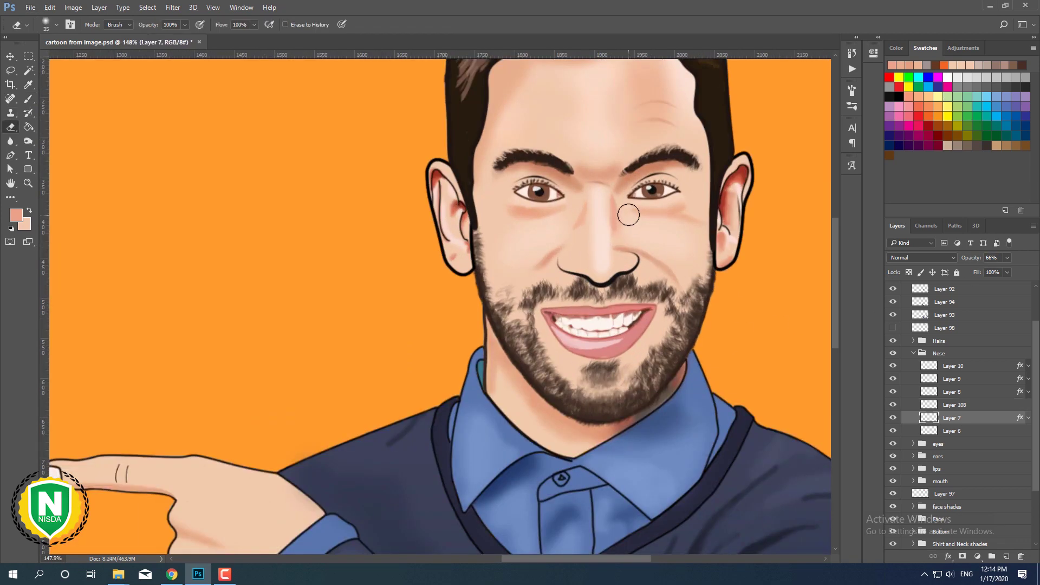
scroll(630, 276, up, 3)
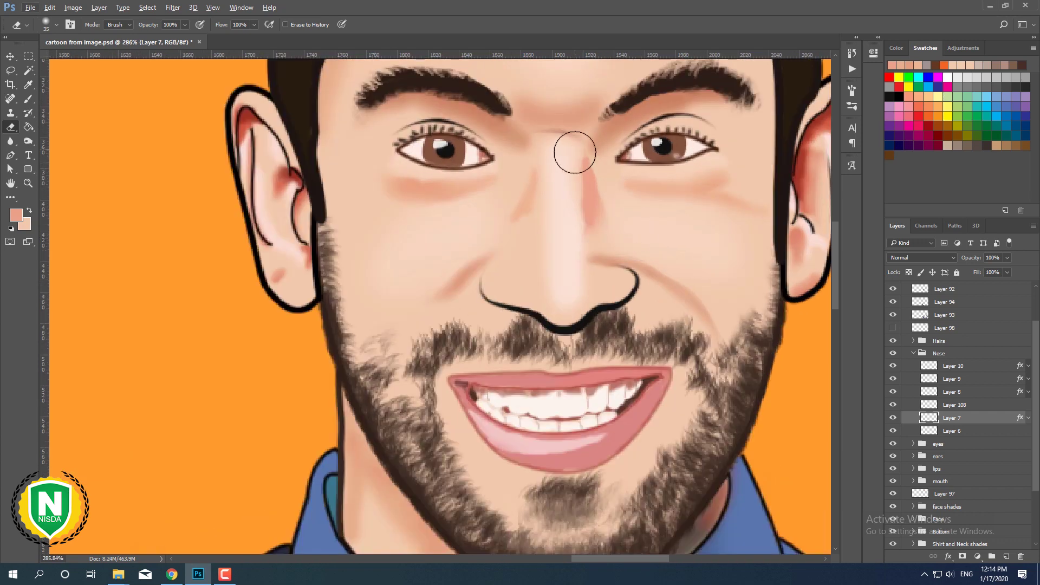
key(alt+bracketright)
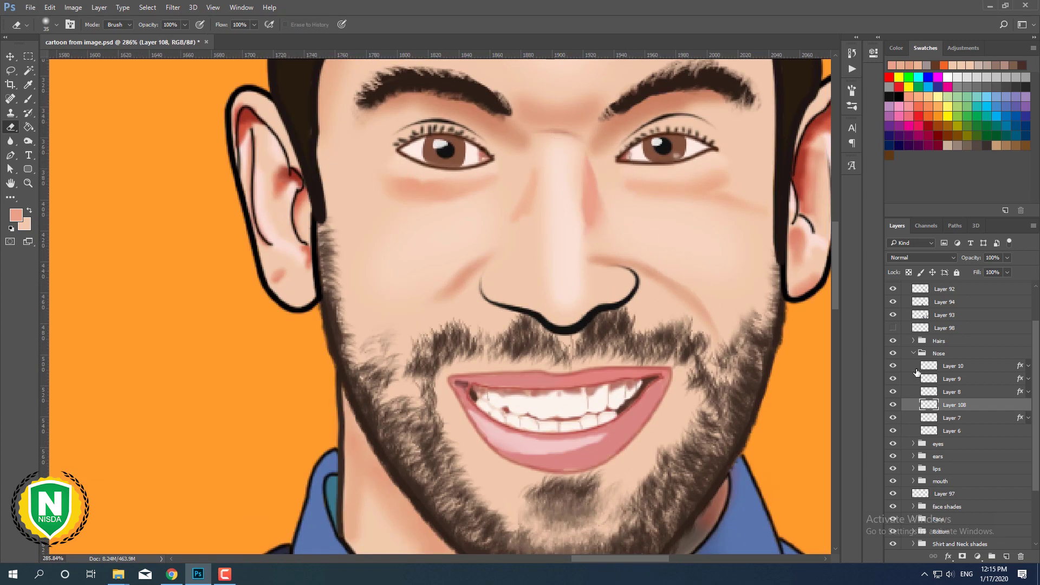
shift+click(955, 420)
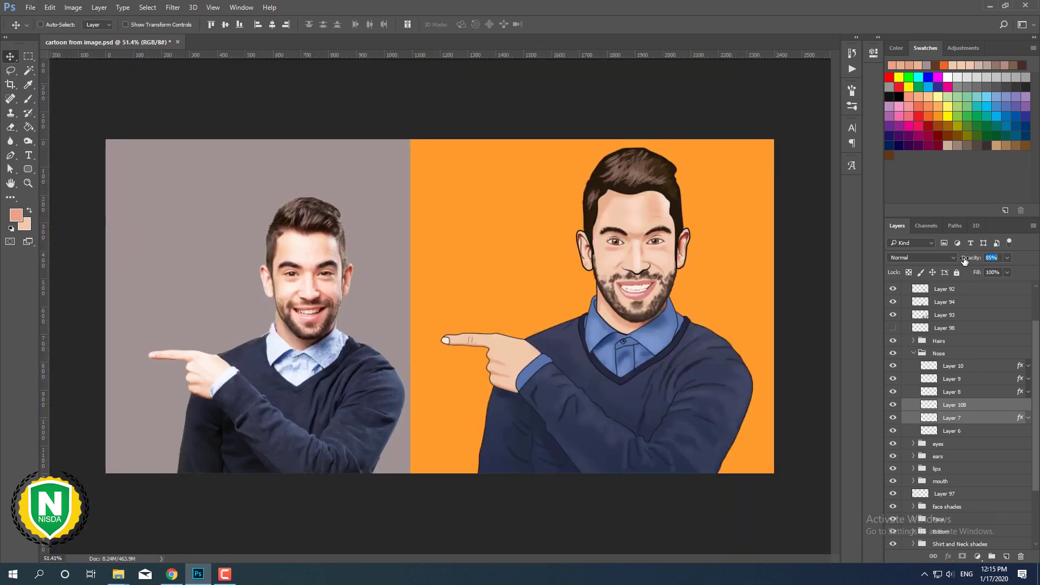
Collapse the Nose group, expand the mouth group, hide Layer 26, and view the whole banner.
click(913, 354)
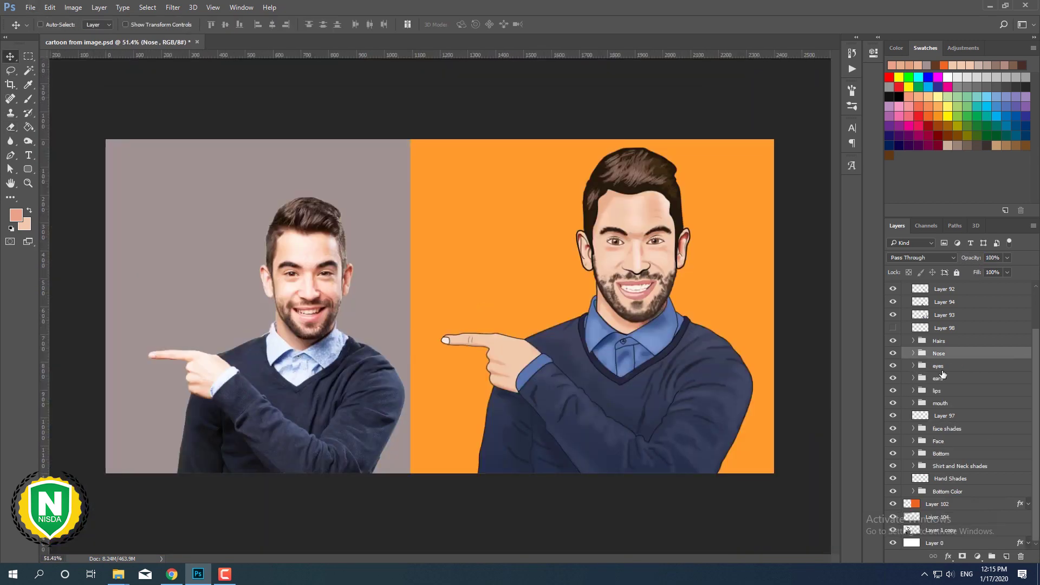
click(914, 403)
scroll(921, 434, down, 1)
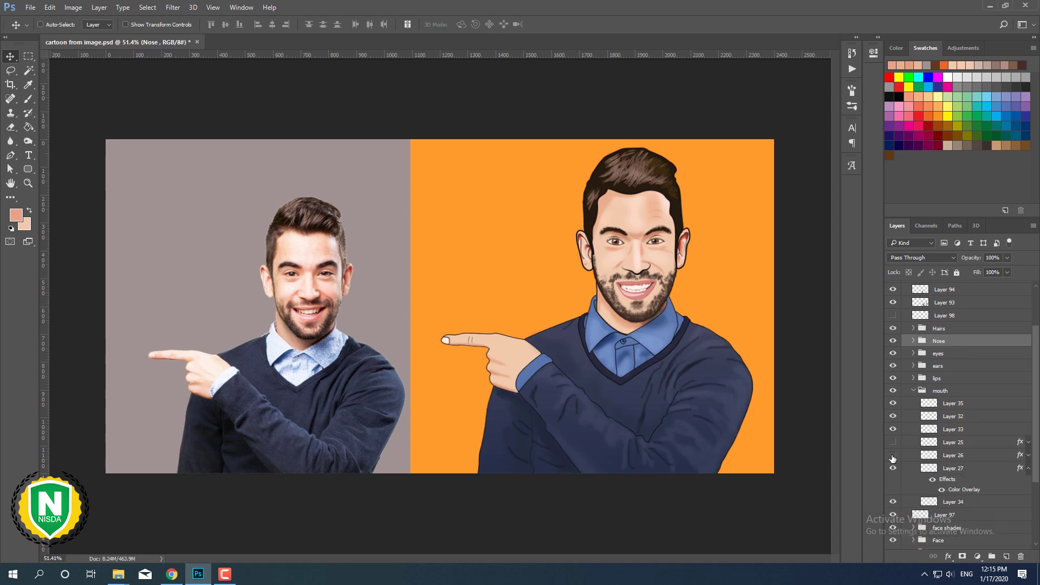
click(893, 455)
key(ctrl+0)
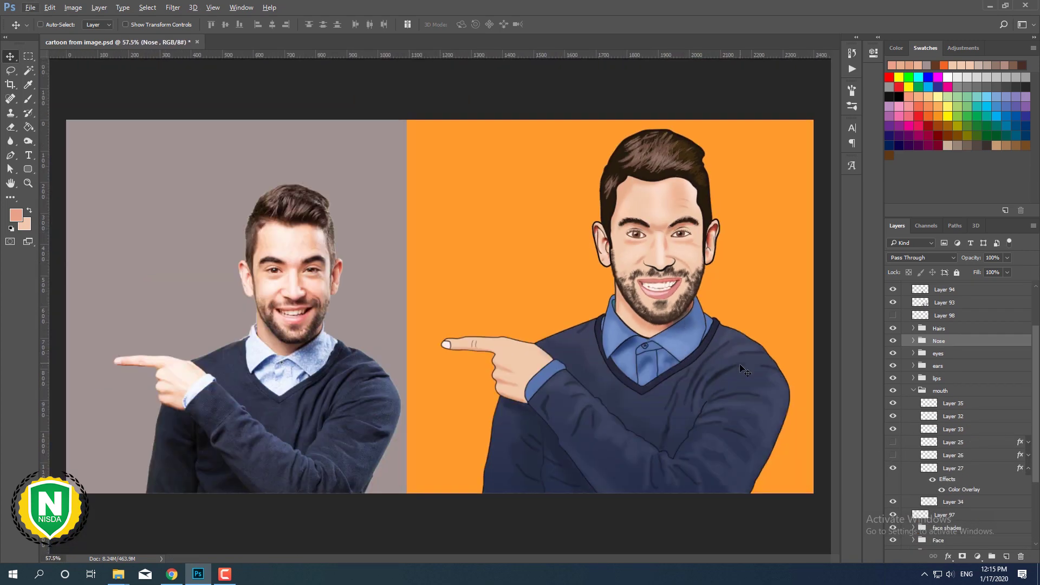
Give Layer 27 a Color Overlay sampled from the photo's teeth.
double_click(961, 478)
click(715, 378)
click(924, 274)
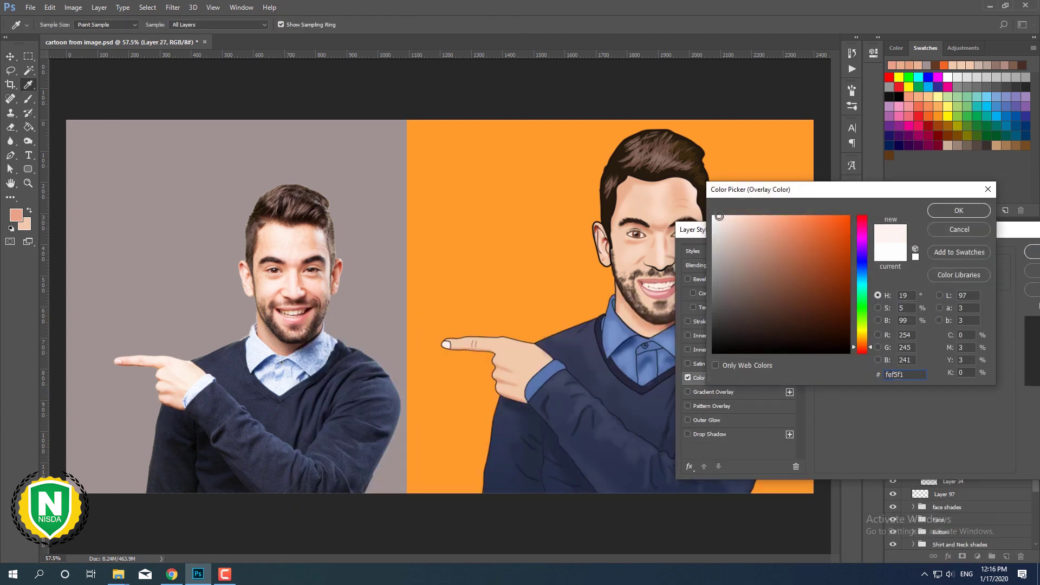
click(297, 312)
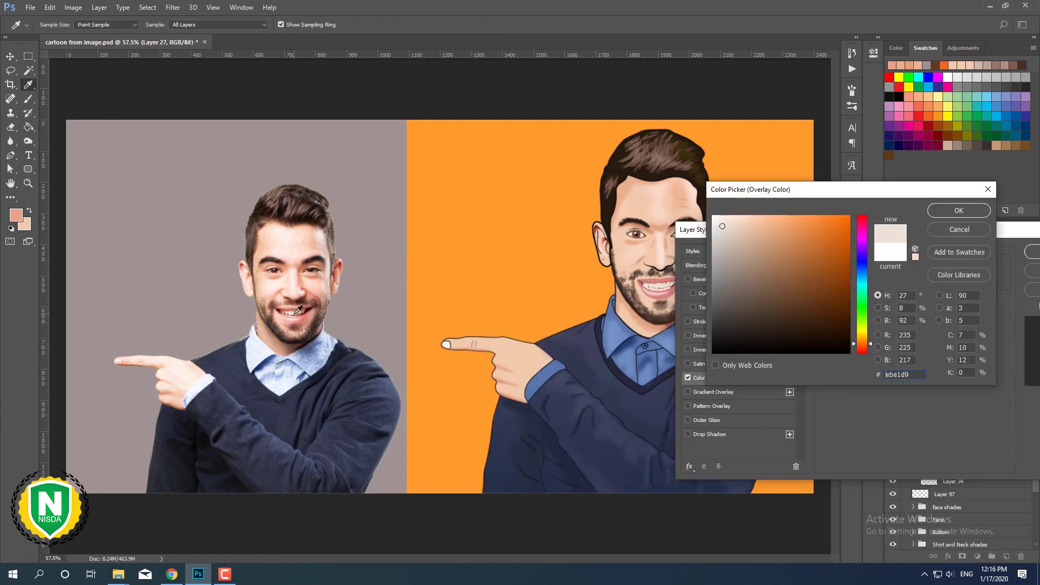
click(958, 211)
click(890, 280)
Add a new empty layer in the mouth group, brush over the teeth, and lower its opacity.
key(v)
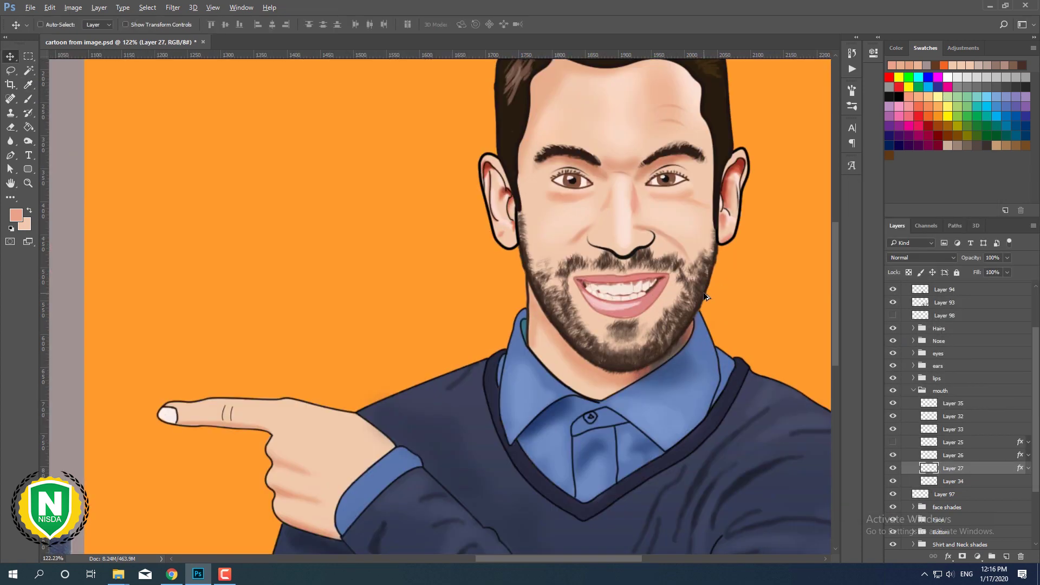
scroll(651, 321, up, 2)
scroll(652, 321, up, 1)
scroll(725, 324, up, 3)
key(ctrl+shift+alt+n)
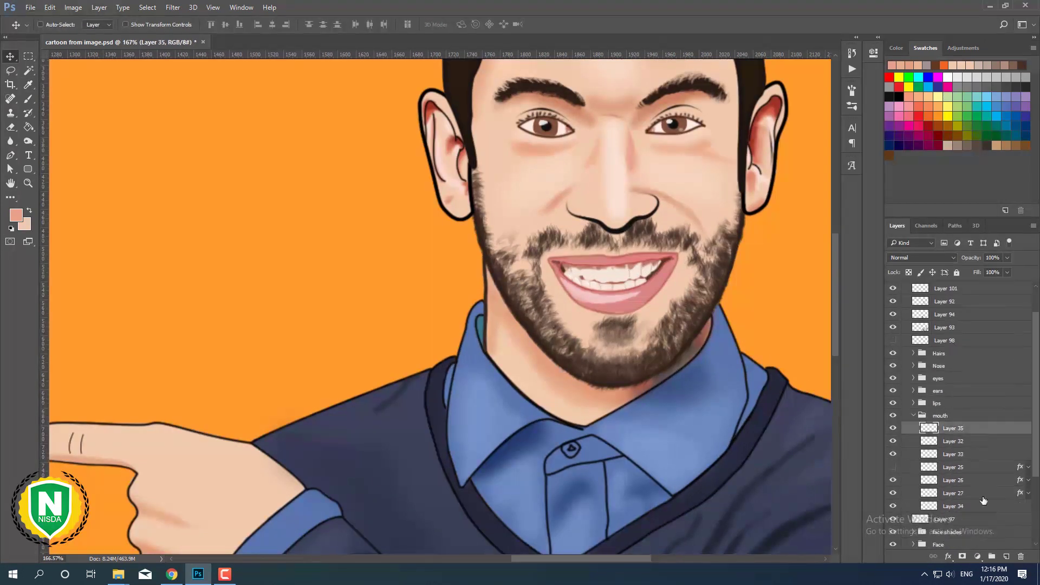
click(29, 100)
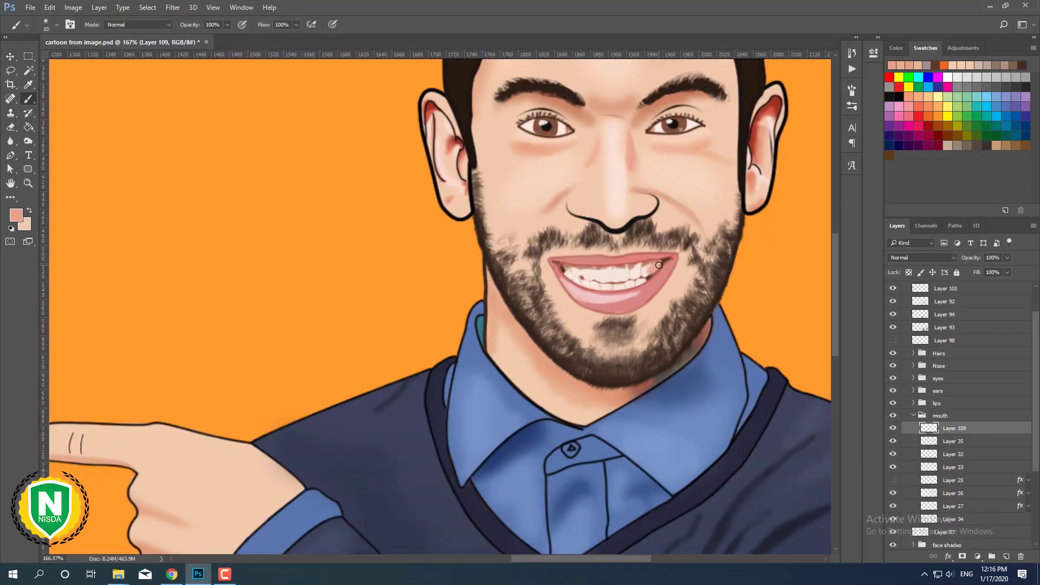
drag(971, 258, 934, 270)
Apply a red Color Overlay to the new teeth shading layer.
double_click(910, 428)
click(515, 508)
click(746, 399)
click(800, 249)
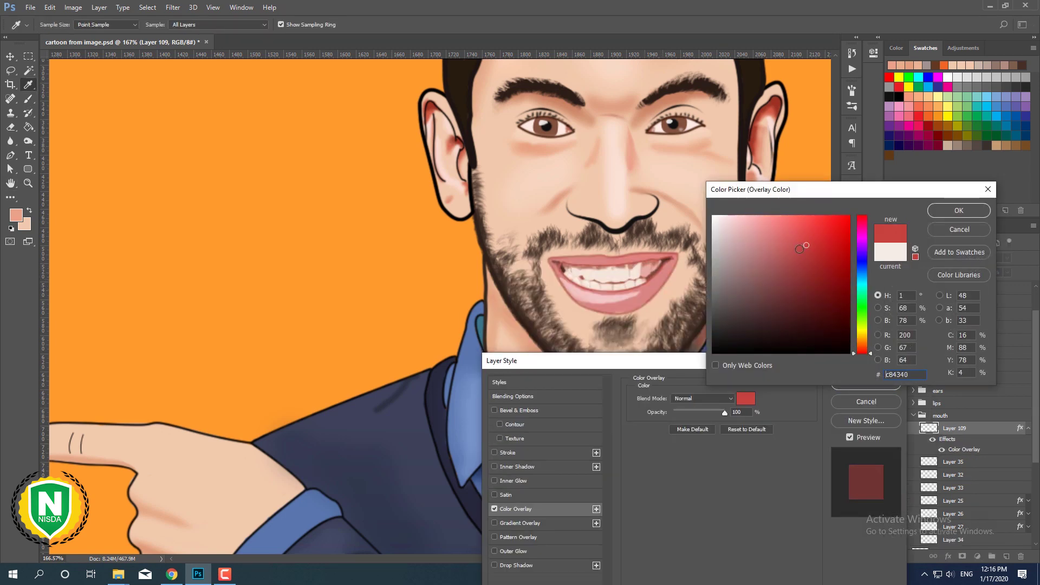
click(959, 211)
click(866, 383)
Erase excess shading and restore the layer opacity to 100%.
key(e)
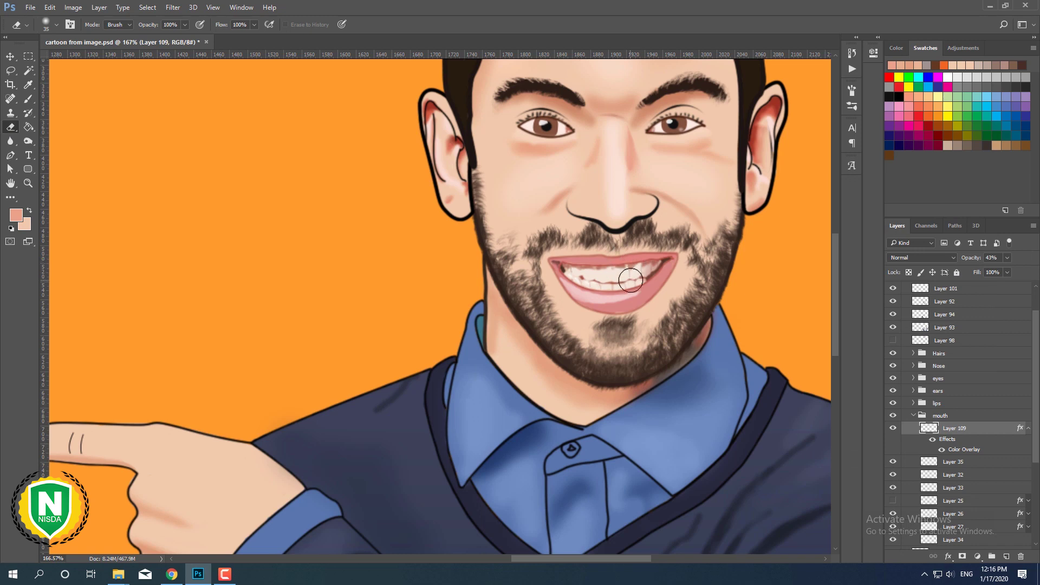
text(100)
key(Return)
click(28, 98)
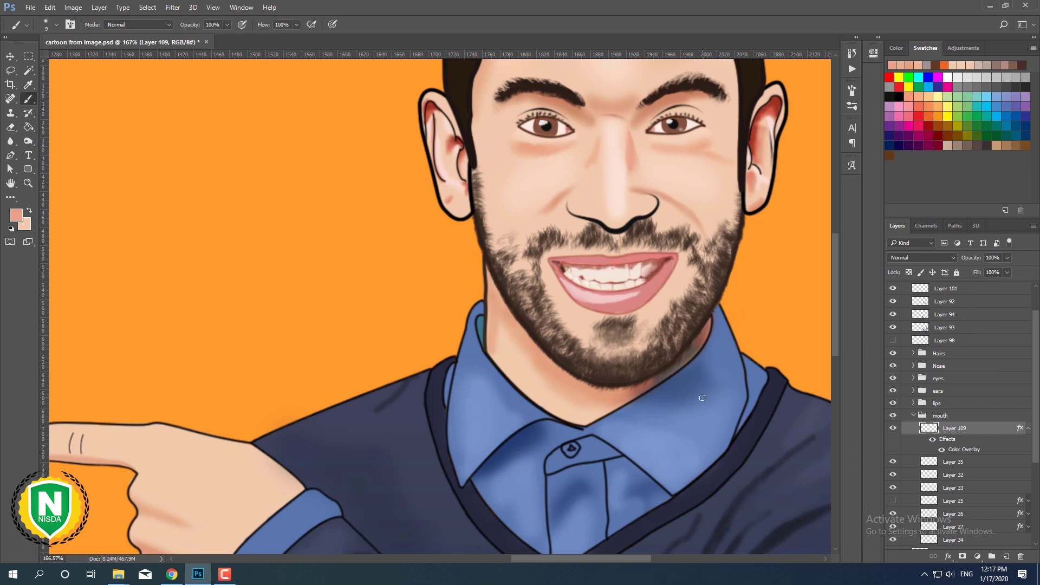
key(ctrl+0)
Darken the teeth layer's Color Overlay red and choose a dark red-brown painting colour.
double_click(987, 430)
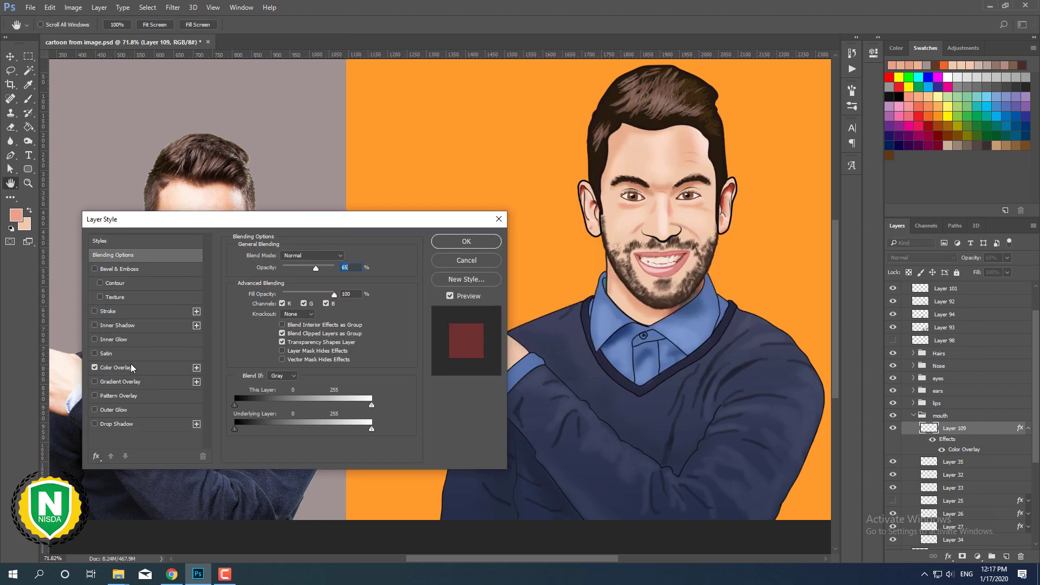
click(115, 367)
click(346, 257)
click(809, 310)
key(Return)
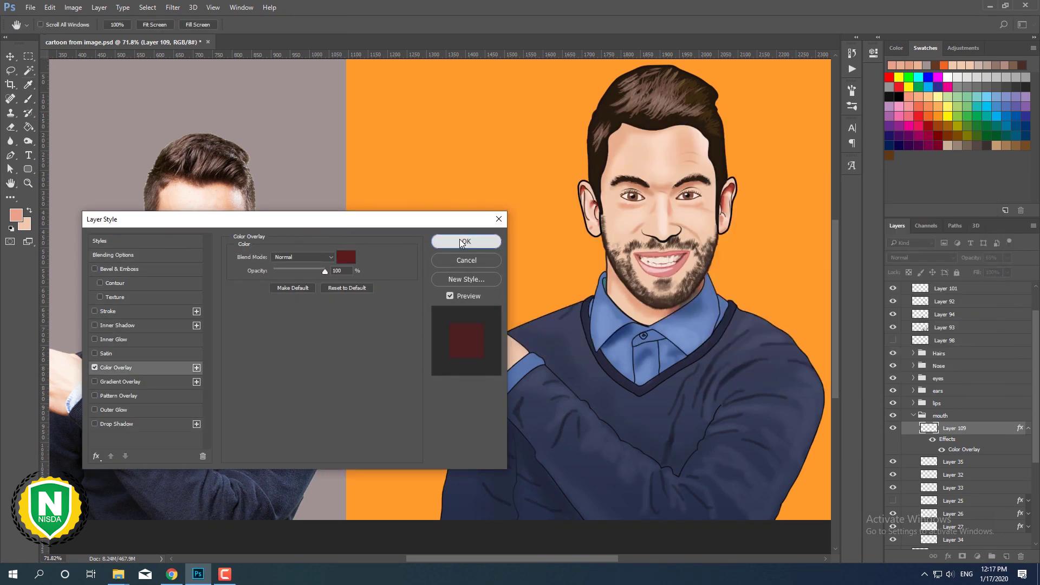
key(Return)
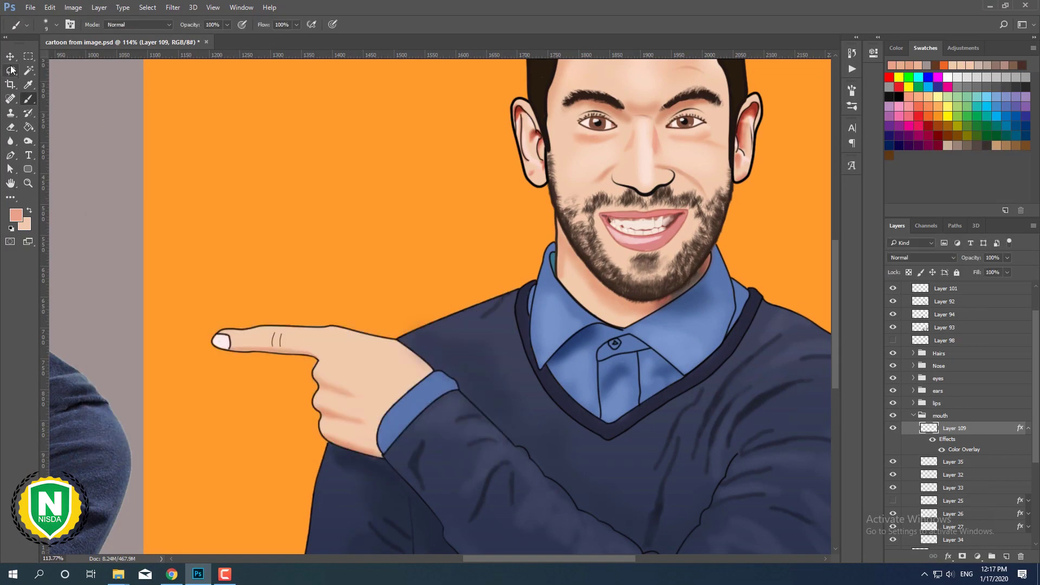
click(15, 215)
Set the foreground to dark red-brown and the secondary colour to dark brown.
key(Return)
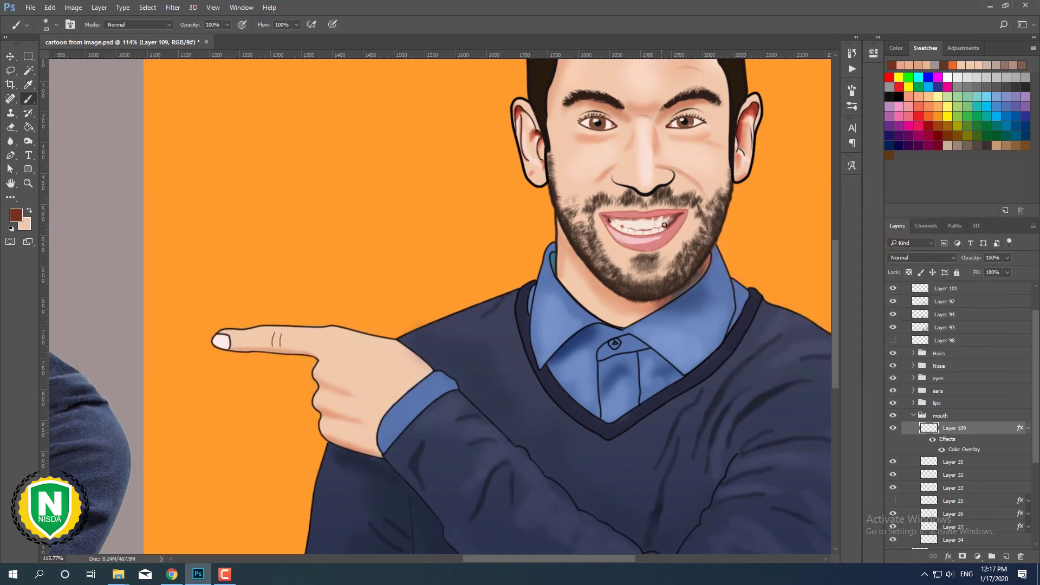
scroll(701, 260, down, 2)
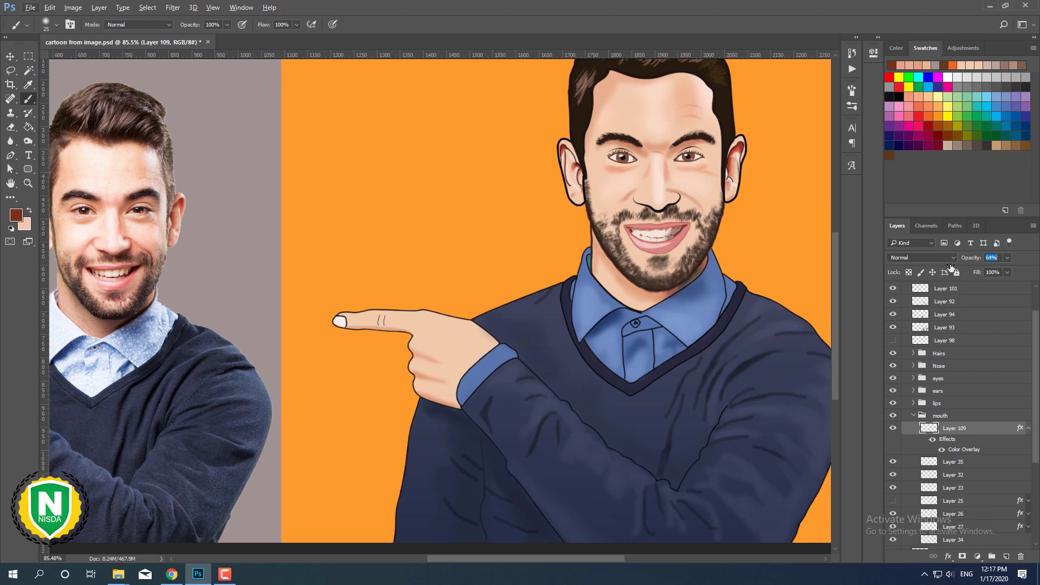
scroll(769, 358, down, 3)
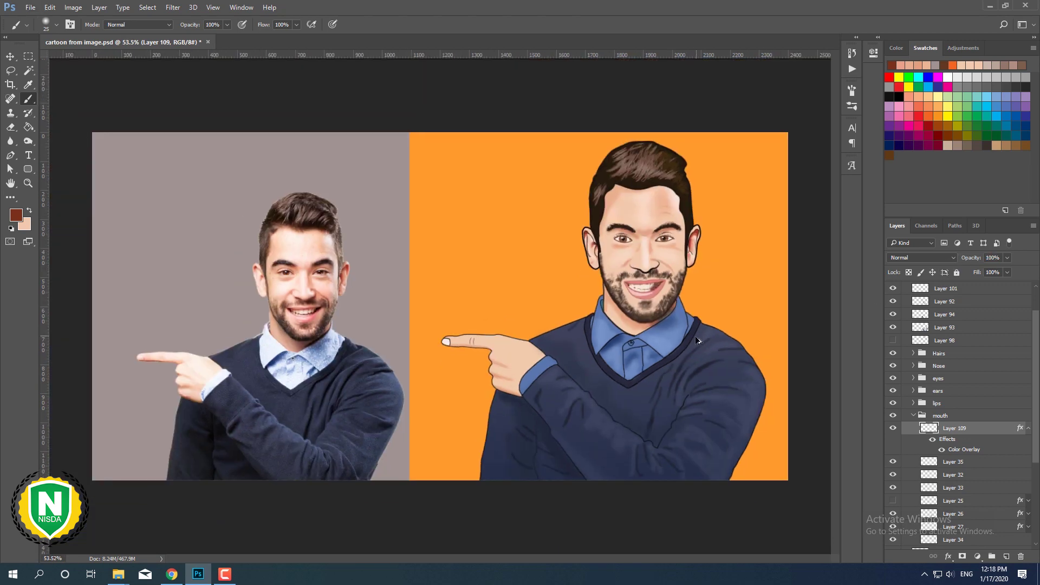
scroll(699, 333, up, 5)
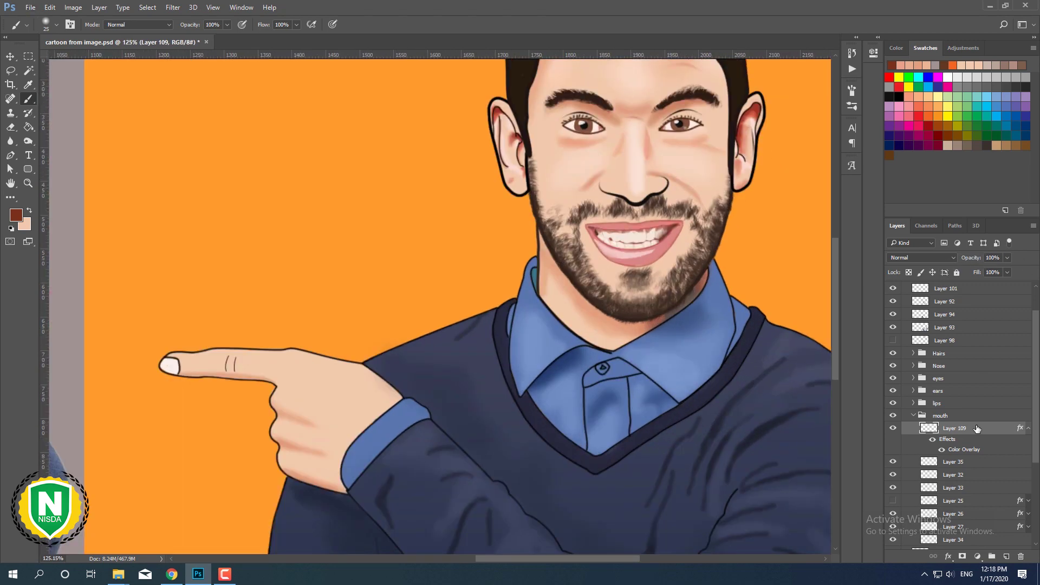
click(24, 224)
key(Return)
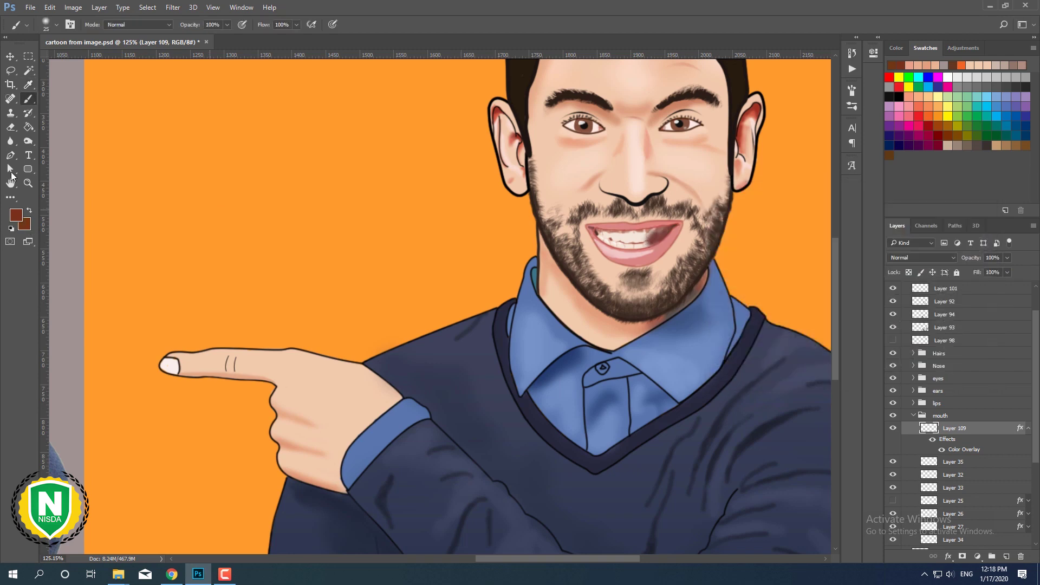
Erase on the teeth, then add Layer 110 above Layer 109 and paint black on the teeth.
key(e)
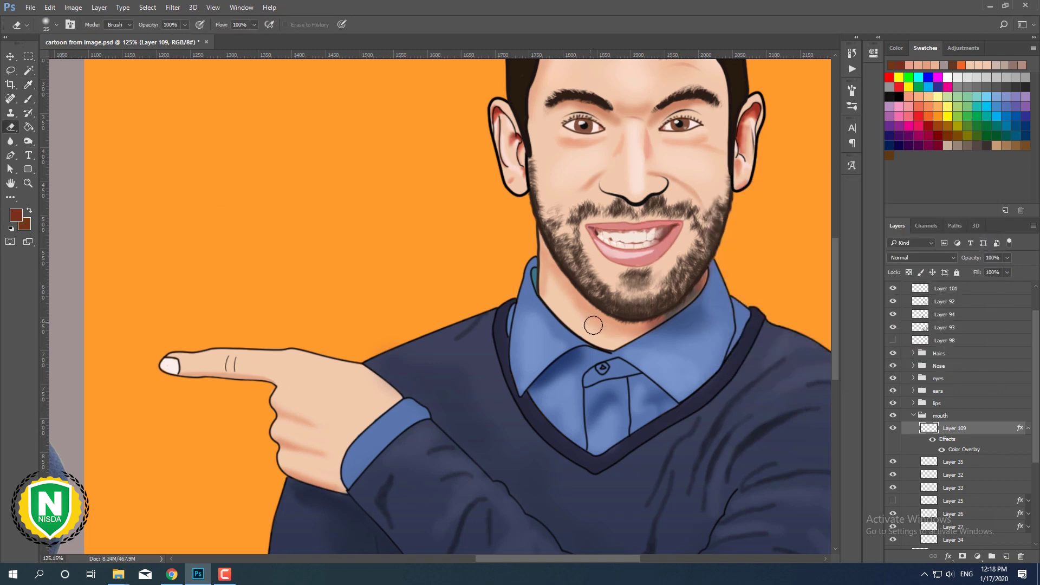
scroll(593, 325, down, 3)
scroll(578, 293, down, 1)
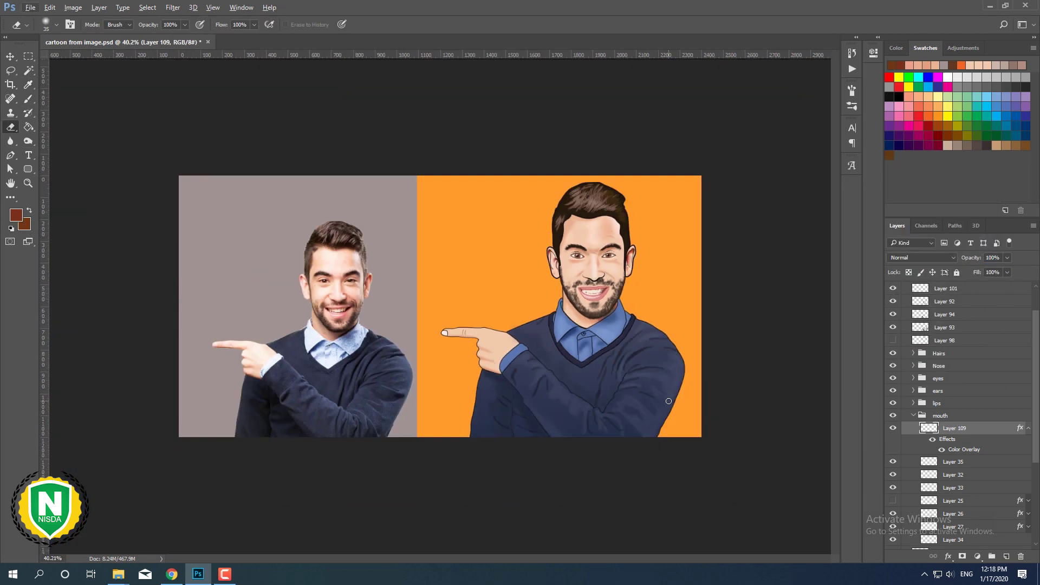
scroll(578, 293, up, 2)
scroll(579, 350, up, 2)
scroll(578, 351, up, 1)
click(1029, 428)
key(ctrl+shift+alt+n)
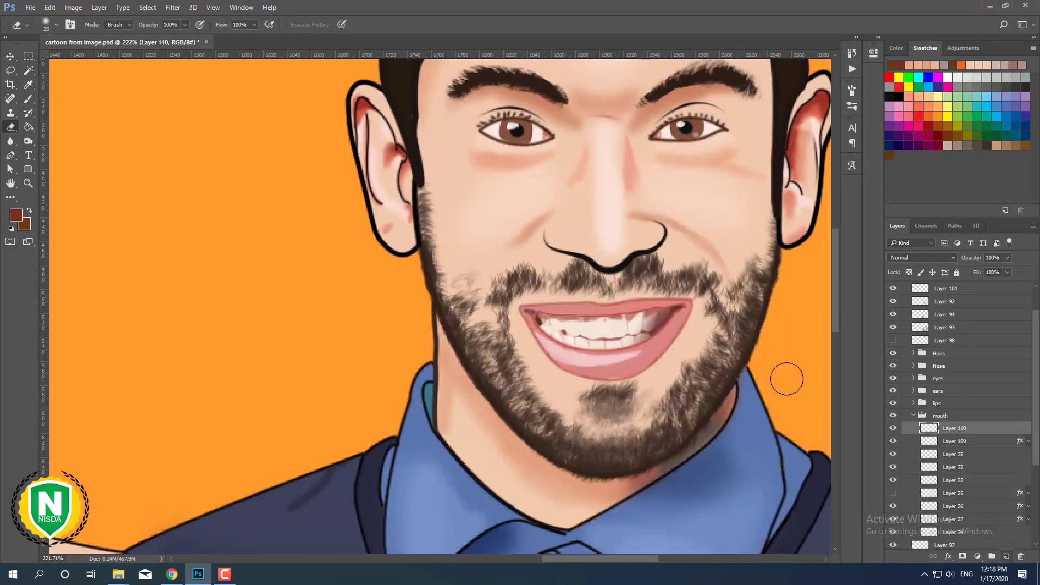
key(b)
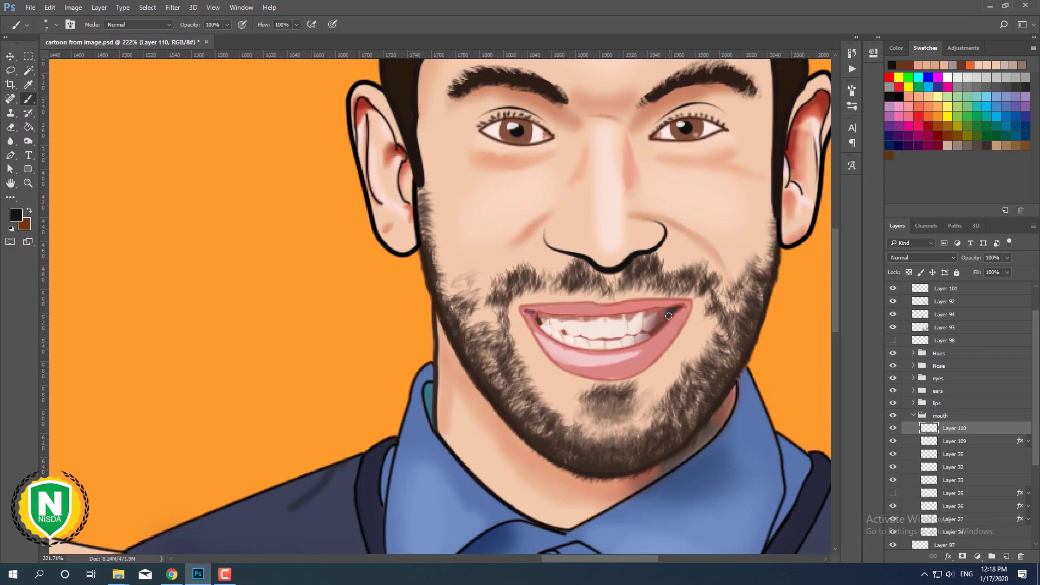
Set the teeth shading layers' opacities to 75% and 90%.
scroll(668, 316, down, 5)
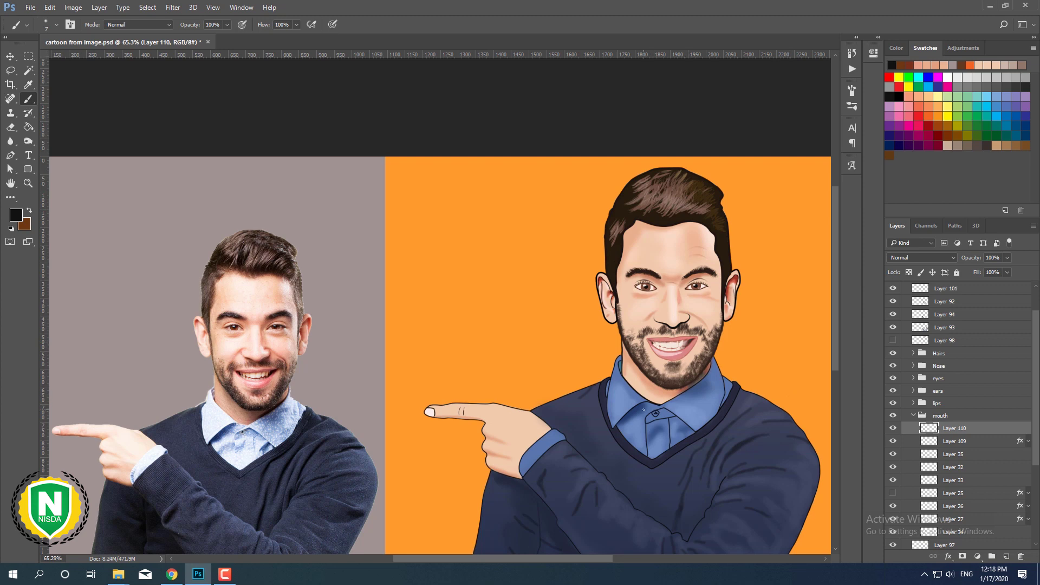
scroll(644, 410, down, 1)
scroll(673, 310, up, 7)
scroll(666, 327, down, 4)
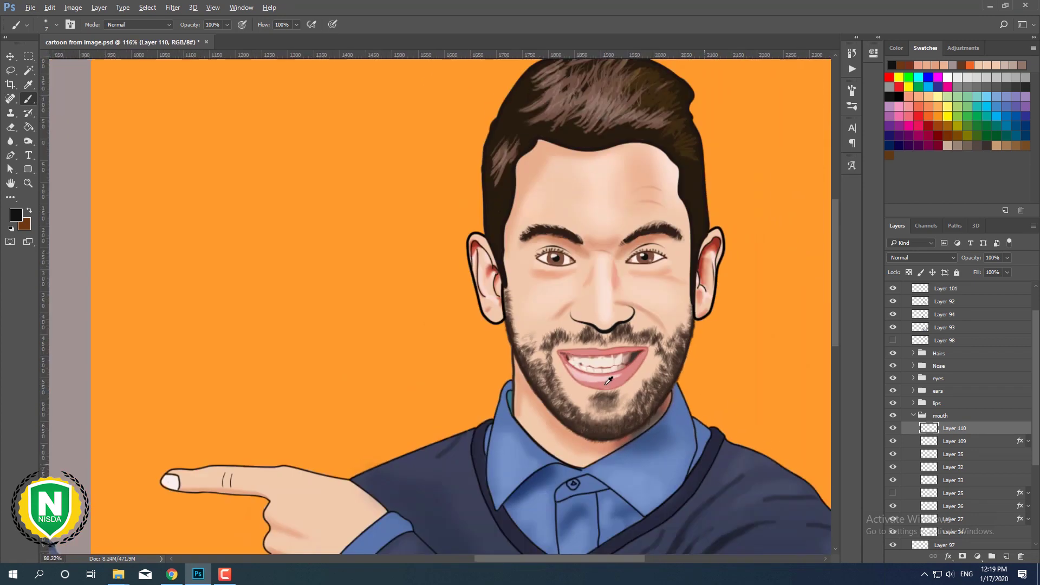
scroll(640, 358, down, 2)
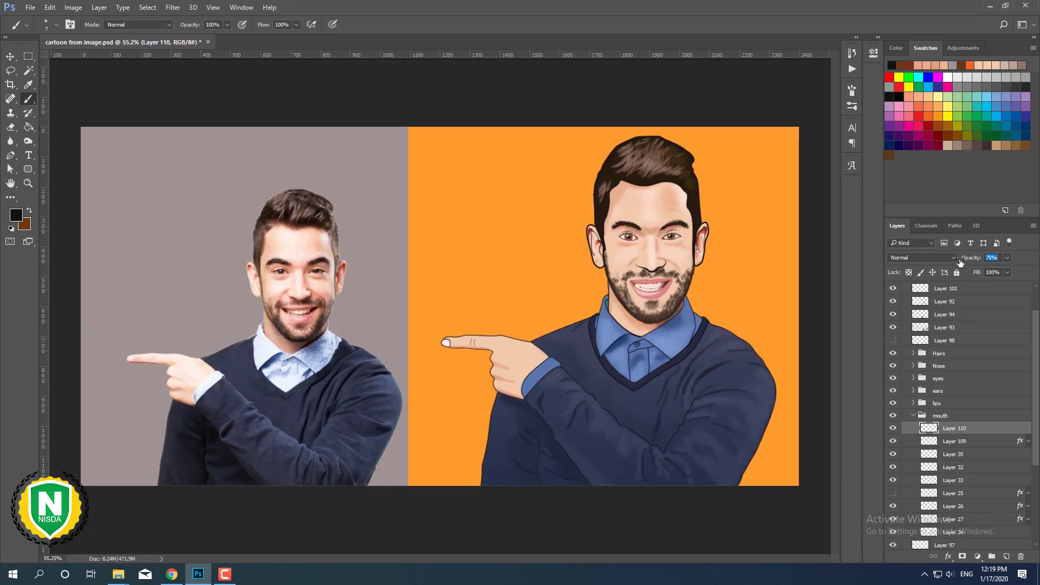
key(alt+bracketleft)
Save the banner document and collapse the layers list to the Cartoon group.
click(10, 57)
key(ctrl+s)
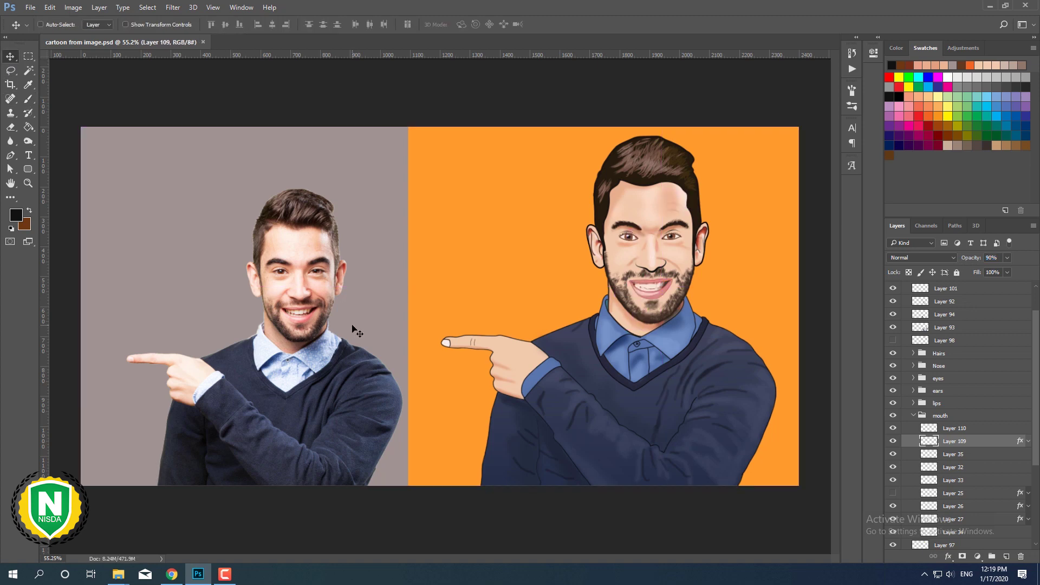
scroll(953, 380, up, 5)
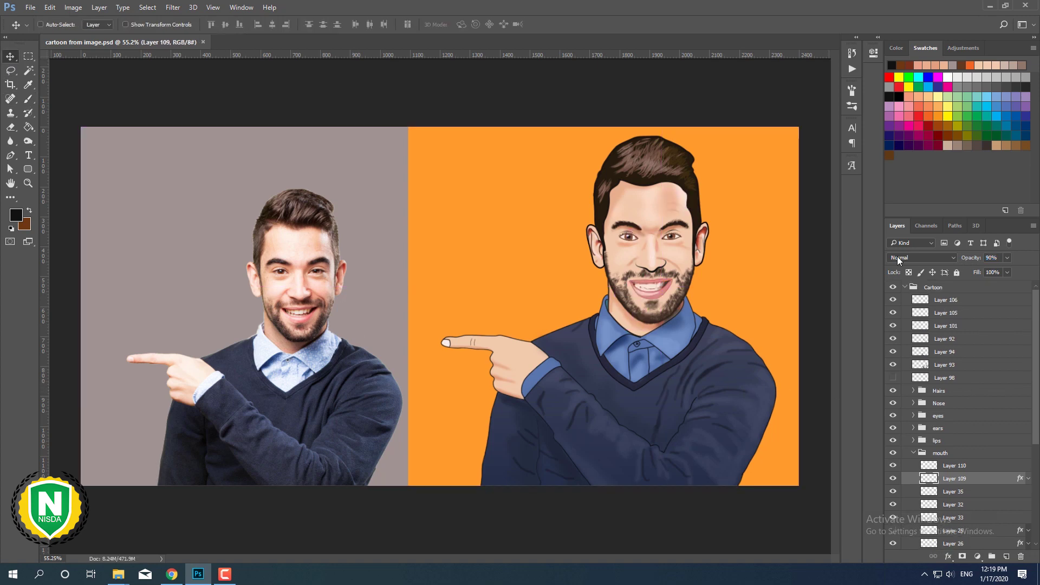
click(904, 288)
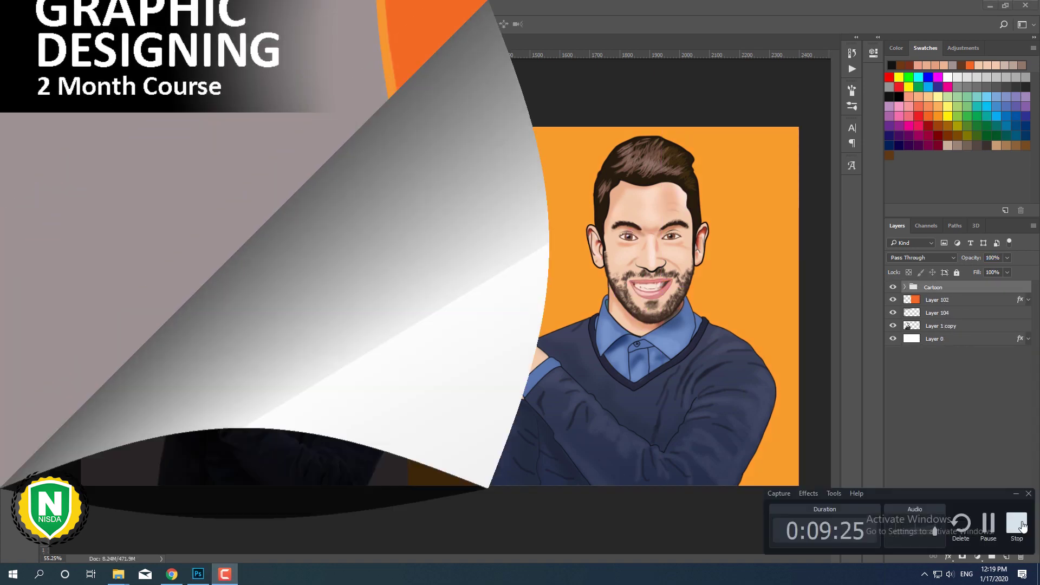